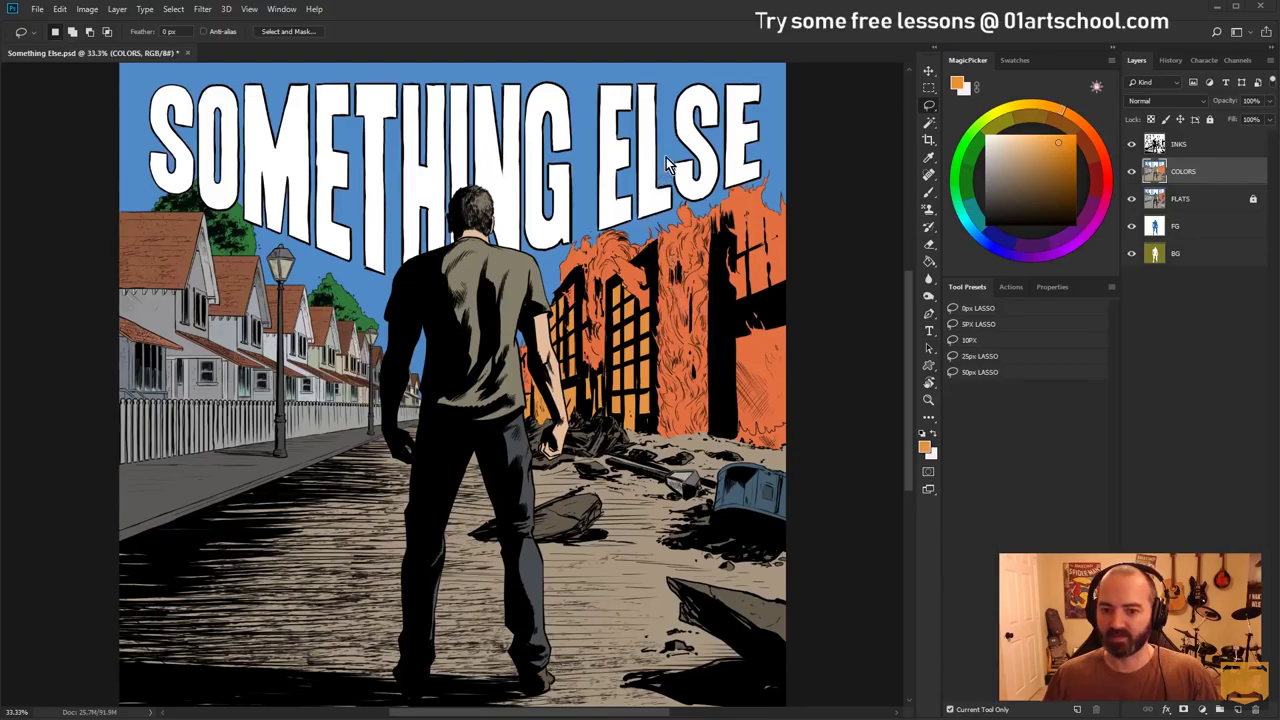
Sample the sky blue, shift it to a lighter cyan, and brush a soft Hard Light glow across the sky above the houses
key("b")
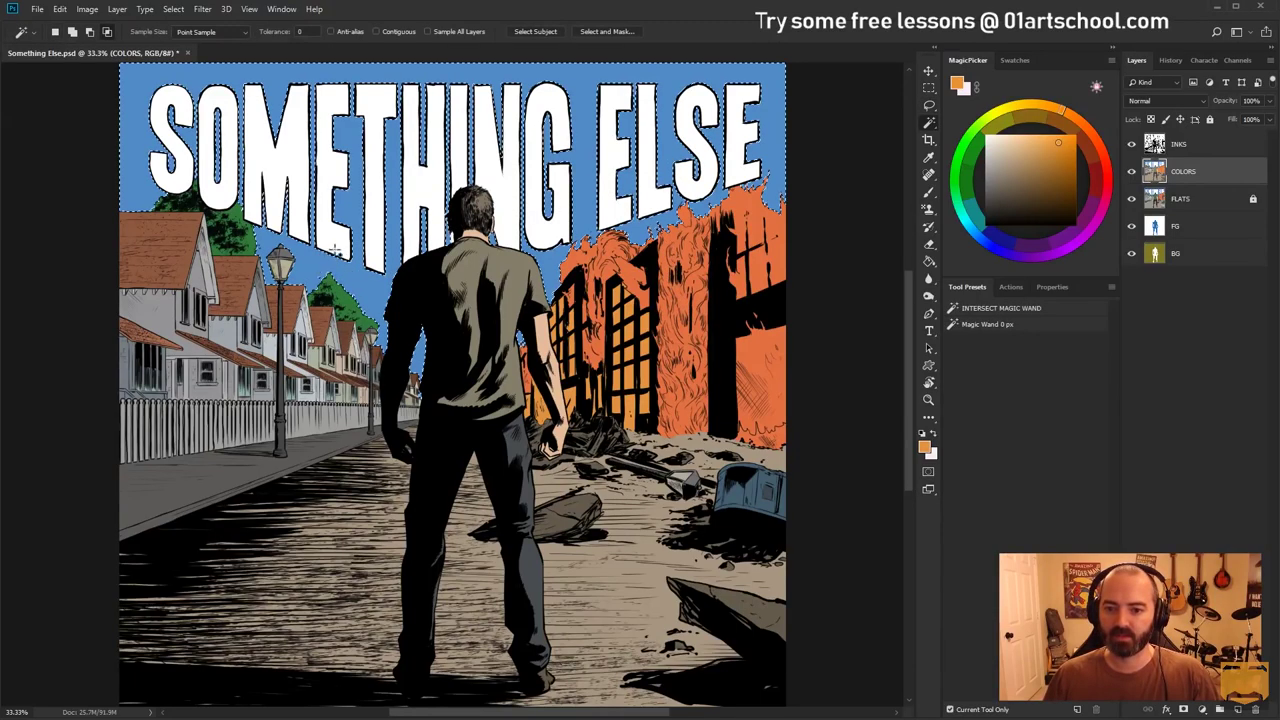
left_click(359, 304, "alt")
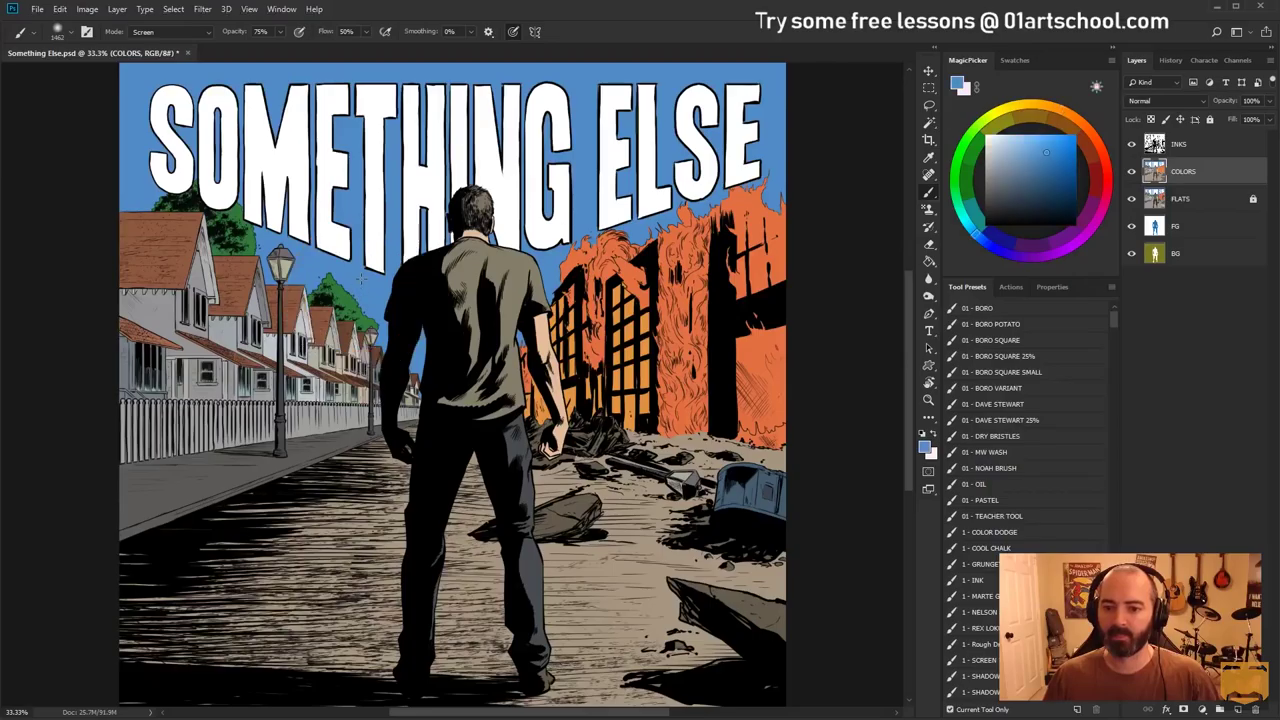
left_click(1032, 133)
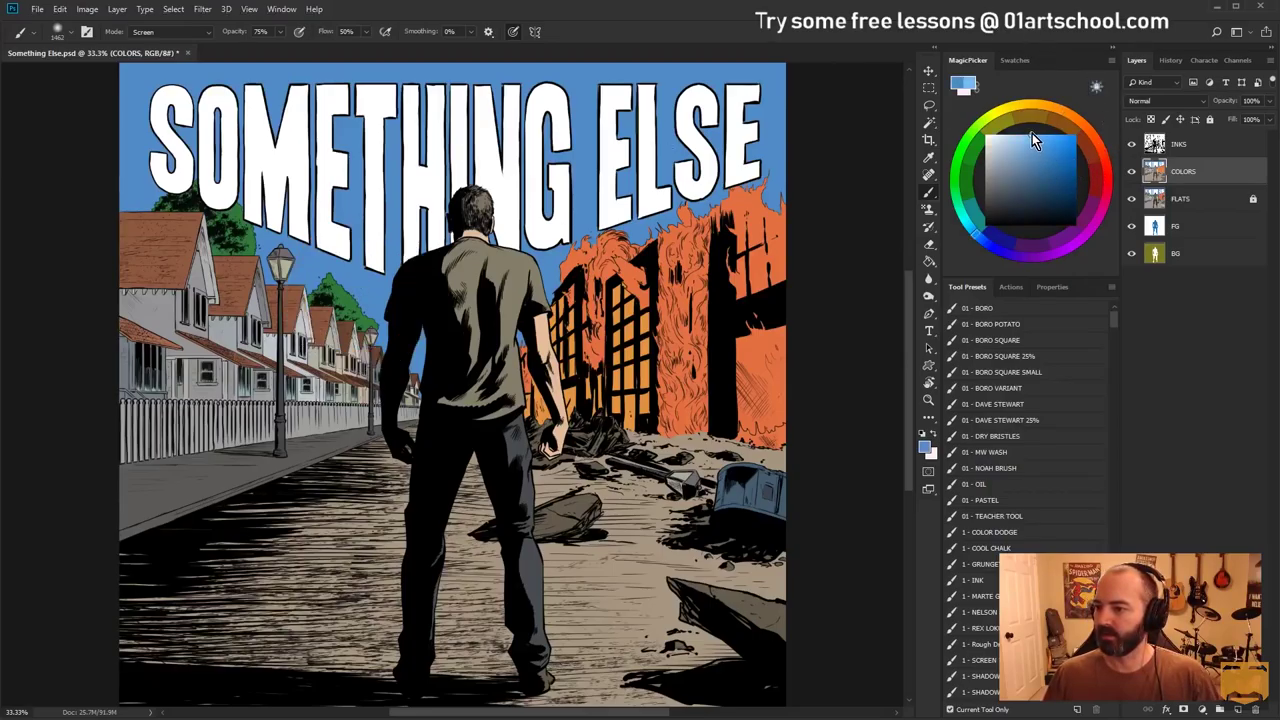
left_click(968, 222)
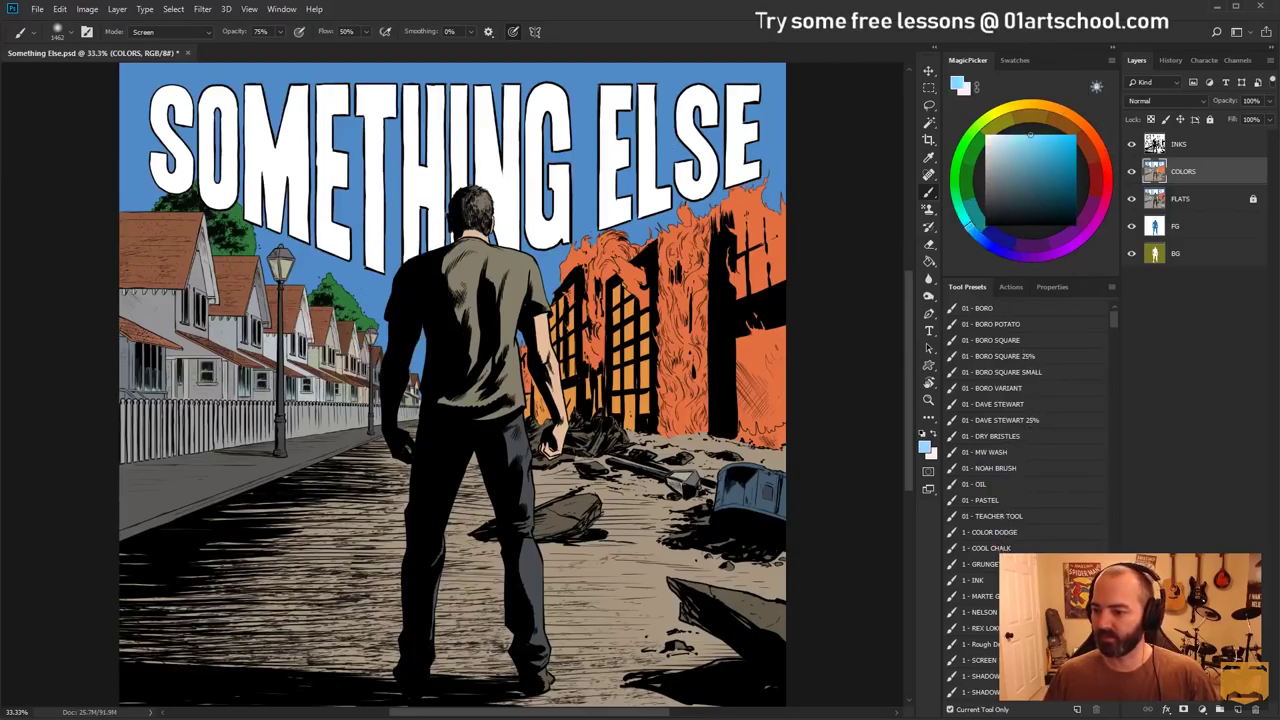
left_click(985, 596)
mouse_move(170, 310)
left_mouse_down()
mouse_move(330, 340)
mouse_move(387, 379)
left_mouse_up()
left_click_drag(328, 286, 356, 300)
left_click(104, 208)
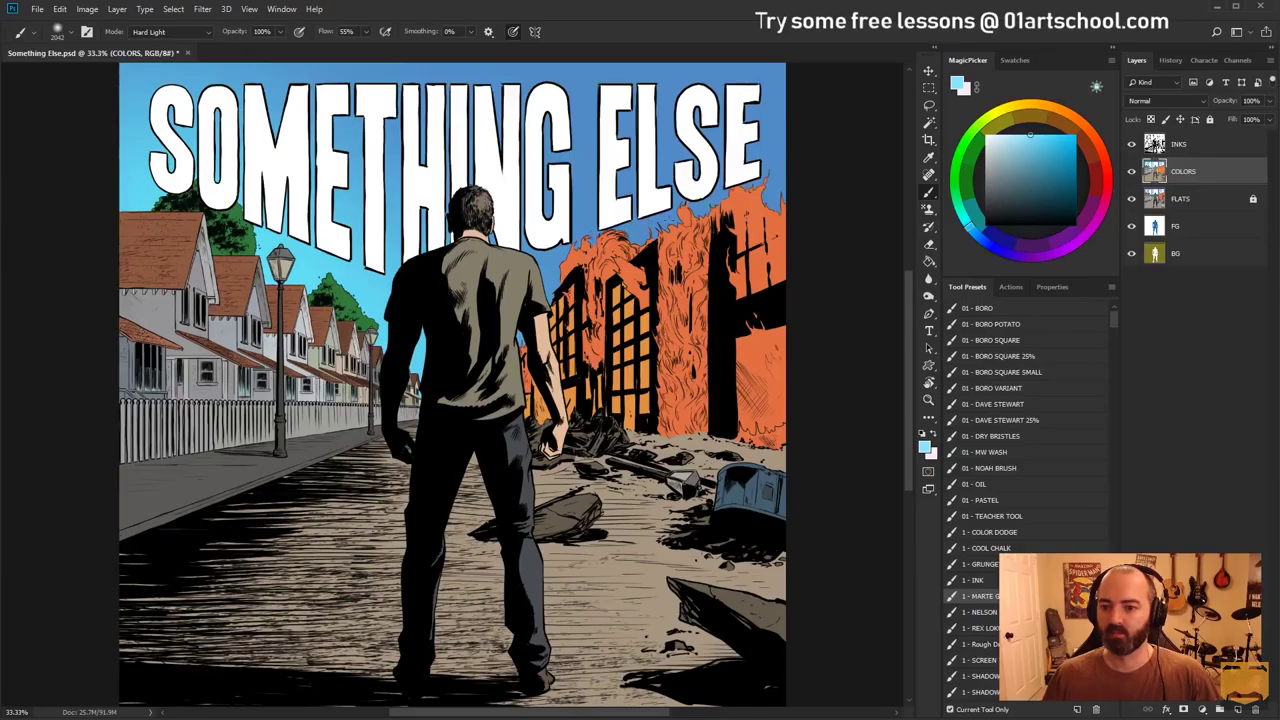
Choose a light orange and paint a broad Hard Light glow over the sky on the burning side, redoing it with a larger brush
left_click(1064, 121)
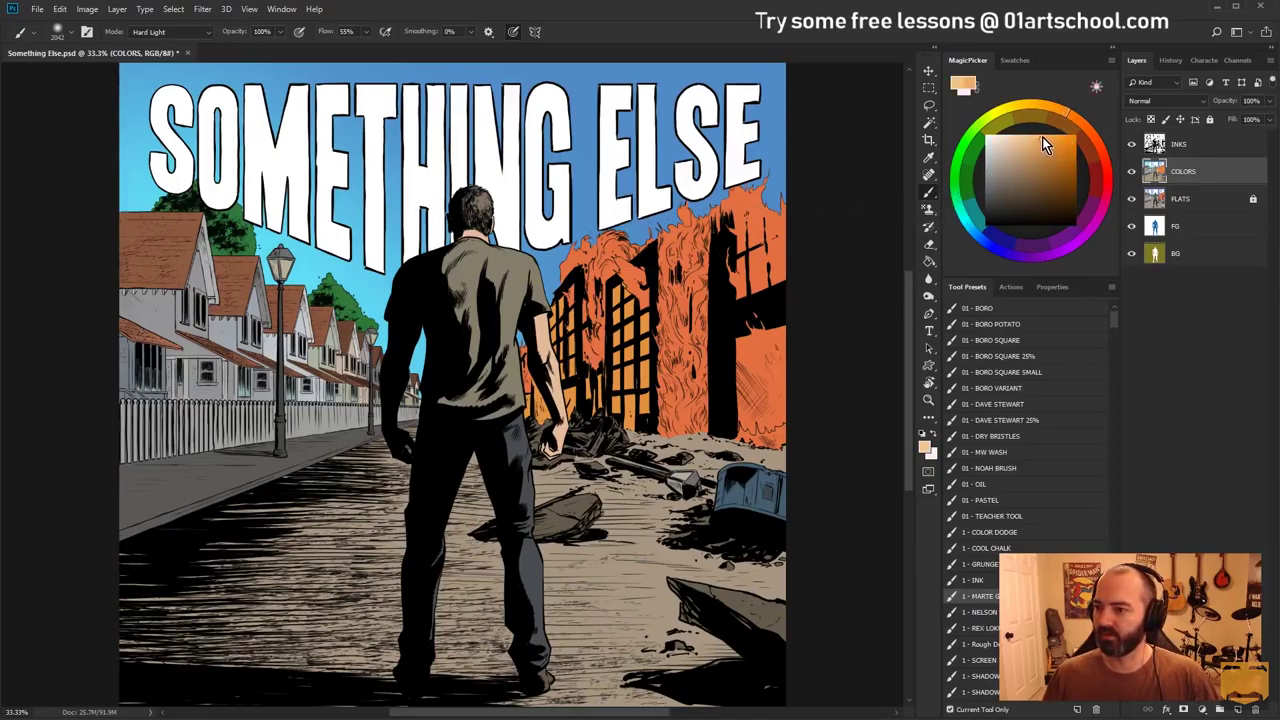
left_click(1049, 138)
left_click(1077, 118)
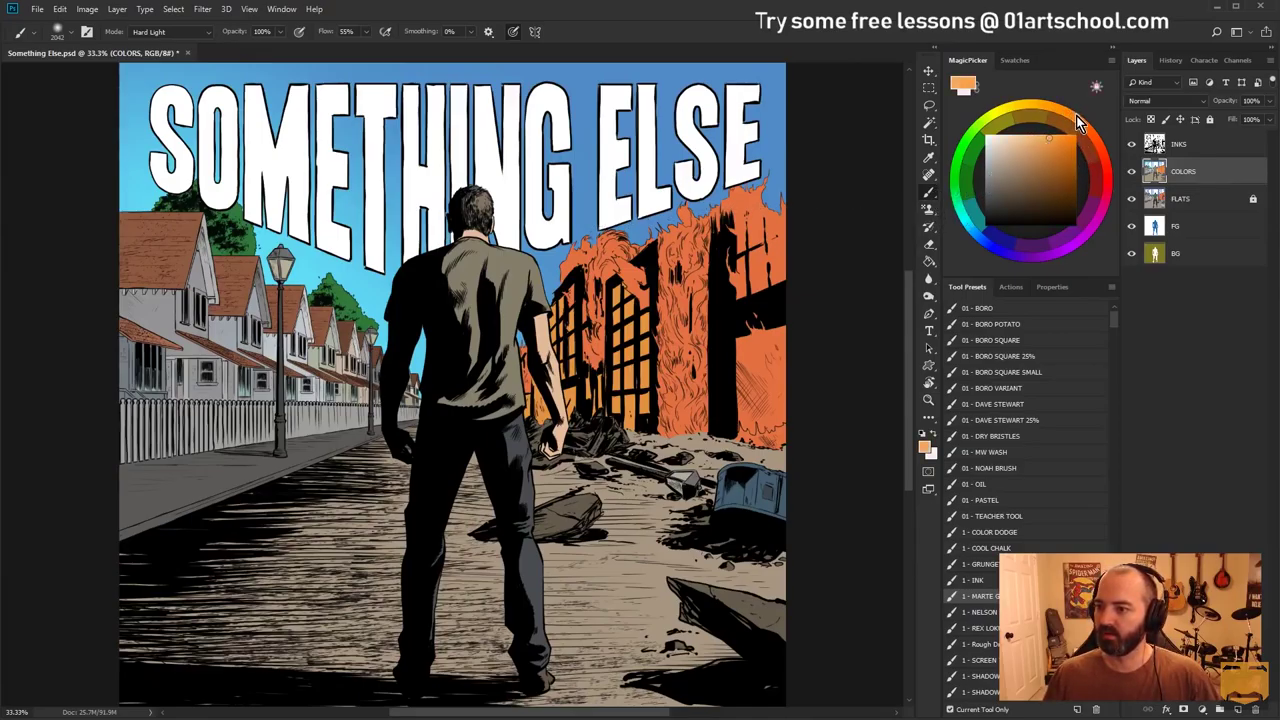
mouse_move(649, 243)
left_mouse_down()
mouse_move(698, 252)
mouse_move(651, 264)
left_mouse_up()
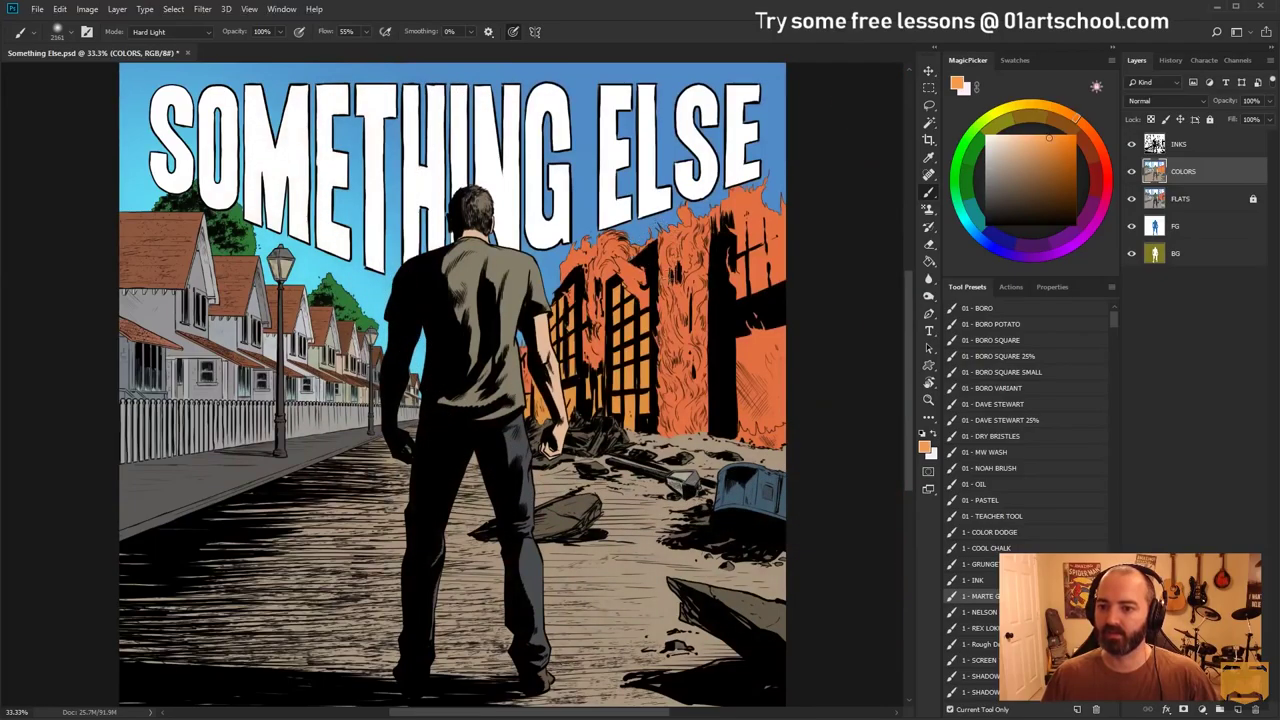
left_click(790, 148)
left_click_drag(790, 148, 690, 165)
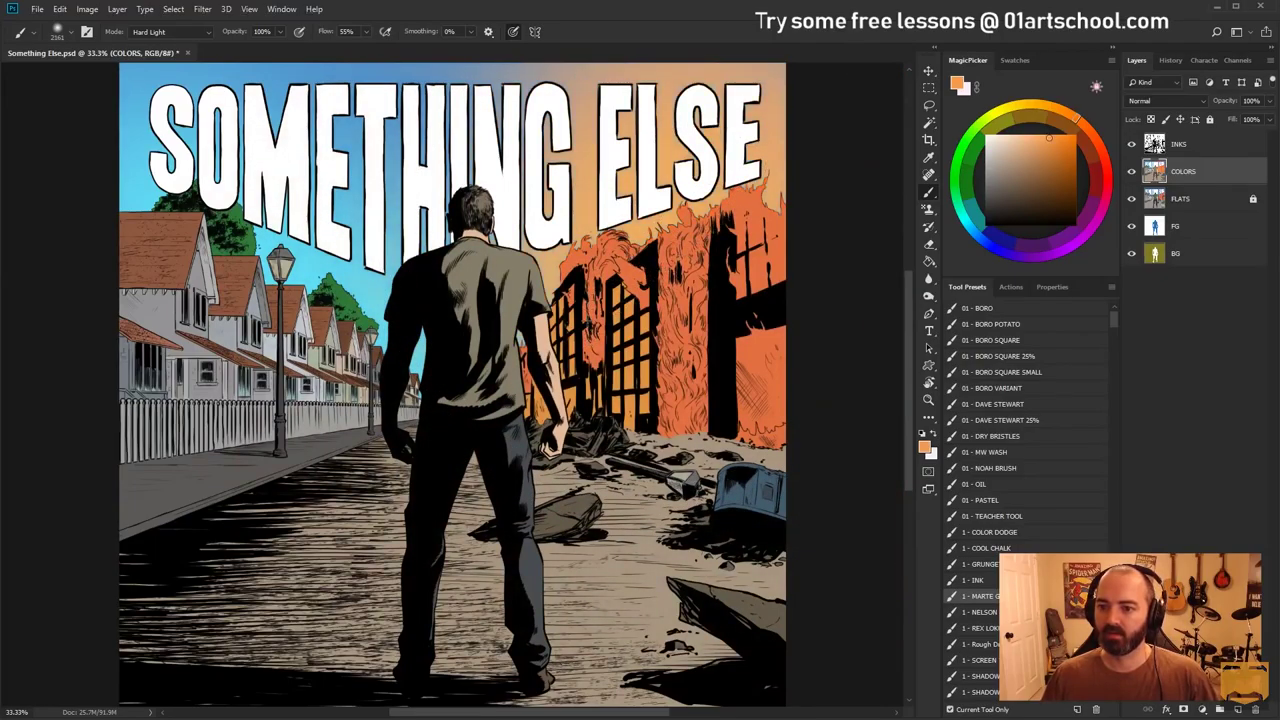
key("ctrl+z")
left_click_drag(558, 318, 604, 320)
left_click(850, 130)
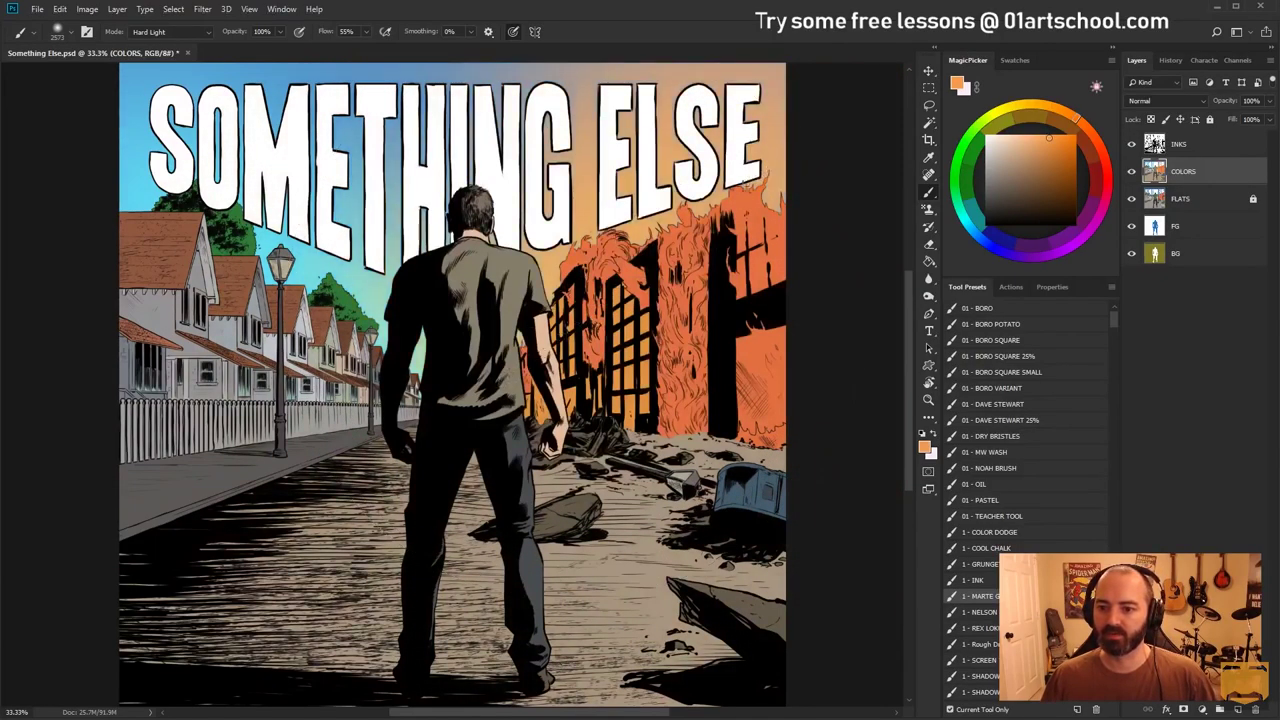
Build up the sky glow just above the burning buildings, finishing with a paler orange toward the horizon behind the man
mouse_move(638, 226)
left_mouse_down()
mouse_move(606, 276)
mouse_move(564, 284)
left_mouse_up()
left_click(1033, 134)
left_click_drag(611, 246, 530, 288)
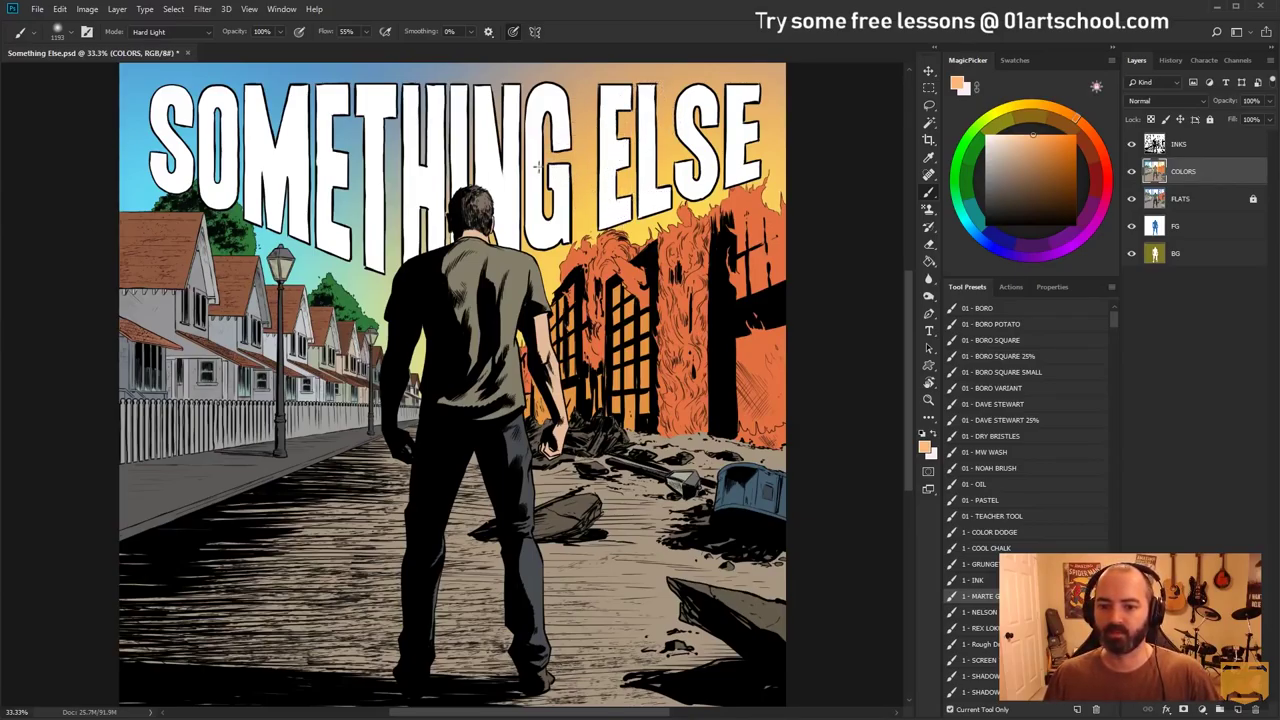
Load the 1 - COLOR DODGE brush with a darker orange and paint a soft glow over the burning buildings at 15% opacity
key("w")
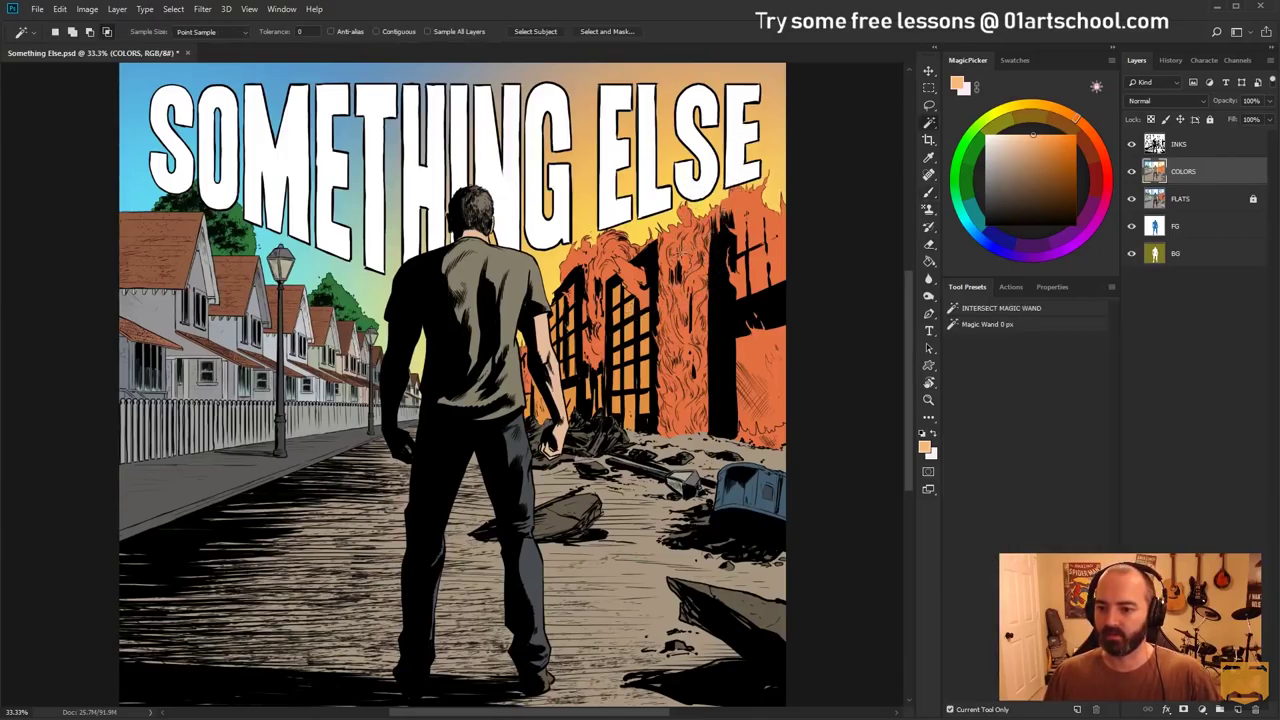
key("b")
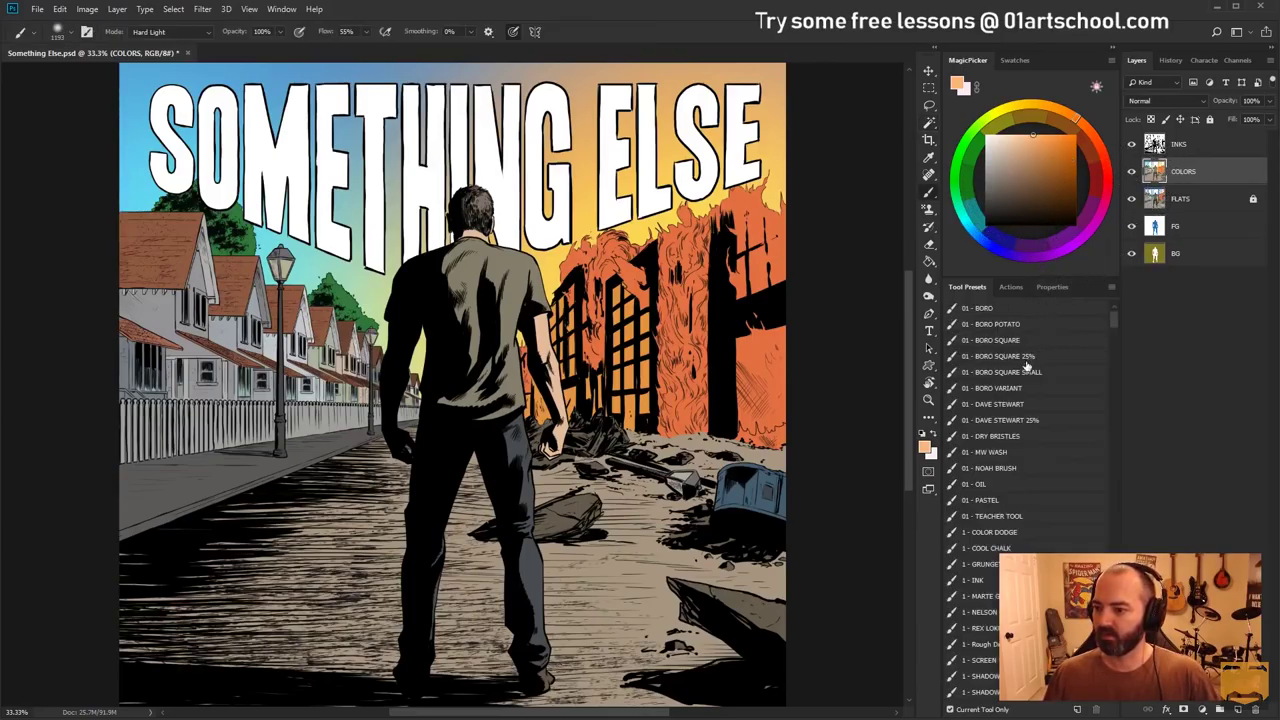
left_click(1011, 533)
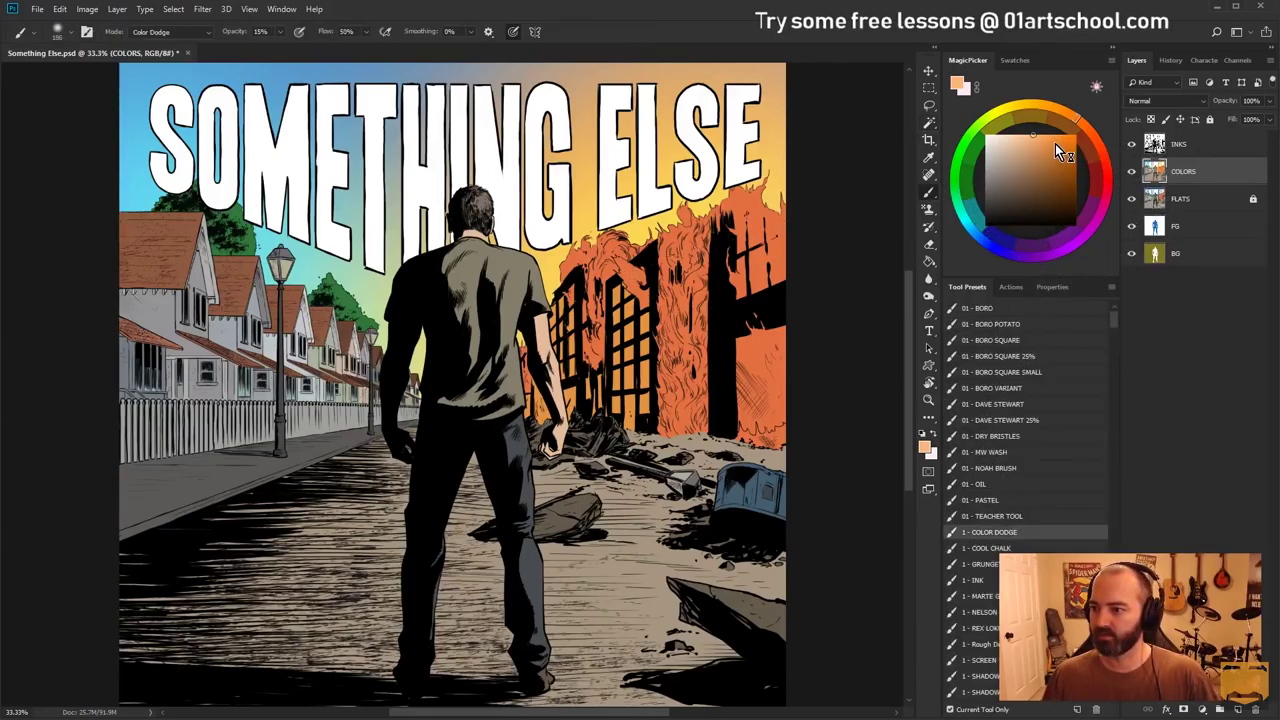
left_click_drag(1055, 143, 1064, 164)
right_click(659, 315, "alt")
left_click_drag(659, 315, 701, 315)
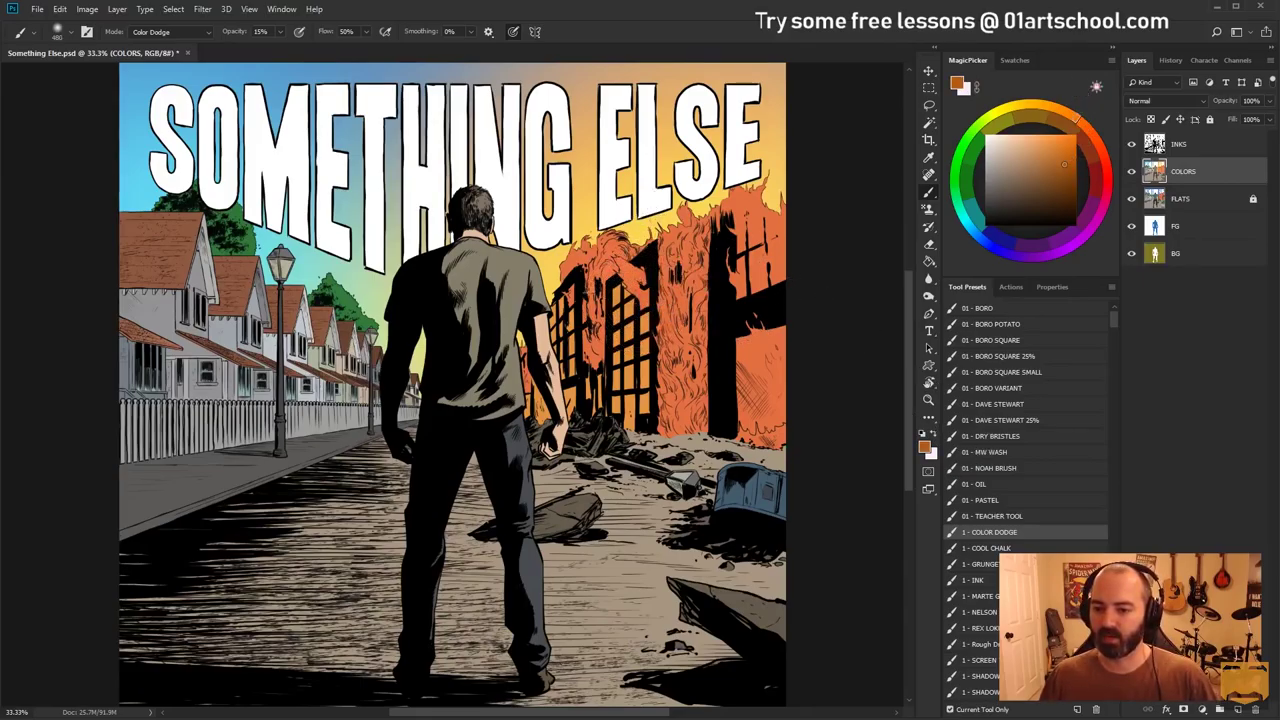
mouse_move(620, 298)
left_mouse_down()
mouse_move(701, 298)
mouse_move(678, 352)
left_mouse_up()
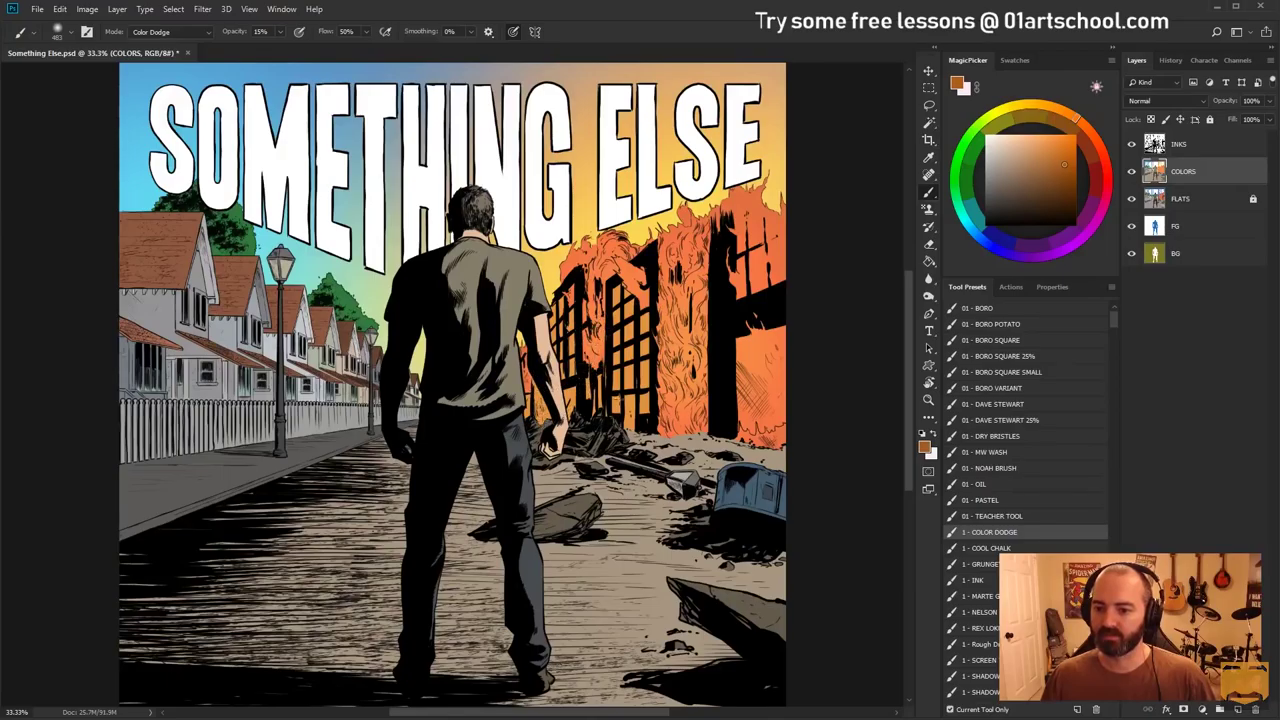
left_click_drag(667, 331, 622, 336)
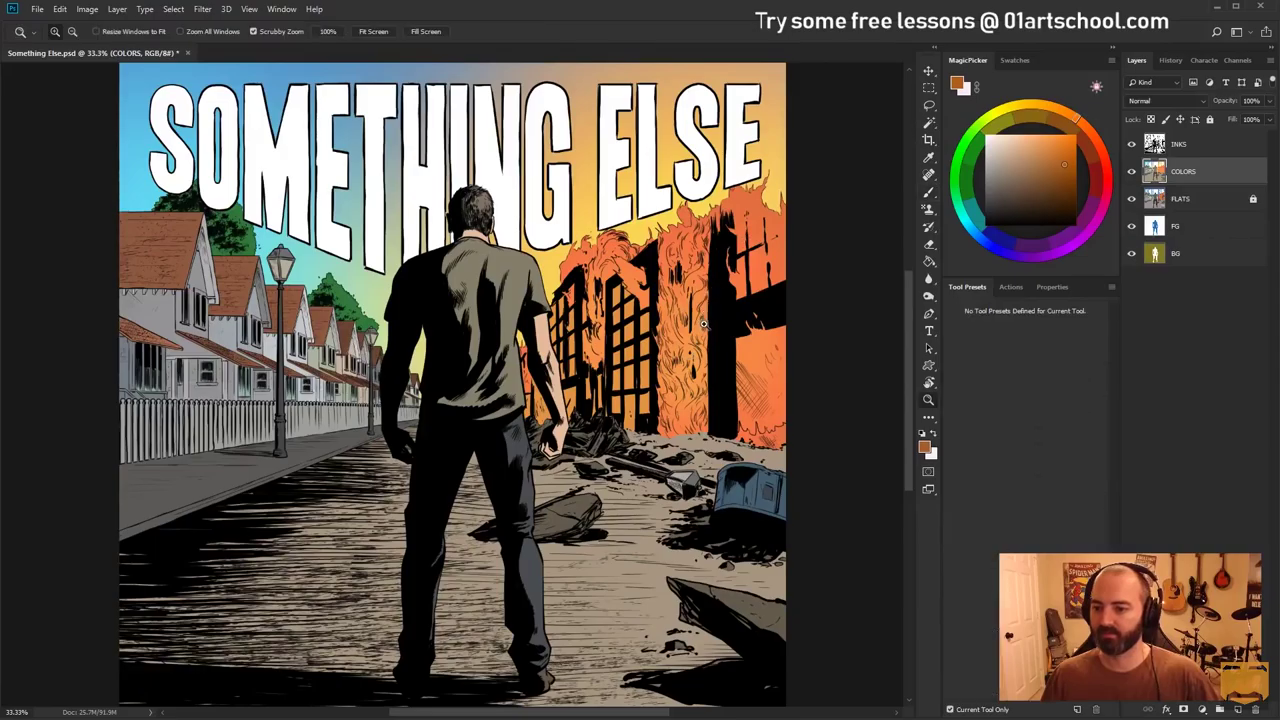
Raise the brush opacity to 34% and paint Color Dodge highlights down the tall column of flames between the windows
scroll(699, 300, "up", 1)
scroll(699, 300, "up", 1)
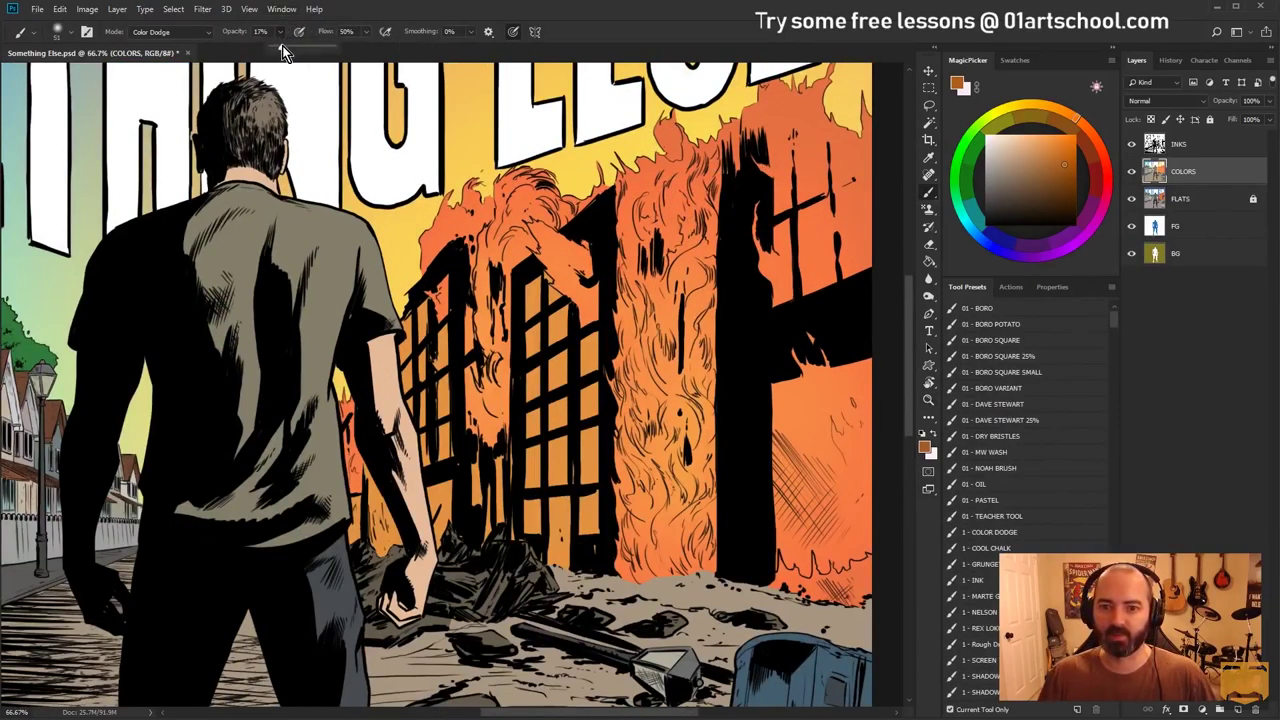
left_click(674, 229)
left_click_drag(672, 204, 672, 210)
mouse_move(661, 308)
left_mouse_down()
mouse_move(670, 358)
mouse_move(640, 398)
mouse_move(648, 386)
mouse_move(677, 460)
mouse_move(671, 514)
mouse_move(690, 474)
left_mouse_up()
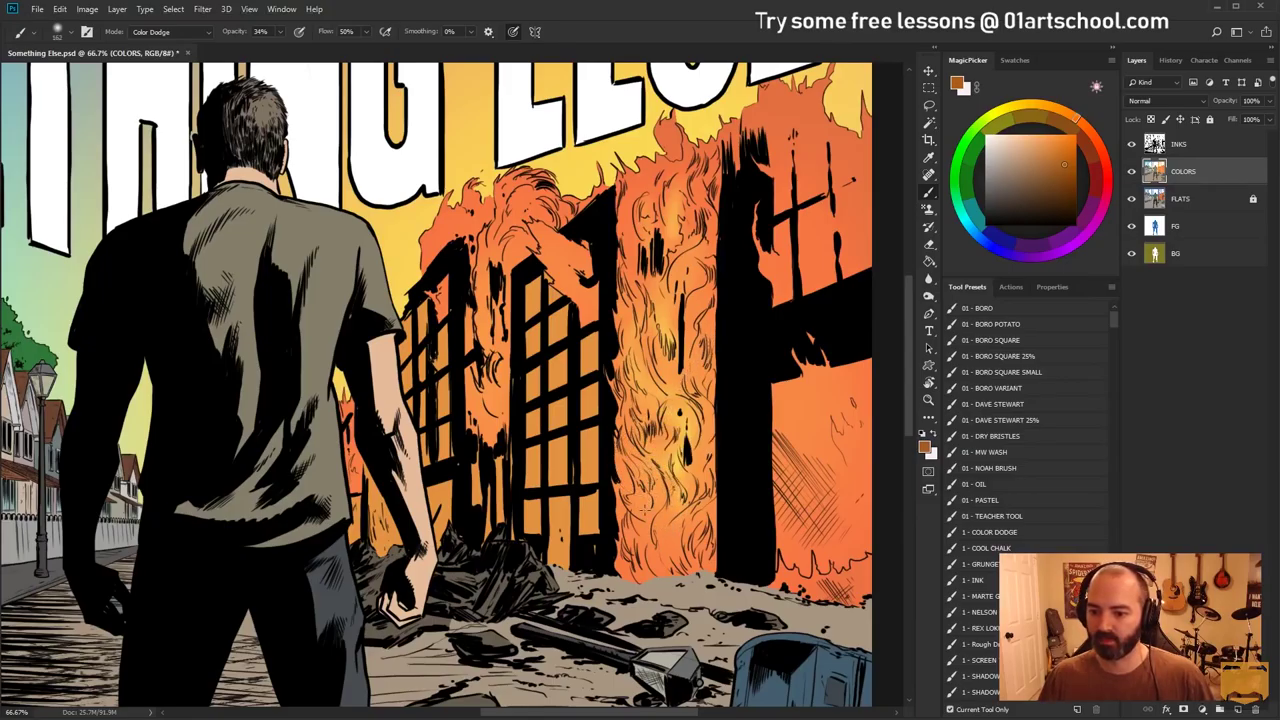
left_click_drag(646, 510, 701, 536)
left_click_drag(703, 428, 684, 453)
left_click_drag(710, 277, 708, 353)
Add Color Dodge highlights to the flames around the arched windows and brighten the burning wall beside the dark pillar
mouse_move(515, 205)
left_mouse_down()
mouse_move(486, 268)
mouse_move(490, 402)
left_mouse_up()
mouse_move(512, 218)
left_mouse_down()
mouse_move(555, 280)
mouse_move(582, 288)
mouse_move(560, 284)
mouse_move(608, 249)
left_mouse_up()
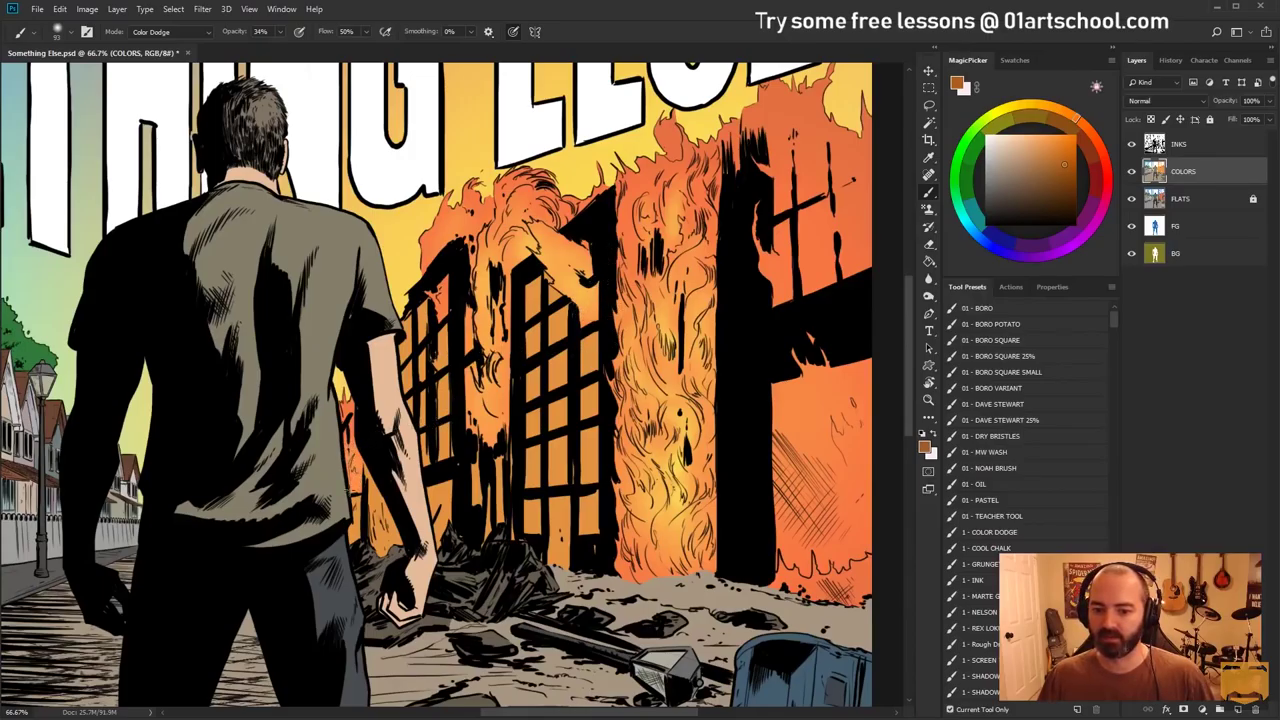
left_click_drag(822, 430, 822, 480)
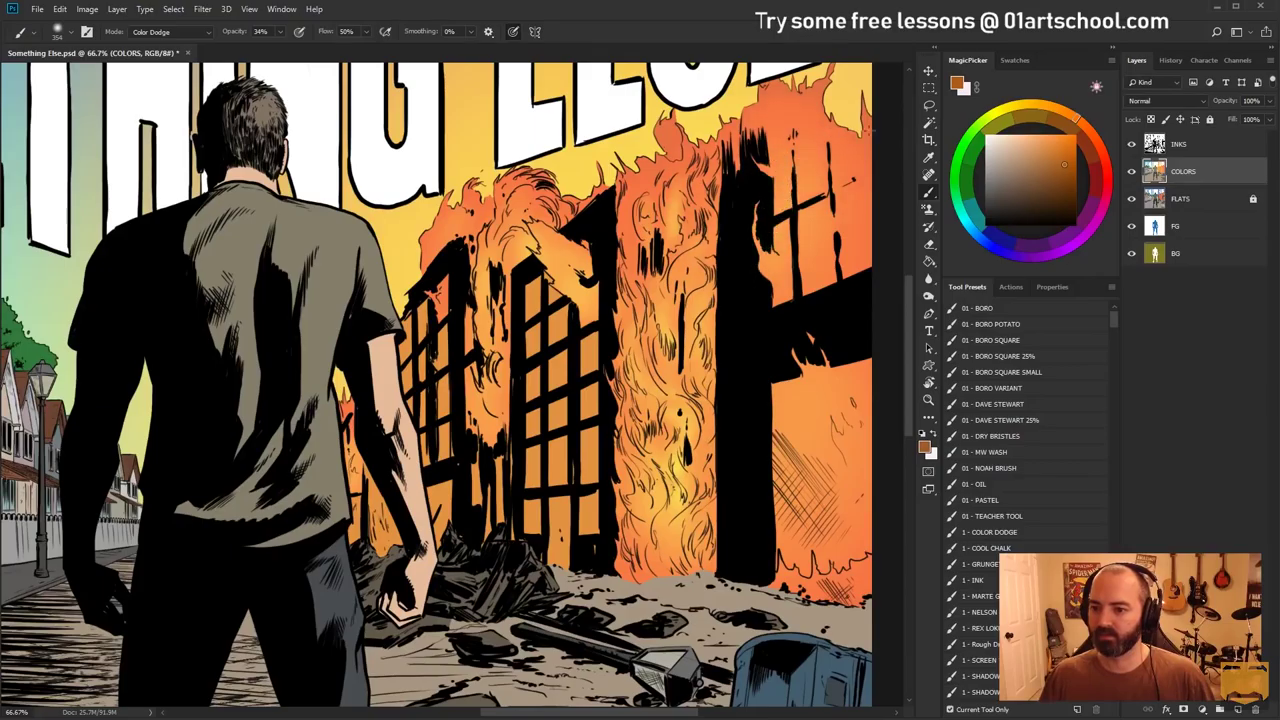
Try Color Dodge strokes at 100% opacity over the flame column and undo them
left_click(281, 32)
left_click_drag(279, 47, 341, 40)
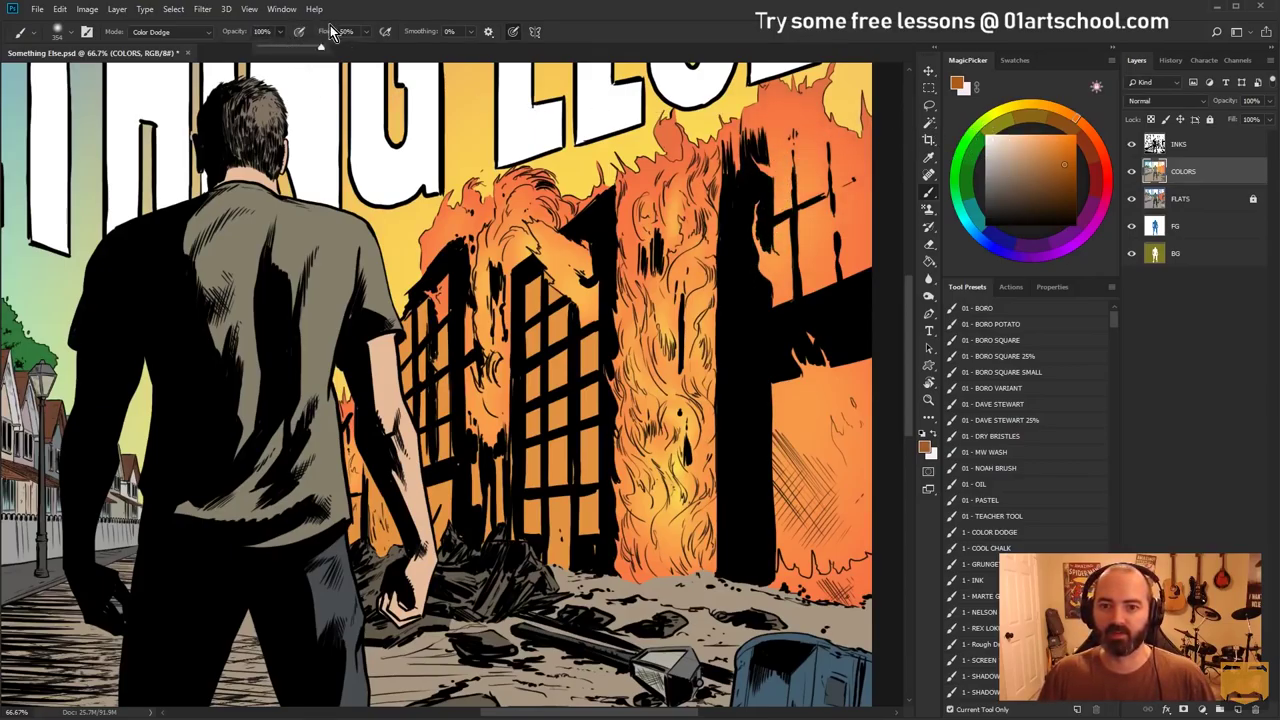
mouse_move(653, 264)
left_mouse_down()
mouse_move(662, 278)
mouse_move(650, 220)
mouse_move(665, 440)
left_mouse_up()
mouse_move(665, 200)
left_mouse_down()
mouse_move(660, 470)
mouse_move(623, 357)
left_mouse_up()
key("ctrl+z")
key("ctrl+z")
key("ctrl+z")
key("ctrl+z")
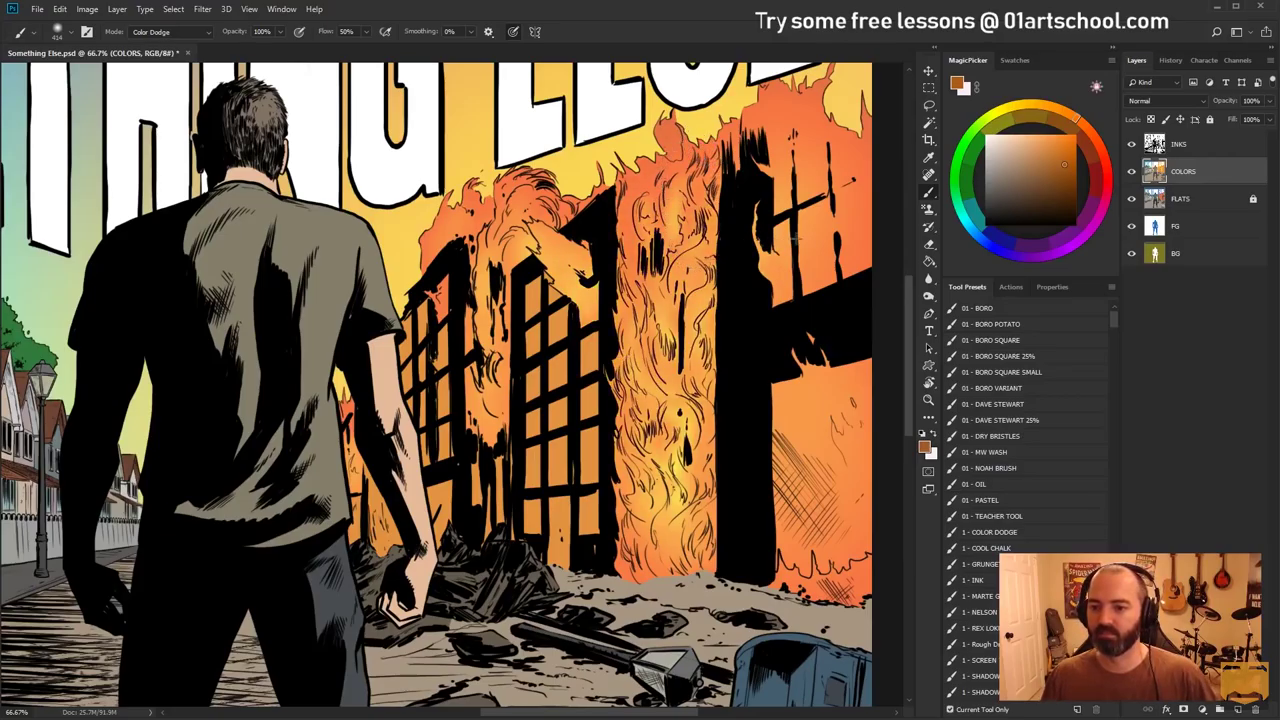
Switch to a brighter orange at 33% opacity and paint small highlights into the flames nearest the man, above and beside the windows
left_click_drag(806, 225, 760, 236)
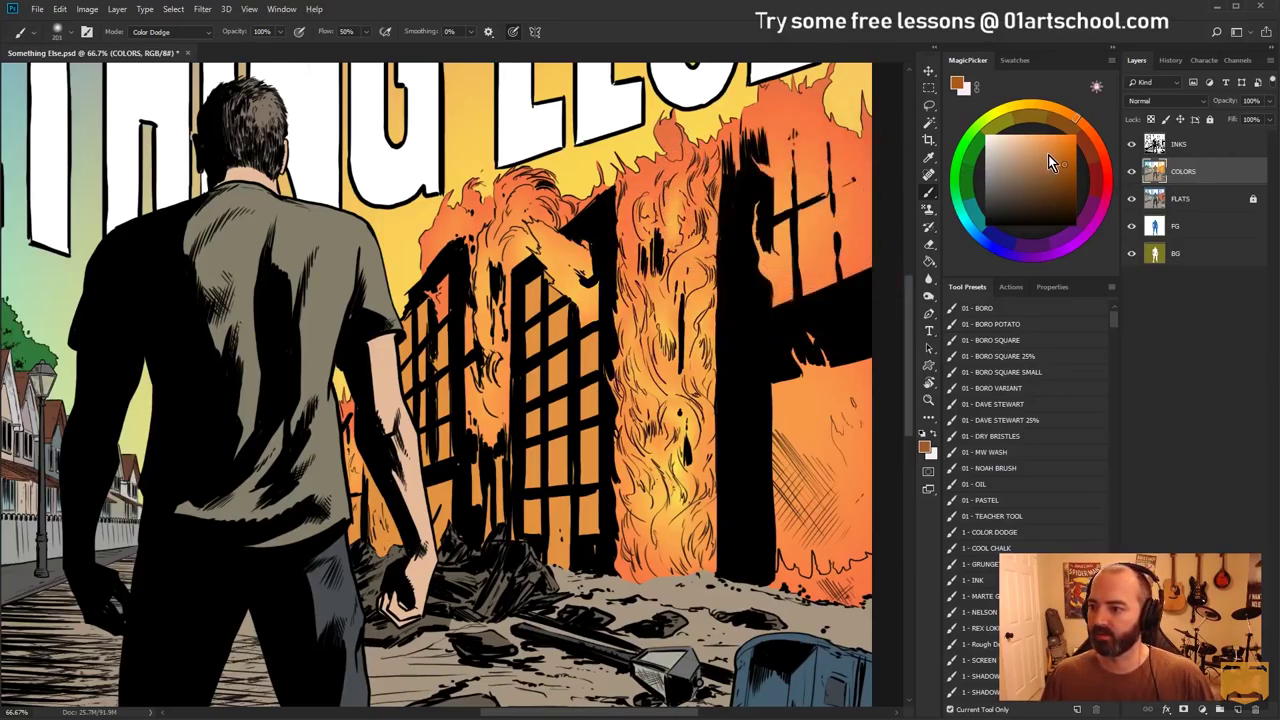
left_click(1055, 143)
left_click_drag(655, 290, 630, 290)
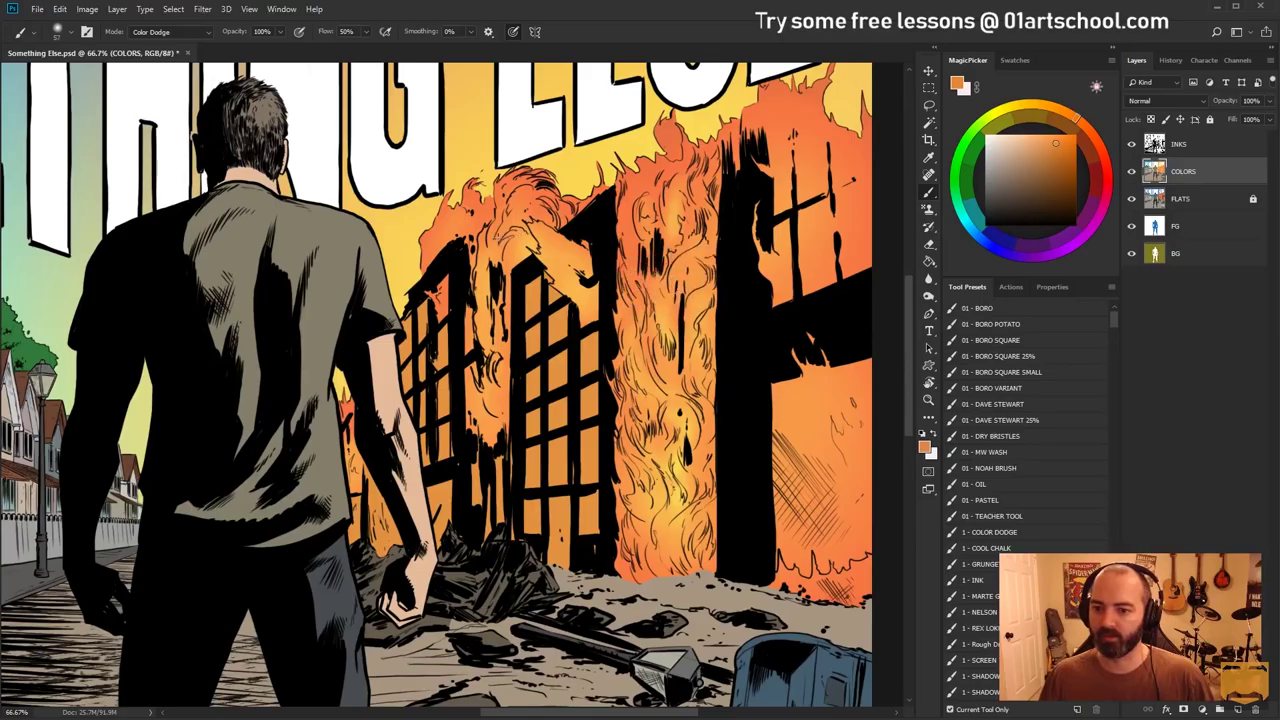
left_click_drag(528, 240, 505, 282)
left_click(279, 31)
right_click(551, 229, "alt")
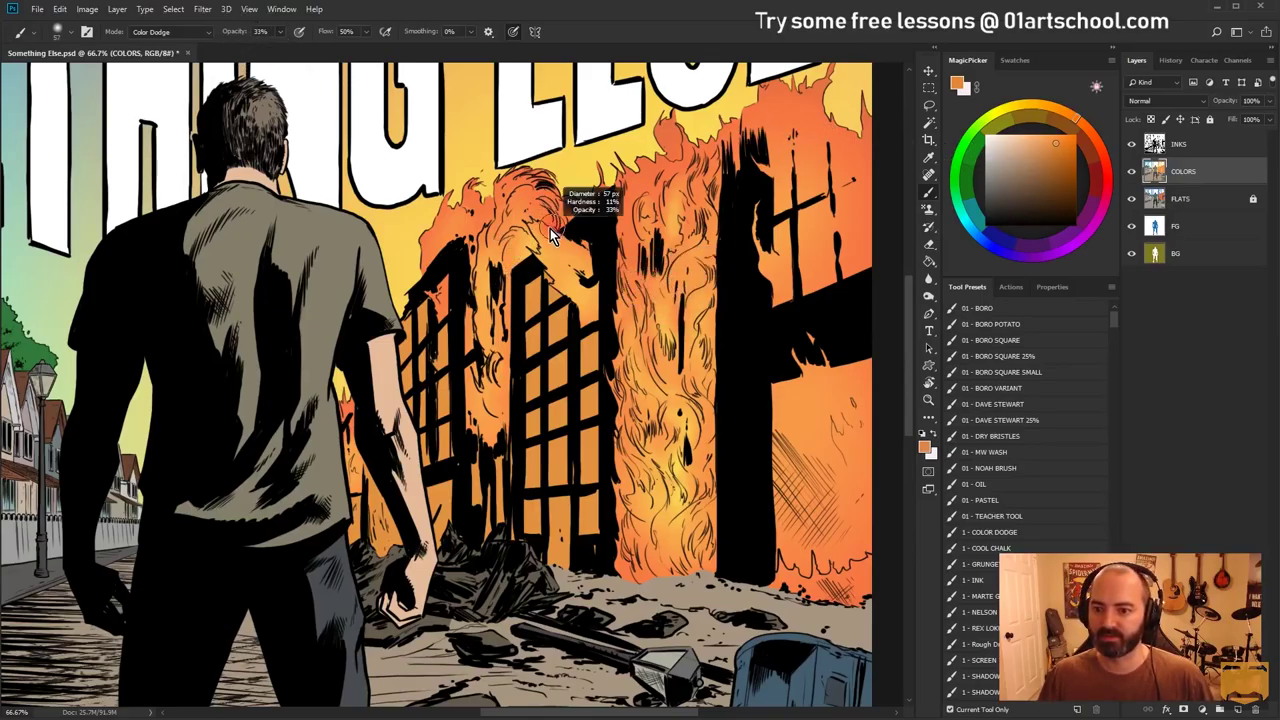
left_click_drag(450, 232, 441, 273)
mouse_move(471, 227)
left_mouse_down()
mouse_move(457, 275)
mouse_move(488, 352)
left_mouse_up()
left_click_drag(524, 207, 502, 240)
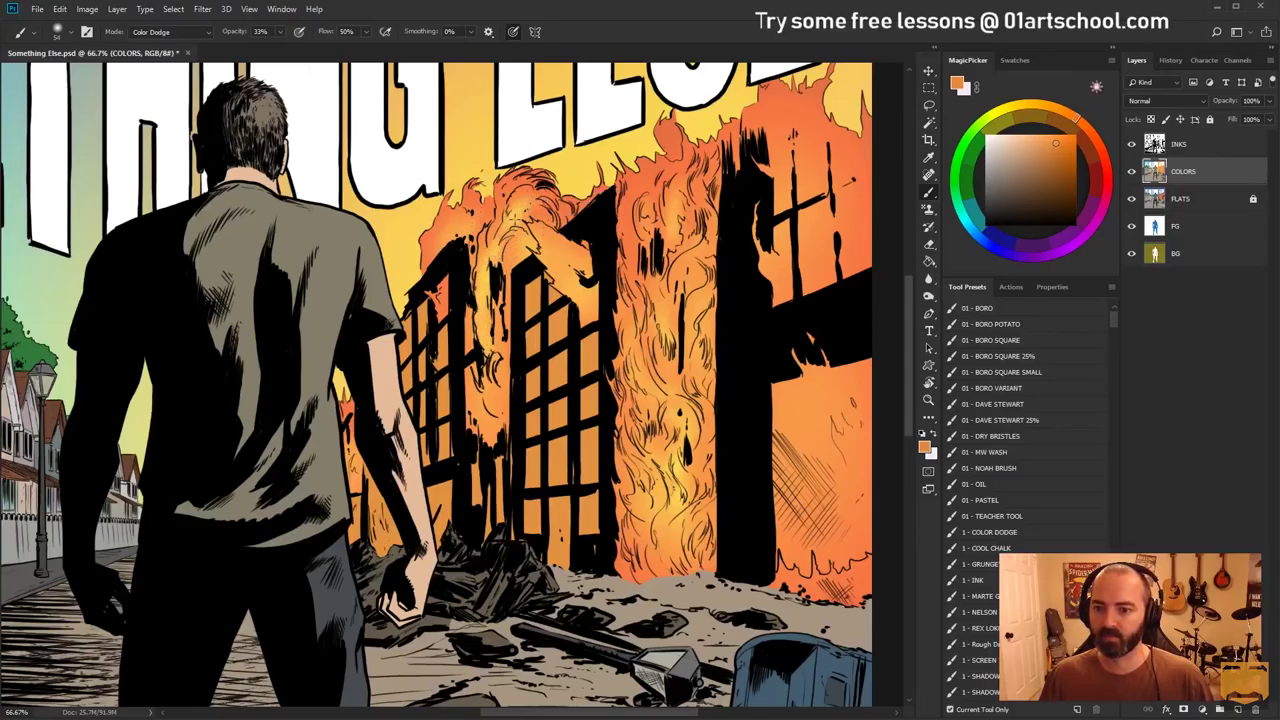
Highlight the diagonal flame over the window grid and the lower flames down to the man's arm
mouse_move(591, 310)
left_mouse_down()
mouse_move(586, 284)
mouse_move(596, 297)
left_mouse_up()
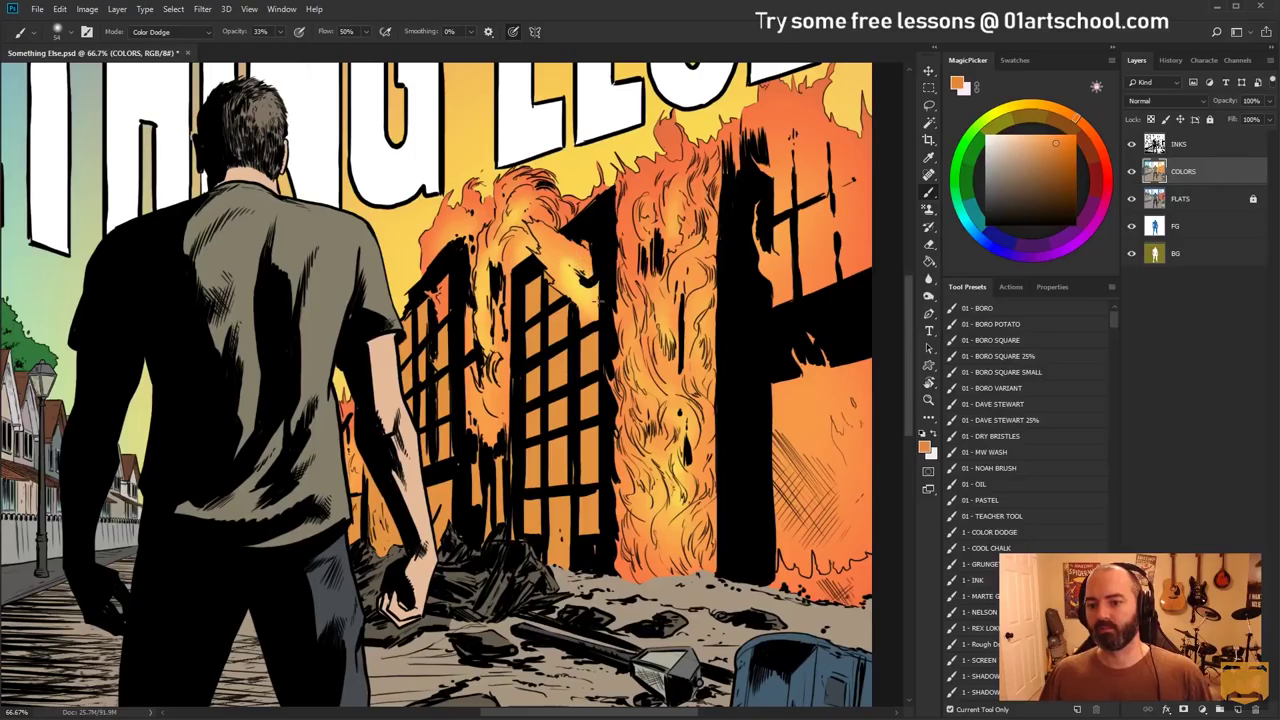
mouse_move(495, 392)
left_mouse_down()
mouse_move(505, 440)
mouse_move(512, 430)
left_mouse_up()
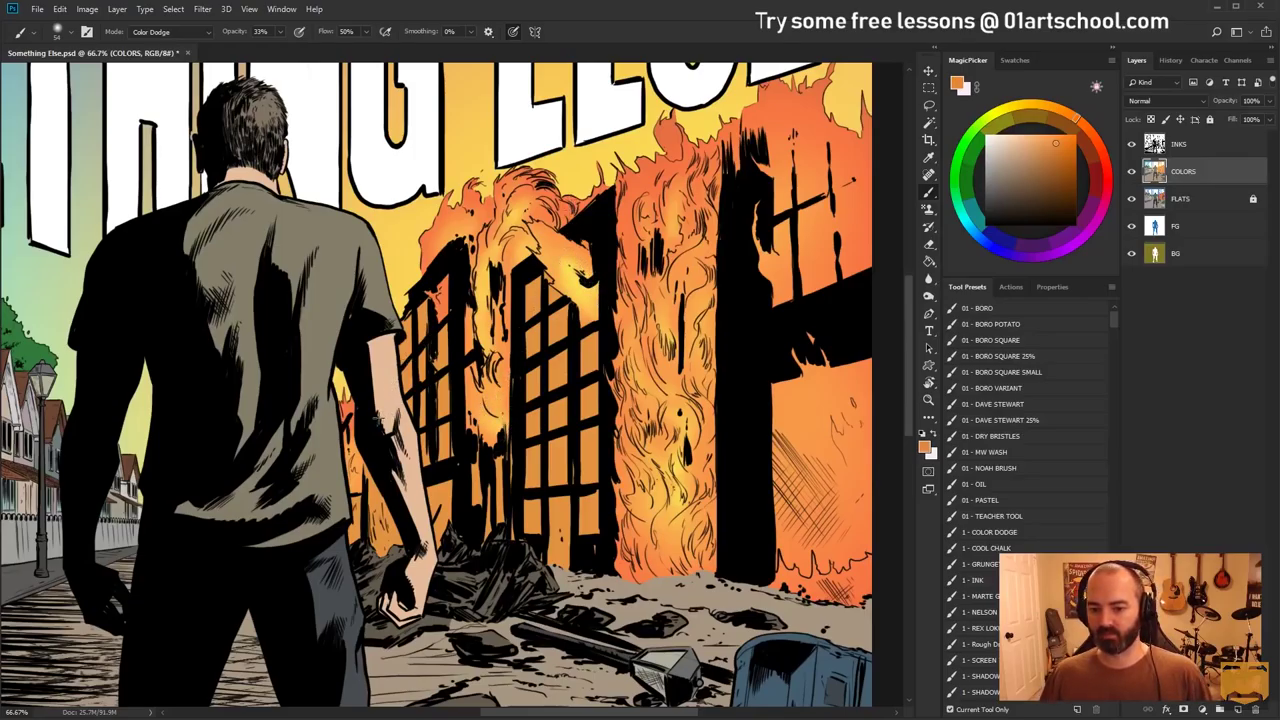
left_click_drag(356, 482, 367, 454)
Paint fine bright highlights along the flame licks of the tall column with a smaller brush
mouse_move(641, 252)
left_mouse_down()
mouse_move(655, 270)
mouse_move(660, 358)
mouse_move(695, 310)
mouse_move(688, 271)
left_mouse_up()
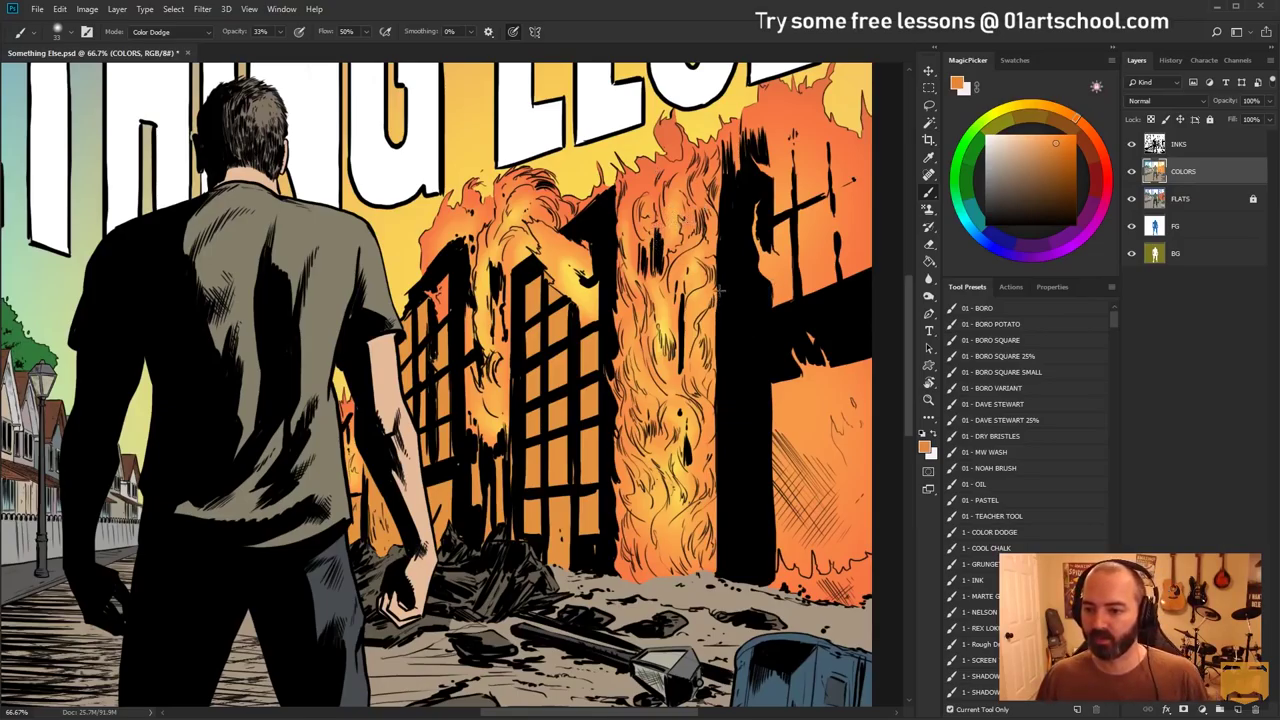
right_click(658, 351, "alt")
mouse_move(657, 351)
left_mouse_down()
mouse_move(643, 388)
mouse_move(706, 438)
mouse_move(645, 512)
mouse_move(647, 546)
mouse_move(686, 518)
mouse_move(699, 549)
left_mouse_up()
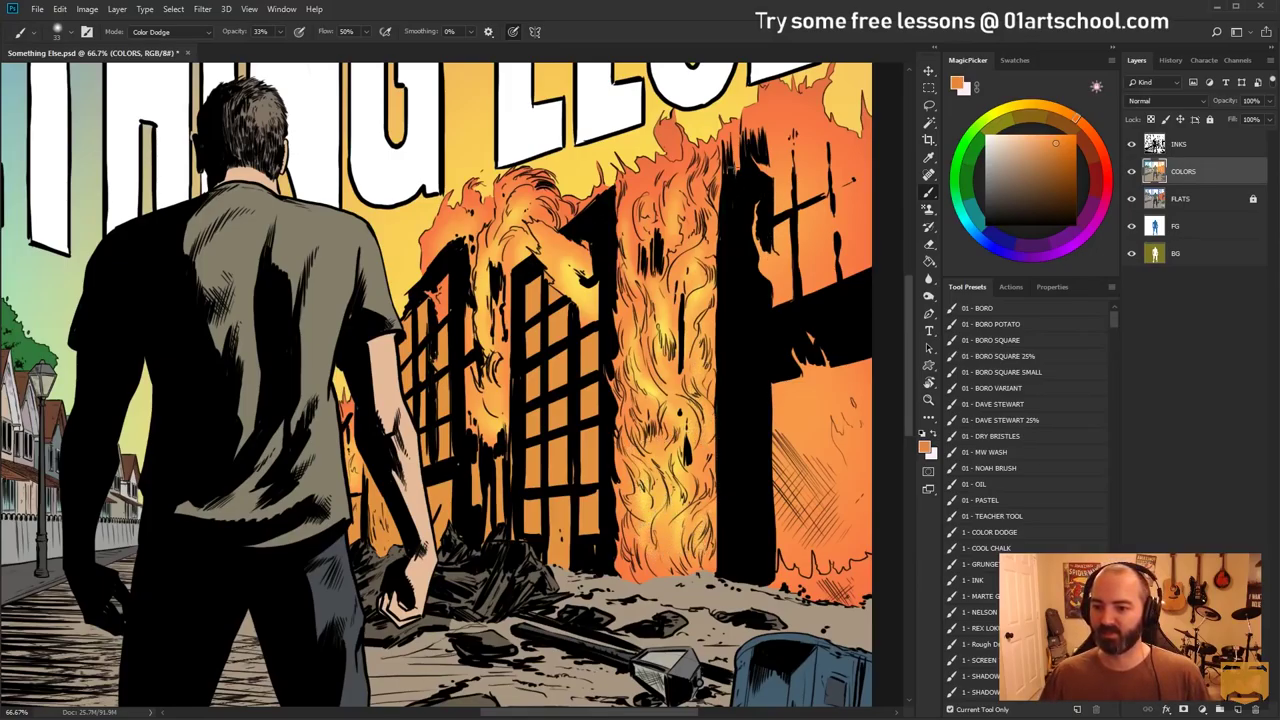
Try brightening the diagonal flame above the window grid with extra strokes and undo the last one
left_click_drag(560, 255, 584, 284)
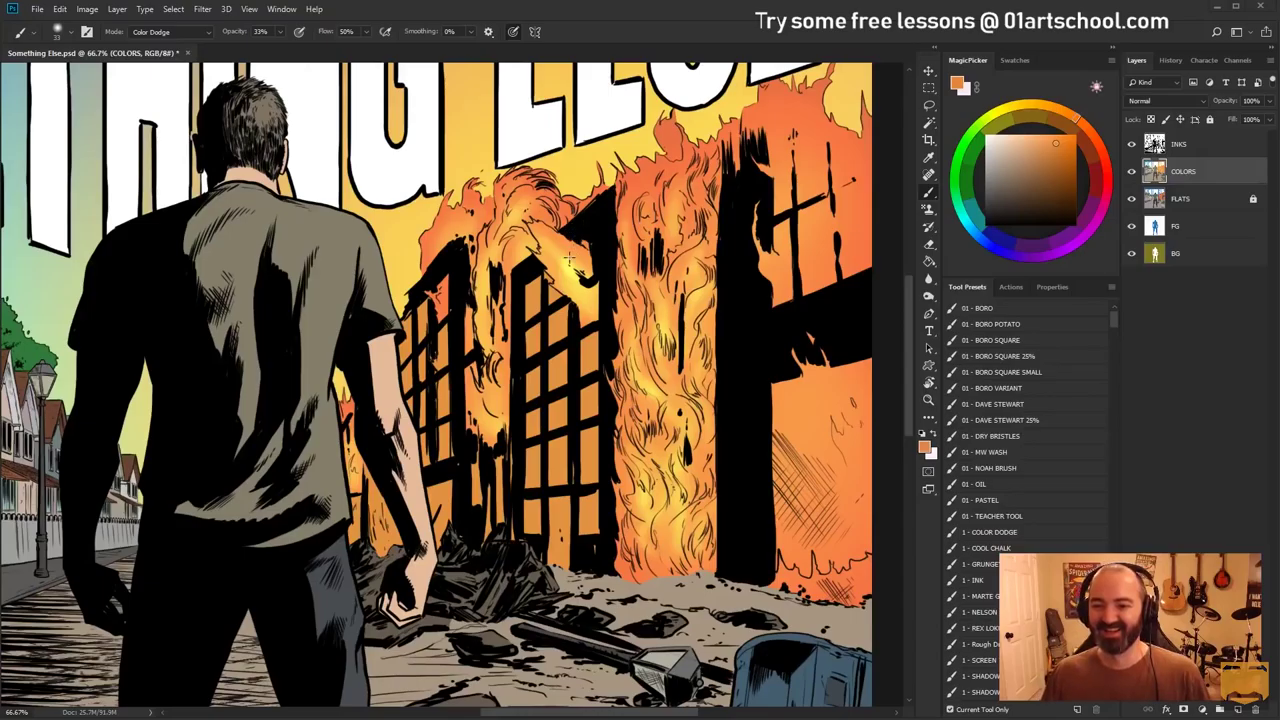
mouse_move(591, 255)
left_mouse_down()
mouse_move(570, 262)
mouse_move(578, 269)
left_mouse_up()
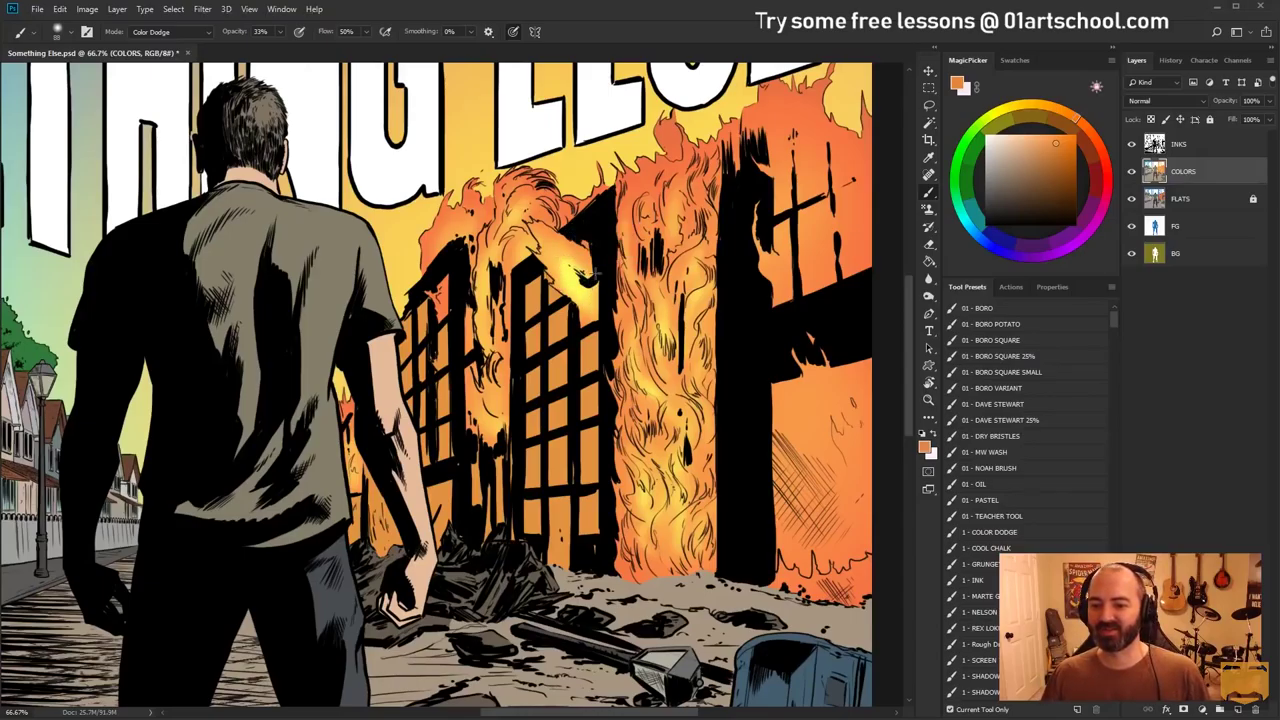
key("ctrl+z")
Brush a broad orange glow into the upper window and the lower burning wall beyond the dark pillar using a larger brush
mouse_move(785, 205)
left_mouse_down()
mouse_move(851, 192)
mouse_move(777, 279)
mouse_move(863, 233)
left_mouse_up()
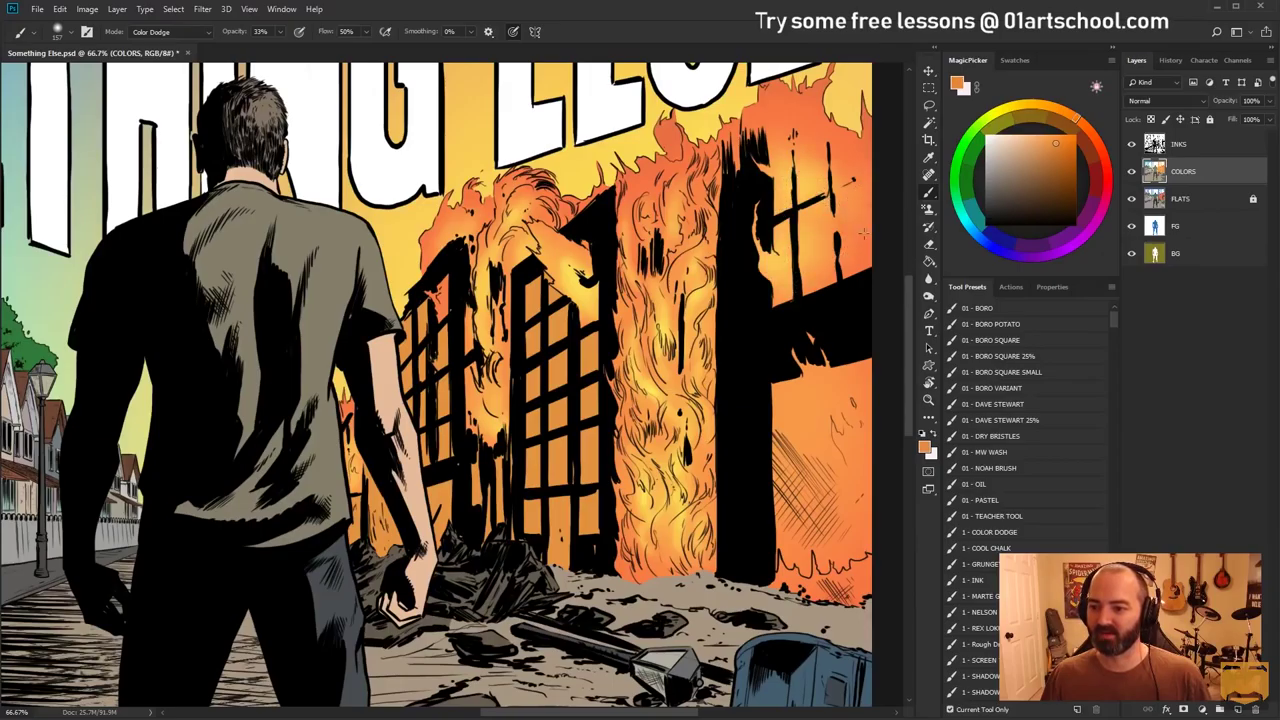
mouse_move(750, 422)
left_mouse_down()
mouse_move(778, 435)
mouse_move(798, 554)
left_mouse_up()
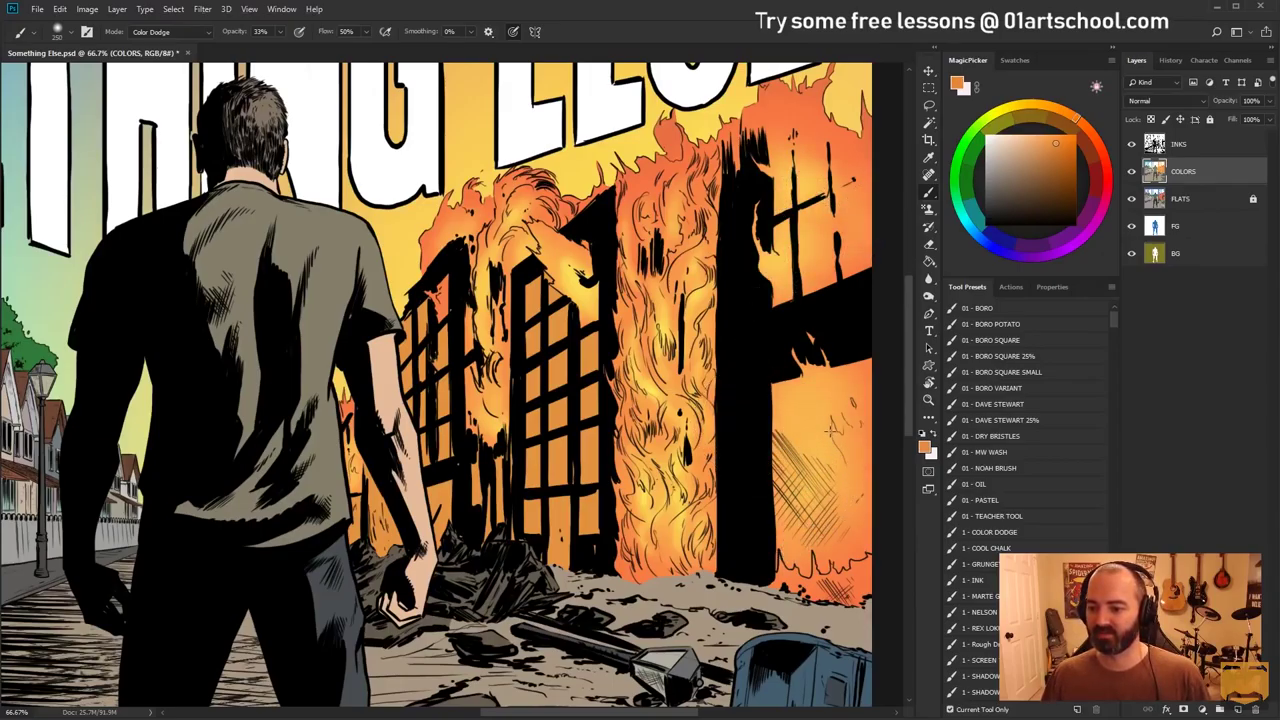
Brush a soft glow over the hatched lower wall beyond the dark pillar and the small flames along its base
left_click_drag(828, 507, 779, 515)
mouse_move(787, 572)
left_mouse_down()
mouse_move(865, 581)
mouse_move(855, 586)
left_mouse_up()
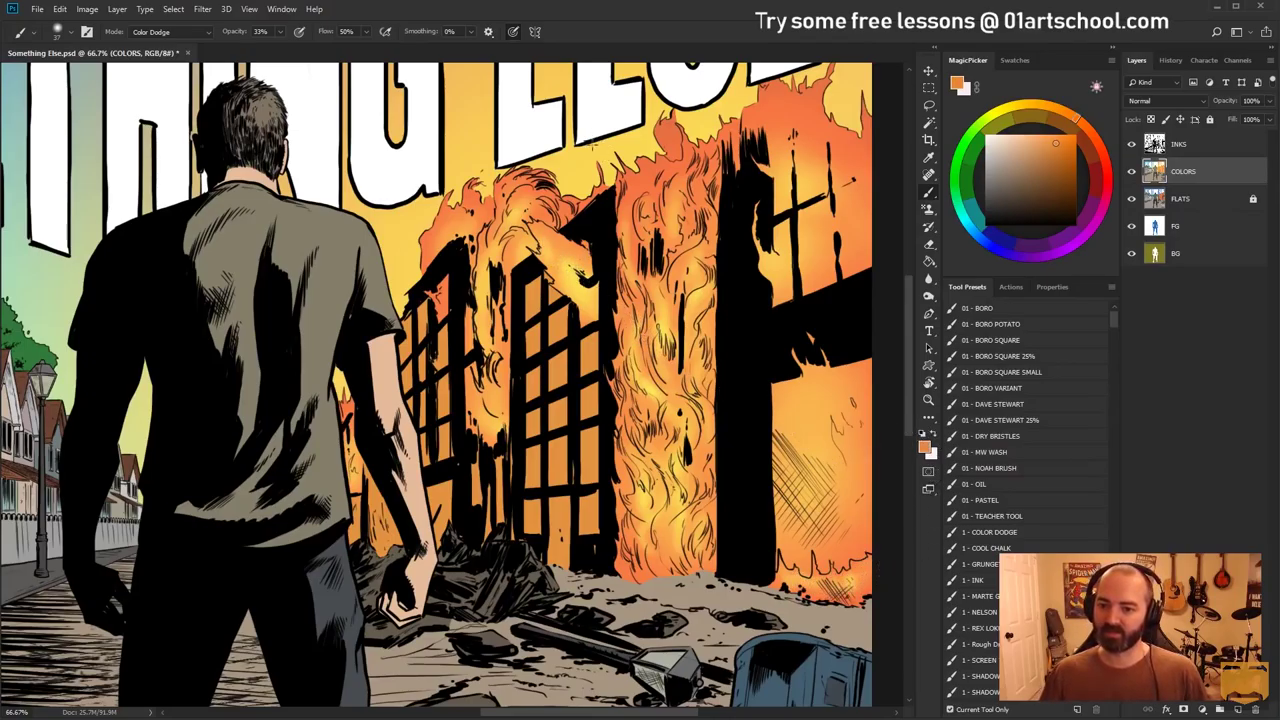
left_click(929, 400)
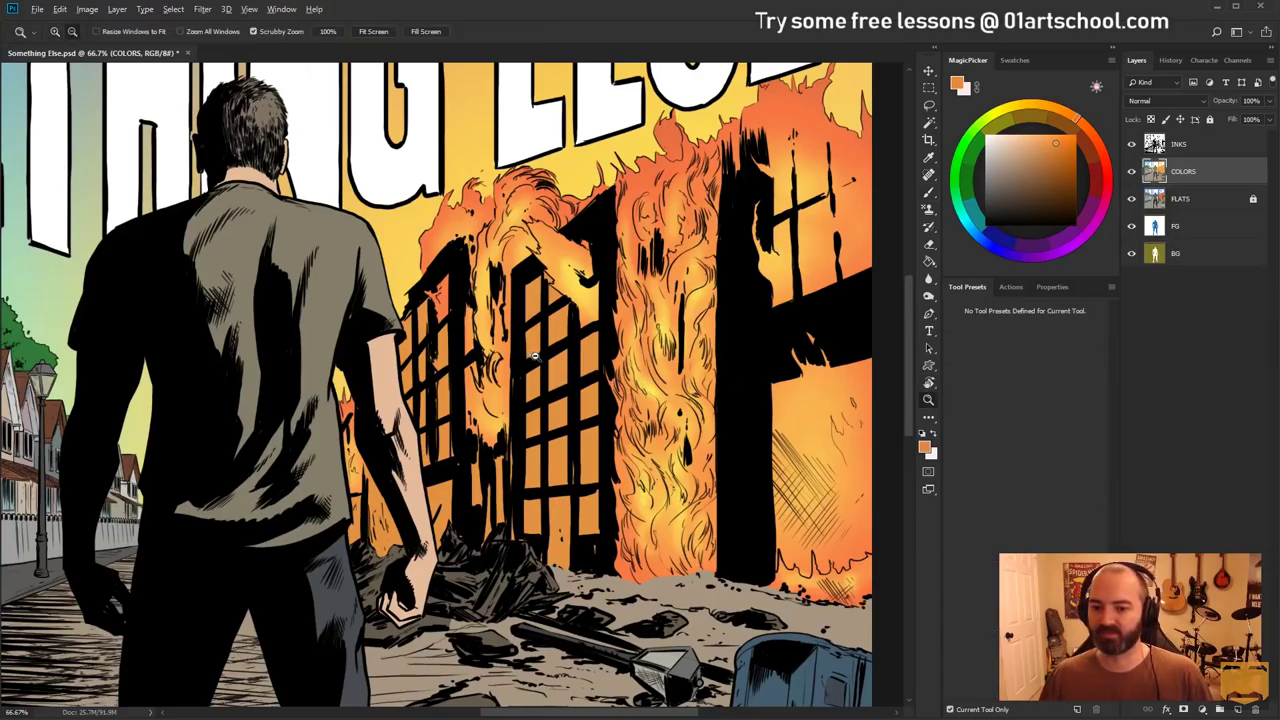
left_click(540, 364, "alt")
left_click(540, 364, "alt")
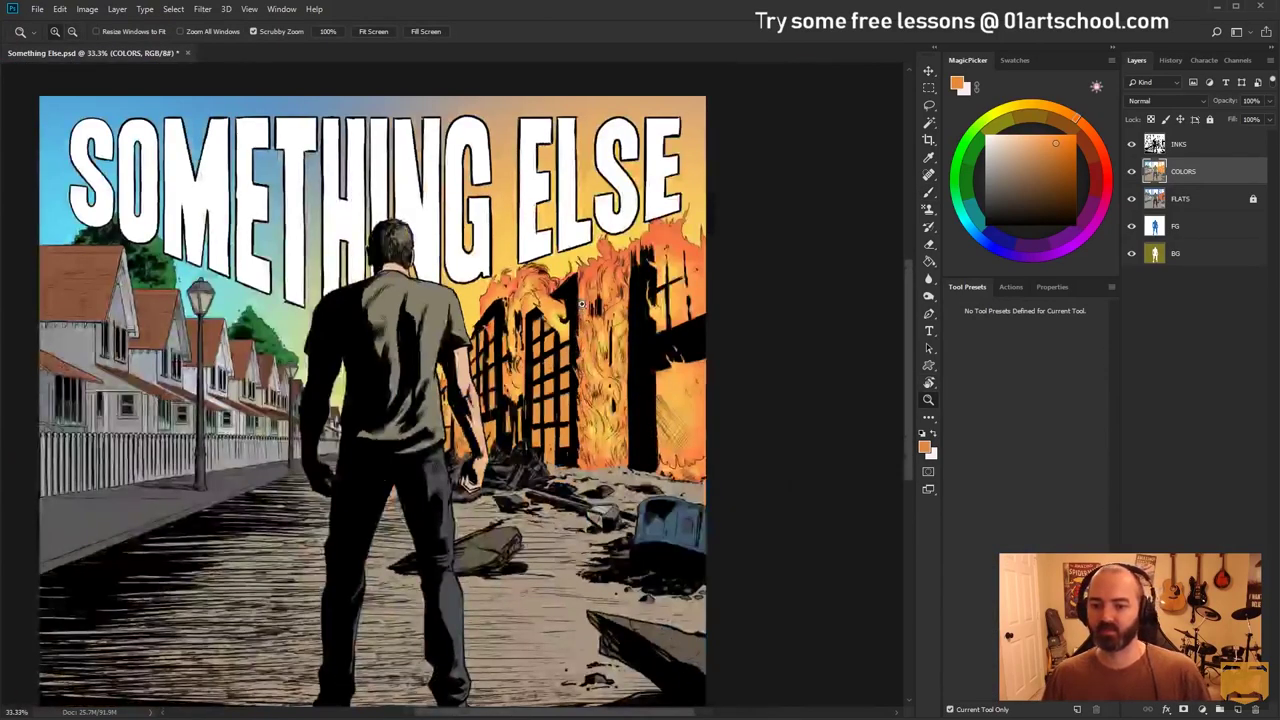
Create a HOLDS copy of the line art above the inks and hide the INKS layer
left_click(528, 310)
left_click(575, 258)
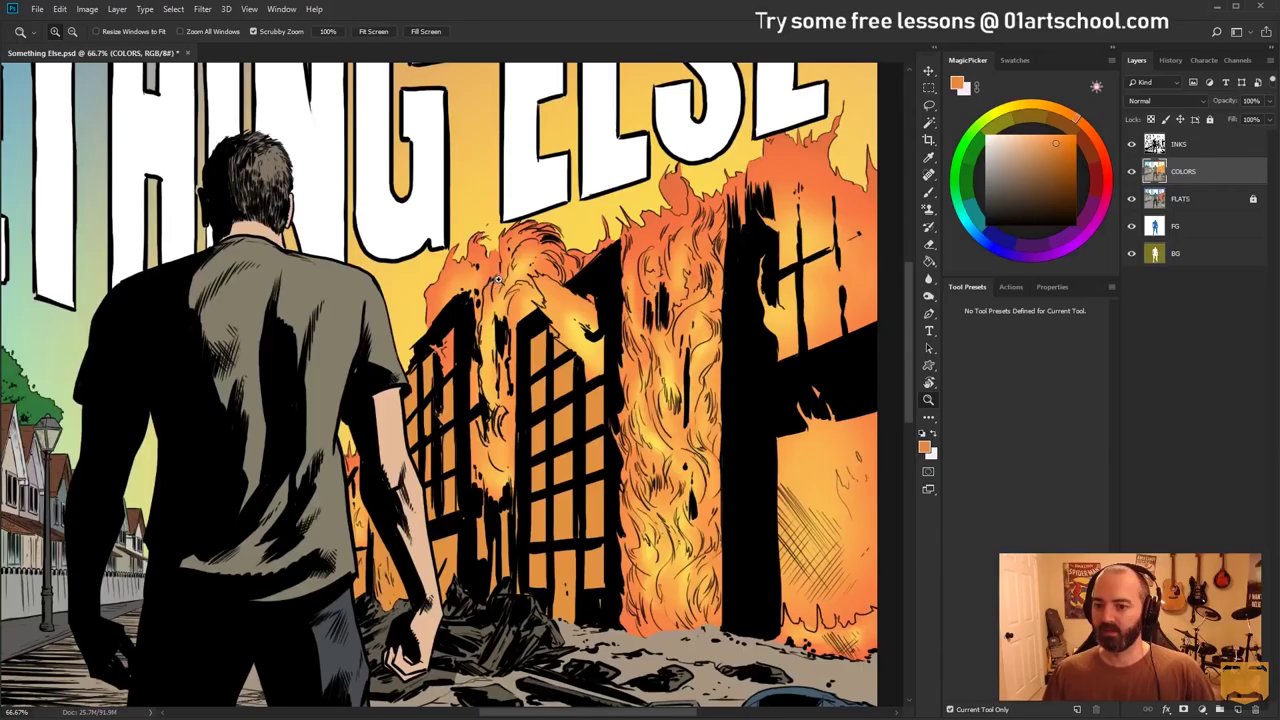
left_click_drag(515, 328, 517, 214)
left_click(376, 337)
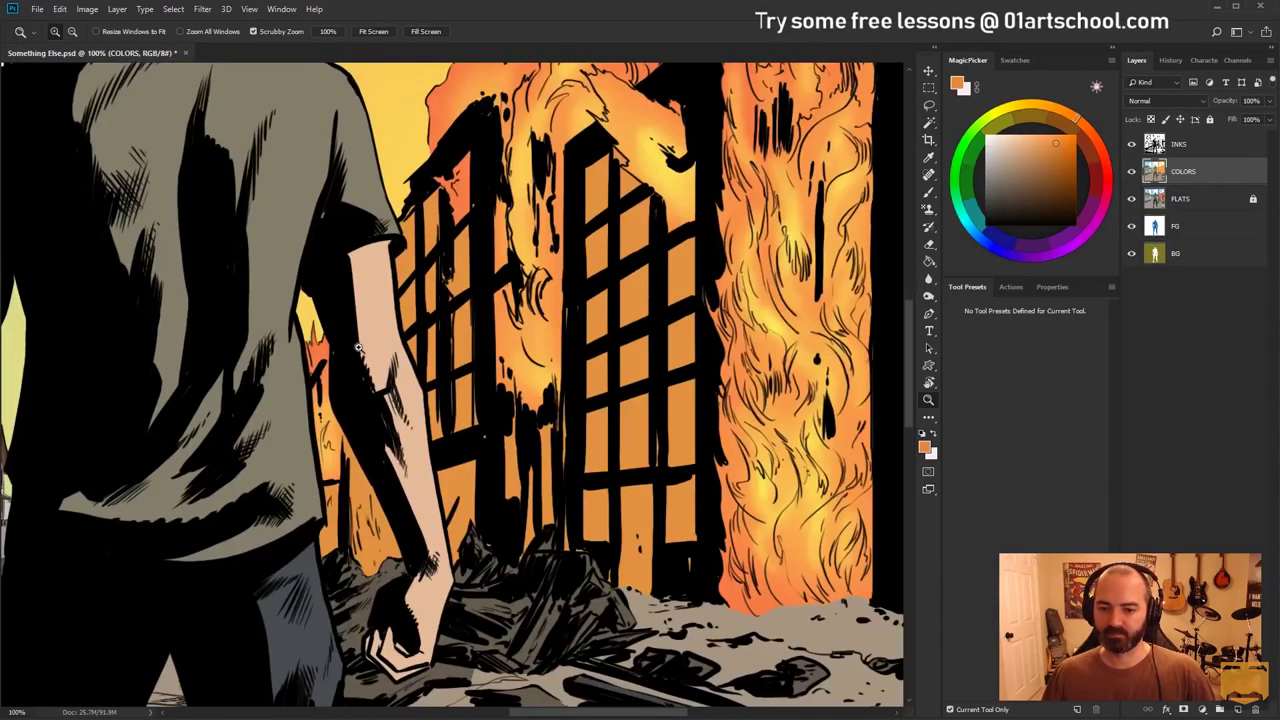
left_click(358, 352)
left_click_drag(352, 374, 412, 244)
key("l")
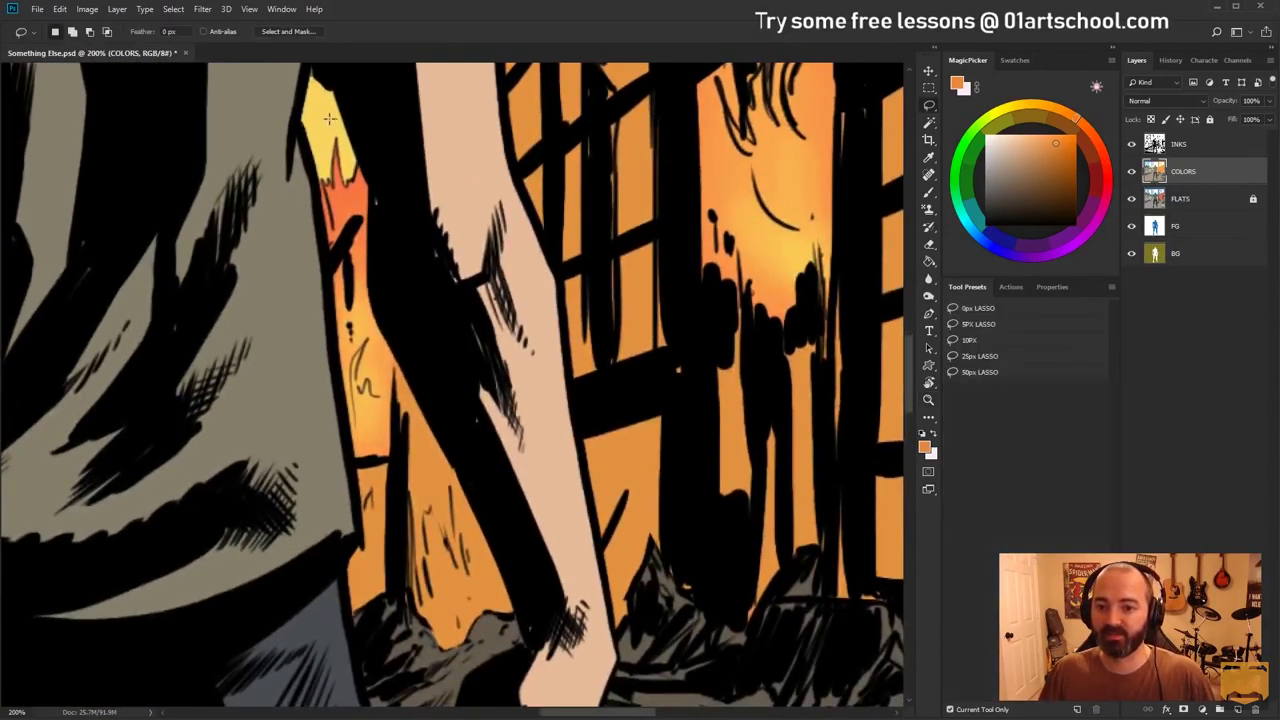
mouse_move(310, 133)
left_mouse_down()
mouse_move(326, 265)
mouse_move(321, 180)
mouse_move(329, 257)
mouse_move(332, 230)
mouse_move(327, 452)
mouse_move(353, 540)
mouse_move(362, 493)
left_mouse_up()
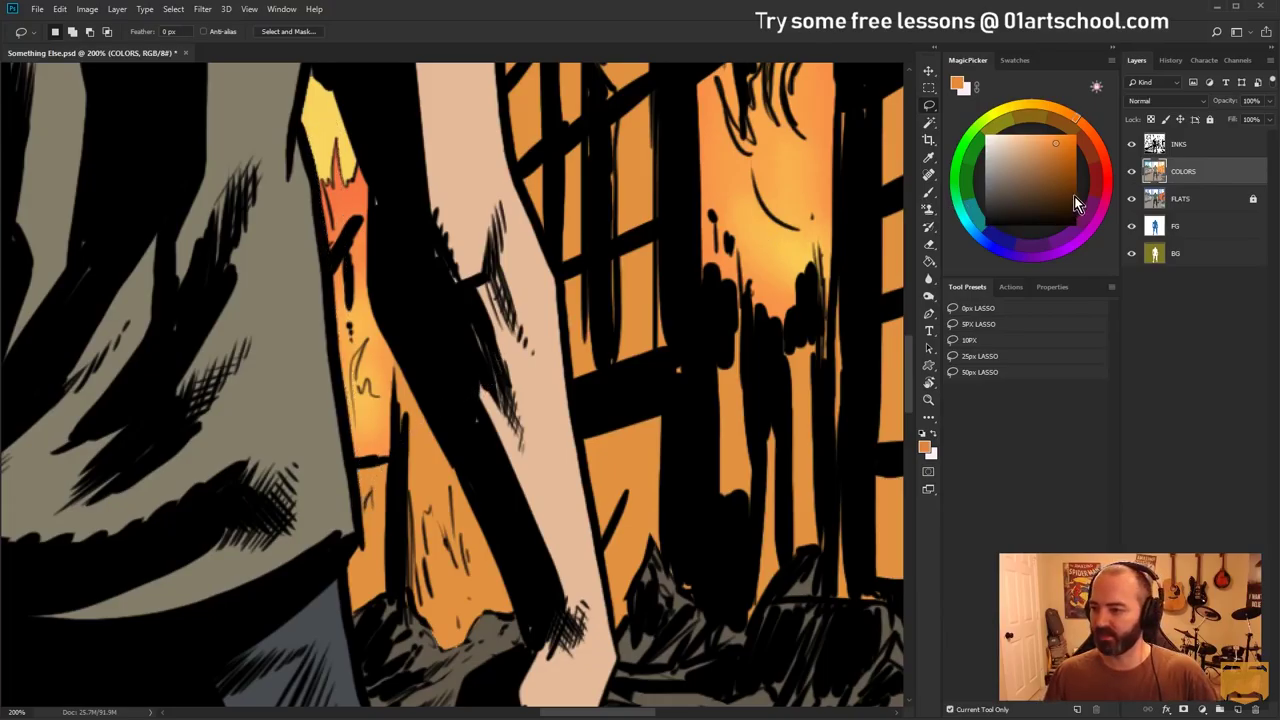
key("F5")
left_click(1132, 172)
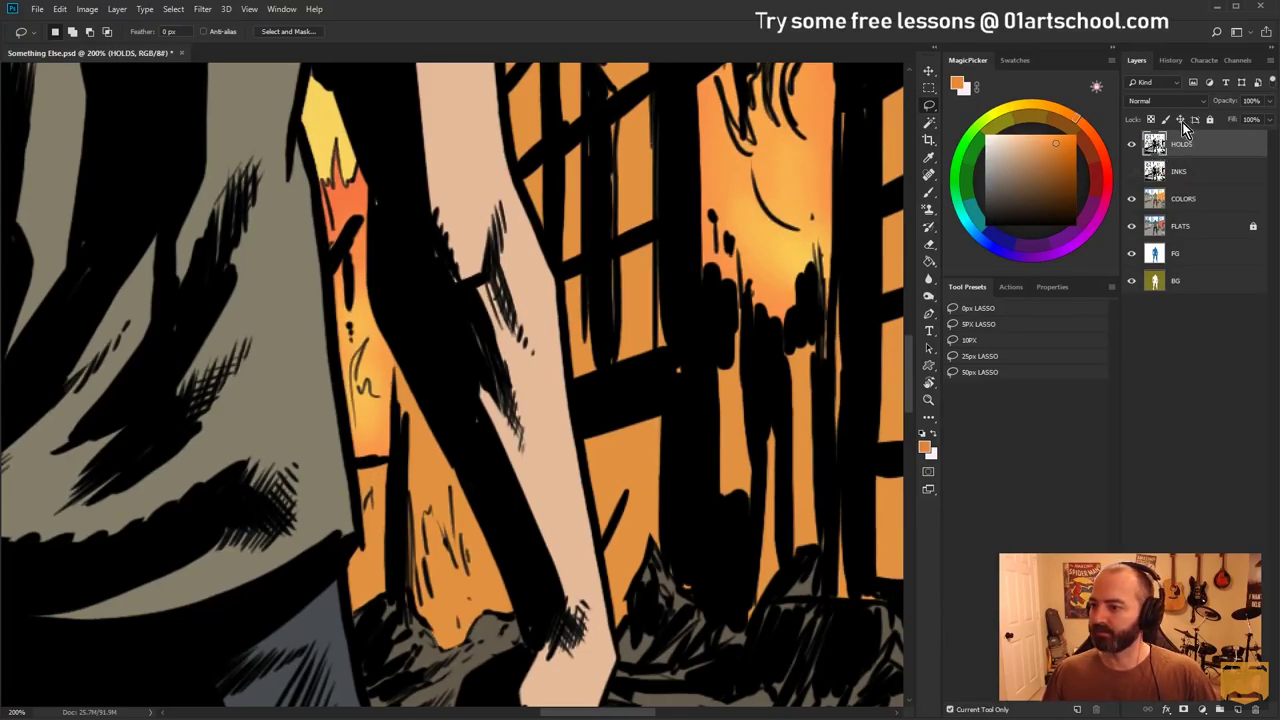
Lasso the patch of fire showing between the man's torso and his arm on the HOLDS layer
mouse_move(345, 124)
left_mouse_down()
mouse_move(313, 153)
mouse_move(321, 234)
mouse_move(378, 421)
mouse_move(351, 400)
mouse_move(348, 352)
mouse_move(338, 355)
mouse_move(364, 549)
mouse_move(347, 569)
mouse_move(364, 315)
mouse_move(364, 366)
mouse_move(425, 342)
left_mouse_up()
mouse_move(505, 358)
left_mouse_down()
mouse_move(515, 462)
mouse_move(395, 200)
mouse_move(365, 70)
mouse_move(345, 58)
left_mouse_up()
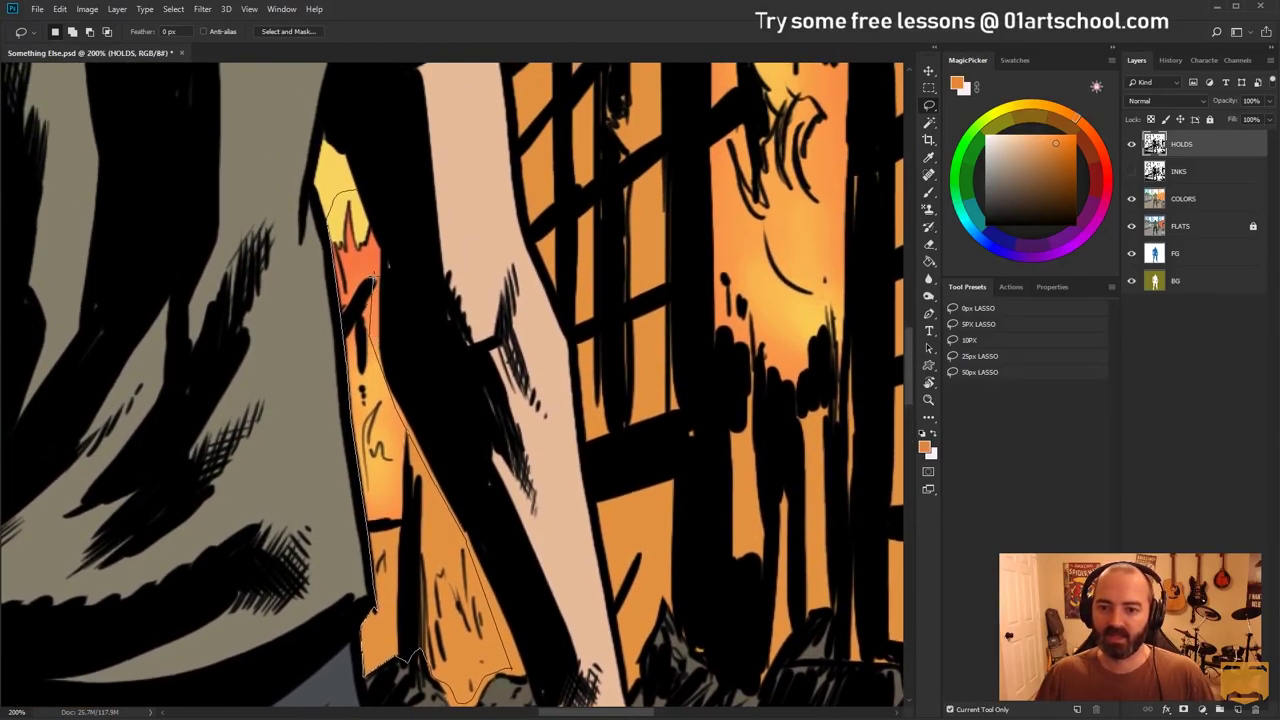
mouse_move(375, 268)
left_mouse_down()
mouse_move(385, 233)
mouse_move(376, 243)
mouse_move(356, 190)
left_mouse_up()
Try extending the lasso selection over the burning buildings, tracing the man's sleeve, arm and the rubble's upper edge
left_click_drag(628, 280, 457, 320)
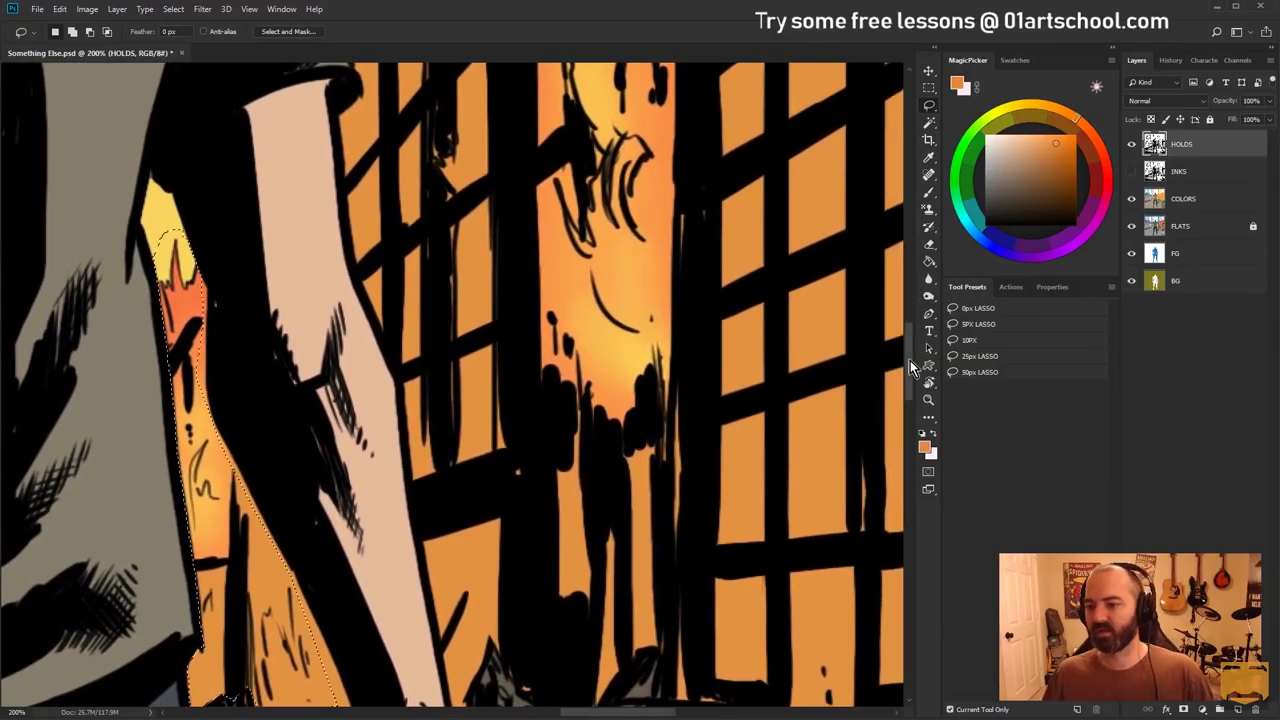
double_click(928, 400)
left_click_drag(592, 215, 341, 268)
left_click(340, 268)
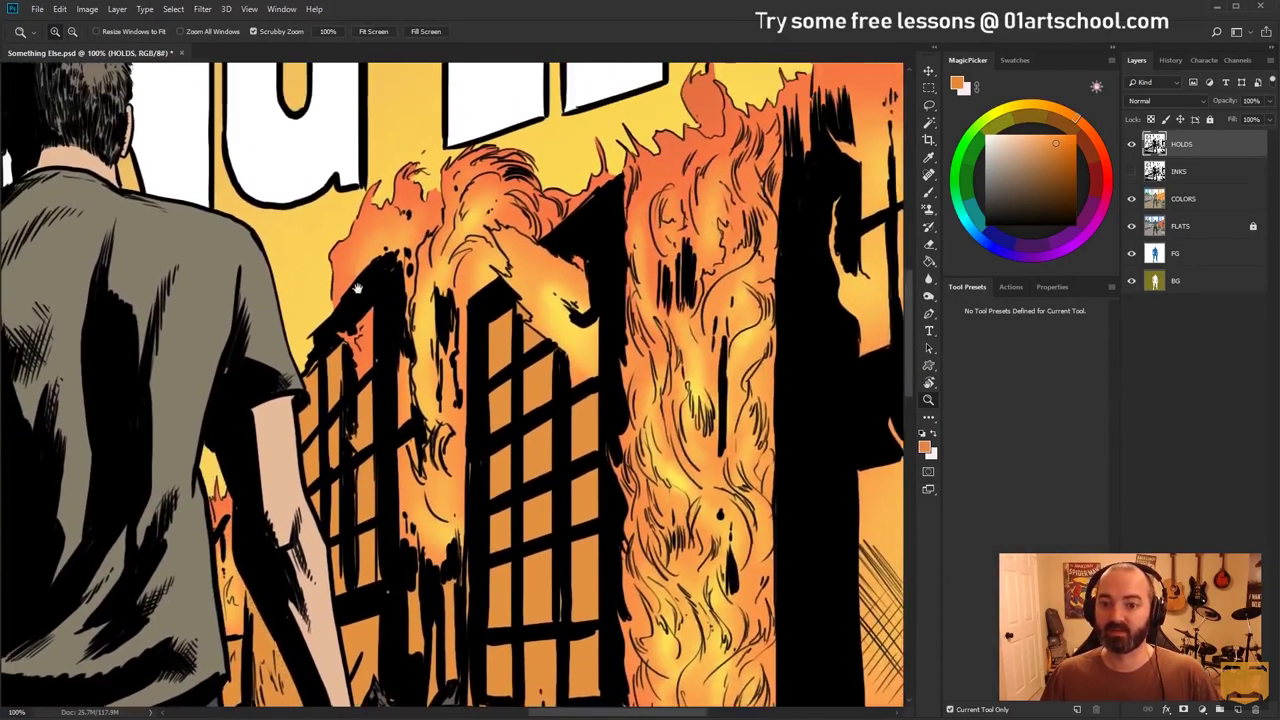
key("l")
mouse_move(370, 130)
left_mouse_down()
mouse_move(346, 178)
mouse_move(228, 300)
mouse_move(322, 180)
mouse_move(305, 340)
mouse_move(333, 380)
mouse_move(336, 220)
mouse_move(344, 287)
left_mouse_up()
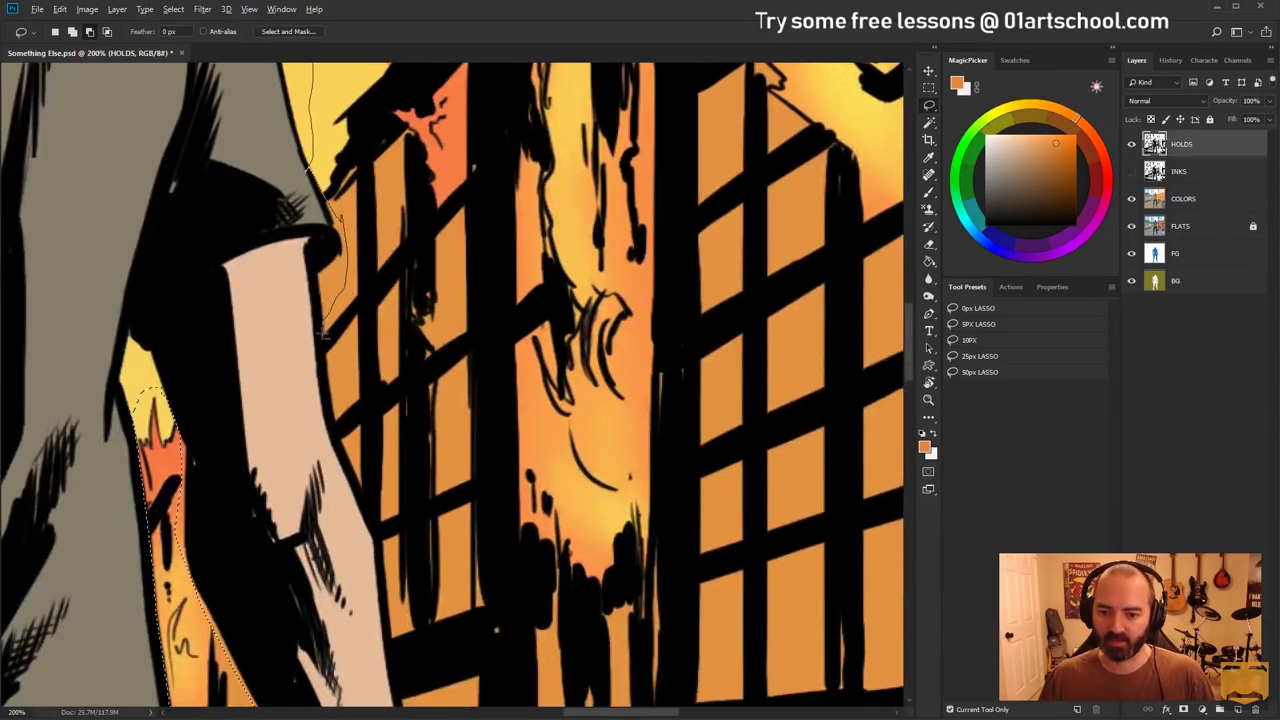
mouse_move(323, 336)
left_mouse_down()
mouse_move(345, 458)
mouse_move(340, 253)
mouse_move(397, 425)
mouse_move(385, 440)
mouse_move(410, 612)
mouse_move(405, 395)
mouse_move(405, 410)
mouse_move(440, 330)
mouse_move(510, 432)
mouse_move(528, 434)
mouse_move(572, 382)
left_mouse_up()
mouse_move(581, 364)
left_mouse_down()
mouse_move(620, 352)
mouse_move(623, 402)
mouse_move(664, 388)
mouse_move(675, 406)
mouse_move(664, 405)
mouse_move(696, 417)
mouse_move(724, 479)
mouse_move(758, 476)
mouse_move(552, 391)
left_mouse_up()
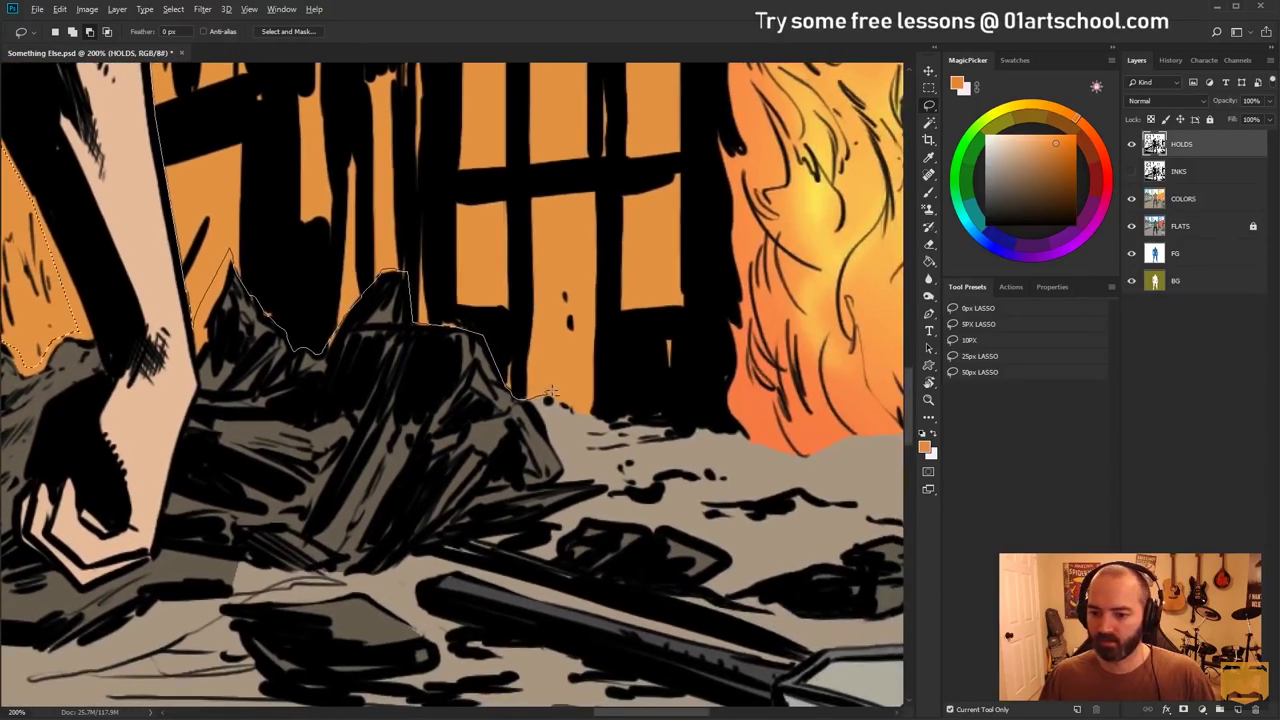
mouse_move(745, 461)
left_mouse_down()
mouse_move(582, 423)
mouse_move(755, 457)
mouse_move(577, 435)
mouse_move(785, 475)
mouse_move(514, 421)
mouse_move(730, 457)
mouse_move(528, 471)
mouse_move(659, 444)
mouse_move(719, 271)
mouse_move(731, 704)
mouse_move(767, 463)
mouse_move(780, 169)
mouse_move(791, 416)
mouse_move(850, 583)
mouse_move(816, 261)
mouse_move(790, 165)
mouse_move(792, 497)
mouse_move(809, 512)
mouse_move(816, 190)
mouse_move(793, 292)
mouse_move(799, 278)
mouse_move(682, 168)
mouse_move(614, 207)
mouse_move(581, 309)
mouse_move(363, 363)
mouse_move(376, 372)
mouse_move(269, 439)
mouse_move(176, 469)
mouse_move(454, 338)
mouse_move(425, 307)
mouse_move(372, 303)
mouse_move(333, 373)
mouse_move(252, 424)
mouse_move(427, 330)
mouse_move(206, 375)
mouse_move(523, 246)
mouse_move(475, 237)
mouse_move(389, 269)
mouse_move(268, 260)
left_mouse_up()
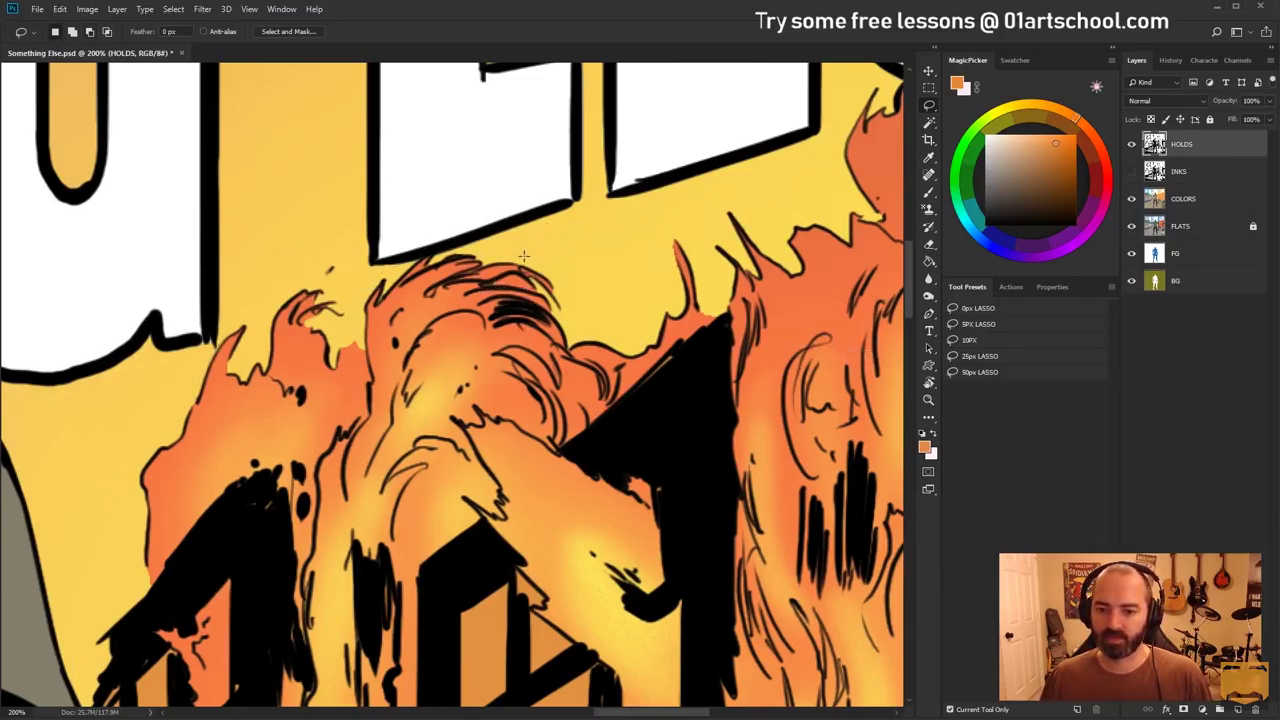
Cancel a Hue/Saturation adjustment on the HOLDS layer and undo back to the state before that layer was created
key("ctrl+u")
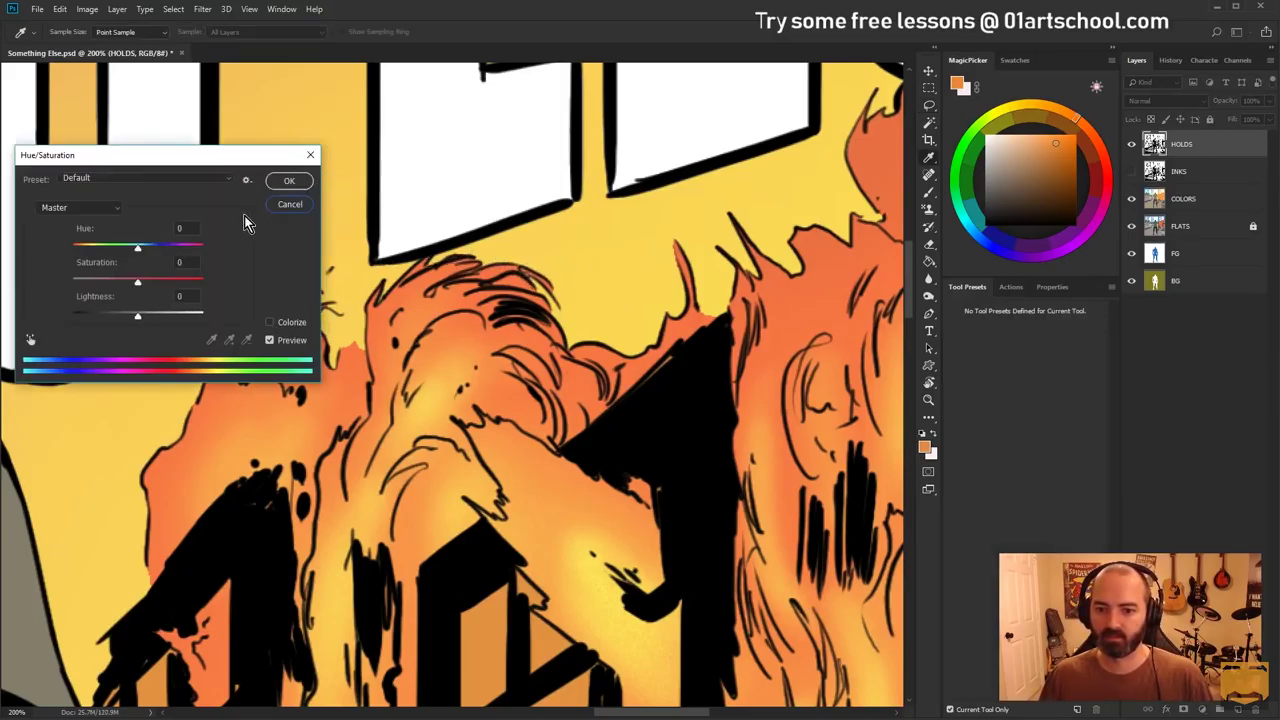
left_click(295, 205)
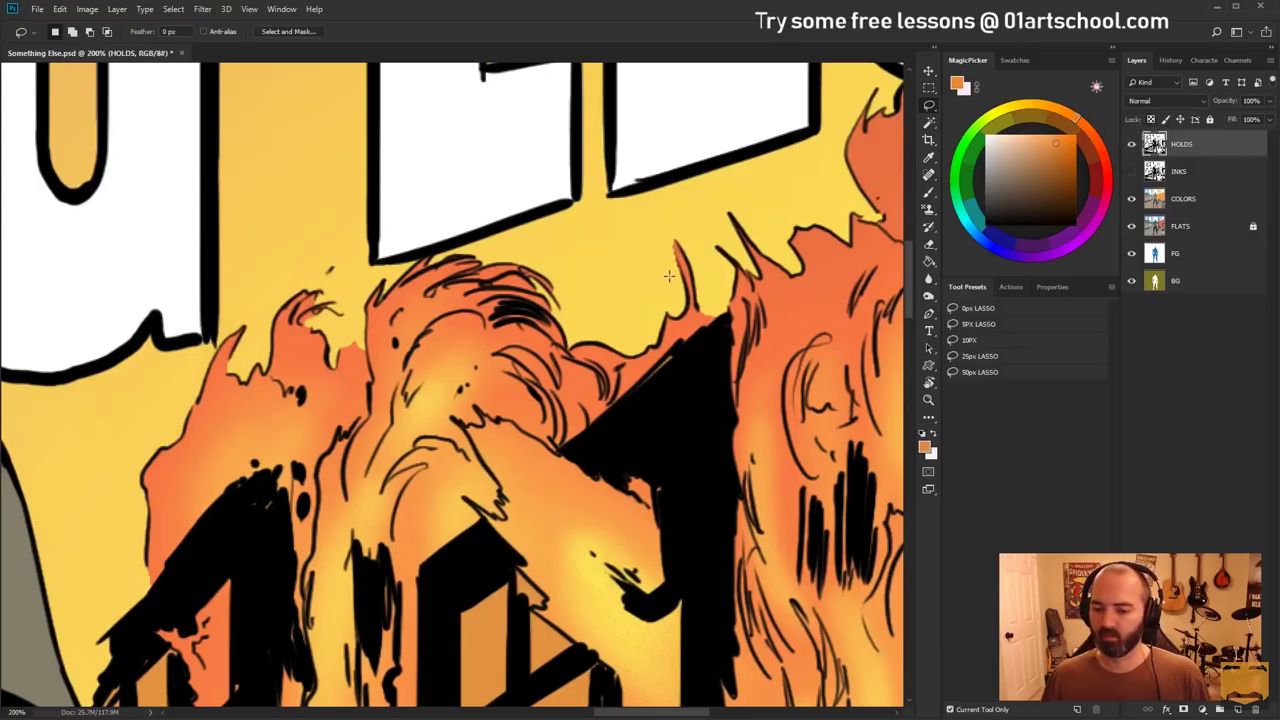
left_click(929, 400)
left_click(880, 448, "alt")
left_click(880, 448, "alt")
left_click(880, 448, "alt")
left_click_drag(880, 448, 489, 196)
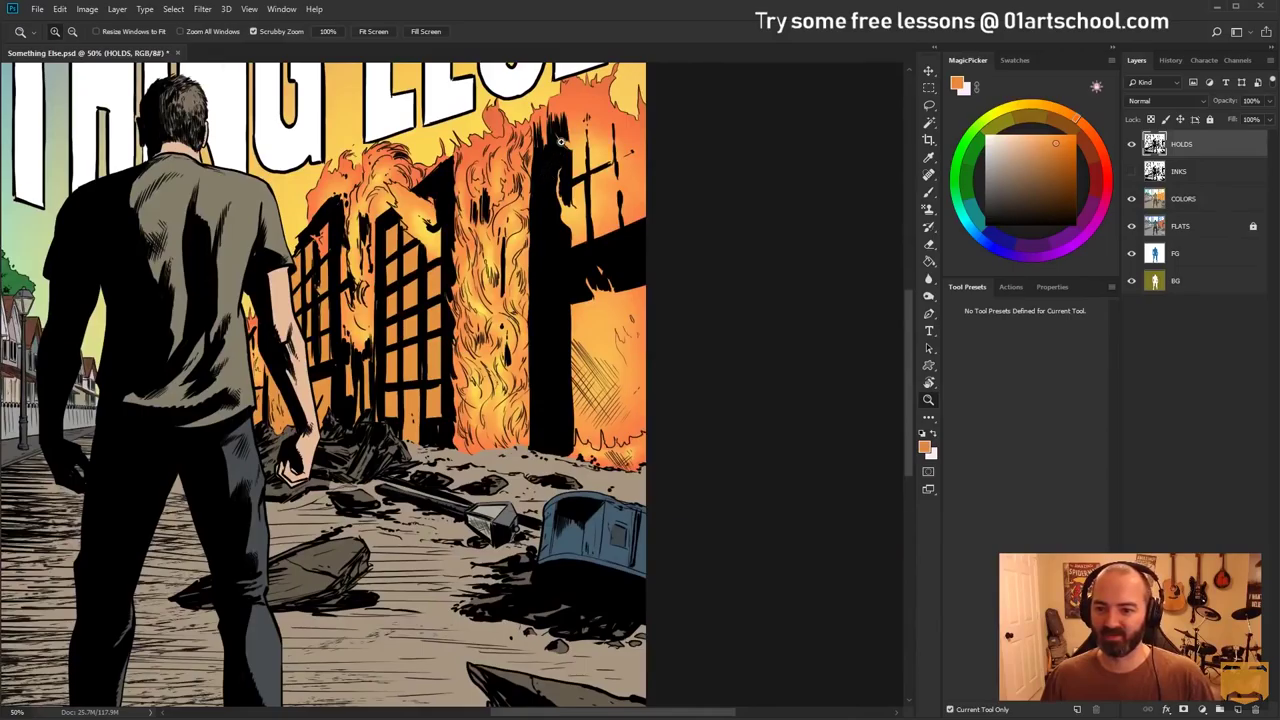
key("l")
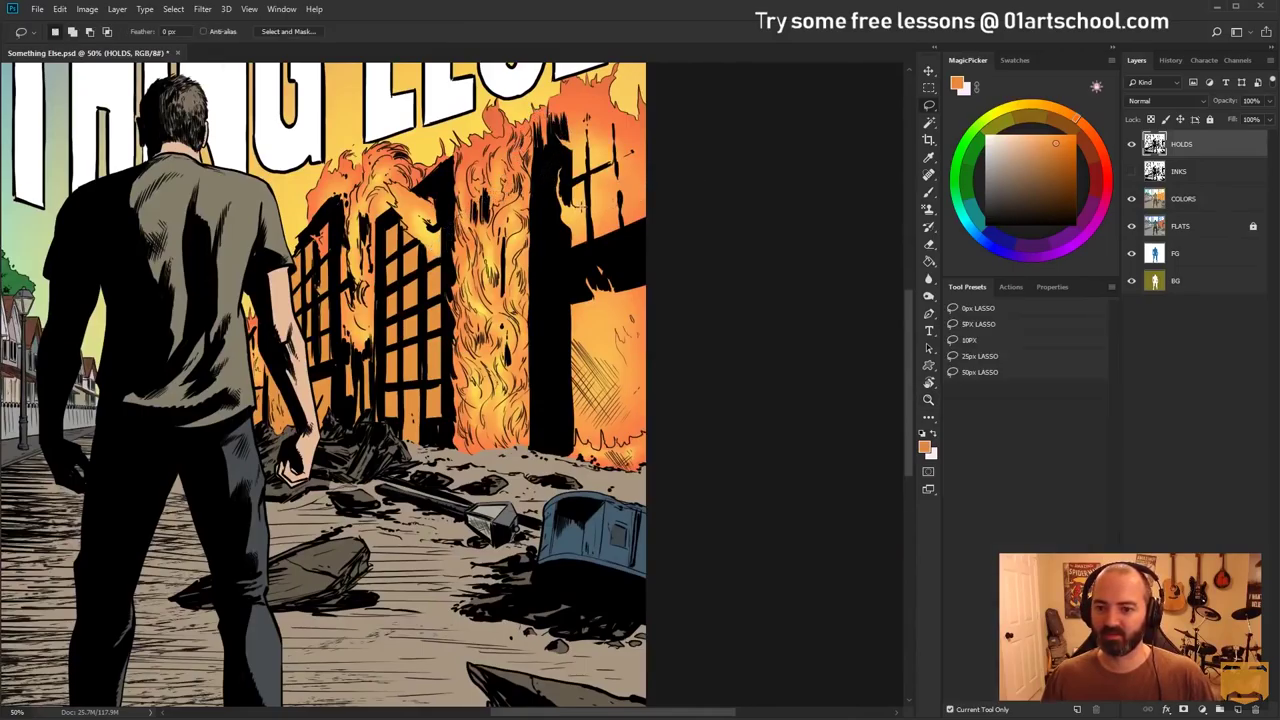
key("ctrl+alt+z")
key("ctrl+alt+z")
key("ctrl+alt+z")
key("ctrl+alt+z")
key("ctrl+alt+z")
key("ctrl+alt+z")
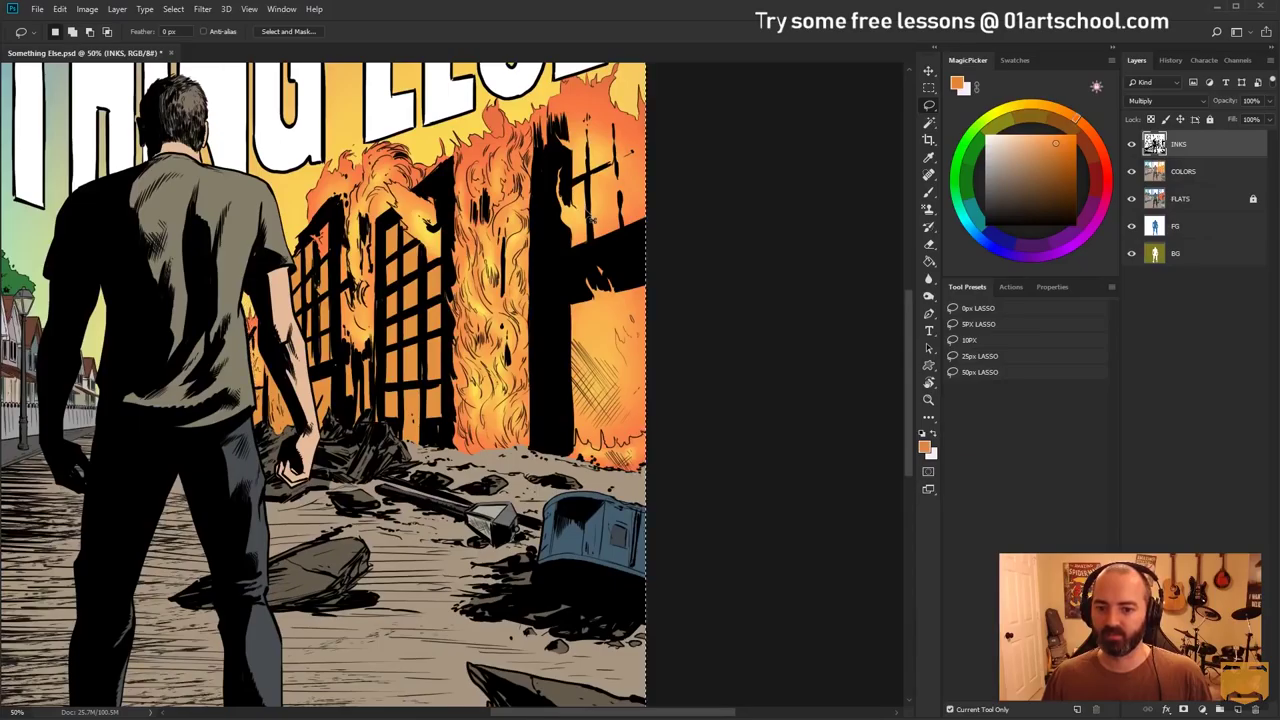
Recreate the HOLDS layer from the line art, hide INKS, and lock the transparent pixels of HOLDS
key("ctrl+shift+alt+n")
key("ctrl+alt+z")
key("ctrl+alt+z")
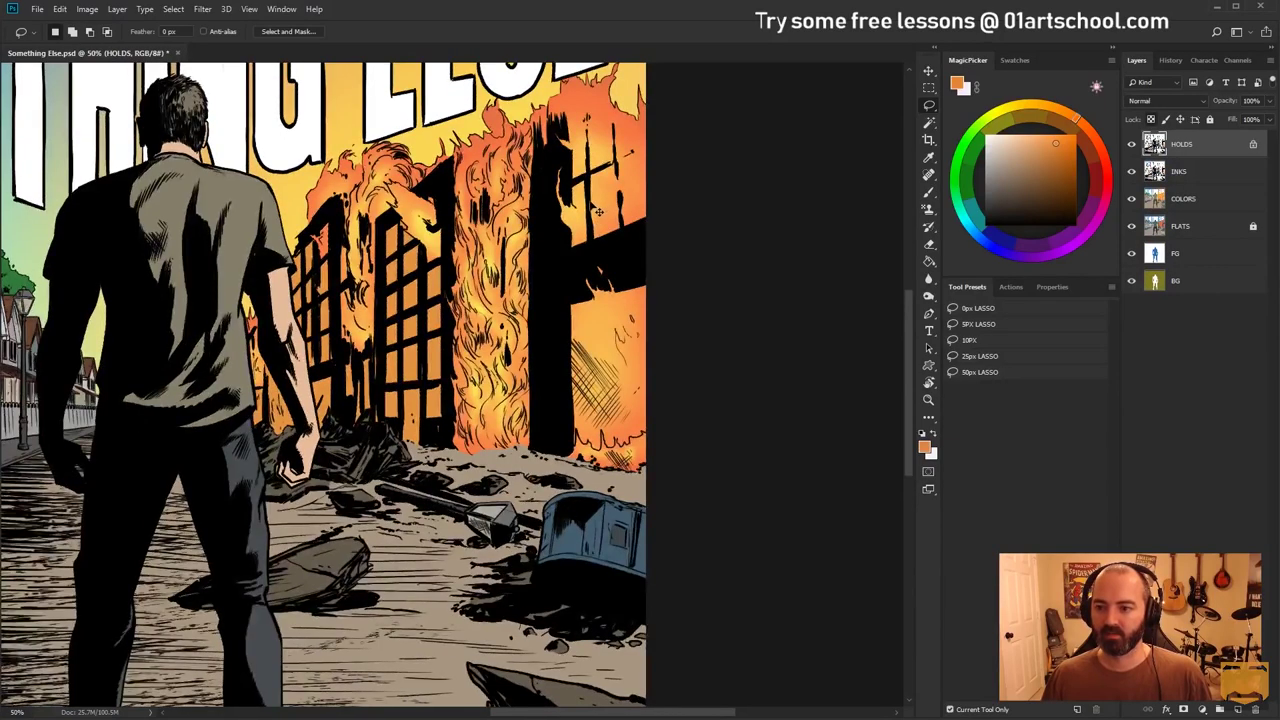
left_click(1131, 171)
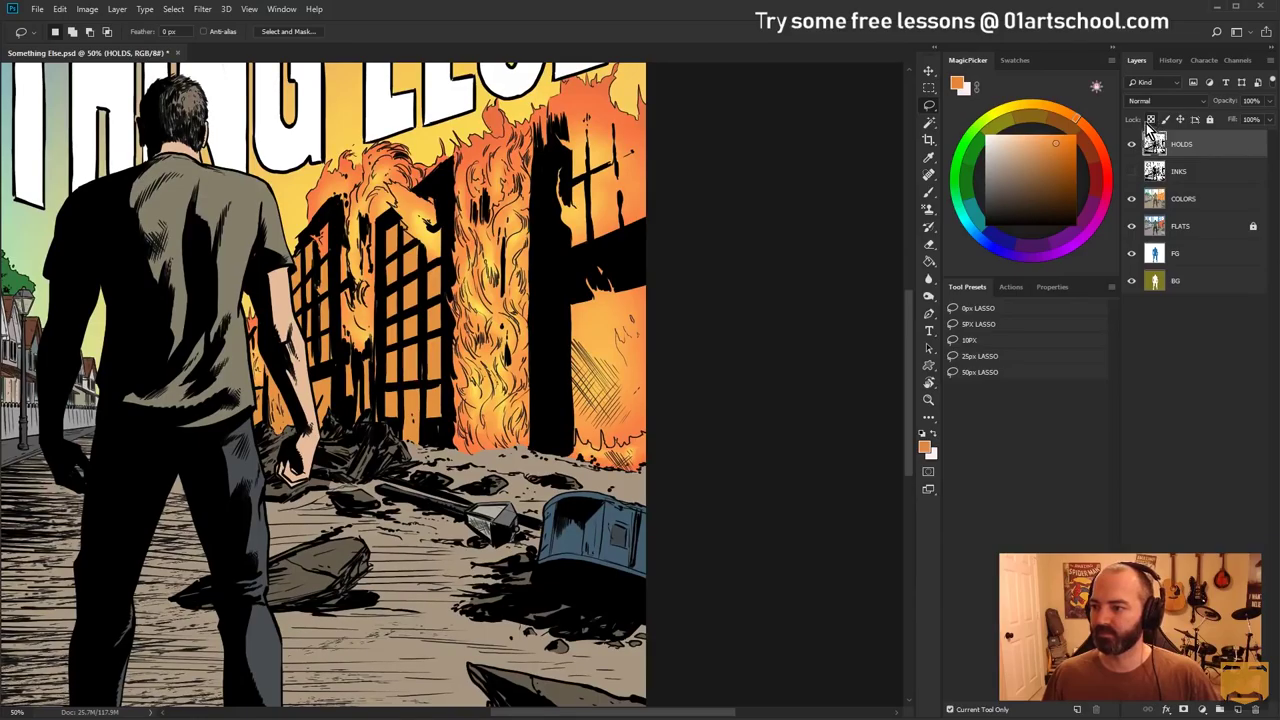
left_click(1151, 119)
Lasso the fire visible in the gap between the man's torso and arm, following the shirt edge and rubble below
key("z")
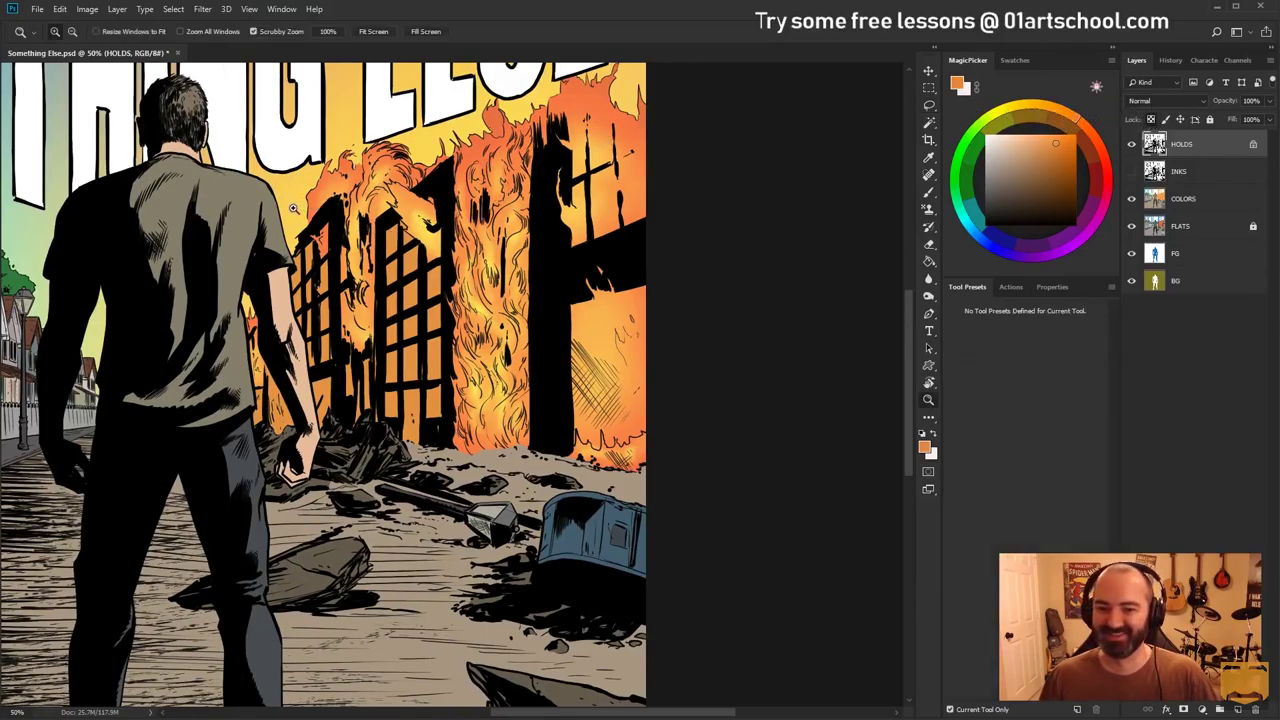
left_click(292, 209)
left_click_drag(270, 309, 445, 125)
left_click(432, 175)
left_click(434, 177)
left_click_drag(434, 177, 388, 207)
key("l")
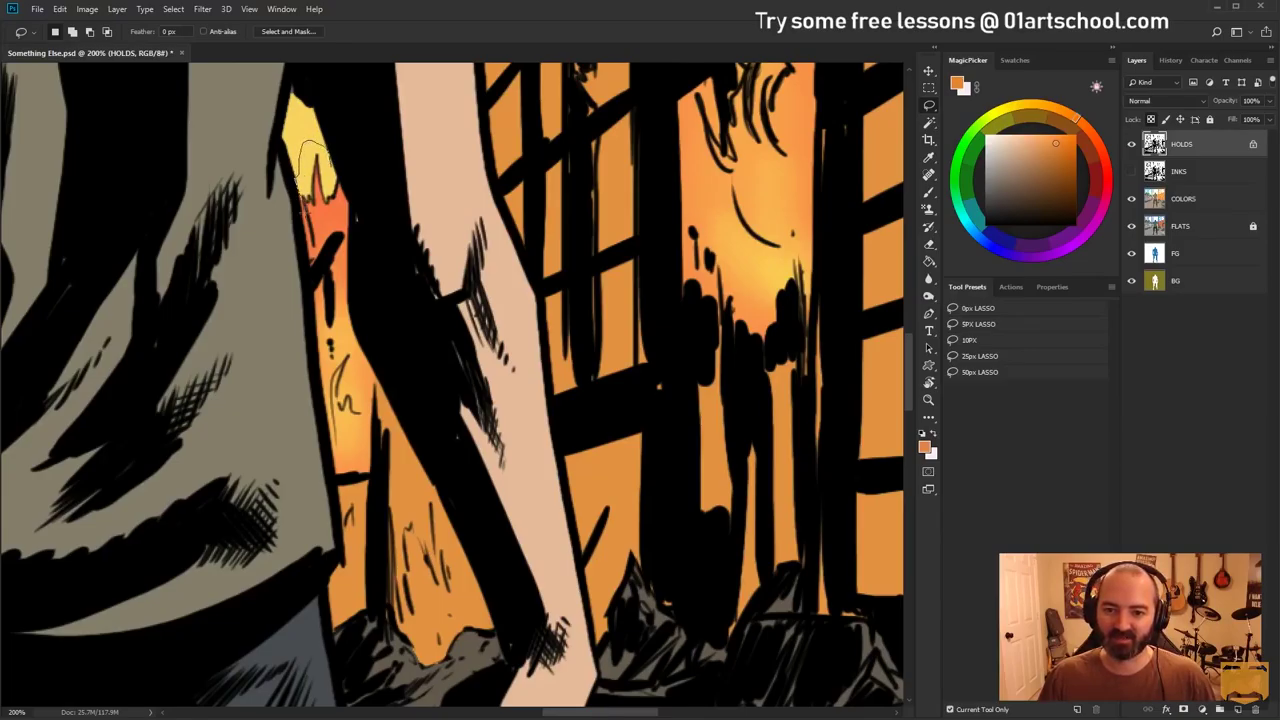
mouse_move(310, 277)
left_mouse_down()
mouse_move(340, 488)
mouse_move(327, 521)
mouse_move(343, 550)
mouse_move(350, 439)
mouse_move(360, 464)
left_mouse_up()
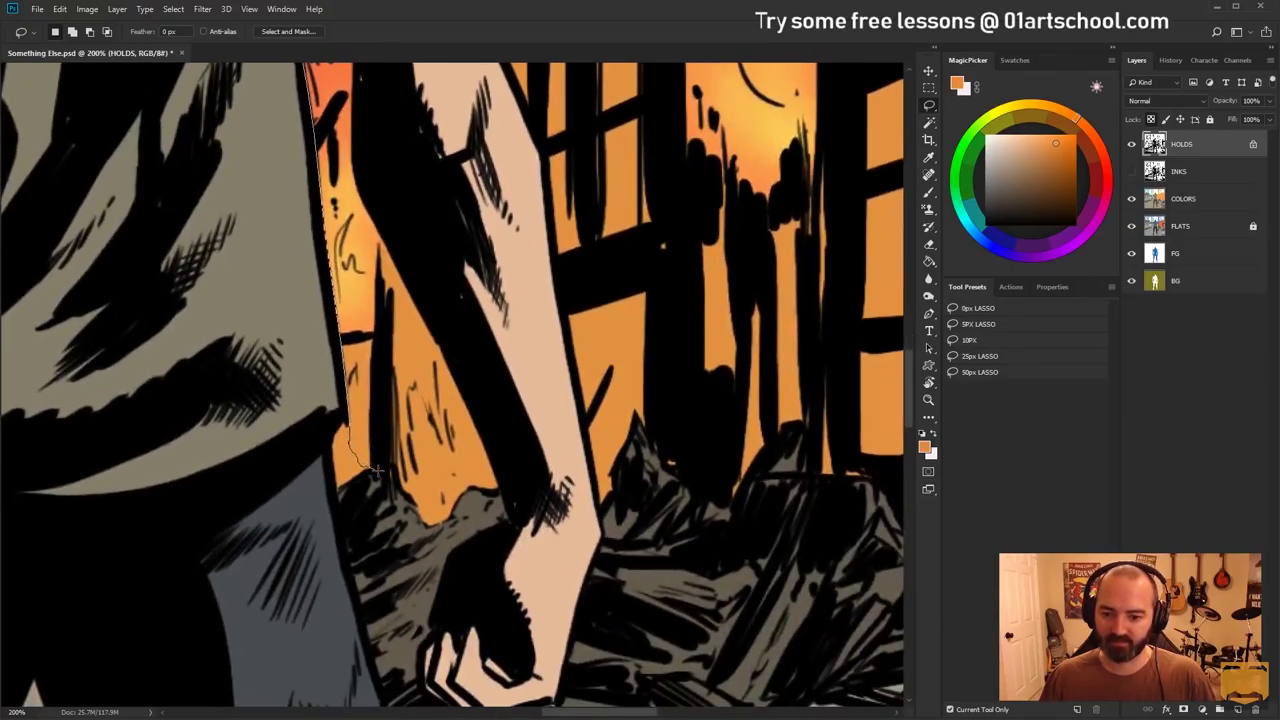
mouse_move(472, 462)
left_mouse_down()
mouse_move(445, 356)
mouse_move(390, 297)
mouse_move(349, 145)
mouse_move(334, 332)
left_mouse_up()
scroll(347, 140, "up", 4)
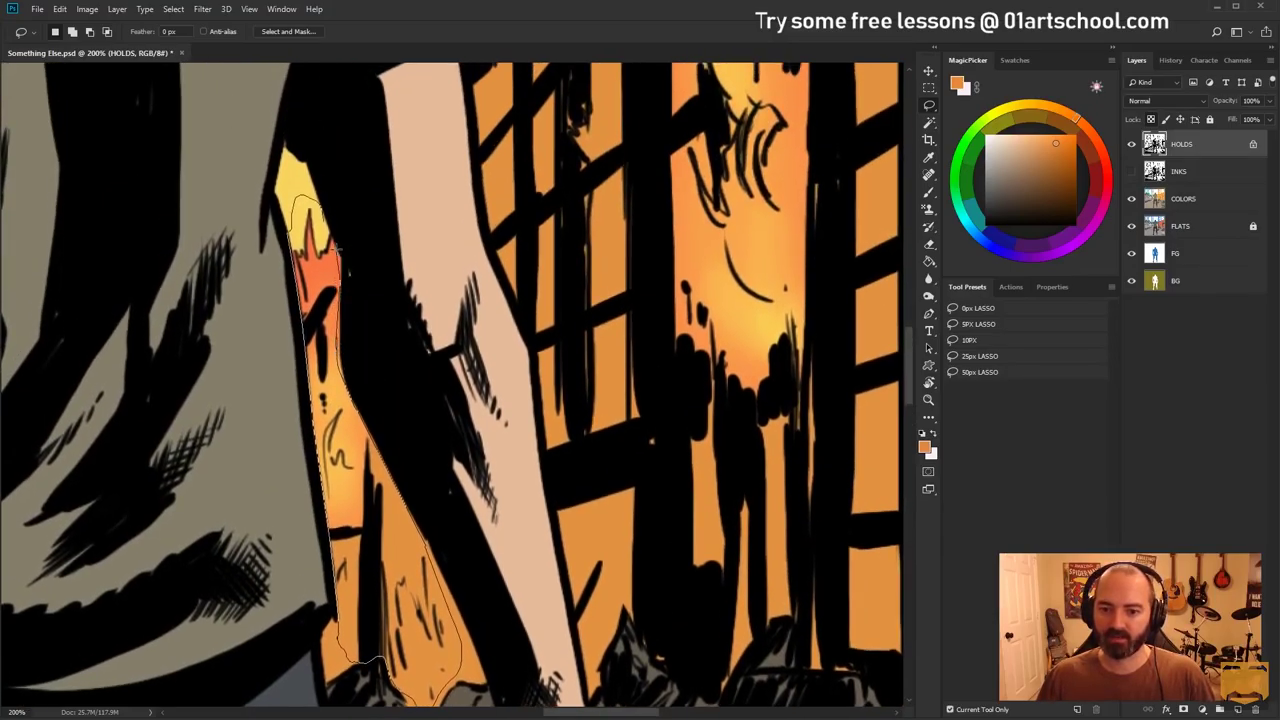
left_click_drag(329, 220, 321, 188)
Add the burning window grids to the selection, tracing the man's sleeve, forearm and the top of the rubble pile
scroll(368, 107, "right", 3)
scroll(368, 107, "up", 4)
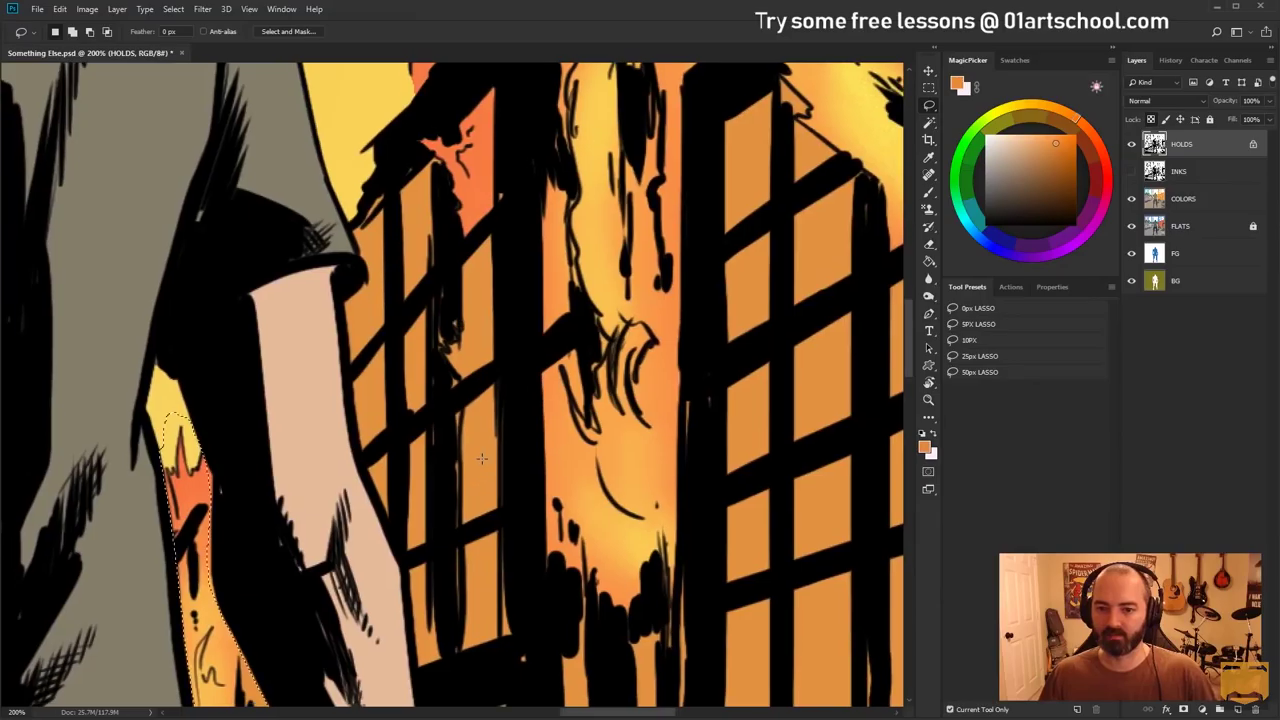
mouse_move(368, 107)
left_mouse_down()
mouse_move(330, 182)
mouse_move(352, 233)
left_mouse_up()
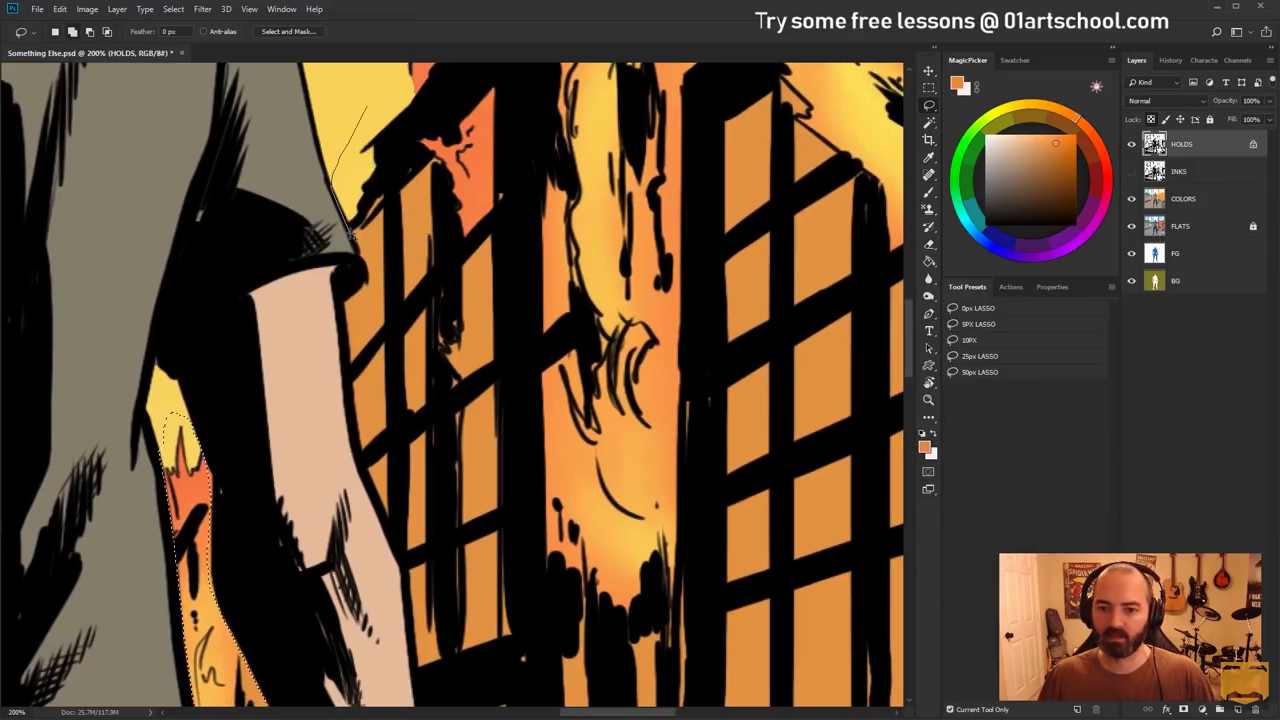
mouse_move(350, 340)
left_mouse_down()
mouse_move(368, 478)
mouse_move(362, 456)
mouse_move(384, 513)
mouse_move(367, 328)
mouse_move(399, 372)
mouse_move(413, 555)
mouse_move(432, 565)
mouse_move(419, 376)
left_mouse_up()
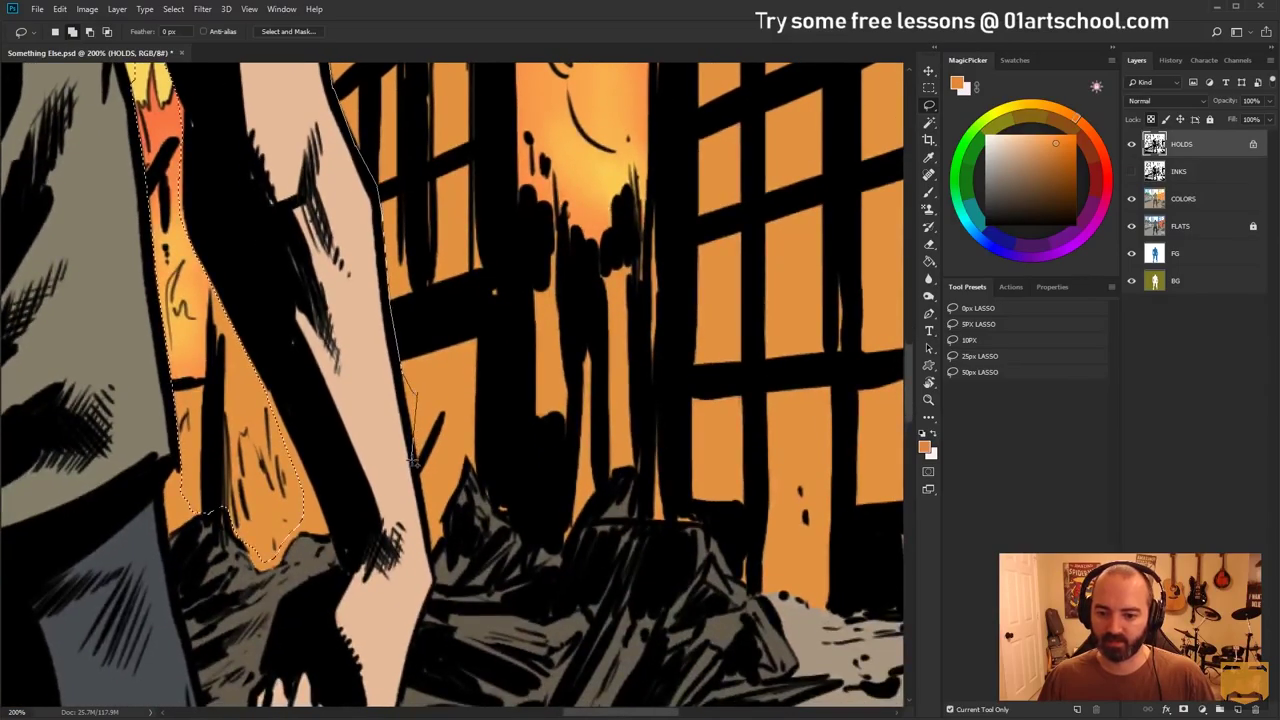
left_click_drag(418, 459, 432, 532)
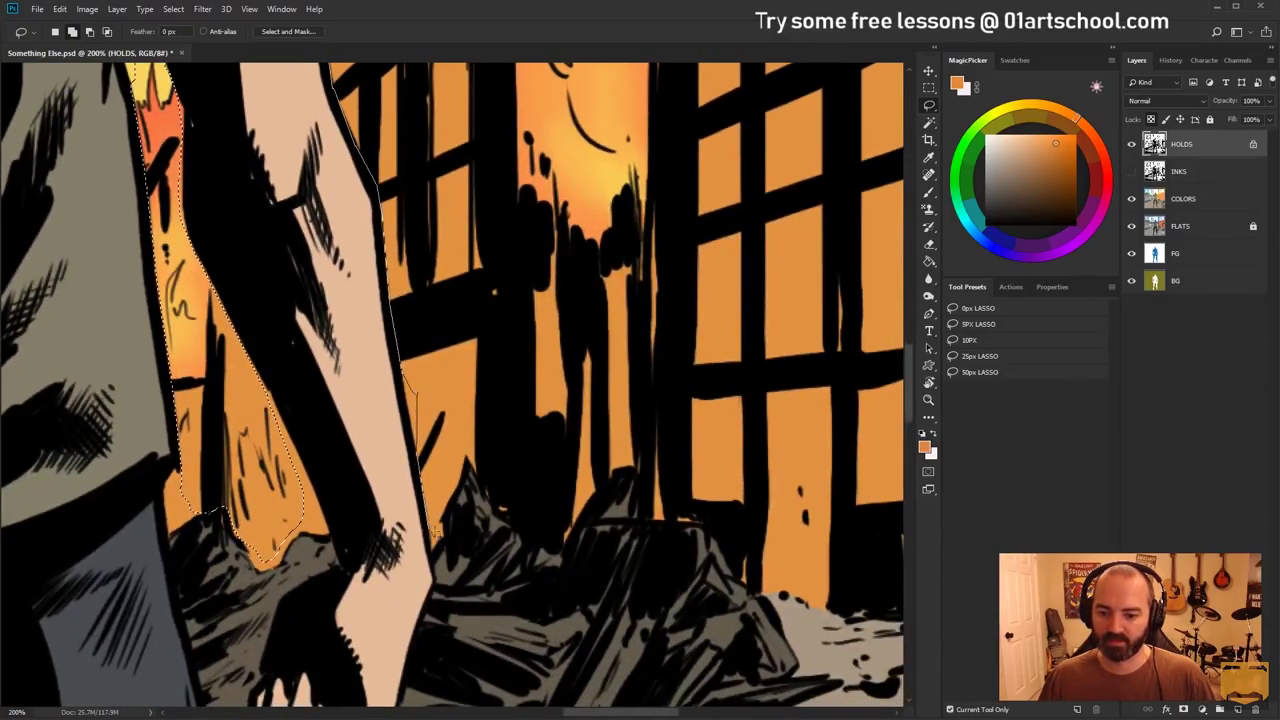
left_click_drag(478, 468, 485, 484)
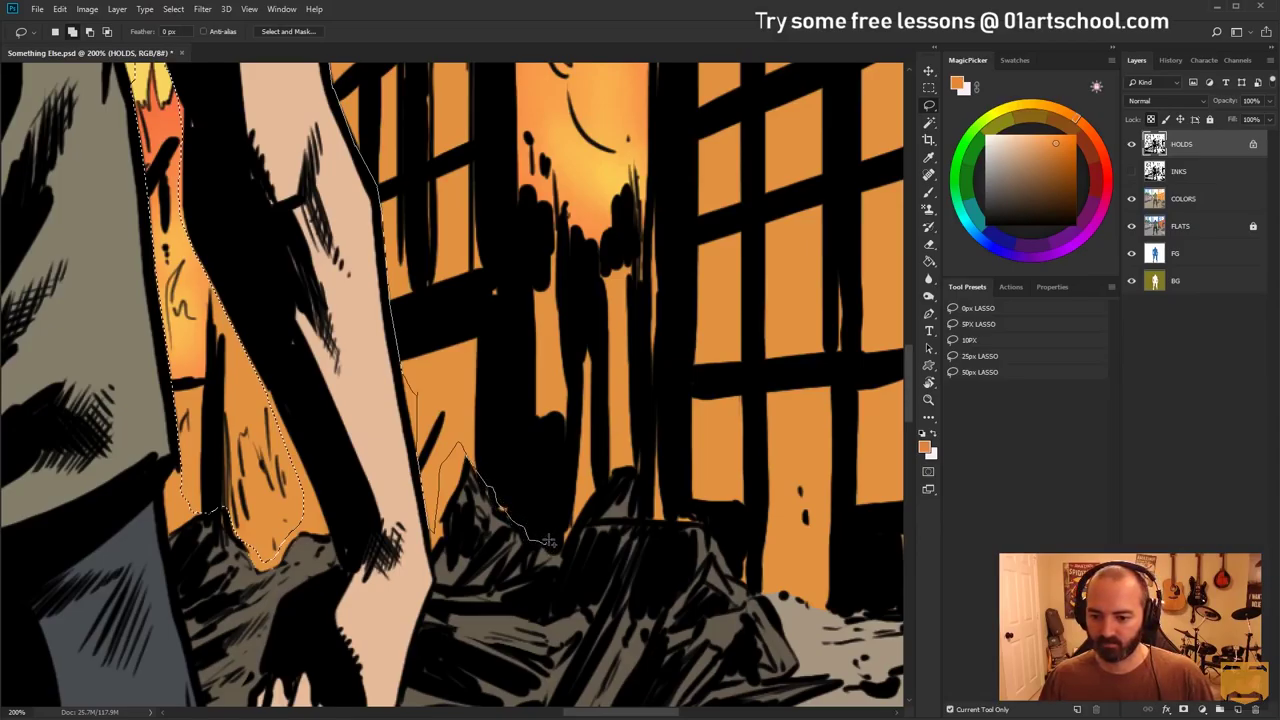
mouse_move(563, 545)
left_mouse_down()
mouse_move(594, 509)
mouse_move(586, 502)
mouse_move(633, 469)
mouse_move(627, 454)
mouse_move(676, 500)
mouse_move(652, 479)
mouse_move(658, 525)
mouse_move(715, 533)
mouse_move(759, 597)
mouse_move(791, 585)
mouse_move(617, 452)
left_mouse_up()
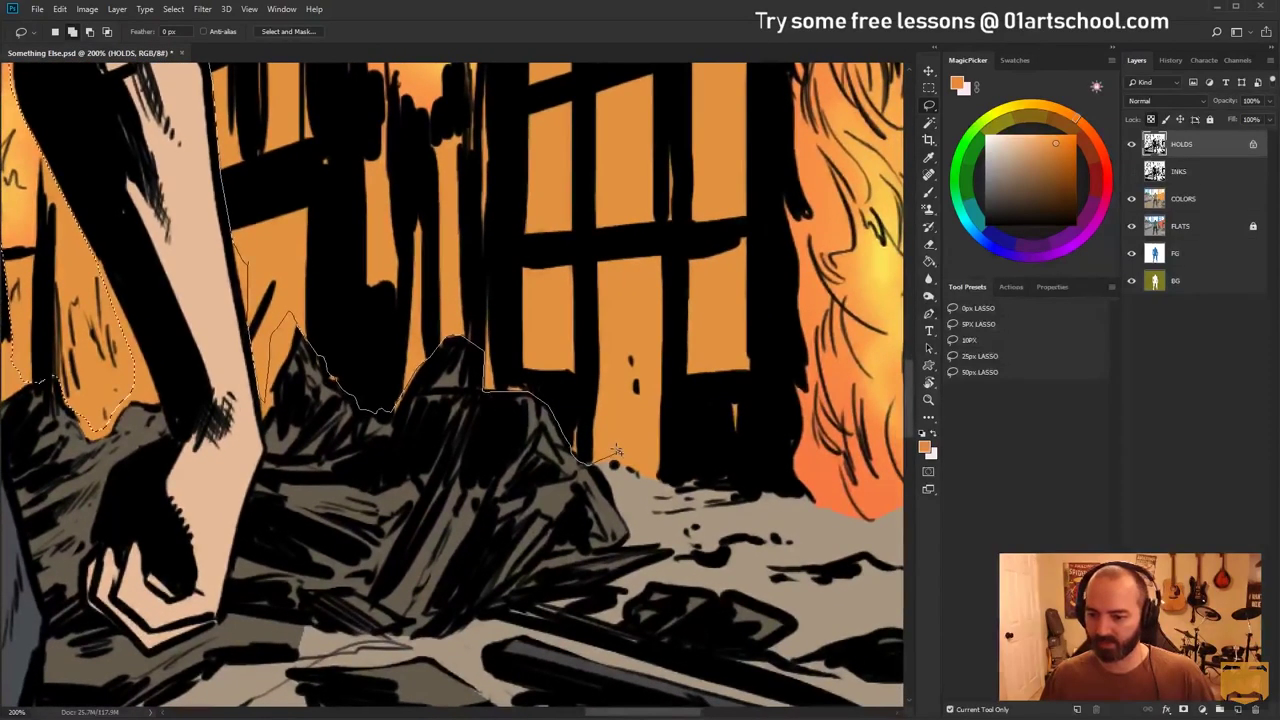
mouse_move(647, 529)
left_mouse_down()
mouse_move(726, 448)
mouse_move(786, 510)
mouse_move(763, 289)
mouse_move(799, 393)
mouse_move(380, 194)
mouse_move(289, 237)
mouse_move(95, 481)
left_mouse_up()
Extend the selection around the flame tips above the window grids, staying below the title lettering
left_click_drag(262, 150, 231, 240)
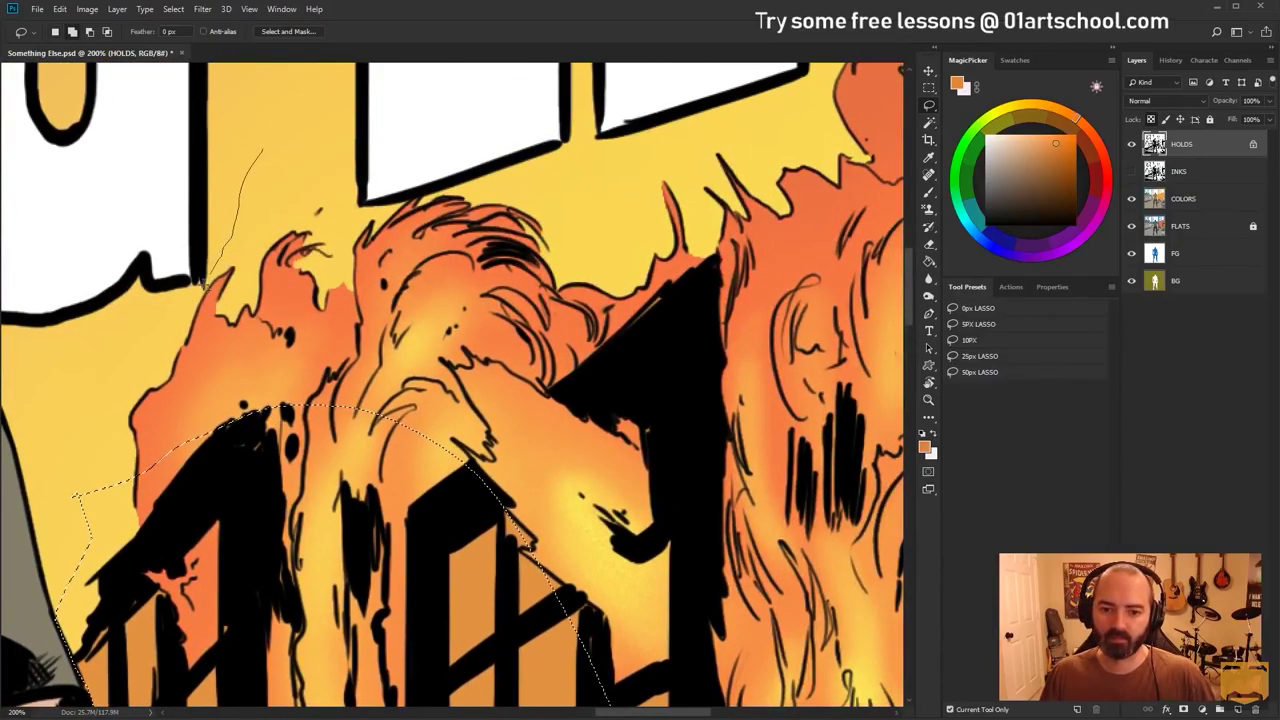
mouse_move(203, 288)
left_mouse_down()
mouse_move(100, 396)
mouse_move(290, 430)
mouse_move(286, 258)
mouse_move(264, 160)
left_mouse_up()
mouse_move(247, 242)
left_mouse_down()
mouse_move(297, 180)
mouse_move(374, 222)
mouse_move(409, 197)
mouse_move(526, 184)
mouse_move(616, 210)
mouse_move(407, 405)
mouse_move(465, 332)
mouse_move(607, 280)
mouse_move(662, 206)
mouse_move(715, 220)
mouse_move(701, 210)
mouse_move(725, 246)
mouse_move(717, 269)
mouse_move(444, 344)
mouse_move(554, 283)
mouse_move(616, 368)
mouse_move(622, 157)
mouse_move(654, 237)
mouse_move(615, 408)
mouse_move(853, 218)
mouse_move(539, 361)
mouse_move(216, 468)
mouse_move(207, 439)
mouse_move(337, 501)
mouse_move(201, 393)
mouse_move(156, 257)
left_mouse_up()
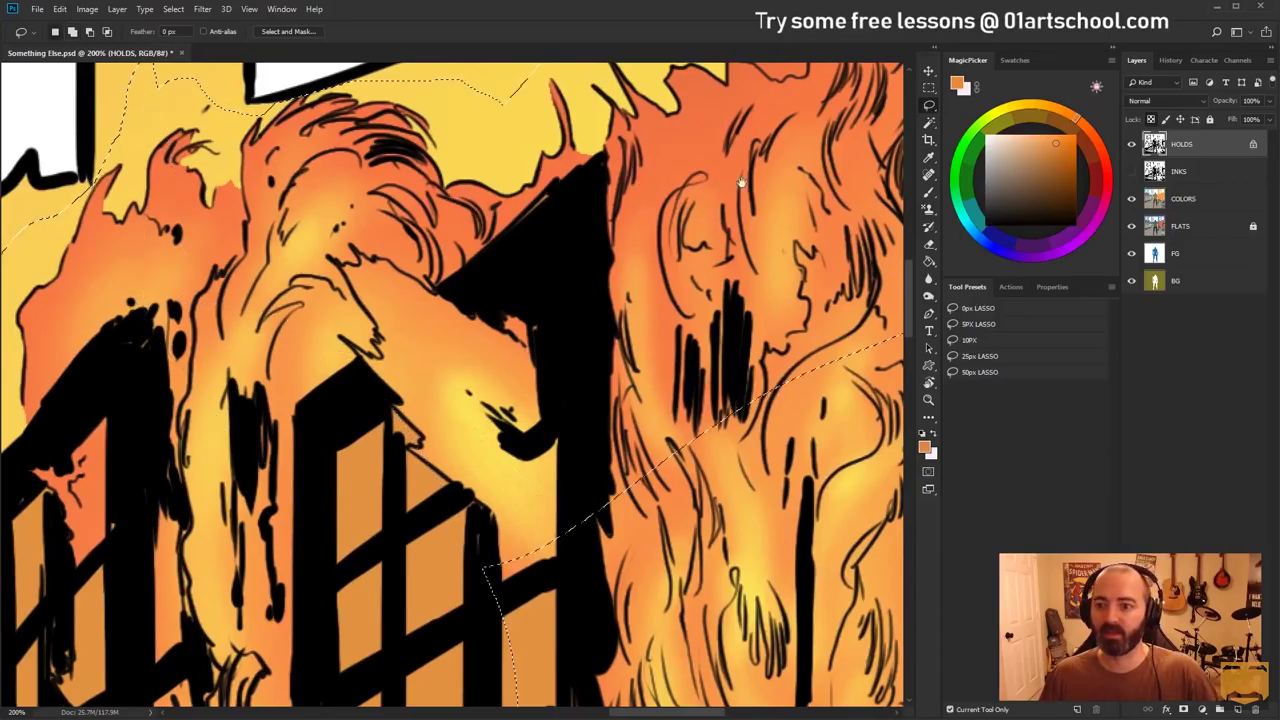
Extend the lasso selection along the flame tips below ELSE and past the page edge, enclosing the rest of the burning buildings
left_click_drag(730, 184, 374, 403)
left_click_drag(535, 217, 359, 421)
mouse_move(320, 354)
left_mouse_down()
mouse_move(302, 408)
mouse_move(320, 360)
left_mouse_up()
mouse_move(430, 274)
left_mouse_down()
mouse_move(400, 329)
mouse_move(370, 348)
left_mouse_up()
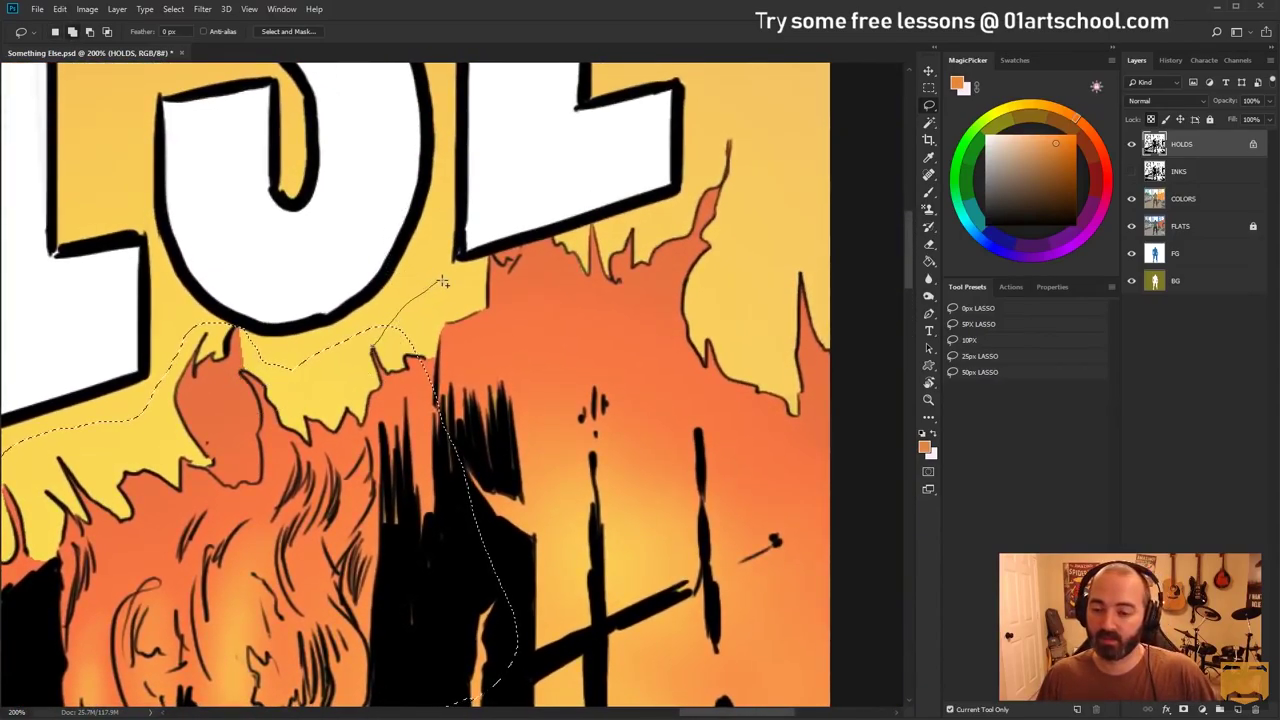
mouse_move(462, 266)
left_mouse_down()
mouse_move(673, 211)
mouse_move(716, 132)
mouse_move(758, 164)
mouse_move(760, 215)
mouse_move(842, 257)
mouse_move(860, 473)
mouse_move(859, 205)
mouse_move(831, 126)
mouse_move(857, 449)
mouse_move(838, 214)
mouse_move(818, 196)
mouse_move(838, 505)
mouse_move(850, 197)
mouse_move(862, 465)
mouse_move(861, 191)
mouse_move(853, 305)
mouse_move(667, 507)
left_mouse_up()
mouse_move(391, 440)
left_mouse_down()
mouse_move(494, 449)
mouse_move(463, 472)
left_mouse_up()
mouse_move(240, 380)
left_mouse_down()
mouse_move(303, 430)
mouse_move(334, 605)
mouse_move(340, 418)
mouse_move(305, 655)
mouse_move(230, 270)
mouse_move(234, 515)
mouse_move(210, 487)
mouse_move(375, 292)
mouse_move(460, 275)
mouse_move(311, 415)
mouse_move(452, 282)
mouse_move(400, 500)
left_mouse_up()
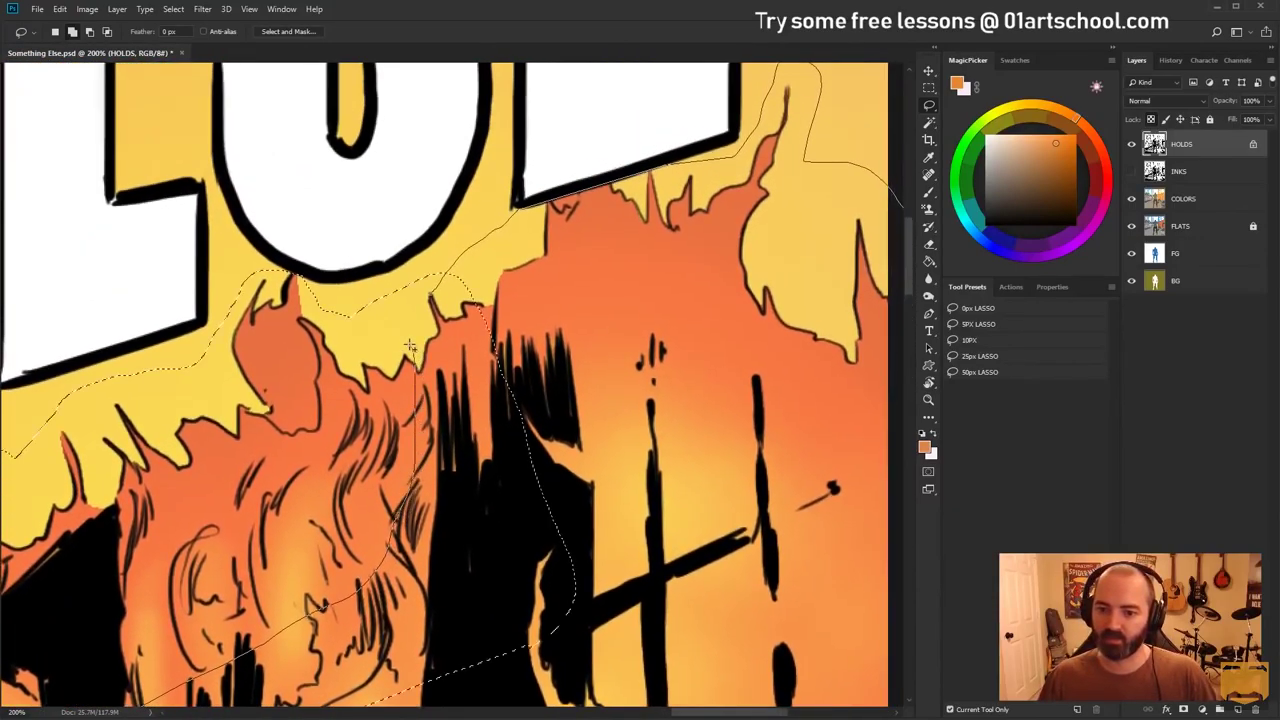
left_click(930, 400)
left_click(518, 400, "alt")
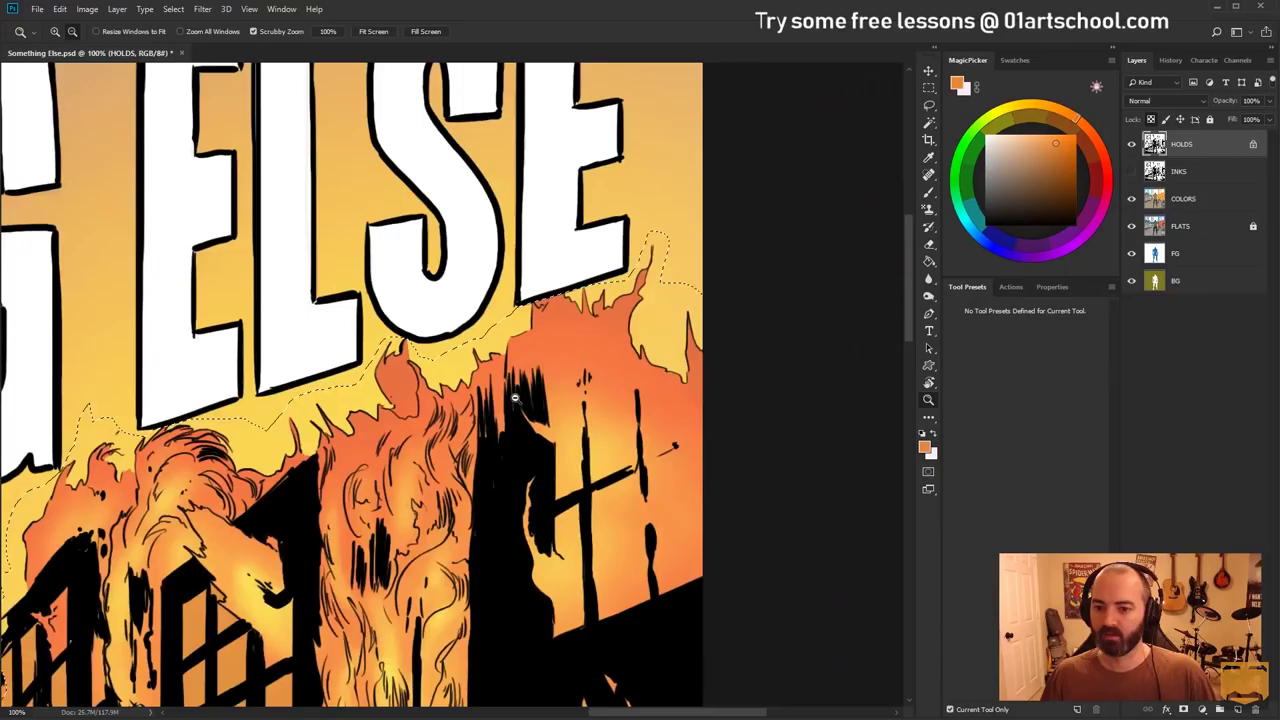
left_click(518, 400, "alt")
left_click(518, 400, "alt")
left_click_drag(375, 421, 548, 135)
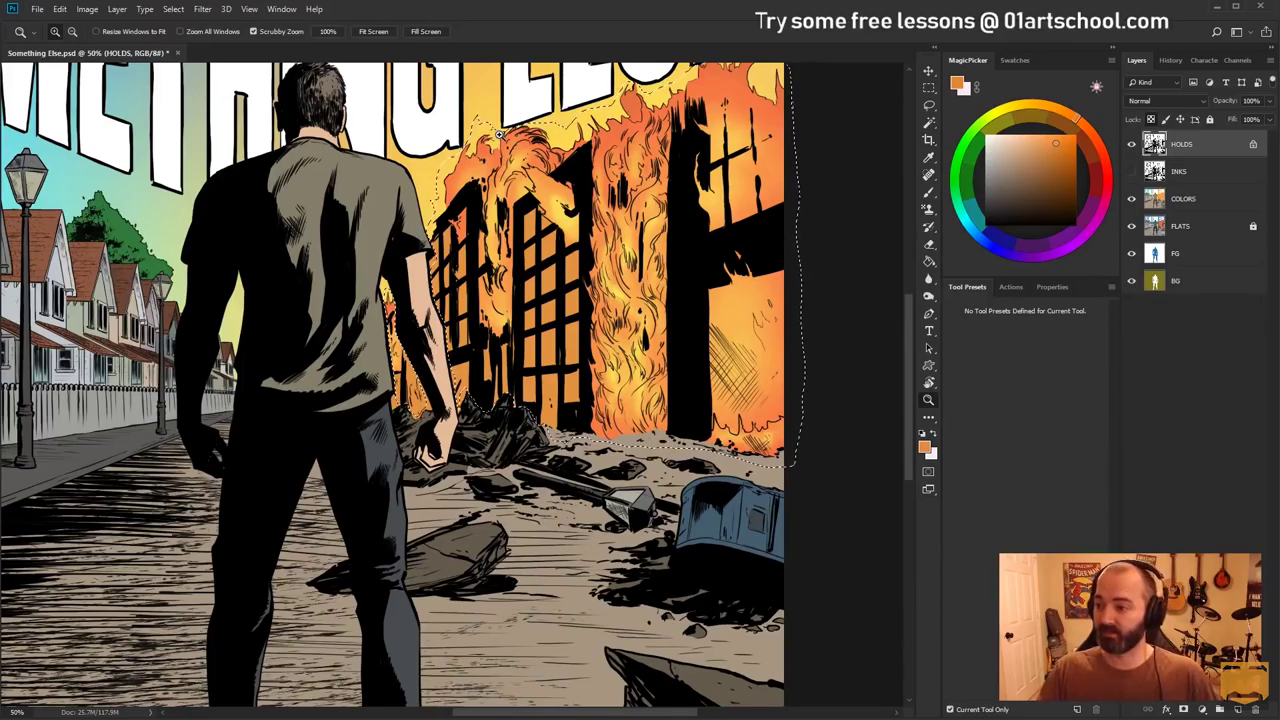
left_click_drag(686, 197, 535, 297)
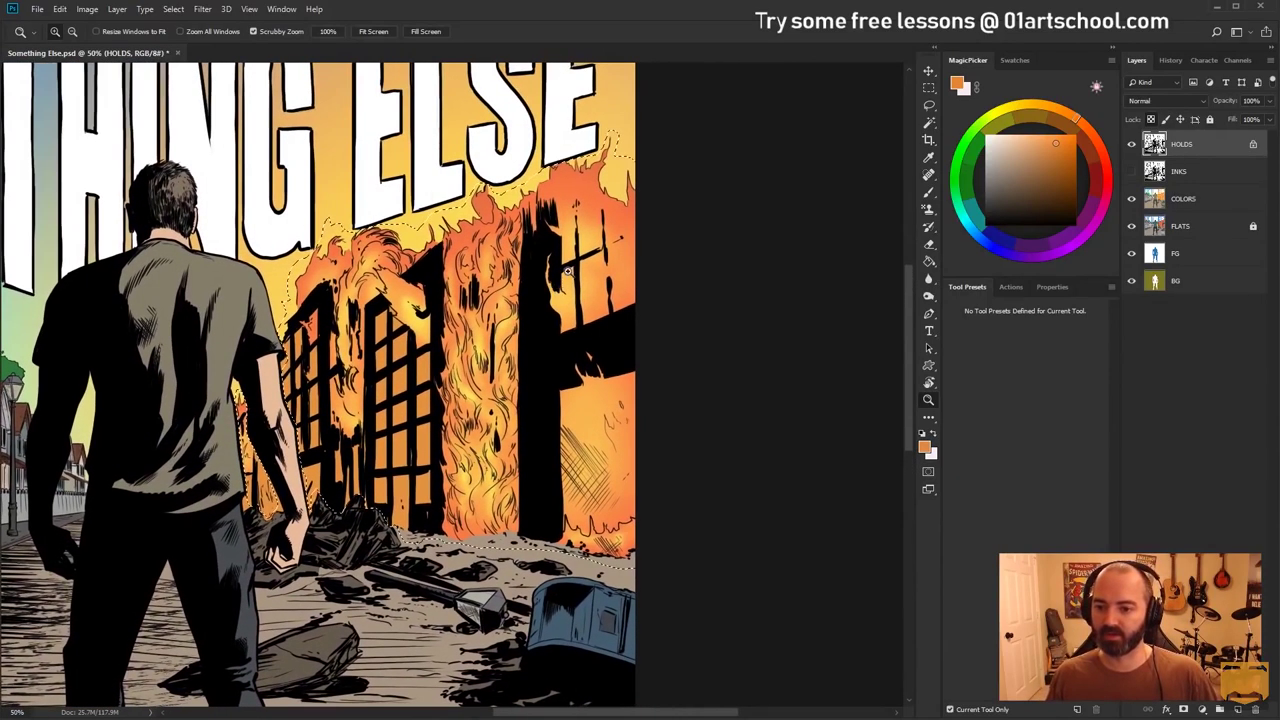
key("ctrl+u")
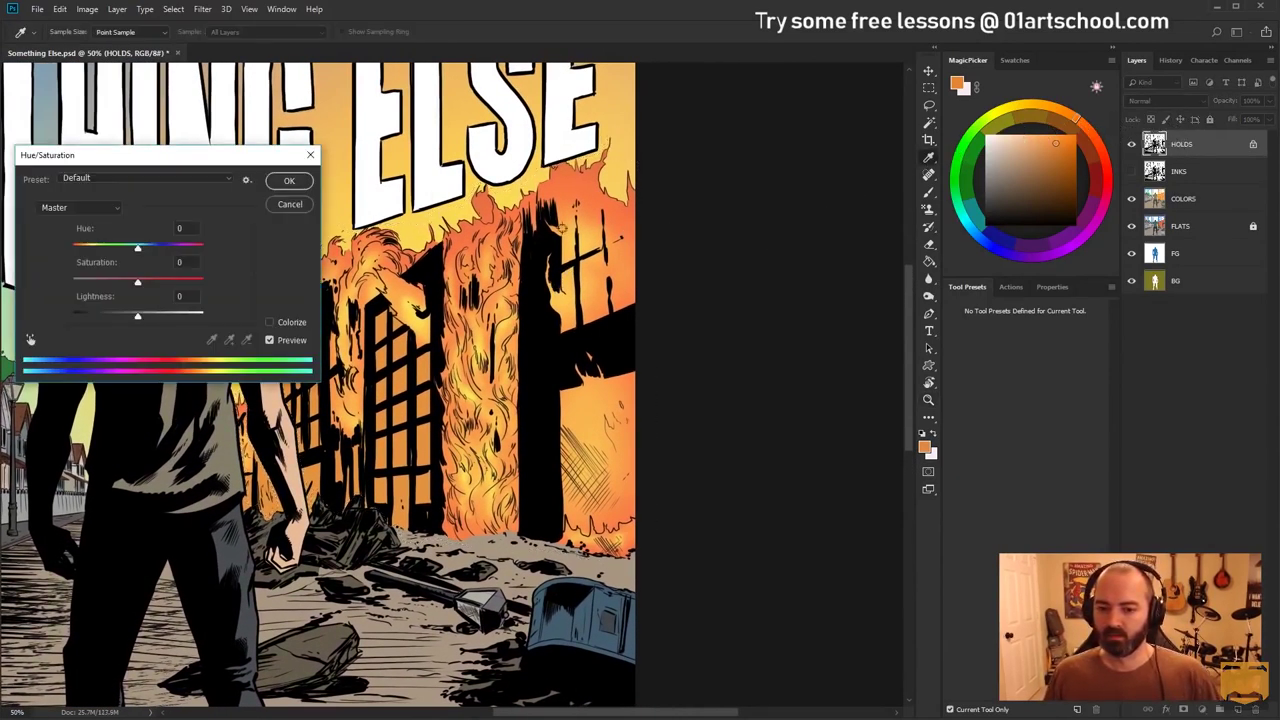
left_click_drag(213, 157, 865, 140)
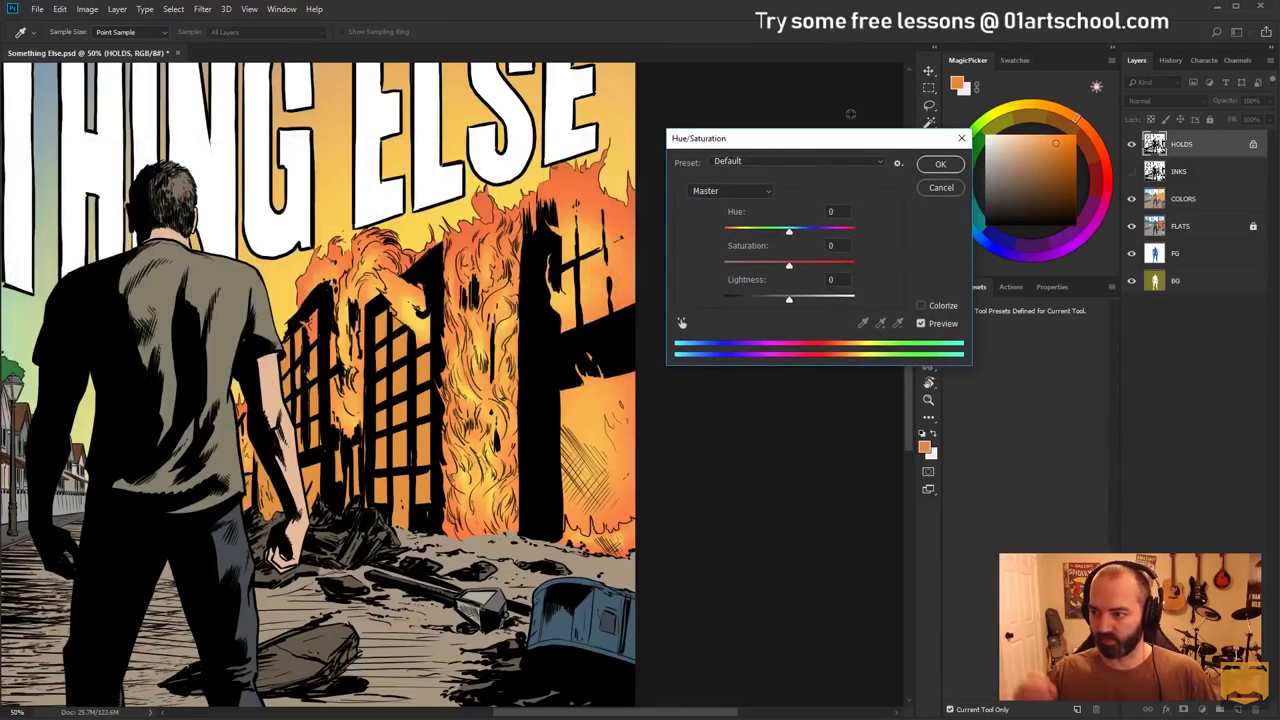
left_click(921, 305)
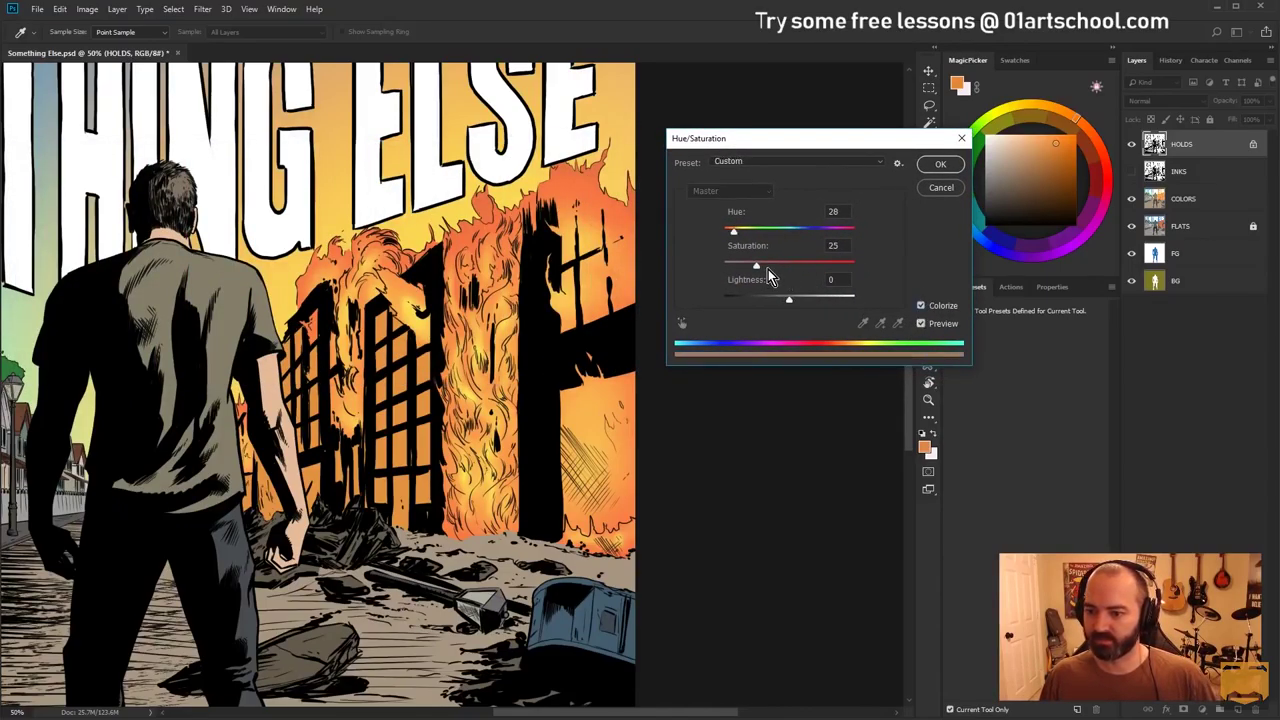
left_click_drag(768, 268, 803, 300)
left_click(940, 164)
key("z")
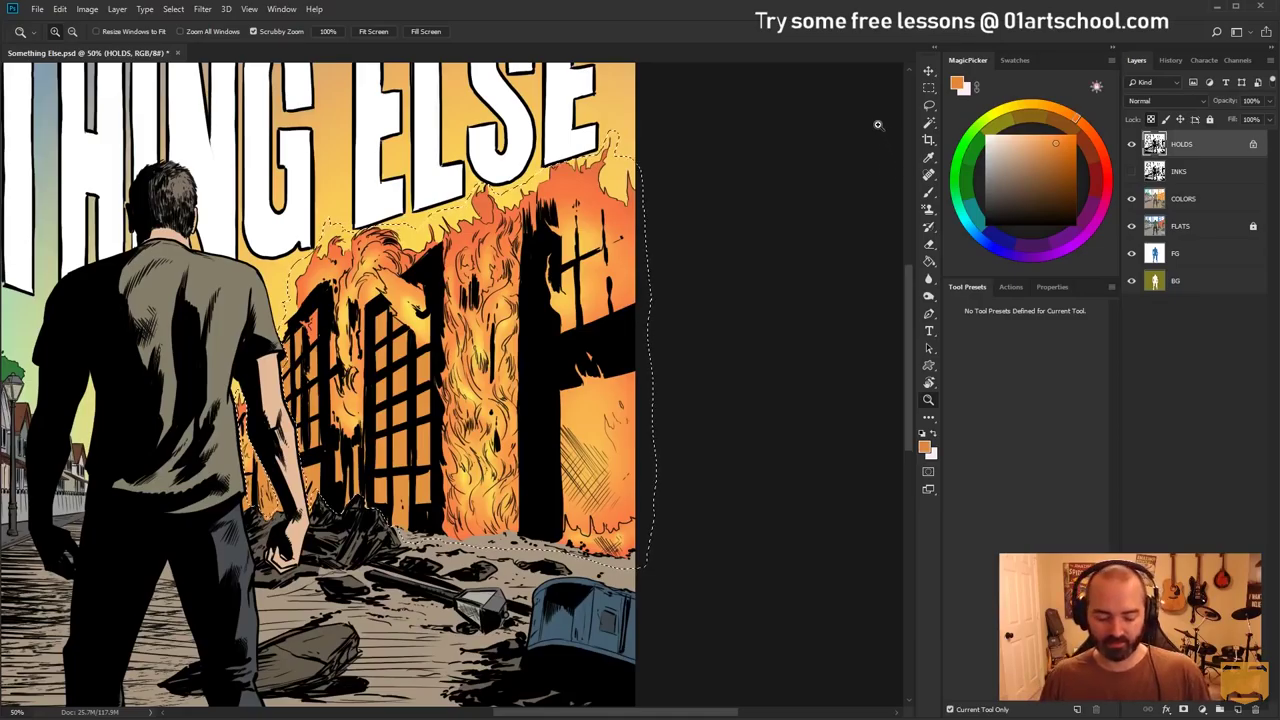
Hide the selection edges and colorize the selected fire and building line art with Hue 6, Saturation 79 and Lightness +30
key("ctrl+d")
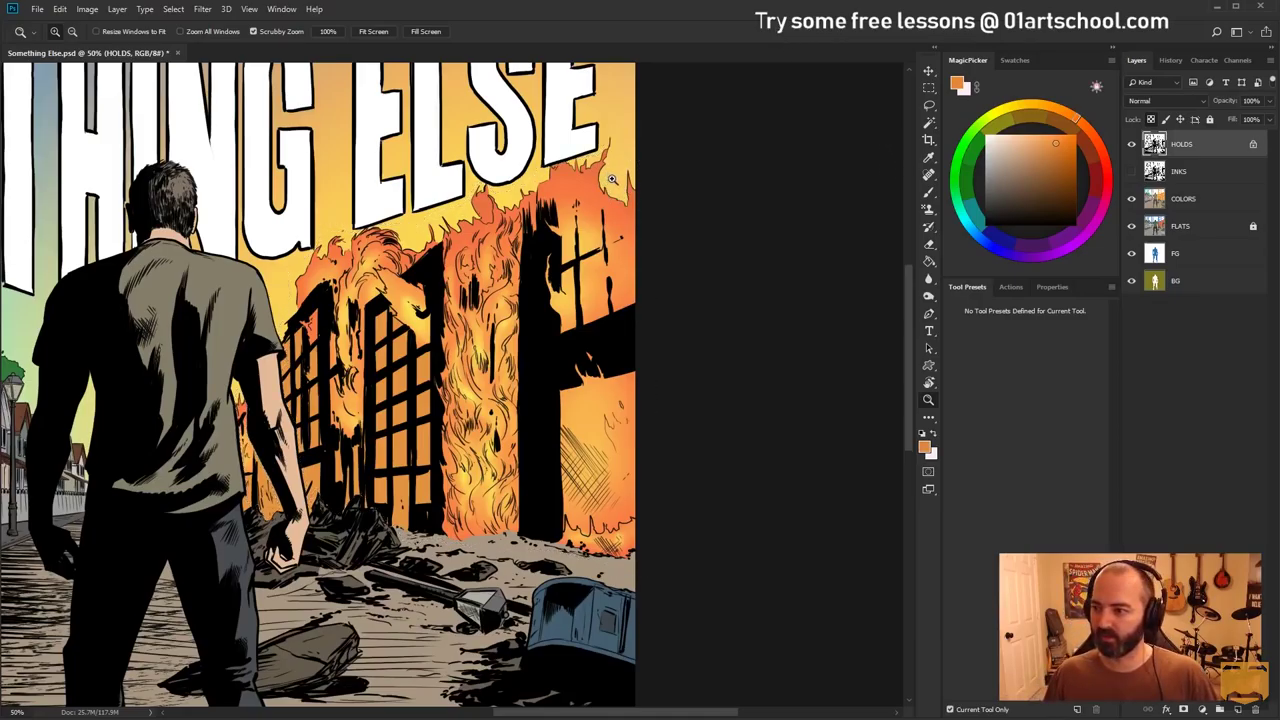
key("ctrl+u")
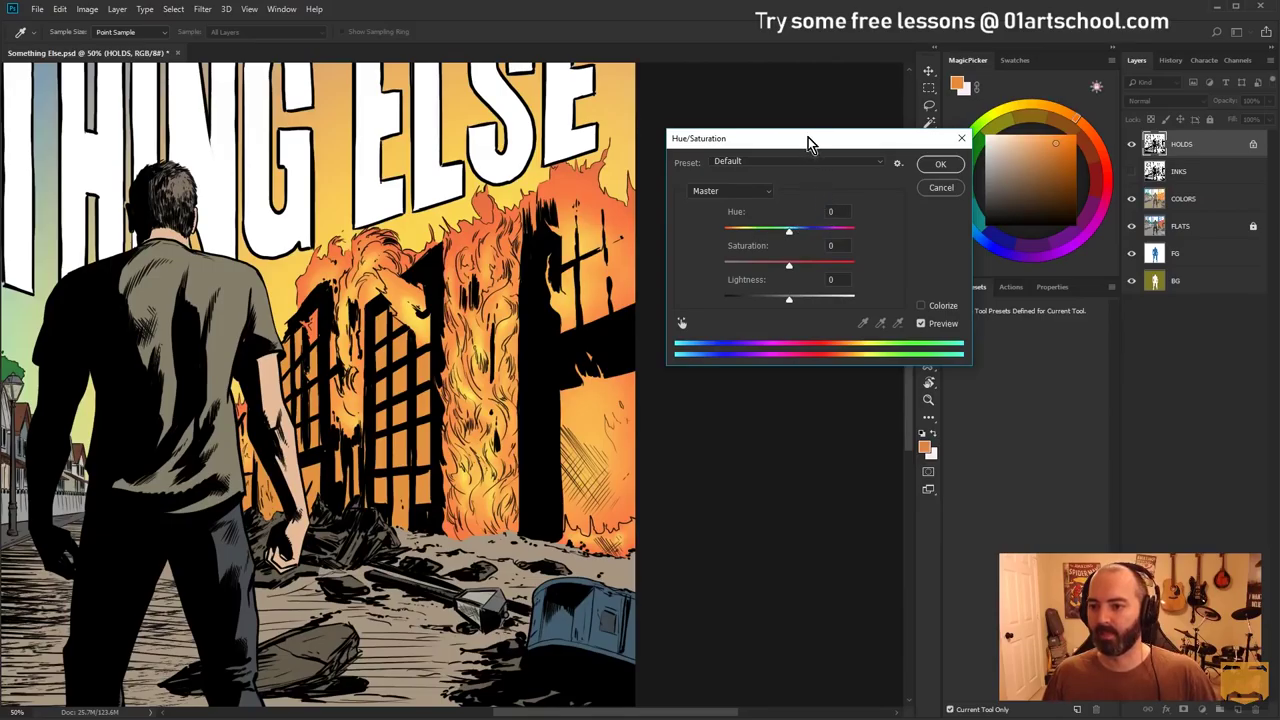
left_click_drag(808, 137, 738, 138)
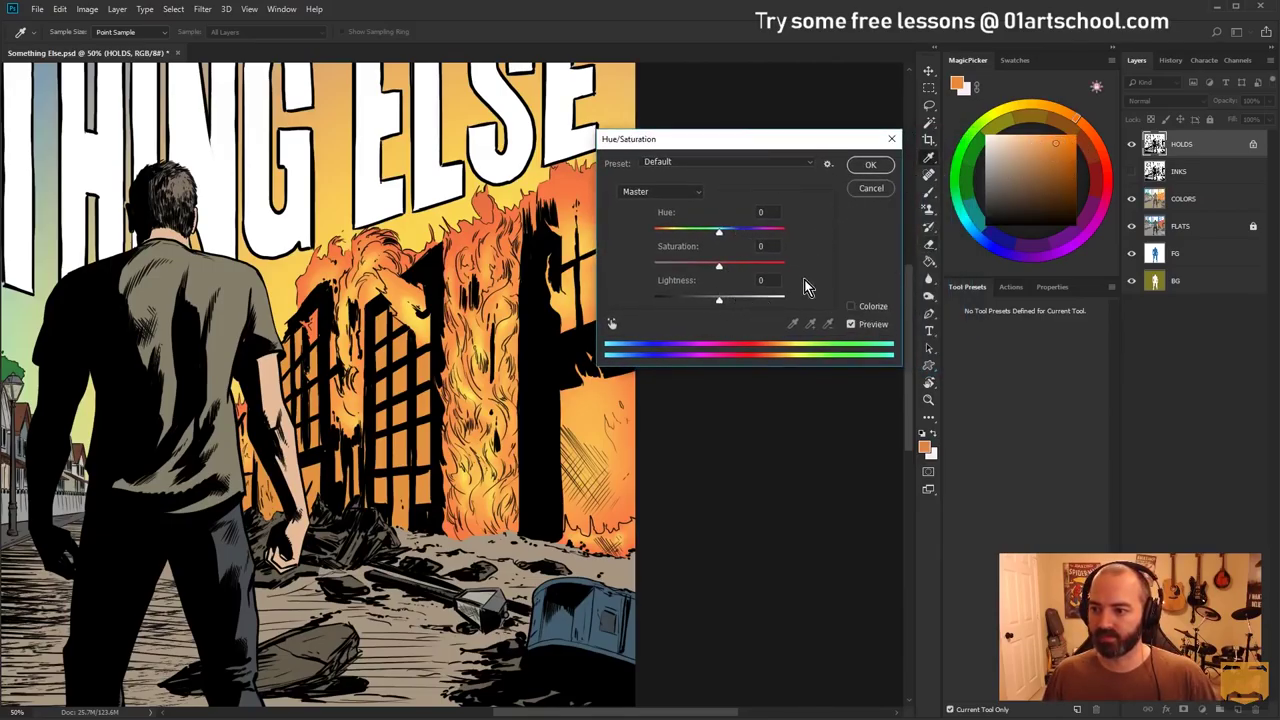
left_click(853, 306)
left_click_drag(822, 130, 837, 105)
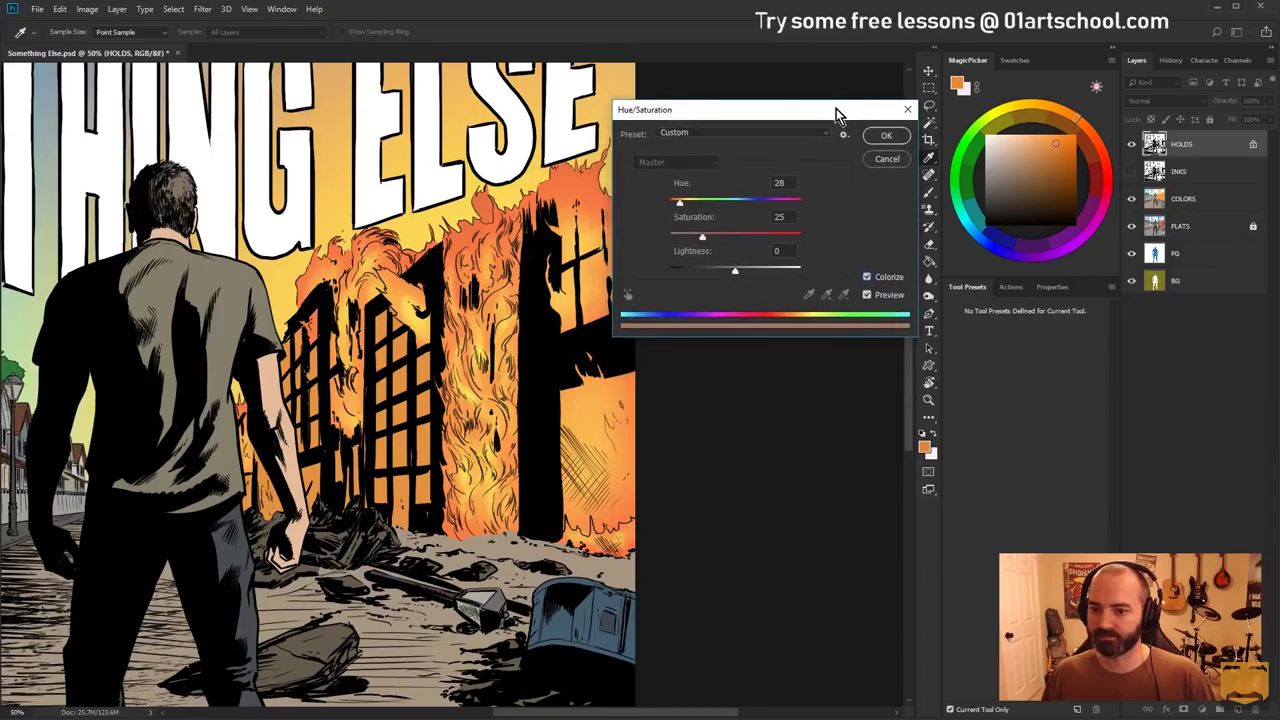
left_click_drag(737, 268, 754, 272)
left_click(748, 236)
left_click(772, 237)
left_click(682, 202)
left_click_drag(682, 203, 675, 200)
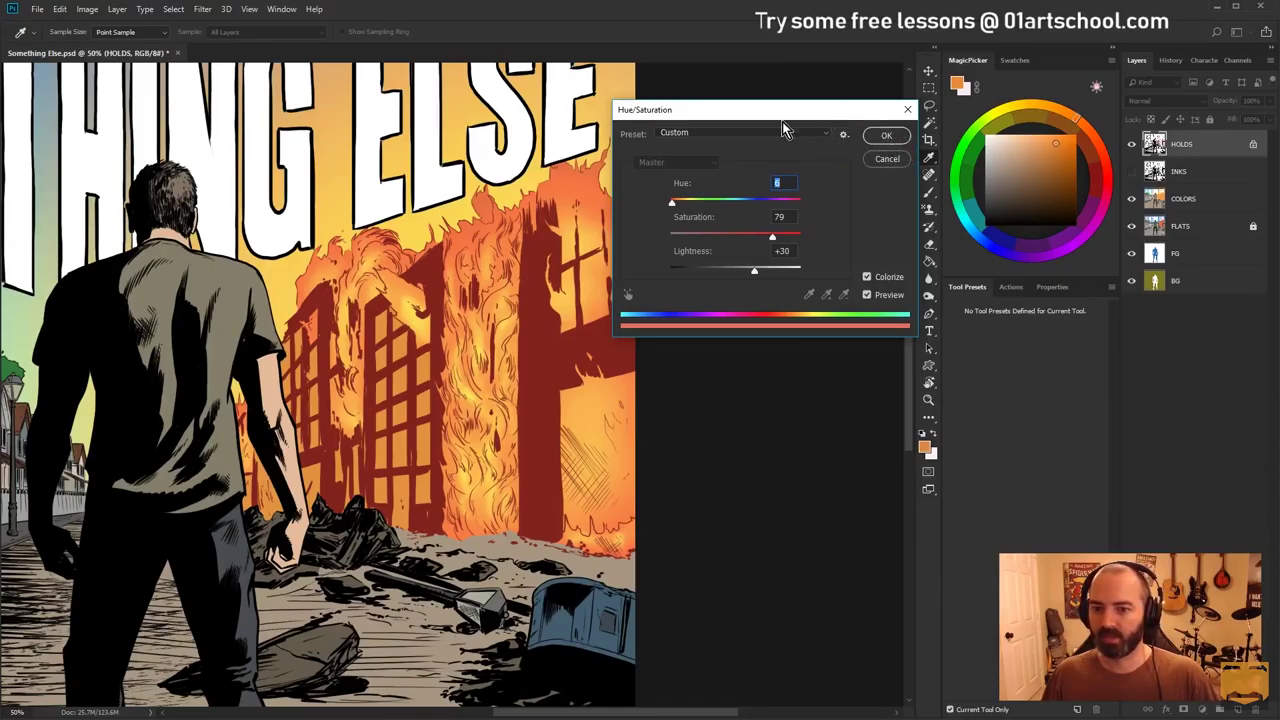
left_click(895, 135)
Lasso the rubble between the man's leg and fist, following the trouser edge and the outline of the hand
key("l")
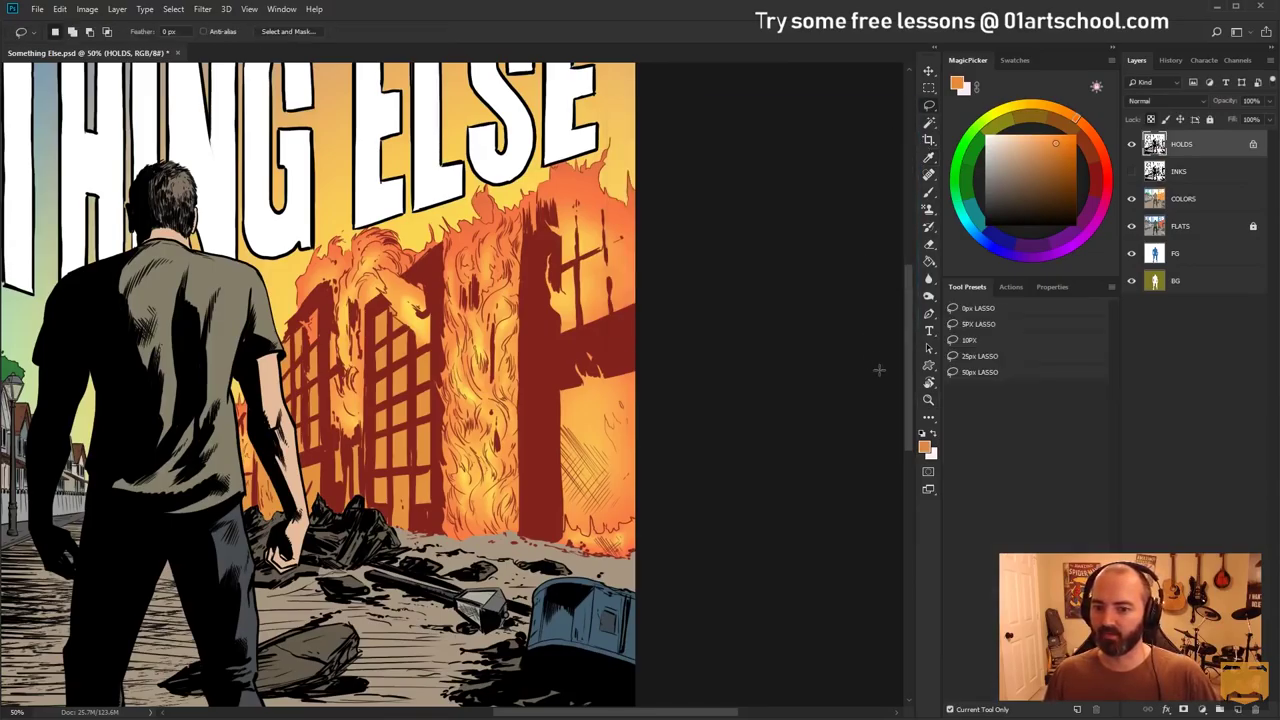
left_click(923, 402)
left_click(597, 343, "alt")
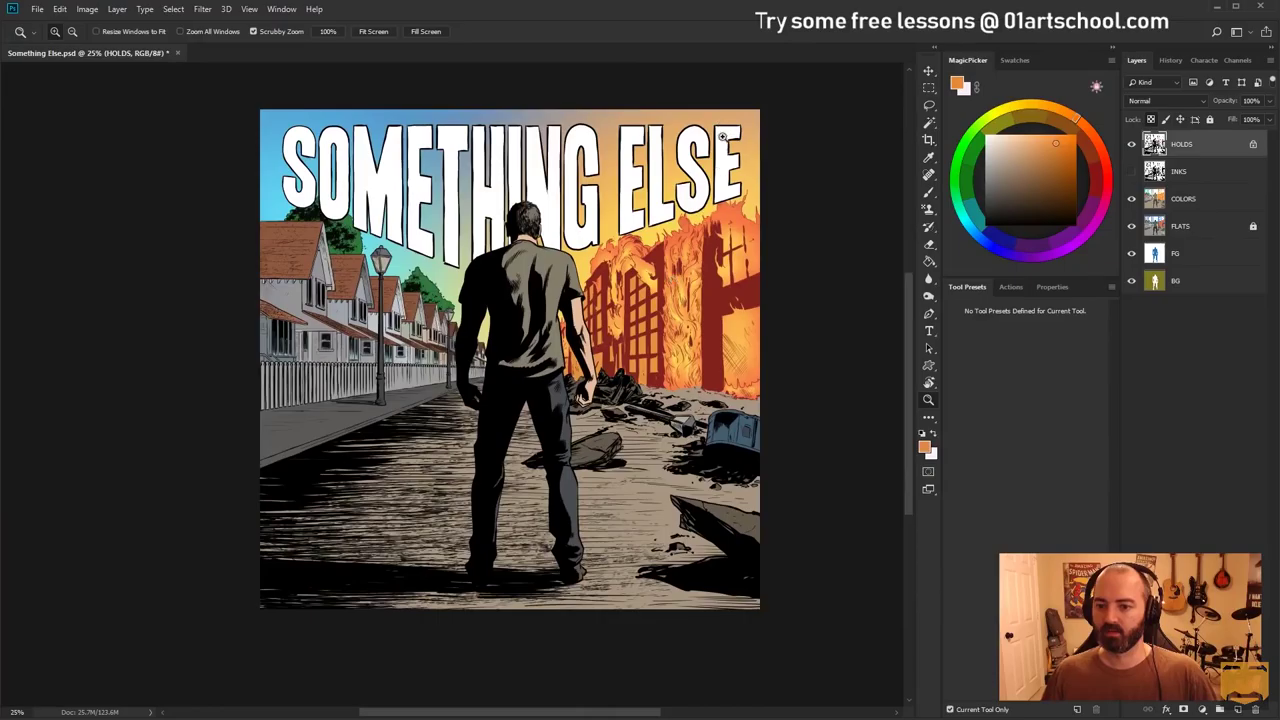
left_click(673, 320)
left_click_drag(656, 370, 581, 282)
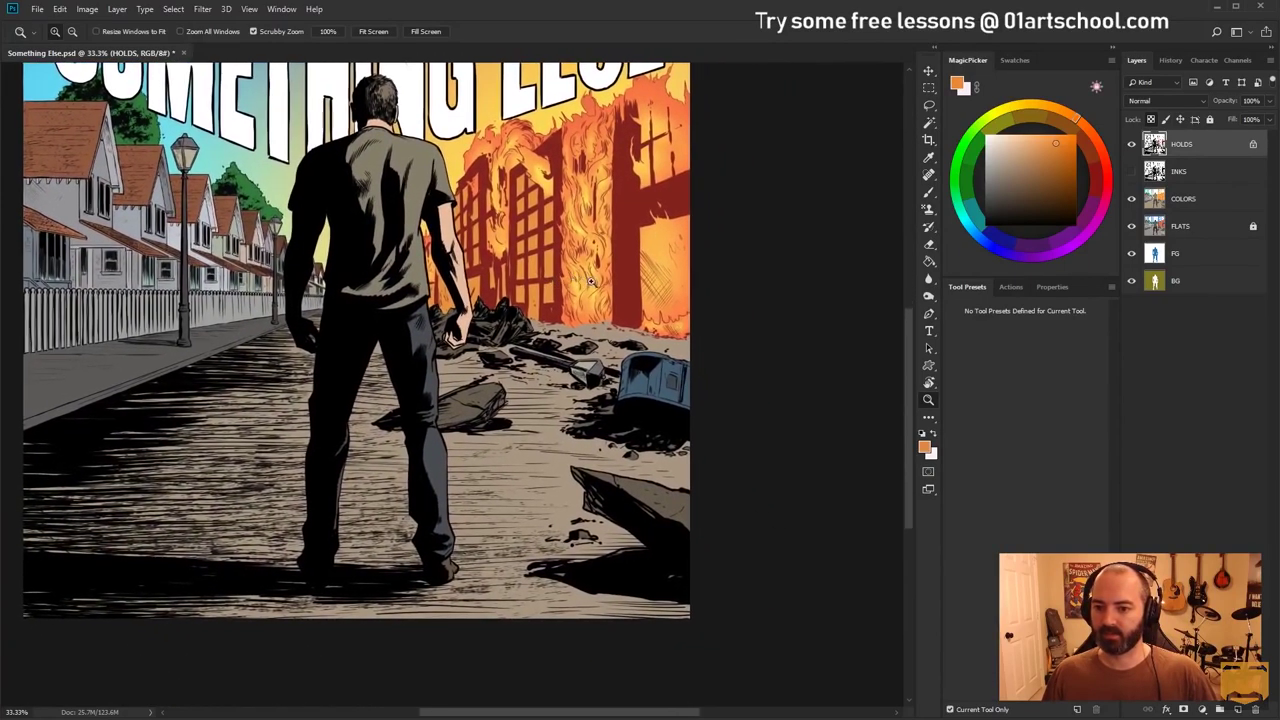
left_click(548, 347)
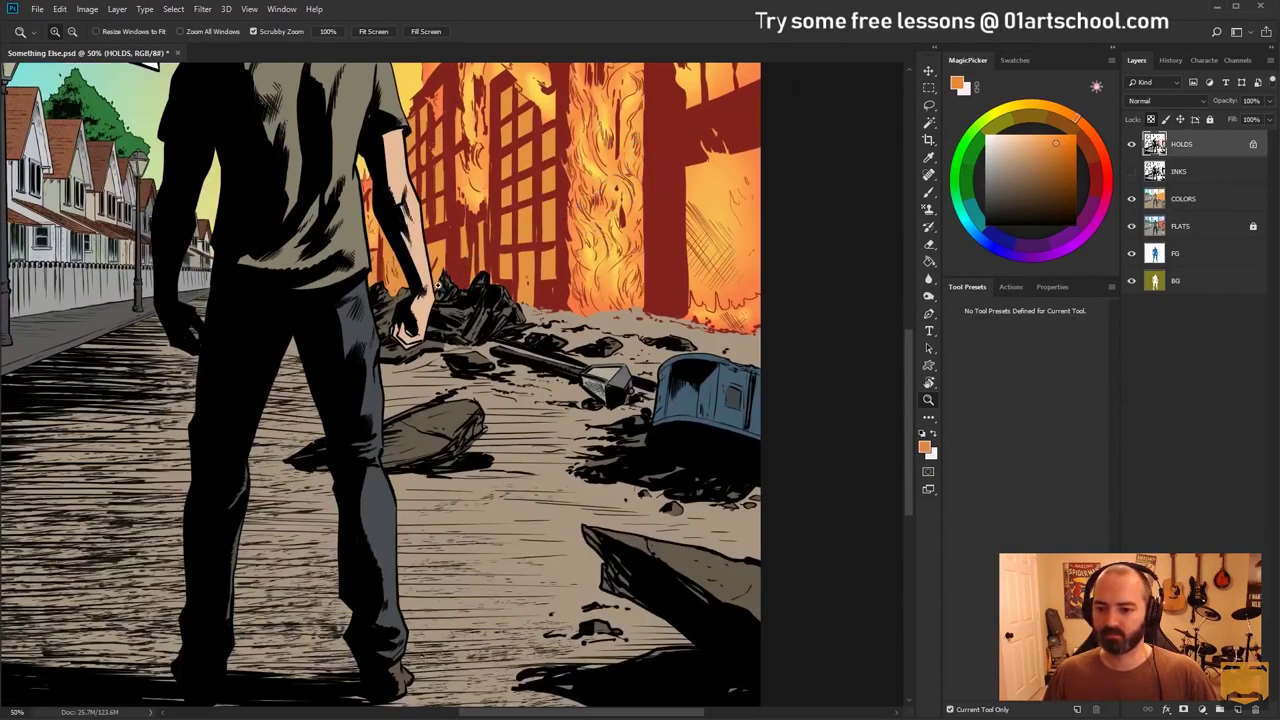
left_click(442, 277)
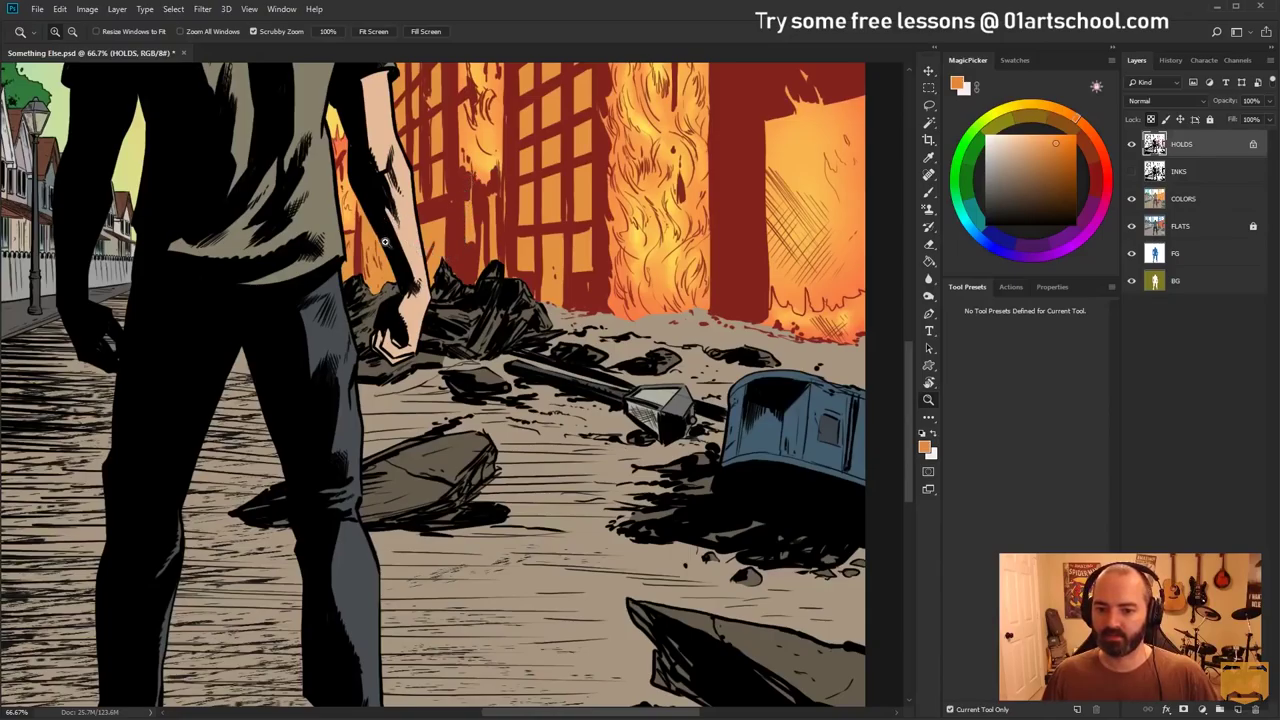
left_click(380, 237)
key("l")
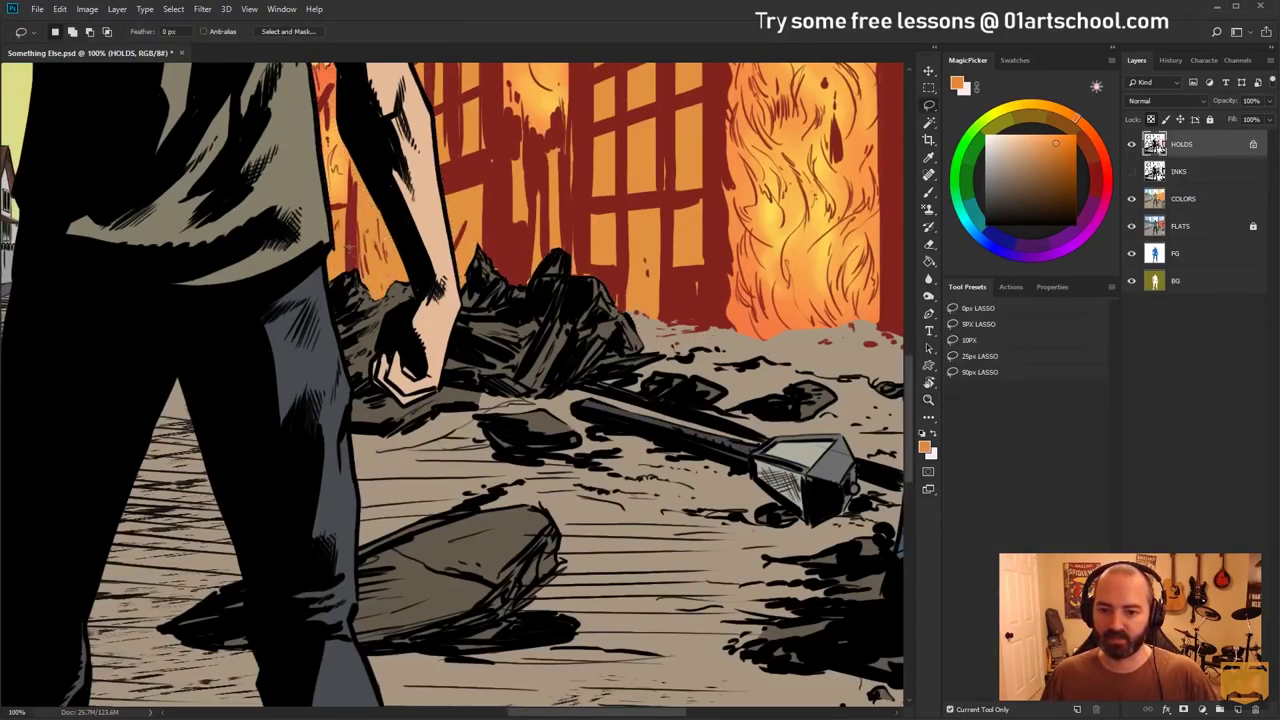
left_click_drag(340, 322, 350, 378)
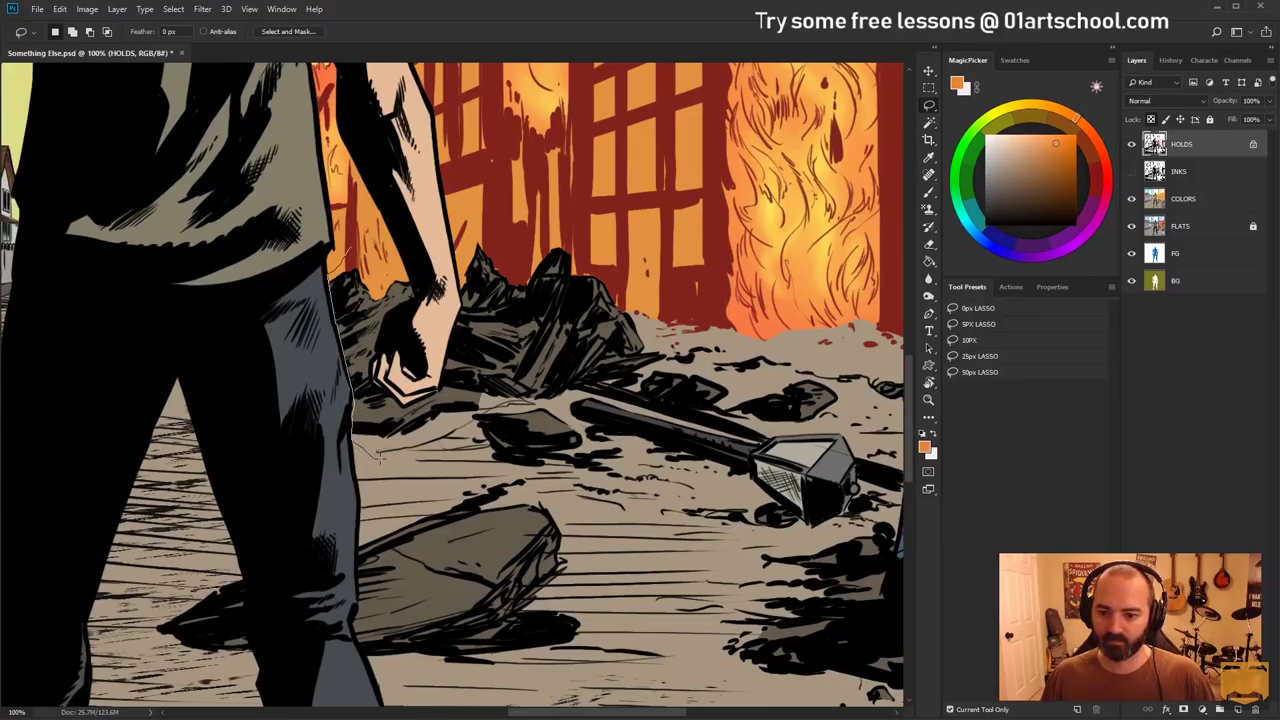
mouse_move(386, 390)
left_mouse_down()
mouse_move(372, 380)
mouse_move(372, 322)
mouse_move(406, 264)
mouse_move(342, 266)
left_mouse_up()
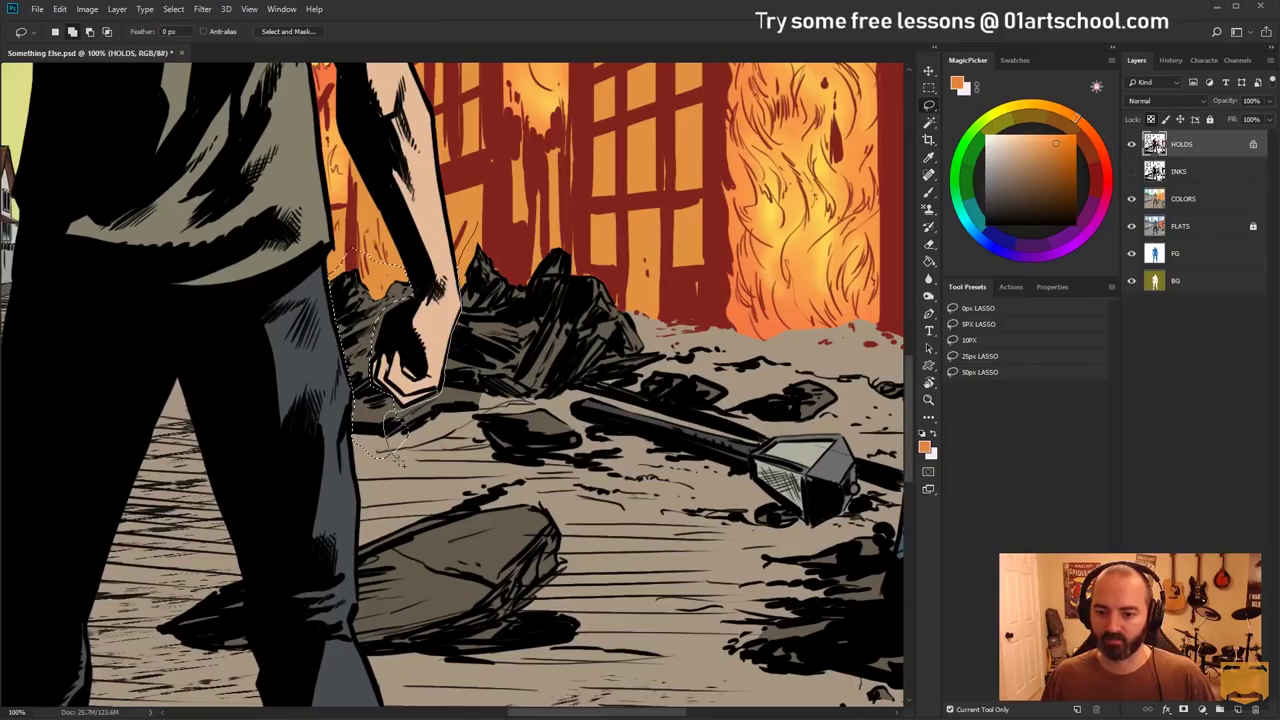
Extend the selection over the rubble pile, hammer and ground behind the blue container, reaching up across the base of the burning buildings
mouse_move(398, 460)
left_mouse_down()
mouse_move(291, 297)
mouse_move(332, 316)
mouse_move(408, 310)
mouse_move(450, 321)
mouse_move(487, 353)
mouse_move(626, 378)
mouse_move(376, 337)
left_mouse_up()
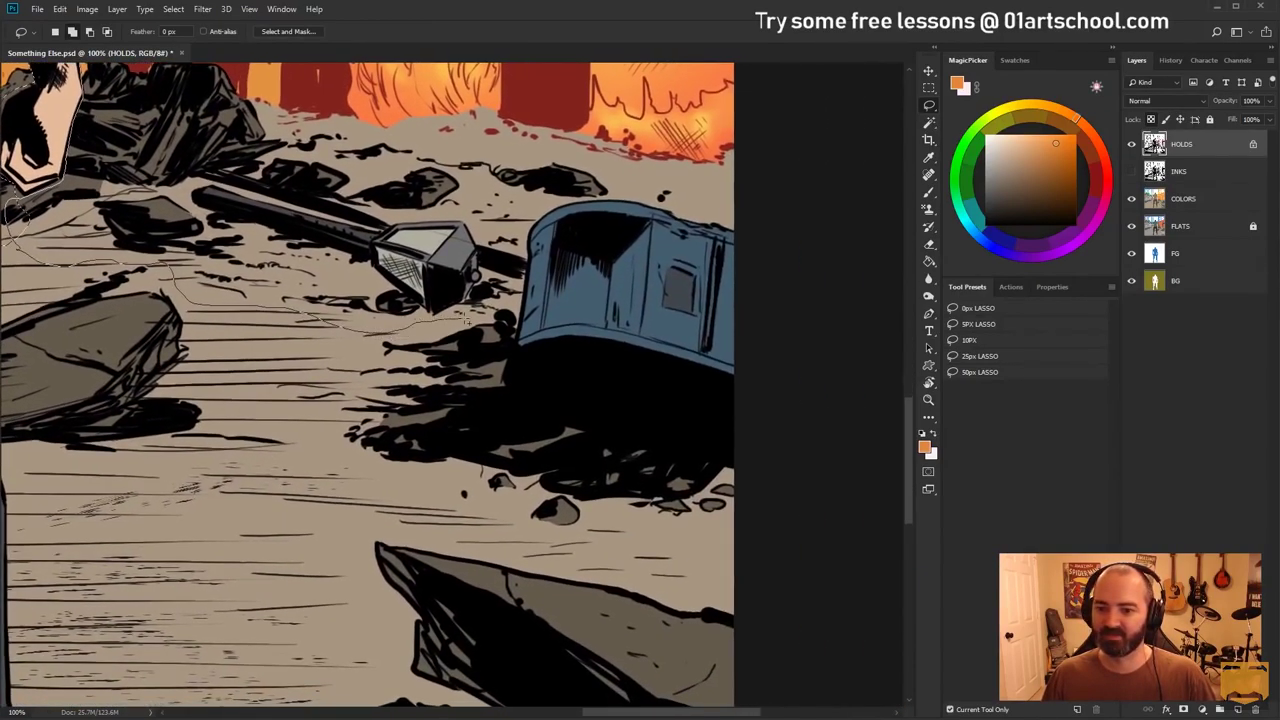
mouse_move(519, 301)
left_mouse_down()
mouse_move(532, 216)
mouse_move(610, 198)
mouse_move(665, 200)
mouse_move(765, 335)
mouse_move(866, 294)
mouse_move(507, 101)
mouse_move(464, 197)
mouse_move(238, 299)
left_mouse_up()
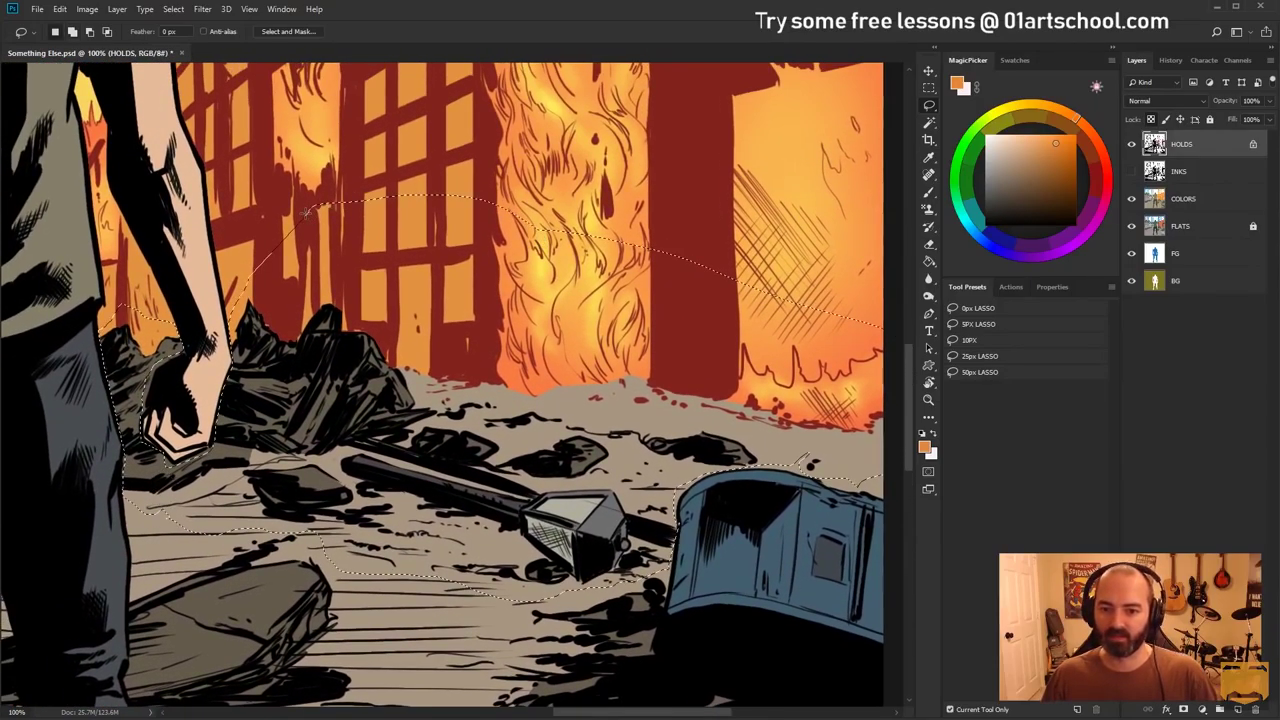
left_click_drag(512, 416, 477, 299)
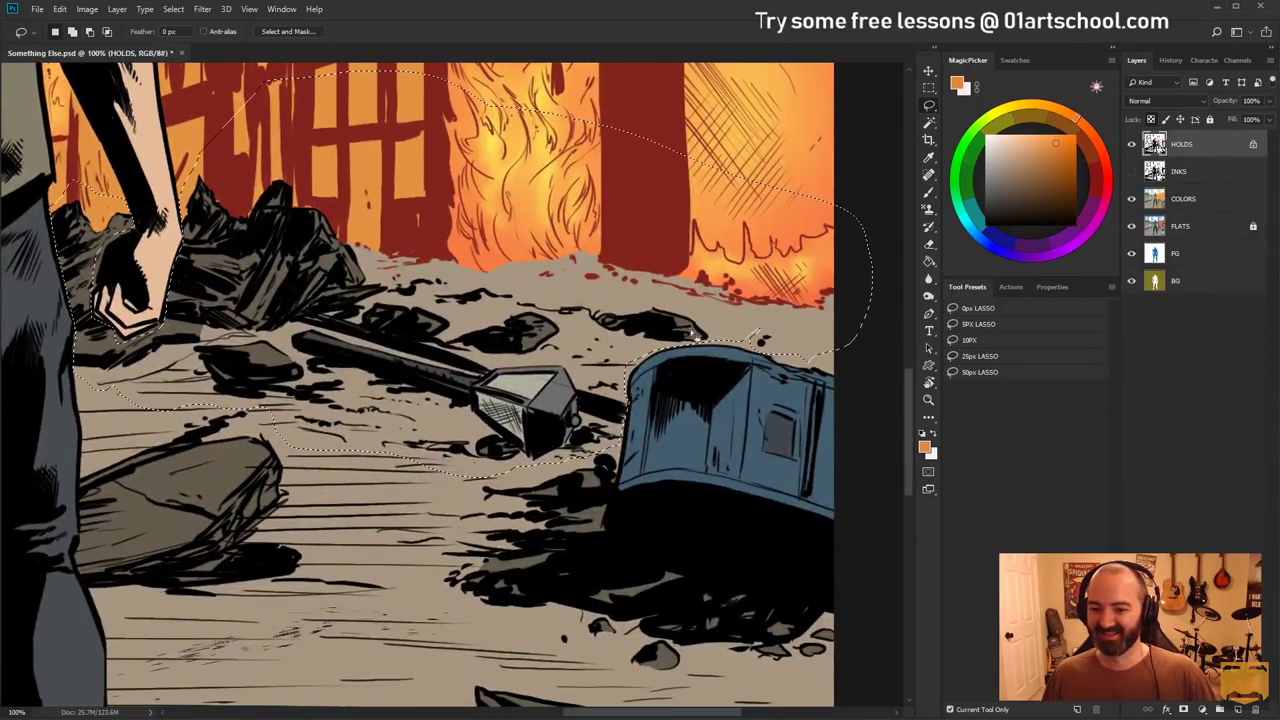
key("z")
left_click(466, 368, "alt")
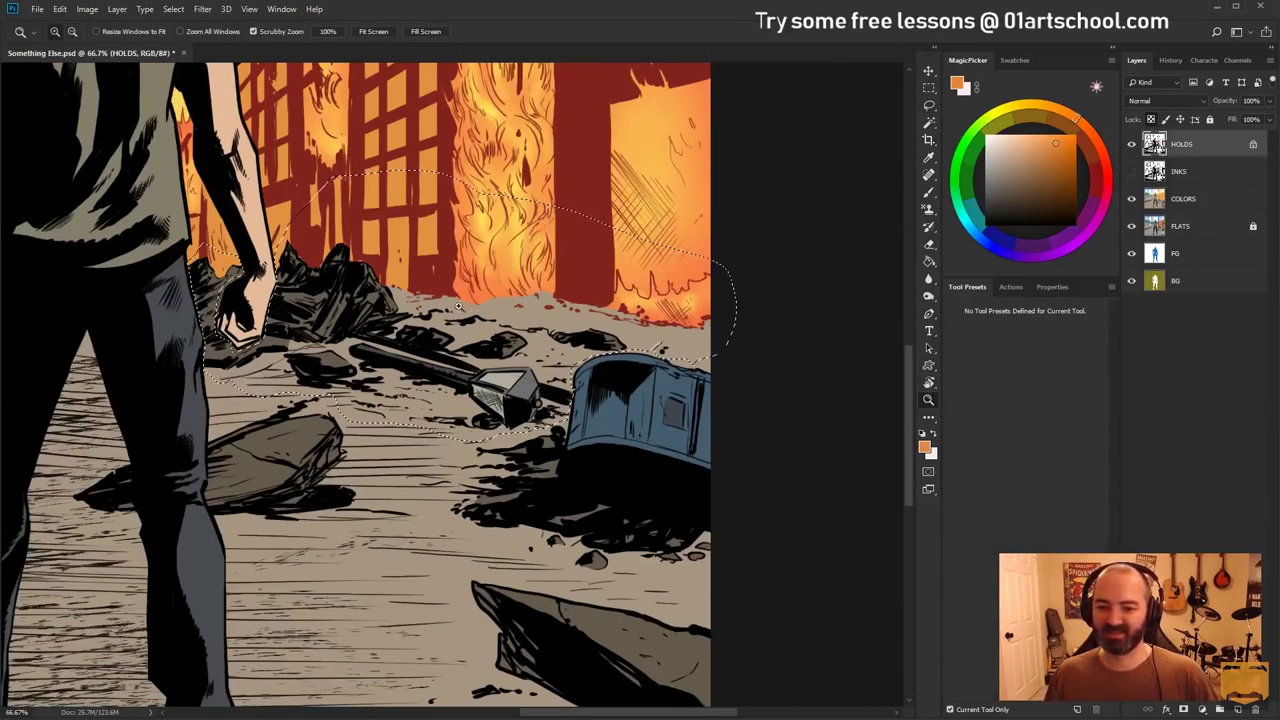
Hide the selection edges, sample the buildings' dark red and paint it over the selected rubble line art with a large Normal-mode brush
key("ctrl+d")
key("b")
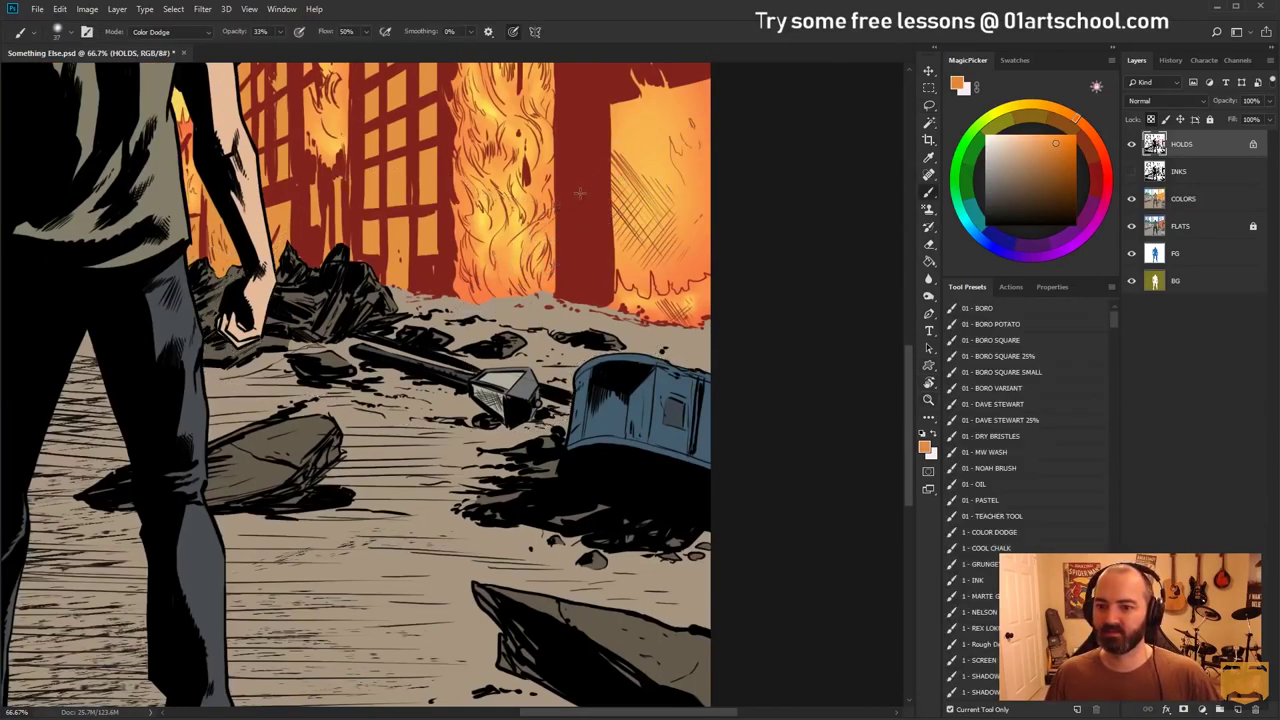
left_click(589, 183, "alt")
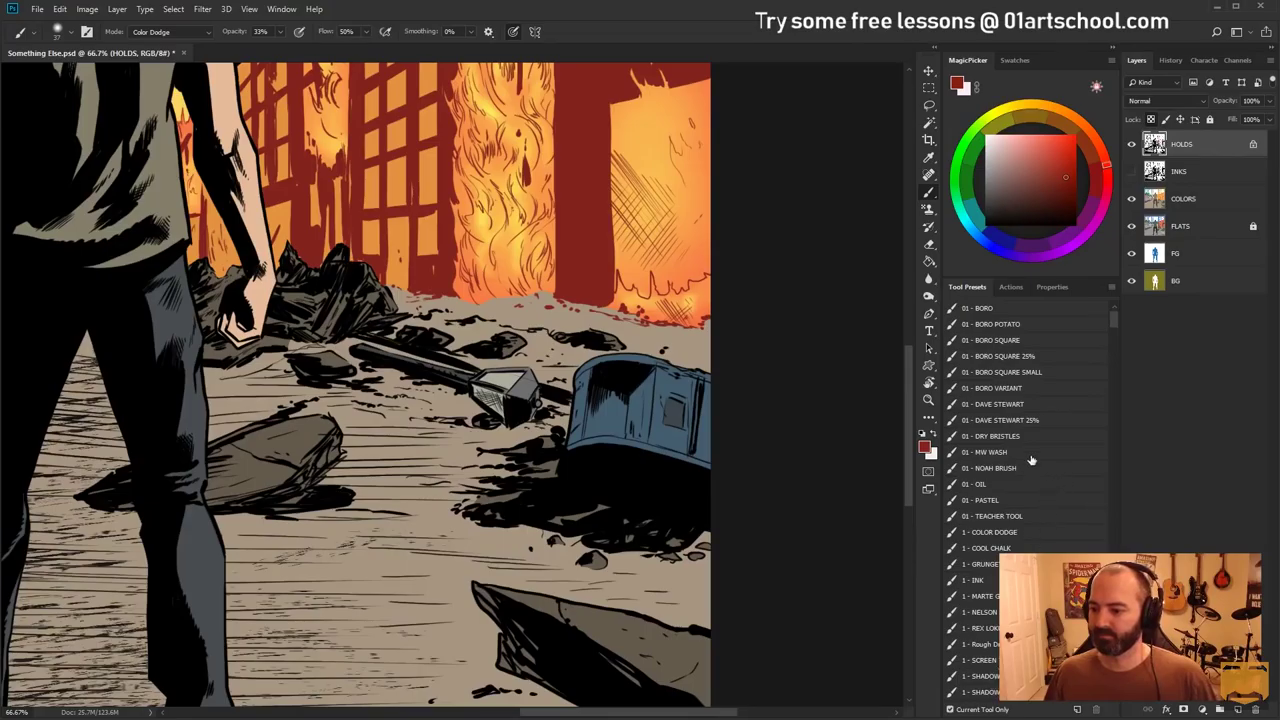
left_click_drag(1111, 320, 1113, 333)
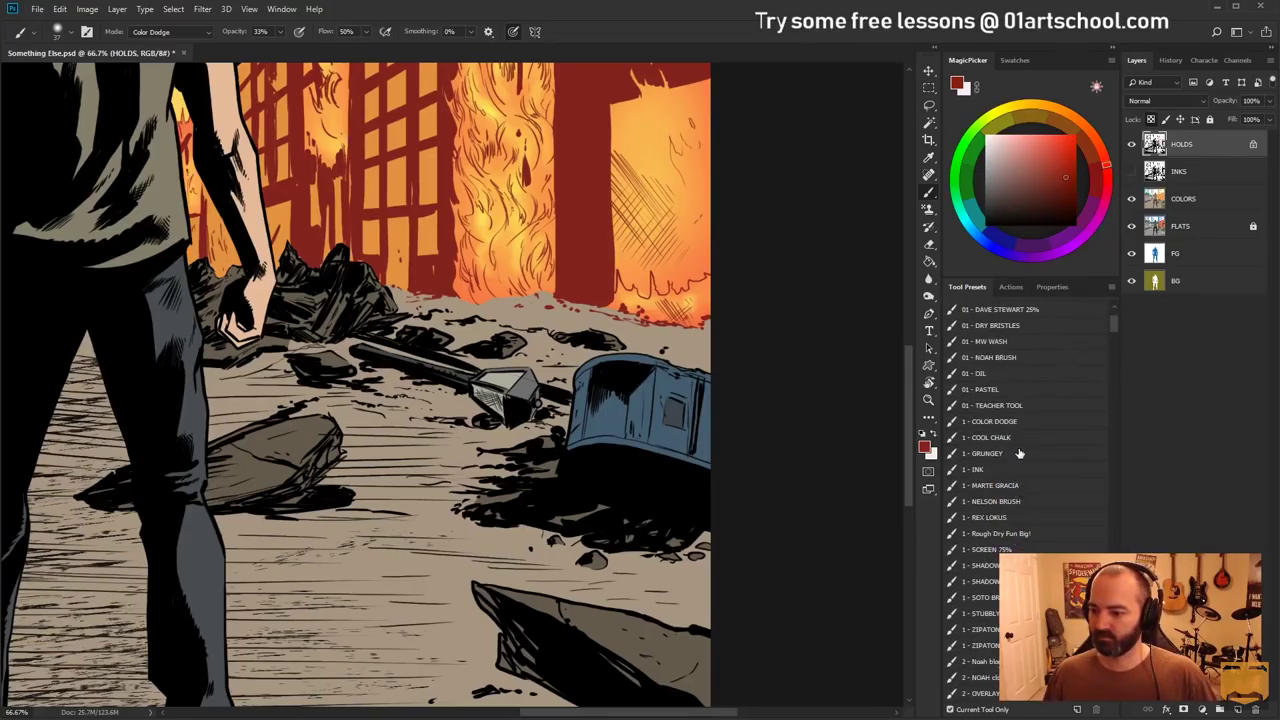
left_click(982, 597)
left_click_drag(1115, 324, 1114, 314)
left_click_drag(482, 210, 632, 213)
left_click_drag(305, 288, 345, 298)
left_click_drag(372, 226, 337, 227)
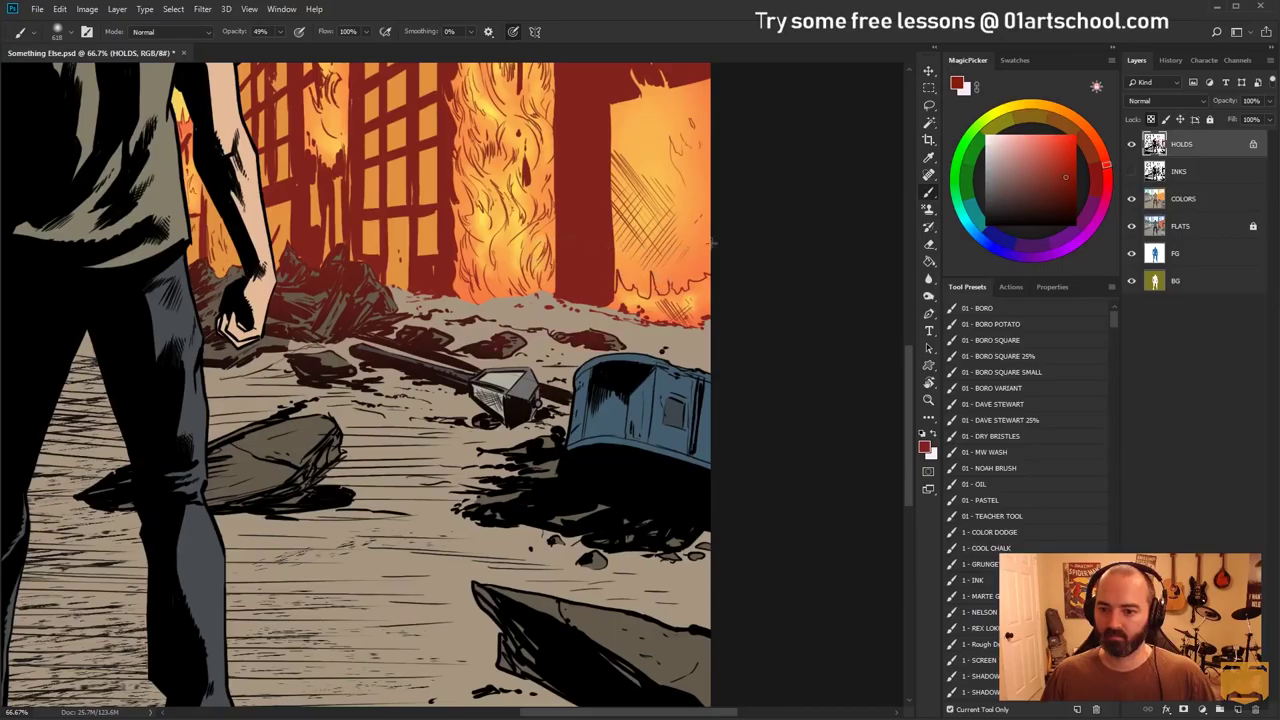
Examine the recolored fire, building and rubble line art in the context of the whole cover
scroll(394, 195, "up", 5)
left_click(929, 400)
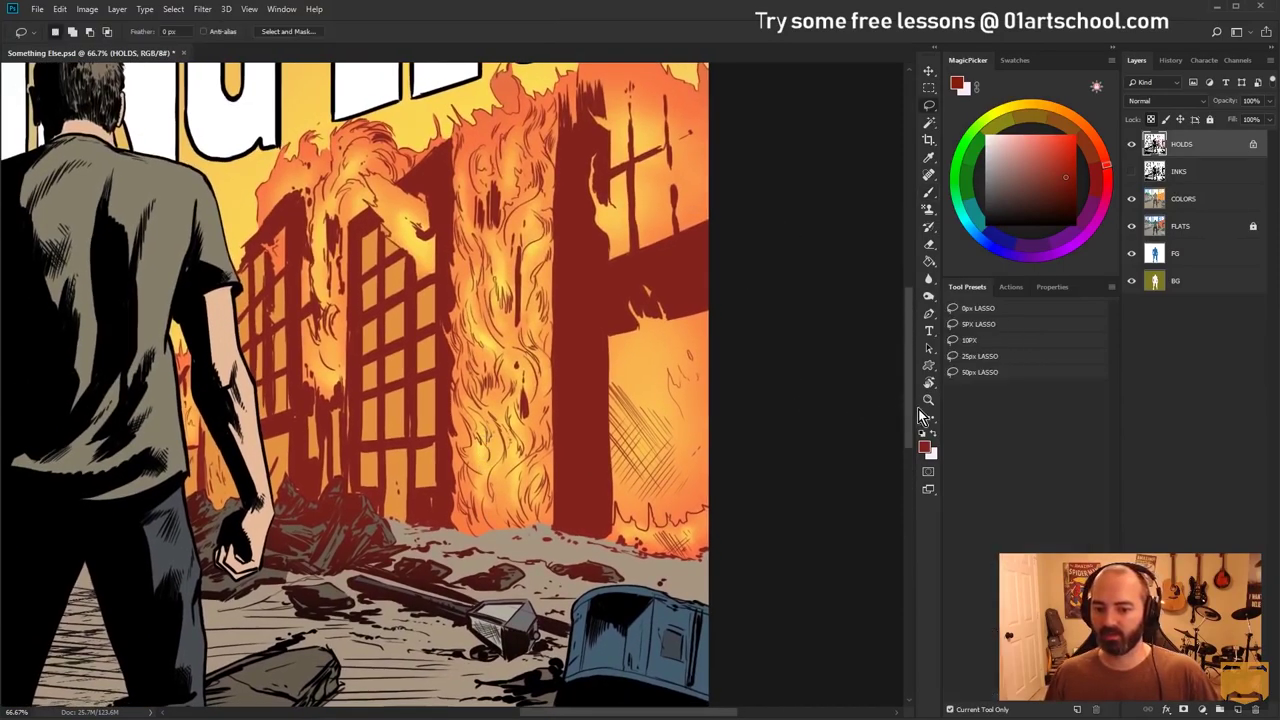
left_click(810, 410, "alt")
left_click(805, 420, "alt")
left_click(803, 423, "alt")
key("l")
mouse_move(303, 310)
left_mouse_down()
mouse_move(552, 248)
mouse_move(545, 289)
left_mouse_up()
left_click(528, 319, "ctrl")
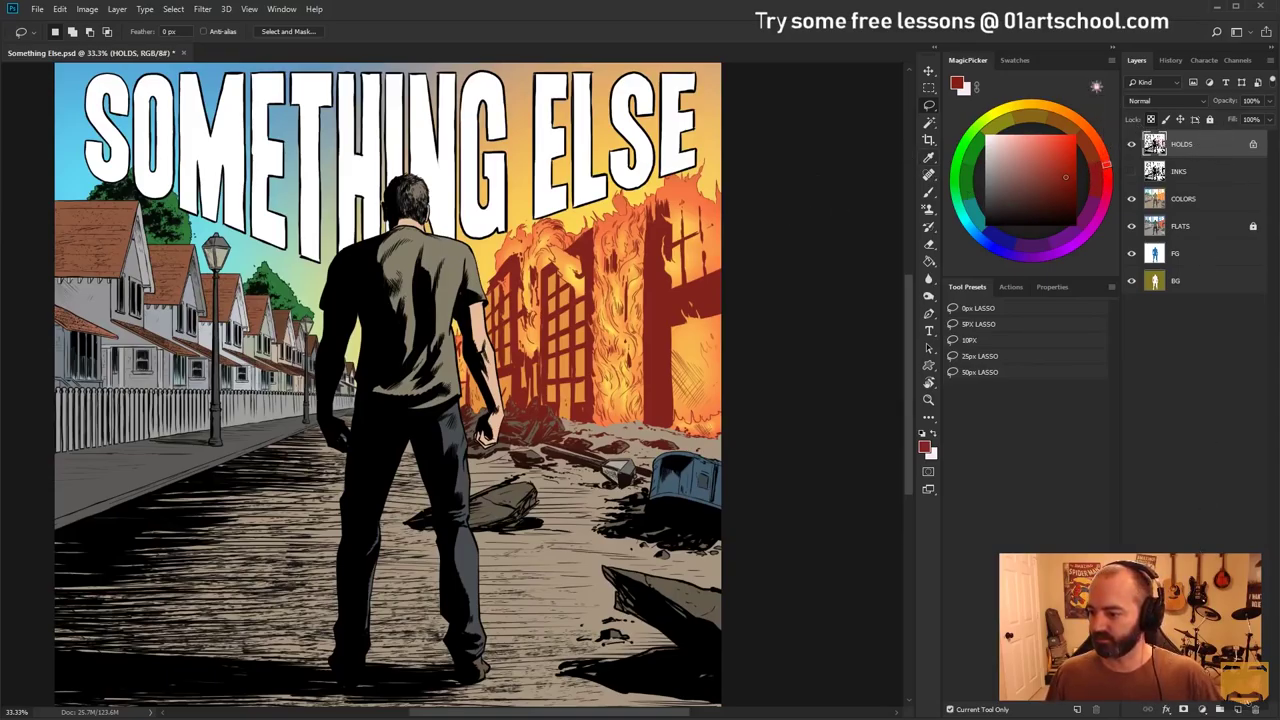
left_click(1237, 709)
left_click(986, 224)
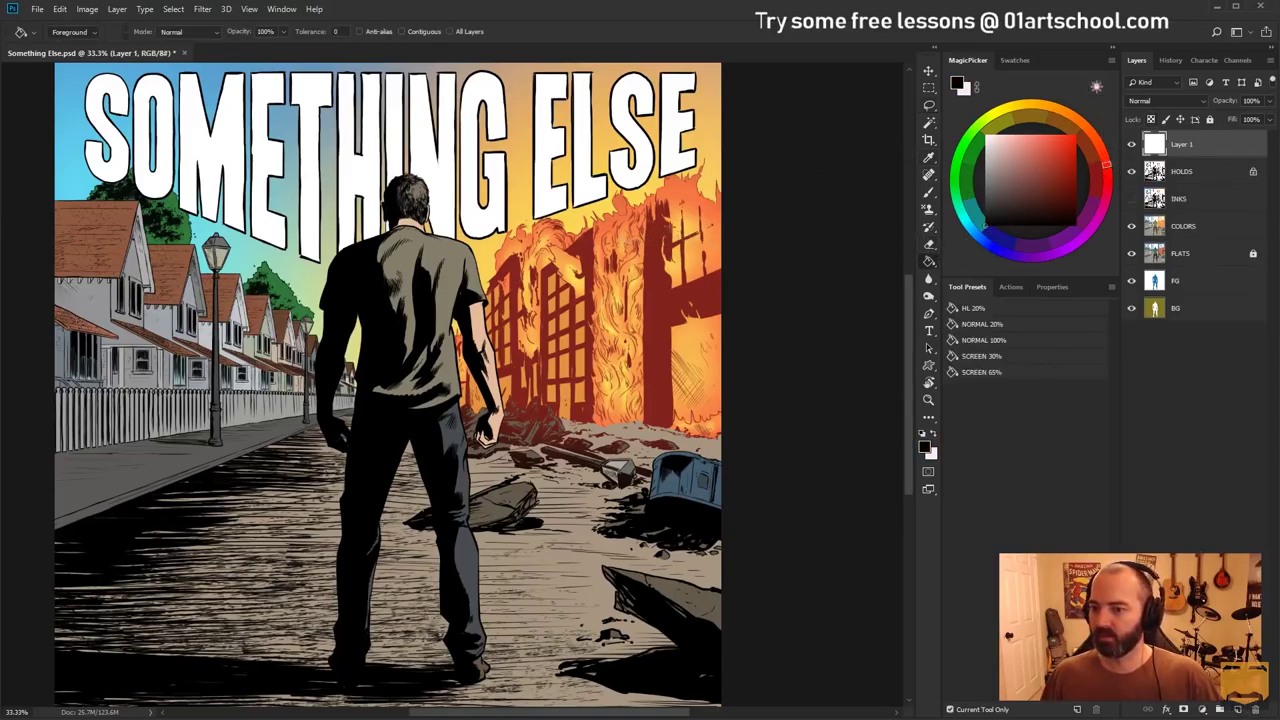
left_click(1020, 288)
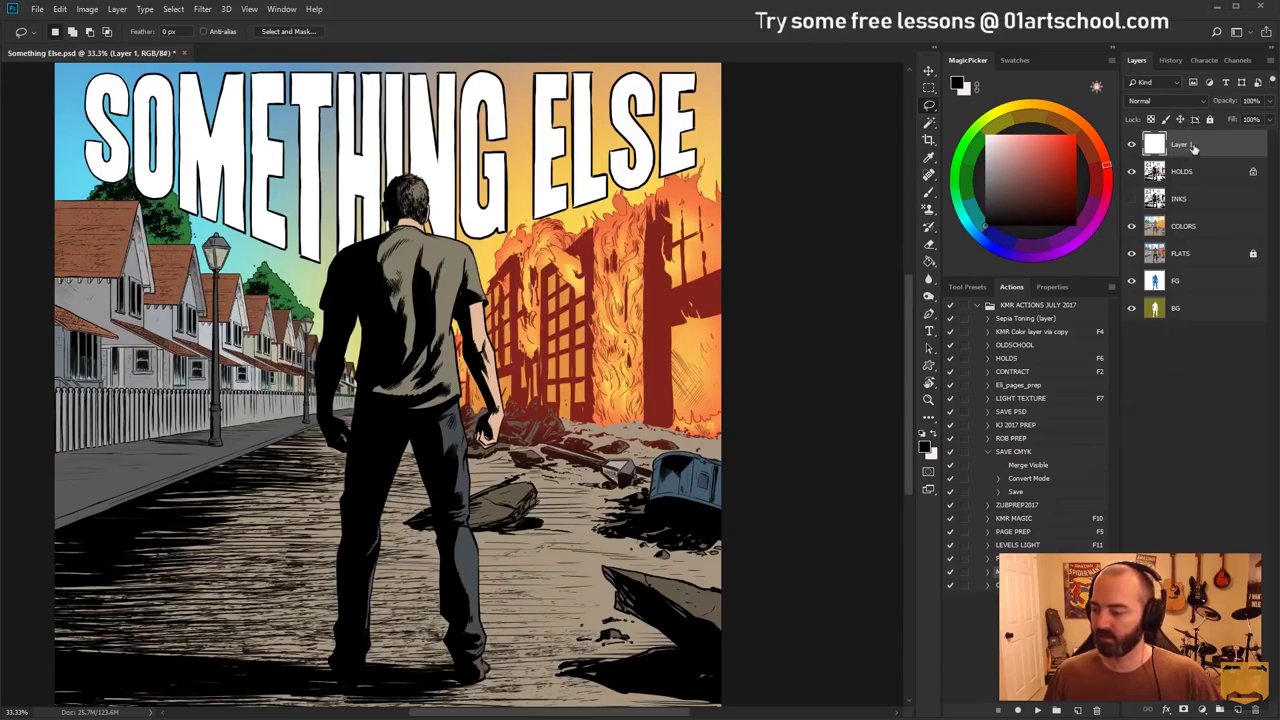
key("Delete")
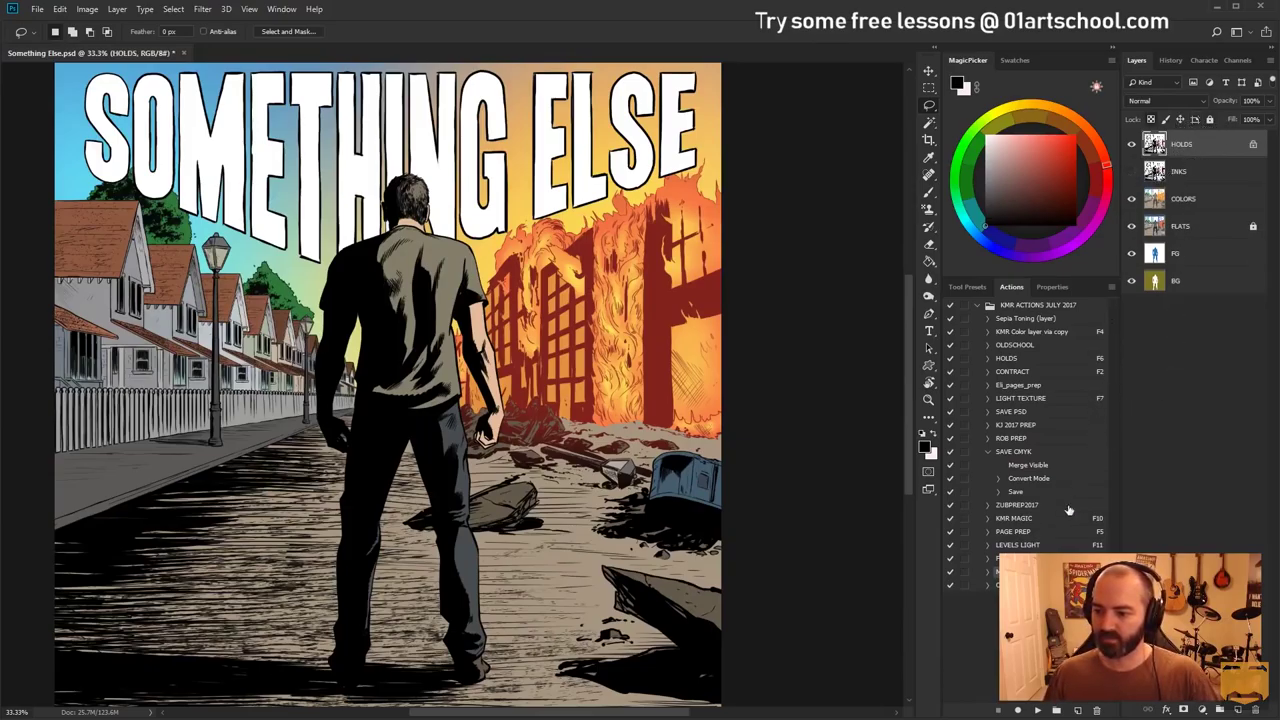
Run the KMR MAGIC action to add a black Screen-mode SFX layer and place it above the HOLDS layer
key("F10")
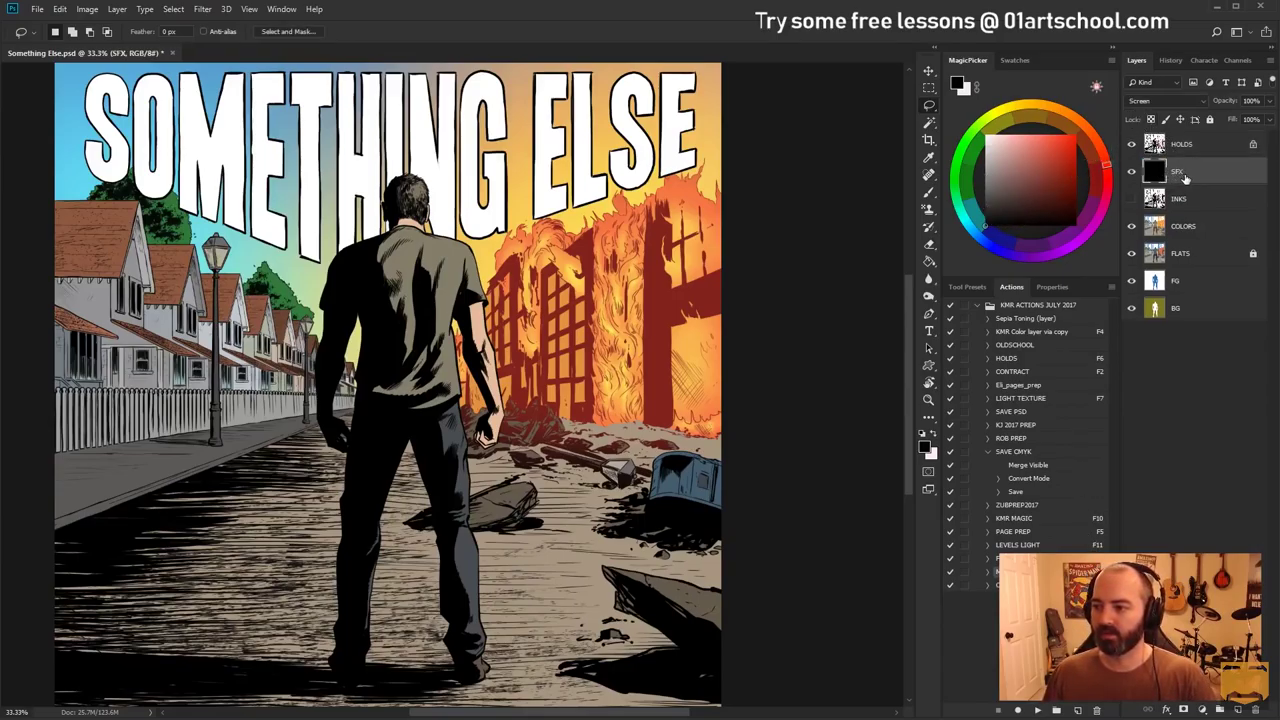
left_click_drag(1160, 172, 1196, 148)
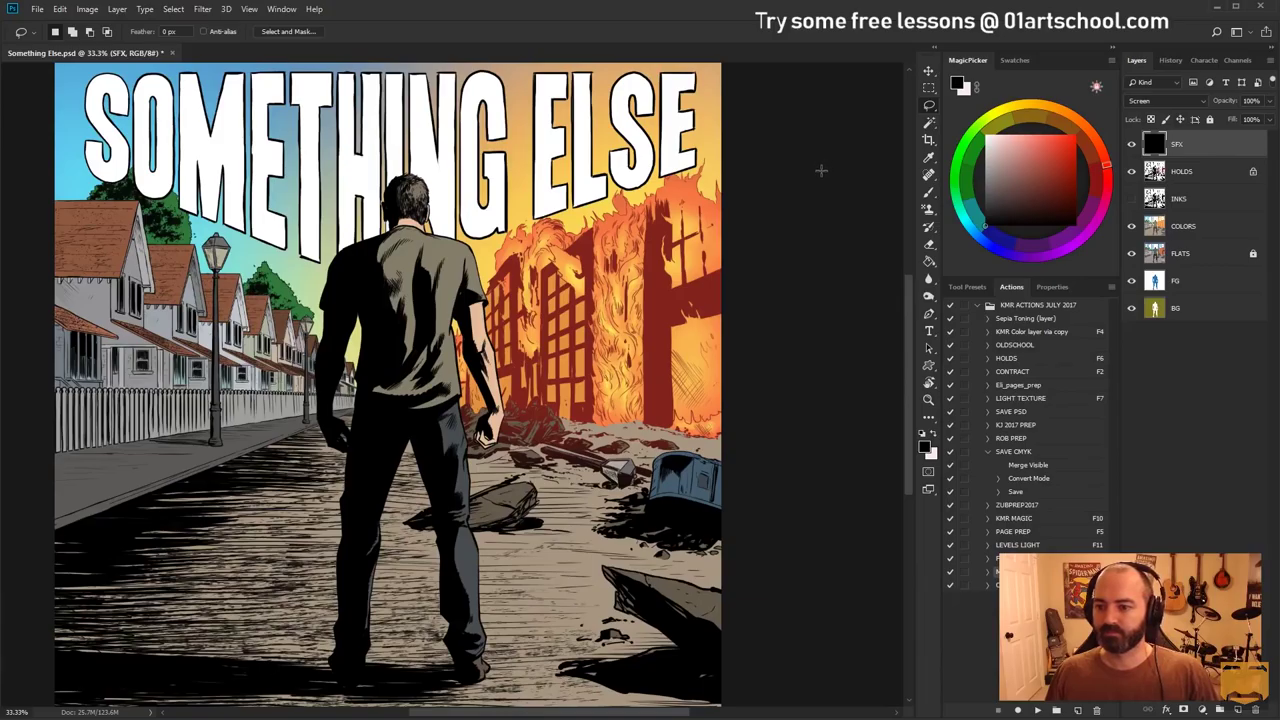
Step back to before the SFX layer was added, and restore it above HOLDS
key("ctrl+alt+z")
key("ctrl+alt+z")
key("ctrl+alt+z")
key("ctrl+alt+z")
key("ctrl+alt+z")
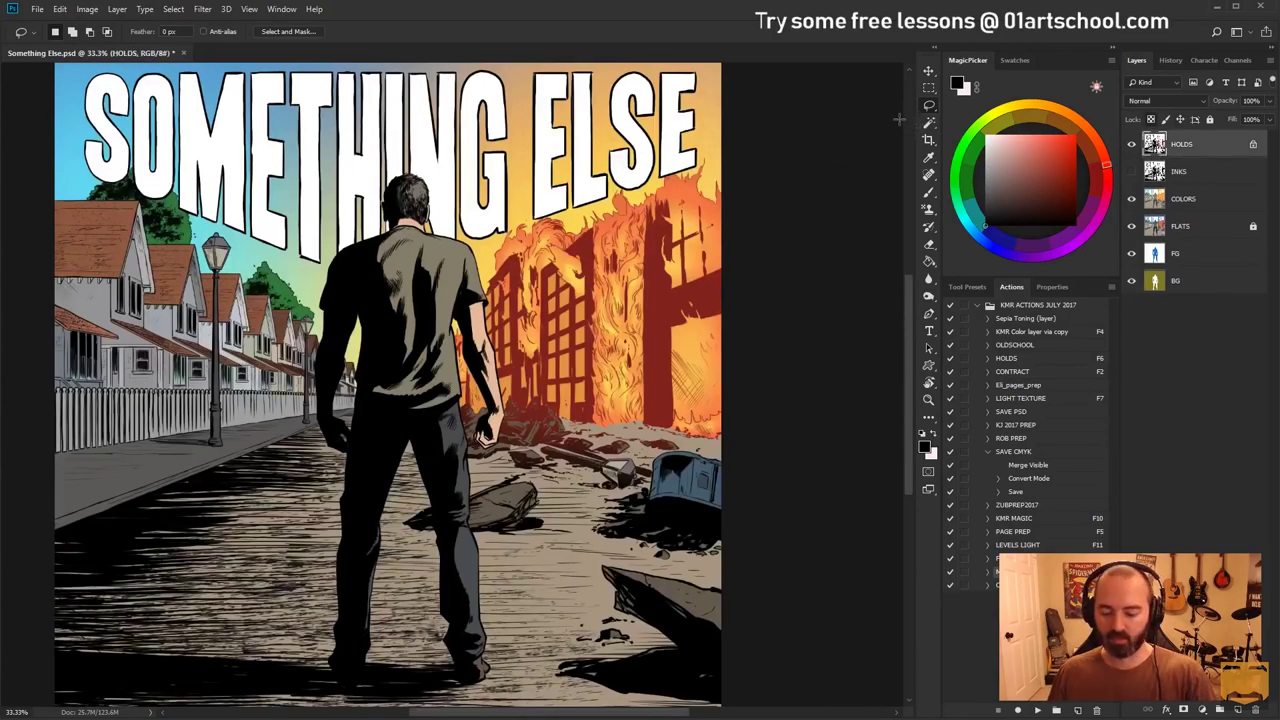
key("ctrl+z")
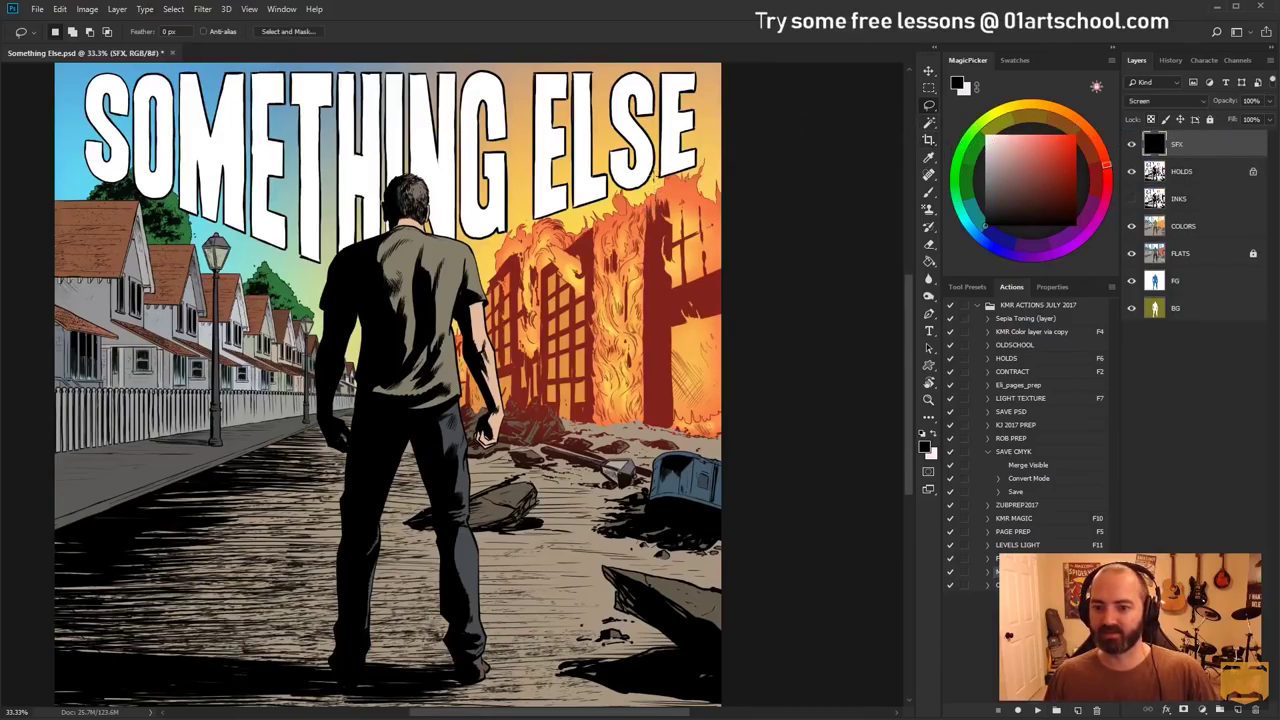
Choose the "1 - MARTE" Hard Light brush preset and set a light orange foreground color for the fire glow
scroll(558, 301, "up", 1)
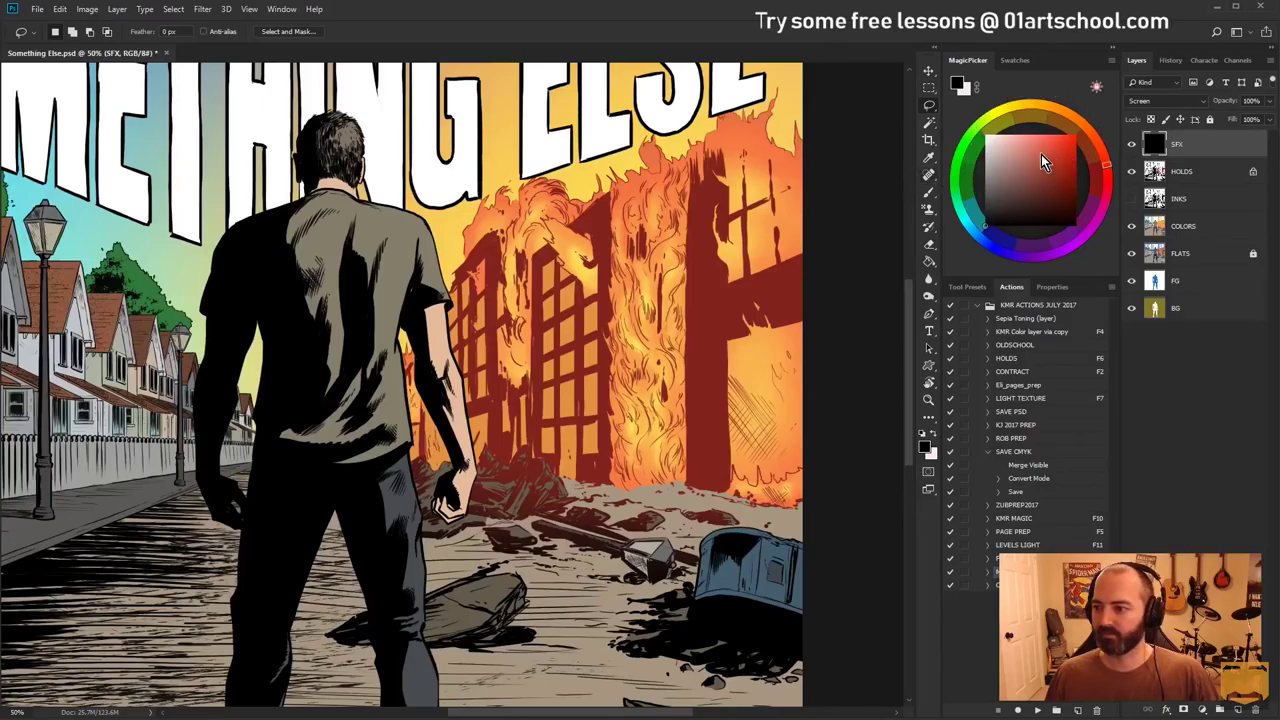
left_click(968, 287)
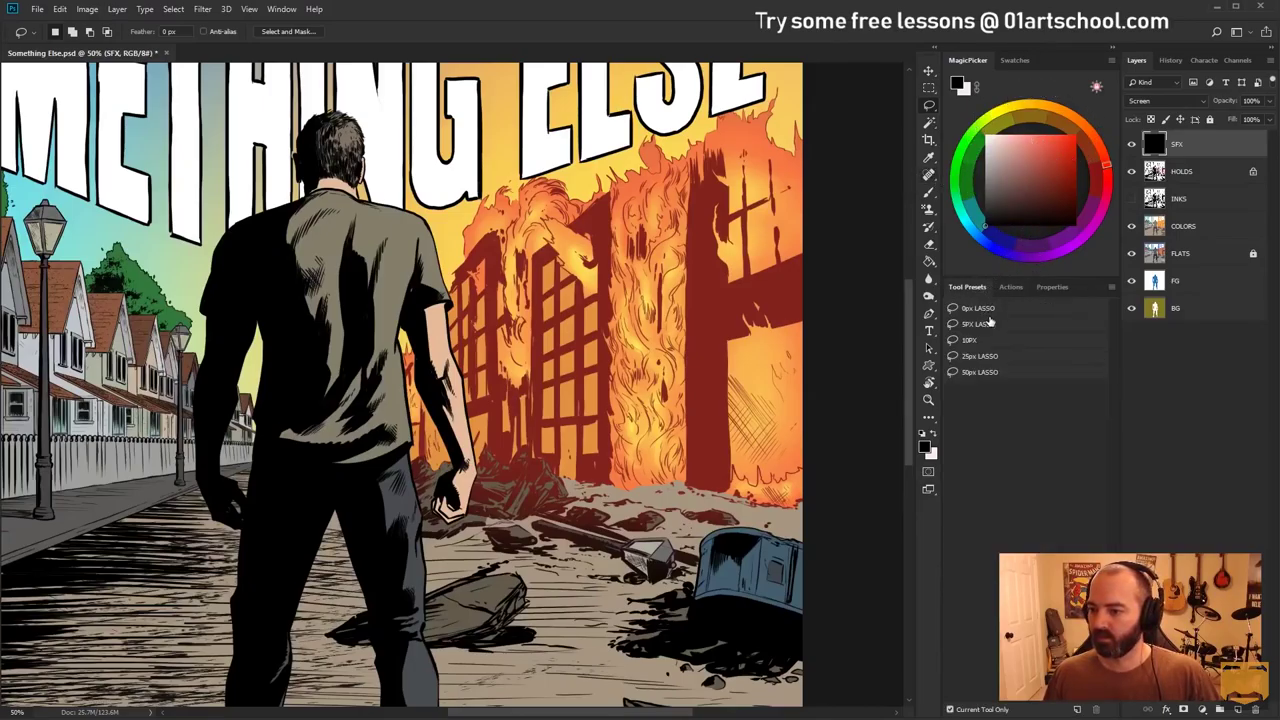
key("b")
left_click(1034, 134)
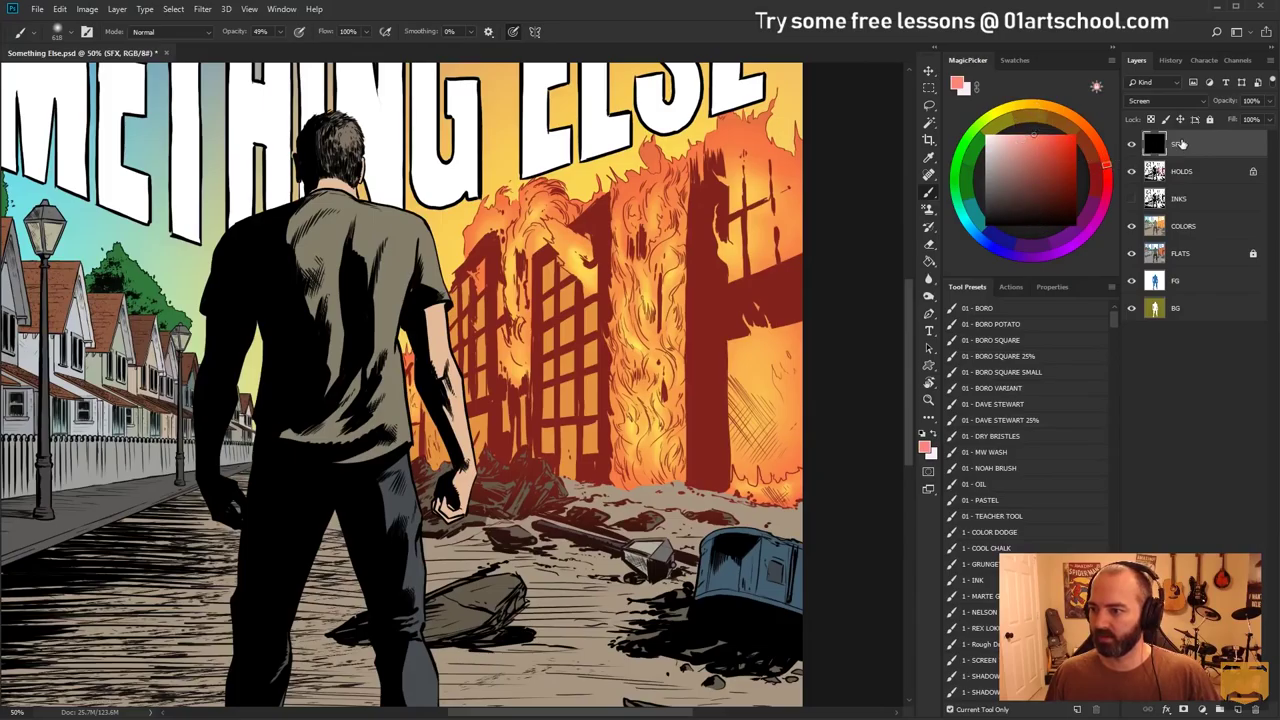
left_click(980, 596)
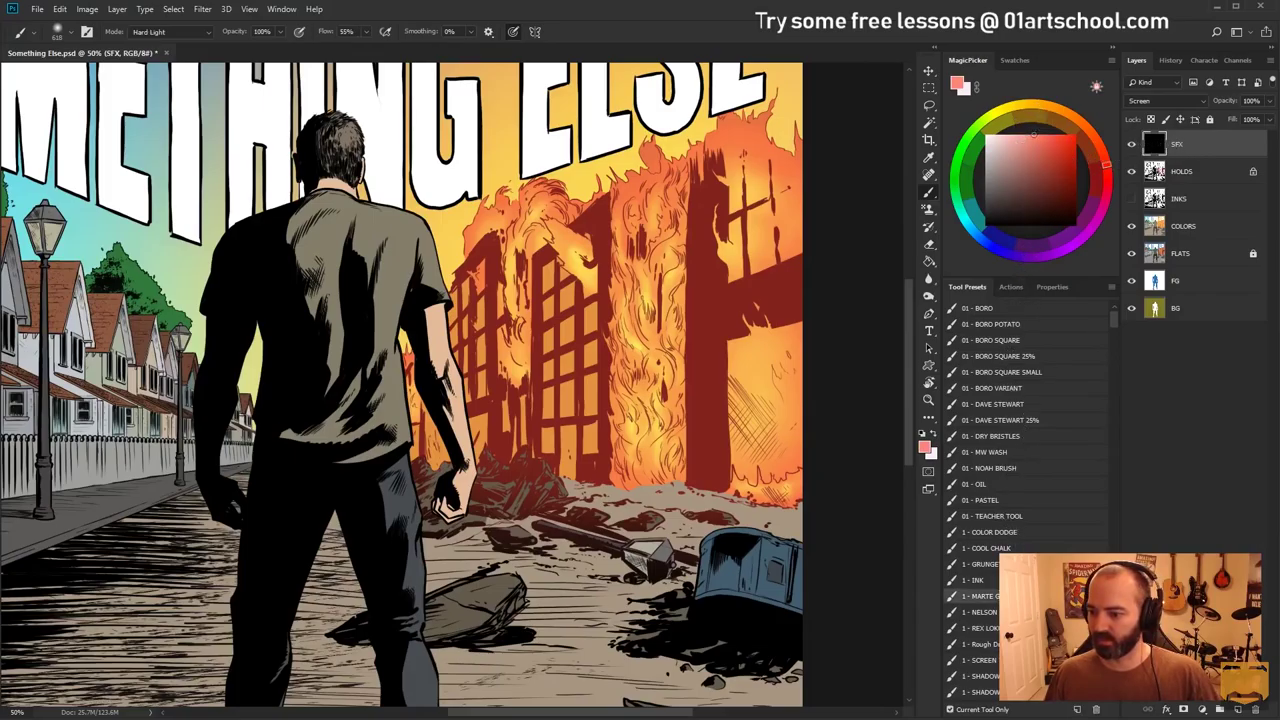
left_click(1057, 106)
left_click(1041, 131)
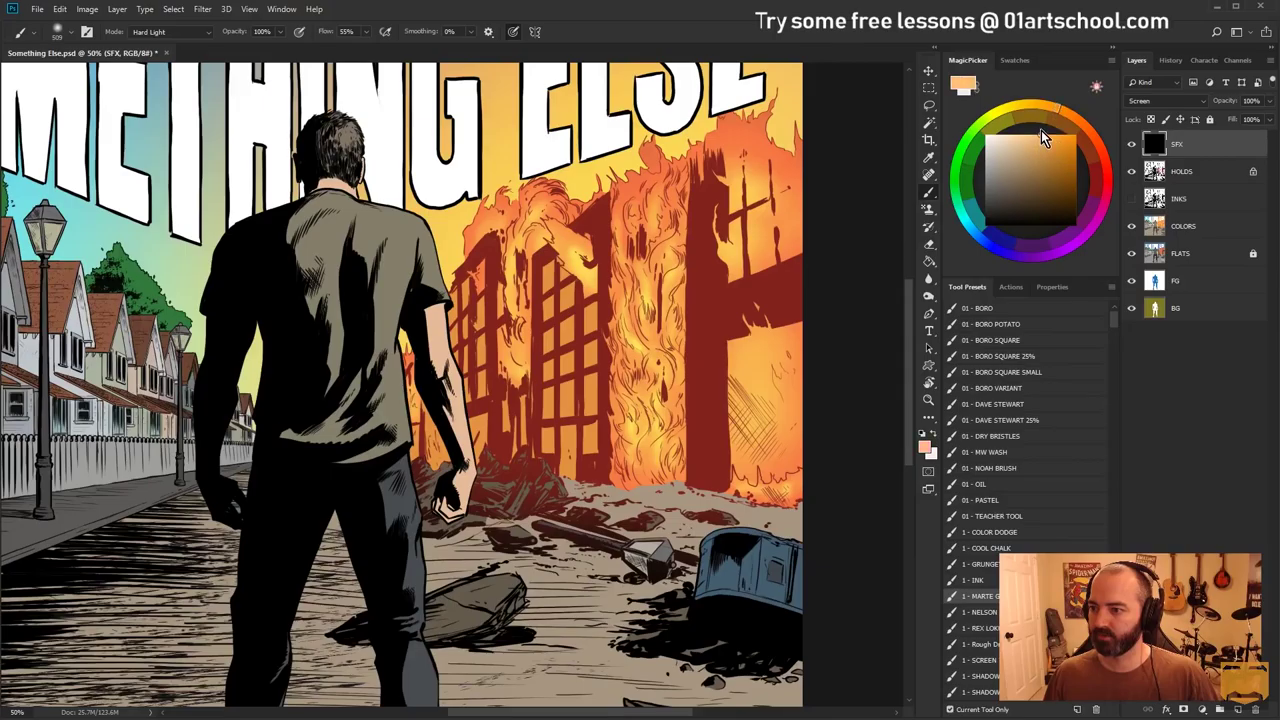
left_click(1079, 121)
left_click(1041, 130)
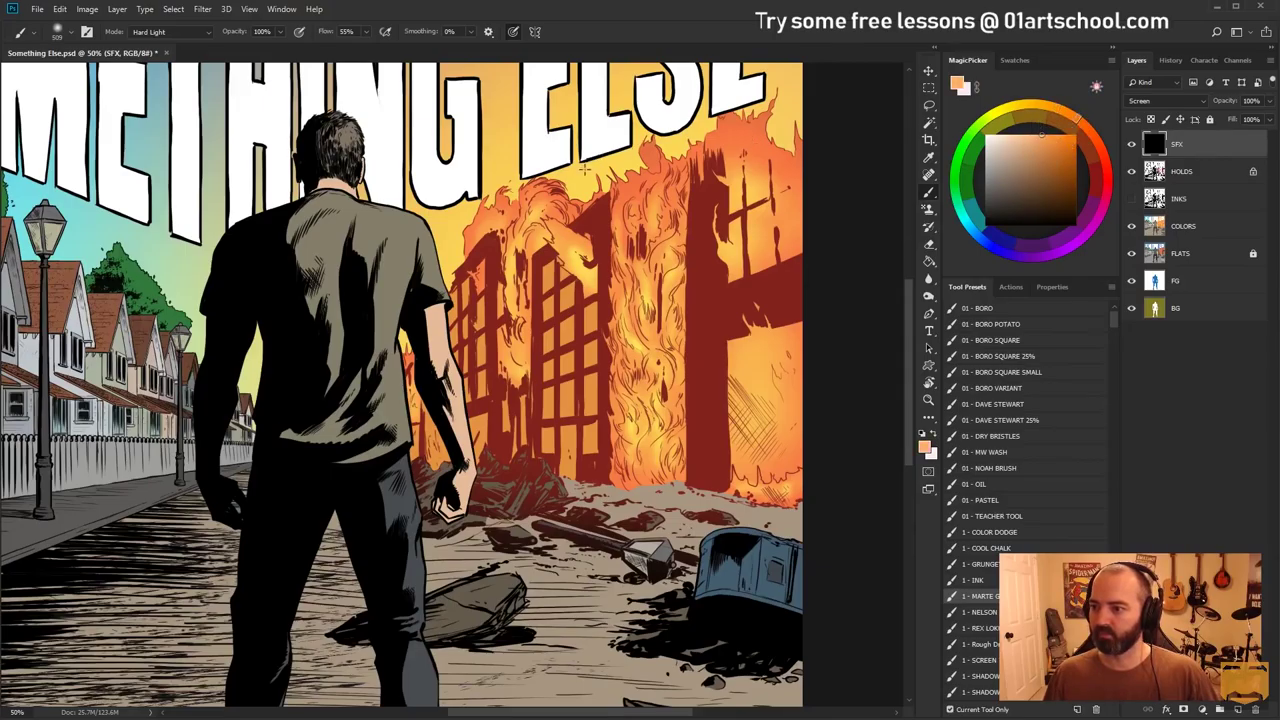
Paint a soft light orange glow on the SFX layer over the flames, window openings and walls of the burning buildings
mouse_move(535, 209)
left_mouse_down()
mouse_move(562, 214)
mouse_move(560, 248)
mouse_move(505, 245)
mouse_move(484, 265)
mouse_move(550, 295)
mouse_move(670, 181)
mouse_move(607, 222)
left_mouse_up()
left_click(663, 207)
left_click(649, 337)
left_click(630, 418)
left_click_drag(519, 403, 521, 350)
left_click_drag(761, 359, 806, 380)
left_click_drag(750, 196, 692, 190)
left_click(760, 248)
left_click_drag(585, 235, 475, 238)
left_click_drag(574, 246, 583, 277)
mouse_move(561, 221)
left_mouse_down()
mouse_move(637, 240)
mouse_move(586, 288)
left_mouse_up()
mouse_move(737, 229)
left_mouse_down()
mouse_move(725, 250)
mouse_move(745, 285)
left_mouse_up()
mouse_move(788, 337)
left_mouse_down()
mouse_move(748, 488)
mouse_move(796, 441)
left_mouse_up()
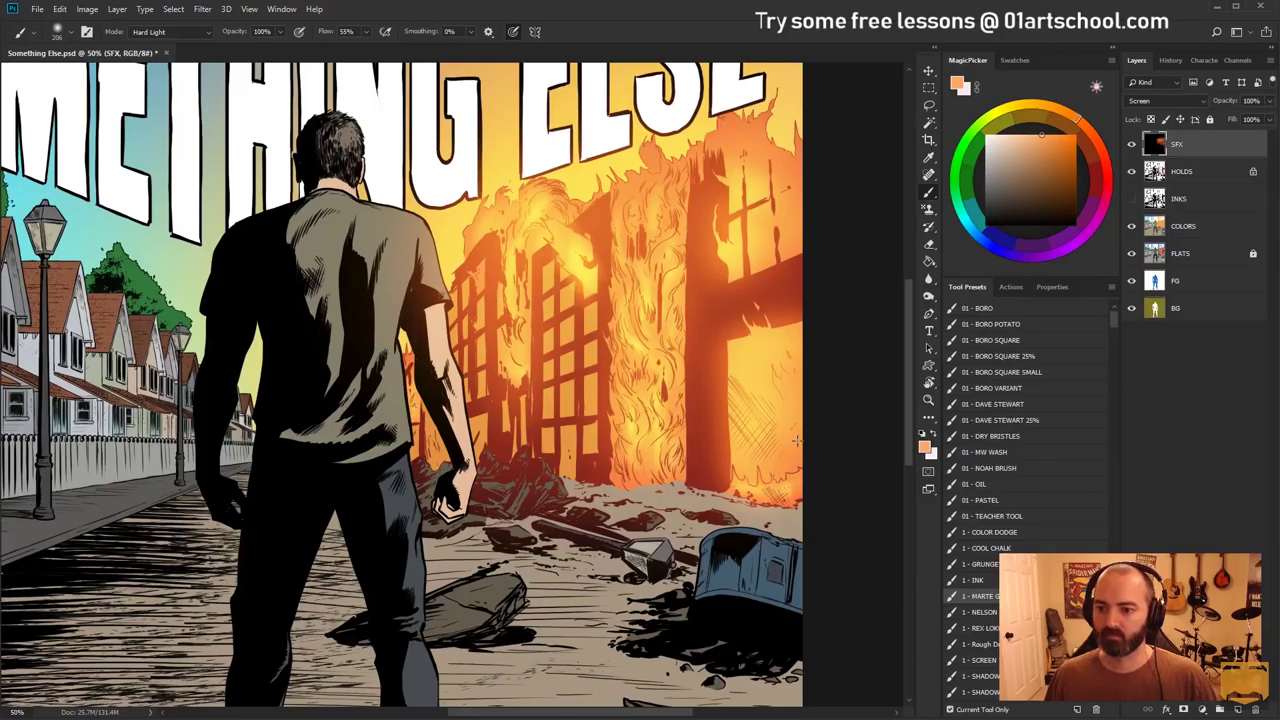
mouse_move(564, 436)
left_mouse_down()
mouse_move(560, 470)
mouse_move(595, 380)
mouse_move(540, 337)
mouse_move(548, 348)
mouse_move(589, 316)
mouse_move(588, 331)
left_mouse_up()
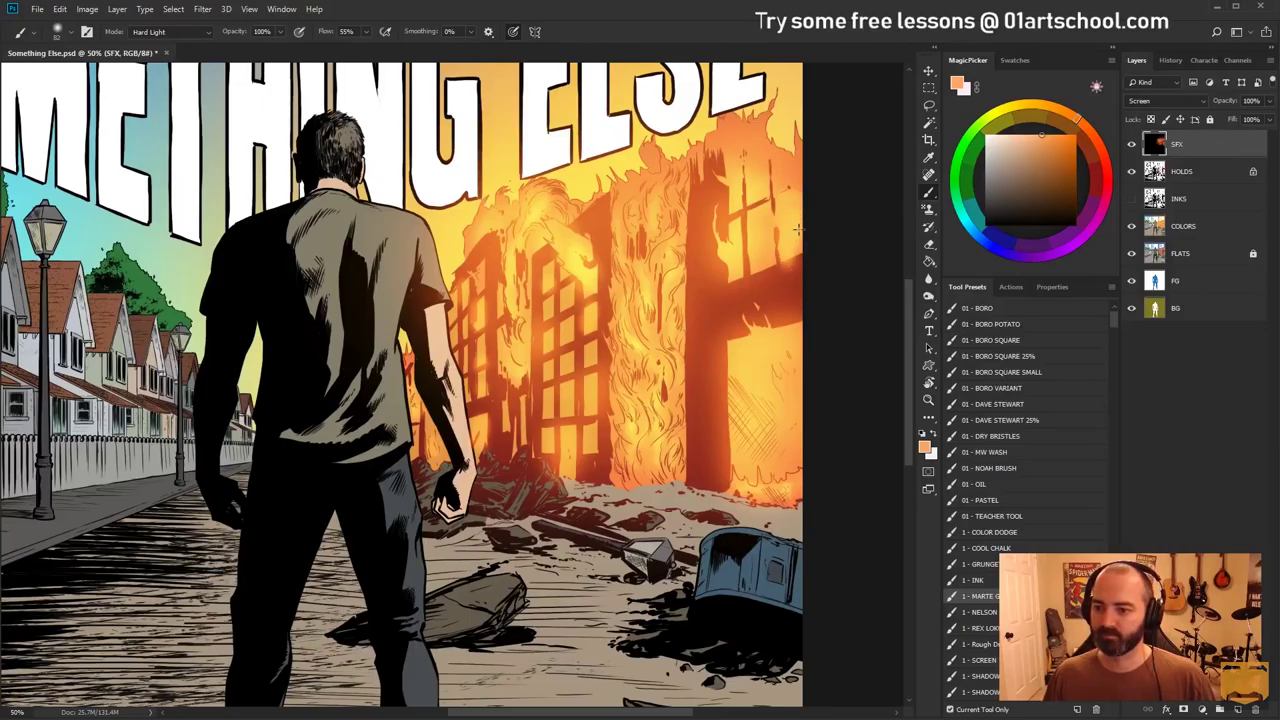
Make the COLORS layer active
left_click(928, 400)
left_click(840, 398, "alt")
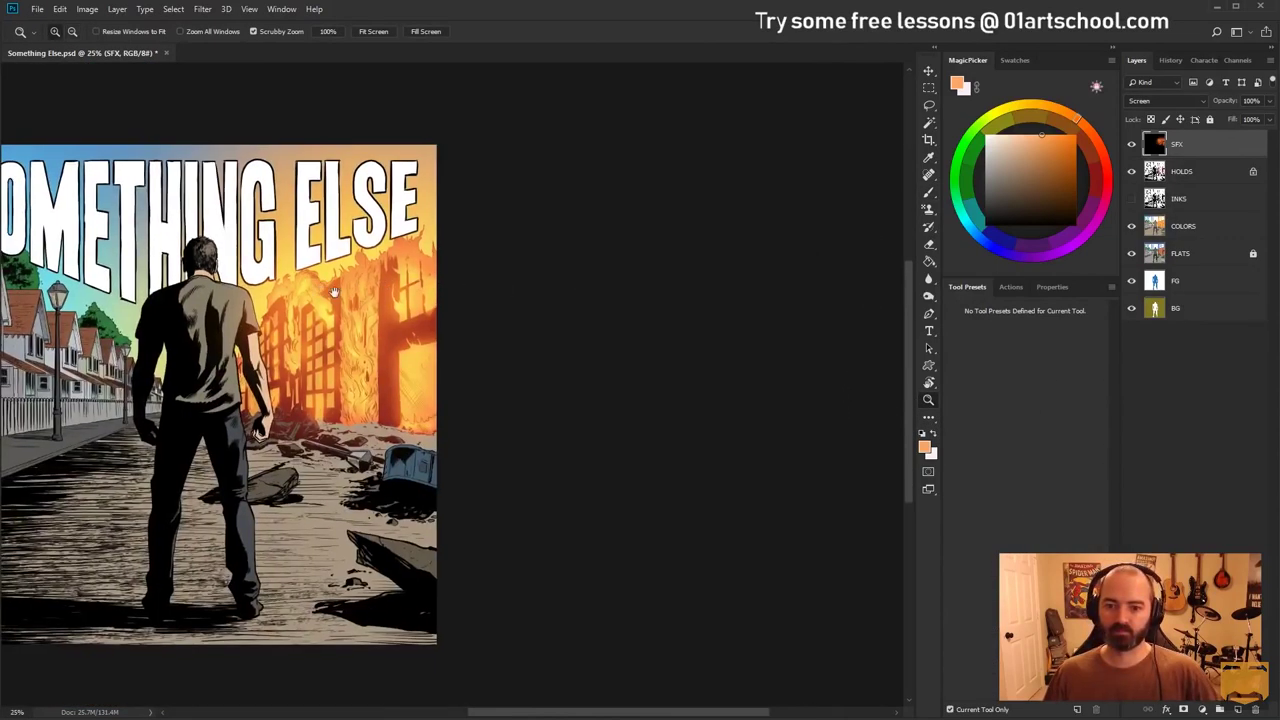
left_click_drag(307, 269, 574, 274)
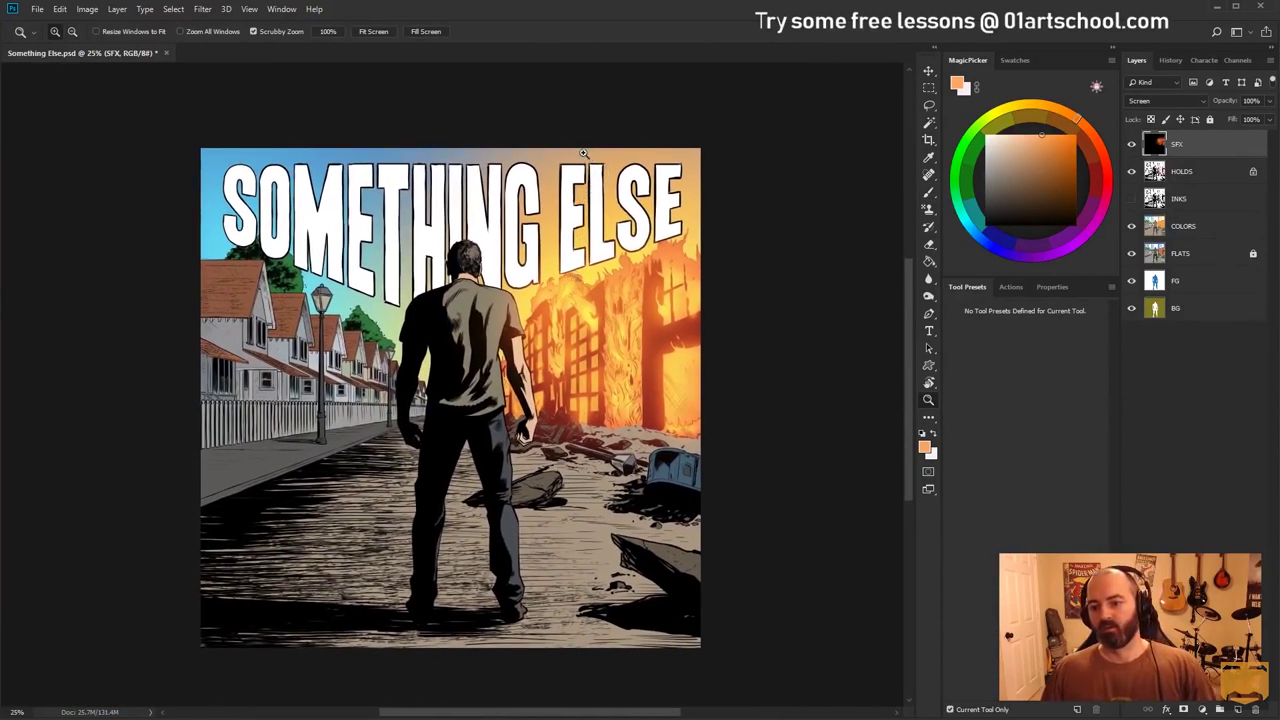
left_click_drag(583, 350, 525, 238)
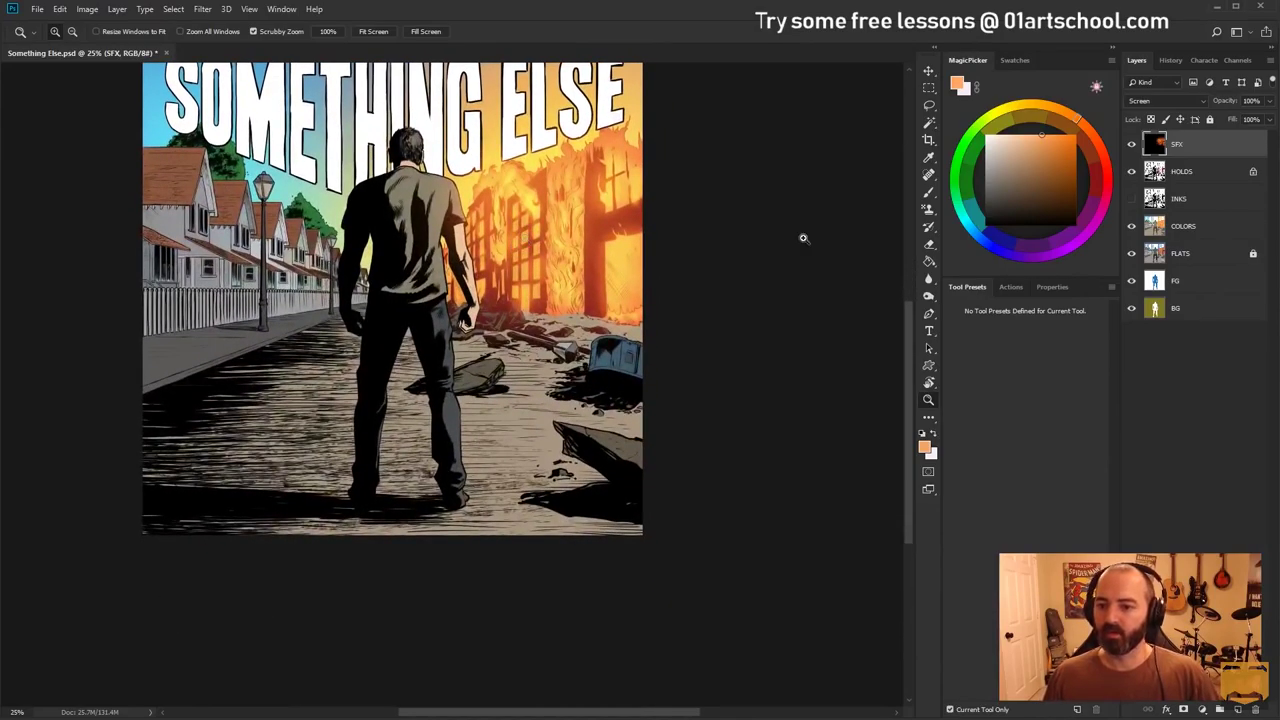
left_click(1220, 236)
Try selecting the rubble slabs and debris on the COLORS layer with the Magic Wand
key("l")
key("w")
left_click(488, 299)
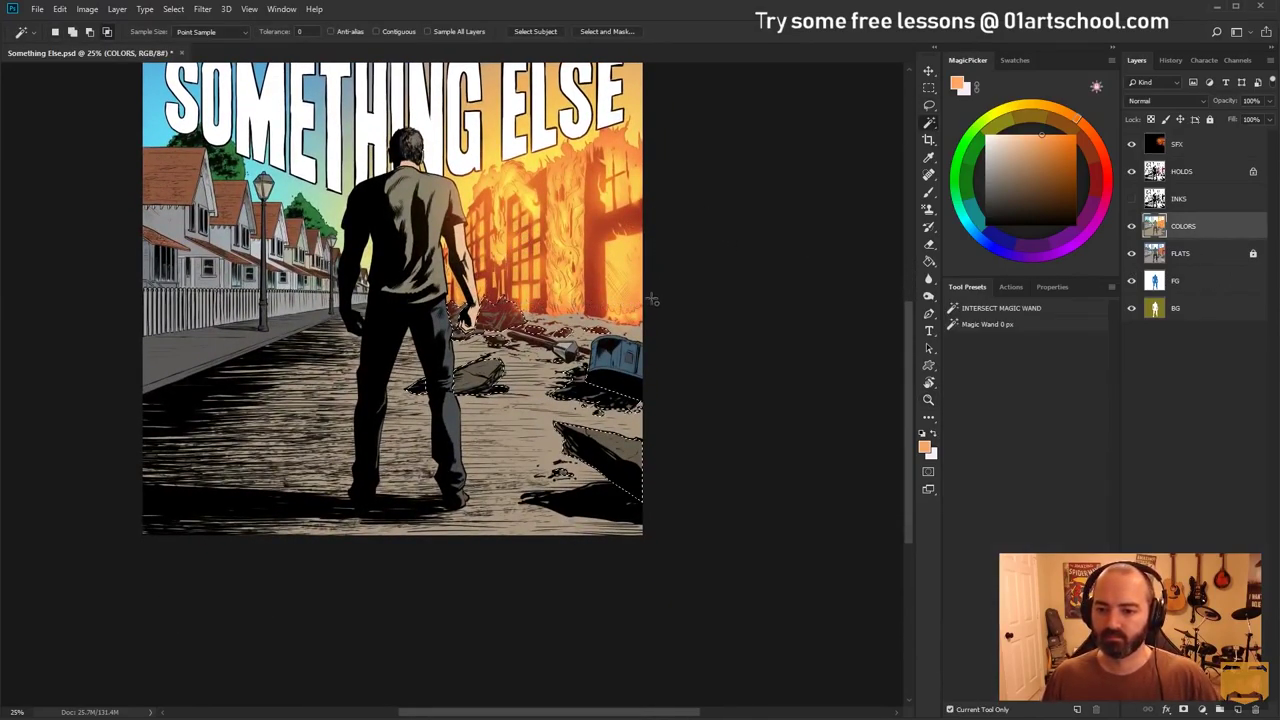
key("l")
key("ctrl+d")
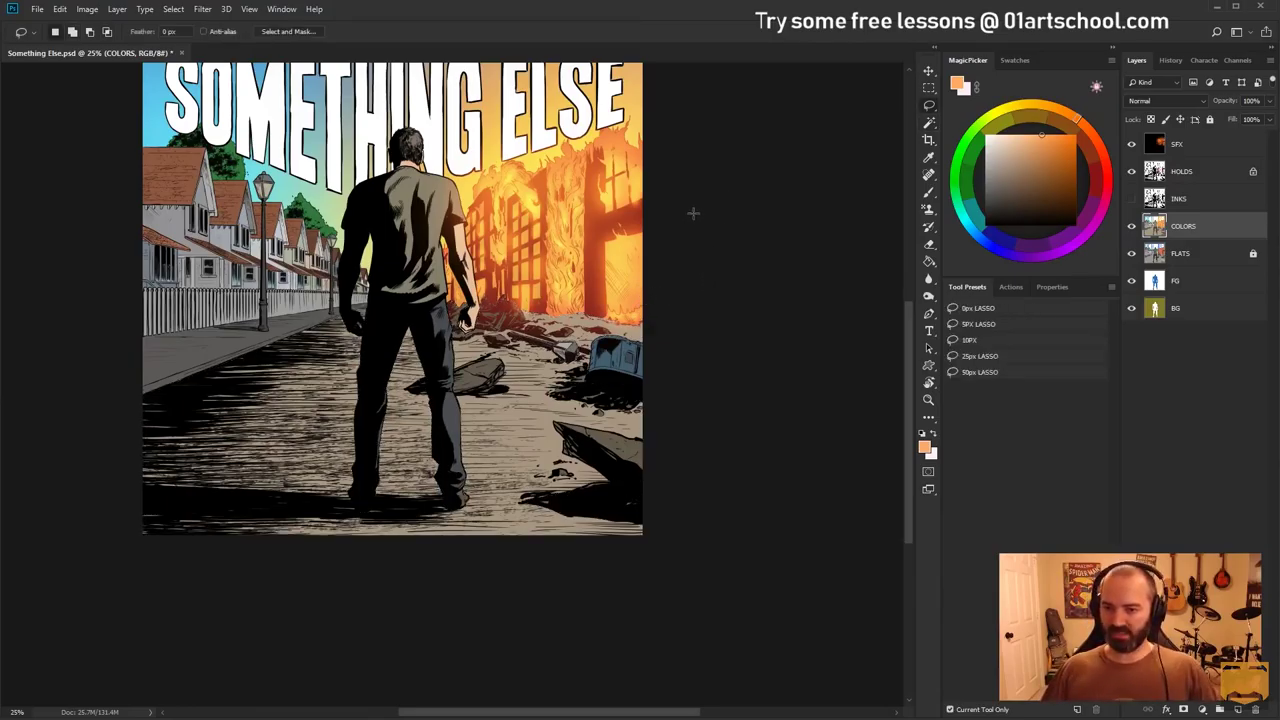
Select the ground, rubble and blue container with the Magic Wand on the COLORS layer, and hide the selection edges
scroll(693, 213, "up", 3)
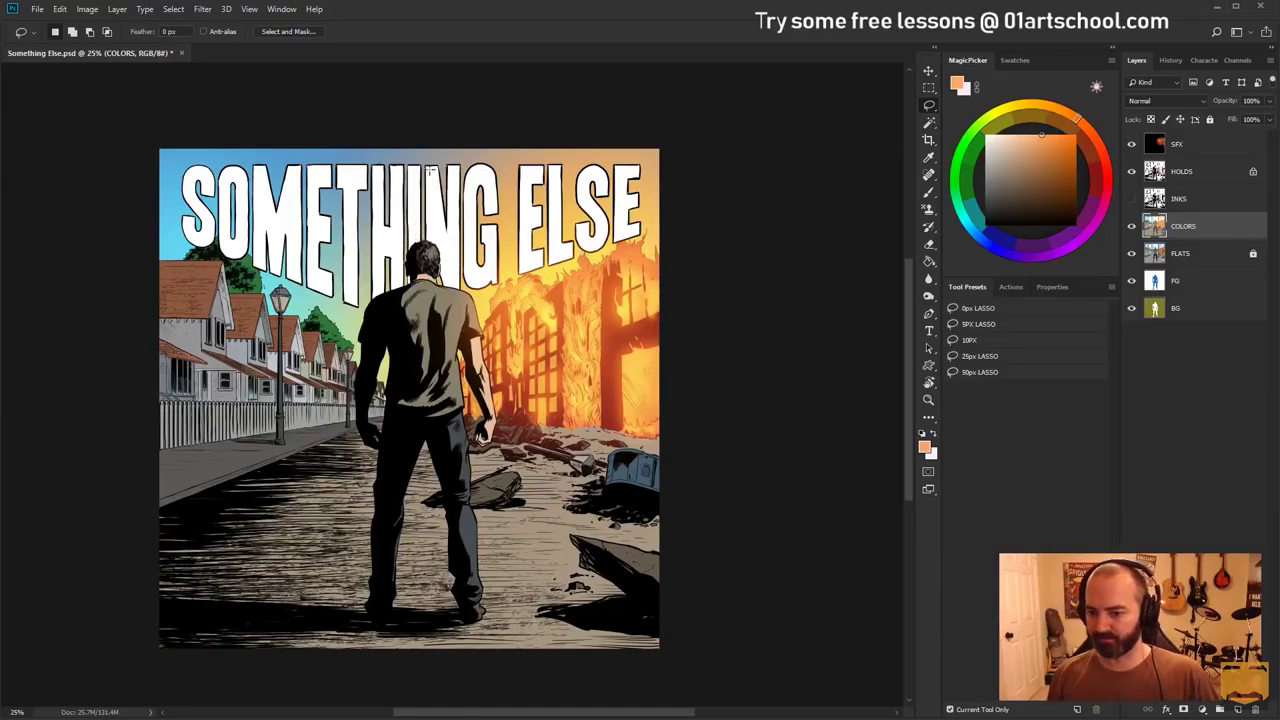
key("w")
left_click(553, 461)
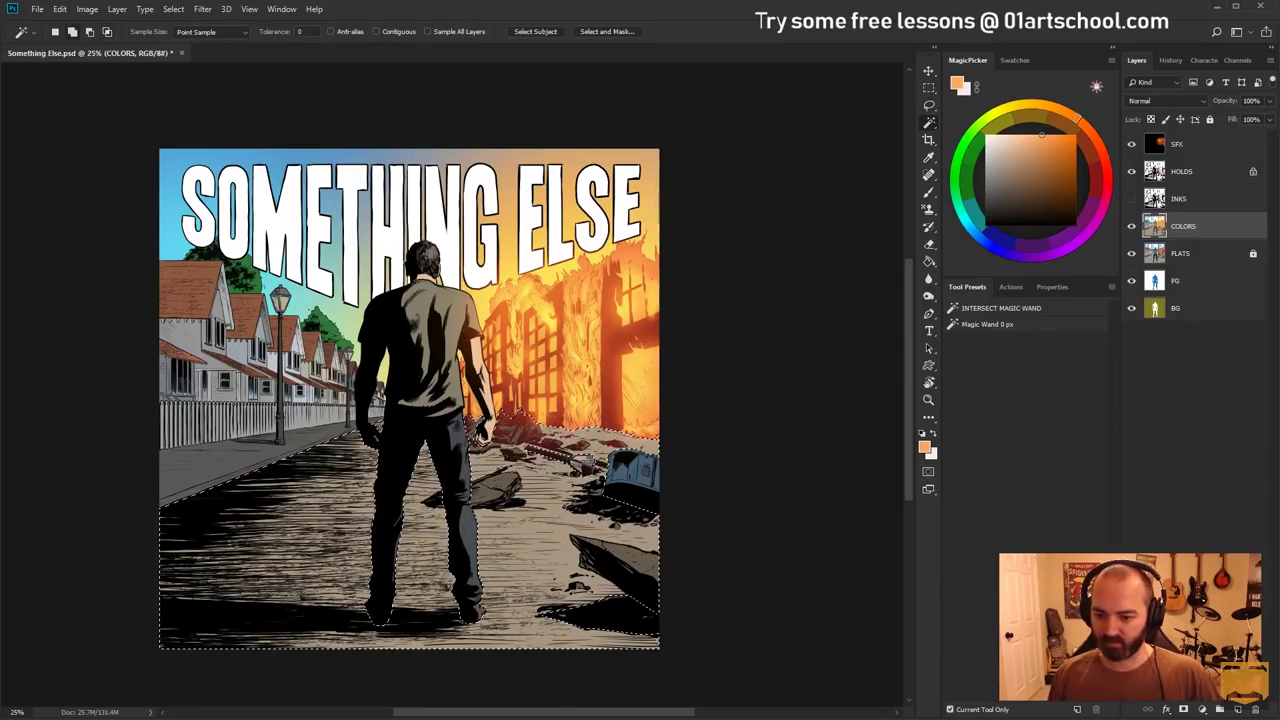
left_click(555, 456)
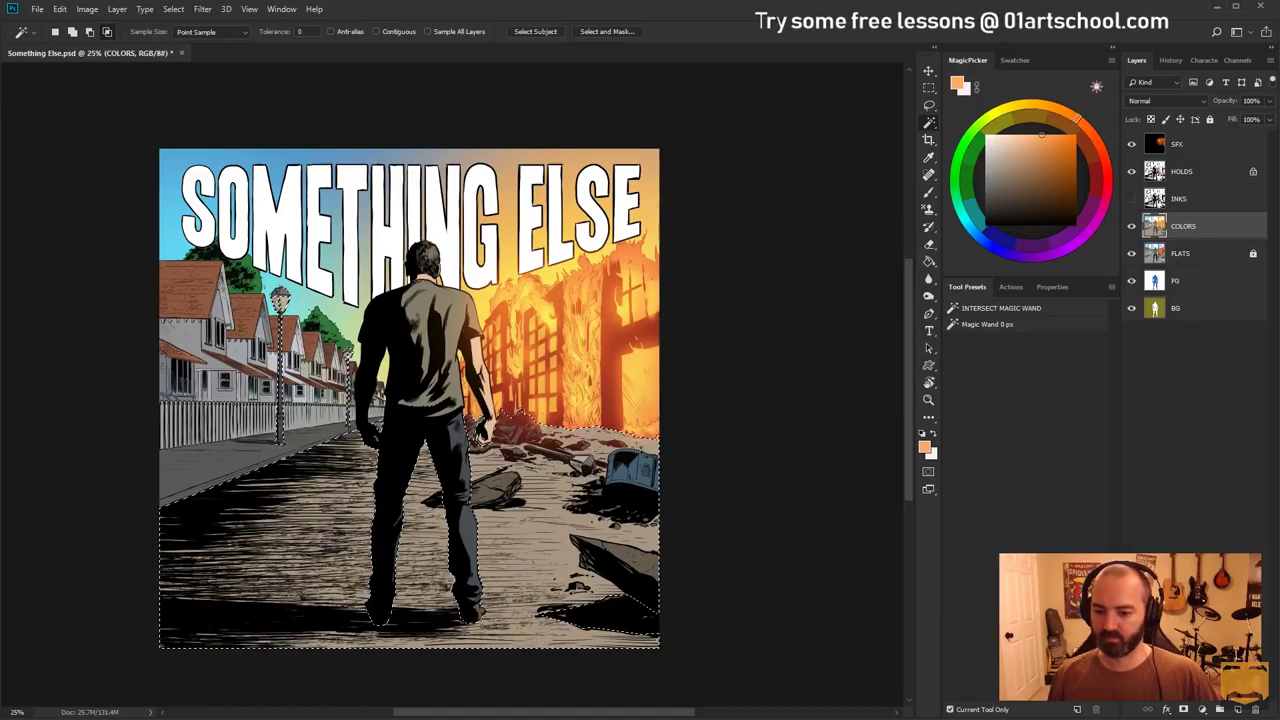
key("q")
key("q")
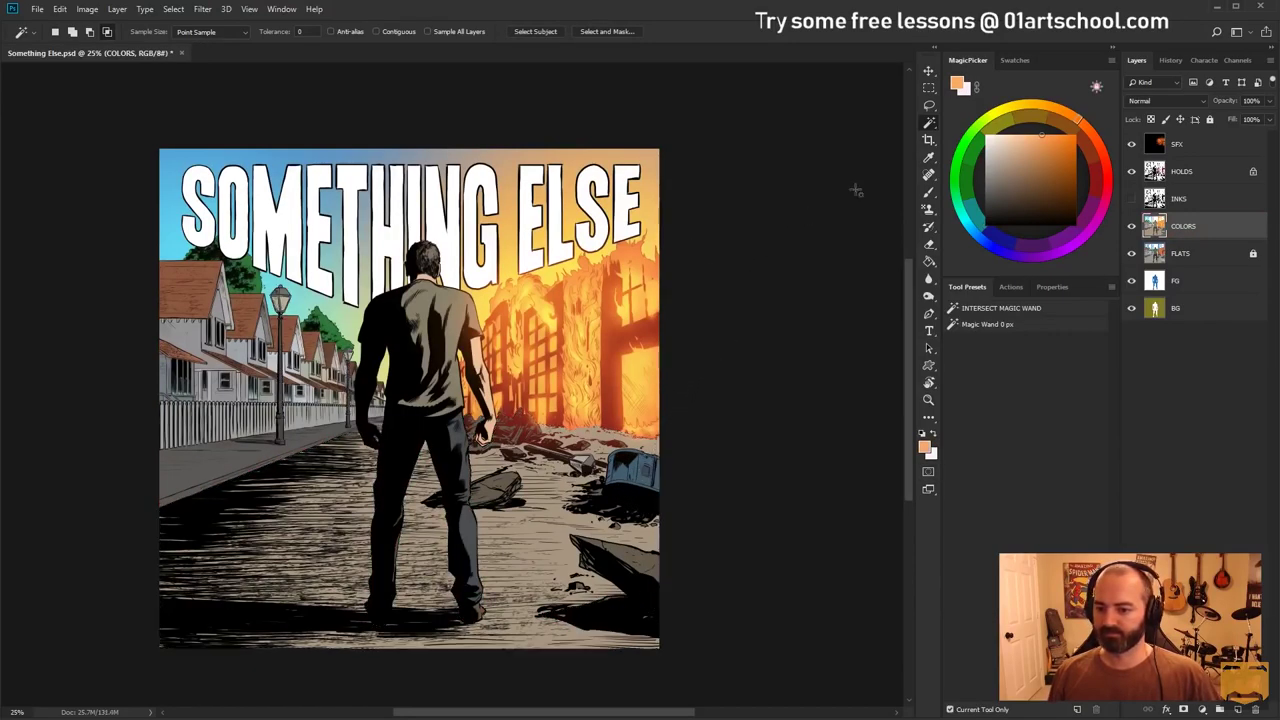
Paint light orange firelight over the selected ground, rubble and container with a very large "1 - MARTE" Hard Light brush
key("b")
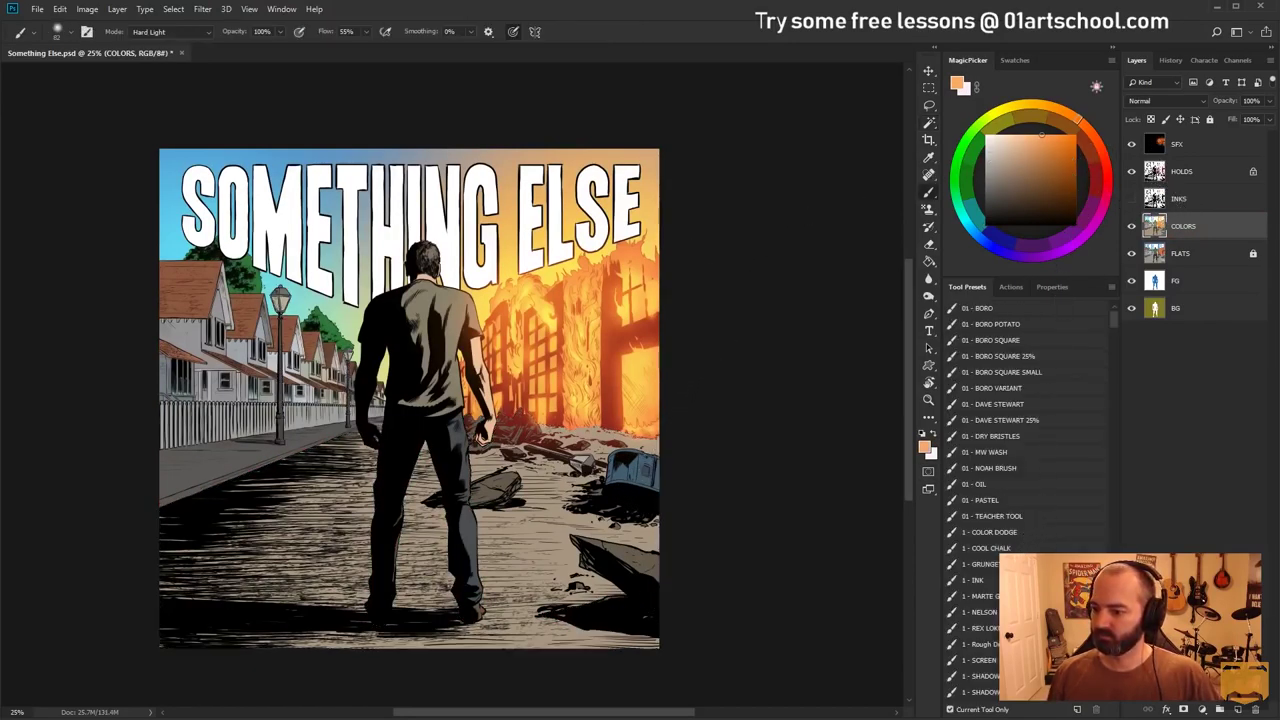
left_click(1010, 596)
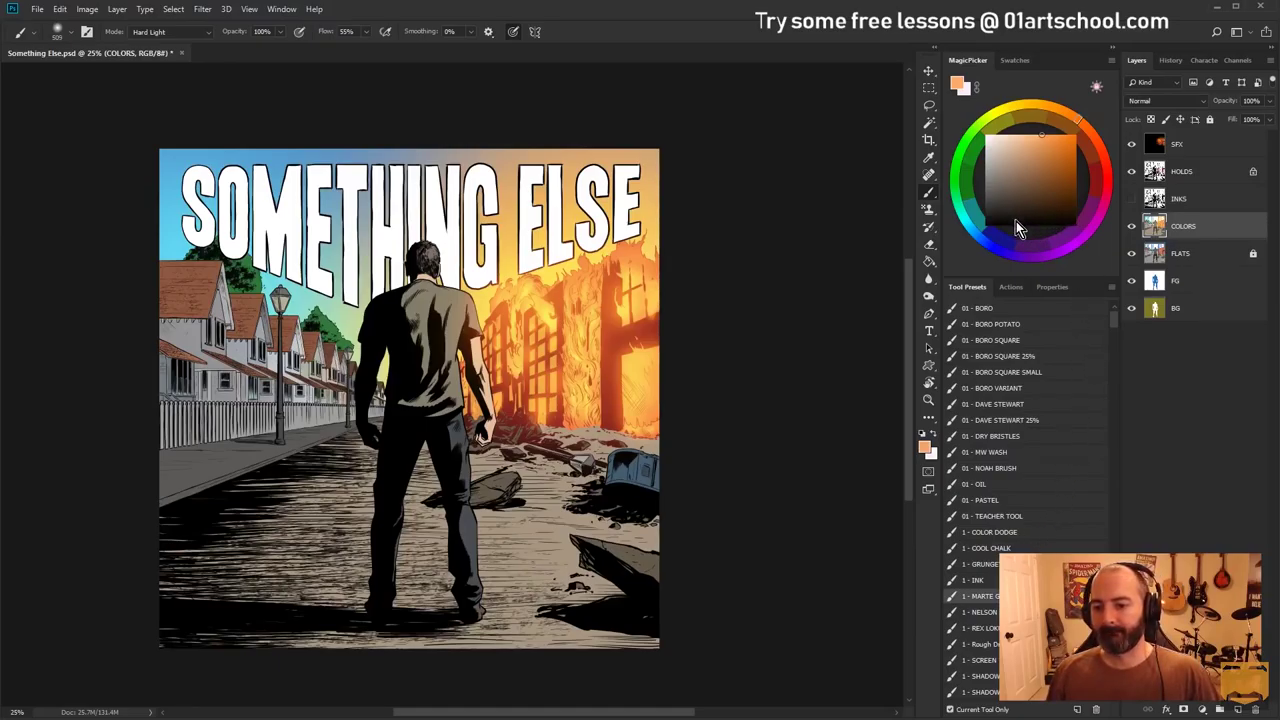
mouse_move(540, 430)
left_mouse_down()
mouse_move(569, 416)
mouse_move(658, 430)
left_mouse_up()
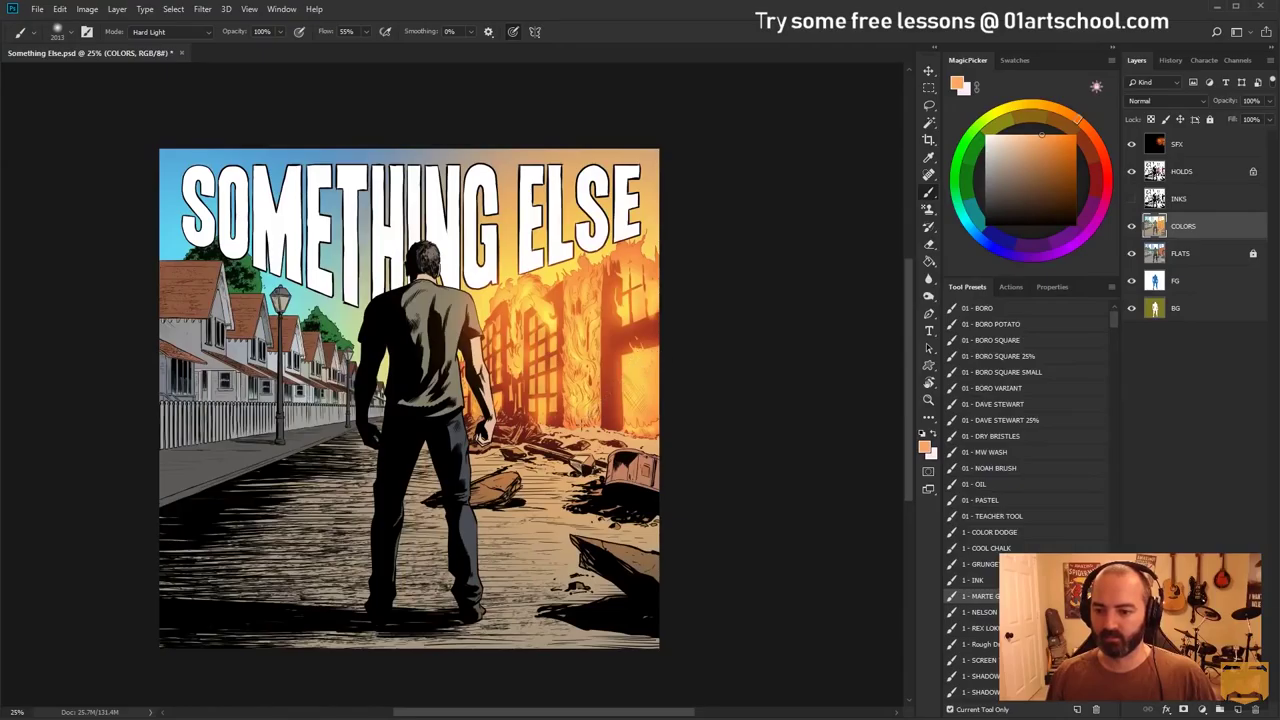
left_click_drag(565, 442, 539, 464)
left_click_drag(672, 425, 602, 421)
left_click_drag(545, 437, 519, 437)
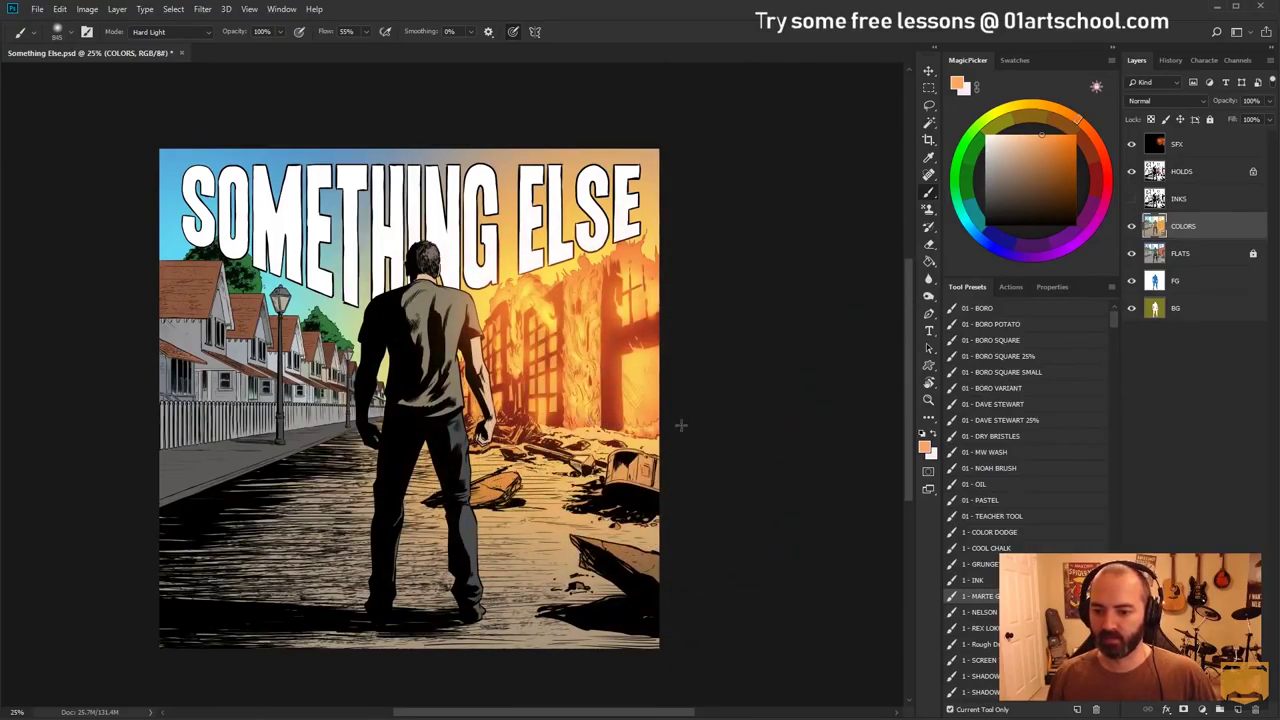
Build up the orange firelight on the COLORS layer across the ground beside the man's legs with a large Hard Light brush
key("l")
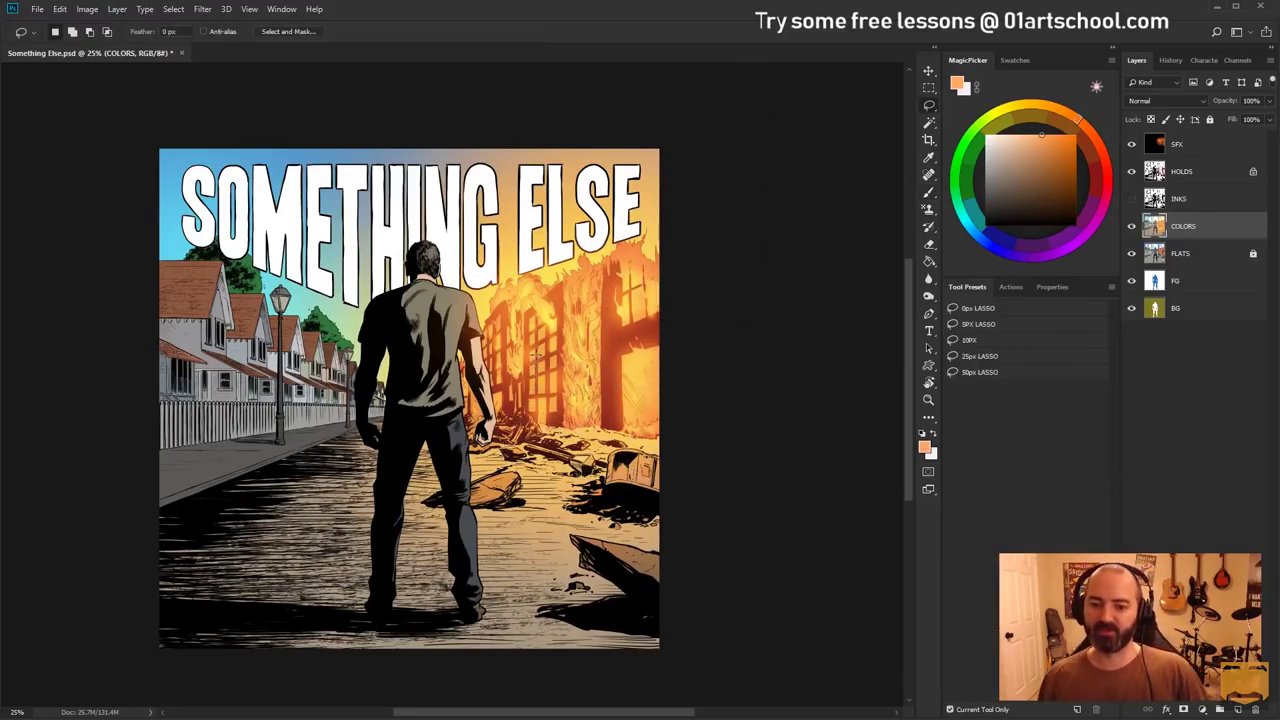
left_click(1214, 254)
key("w")
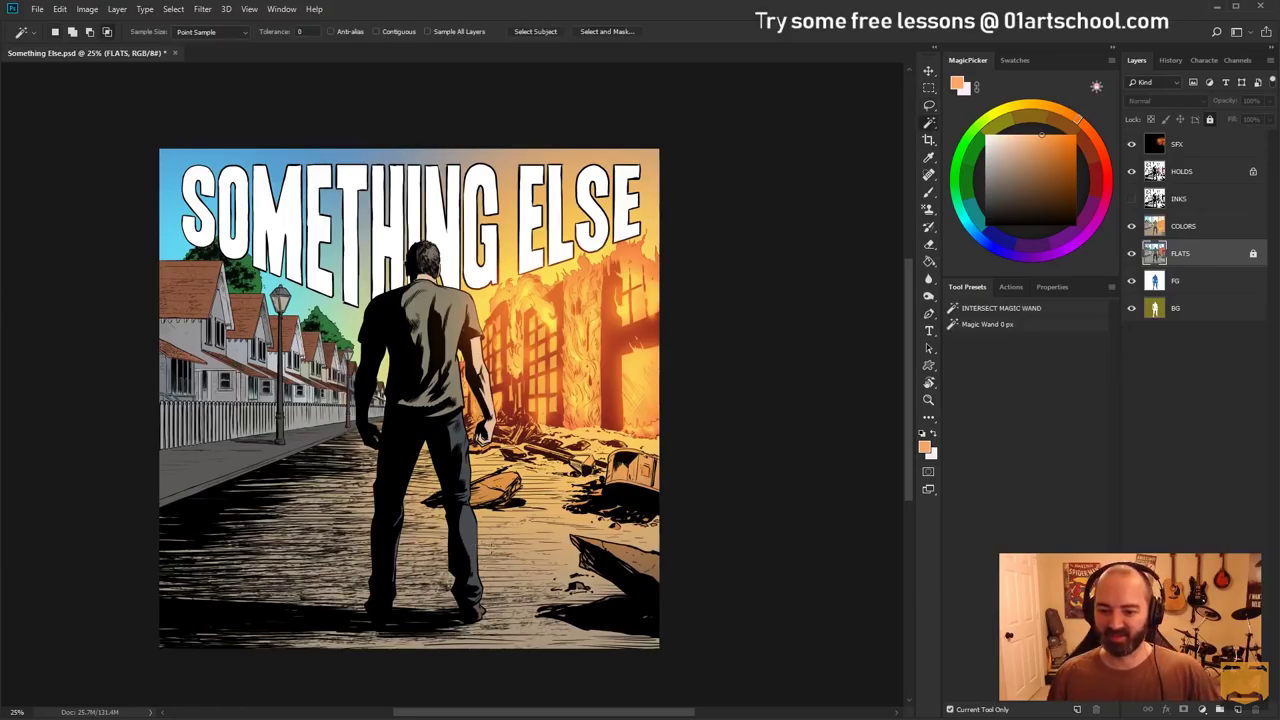
left_click(1168, 228)
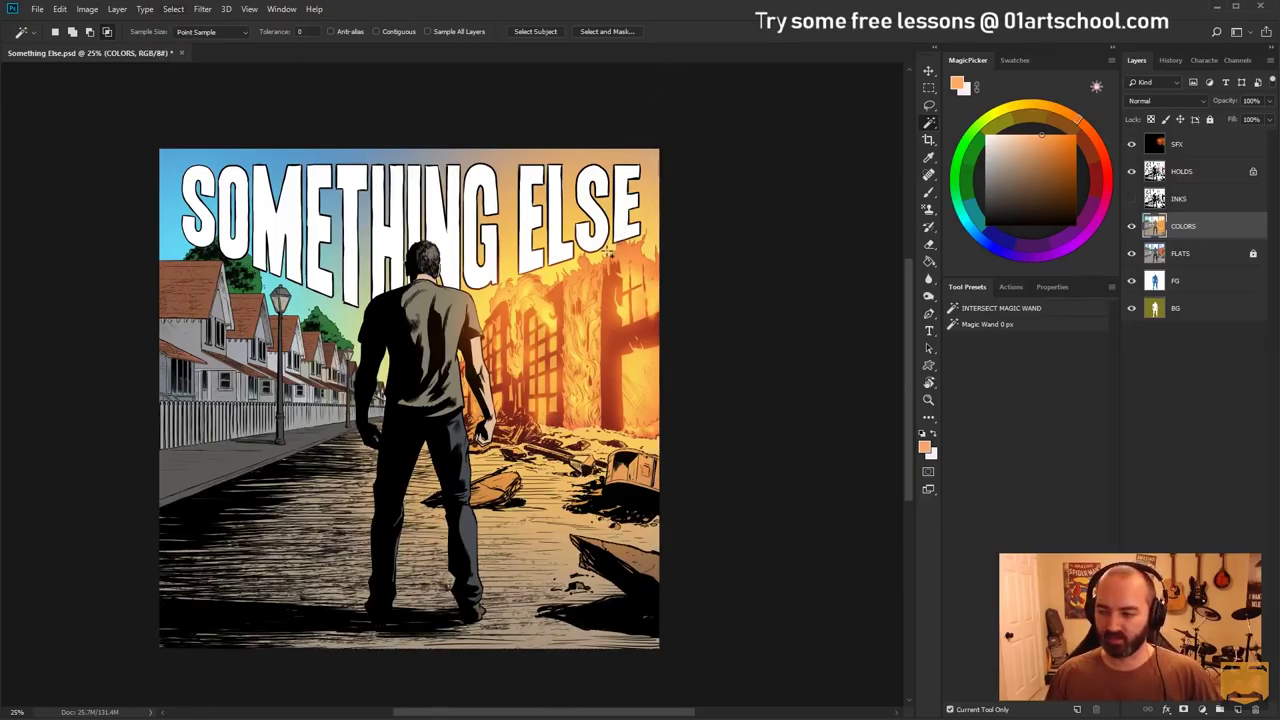
key("b")
mouse_move(497, 402)
left_mouse_down()
mouse_move(547, 411)
mouse_move(530, 430)
mouse_move(524, 549)
left_mouse_up()
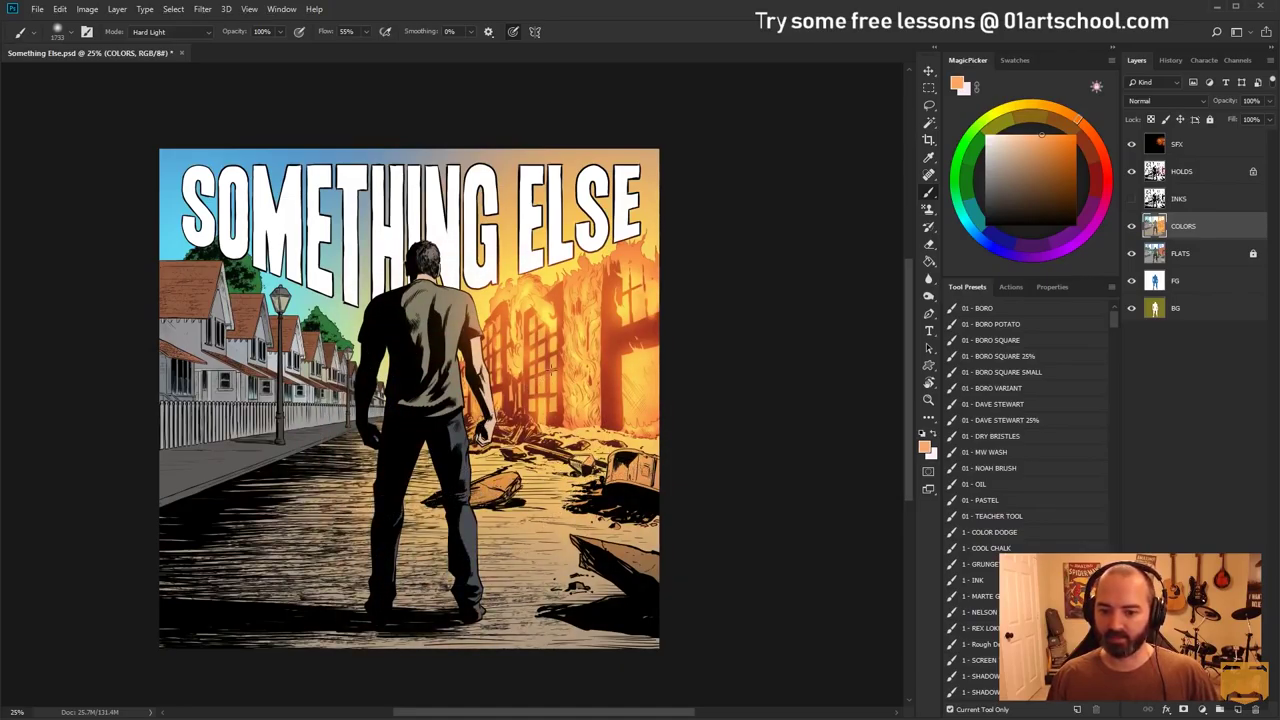
key("l")
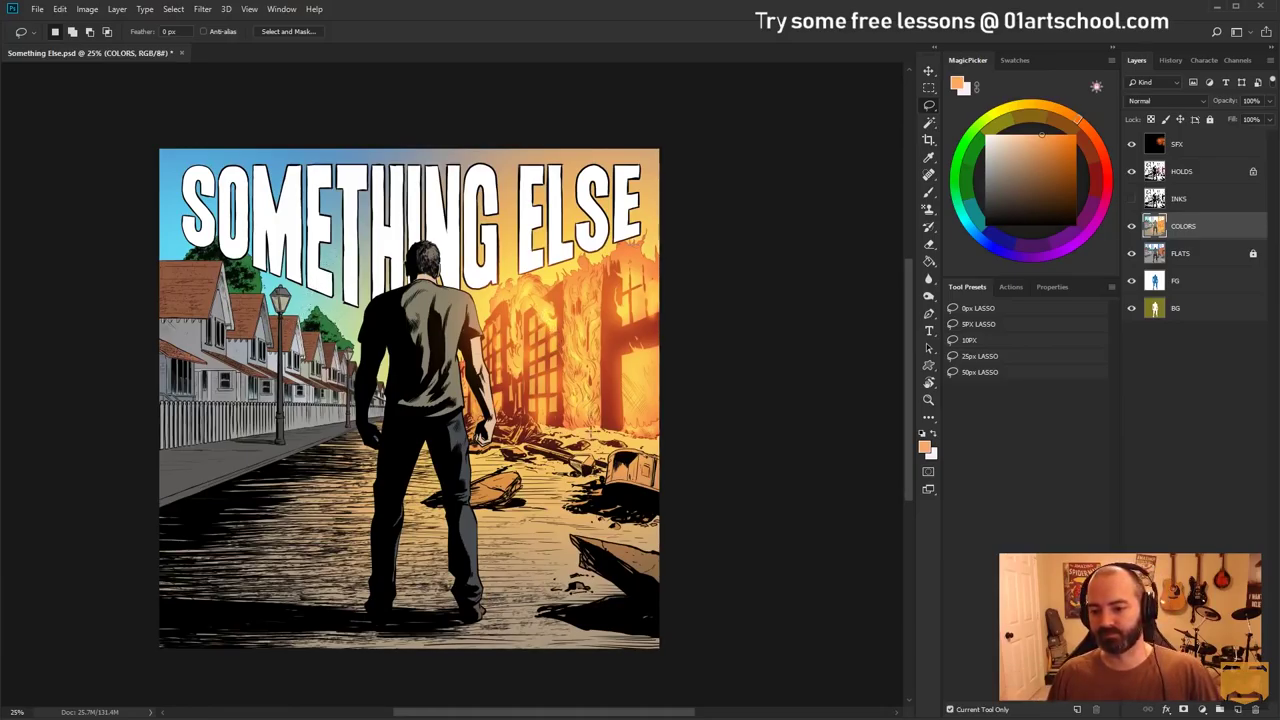
Reduce the brush to a small size and paint orange highlights along the container's upper rim, side edges and lower lip
key("ctrl+plus")
key("ctrl+plus")
key("ctrl+plus")
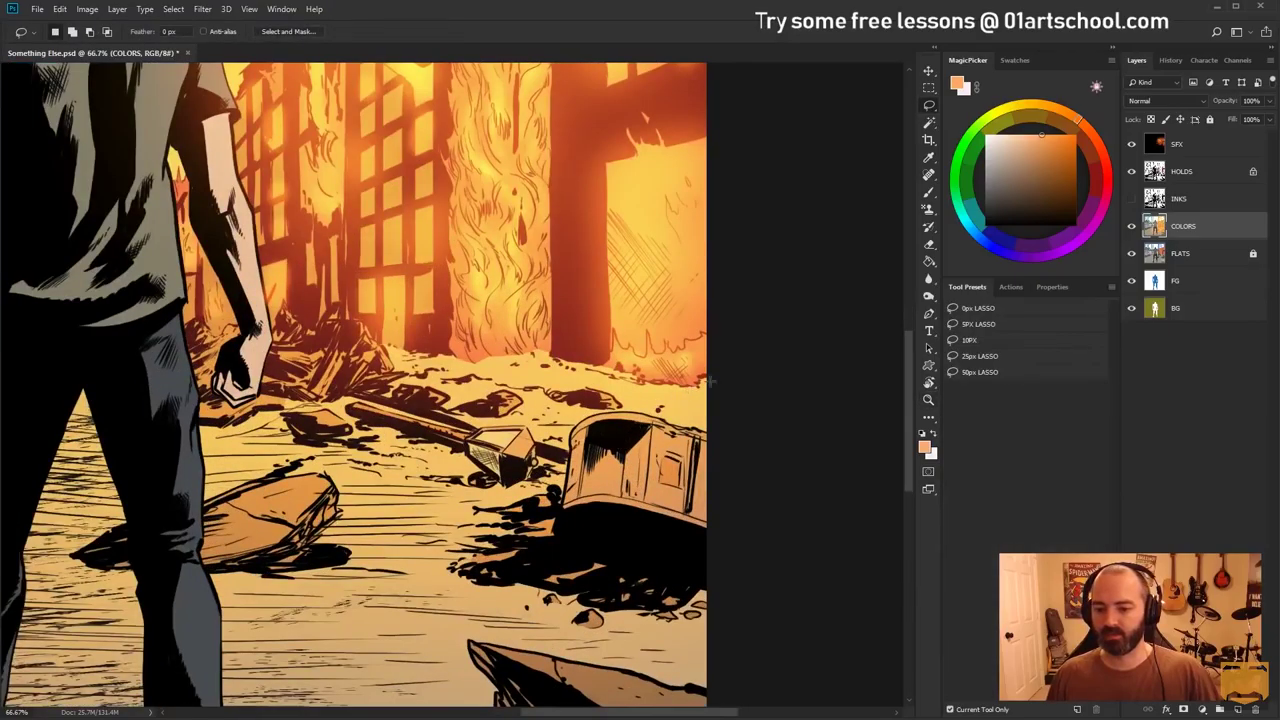
left_click(929, 400)
left_click(640, 478)
left_click(646, 482)
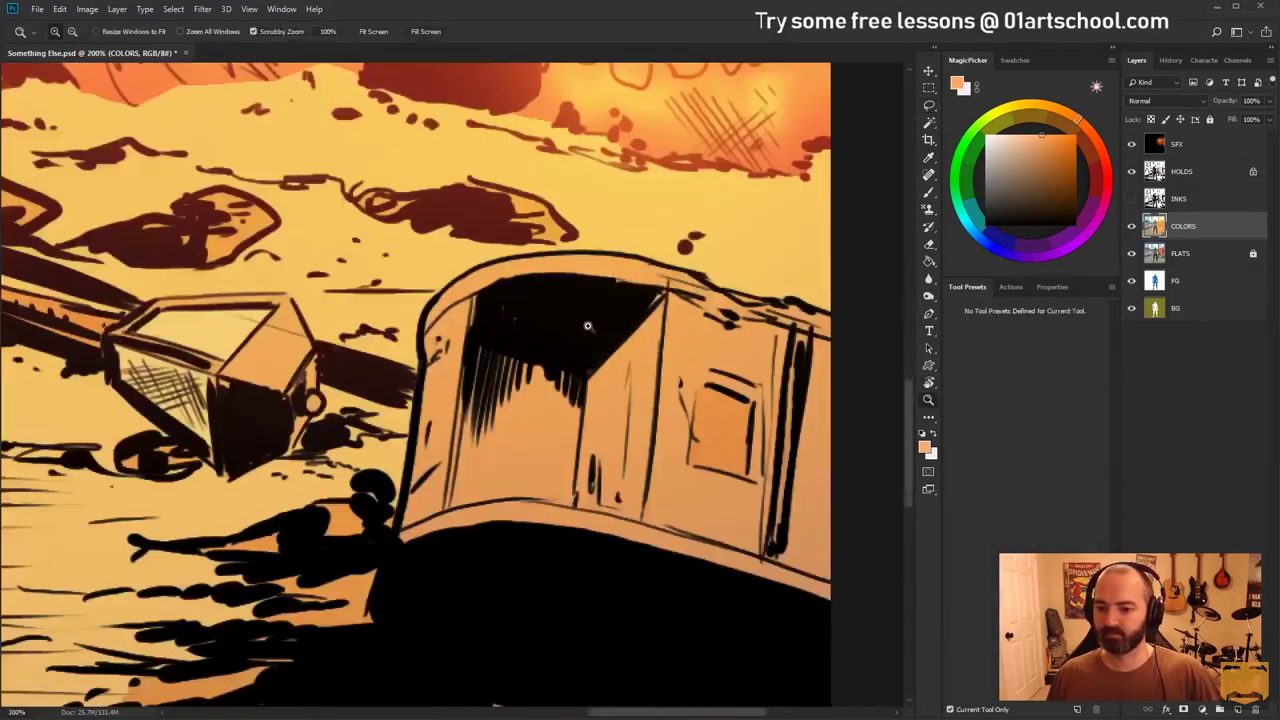
key("b")
left_click_drag(590, 262, 584, 215)
right_click(615, 227)
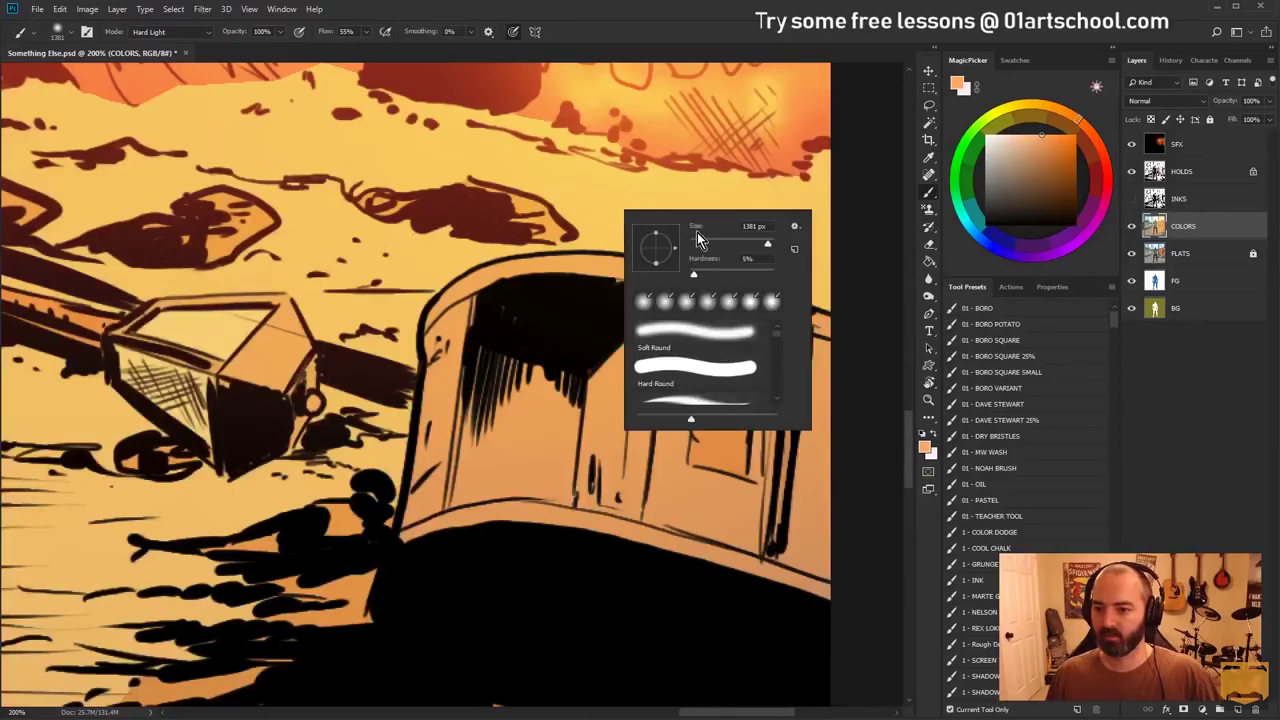
left_click(562, 231)
mouse_move(587, 261)
left_mouse_down()
mouse_move(573, 273)
mouse_move(628, 270)
mouse_move(835, 332)
left_mouse_up()
mouse_move(453, 335)
left_mouse_down()
mouse_move(428, 506)
mouse_move(580, 500)
left_mouse_up()
Pick a paler orange and add brighter highlights to the middle of the container's upper rim and lower lip
left_click_drag(1046, 127, 1020, 133)
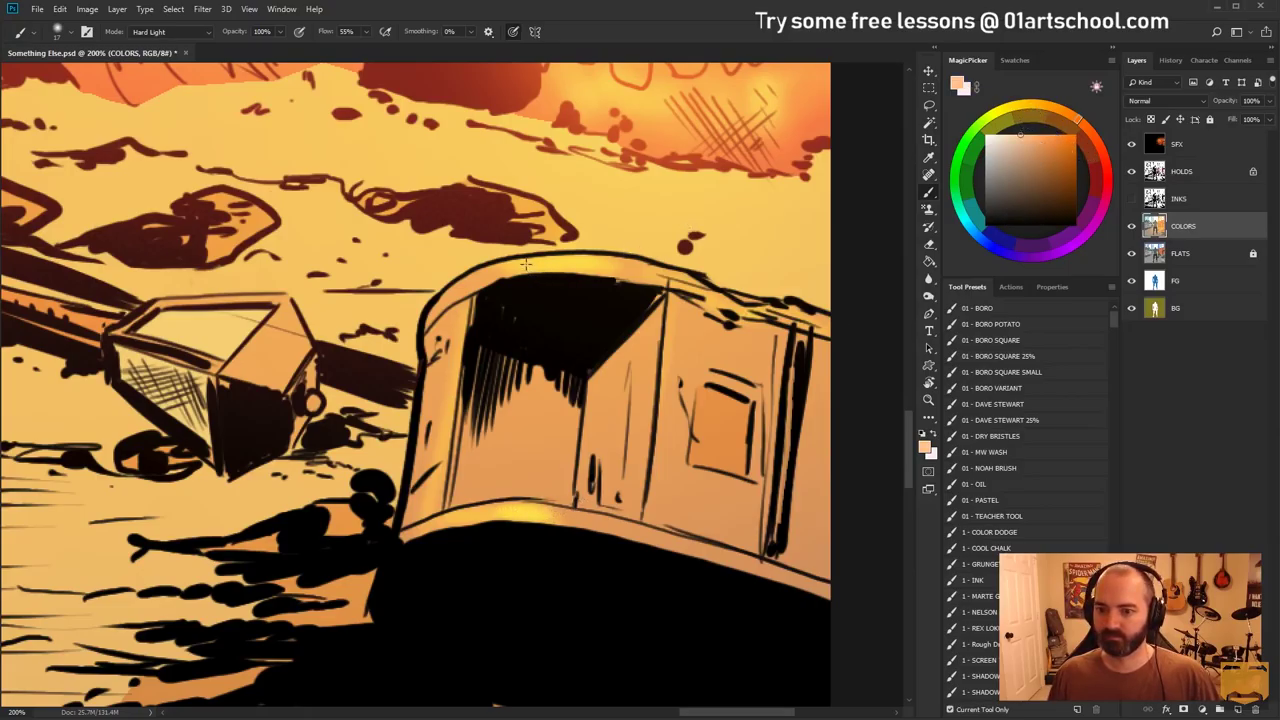
mouse_move(526, 264)
left_mouse_down()
mouse_move(586, 262)
mouse_move(555, 265)
left_mouse_up()
left_click_drag(491, 535, 549, 514)
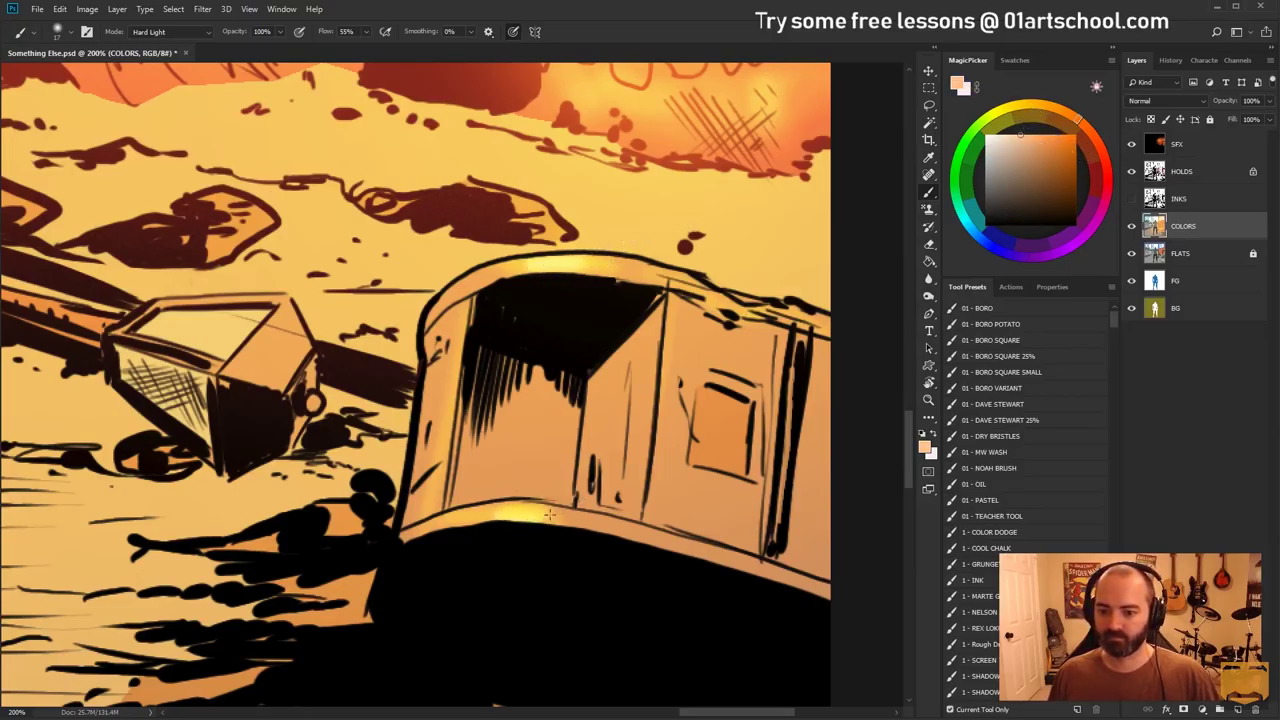
Select the upper side facet of the angular block beside the container from FLATS and paint a pale orange highlight over it on COLORS
key("w")
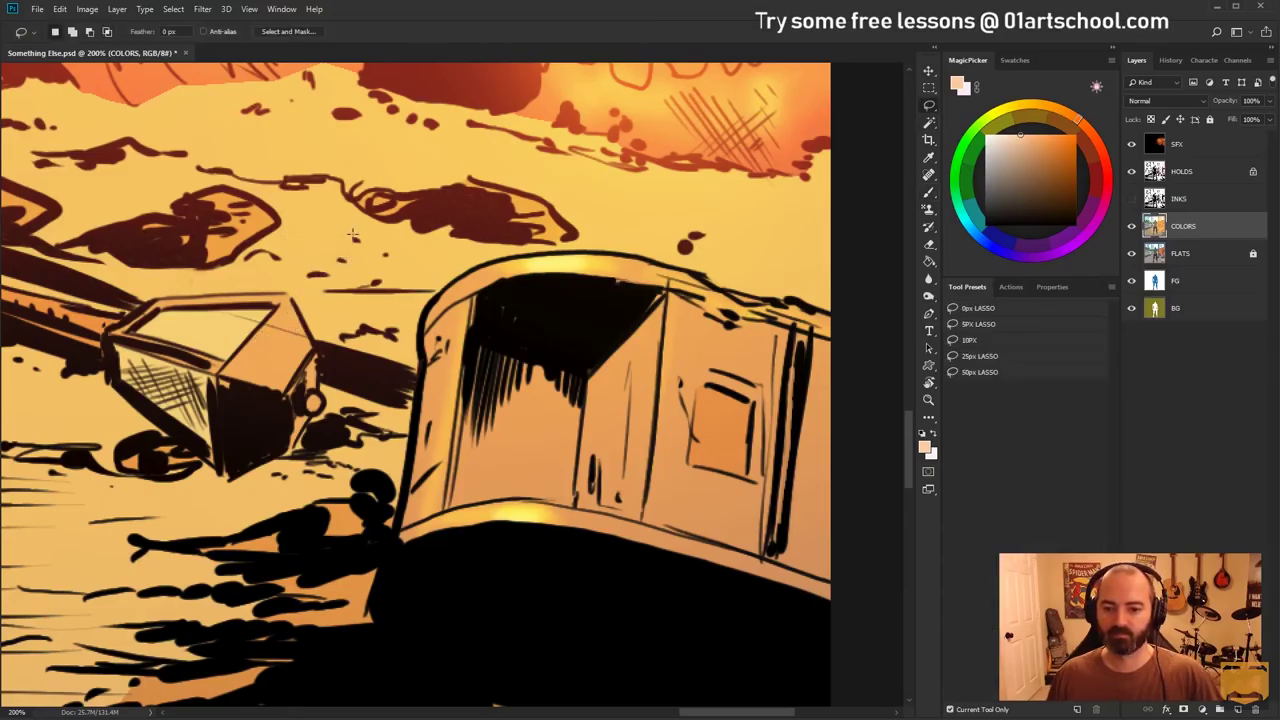
left_click(231, 326)
key("ctrl+d")
left_click(274, 356)
key("l")
left_click(1178, 258)
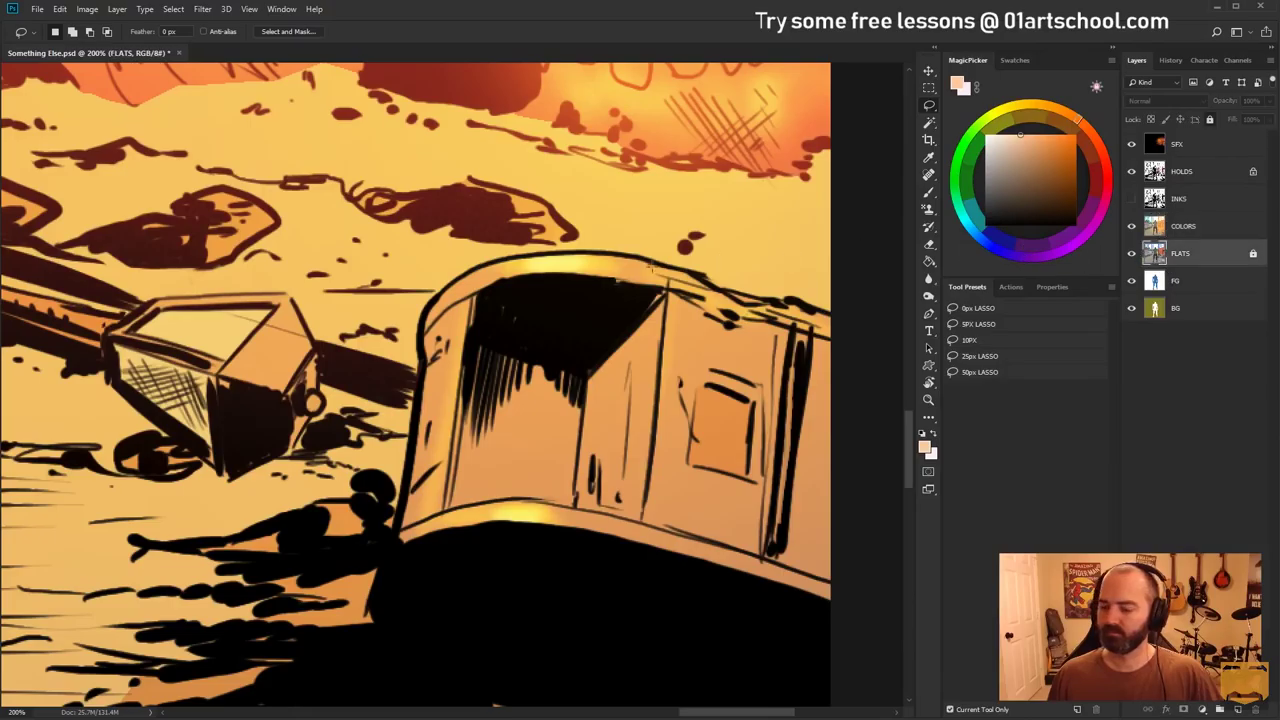
key("w")
left_click(285, 340)
key("ctrl+h")
left_click(1154, 227)
key("b")
right_click(256, 268, "alt")
mouse_move(268, 349)
left_mouse_down()
mouse_move(297, 300)
mouse_move(274, 327)
mouse_move(305, 343)
mouse_move(293, 287)
left_mouse_up()
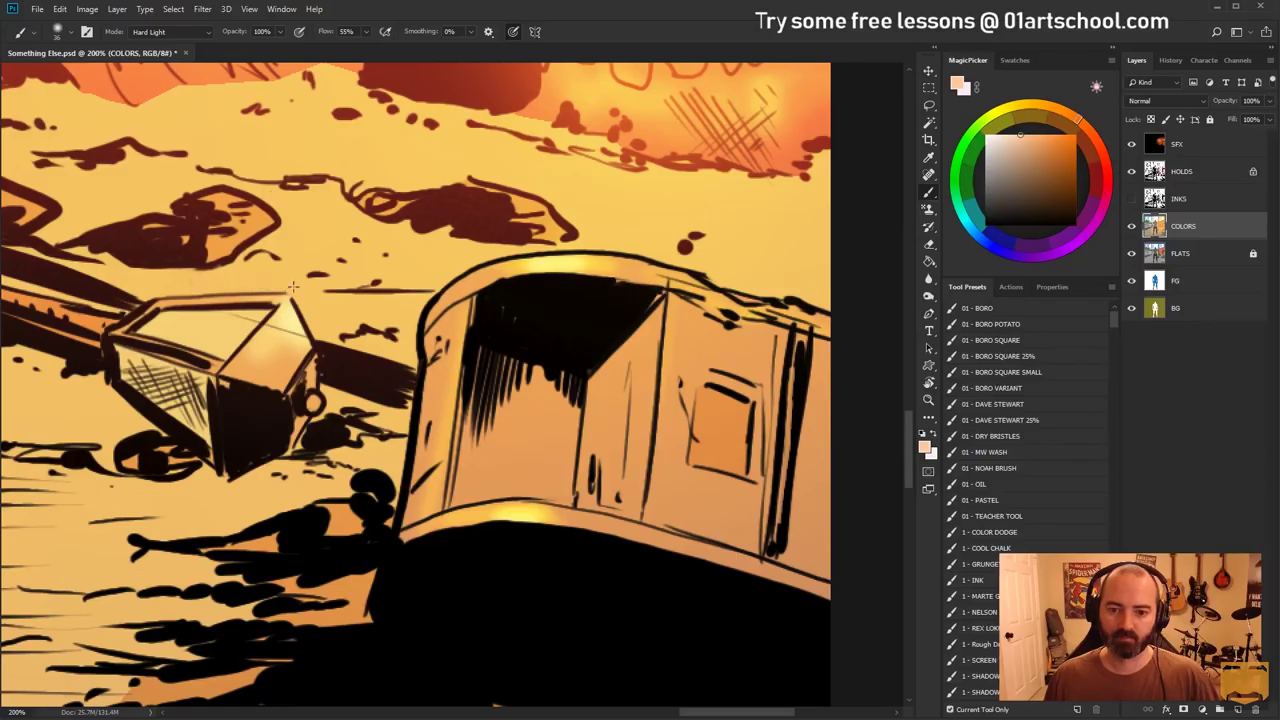
Select the rubble flats and paint light orange firelight on COLORS over the slab beside the man's leg
left_click(928, 400)
left_click(457, 374, "alt")
left_click(457, 374, "alt")
left_click(457, 374, "alt")
left_click(457, 374, "alt")
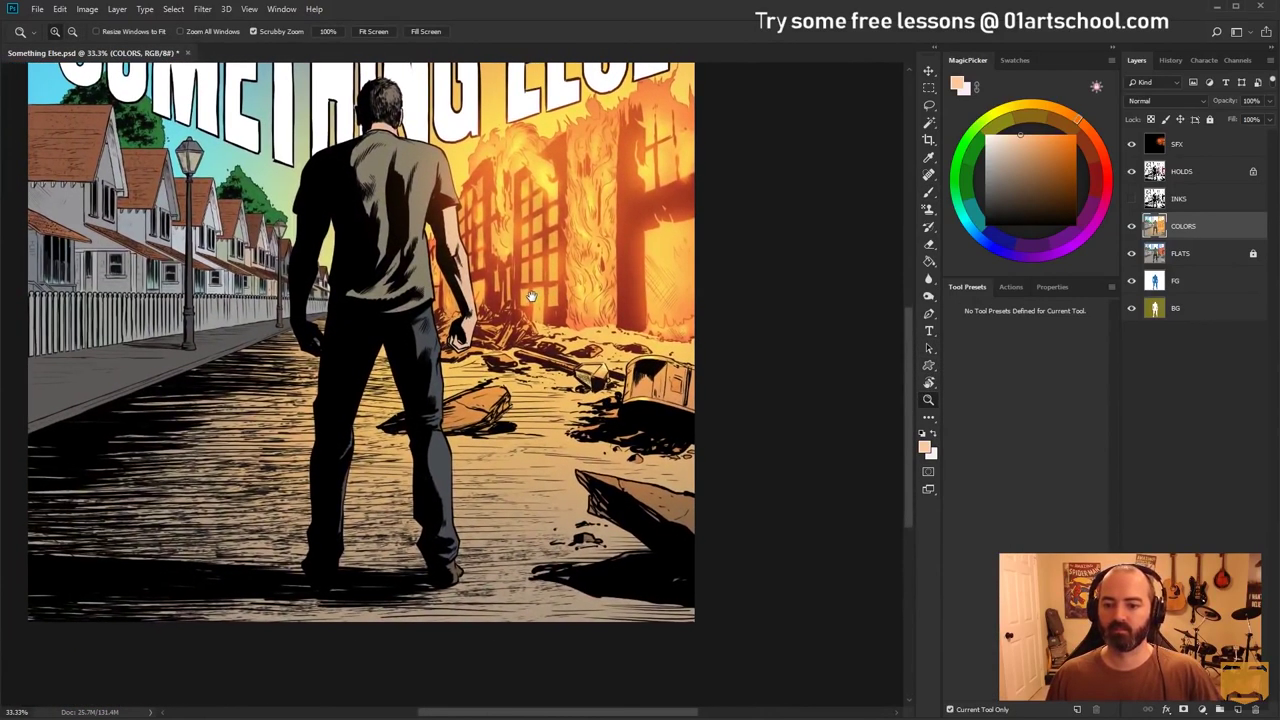
left_click(508, 392)
key("w")
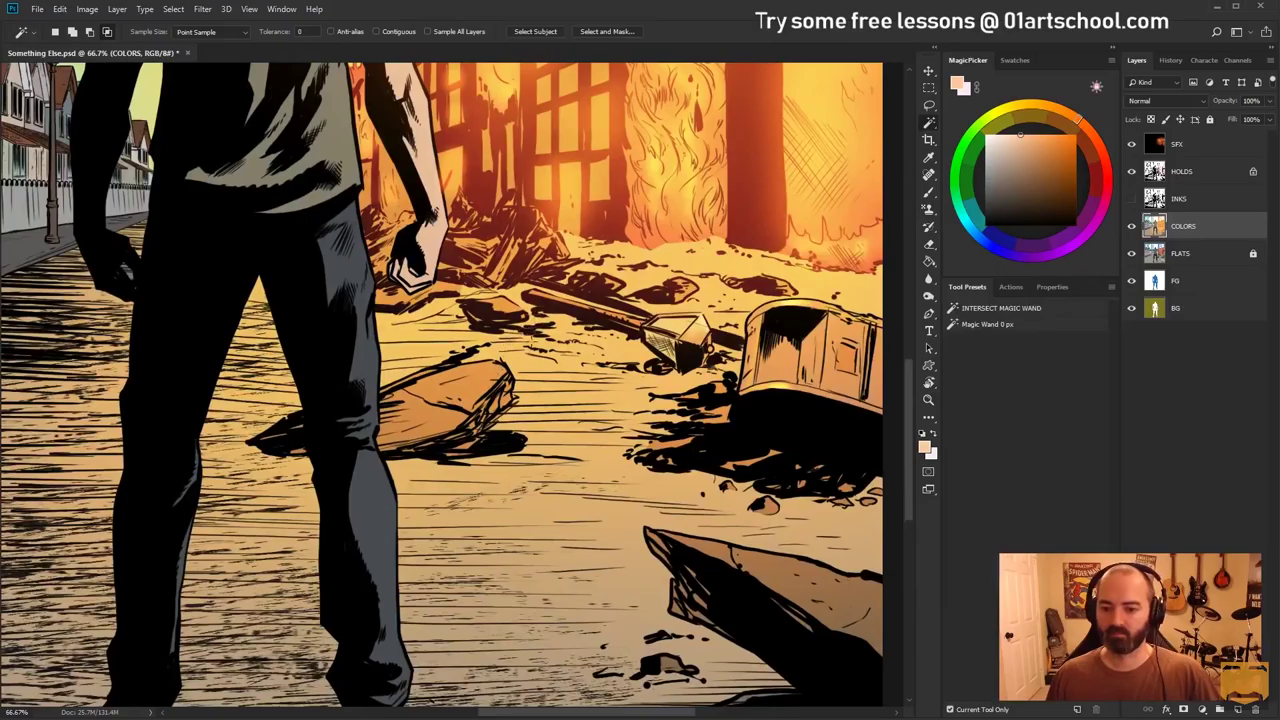
left_click(1196, 258)
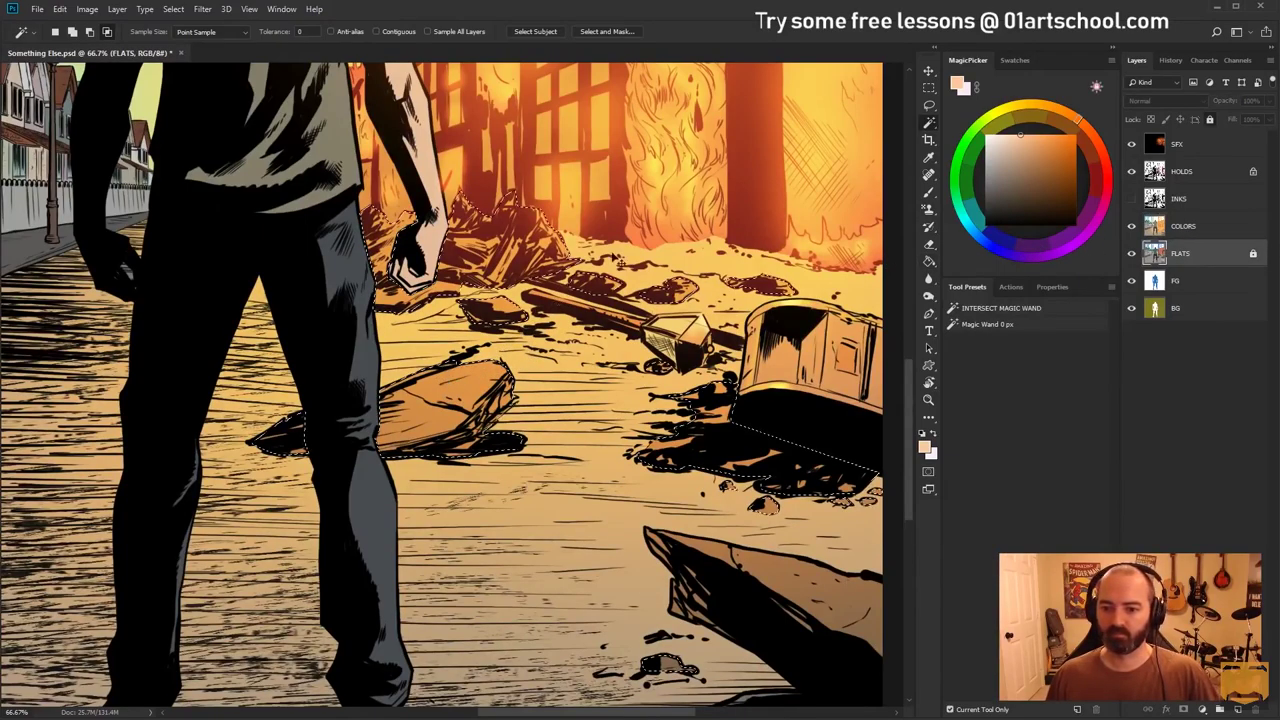
key("b")
left_click(518, 392)
left_click(455, 285)
key("alt+bracketright")
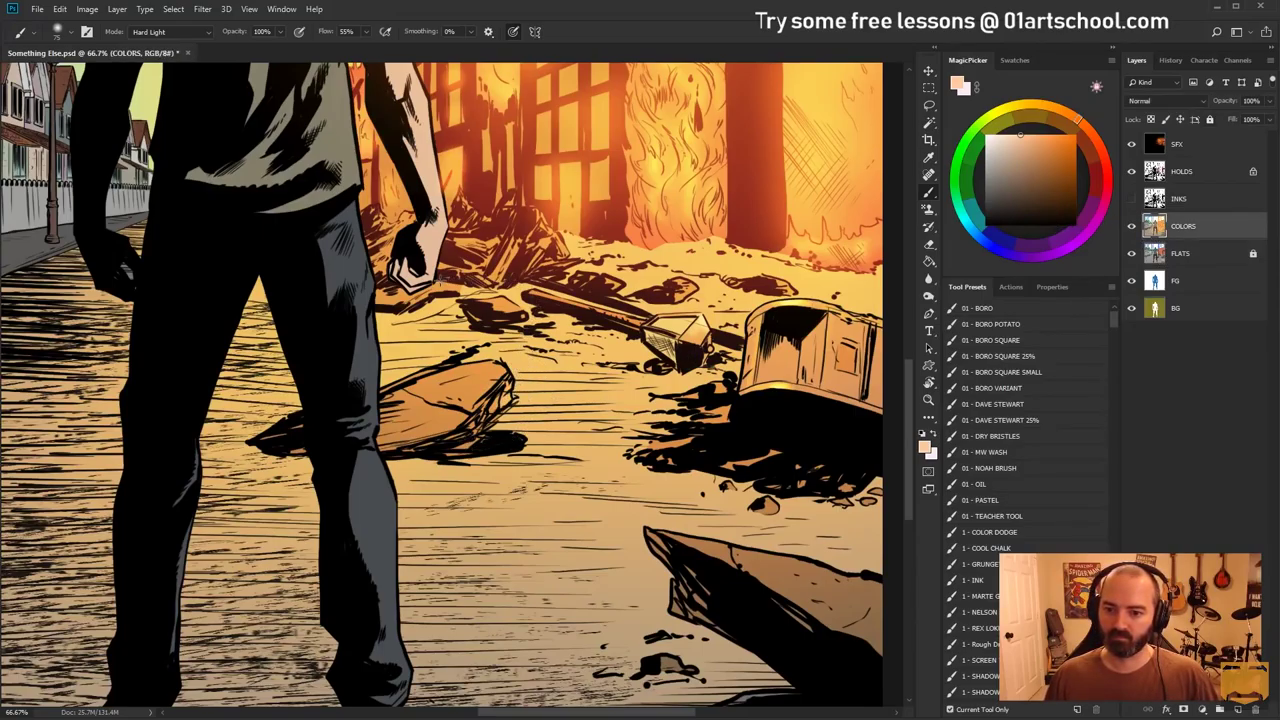
Select the large broken slab below the container from FLATS and paint light orange firelight across its top face on COLORS
left_click_drag(749, 500, 688, 312)
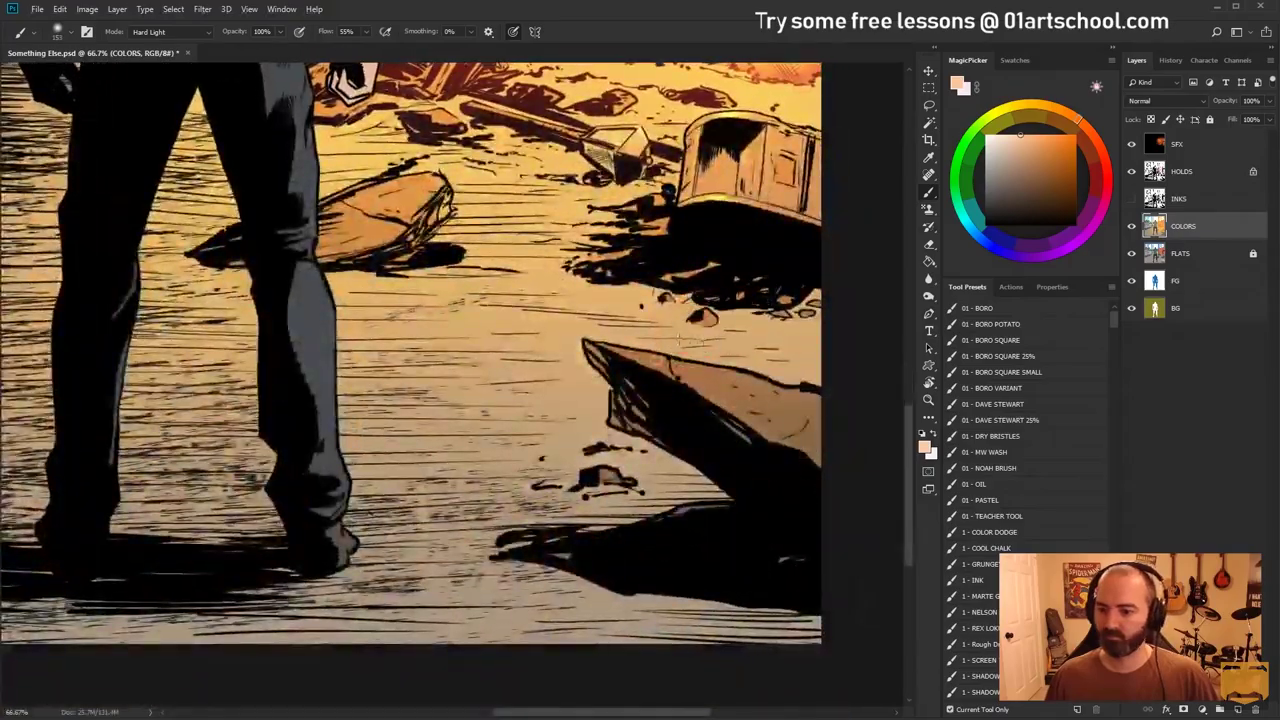
left_click(1212, 262)
key("w")
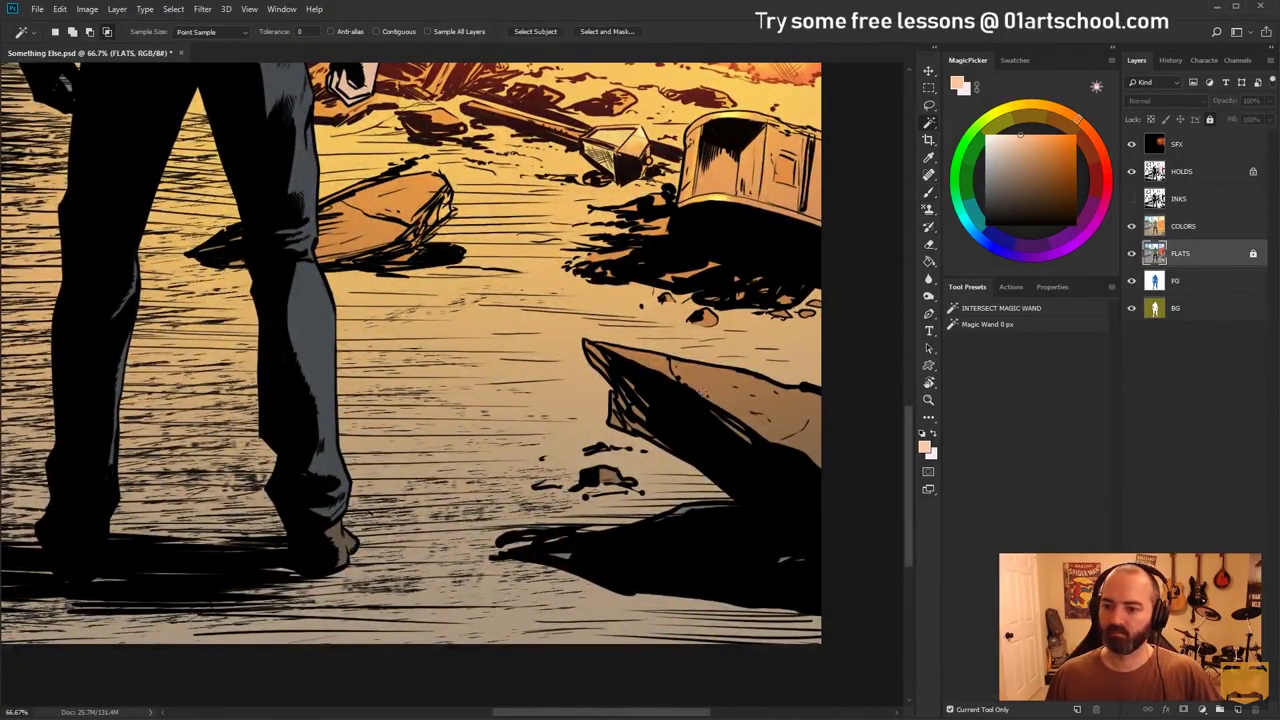
left_click(1190, 228)
key("b")
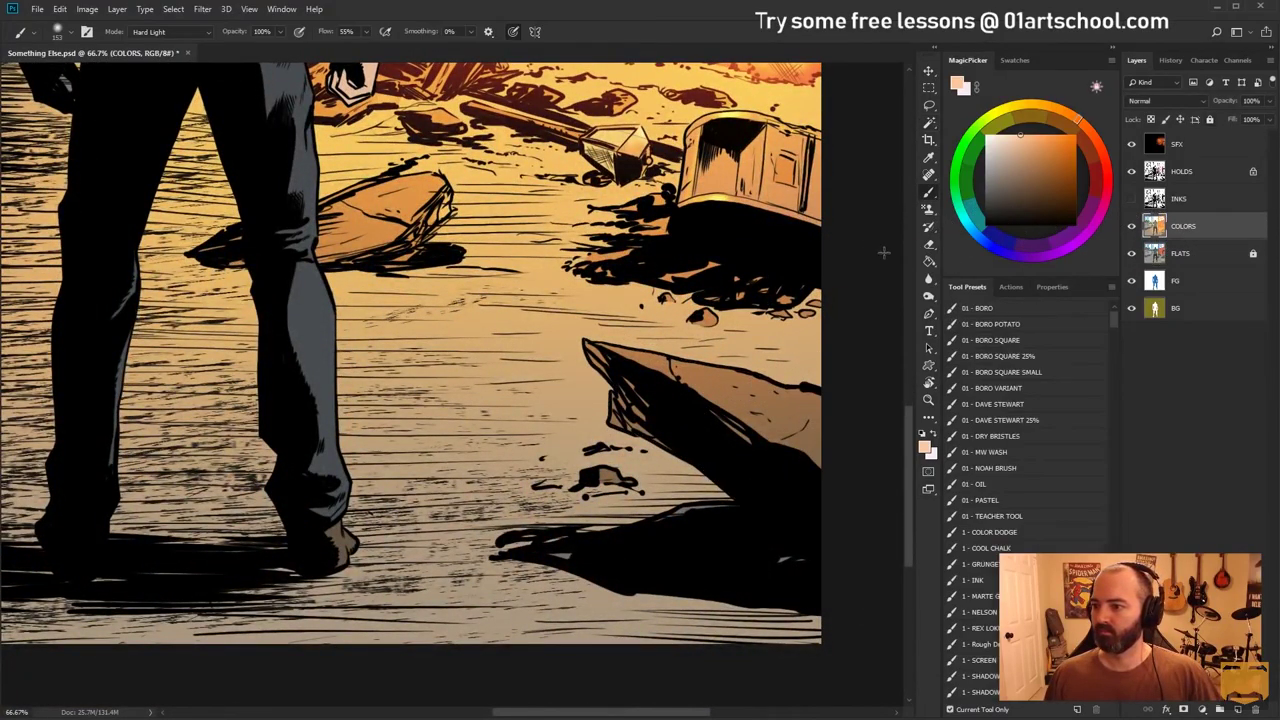
left_click_drag(732, 381, 740, 381)
left_click_drag(623, 345, 831, 437)
left_click_drag(780, 402, 893, 377)
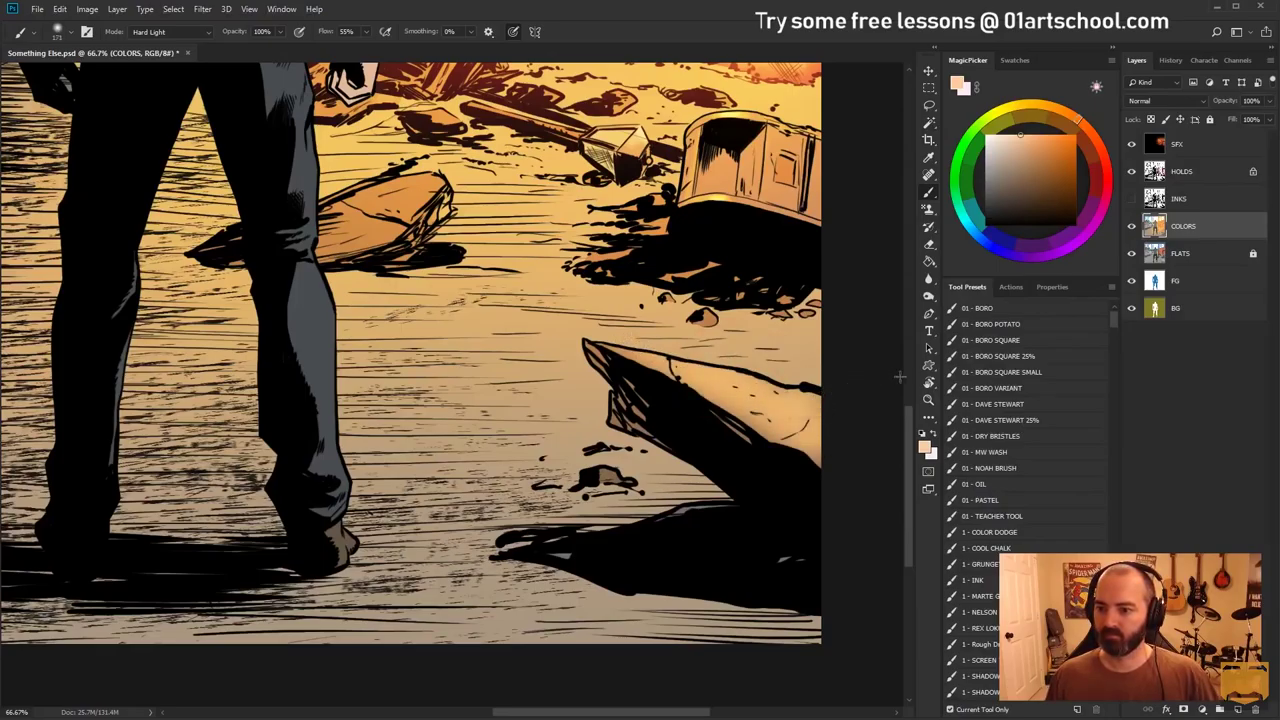
Add a Solid Color fill layer in a light orange directly above the COLORS layer
left_click(928, 402)
left_click(821, 400, "alt")
left_click(821, 400, "alt")
left_click(821, 400, "alt")
left_click_drag(622, 273, 451, 369)
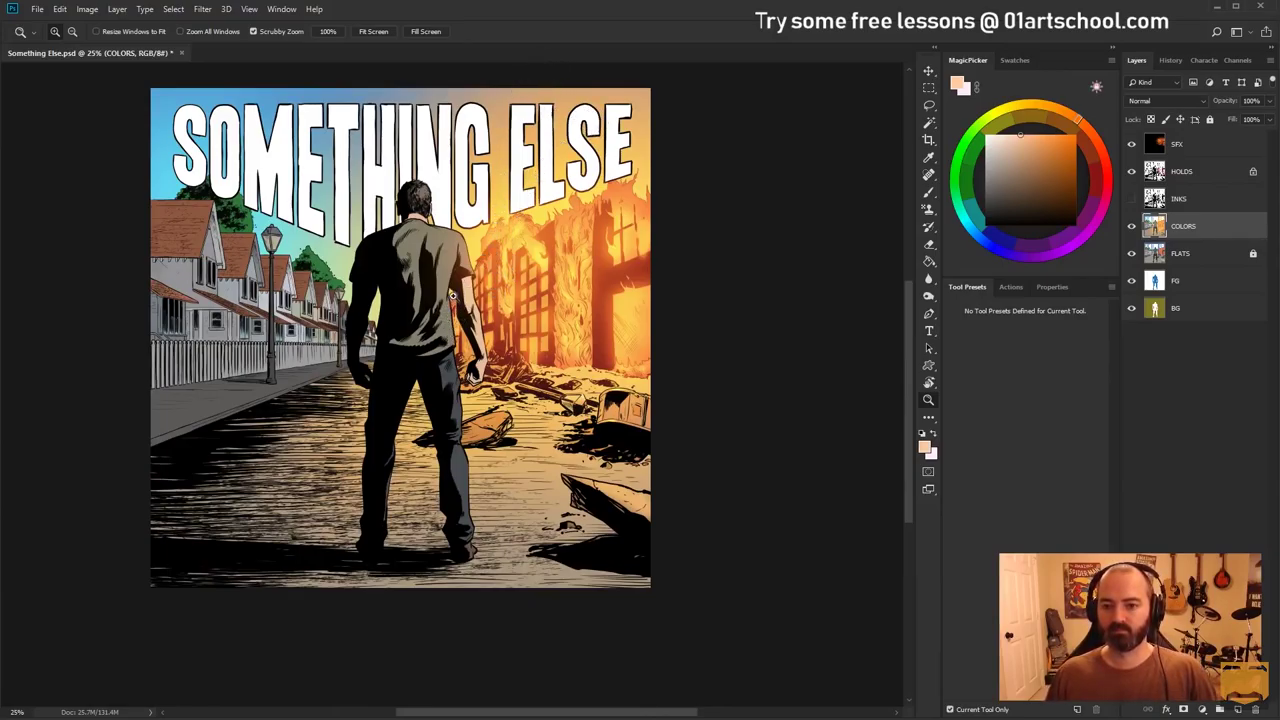
left_click(455, 291)
left_click_drag(461, 267, 424, 336)
left_click(418, 298)
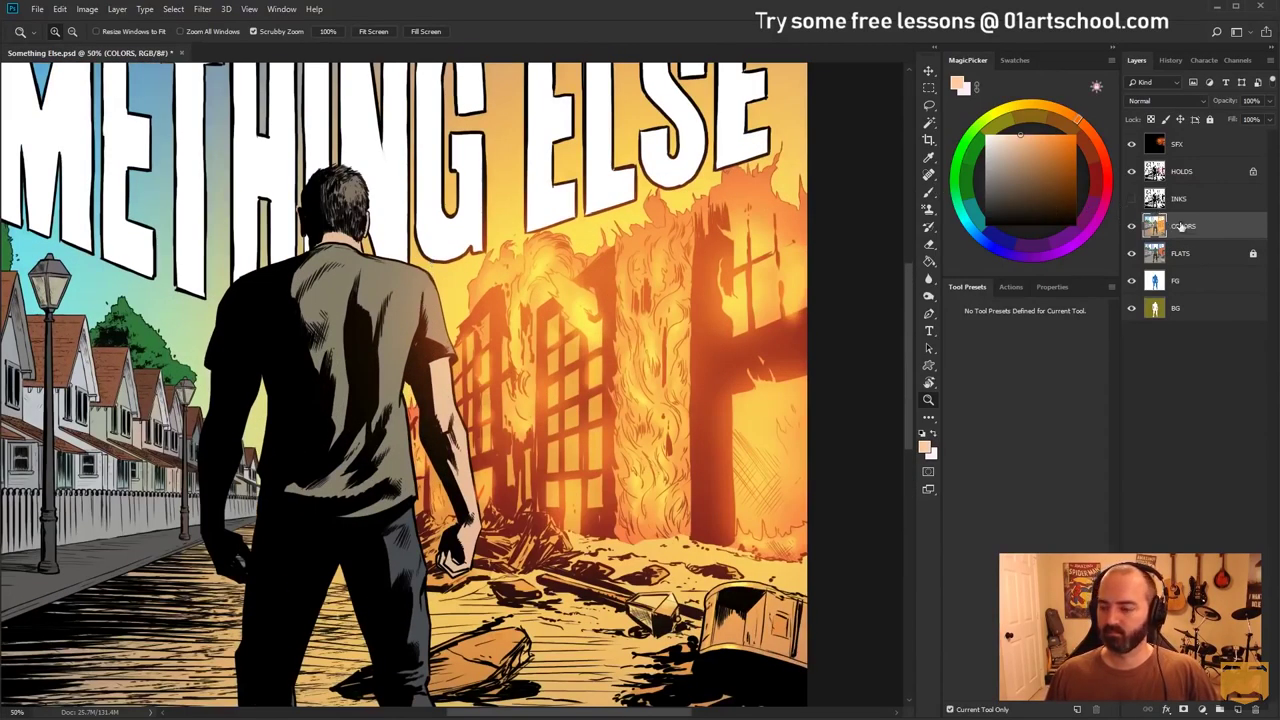
key("l")
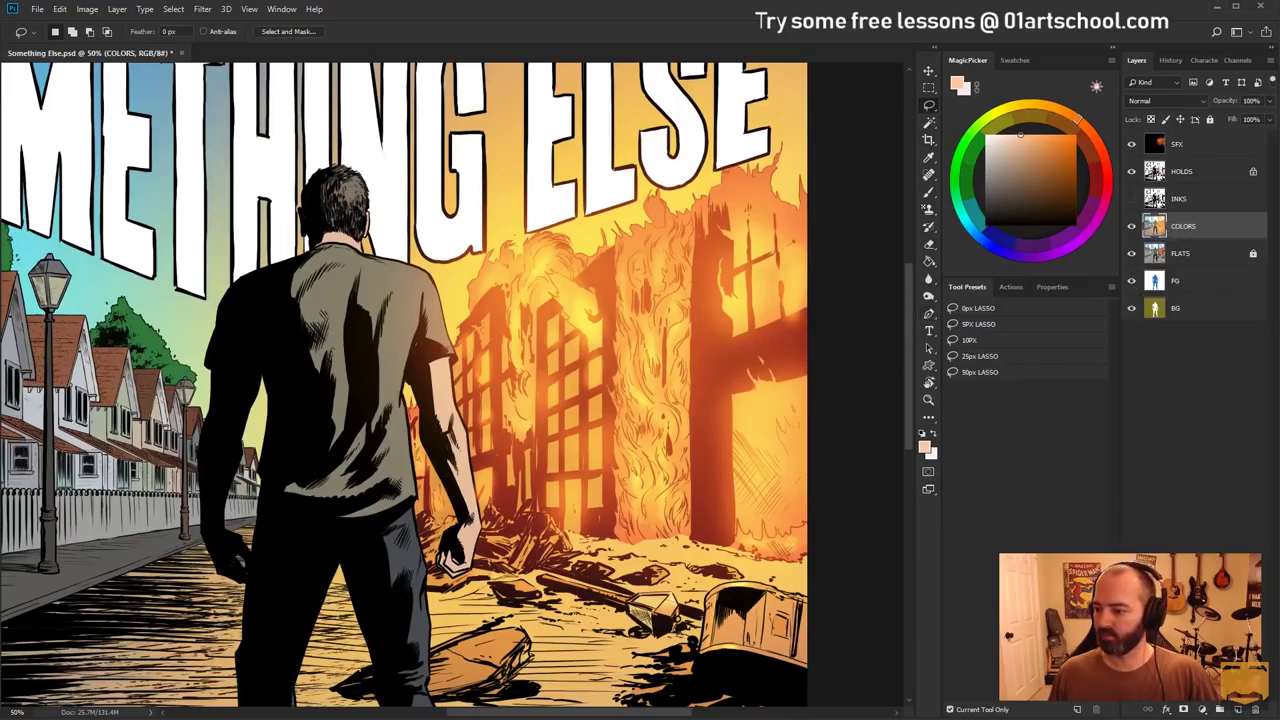
left_click(1207, 707)
left_click(1225, 485)
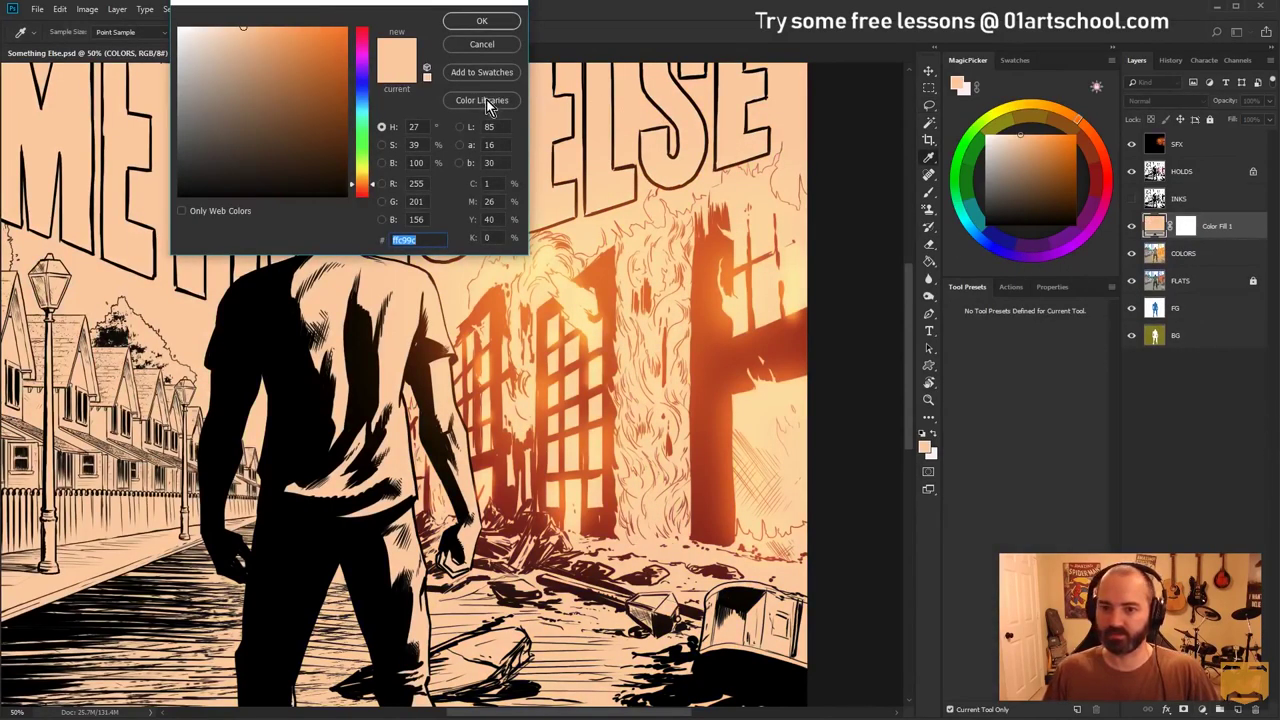
left_click_drag(458, 3, 659, 141)
left_click_drag(502, 190, 466, 144)
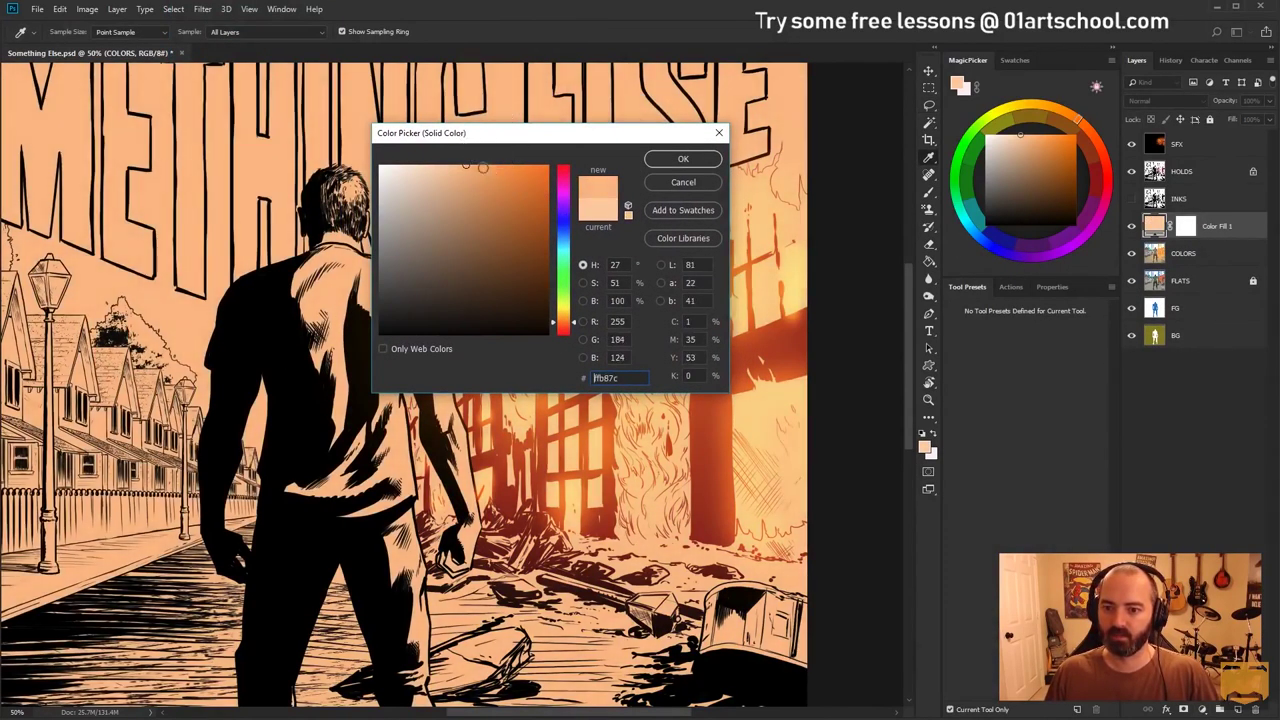
left_click(684, 160)
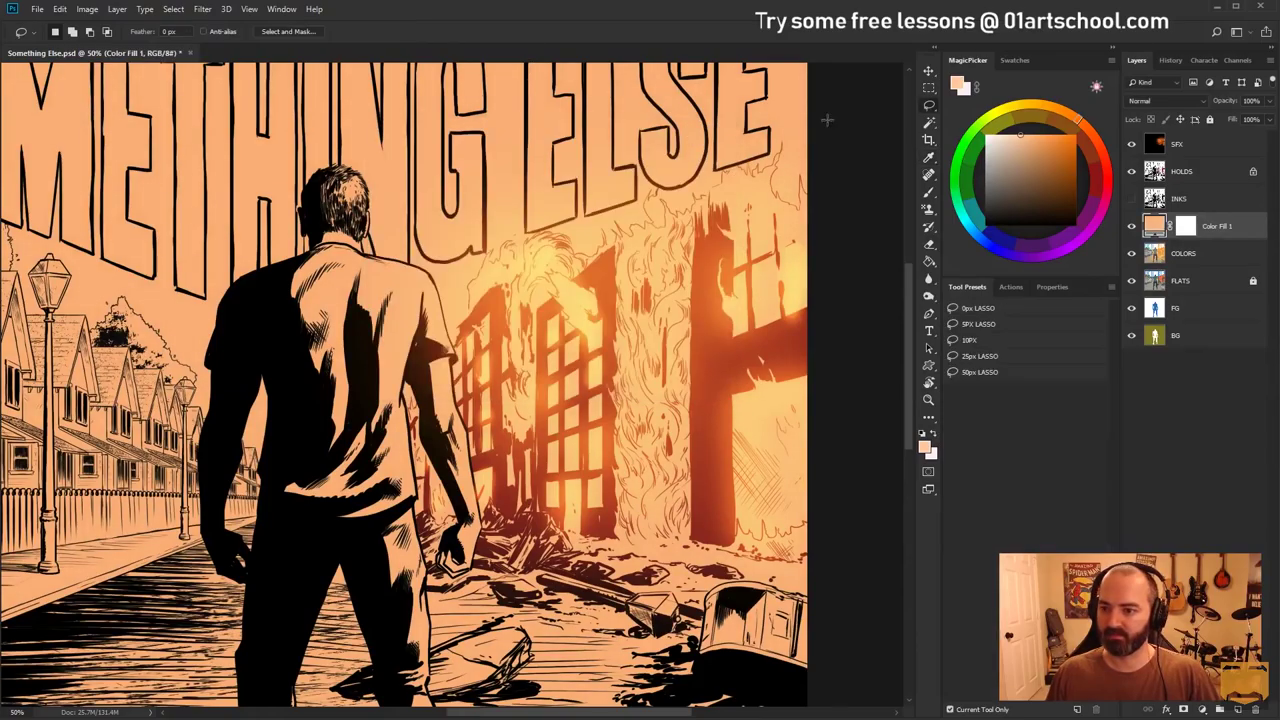
Try Soft Light on the orange fill layer and settle on the Hard Light blending mode
left_click(1166, 101)
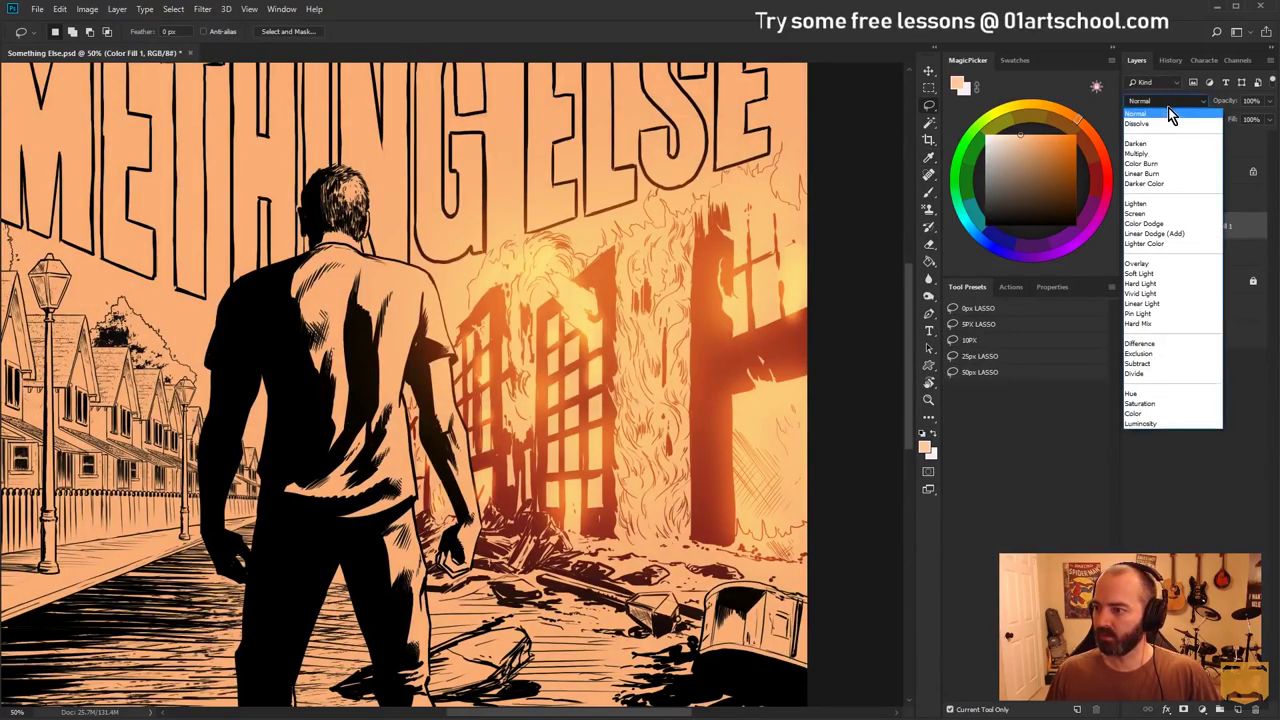
left_click(1140, 274)
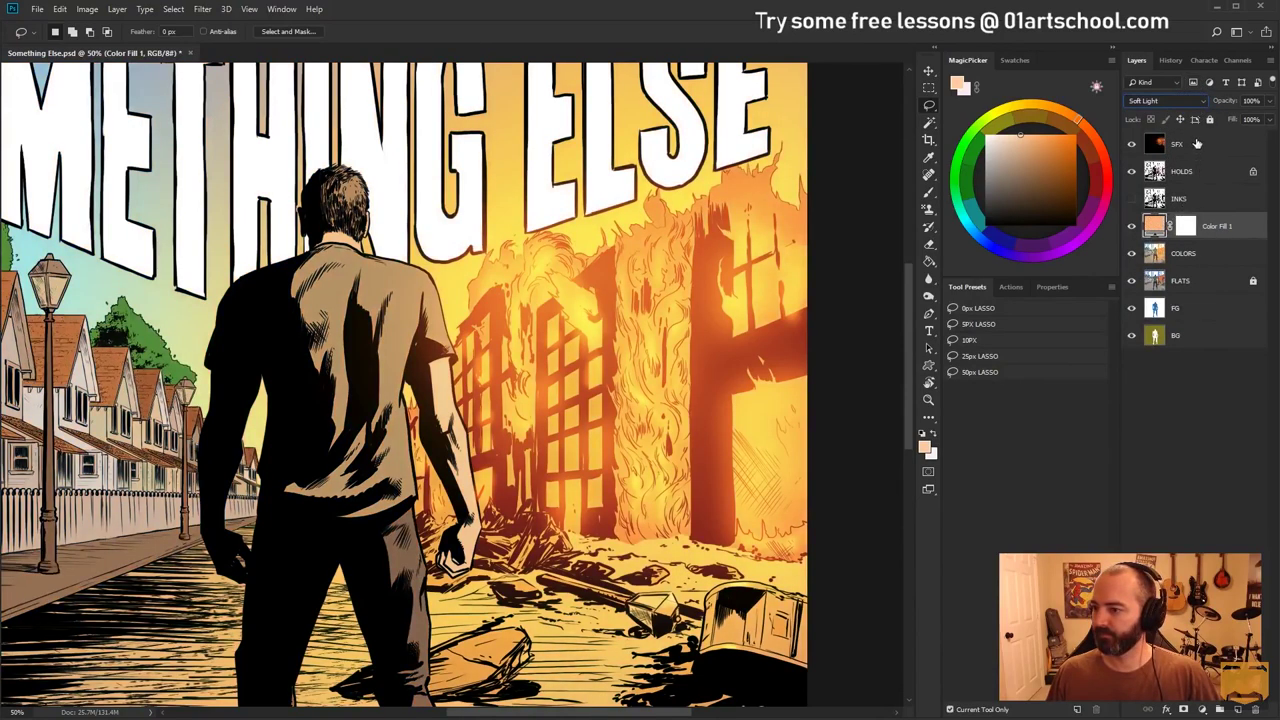
left_click(1167, 102)
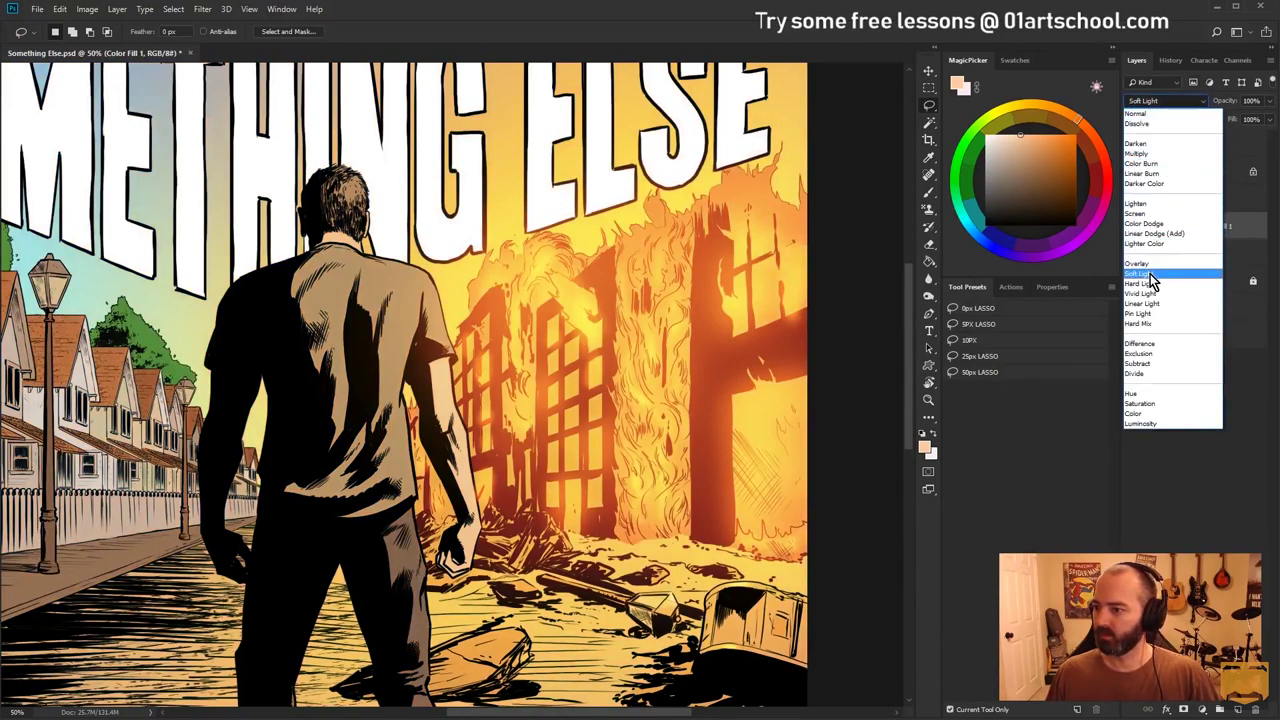
left_click(1145, 287)
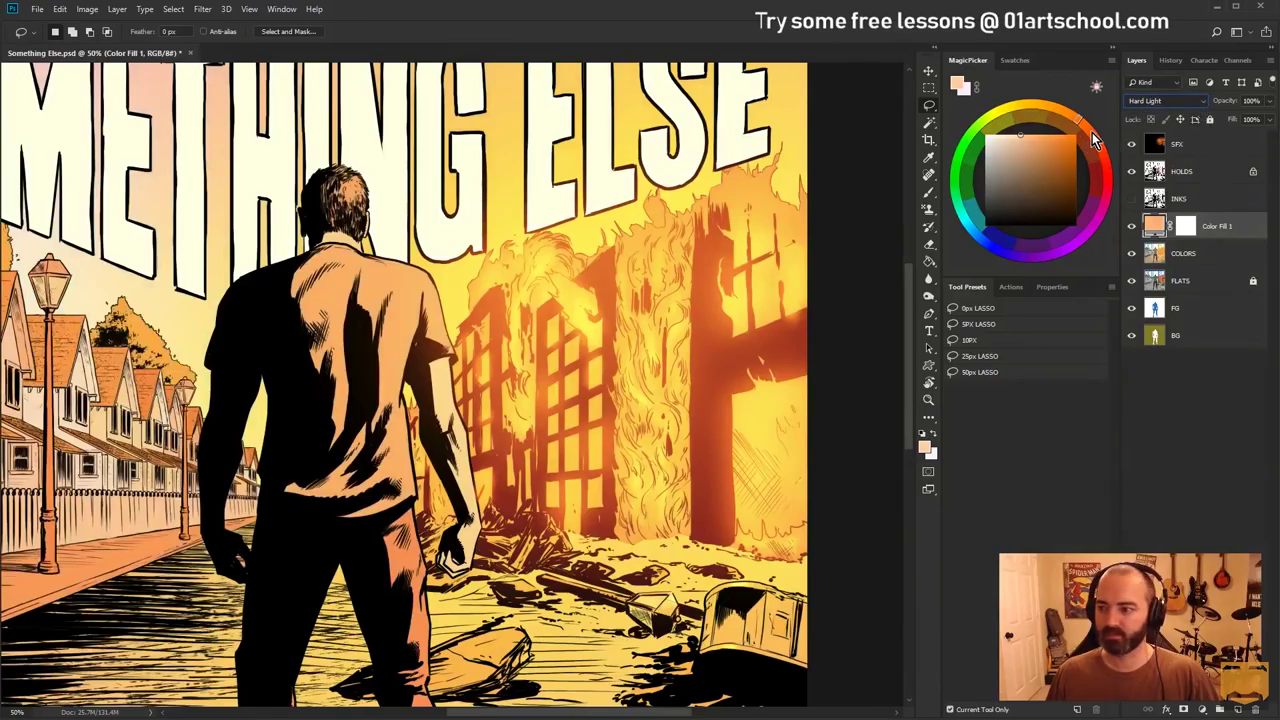
Fill the orange fill layer's mask with black to hide its effect
left_click(1186, 227)
left_click(985, 224)
key("g")
left_click(617, 211)
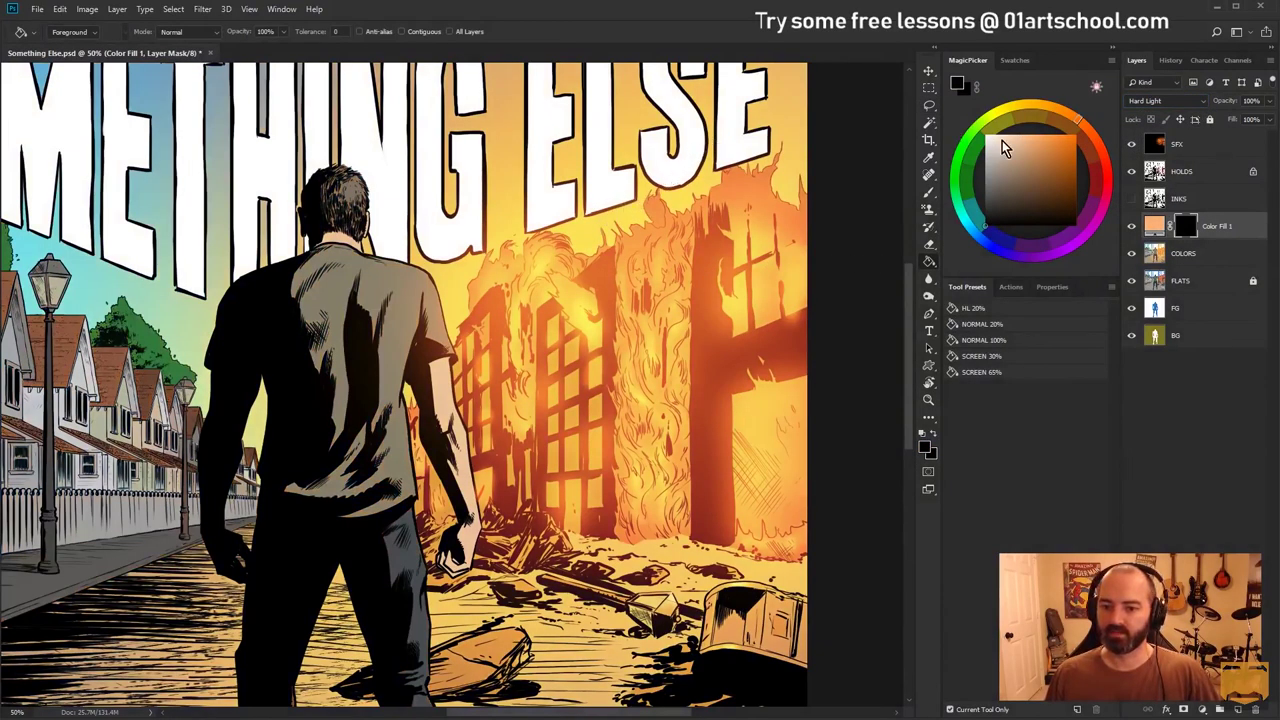
Hide the layers above FG to examine the man's silhouette against BG, and restore the artwork layers
left_click(928, 399)
left_click(368, 350, "alt")
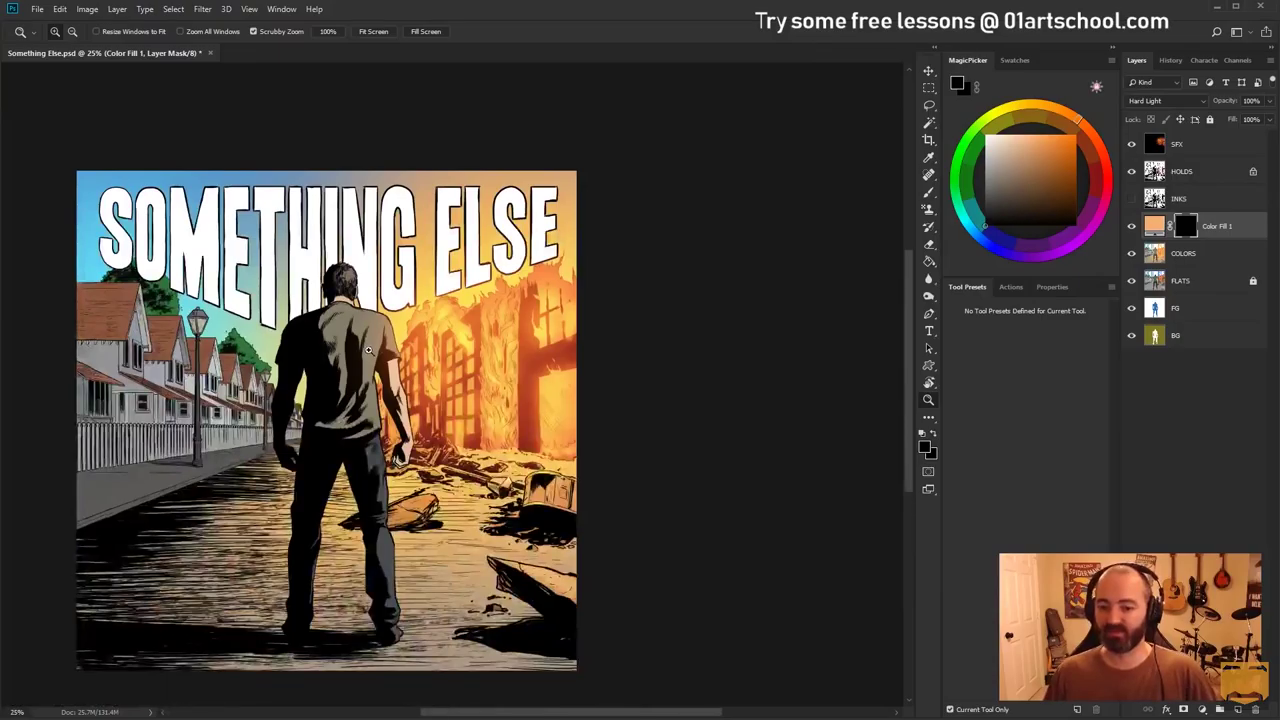
left_click(358, 296)
left_click_drag(438, 343, 507, 250)
left_click(460, 240)
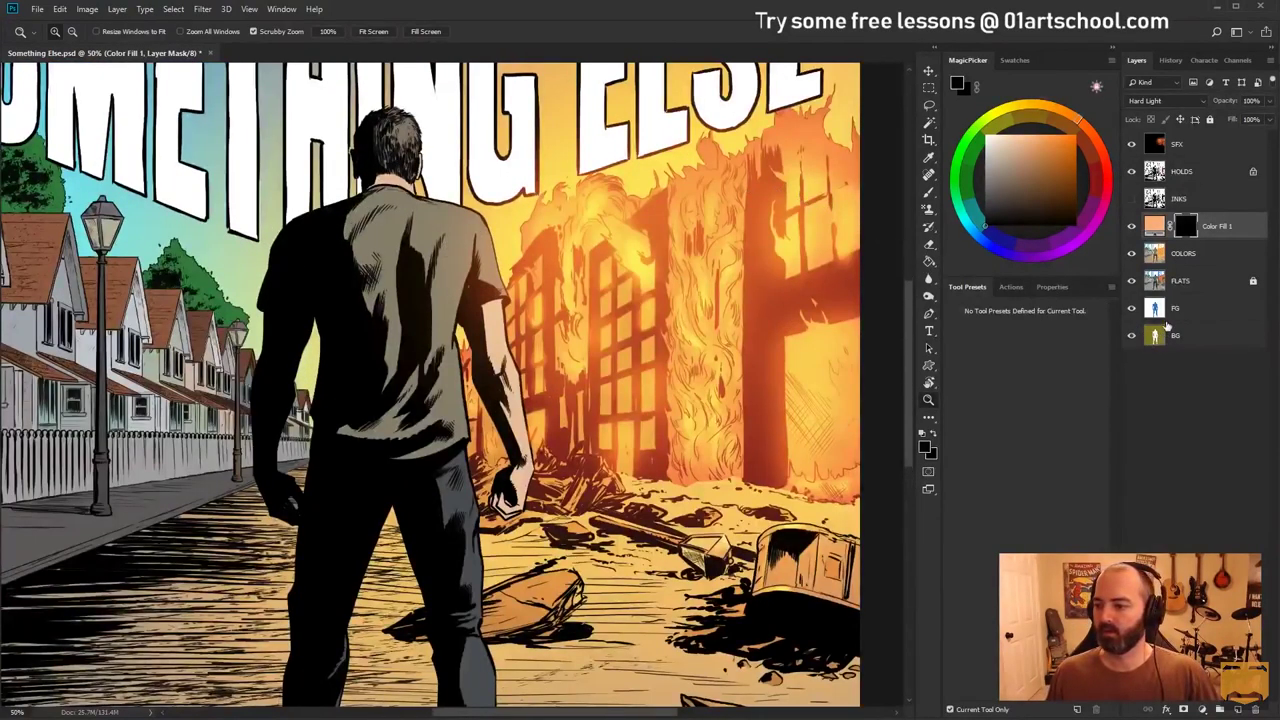
left_click(1178, 255)
left_click(1155, 276)
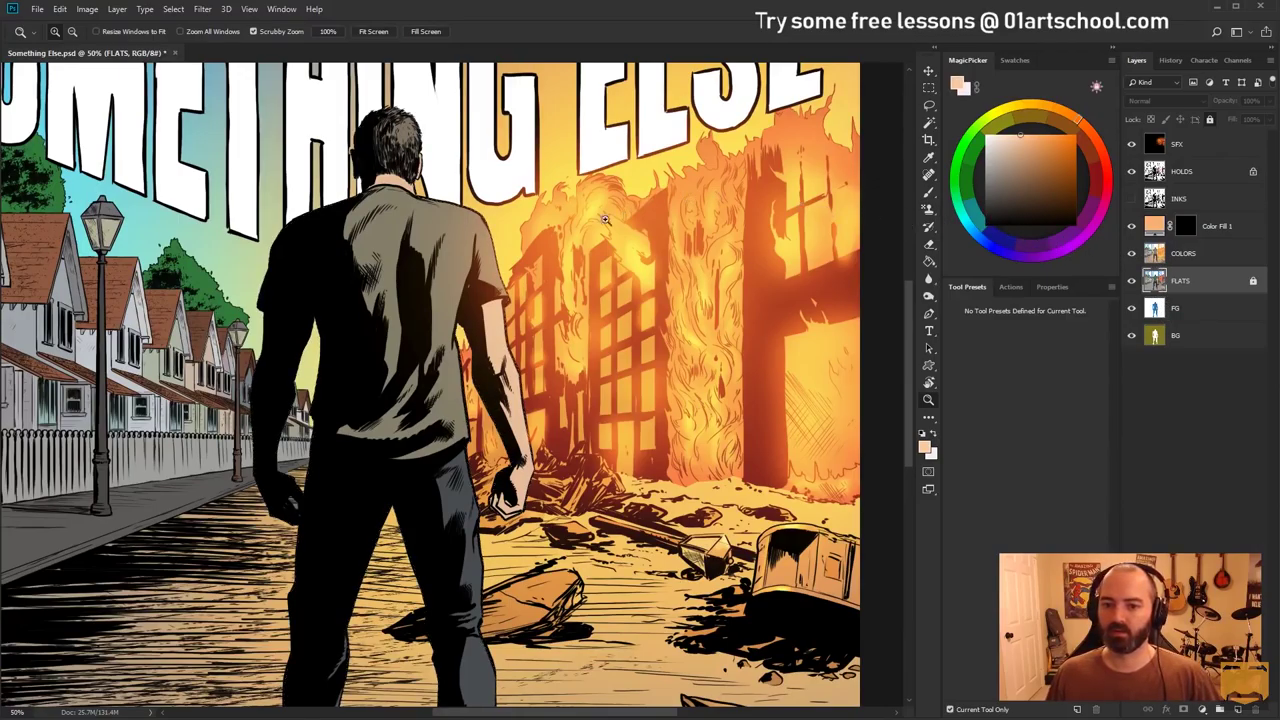
left_click(492, 333)
left_click_drag(492, 333, 549, 263)
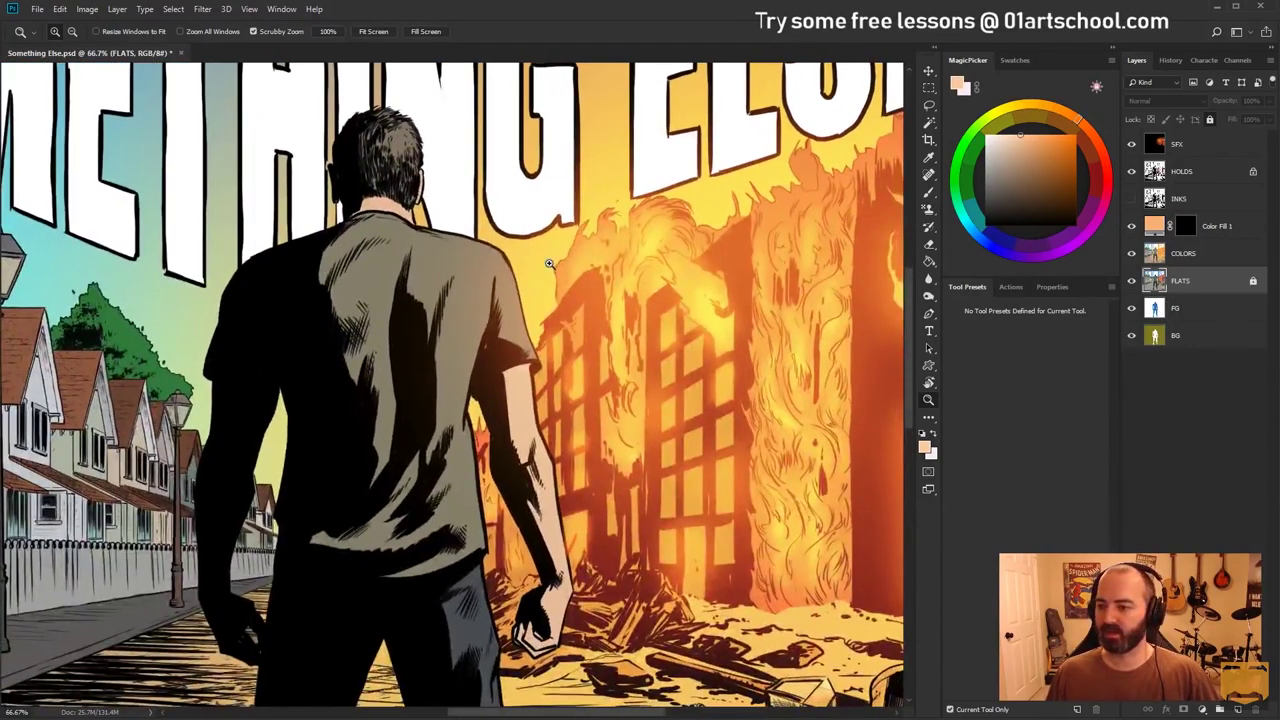
left_click_drag(1131, 143, 1126, 256)
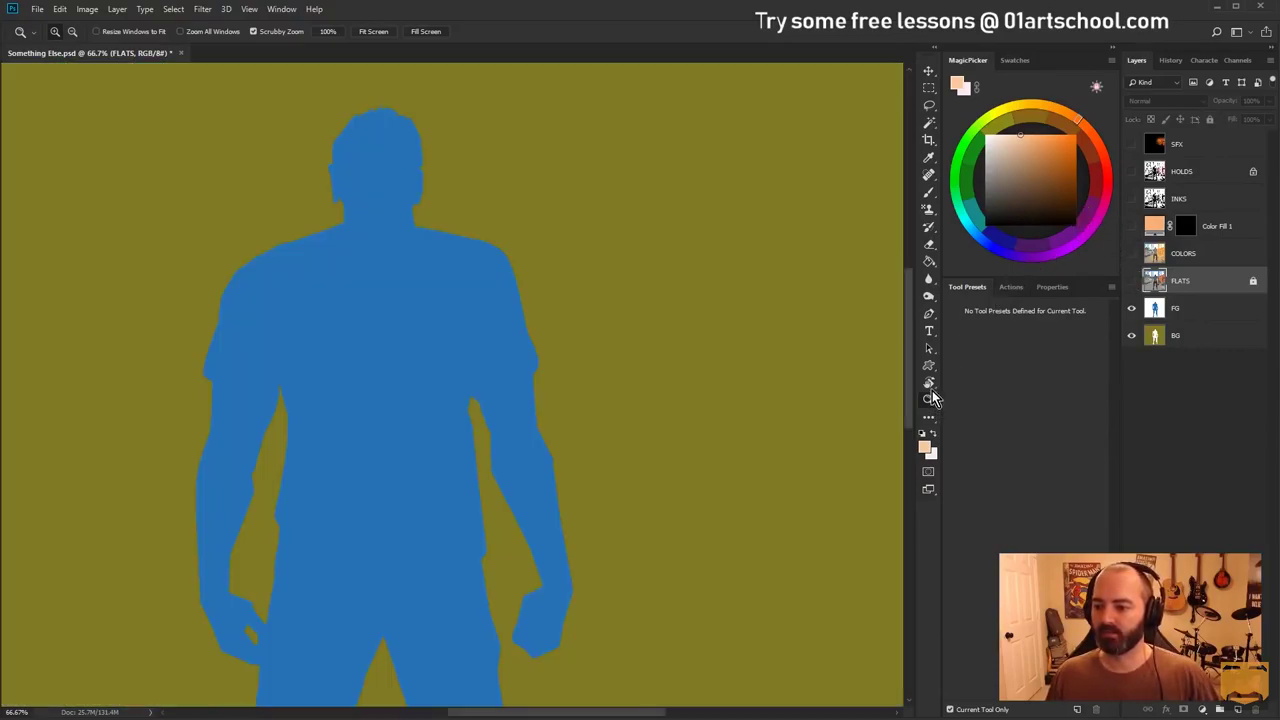
left_click(601, 384, "alt")
left_click(601, 384, "alt")
left_click_drag(604, 379, 605, 219)
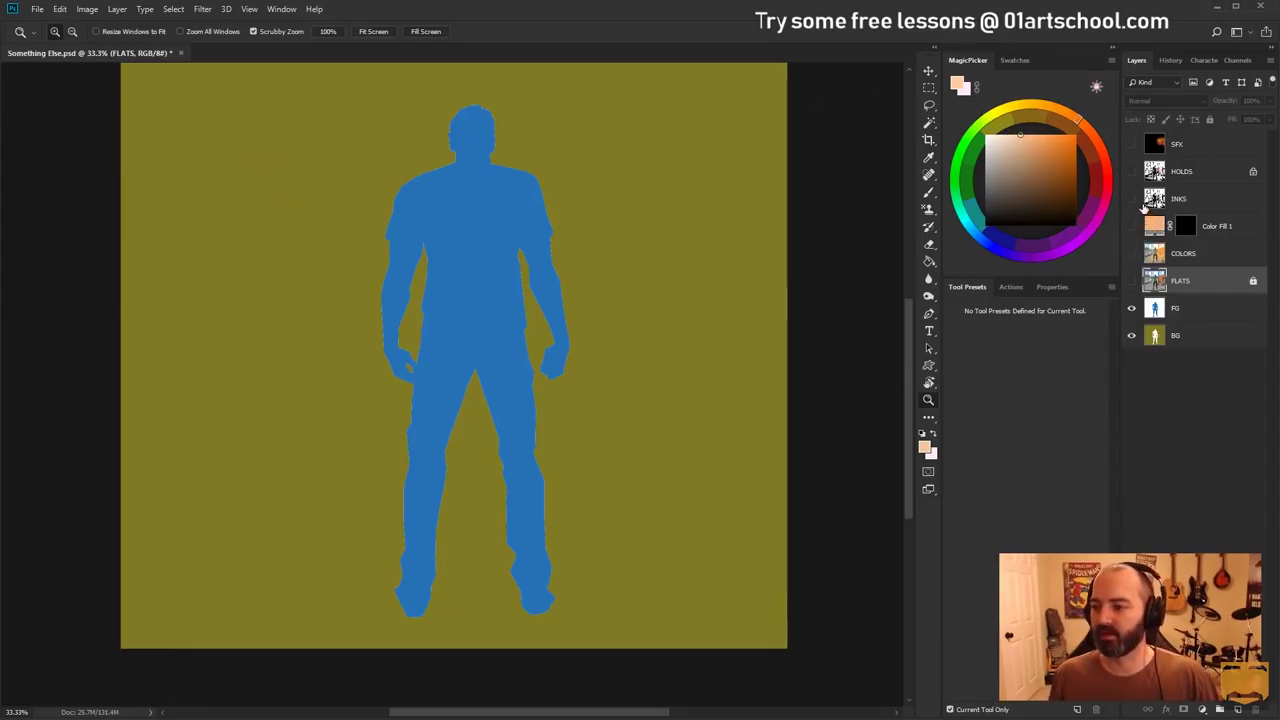
left_click_drag(1132, 148, 1132, 281)
Load the man's silhouette from FG as a selection, preview it as a quick mask, and deselect it
key("l")
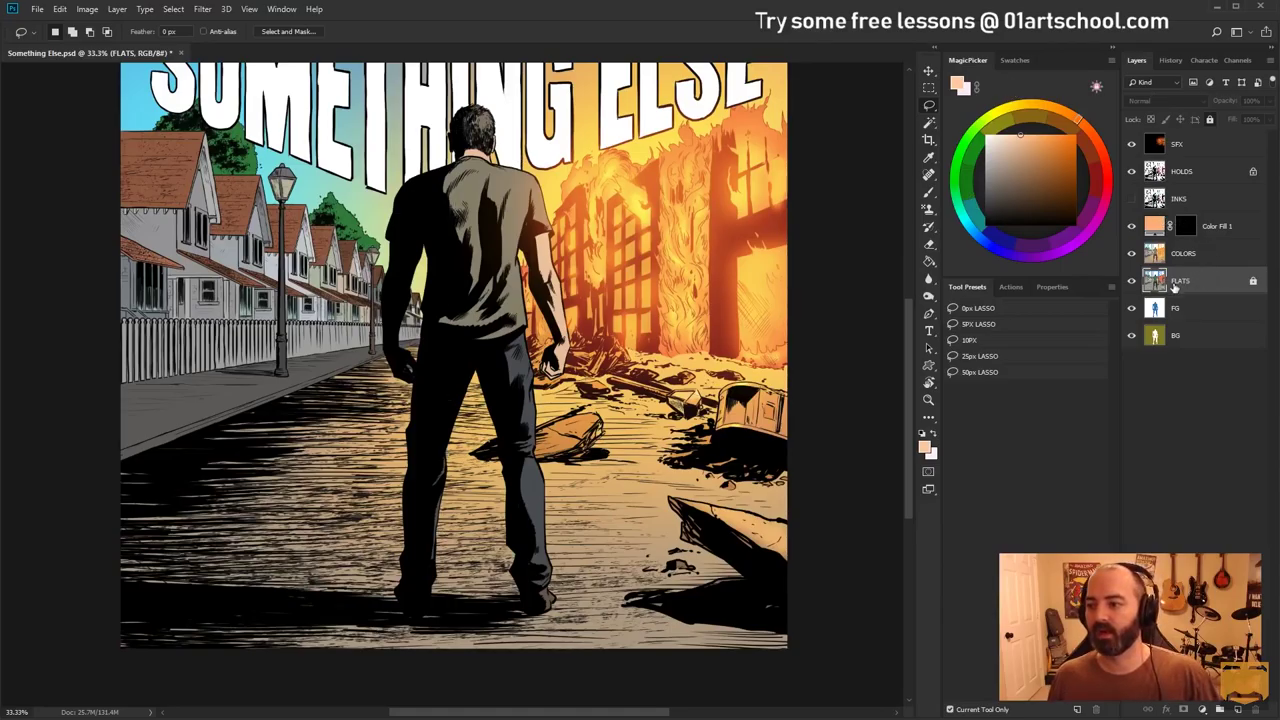
left_click(1155, 308, "ctrl")
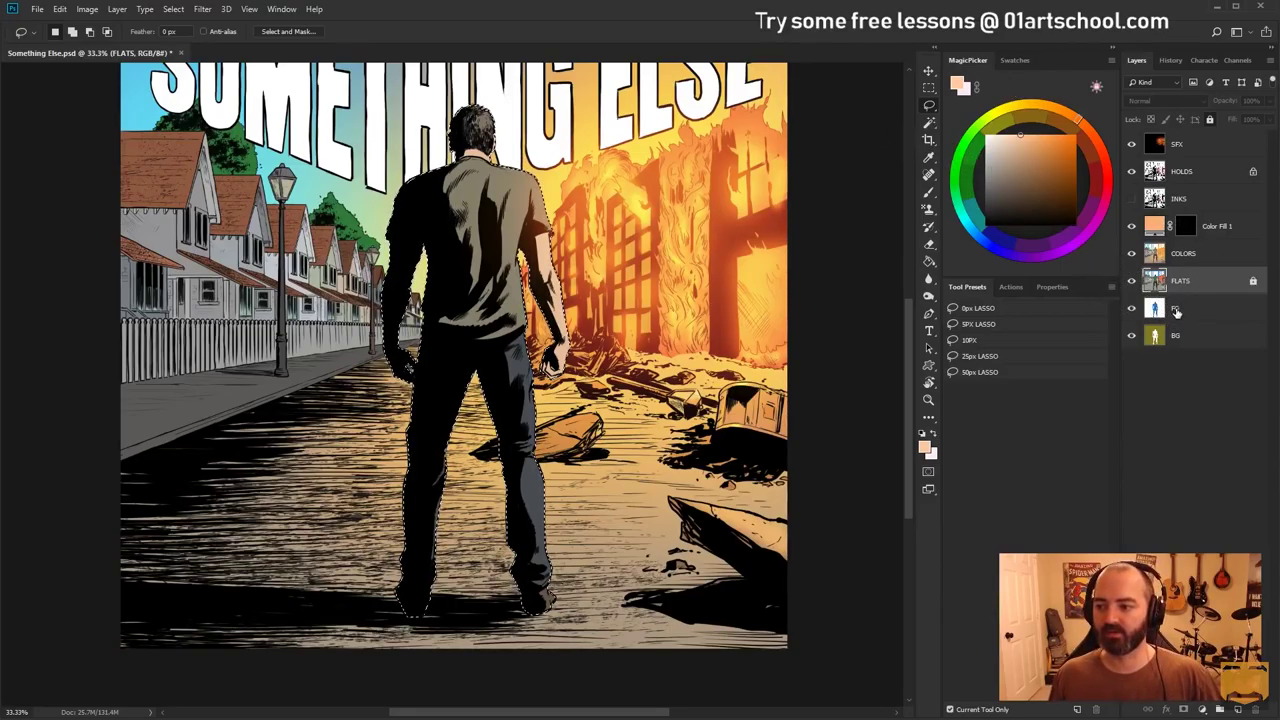
key("q")
key("q")
left_click_drag(636, 223, 588, 313)
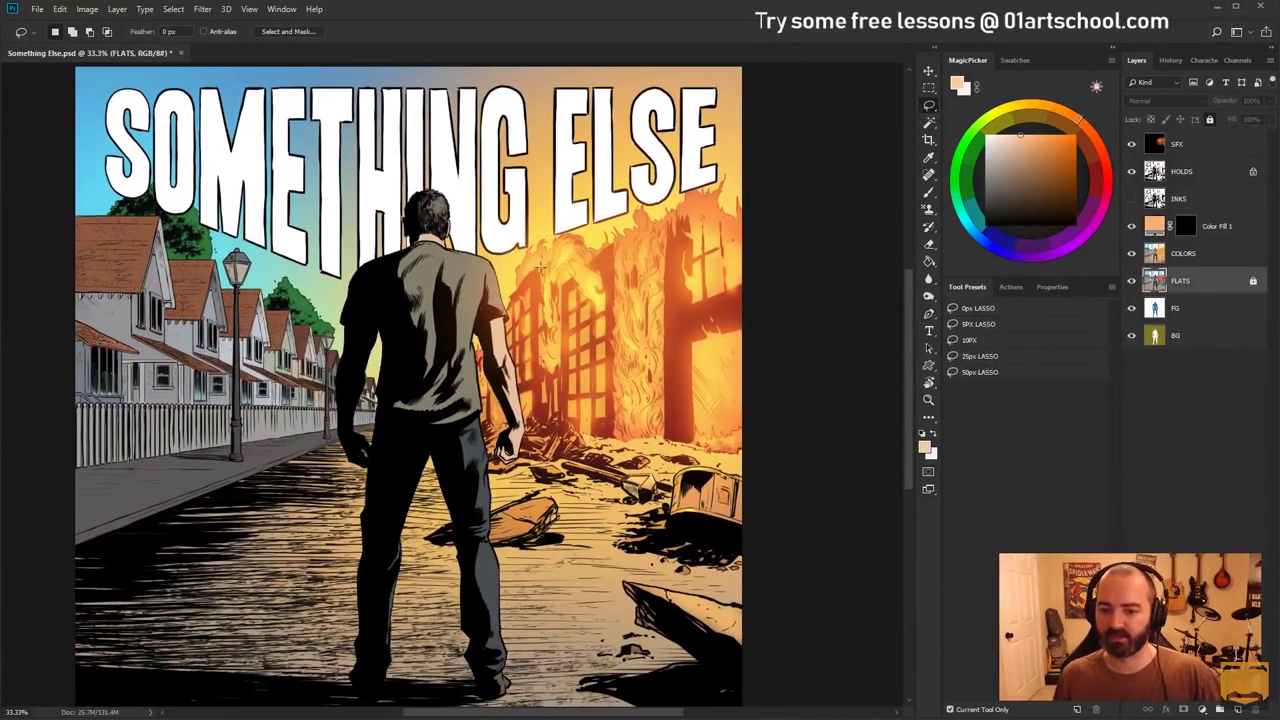
Paint a light orange highlight on the man's hair in the COLORS layer using the BORO SQUARE 25% brush
key("z")
left_click(494, 222)
left_click(517, 298)
left_click_drag(520, 298, 454, 288)
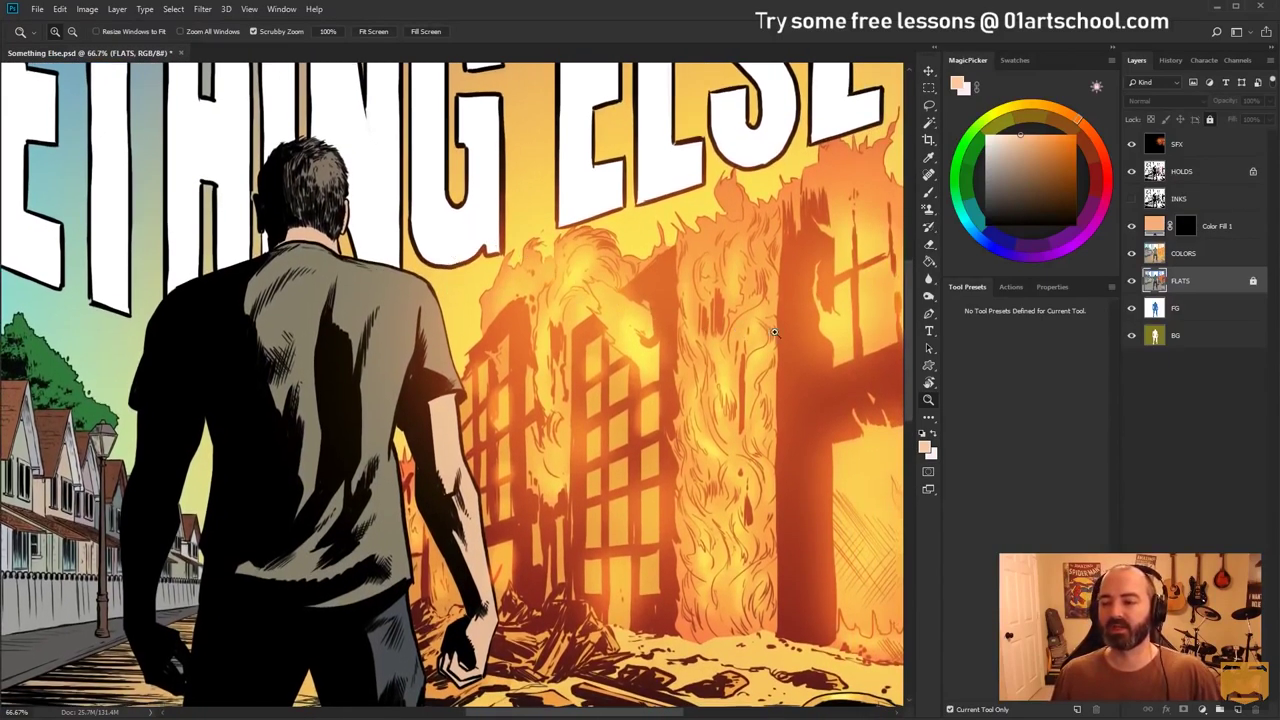
left_click(1172, 248)
key("b")
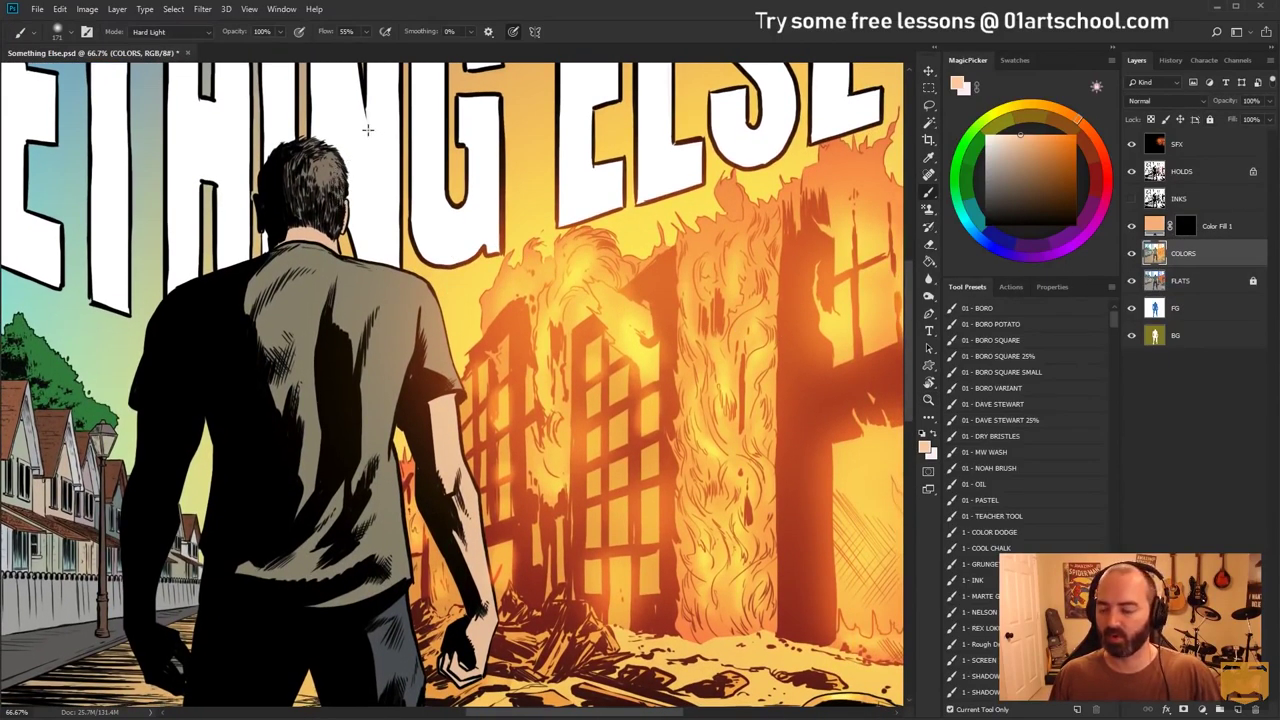
left_click(1020, 372)
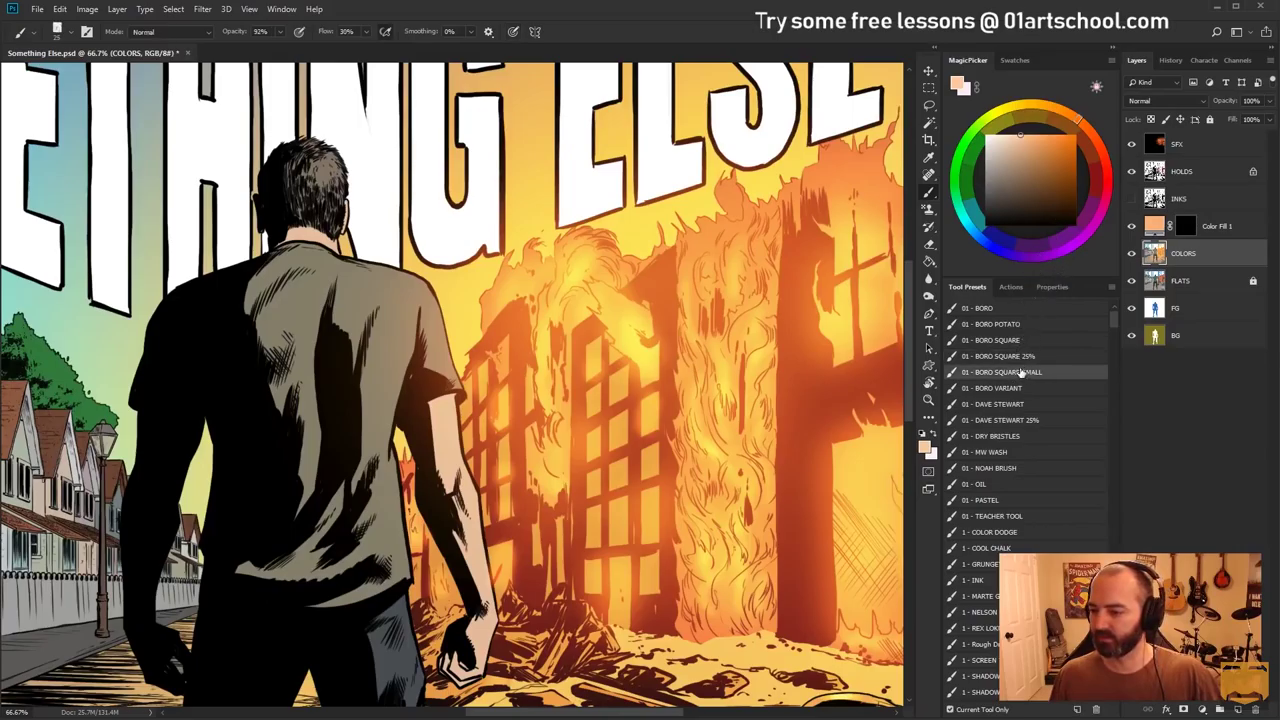
left_click(1015, 357)
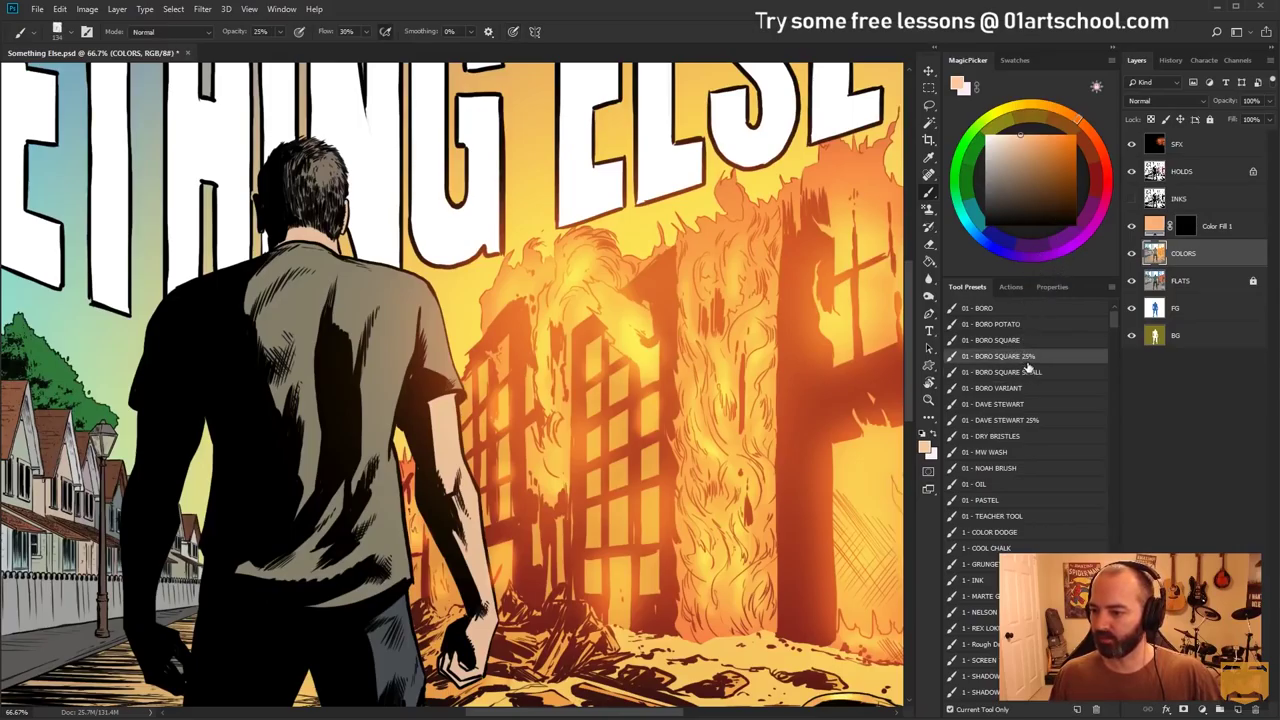
left_click_drag(380, 177, 371, 181)
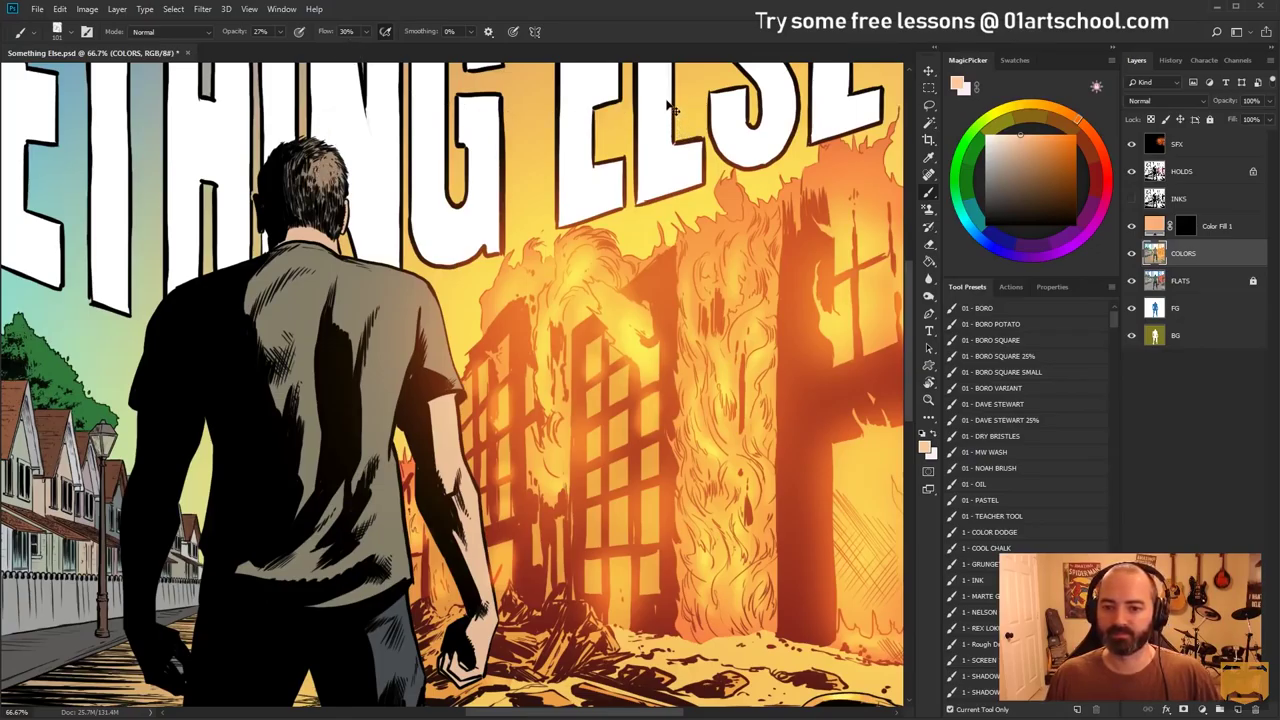
Paint white on the Color Fill 1 mask to bring orange light onto the man's hair and the back of his shirt
left_click(1185, 226)
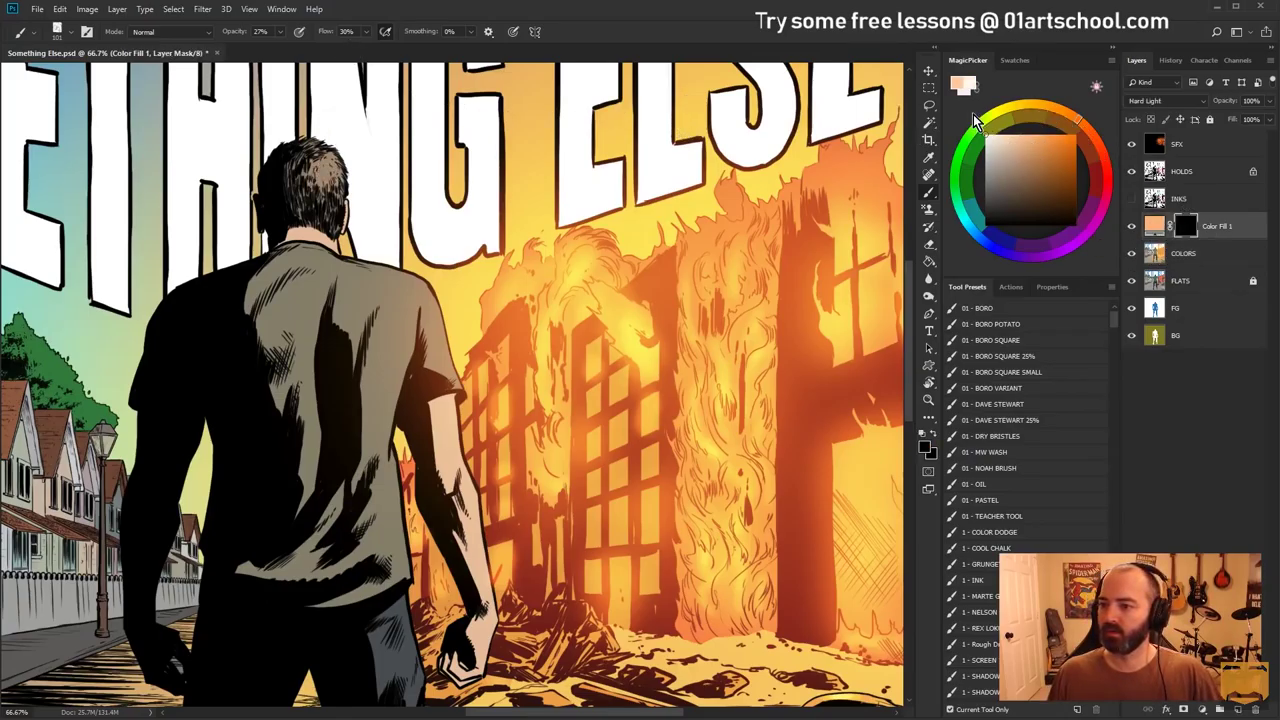
mouse_move(322, 182)
left_mouse_down()
mouse_move(336, 174)
mouse_move(331, 206)
mouse_move(340, 168)
mouse_move(318, 195)
left_mouse_up()
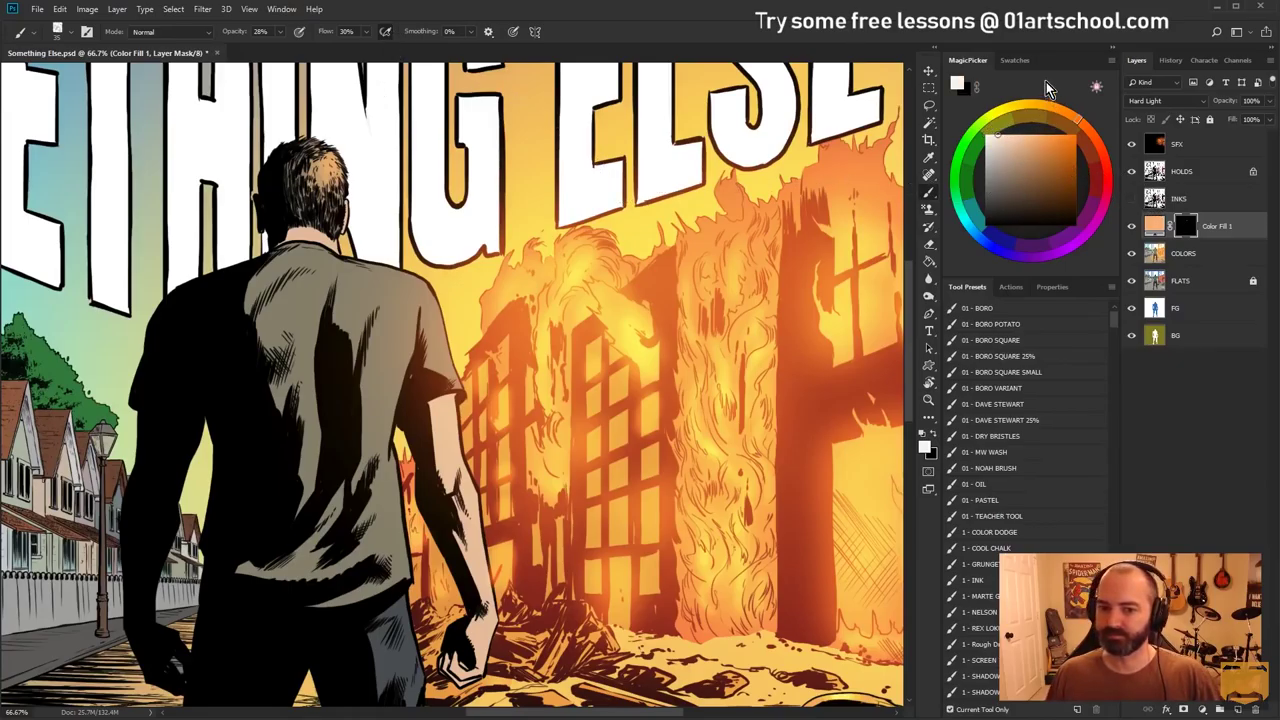
left_click_drag(356, 257, 367, 256)
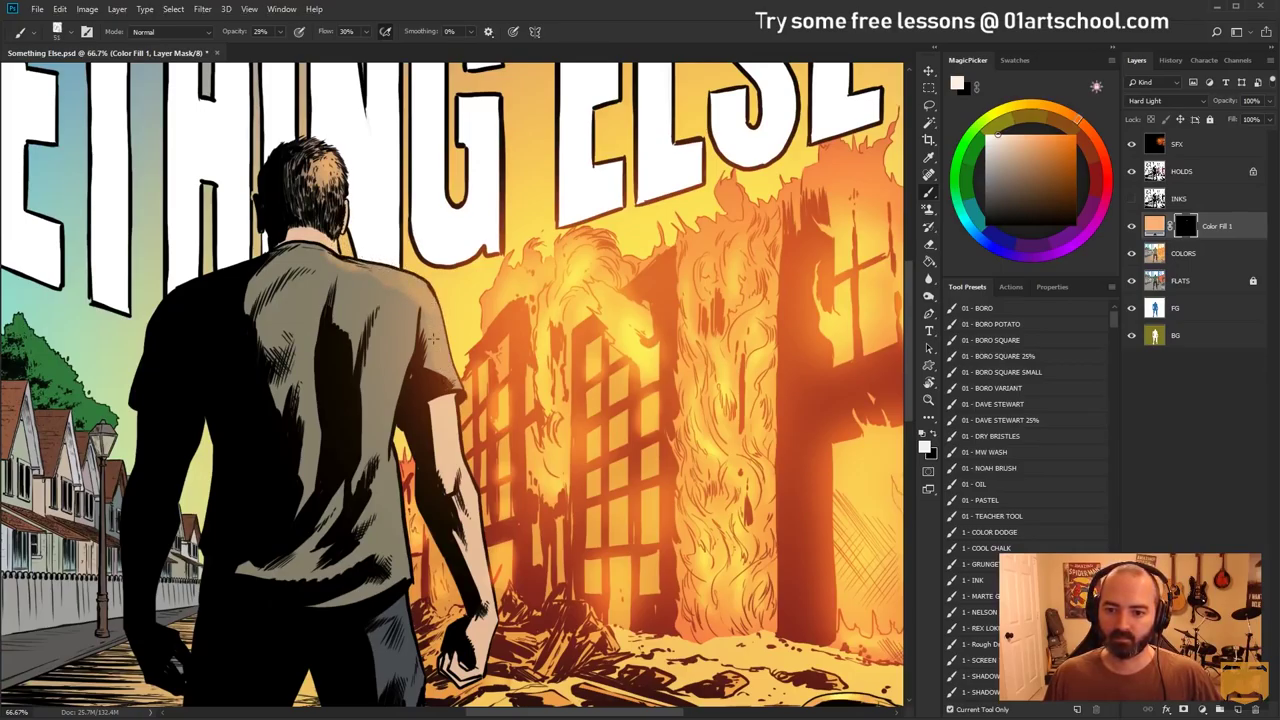
mouse_move(334, 257)
left_mouse_down()
mouse_move(387, 292)
mouse_move(394, 330)
mouse_move(396, 291)
left_mouse_up()
left_click_drag(398, 376, 405, 547)
mouse_move(300, 280)
left_mouse_down()
mouse_move(310, 329)
mouse_move(330, 276)
left_mouse_up()
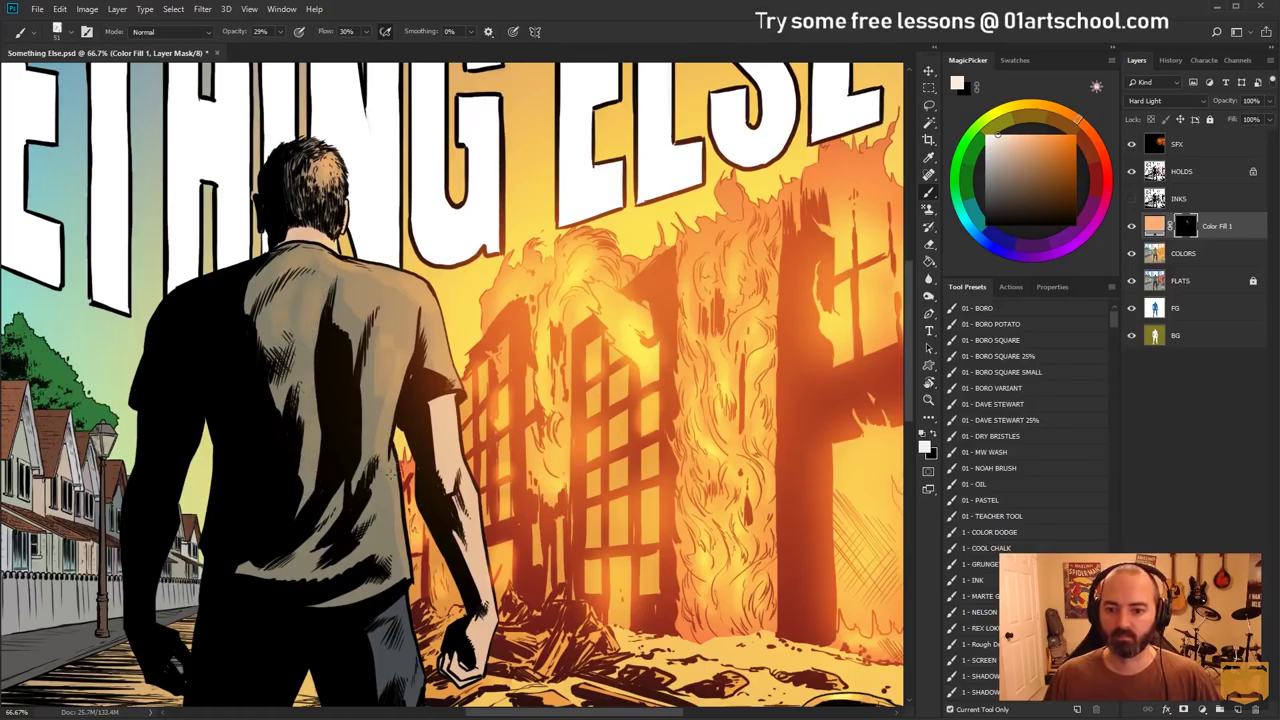
mouse_move(397, 540)
left_mouse_down()
mouse_move(330, 566)
mouse_move(352, 556)
left_mouse_up()
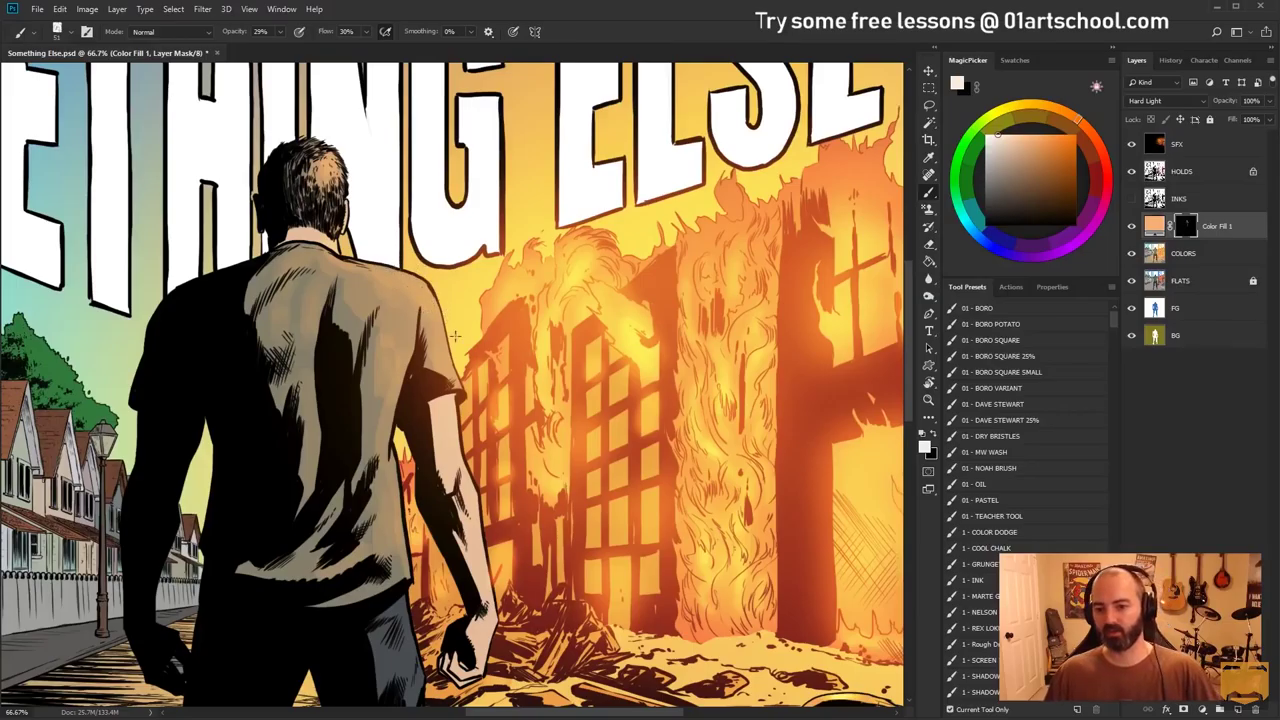
Paint orange light on the Color Fill 1 mask down the fire-facing leg of the man's trousers, redoing unsatisfactory strokes
left_click_drag(489, 244, 447, 94)
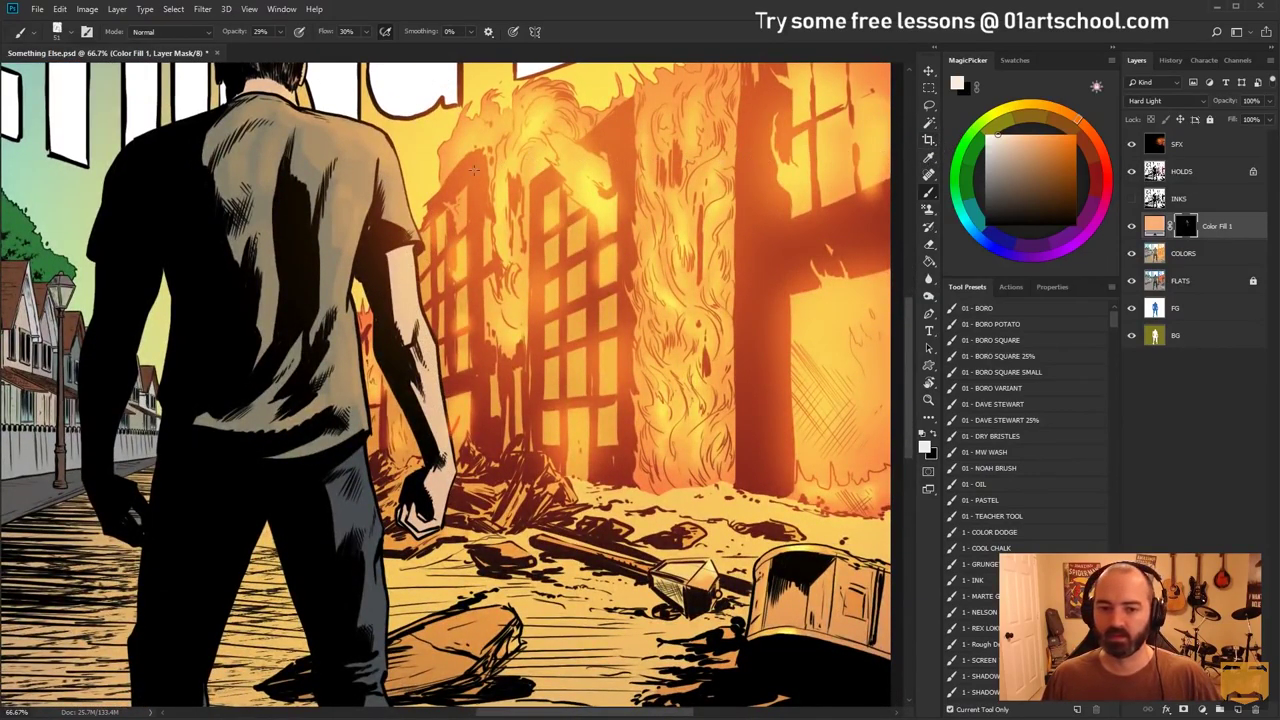
mouse_move(377, 240)
left_mouse_down()
mouse_move(408, 423)
mouse_move(440, 141)
left_mouse_up()
mouse_move(439, 290)
left_mouse_down()
mouse_move(432, 224)
mouse_move(417, 216)
left_mouse_up()
left_click_drag(391, 300, 394, 328)
mouse_move(428, 455)
left_mouse_down()
mouse_move(412, 314)
mouse_move(402, 468)
mouse_move(405, 425)
left_mouse_up()
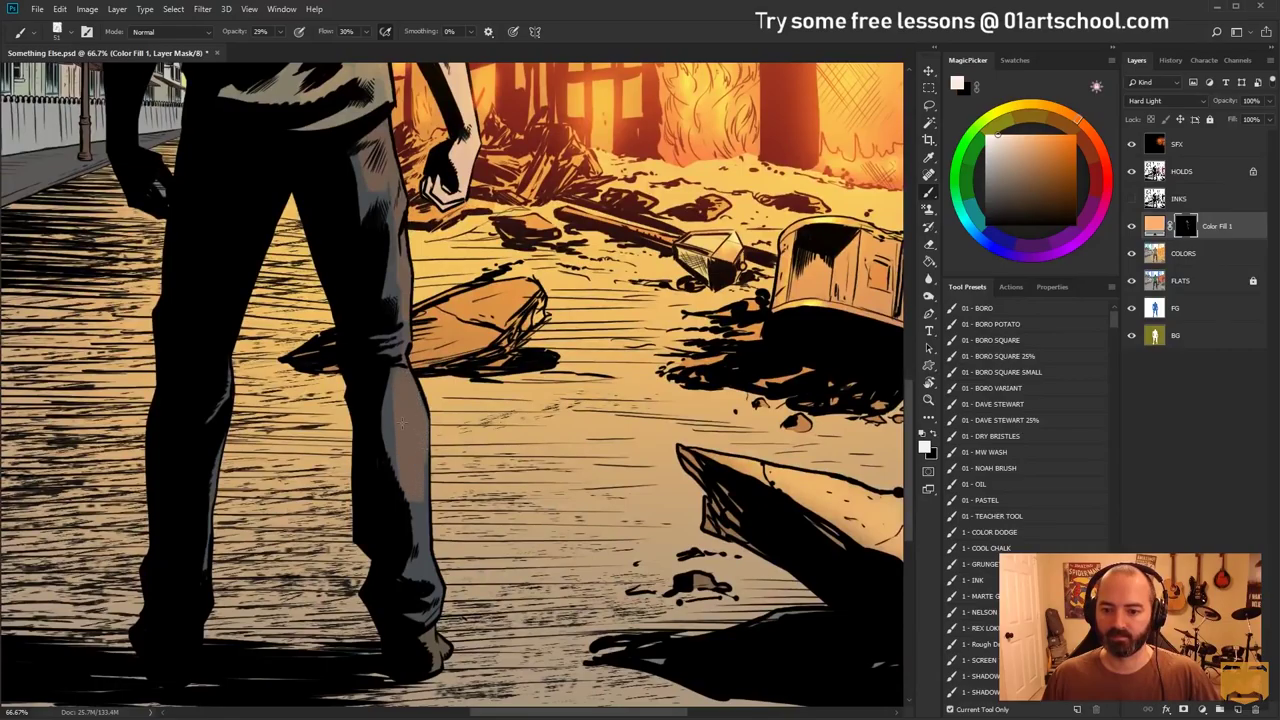
key("ctrl+z")
mouse_move(408, 298)
left_mouse_down()
mouse_move(405, 422)
mouse_move(440, 614)
left_mouse_up()
left_click_drag(420, 386, 430, 545)
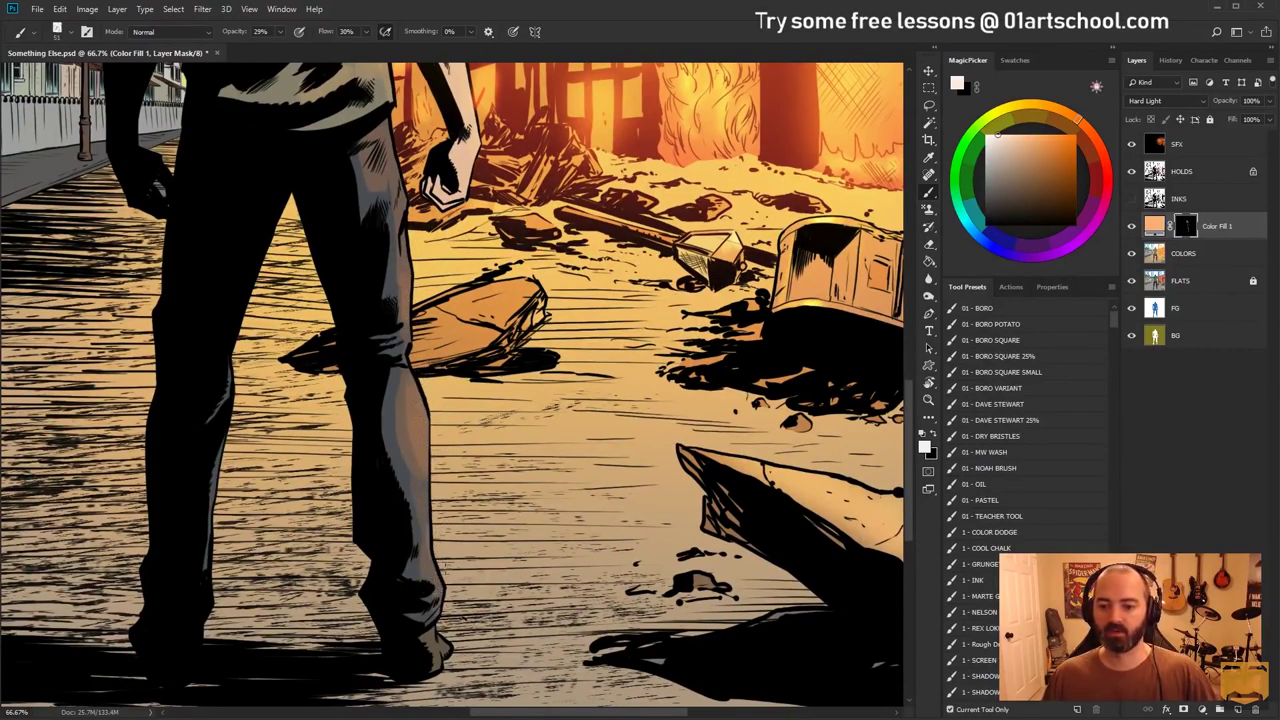
left_click_drag(440, 325, 448, 431)
mouse_move(390, 248)
left_mouse_down()
mouse_move(416, 318)
mouse_move(436, 645)
left_mouse_up()
key("ctrl+z")
mouse_move(379, 246)
left_mouse_down()
mouse_move(409, 310)
mouse_move(440, 702)
left_mouse_up()
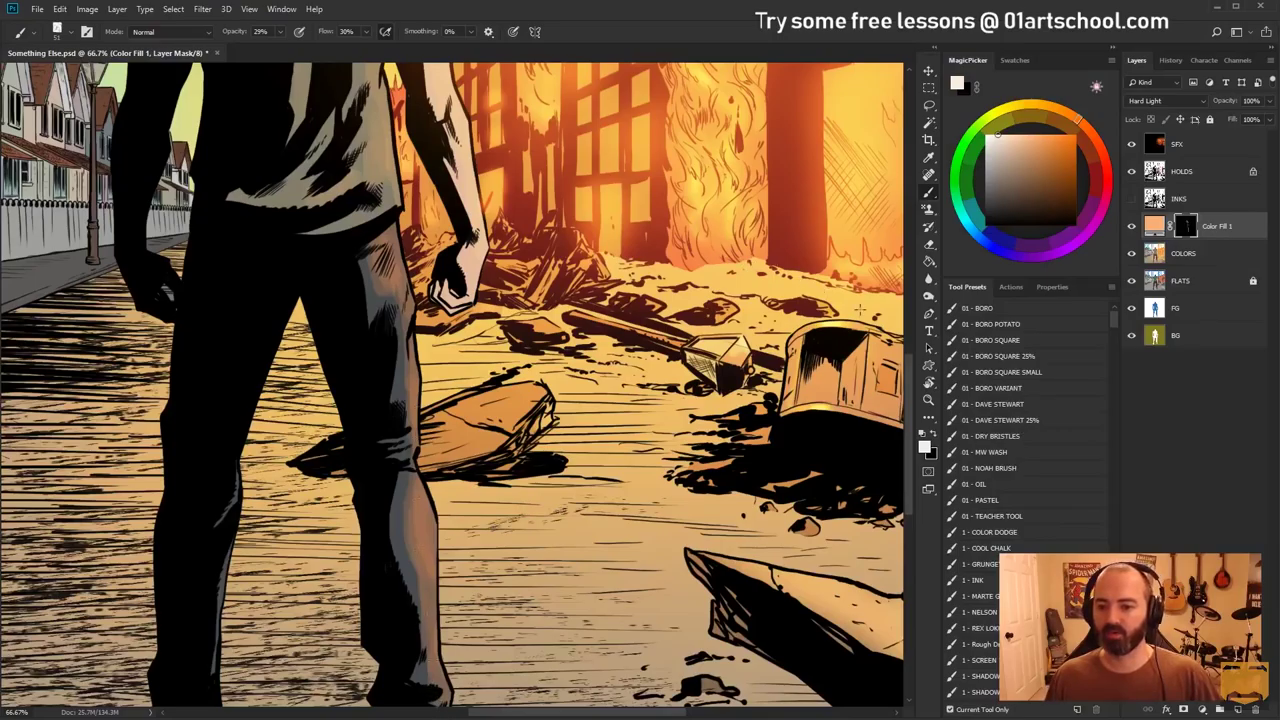
Examine the orange light on the man across the whole cover and inspect Color Fill 1's color
left_click(928, 400)
left_click(511, 366, "alt")
left_click(511, 366, "alt")
left_click_drag(500, 235, 474, 370)
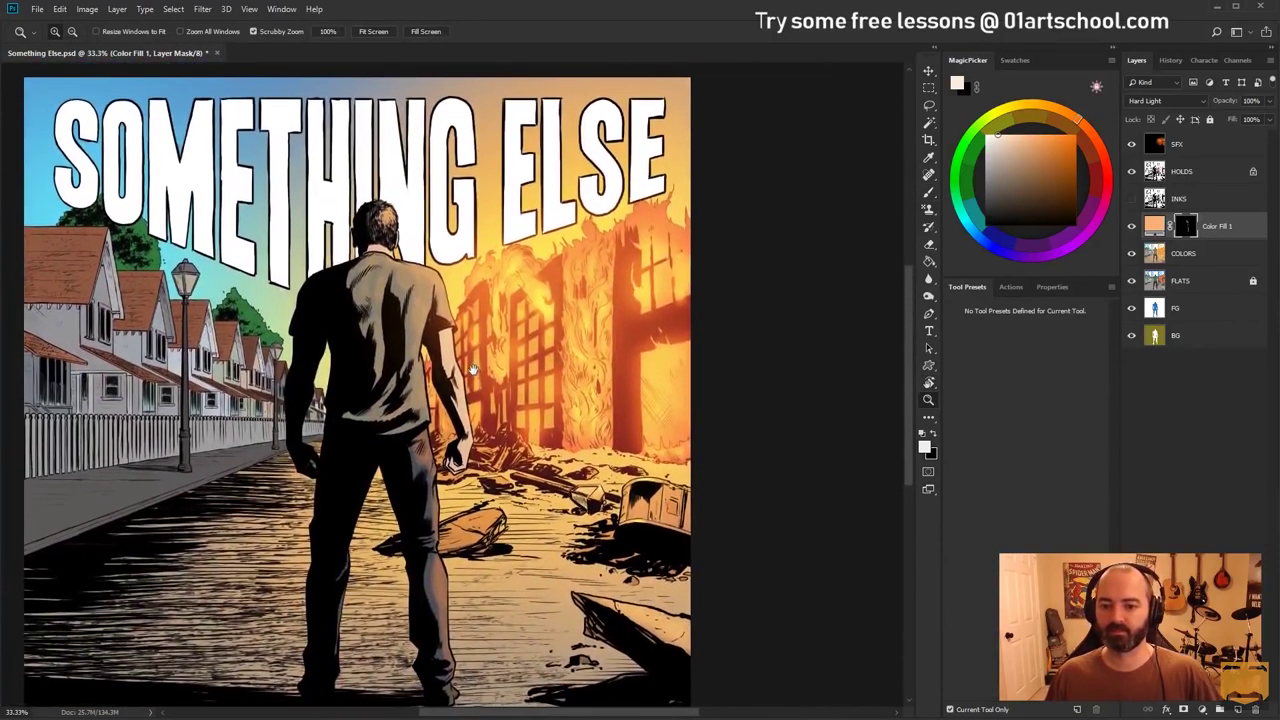
double_click(1154, 227)
mouse_move(504, 126)
left_mouse_down()
mouse_move(738, 212)
mouse_move(714, 226)
mouse_move(699, 217)
left_mouse_up()
left_click(917, 232)
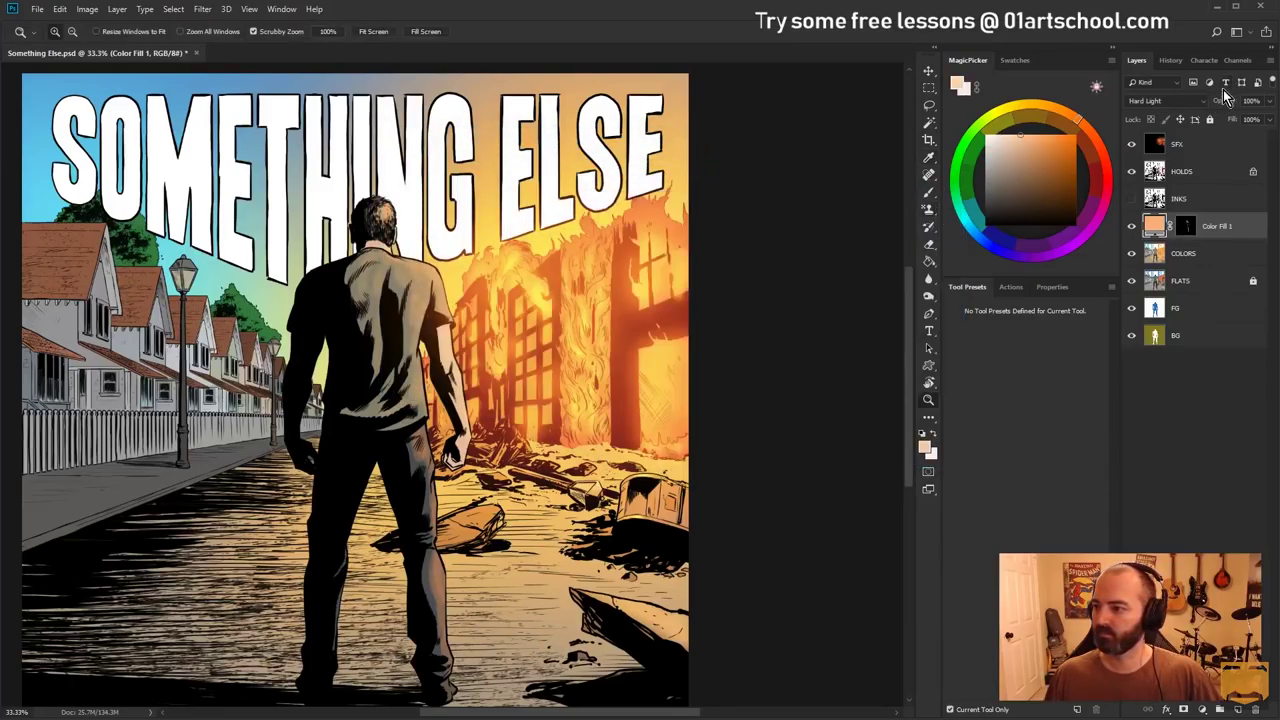
Try the Screen blending mode on Color Fill 1 and return the layer to Hard Light
left_click(1170, 101)
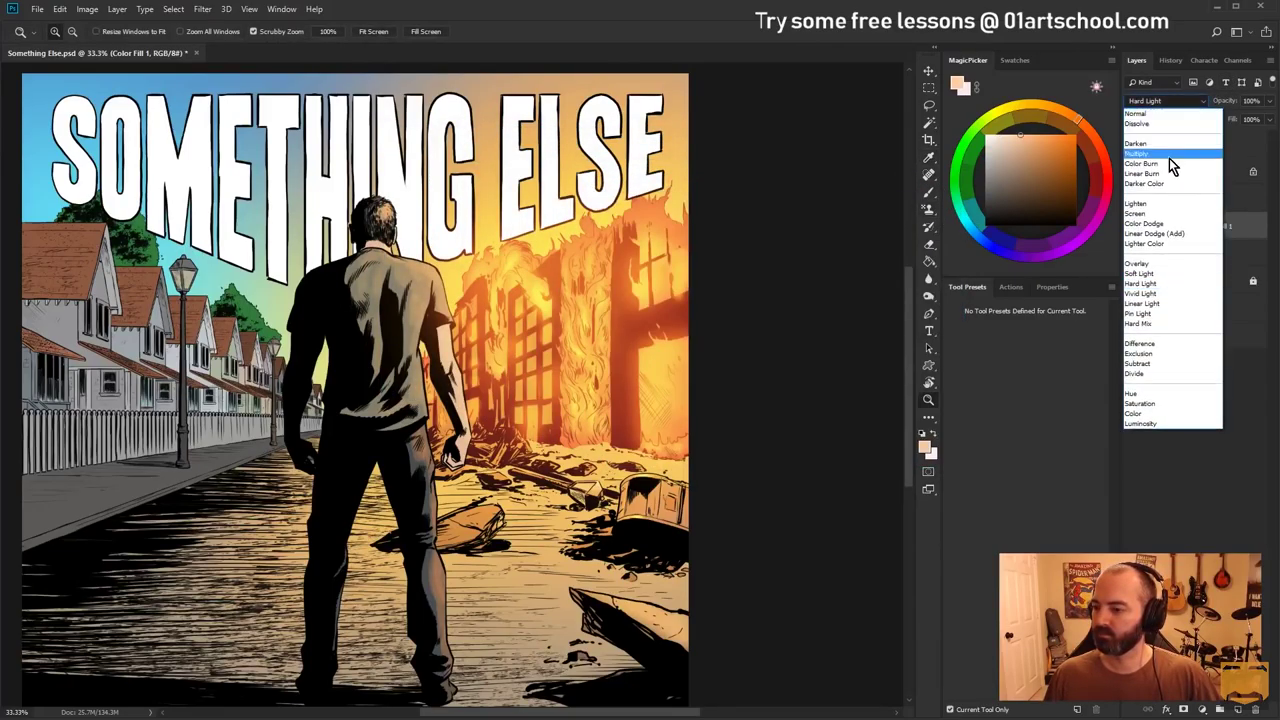
left_click(1148, 213)
left_click(1165, 101)
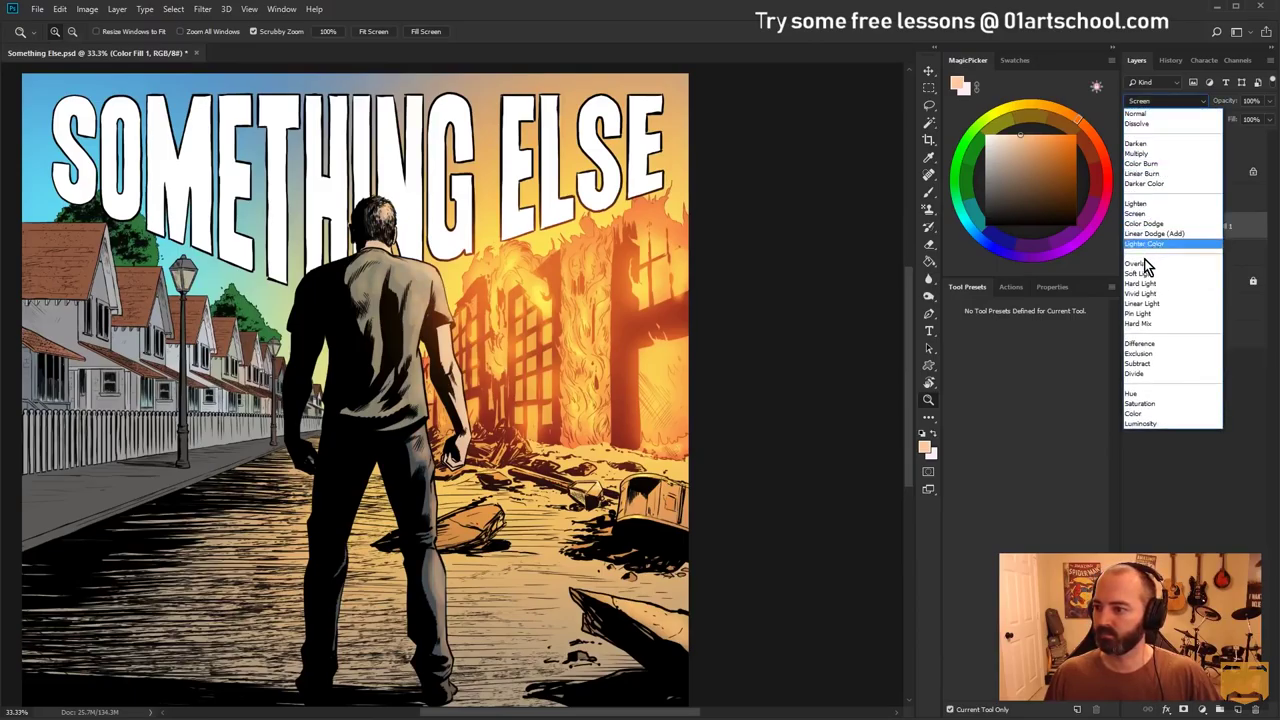
left_click(1148, 270)
Try yellower hues for Color Fill 1 and set its color to the light orange ffb873
double_click(1155, 225)
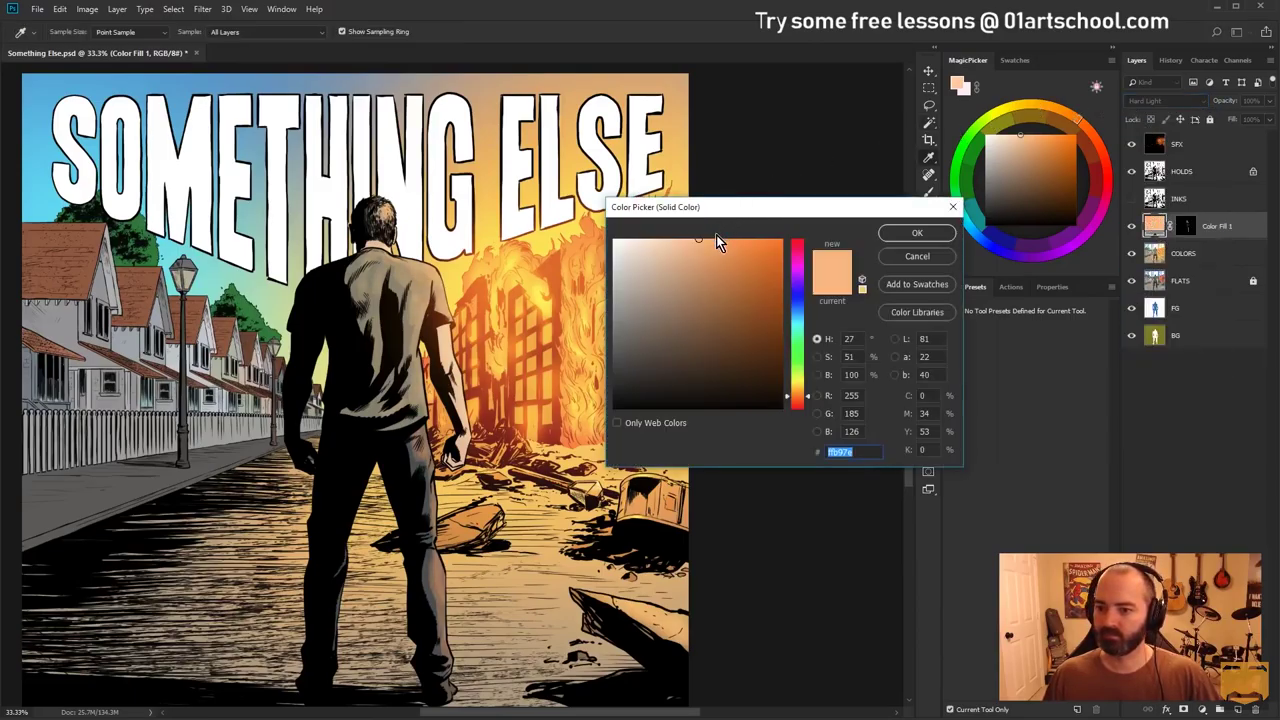
left_click(796, 388)
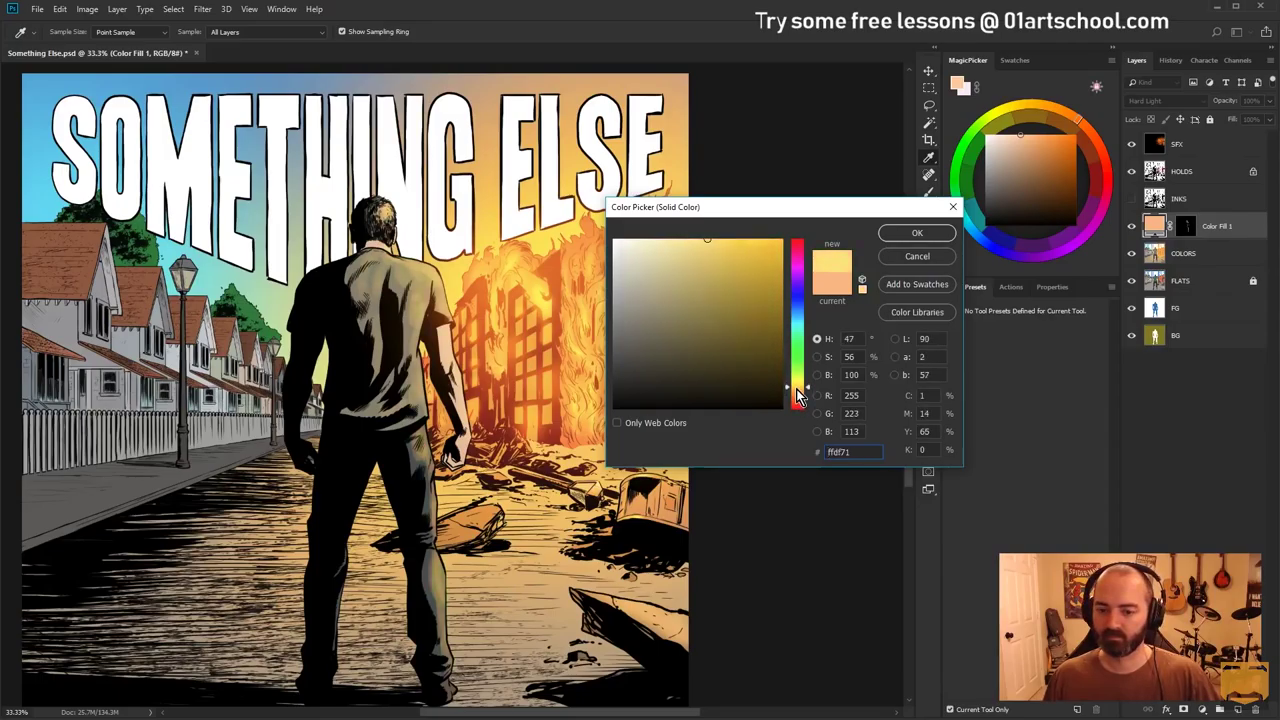
left_click_drag(796, 389, 796, 392)
left_click_drag(715, 256, 702, 222)
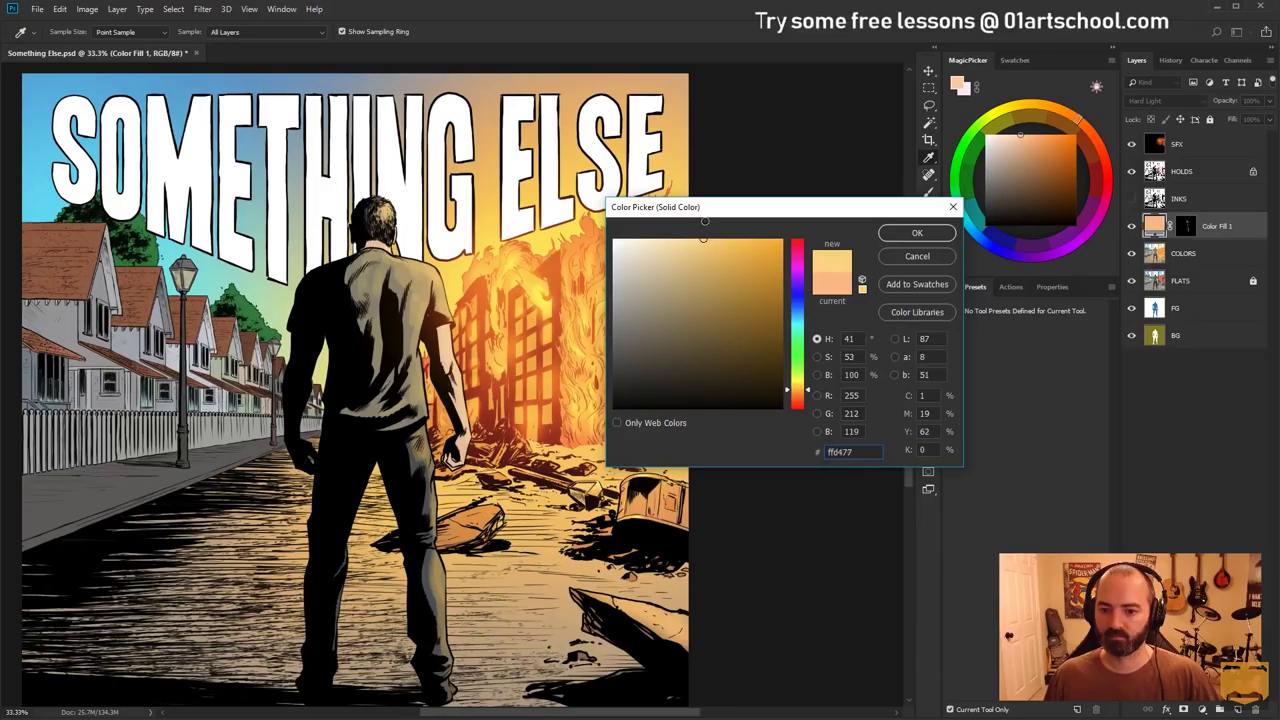
left_click_drag(797, 388, 800, 400)
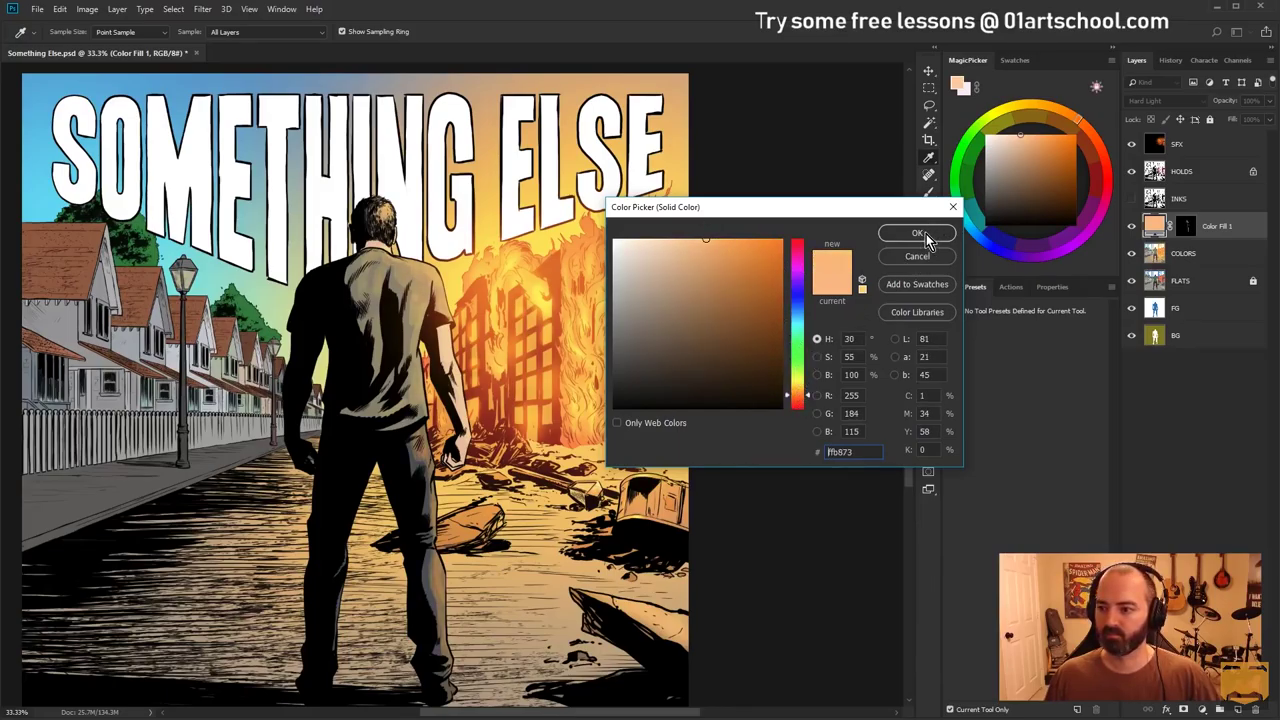
left_click(905, 233)
left_click(928, 399)
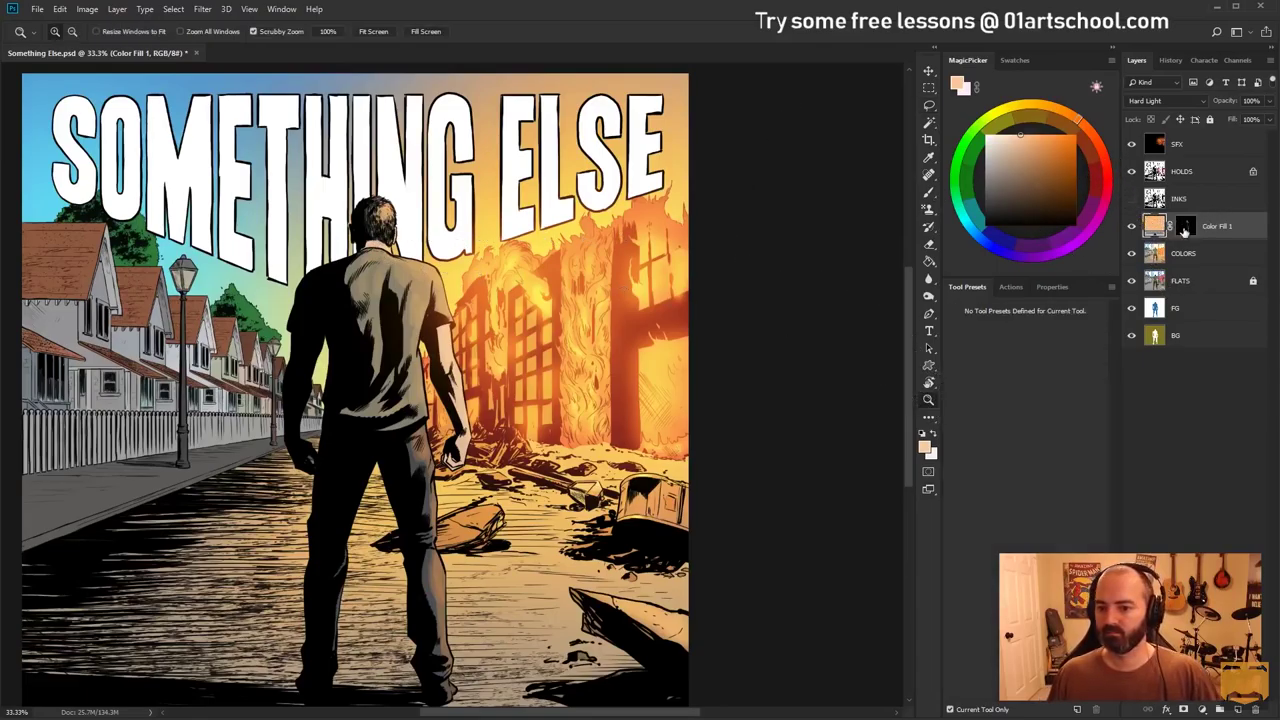
Add a second solid color fill layer above Color Fill 1 in a very pale warm cream
left_click(1203, 709)
left_click(1228, 472)
left_click_drag(688, 246, 634, 223)
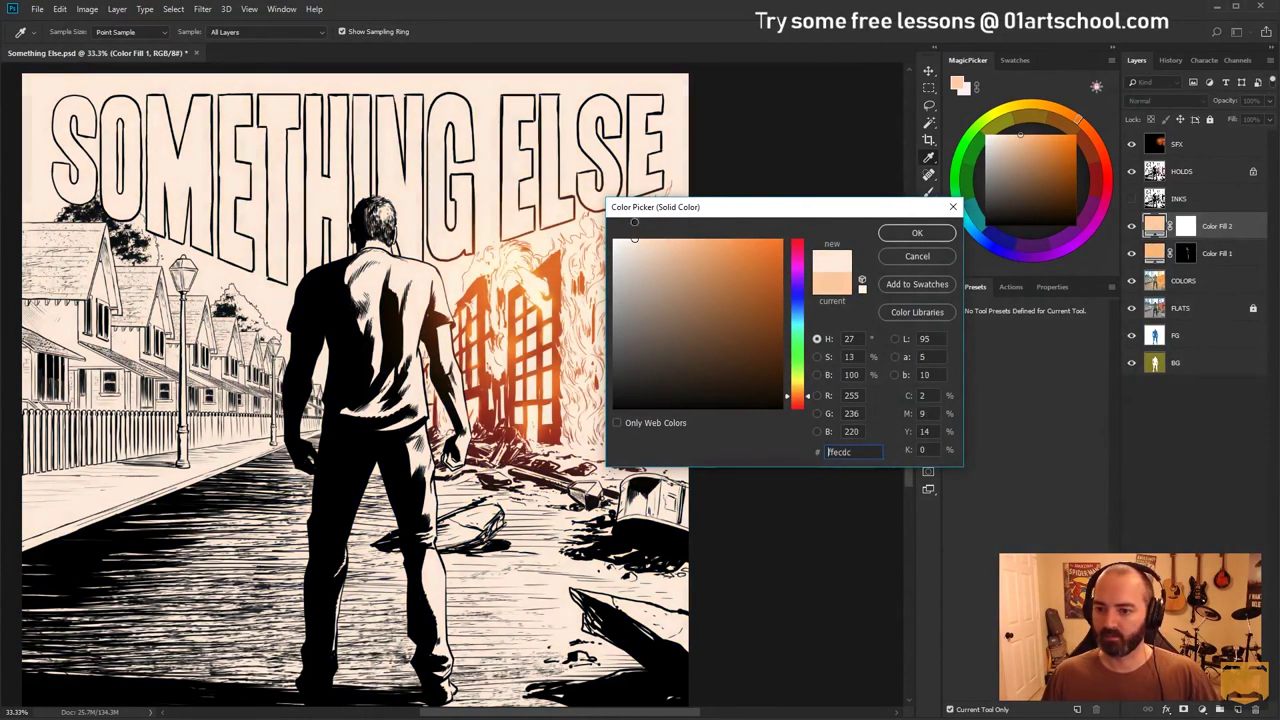
left_click_drag(796, 386, 798, 393)
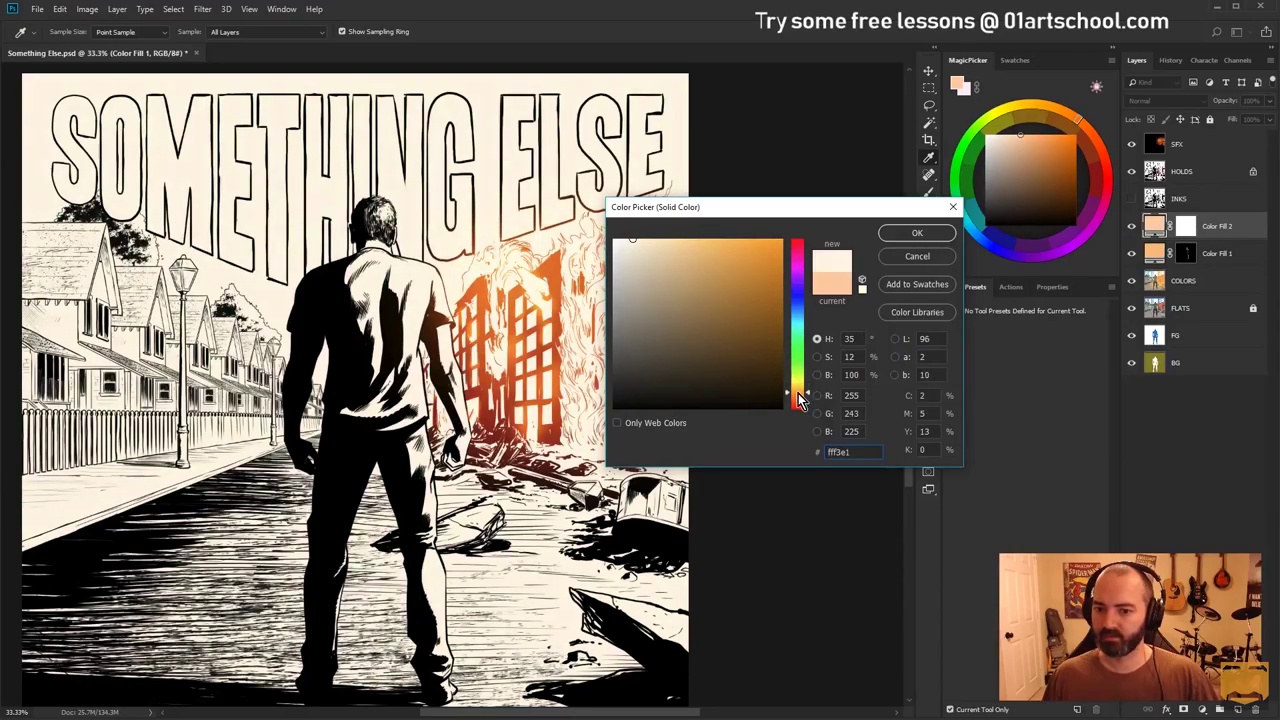
left_click(946, 238)
key("z")
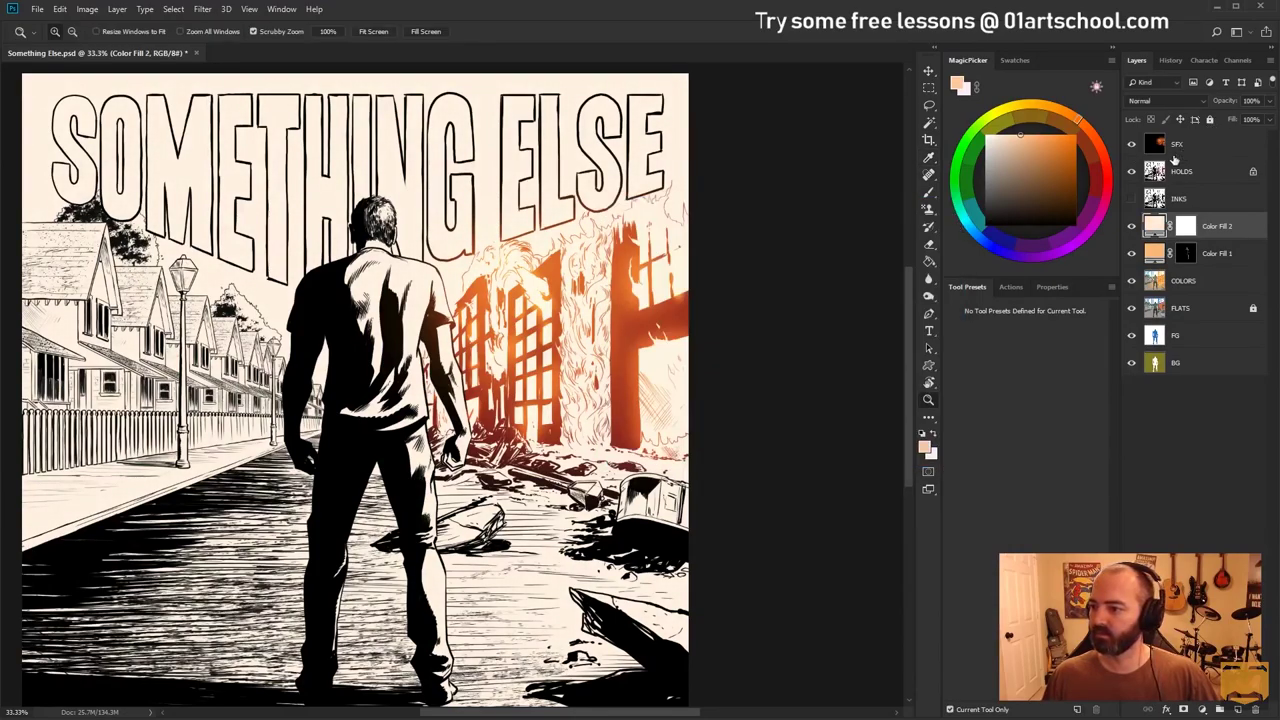
Fill the Color Fill 2 mask with black to hide the pale fill
left_click(1184, 225)
key("g")
left_click(435, 247)
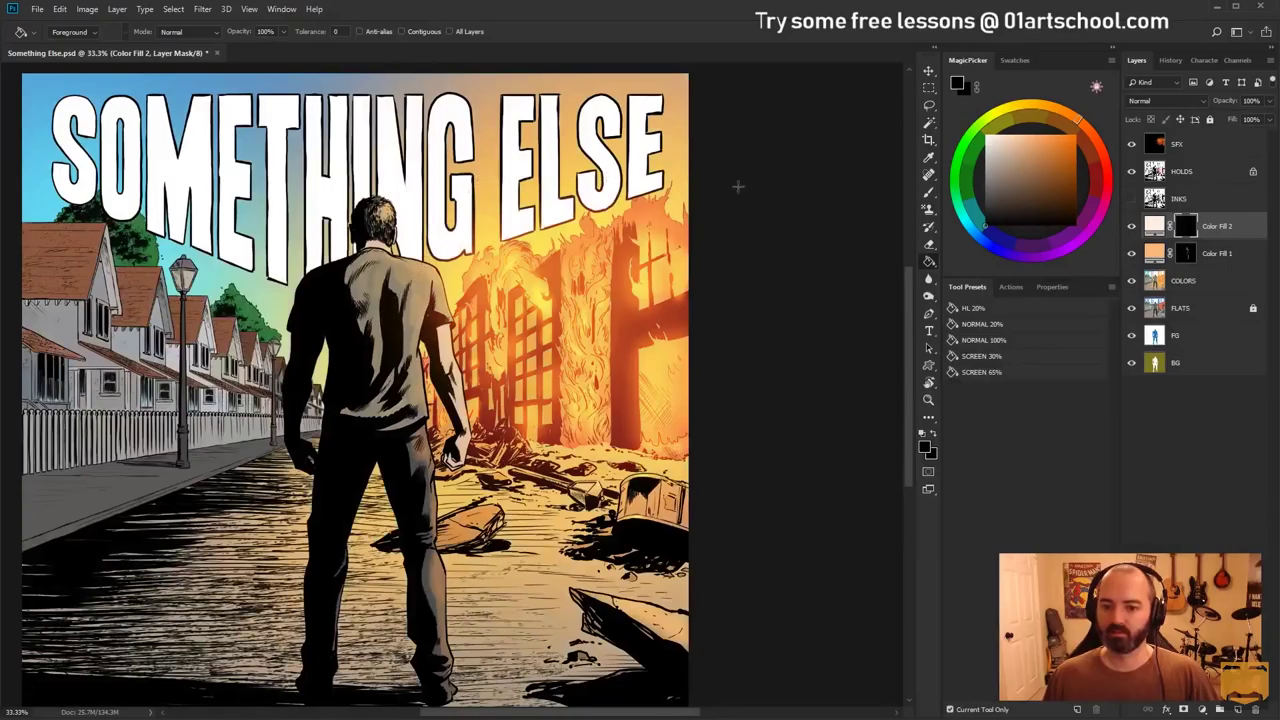
Load the man's silhouette from the FG layer as a selection and hide its selection edges
left_click(1157, 334, "ctrl")
key("z")
left_click(390, 300)
left_click(431, 243)
left_click_drag(431, 243, 467, 393)
left_click(455, 385)
key("ctrl+h")
Paint white on the Color Fill 2 mask with the BORO SQUARE brush to add pale highlights to the man's hair and shoulder
key("x")
key("b")
left_click_drag(386, 264, 366, 262)
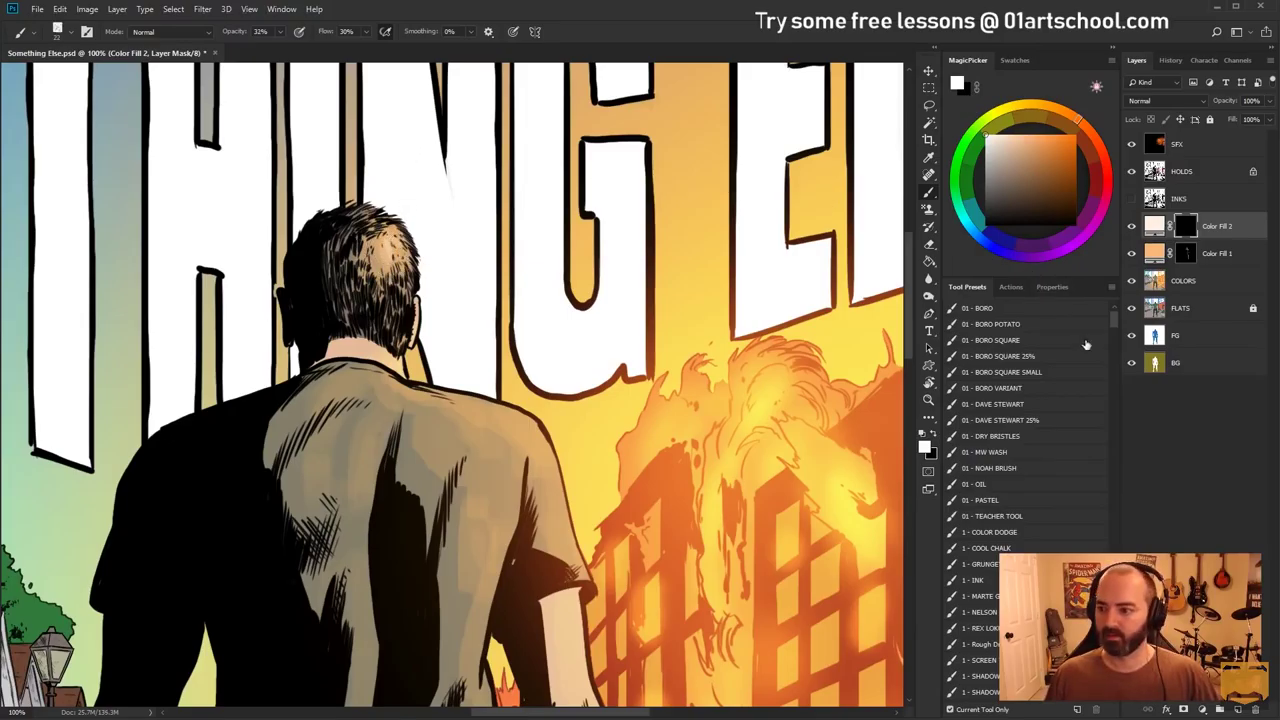
left_click(990, 340)
left_click_drag(457, 255, 345, 275)
left_click_drag(406, 248, 411, 248)
mouse_move(391, 232)
left_mouse_down()
mouse_move(384, 258)
mouse_move(401, 260)
left_mouse_up()
left_click_drag(486, 302, 484, 153)
mouse_move(412, 242)
left_mouse_down()
mouse_move(443, 250)
mouse_move(433, 232)
mouse_move(480, 256)
mouse_move(440, 250)
mouse_move(528, 272)
mouse_move(515, 256)
mouse_move(600, 438)
left_mouse_up()
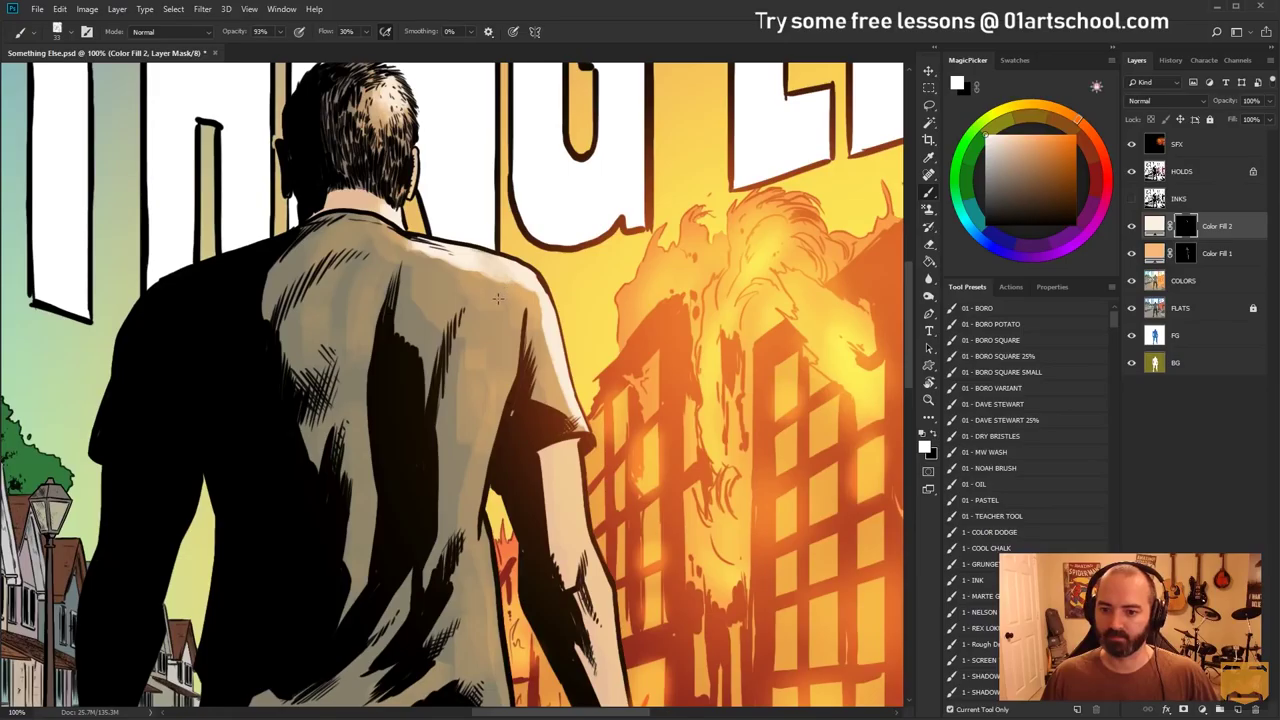
Trim the inner edge of the shoulder highlight by painting black on the Color Fill 2 mask
key("x")
mouse_move(453, 277)
left_mouse_down()
mouse_move(490, 262)
mouse_move(424, 264)
left_mouse_up()
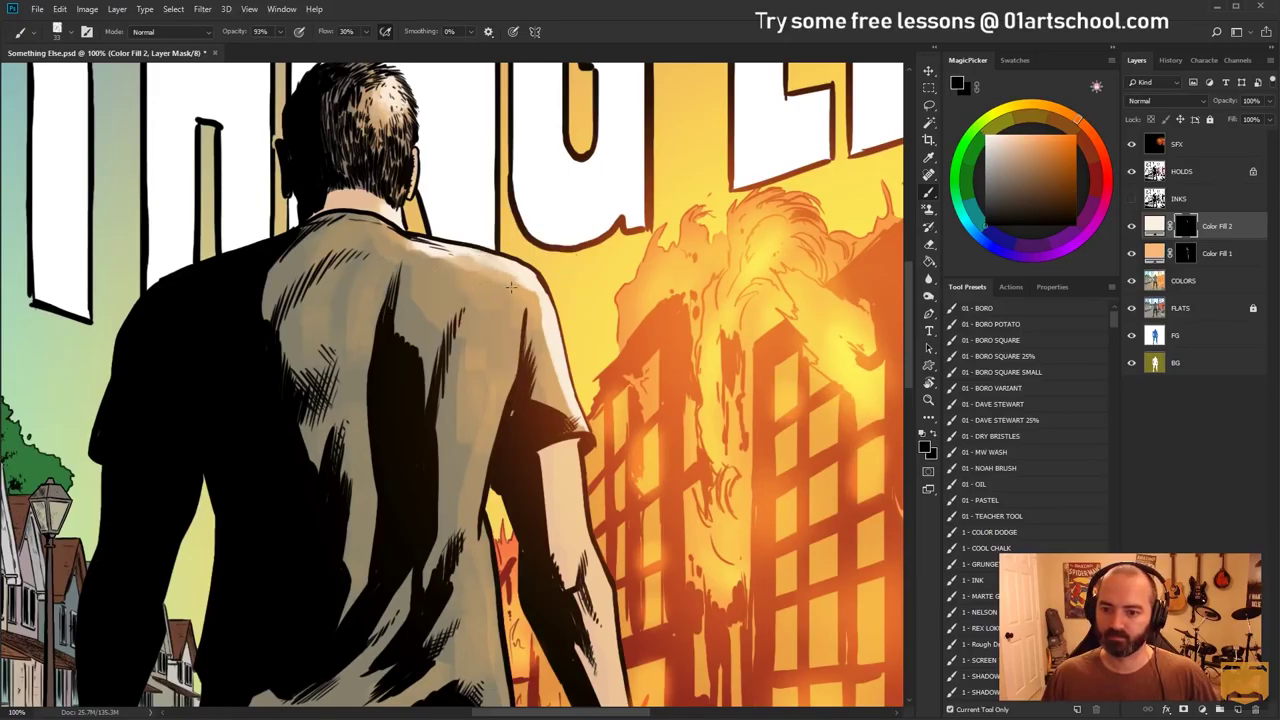
key("x")
Paint pale rim highlights on the Color Fill 2 mask along the man's sleeve, forearm, and hand
mouse_move(528, 290)
left_mouse_down()
mouse_move(552, 312)
mouse_move(575, 425)
mouse_move(555, 206)
left_mouse_up()
mouse_move(535, 256)
left_mouse_down()
mouse_move(561, 319)
mouse_move(550, 318)
mouse_move(591, 388)
mouse_move(583, 468)
mouse_move(614, 568)
left_mouse_up()
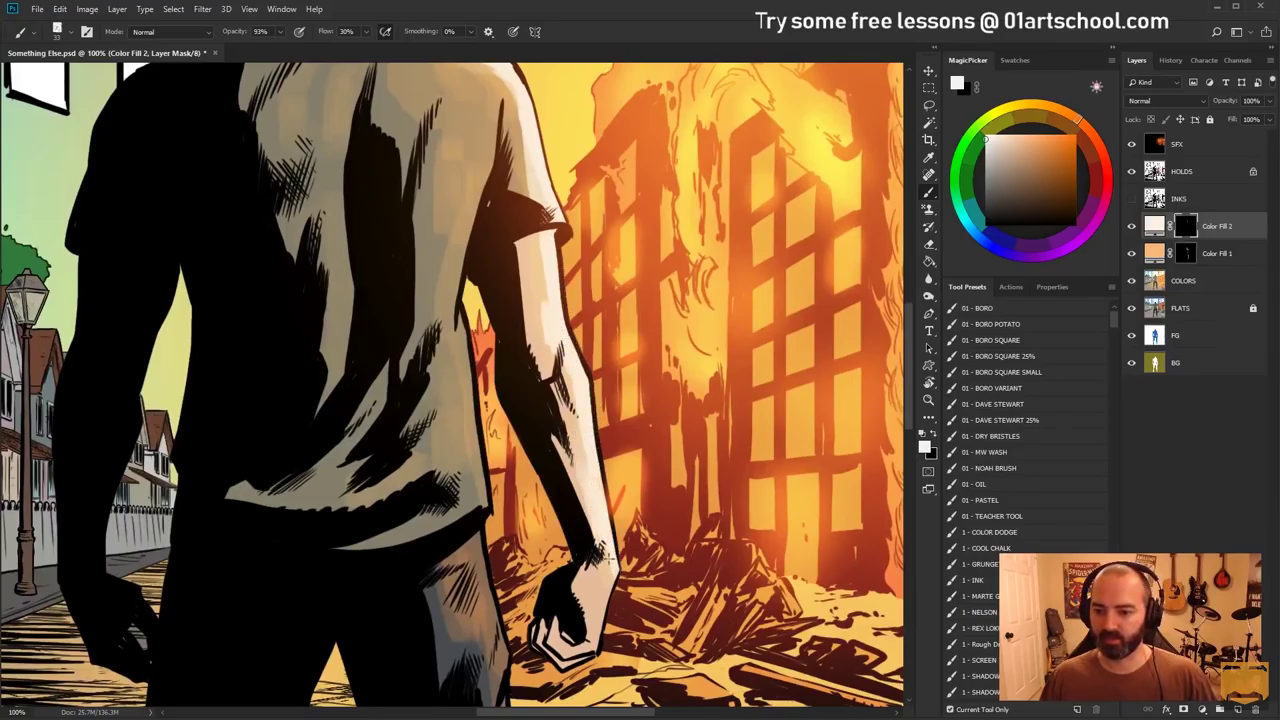
left_click_drag(620, 515, 597, 580)
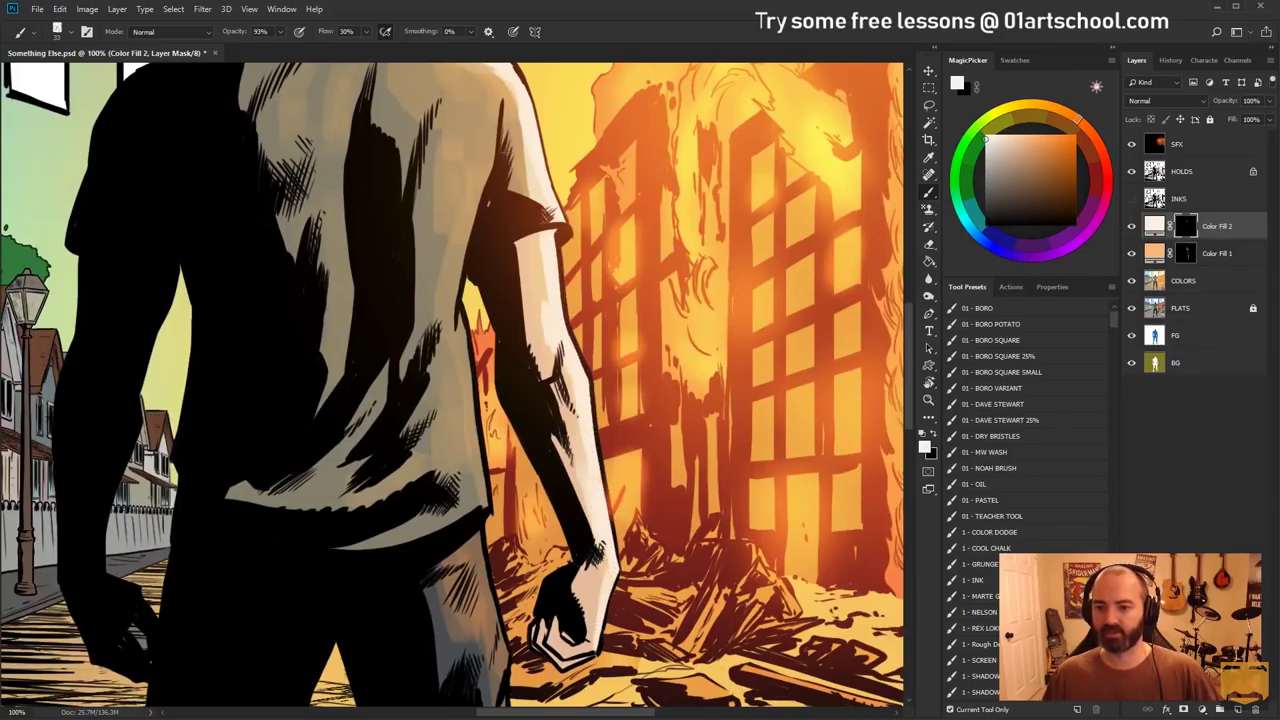
Try the BORO SQUARE 25% and BORO SQUARE SMALL brush presets and settle on BORO SQUARE
left_click_drag(513, 277, 456, 388)
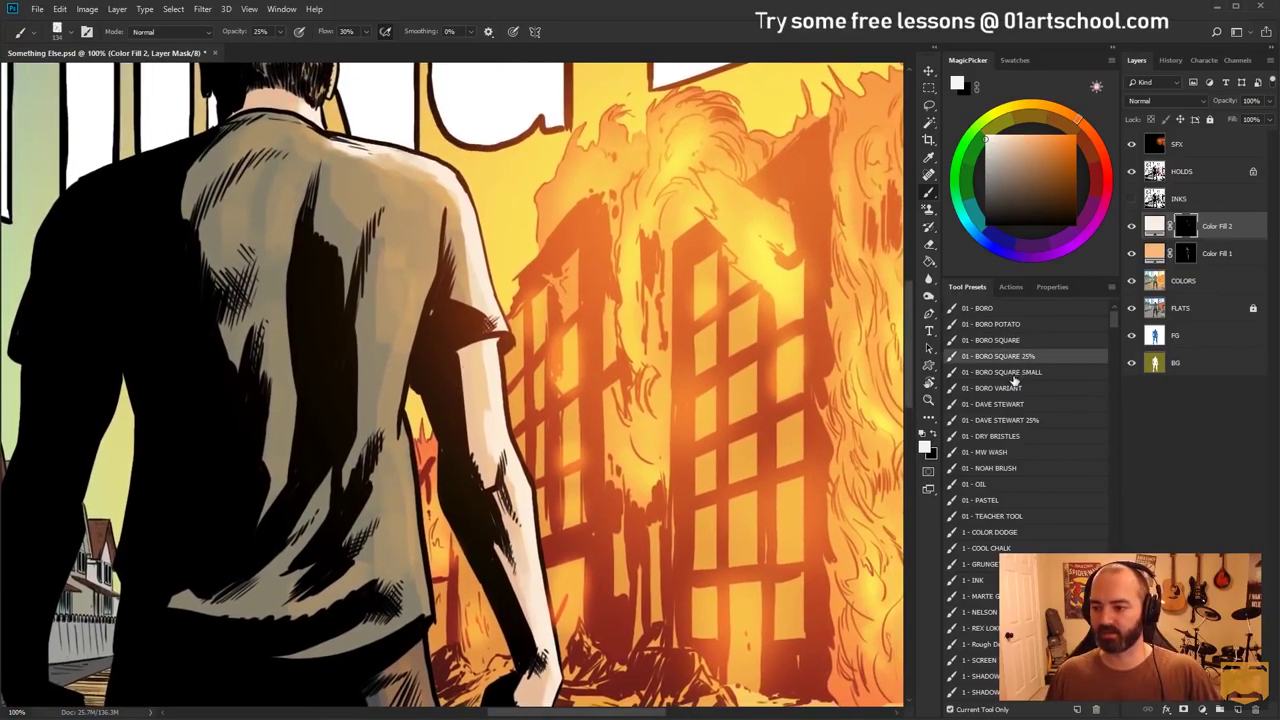
left_click(1017, 371)
left_click(1034, 355)
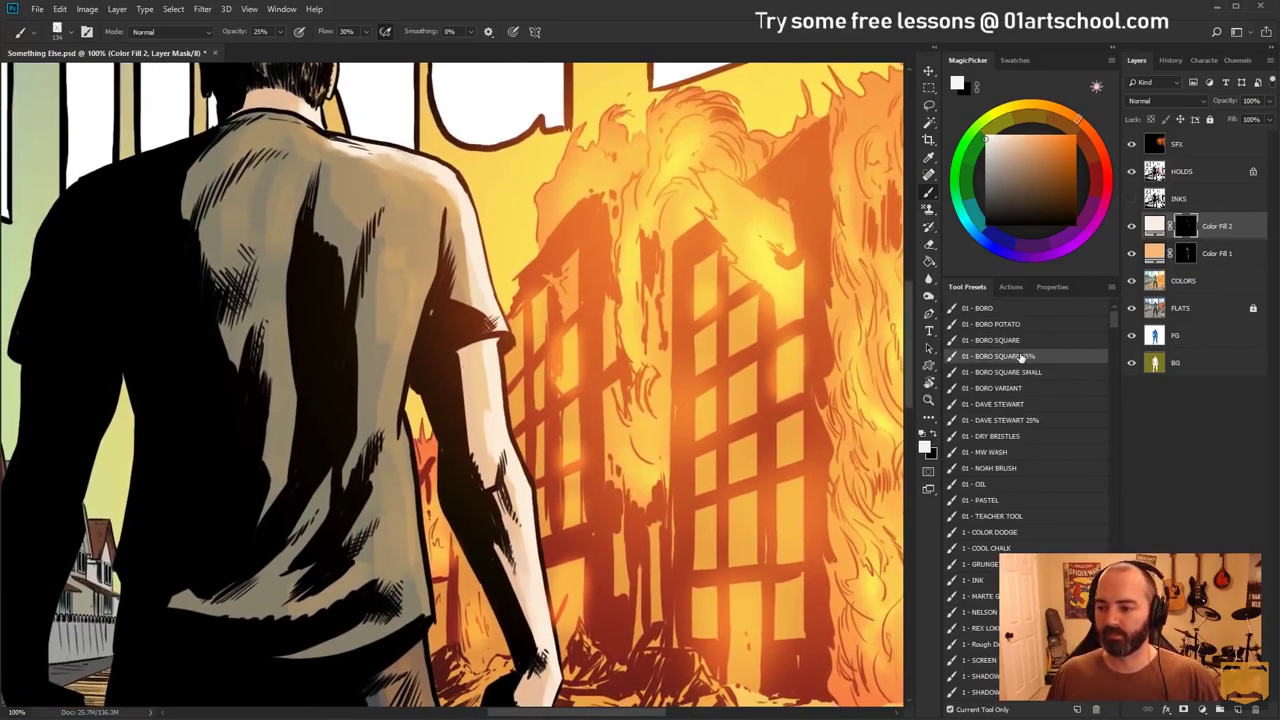
left_click(1019, 373)
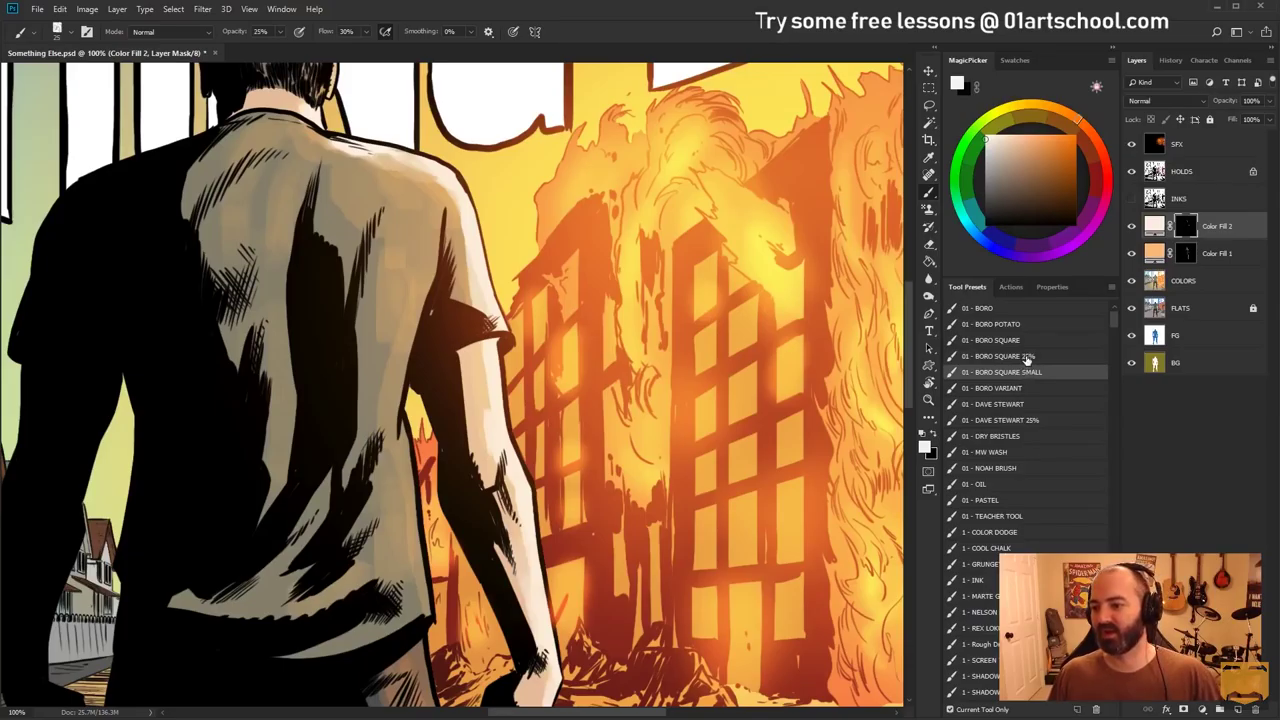
left_click(1027, 357)
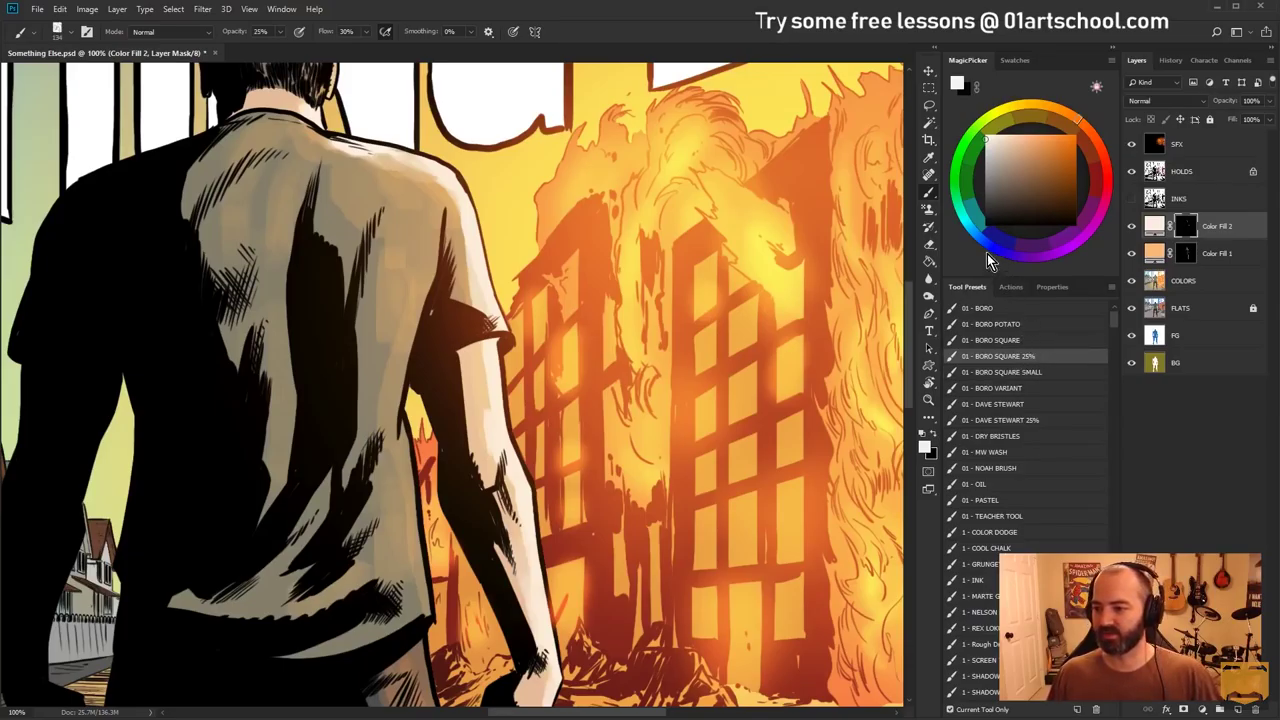
left_click(996, 340)
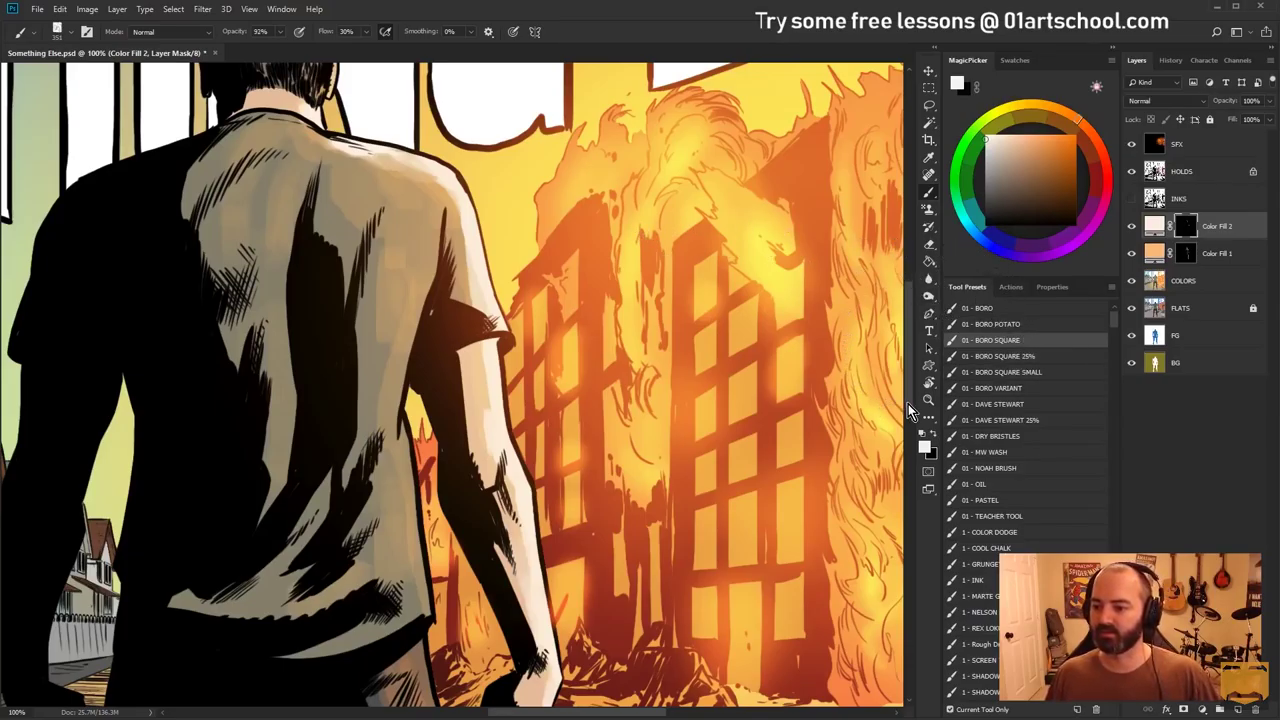
Try painting a broad pale highlight across the upper back of the man's shirt on the Color Fill 2 mask
left_click(926, 401)
left_click(543, 300, "alt")
left_click(543, 300, "alt")
left_click(562, 308, "alt")
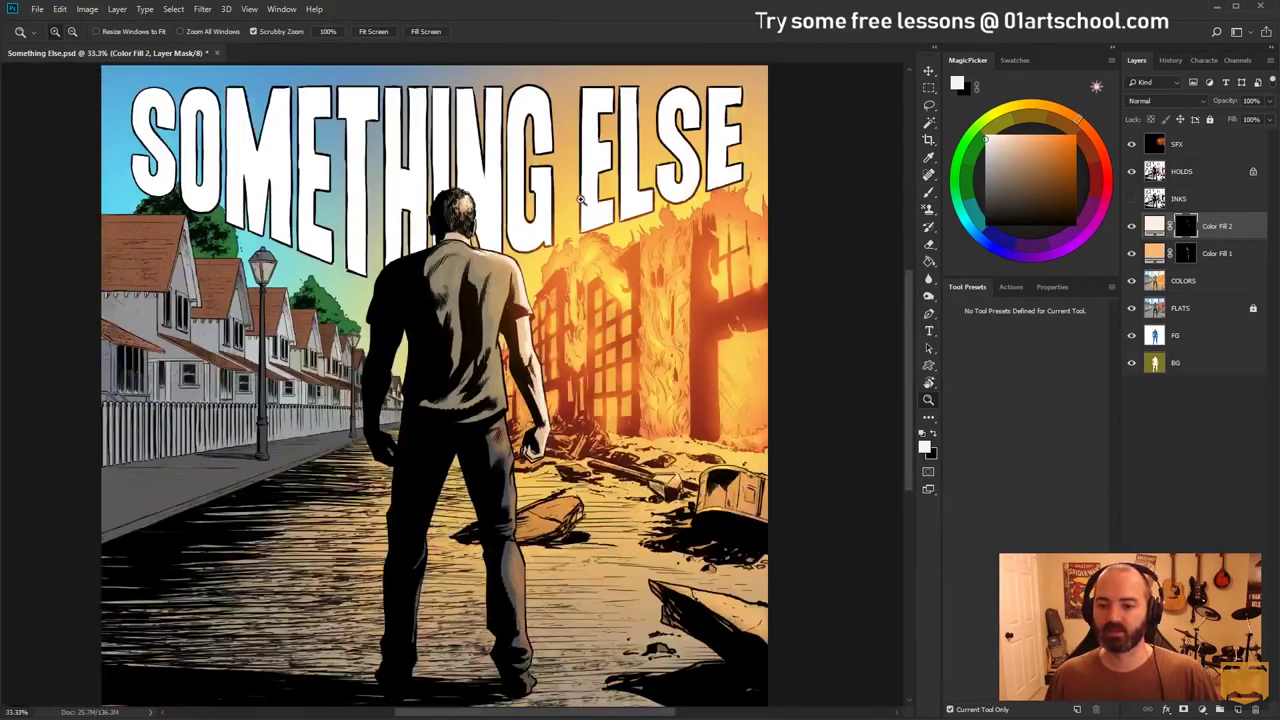
left_click(450, 260)
left_click(506, 186)
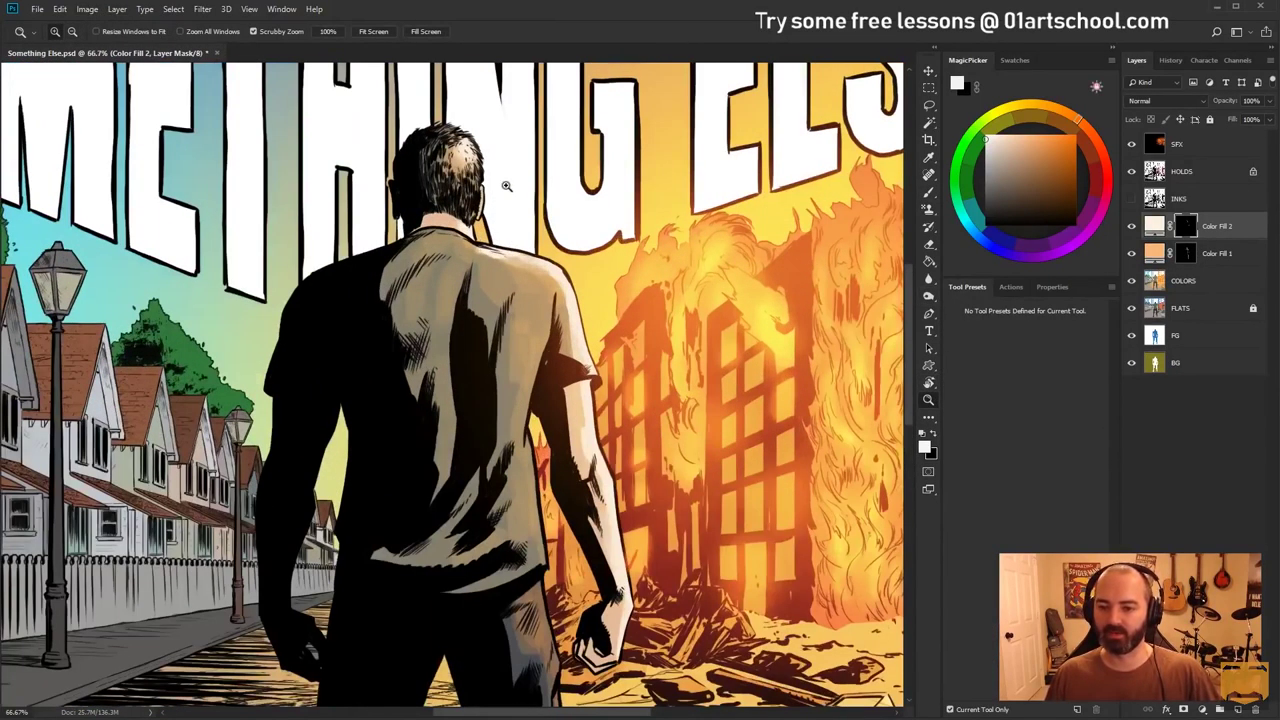
key("b")
left_click_drag(473, 235, 482, 247)
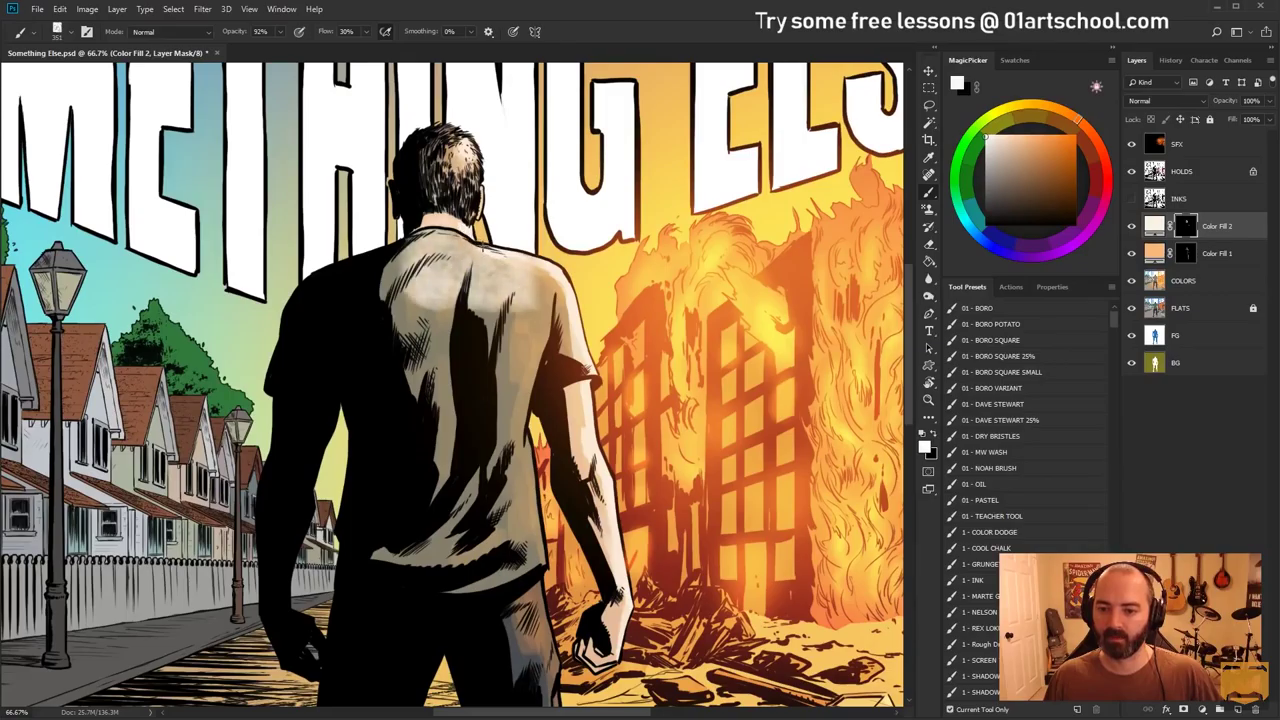
key("ctrl+z")
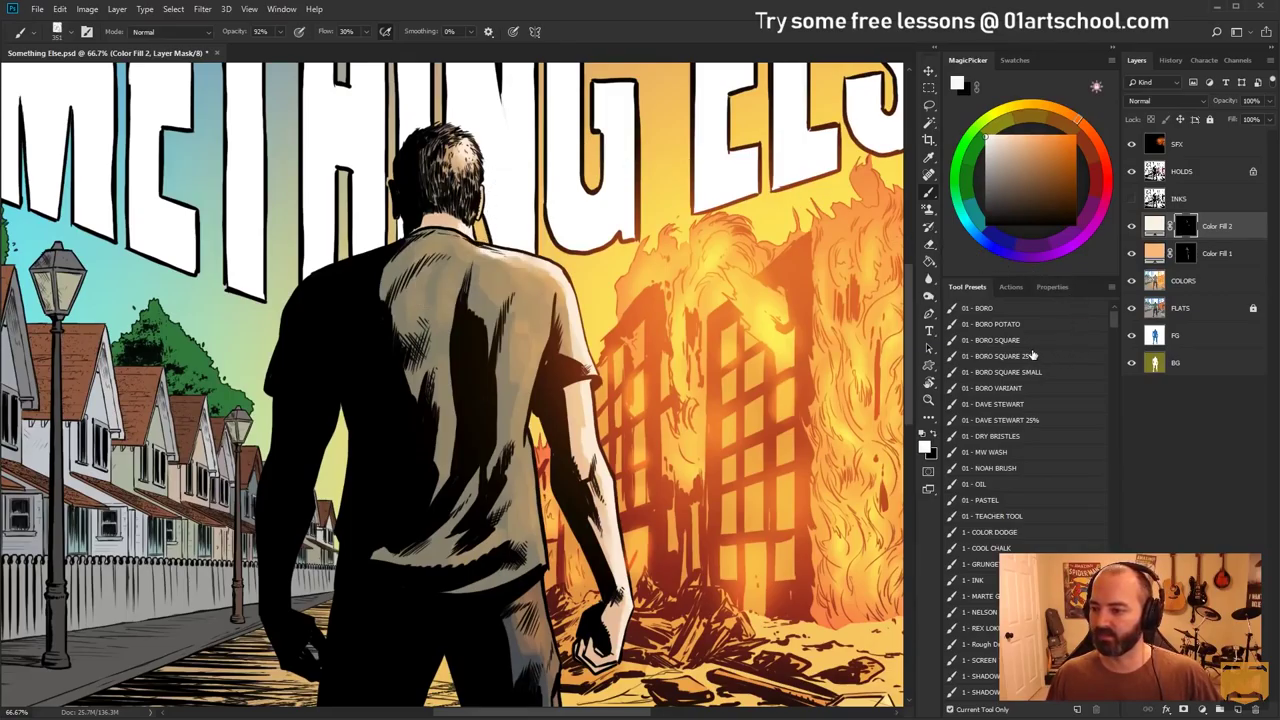
Touch up the pale highlight around the man's neck and collar with the BORO SQUARE brush at size 24
left_click(1025, 340)
right_click(440, 210, "alt")
mouse_move(436, 209)
left_mouse_down()
mouse_move(420, 209)
mouse_move(488, 252)
left_mouse_up()
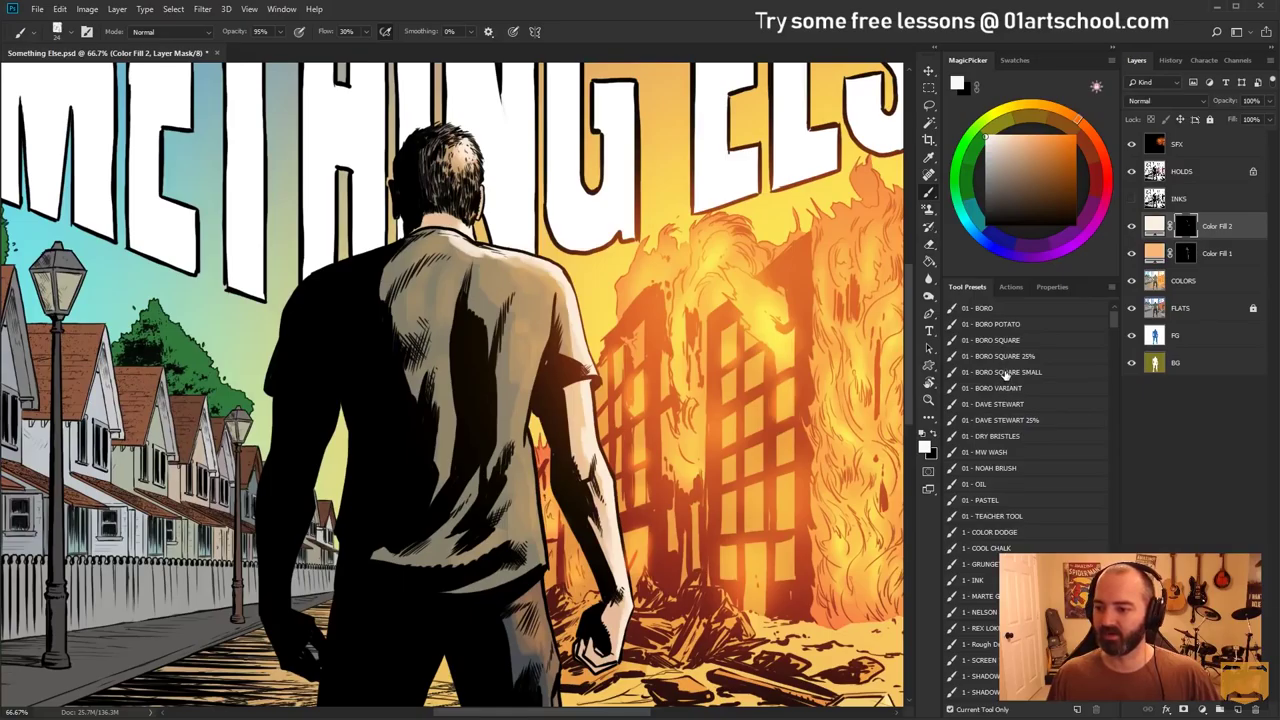
Change the Color Fill 2 highlight color to a warm golden orange, ffd271
left_click(929, 400)
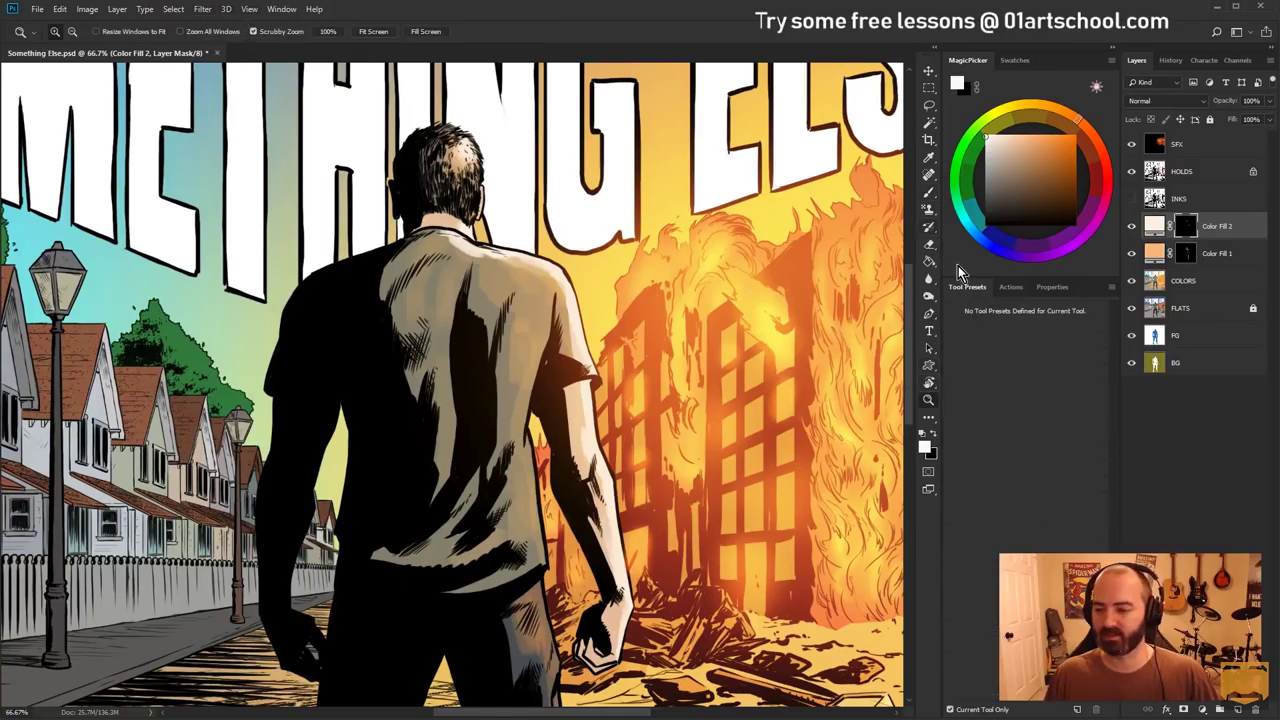
left_click(511, 378, "alt")
left_click(511, 378, "alt")
left_click(511, 378, "alt")
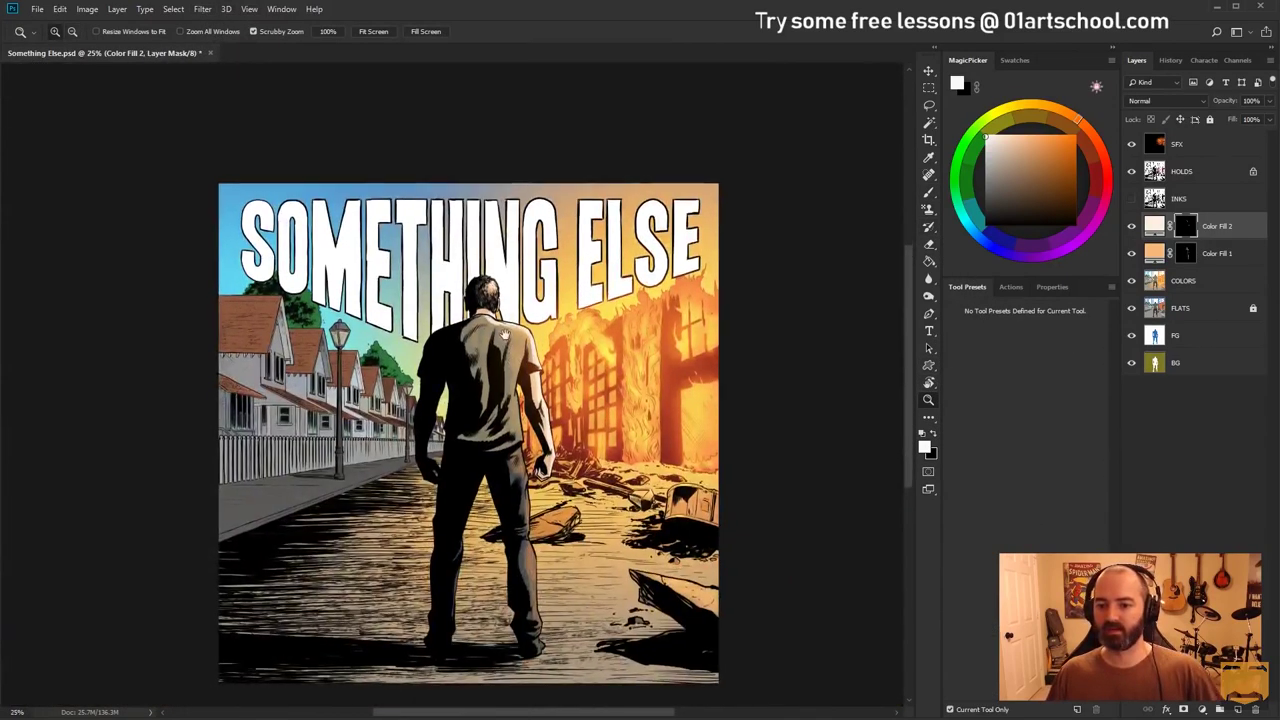
scroll(507, 344, "up", 1)
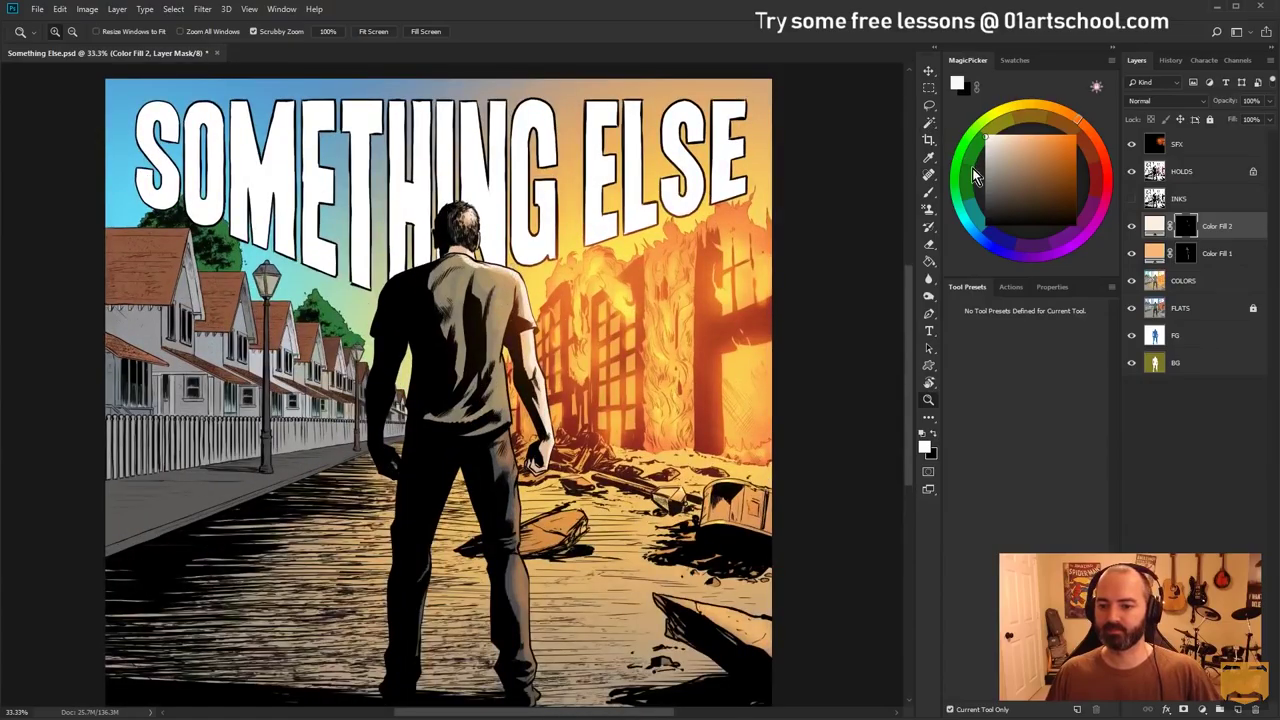
double_click(1154, 228)
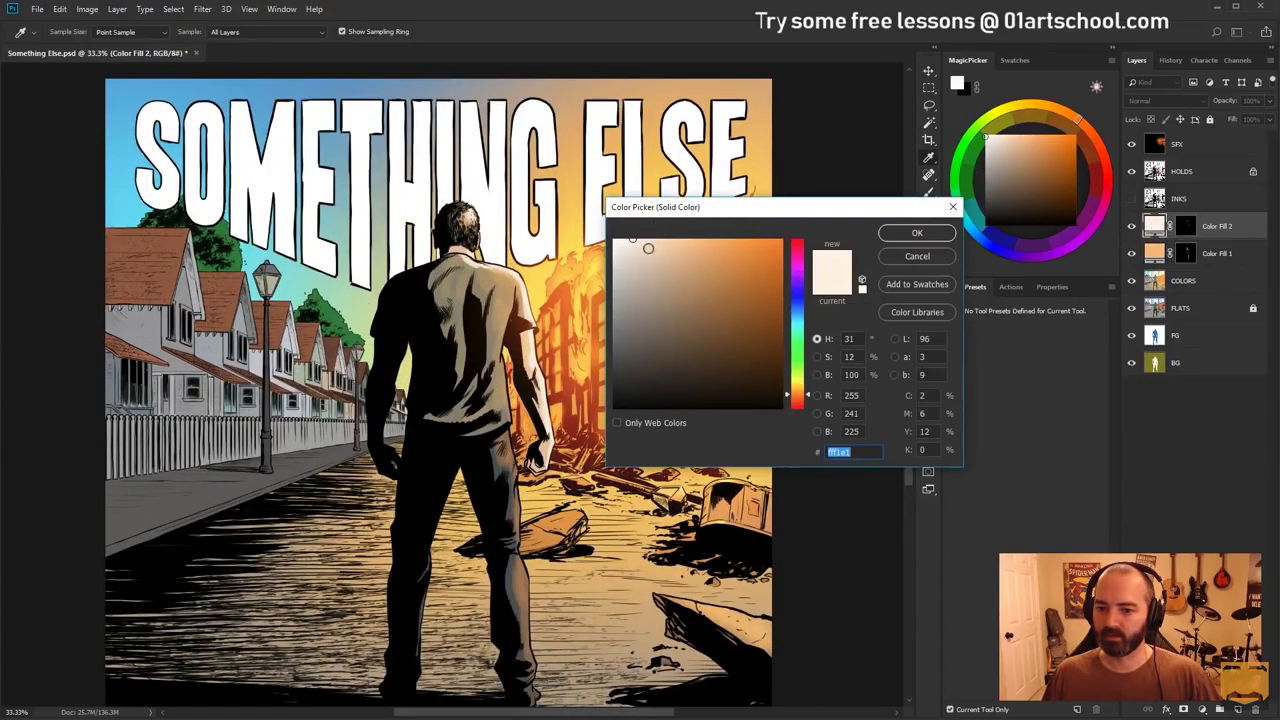
left_click(676, 238)
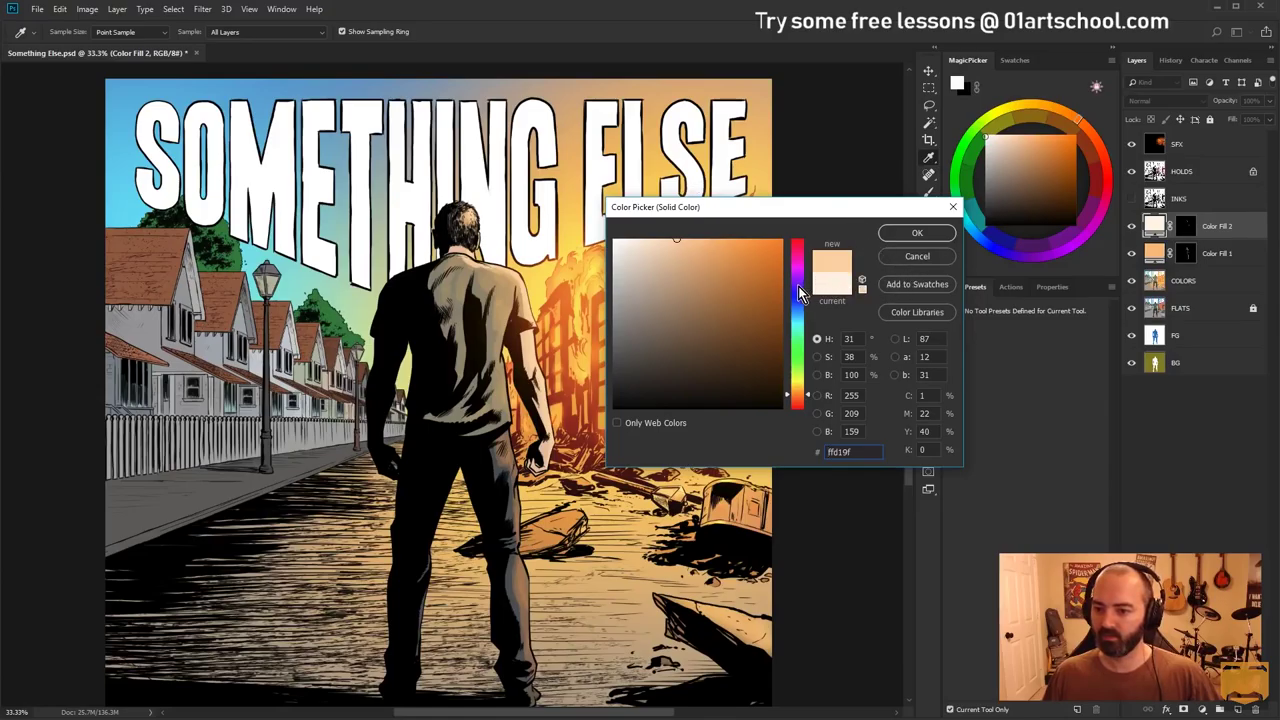
left_click(796, 385)
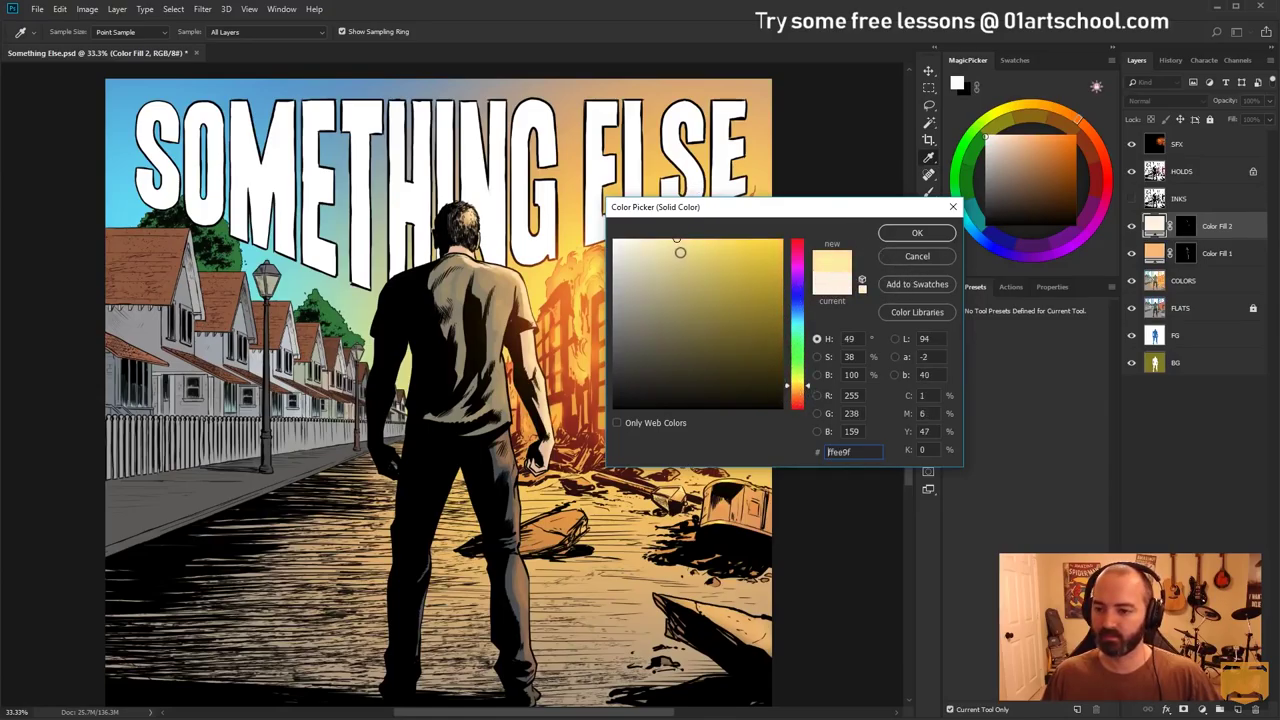
mouse_move(680, 252)
left_mouse_down()
mouse_move(692, 222)
mouse_move(708, 220)
left_mouse_up()
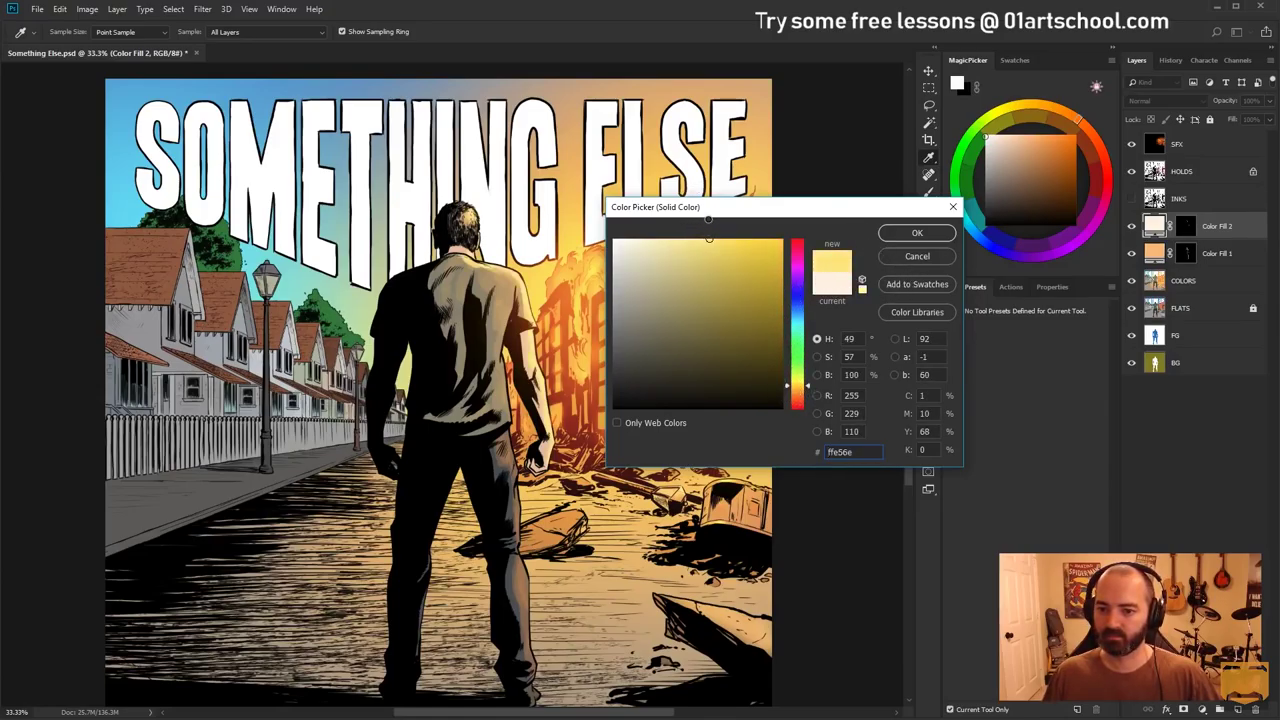
left_click(797, 389)
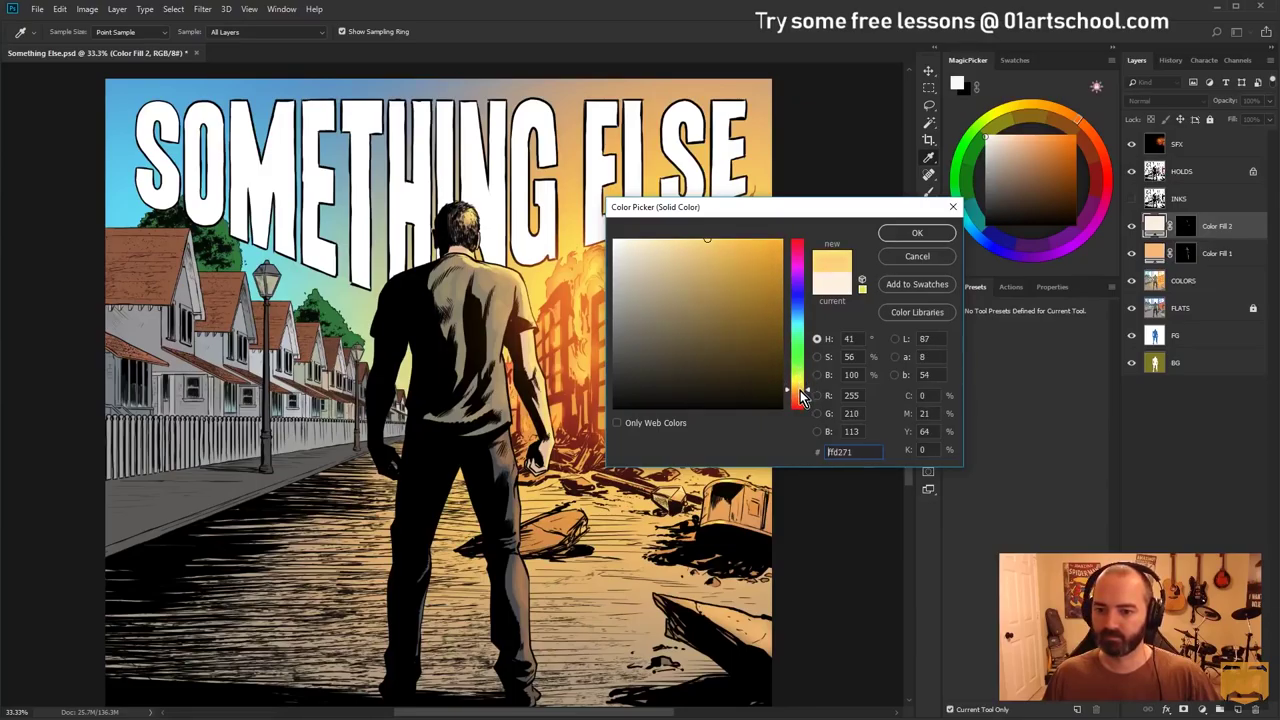
left_click(917, 236)
Examine the recolored rim highlights on the man against the whole cover and the row of houses
left_click(928, 399)
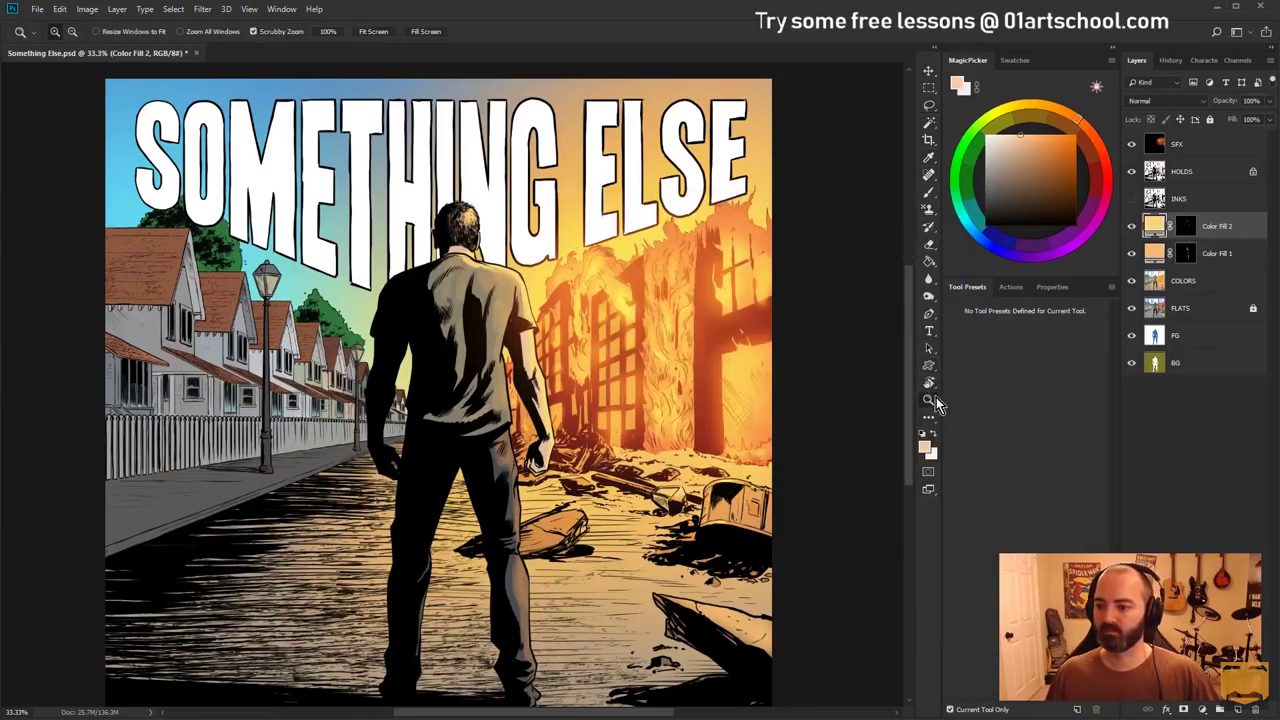
left_click(562, 142, "alt")
left_click(562, 142, "alt")
left_click(477, 338)
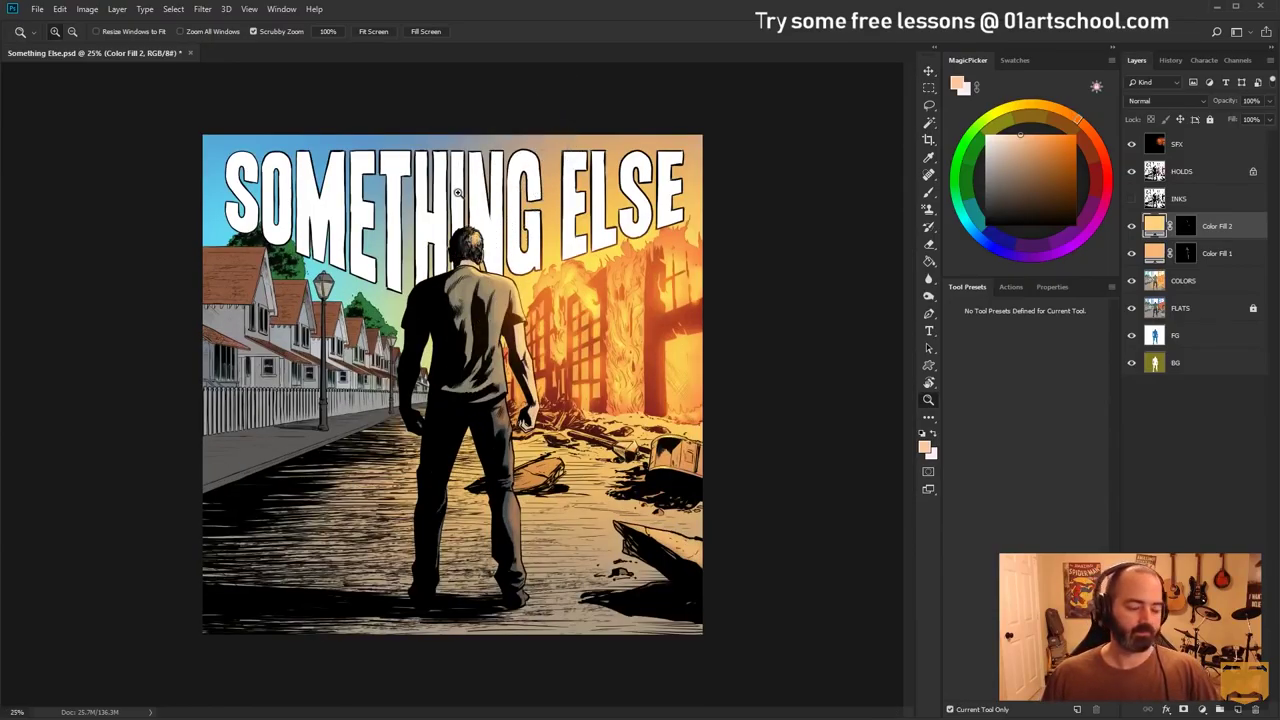
left_click(368, 219)
left_click(447, 208)
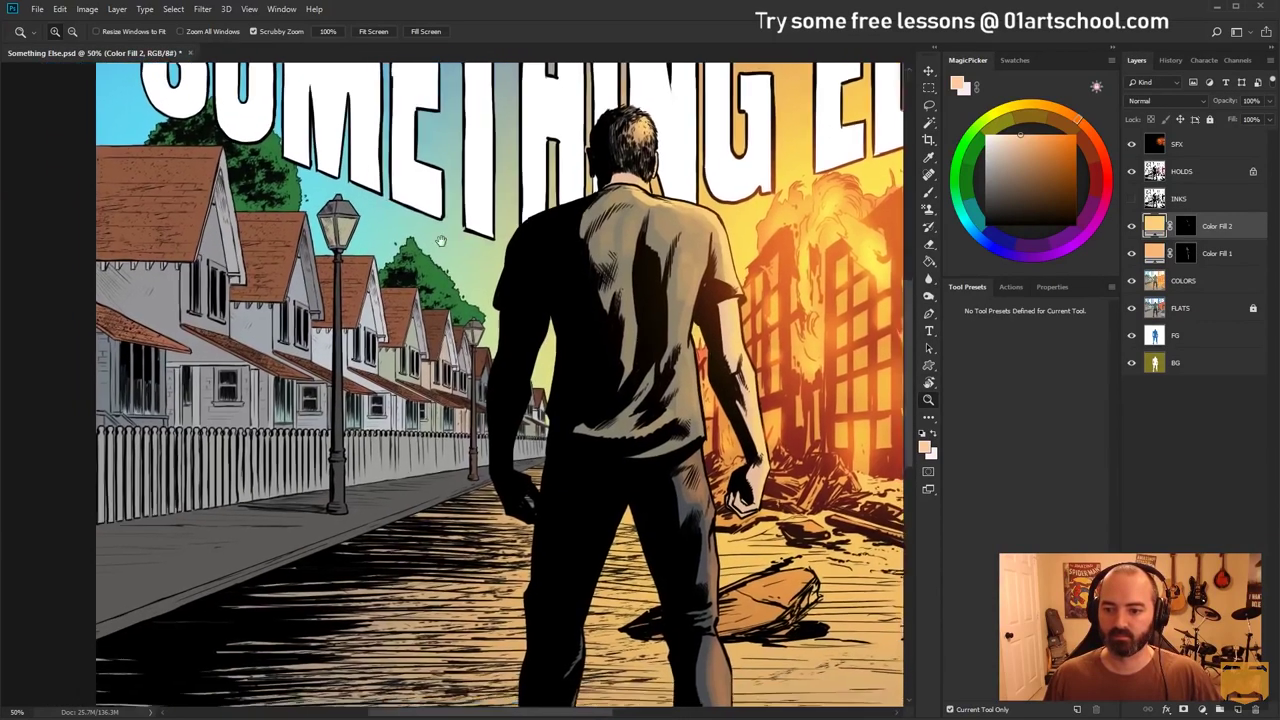
left_click(508, 320, "alt")
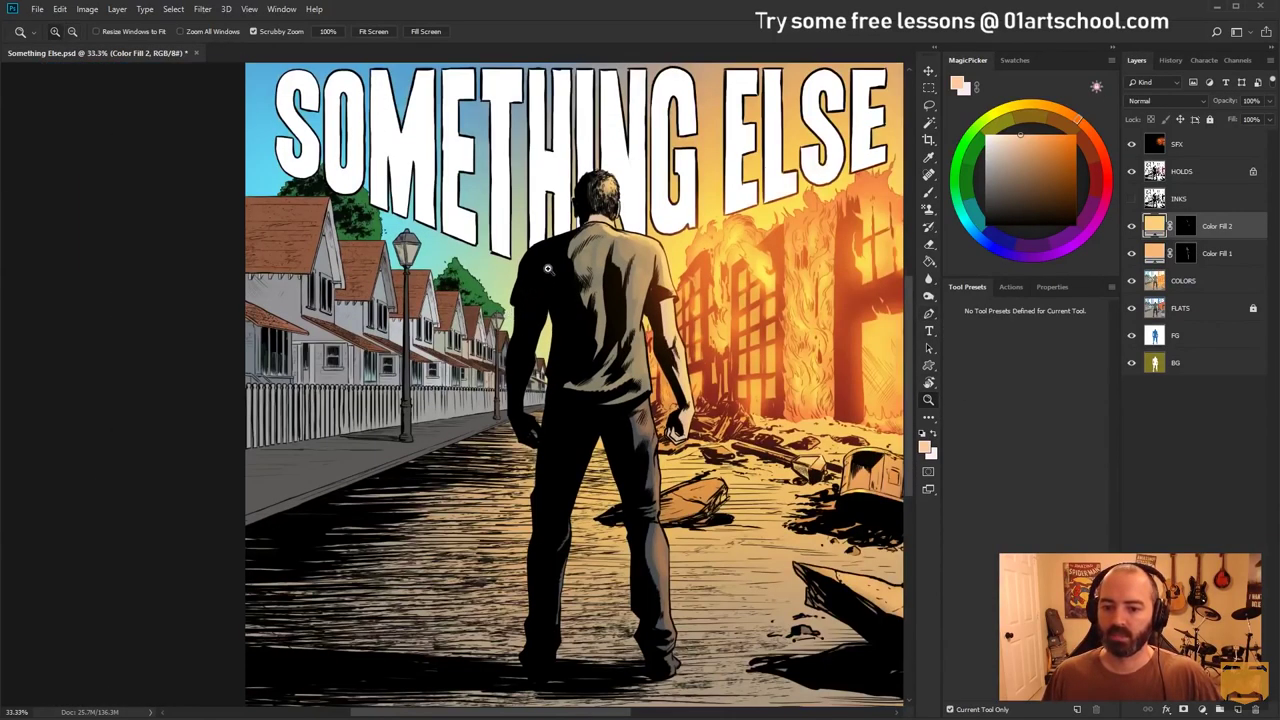
left_click_drag(596, 244, 440, 242)
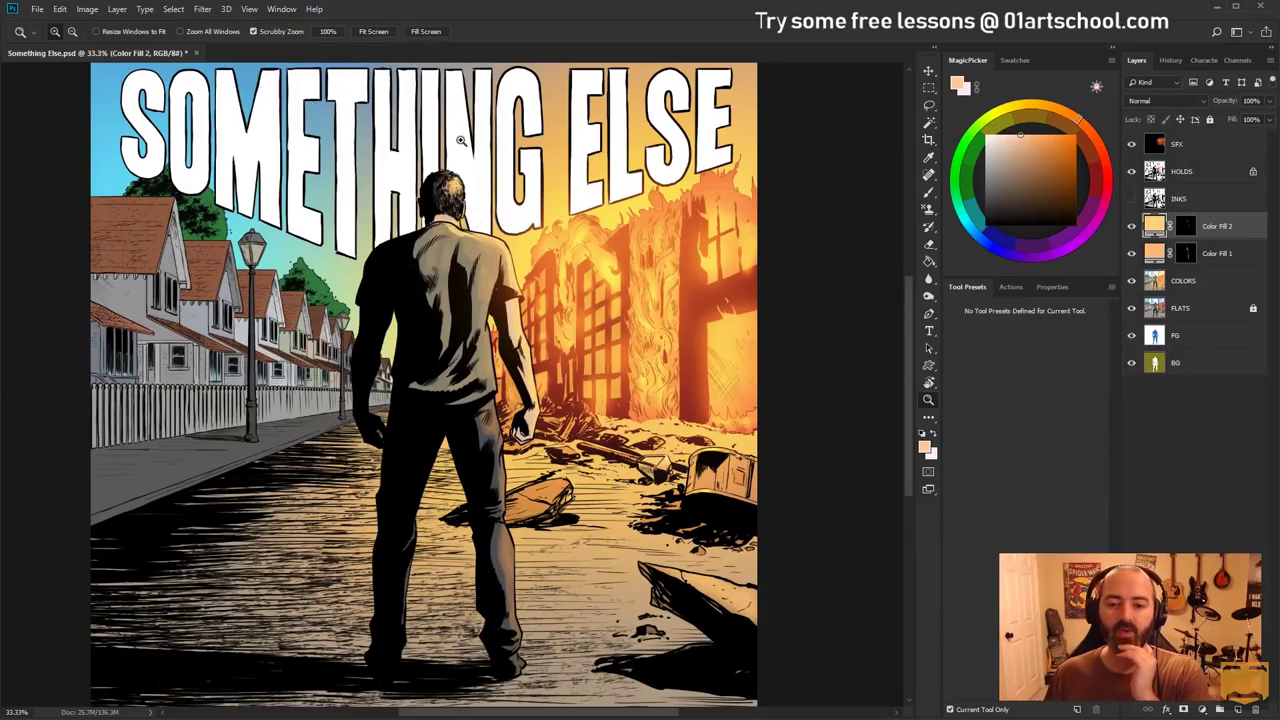
left_click(228, 298)
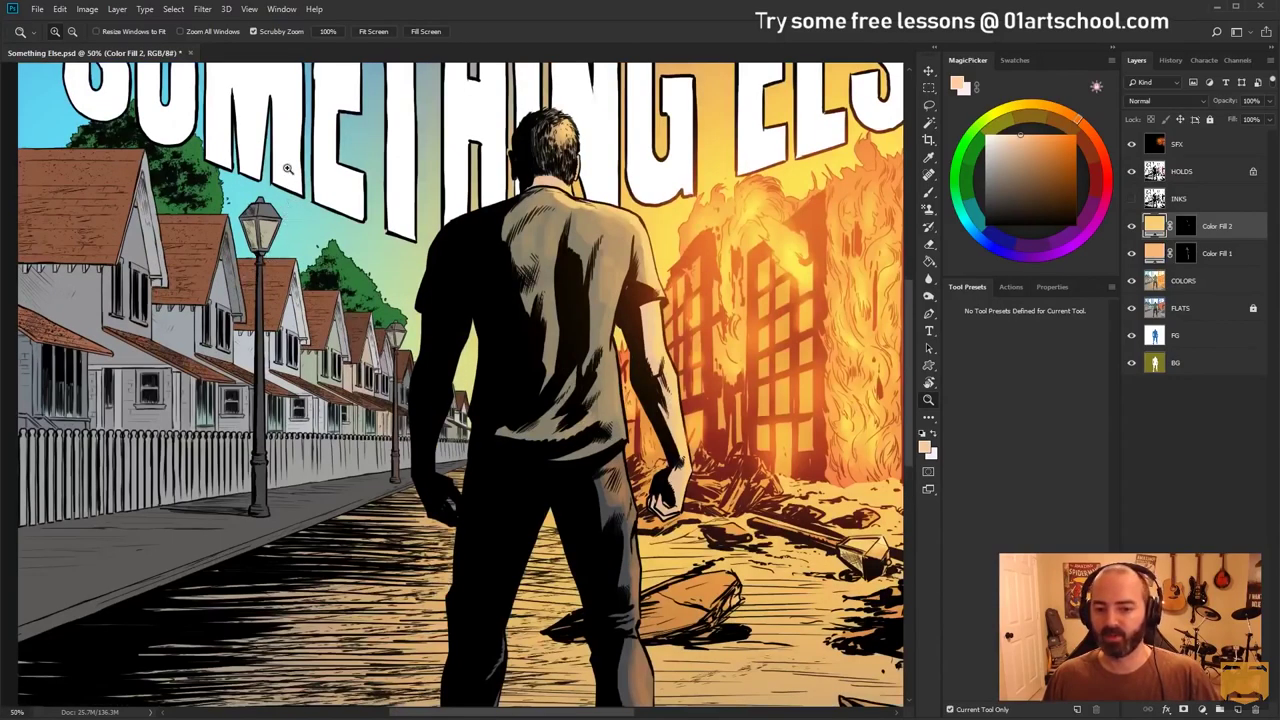
left_click_drag(322, 248, 438, 307)
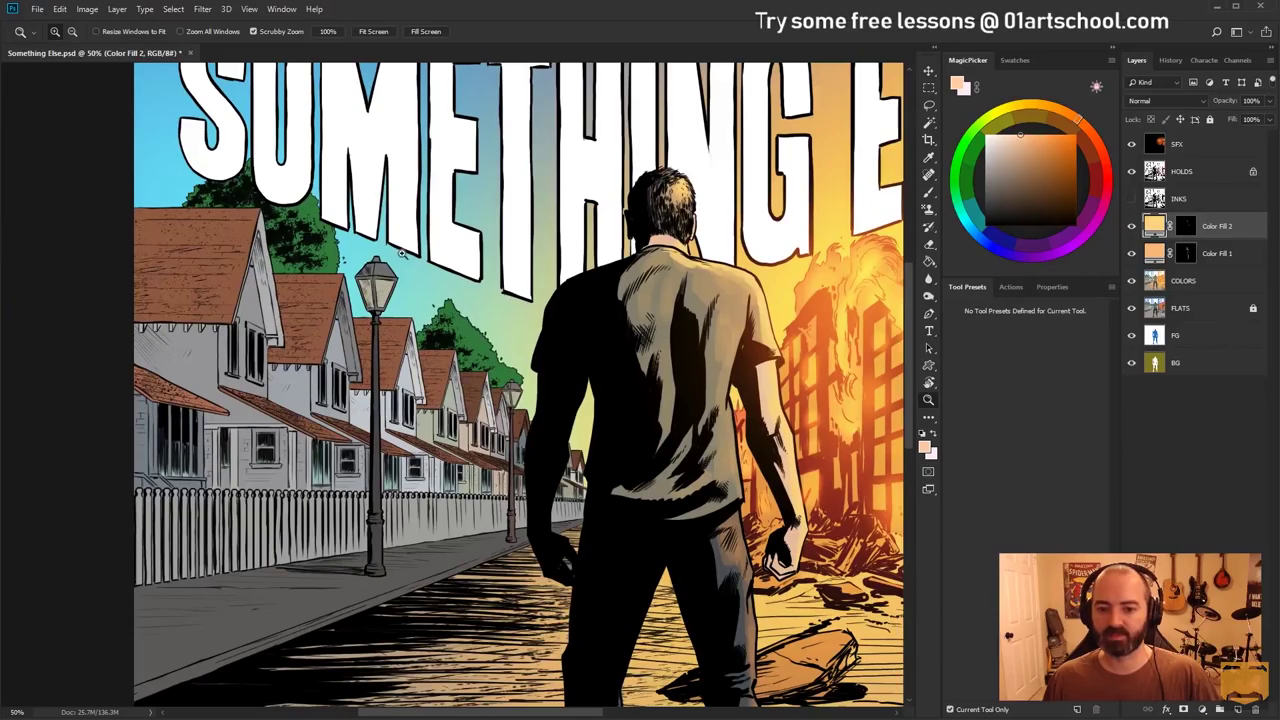
Try to select the brown house roof with the Magic Wand, switching to the COLORS layer, and clear the selection
key("w")
left_click(232, 258)
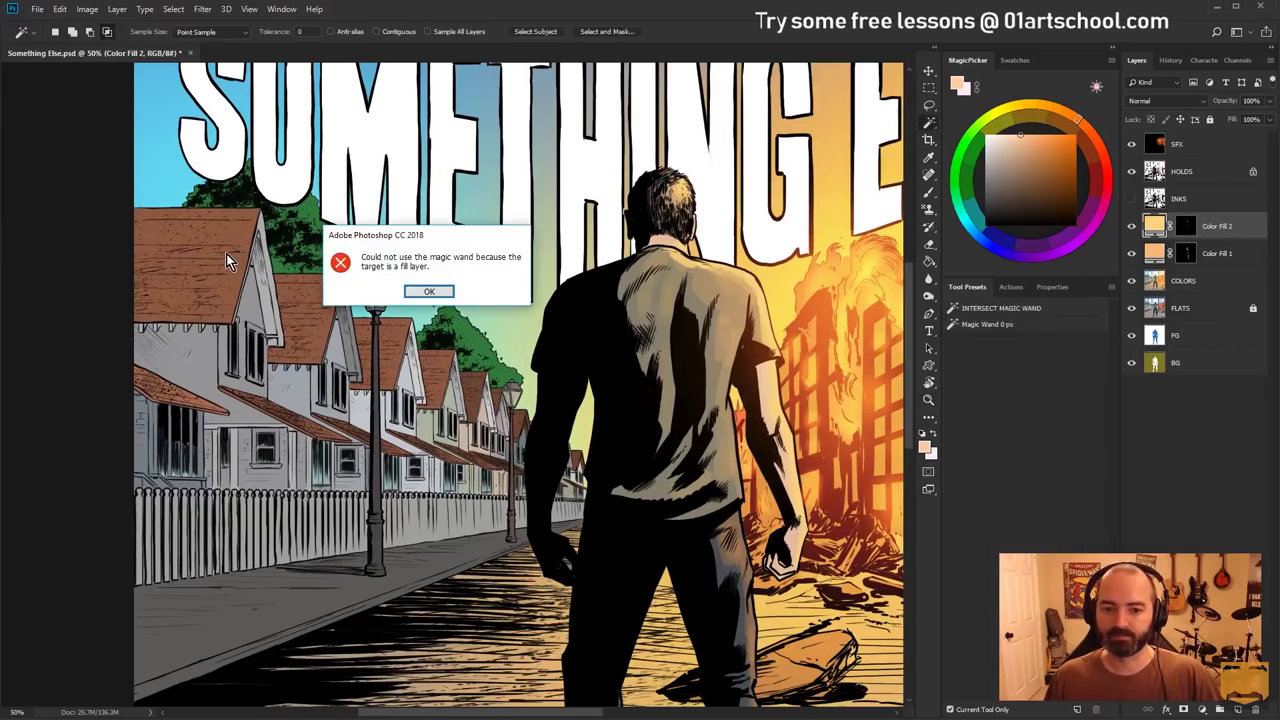
left_click(436, 288)
left_click(1203, 274)
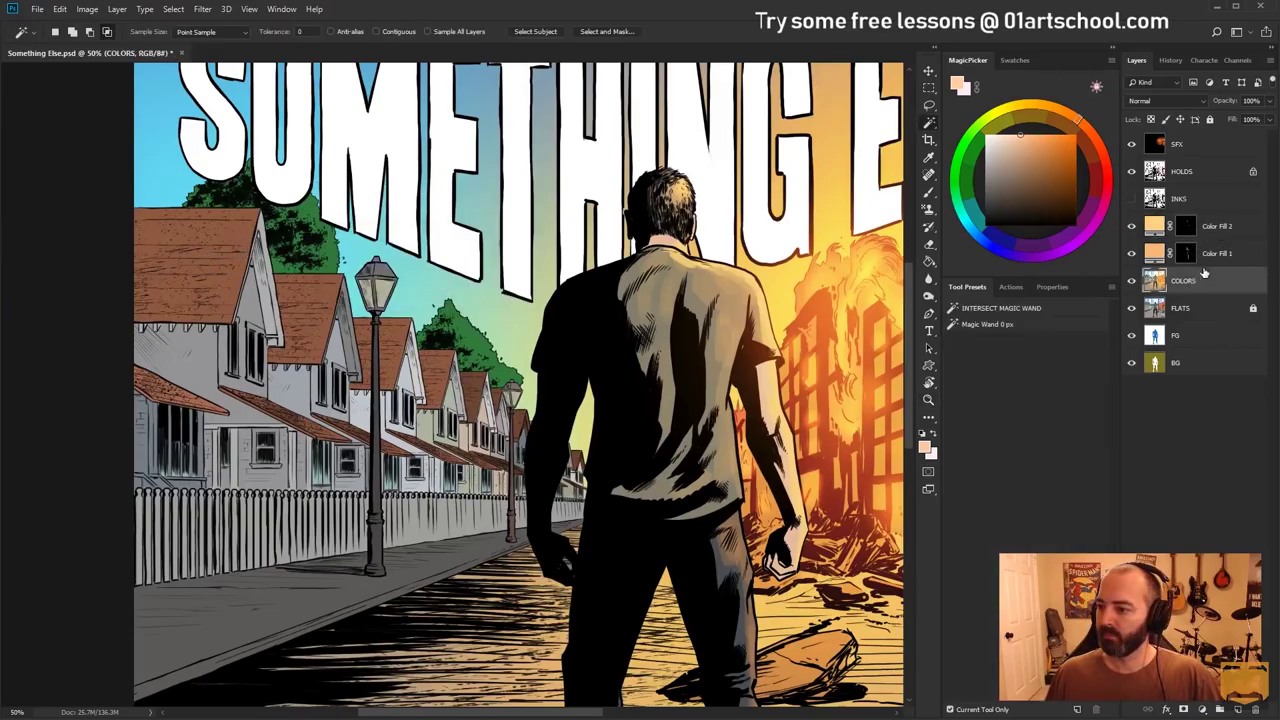
left_click(151, 249)
key("ctrl+d")
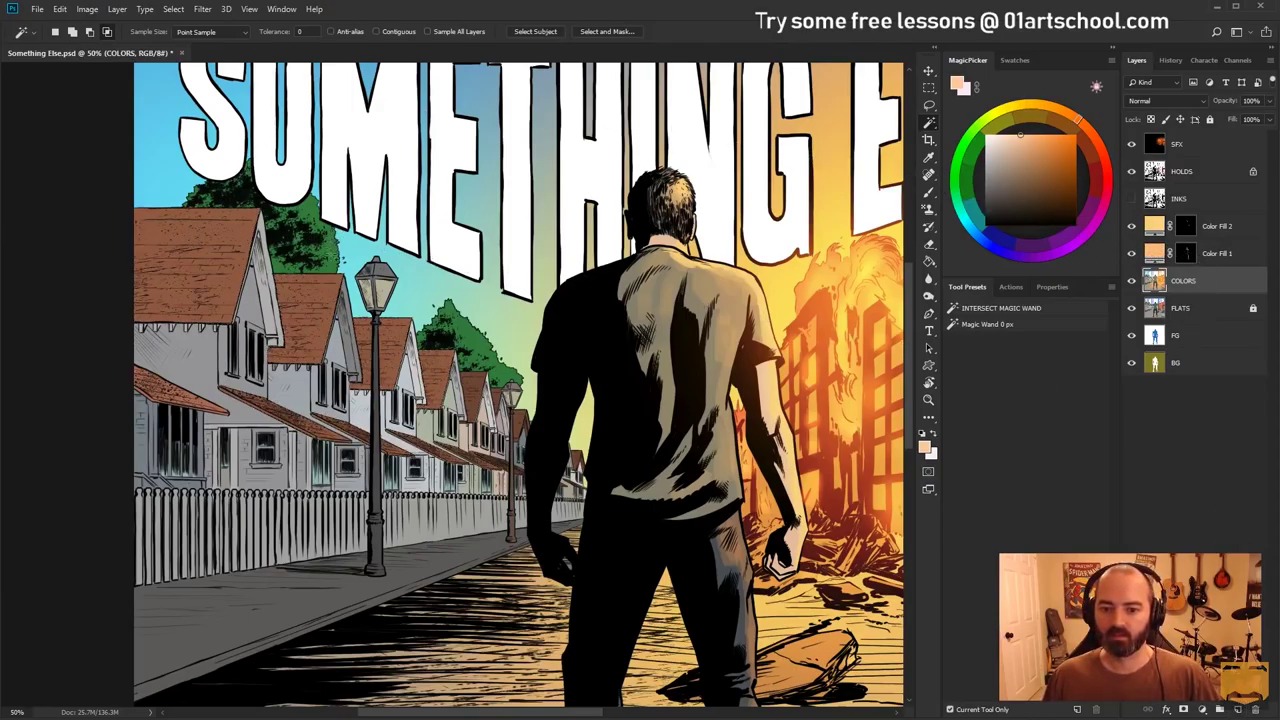
Draw a freehand 0 px Lasso selection around the street lamp's top, the neighboring rooftops, and the sky behind them
key("b")
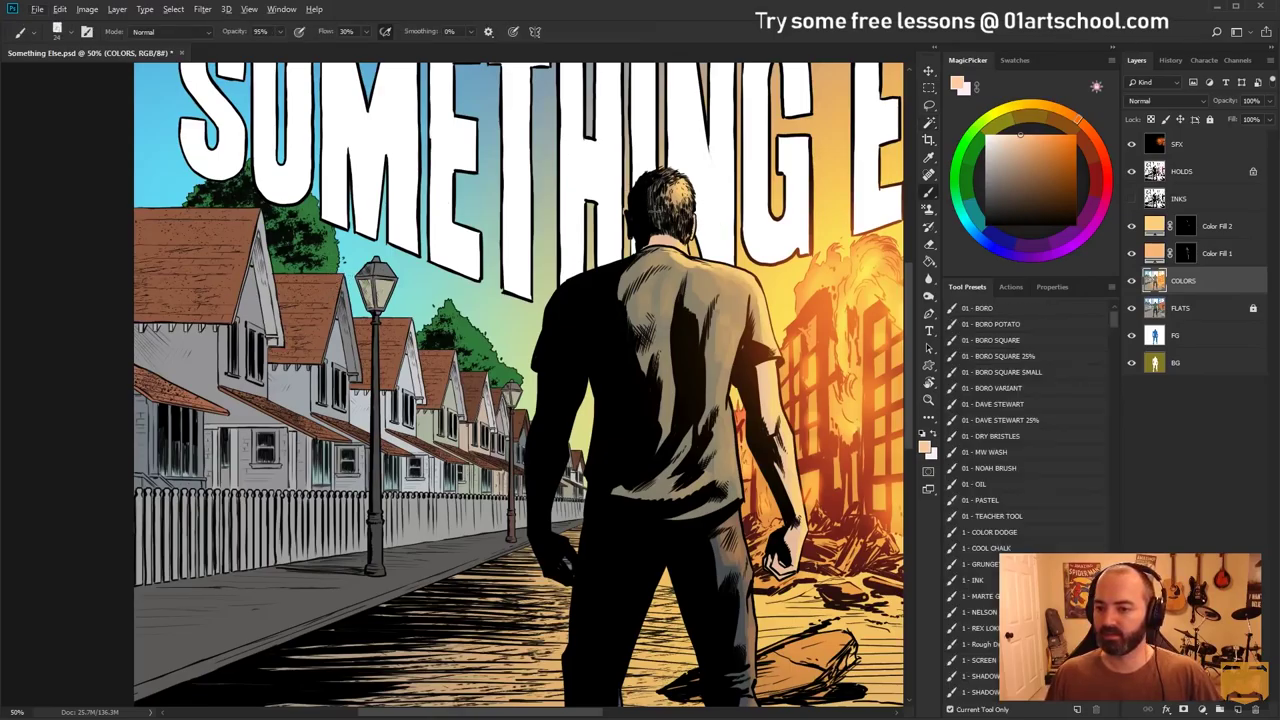
key("l")
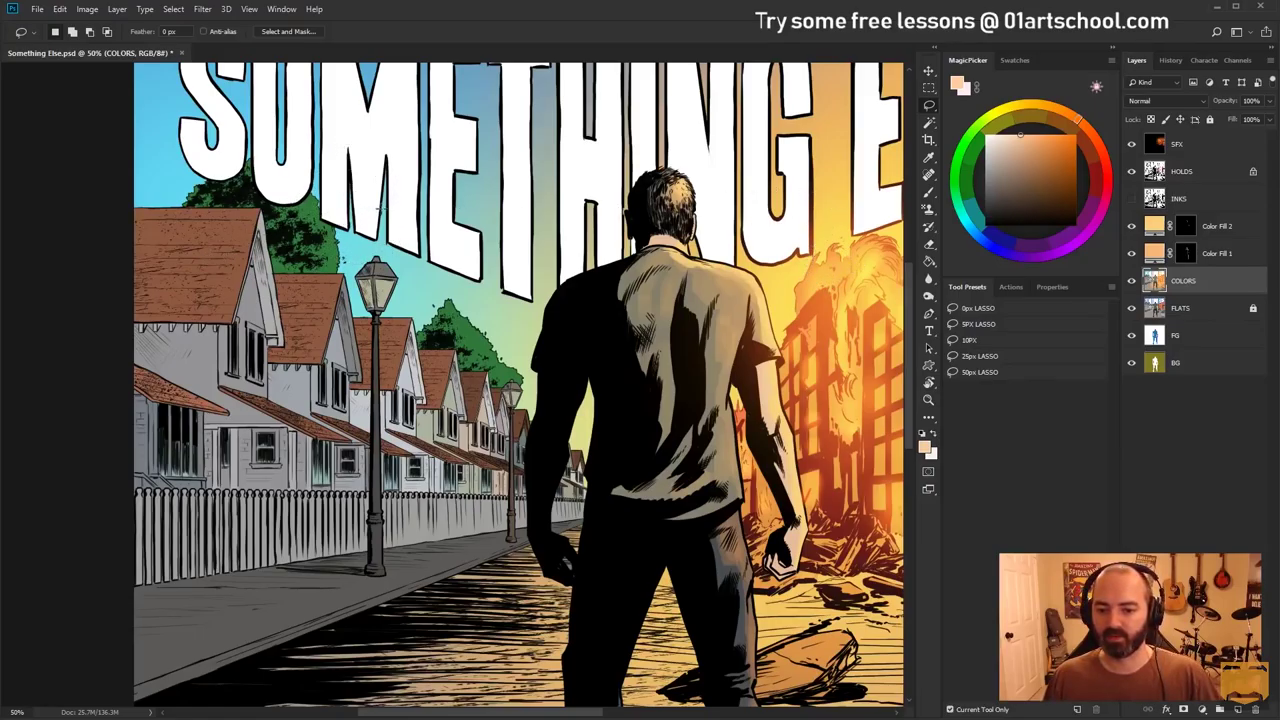
left_click_drag(410, 200, 435, 192)
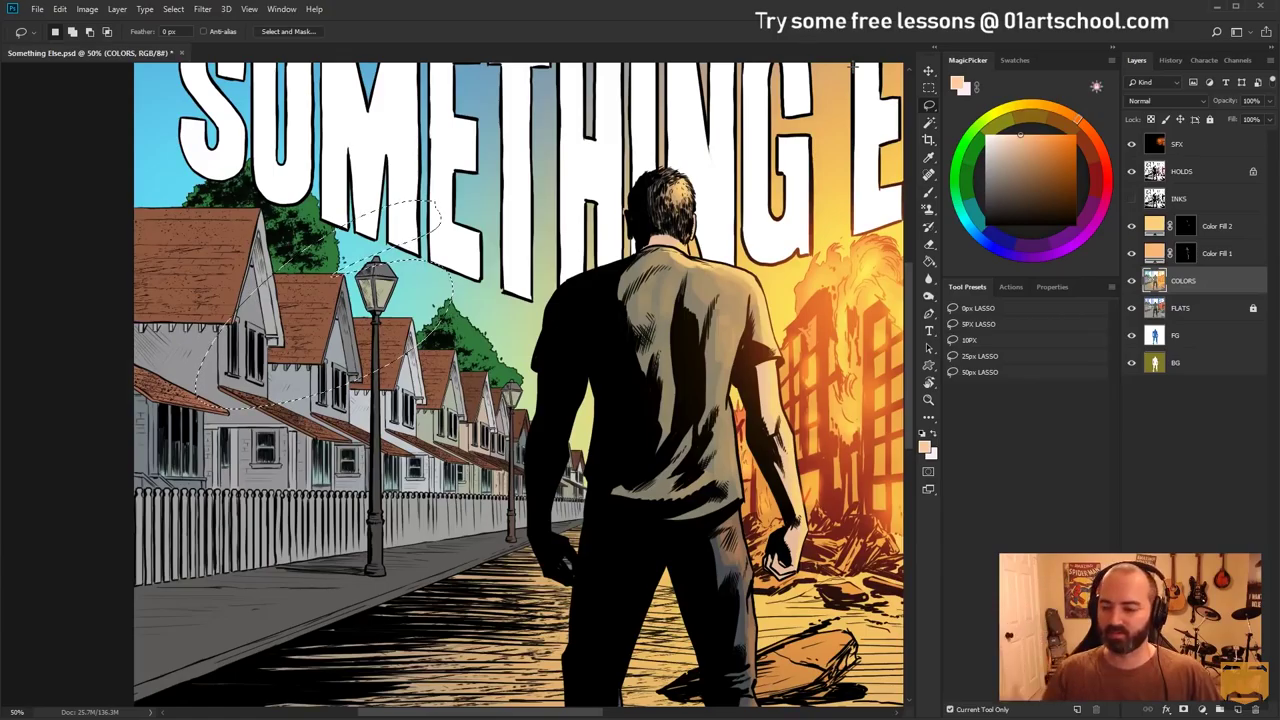
key("shift")
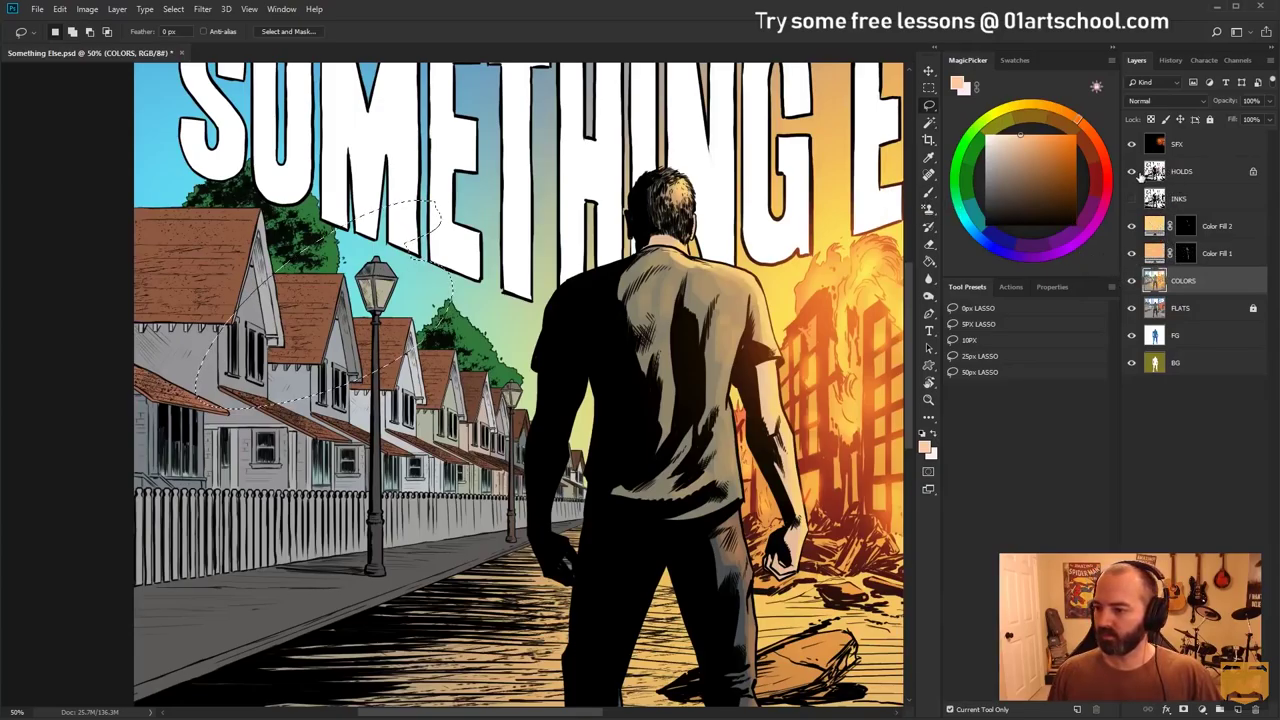
left_click_drag(432, 181, 376, 436)
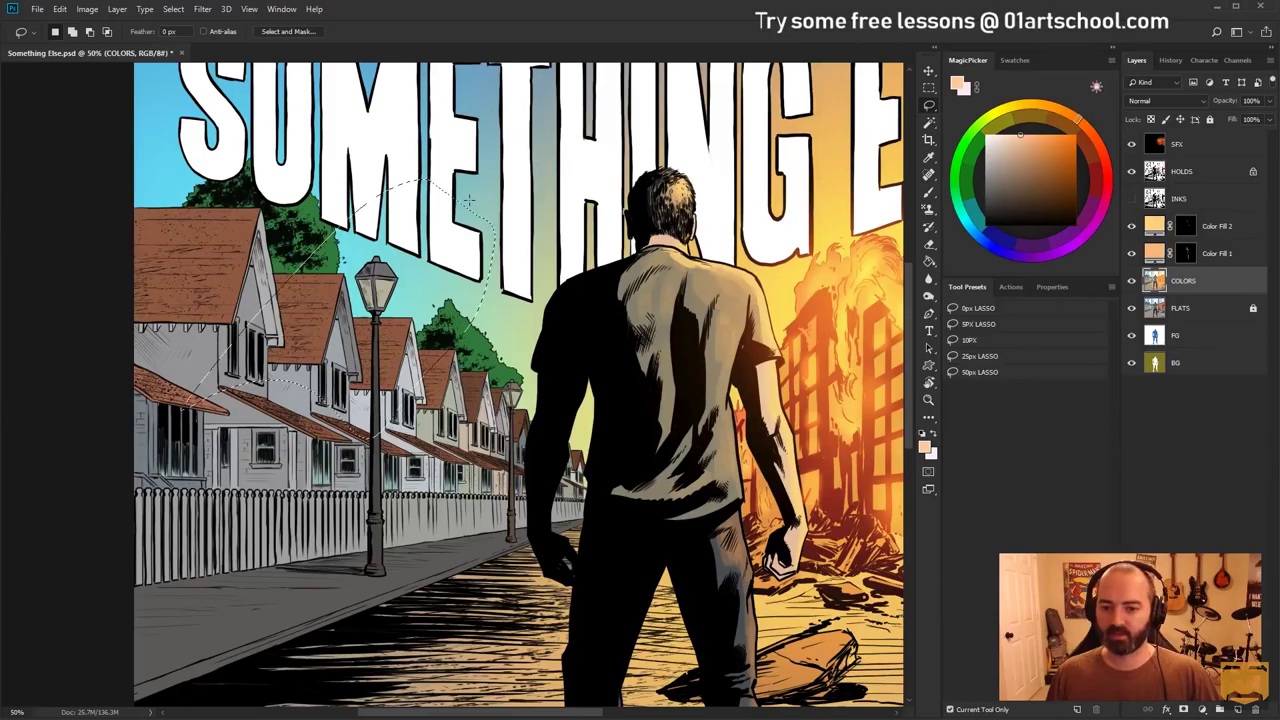
Add a Curves adjustment layer above Color Fill 2, masked to the lamp selection, and brighten the area with a steep S-shaped RGB curve
mouse_move(610, 344)
left_mouse_down()
mouse_move(557, 294)
mouse_move(549, 260)
left_mouse_up()
left_click(1210, 227)
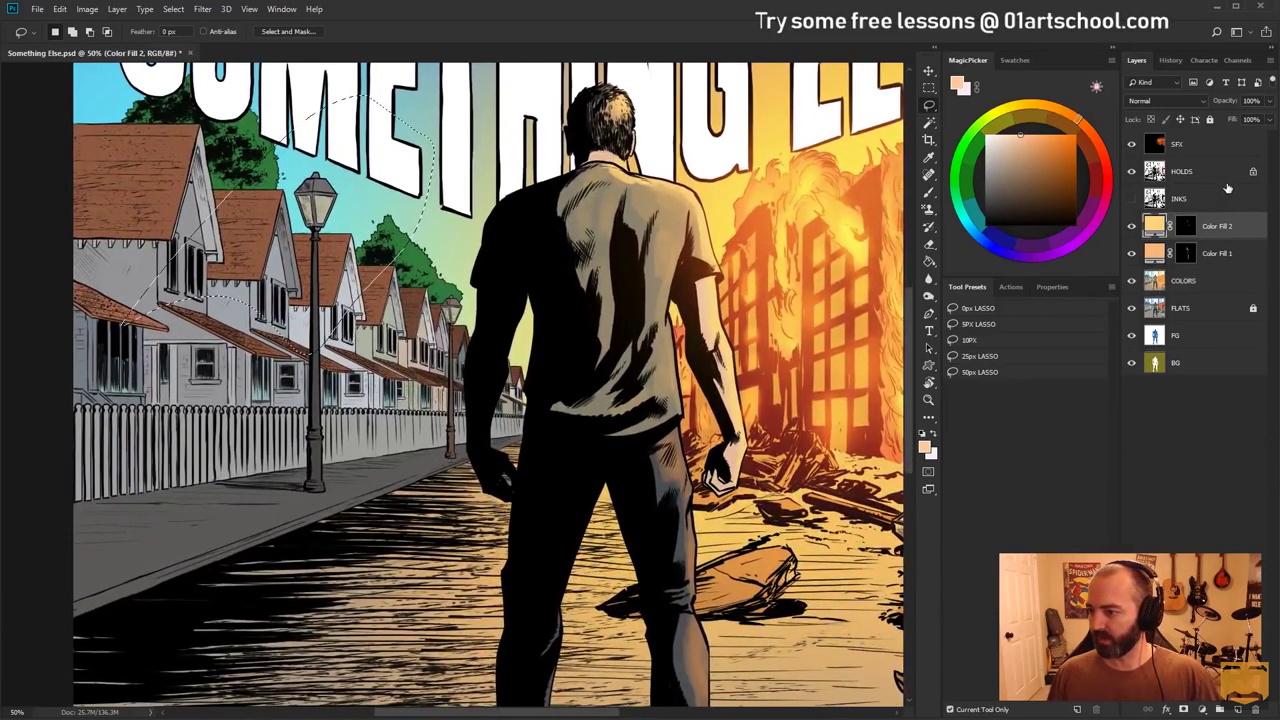
left_click(1202, 709)
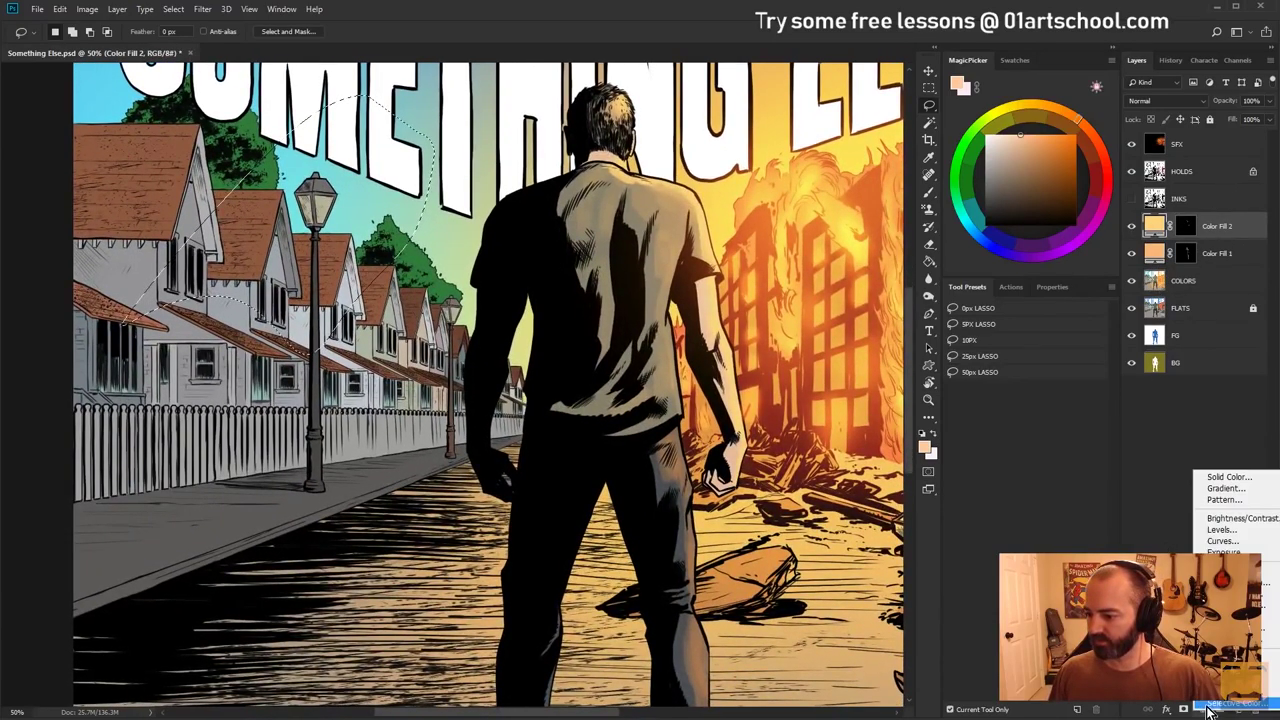
left_click(1220, 542)
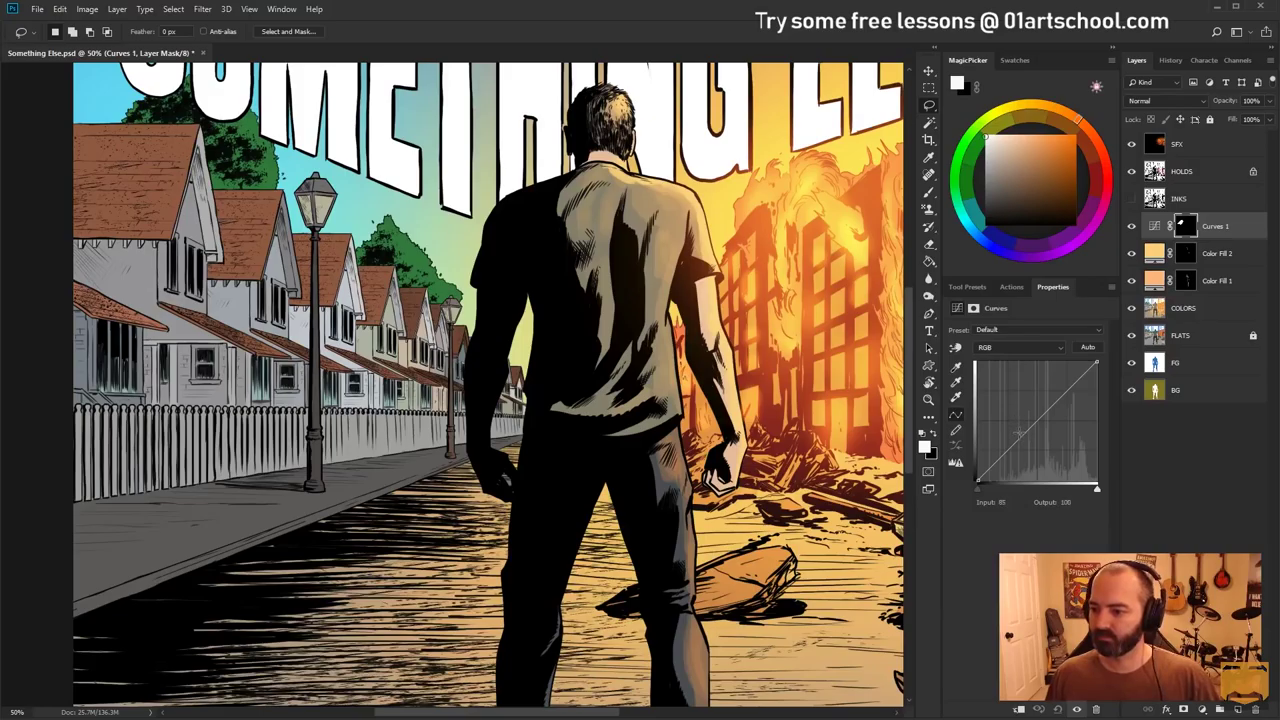
left_click_drag(1066, 400, 1031, 401)
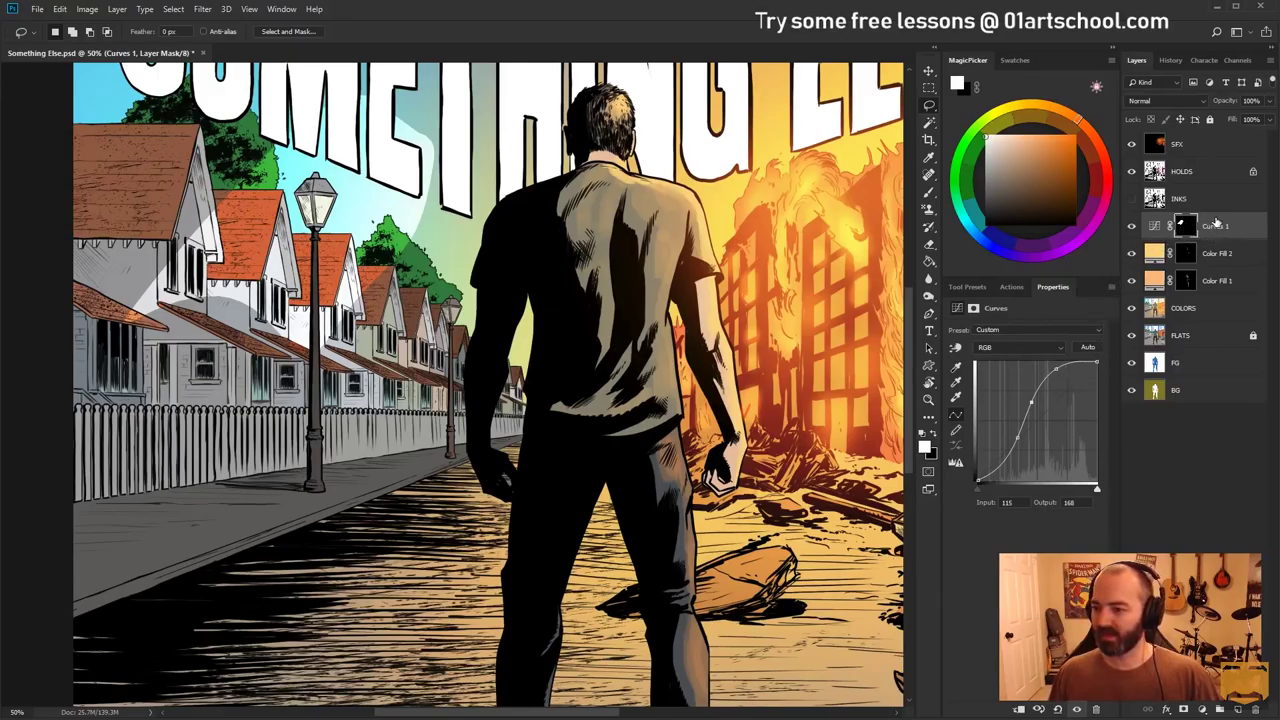
Warm the highlights of the Curves 1 adjustment by lowering its Blue channel curve at input 222 to output 213
left_click(1058, 348)
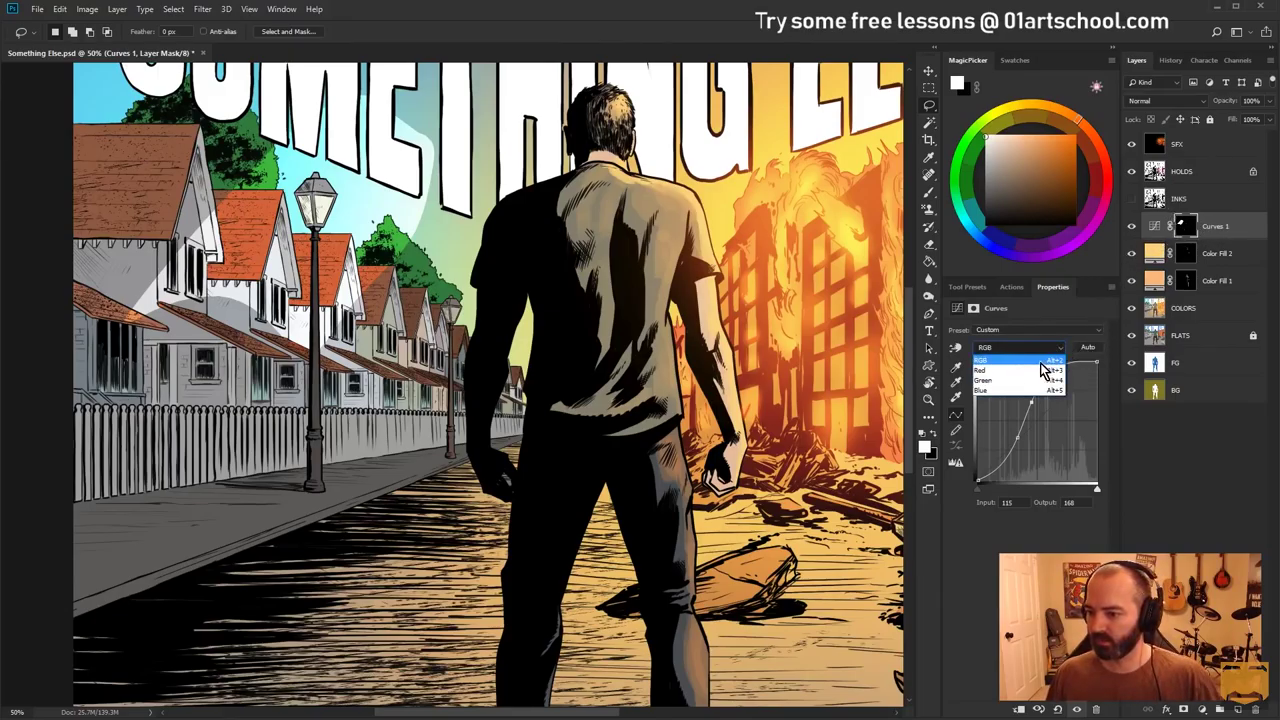
left_click(990, 390)
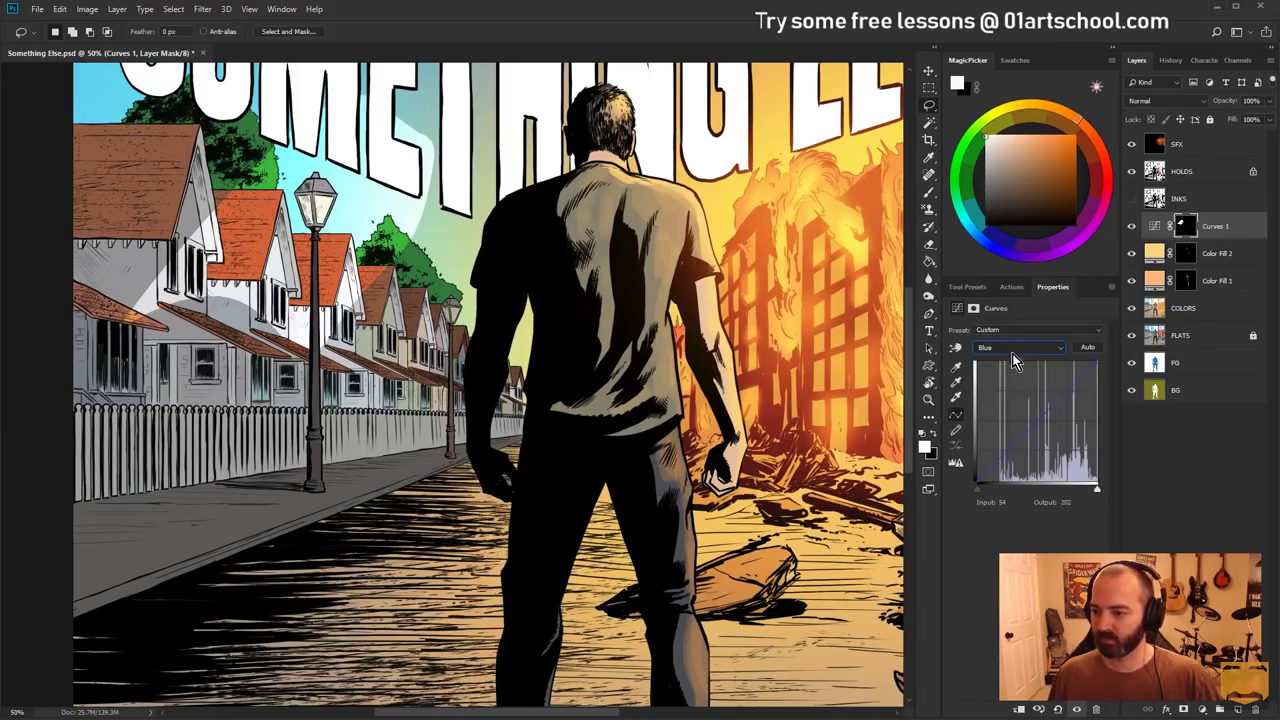
left_click_drag(1044, 408, 1050, 413)
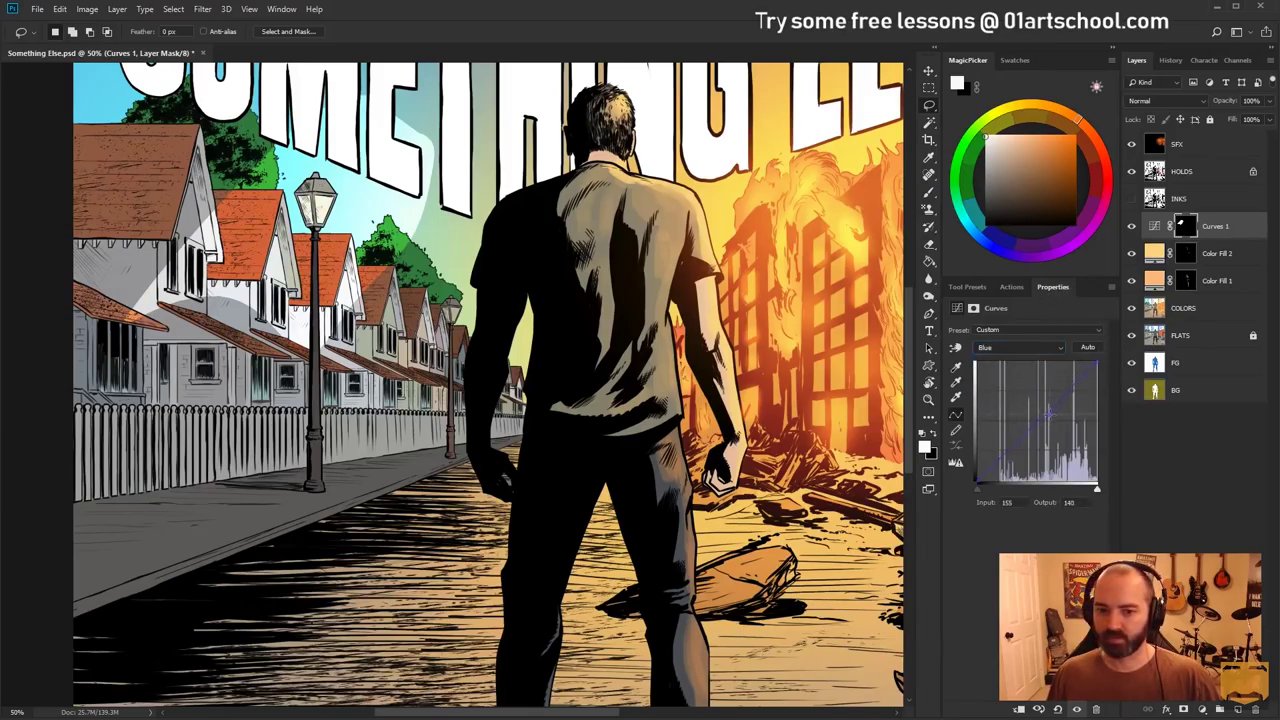
left_click_drag(1058, 416, 1079, 388)
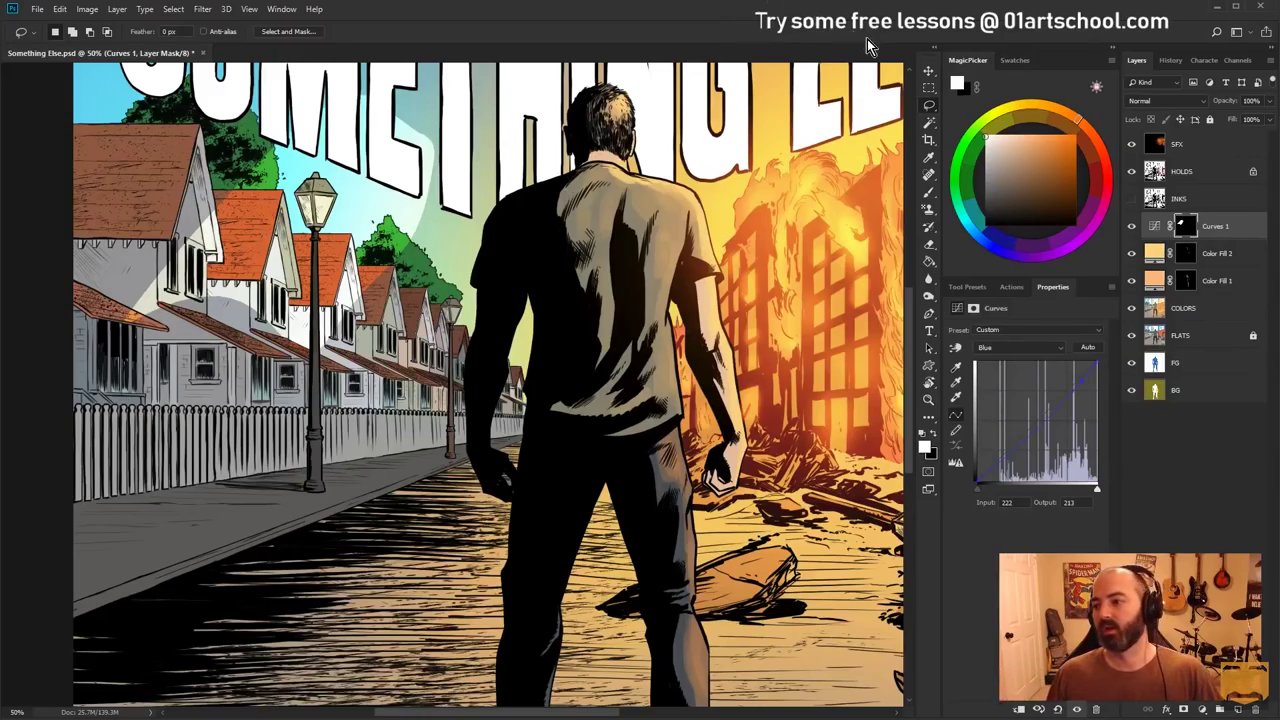
Fill the Curves 1 layer mask entirely with black to hide the brightening
left_click(1186, 227)
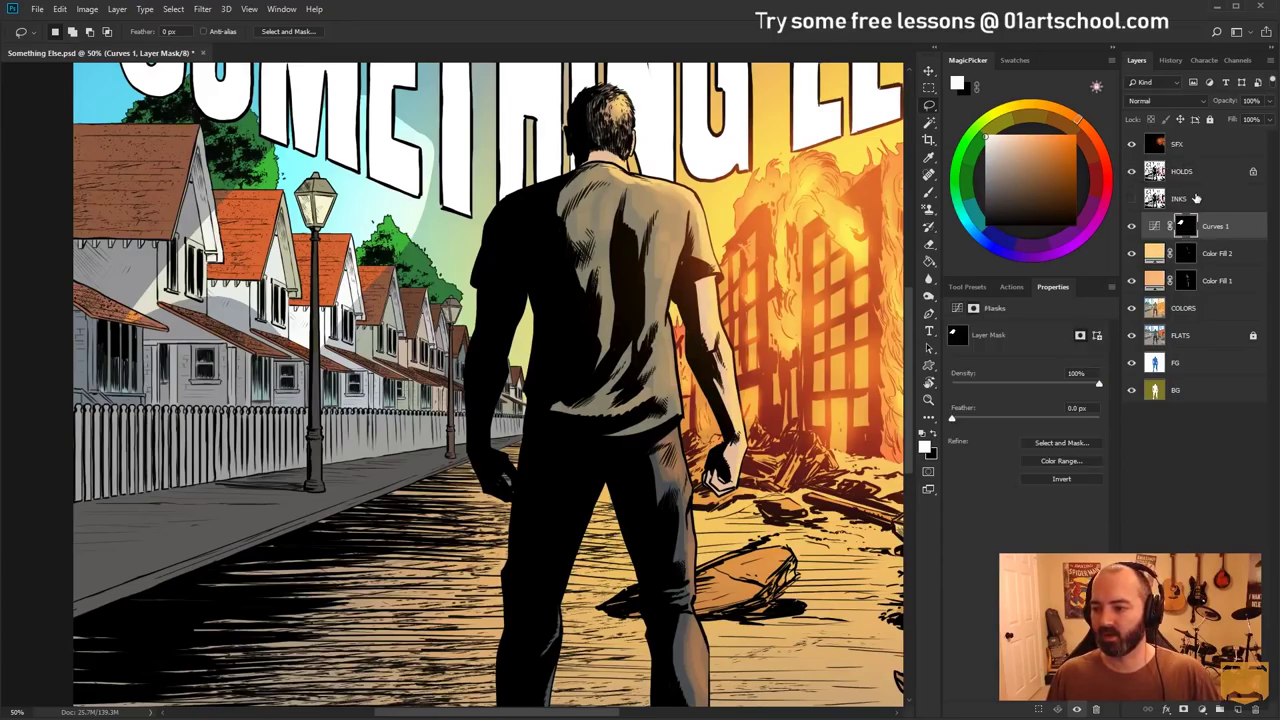
left_click(986, 224)
left_click(929, 261)
key("alt+BackSpace")
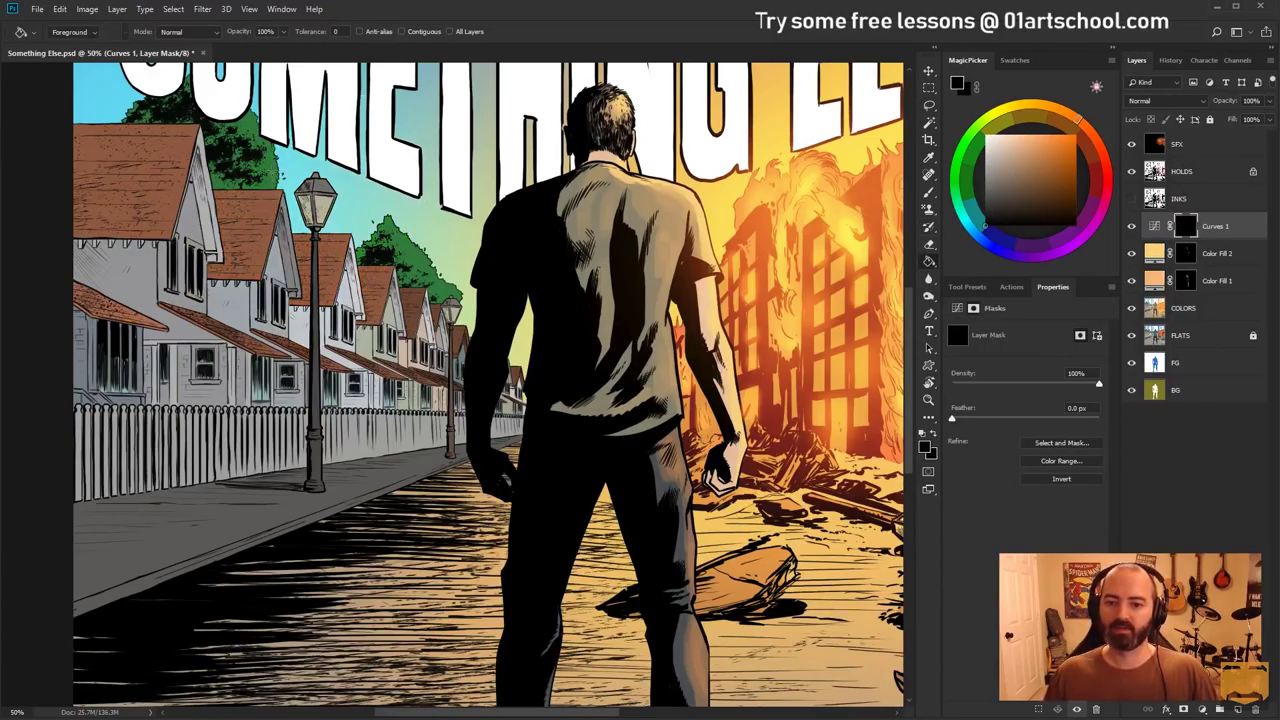
Select the brown house roofs on the COLORS layer with the Magic Wand at tolerance 0, and hide the selection edges
left_click_drag(524, 247, 539, 314)
left_click(1167, 308)
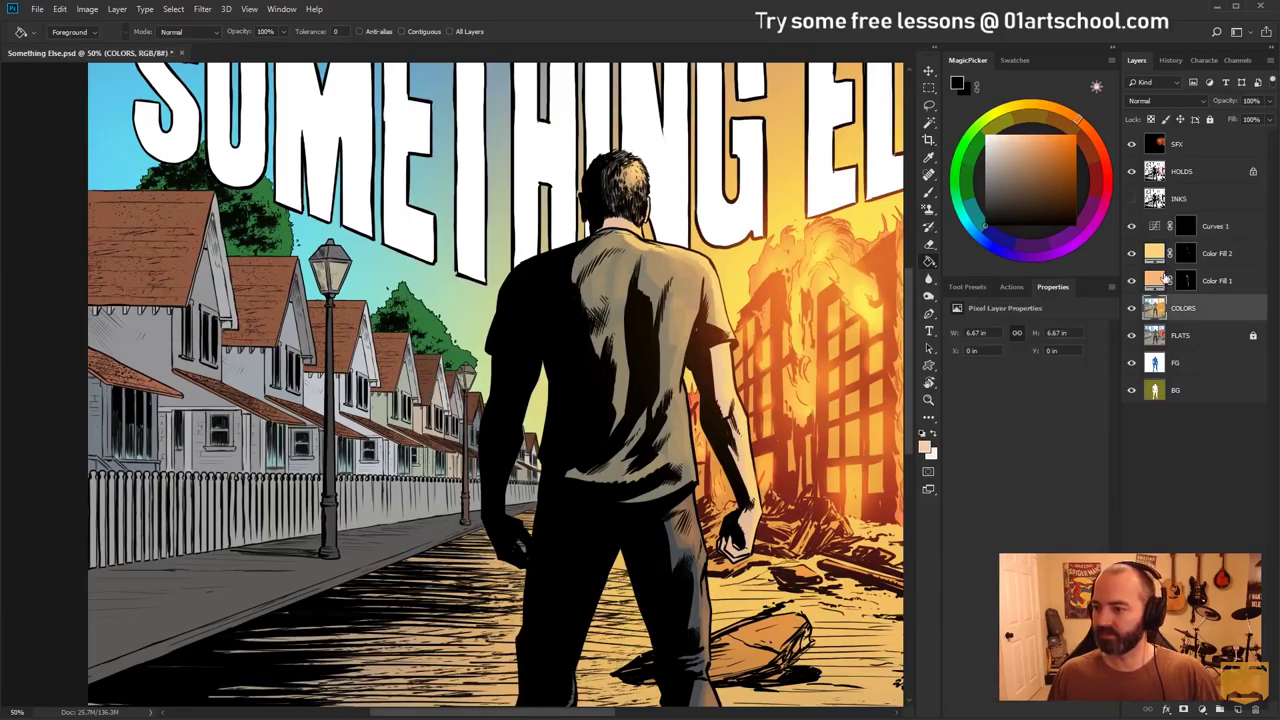
key("w")
left_click(187, 207)
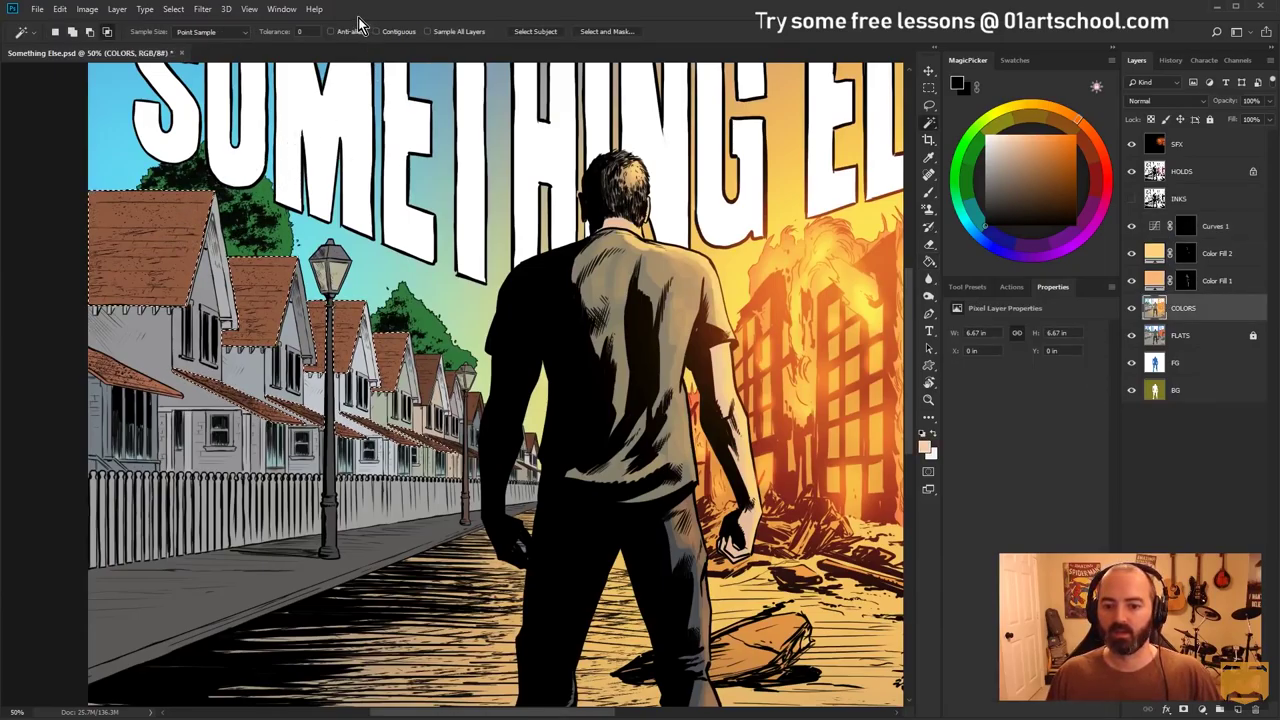
key("ctrl+d")
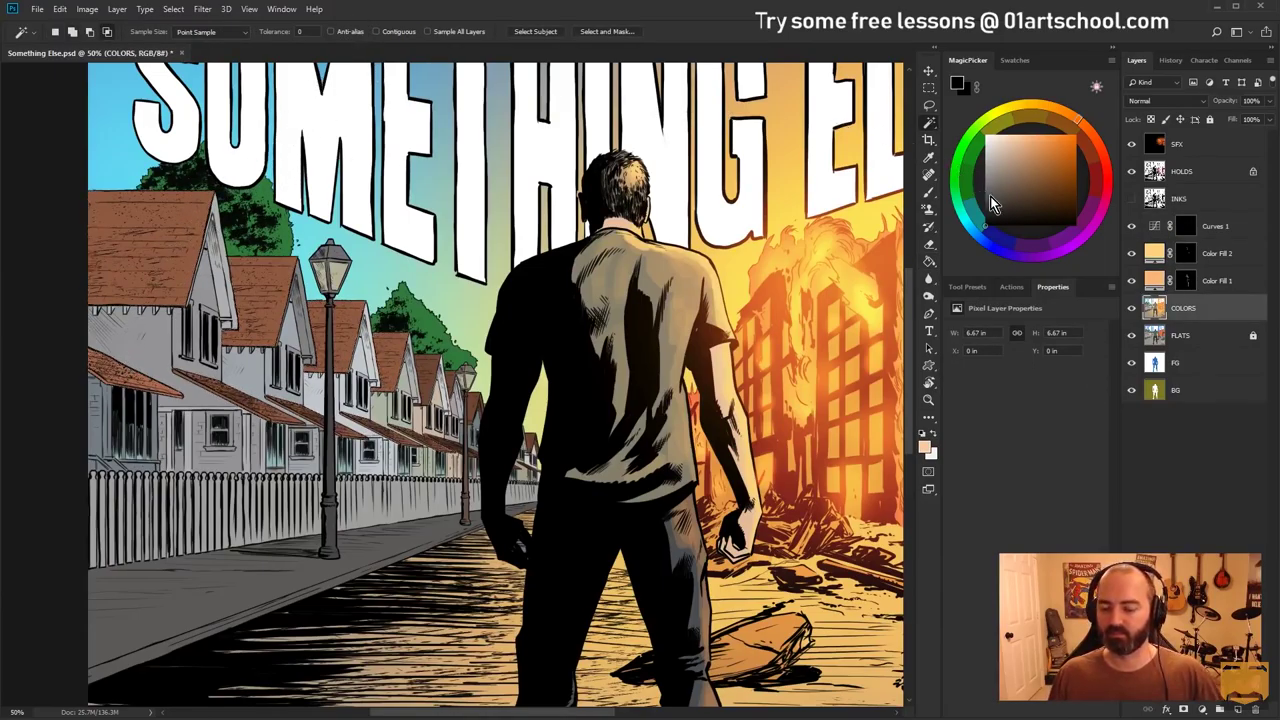
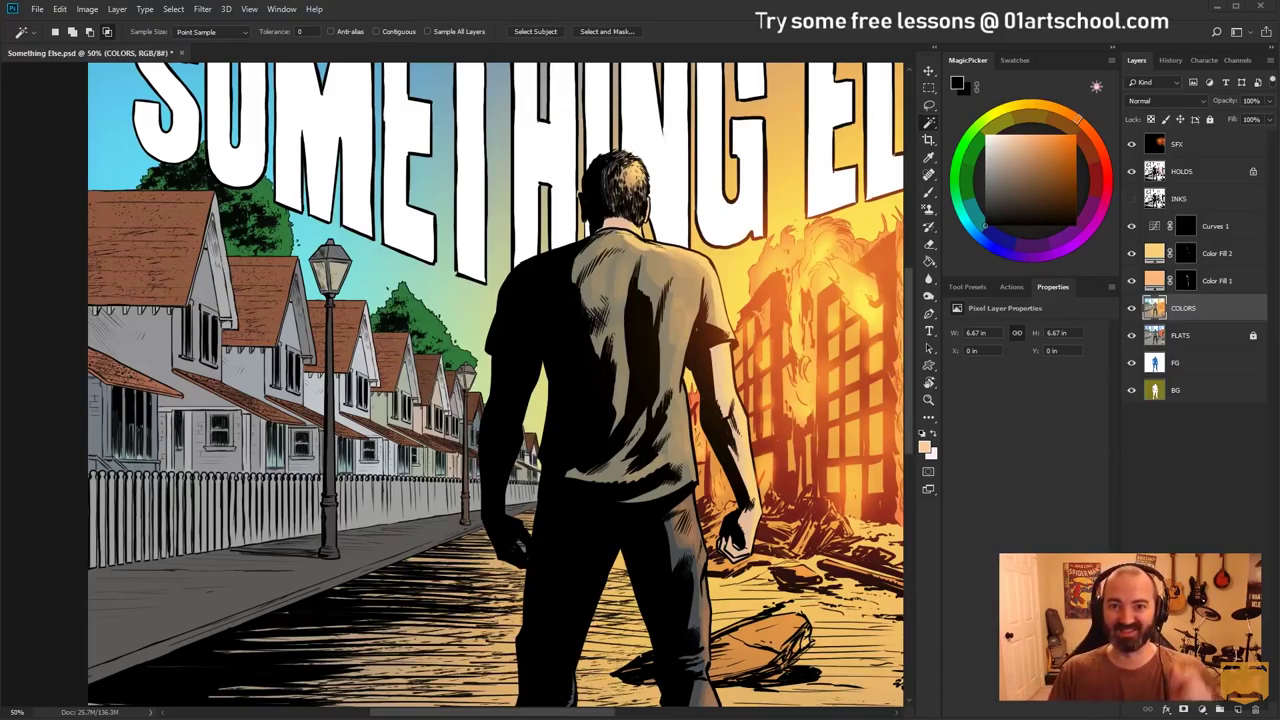
Try brushing white and light gray into the Curves 1 mask over the nearest roofs, and undo the strokes
left_click(1186, 230)
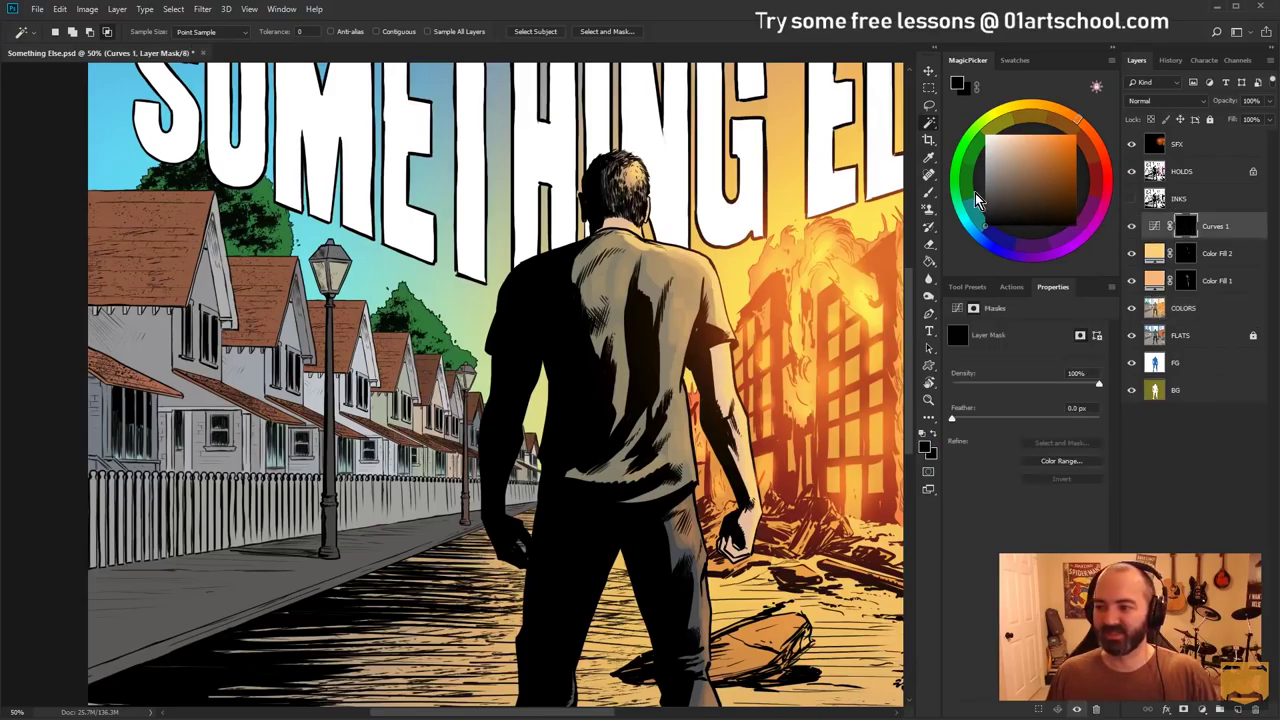
key("ctrl+d")
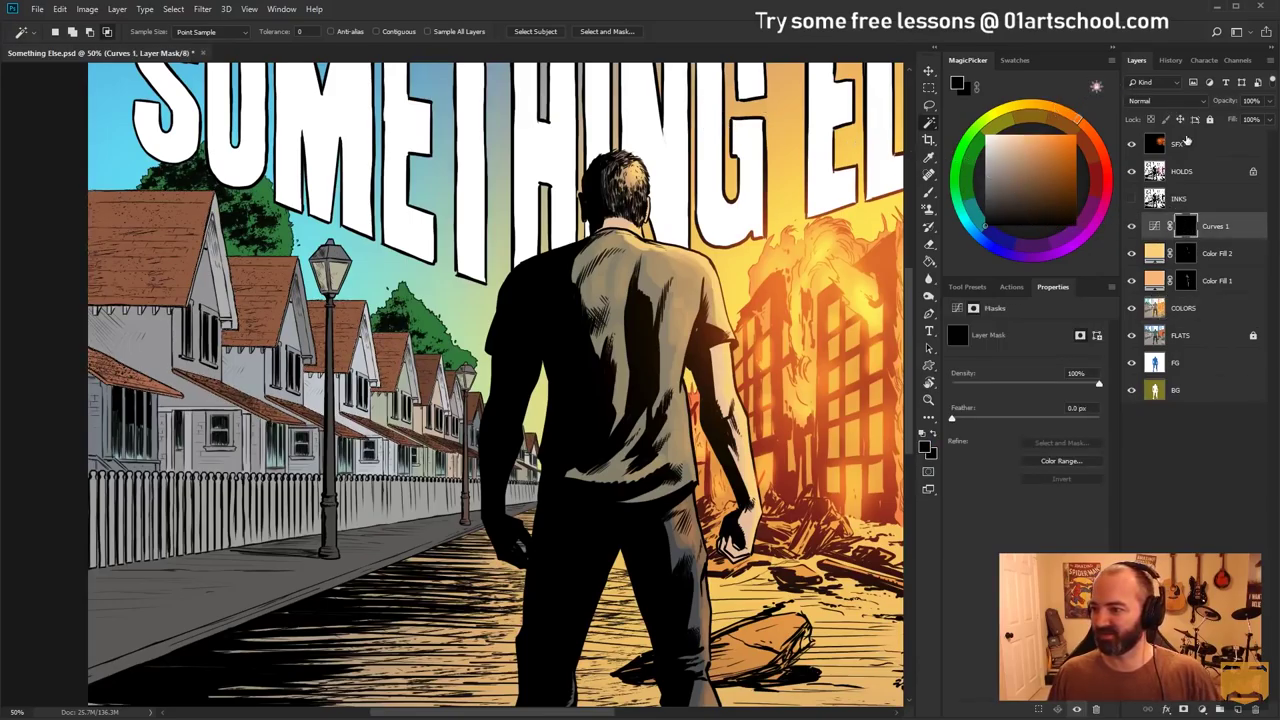
left_click(977, 92)
key("b")
left_click_drag(206, 187, 281, 181)
left_click(1155, 226)
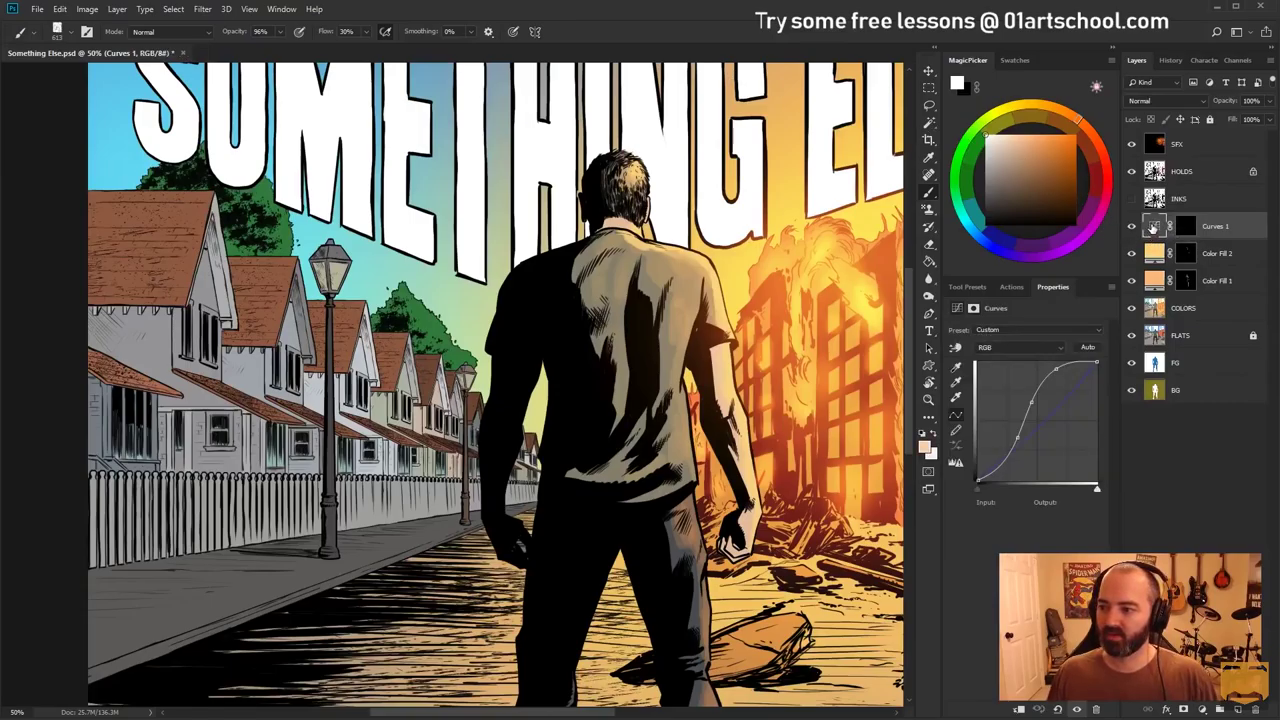
left_click(1186, 227)
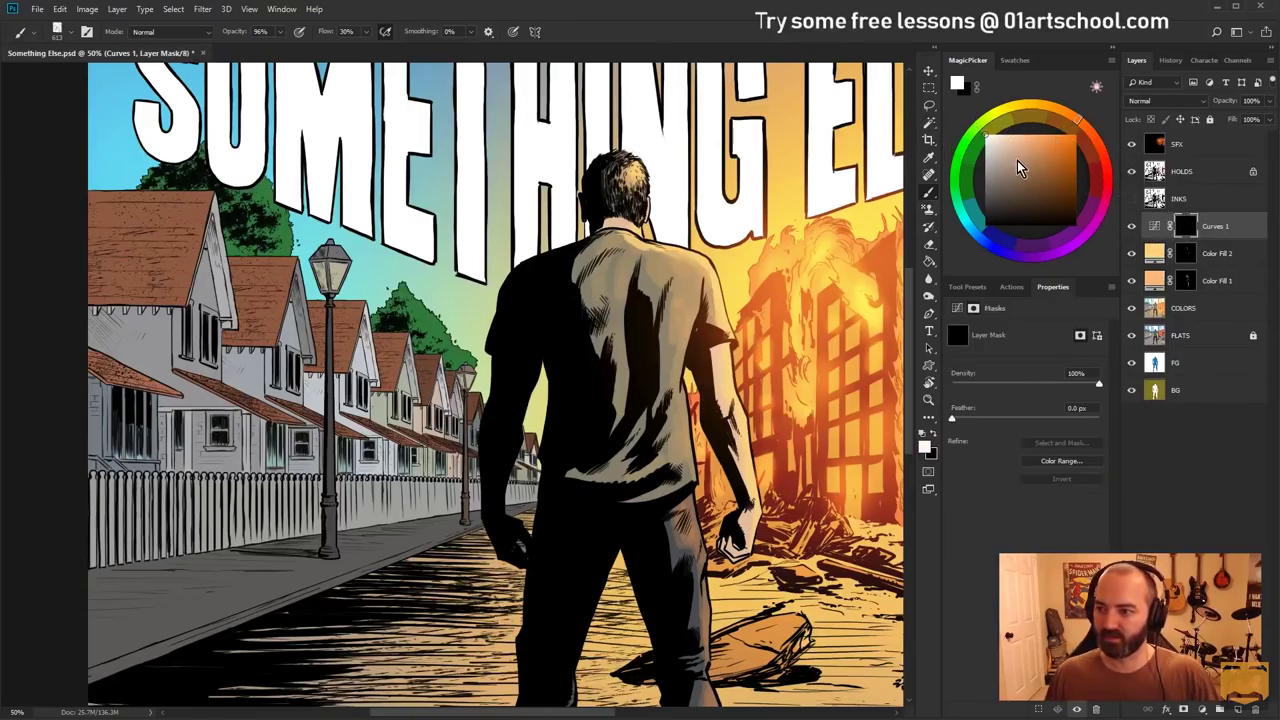
left_click_drag(1006, 147, 965, 153)
mouse_move(199, 187)
left_mouse_down()
mouse_move(226, 187)
mouse_move(172, 200)
mouse_move(212, 165)
left_mouse_up()
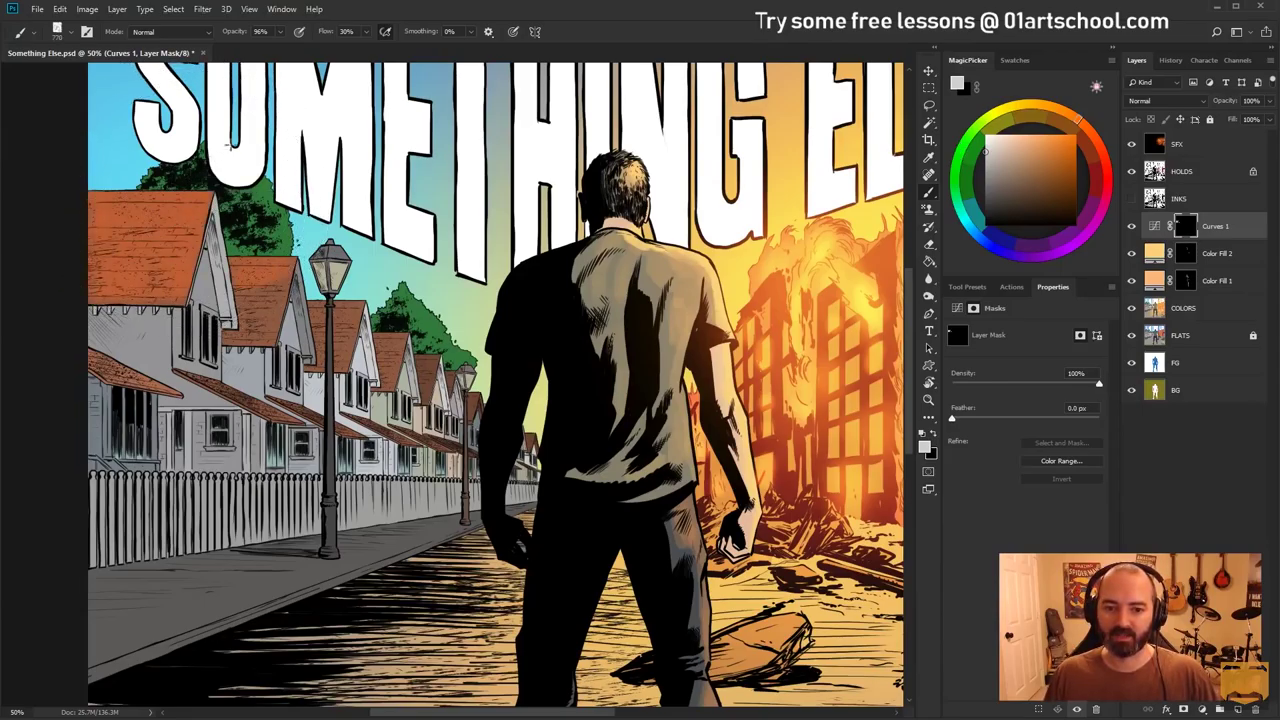
key("ctrl+z")
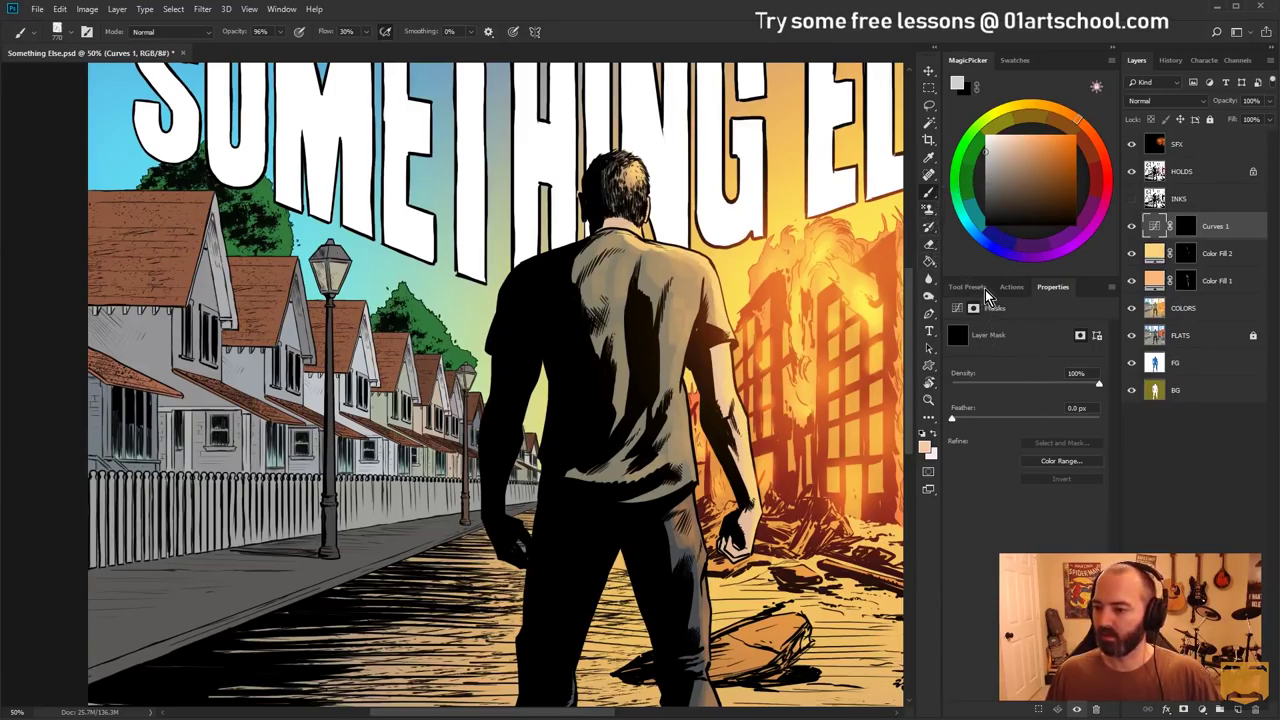
Choose the soft SOTO brush preset and paint light gray into the Curves 1 mask to brighten the nearest house roof
left_click(970, 287)
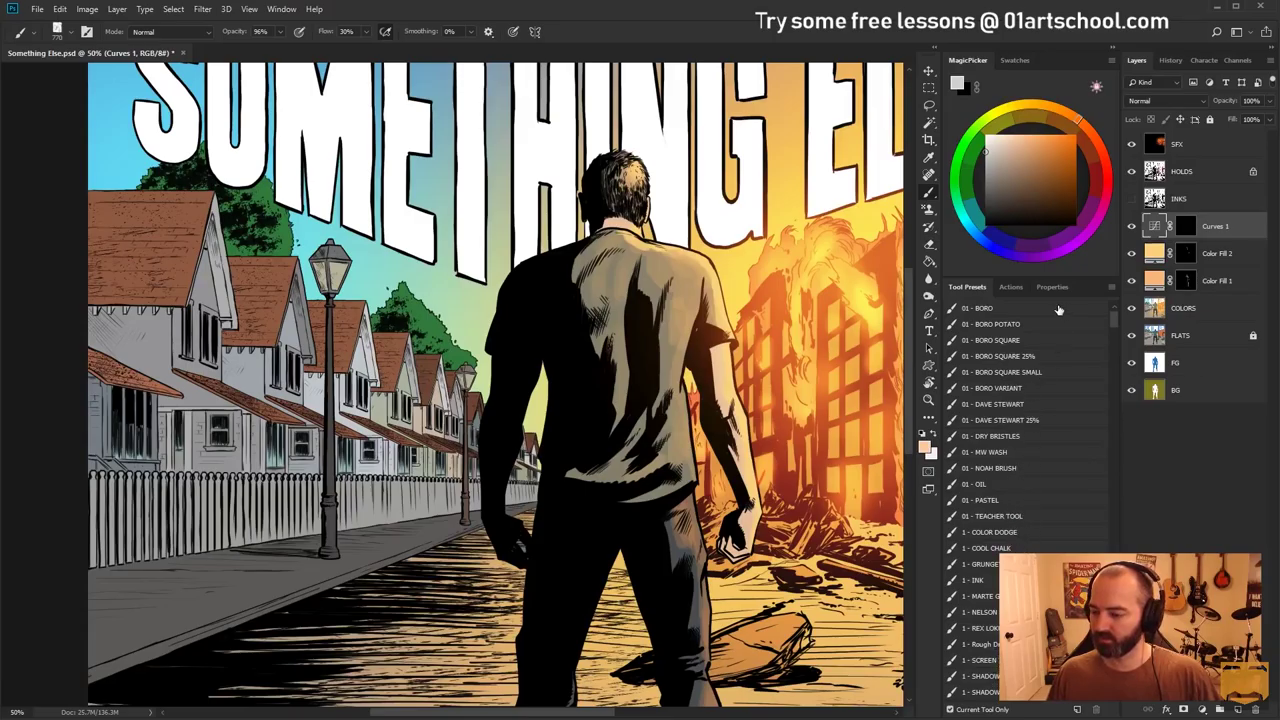
left_click_drag(1082, 281, 1082, 253)
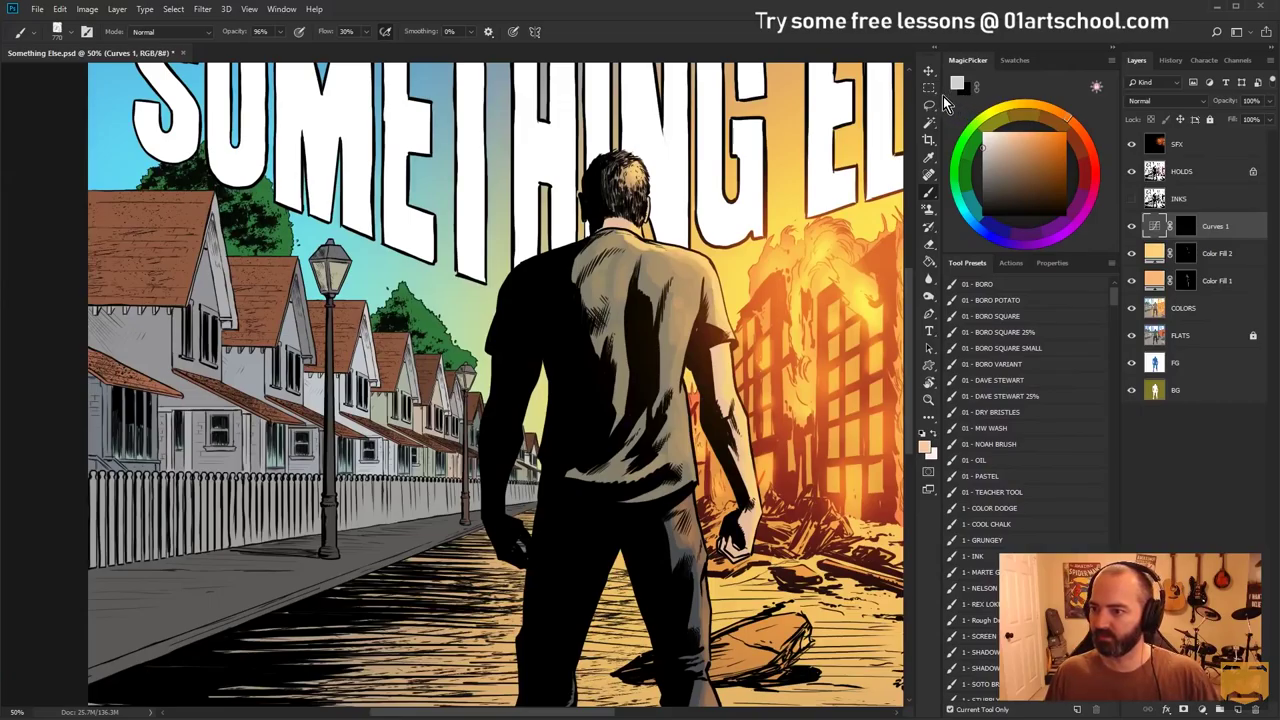
left_click_drag(942, 103, 953, 100)
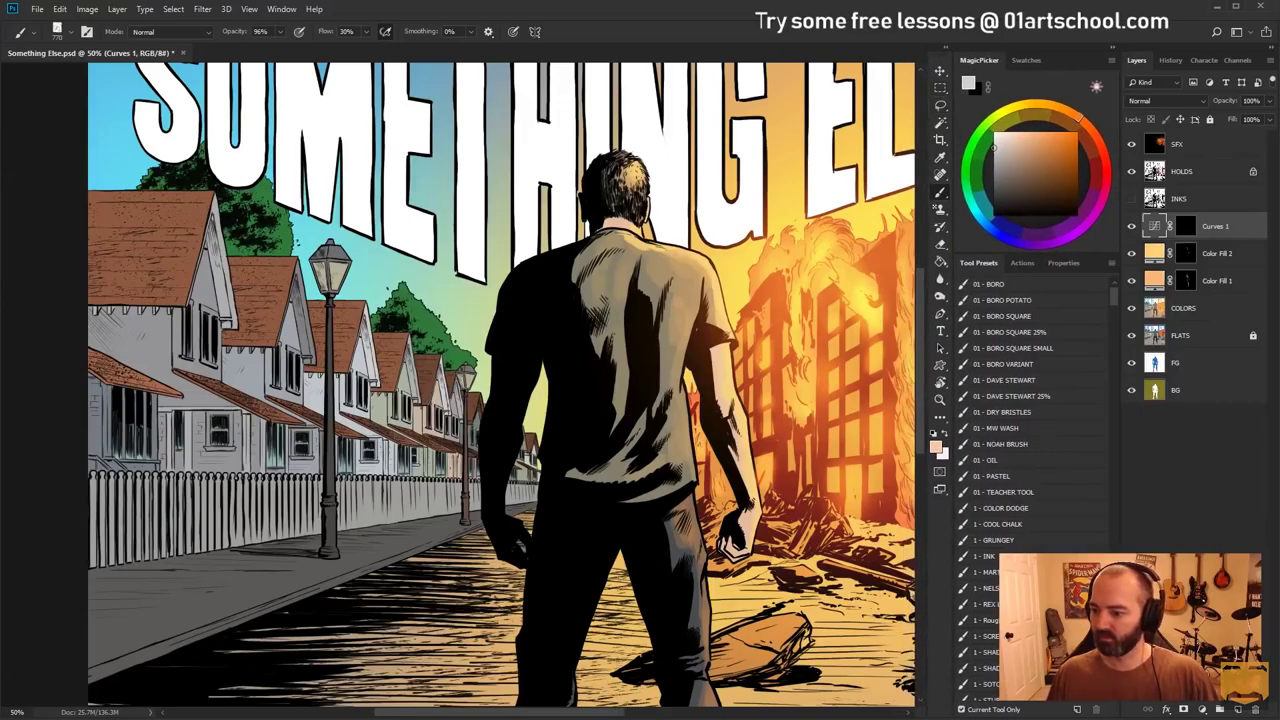
left_click(996, 682)
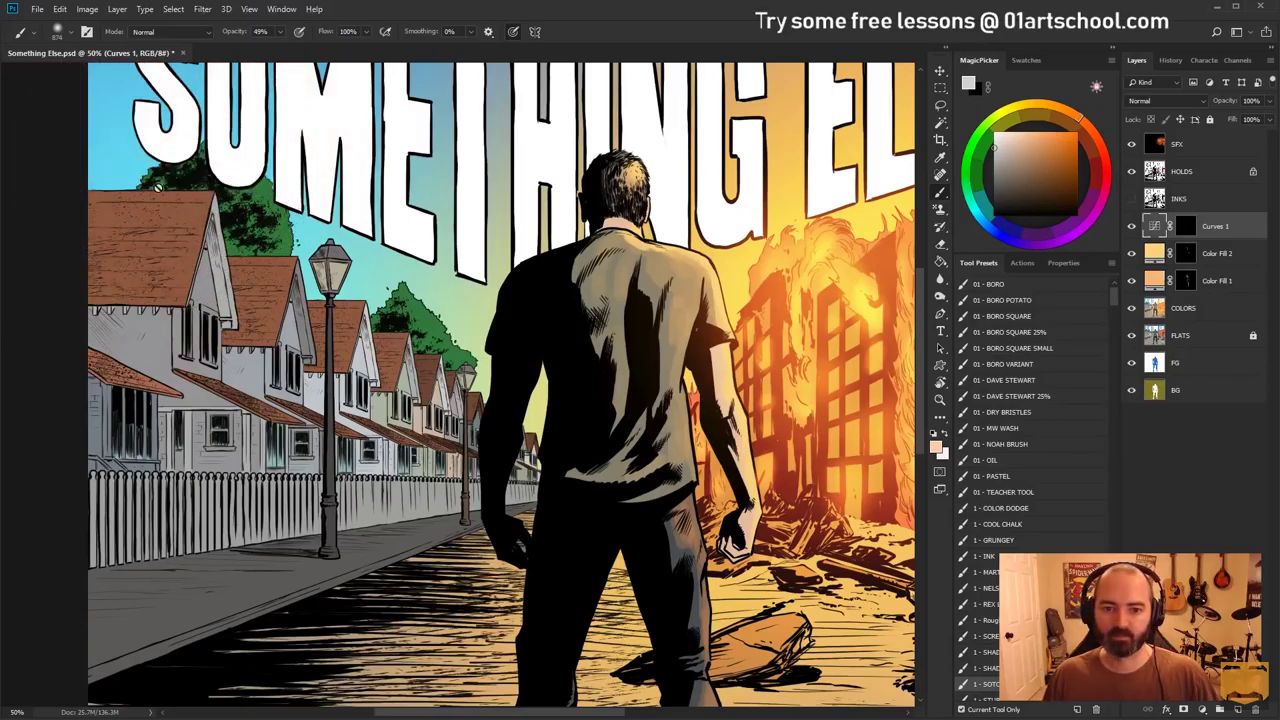
left_click(180, 195)
left_click(439, 291)
left_click(1186, 226)
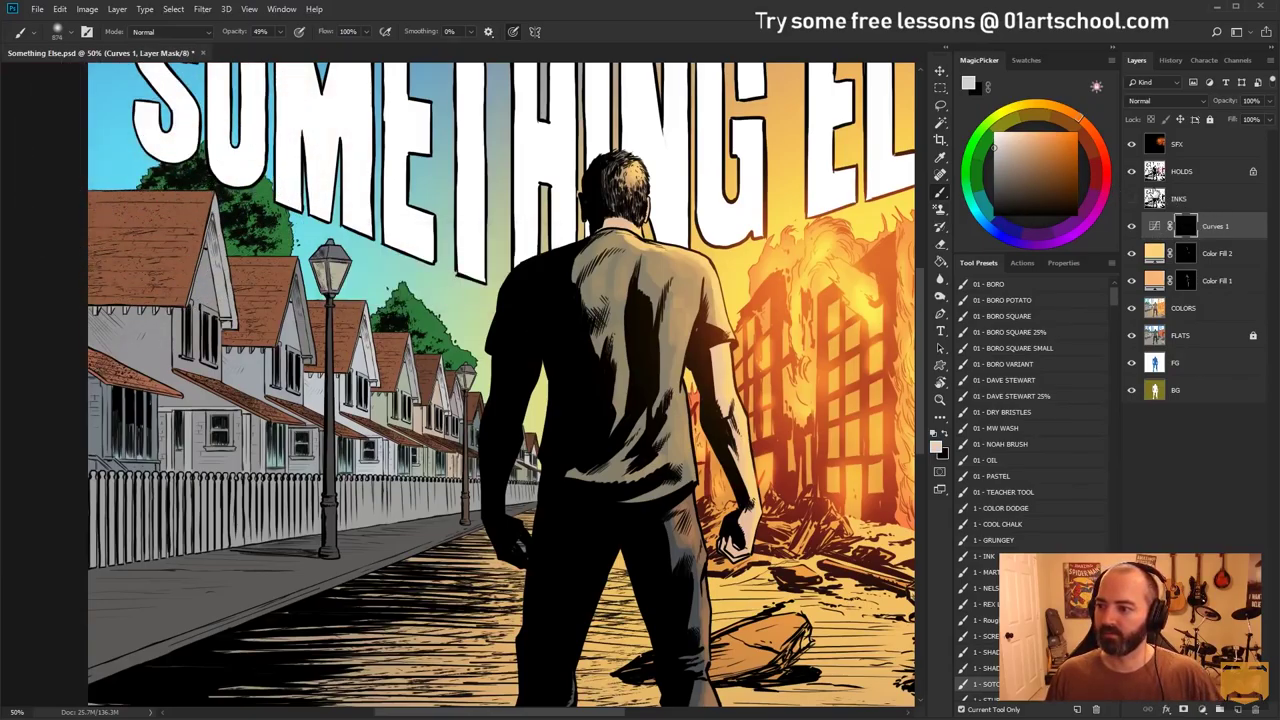
left_click_drag(88, 212, 73, 217)
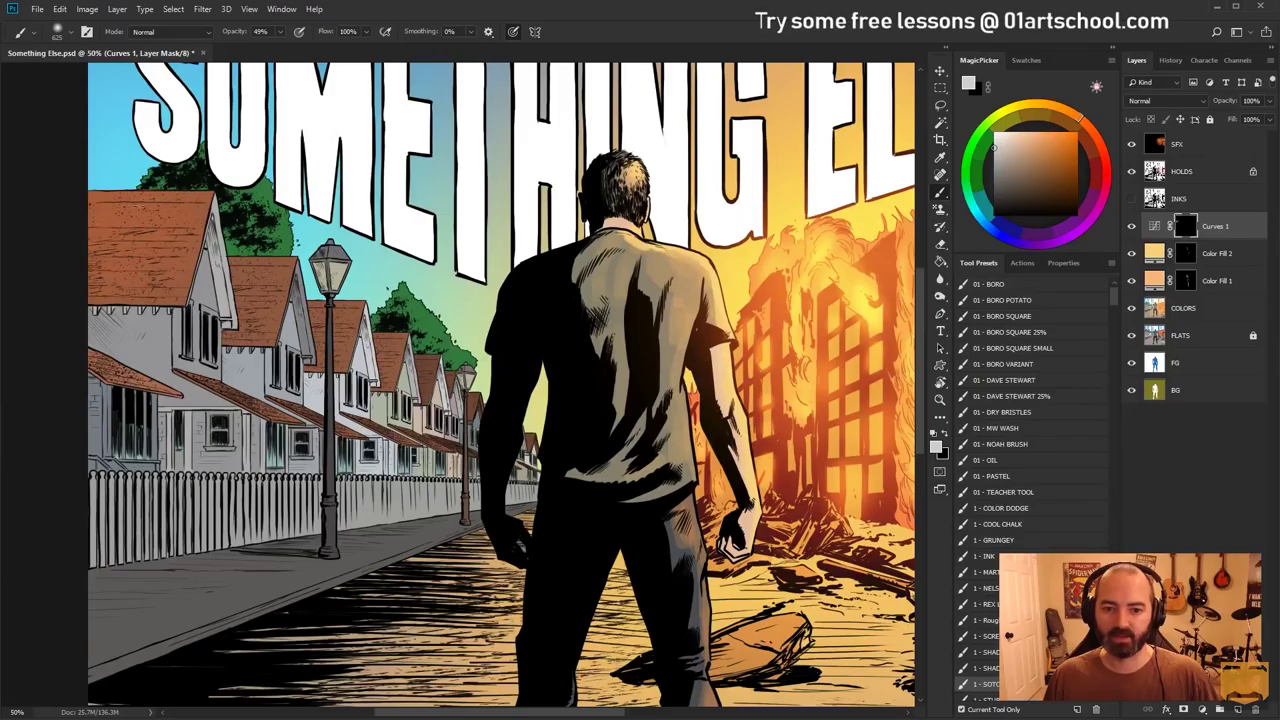
mouse_move(153, 205)
left_mouse_down()
mouse_move(88, 217)
mouse_move(97, 205)
left_mouse_up()
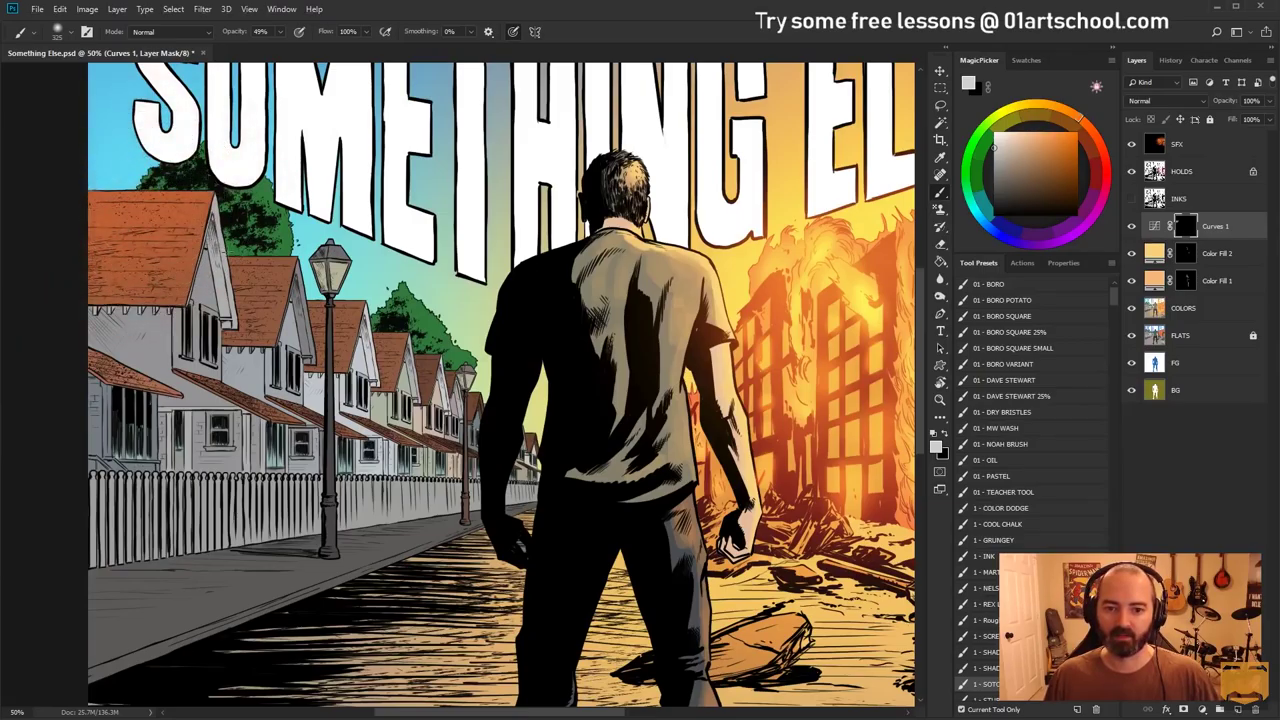
Brighten the next roofs along the row in the Curves 1 mask, using a smaller soft brush for the farther houses
left_click_drag(238, 272, 258, 273)
left_click_drag(279, 259, 252, 282)
left_click_drag(343, 338, 328, 338)
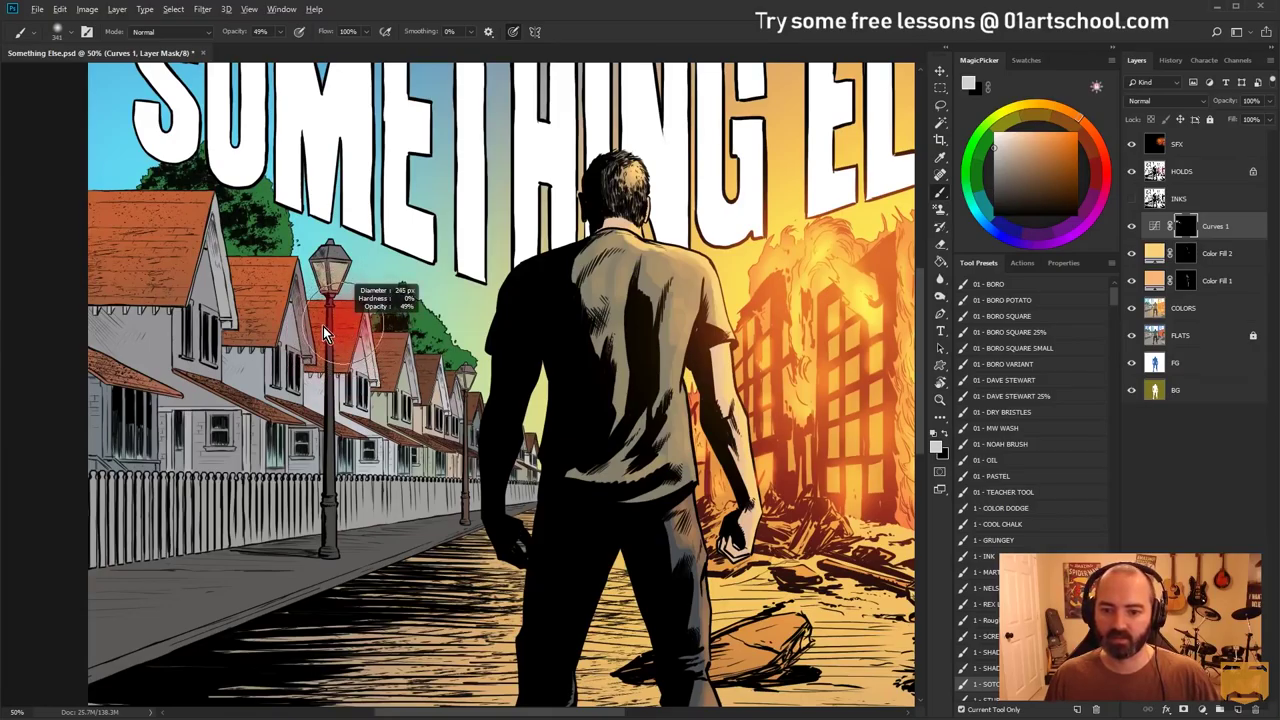
key("bracketleft")
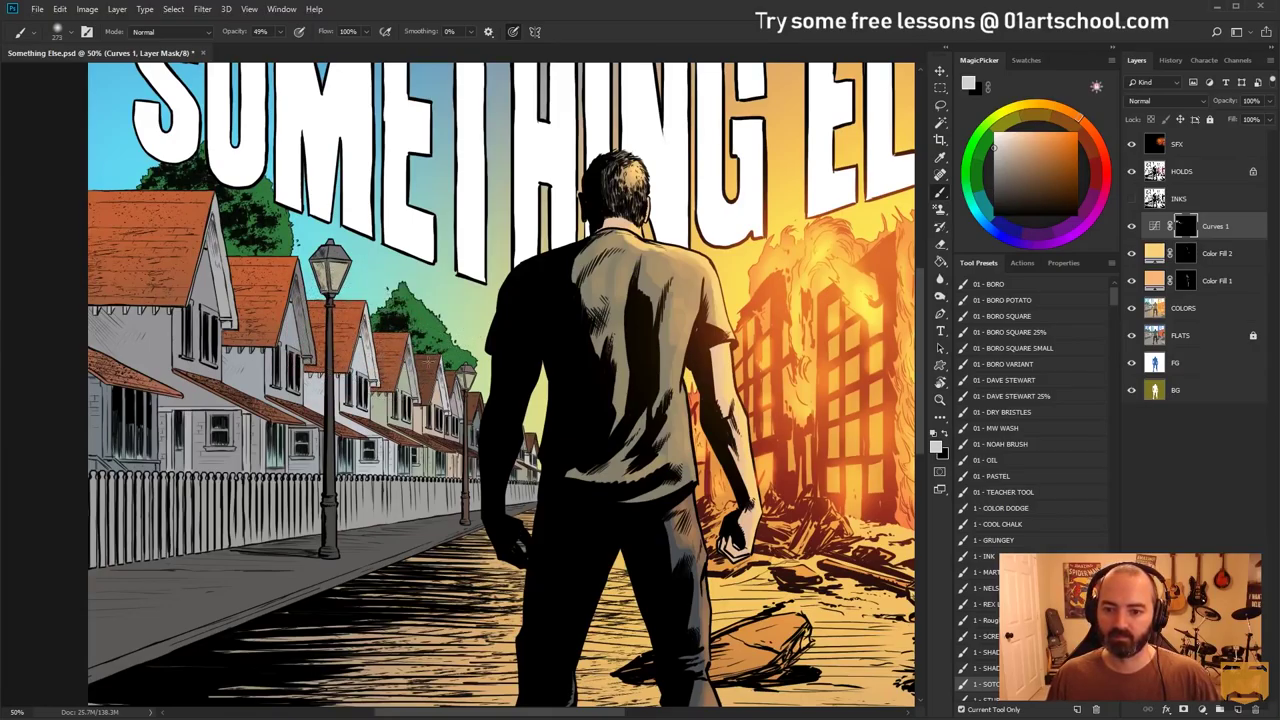
key("bracketleft")
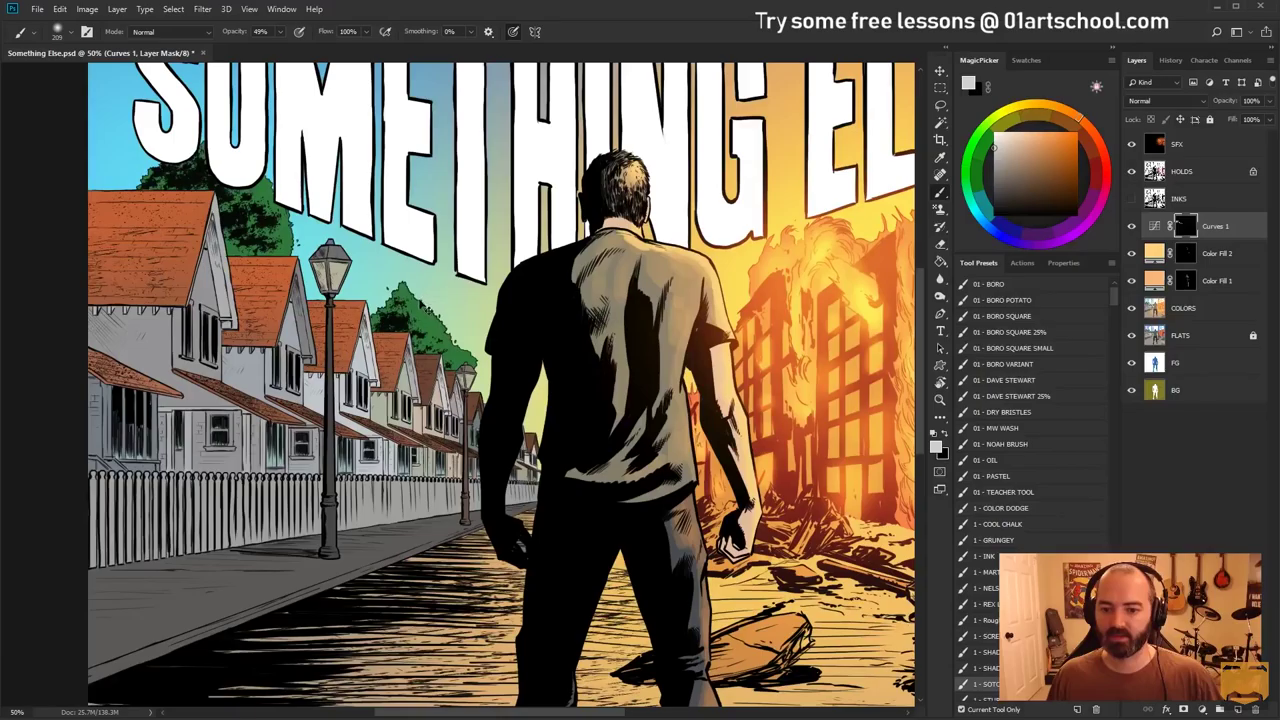
Set the mask paint to a darker gray and use a soft brush of about 257 px for subtler light on the roofs
left_click(993, 174)
key("bracketright")
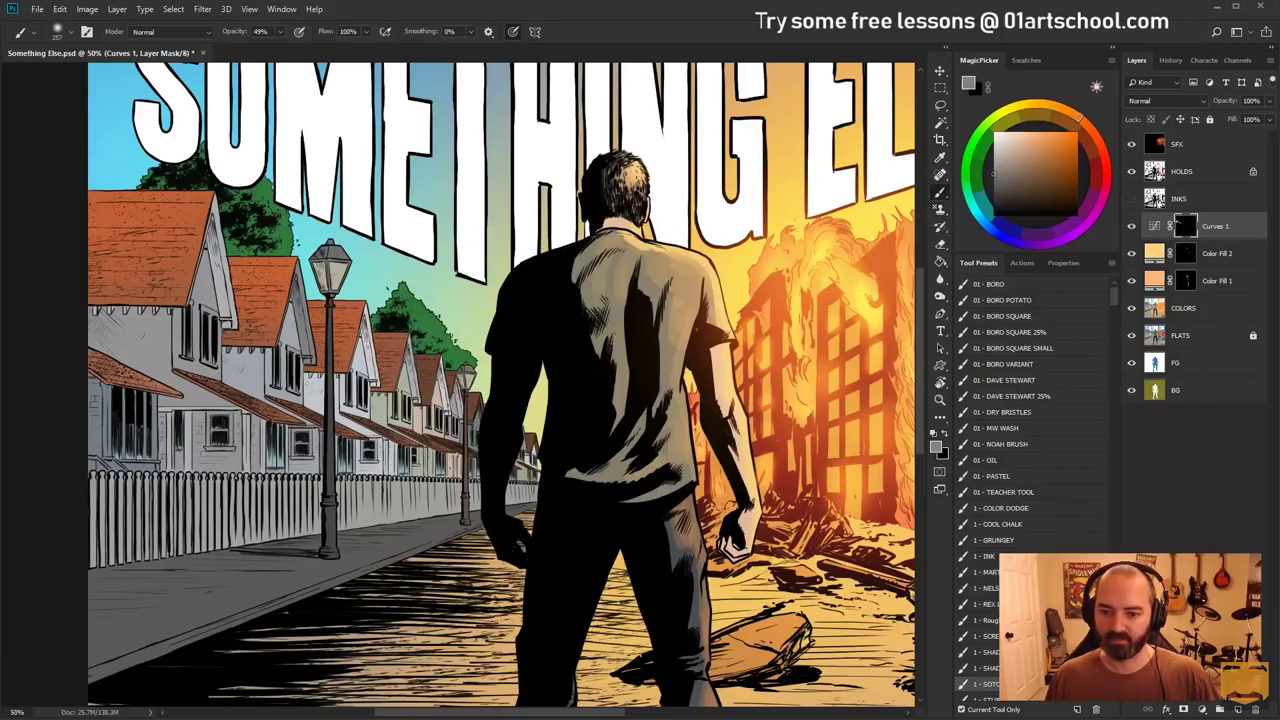
left_click(994, 183)
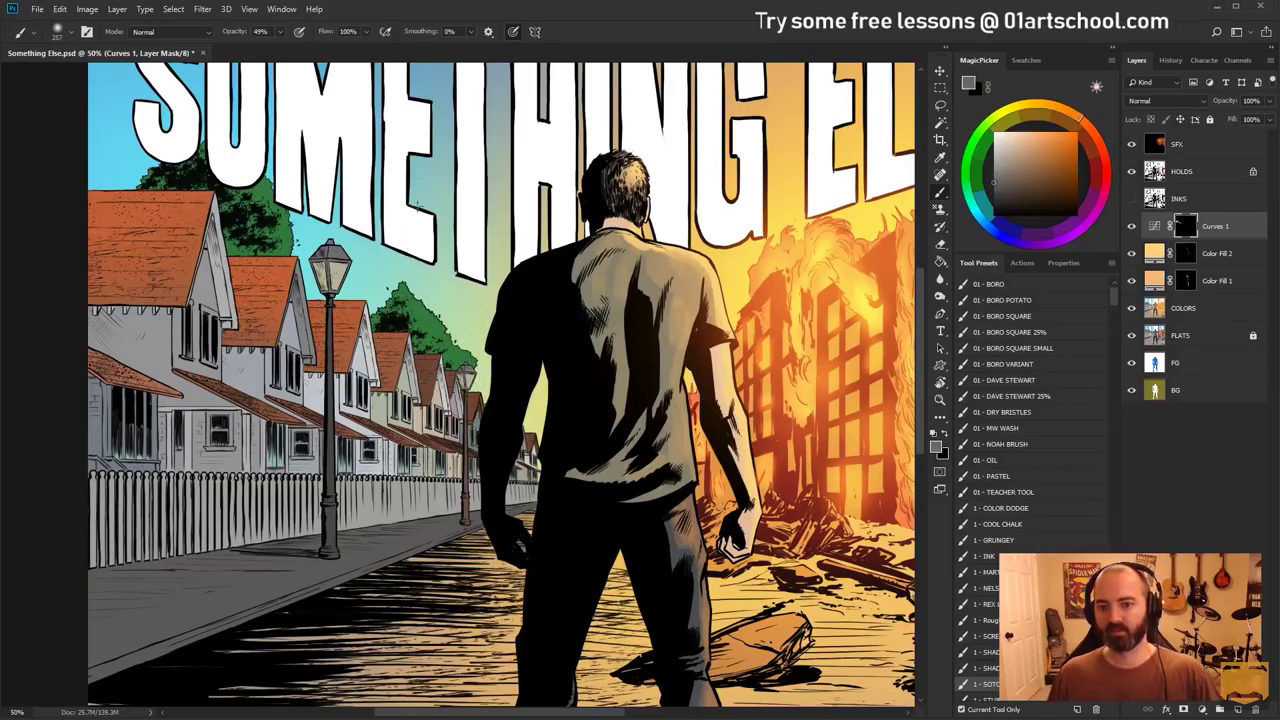
Switch to the 01 - BORO SQUARE brush at 94% opacity for the nearest roofs and set the mask paint to white
left_click(940, 400)
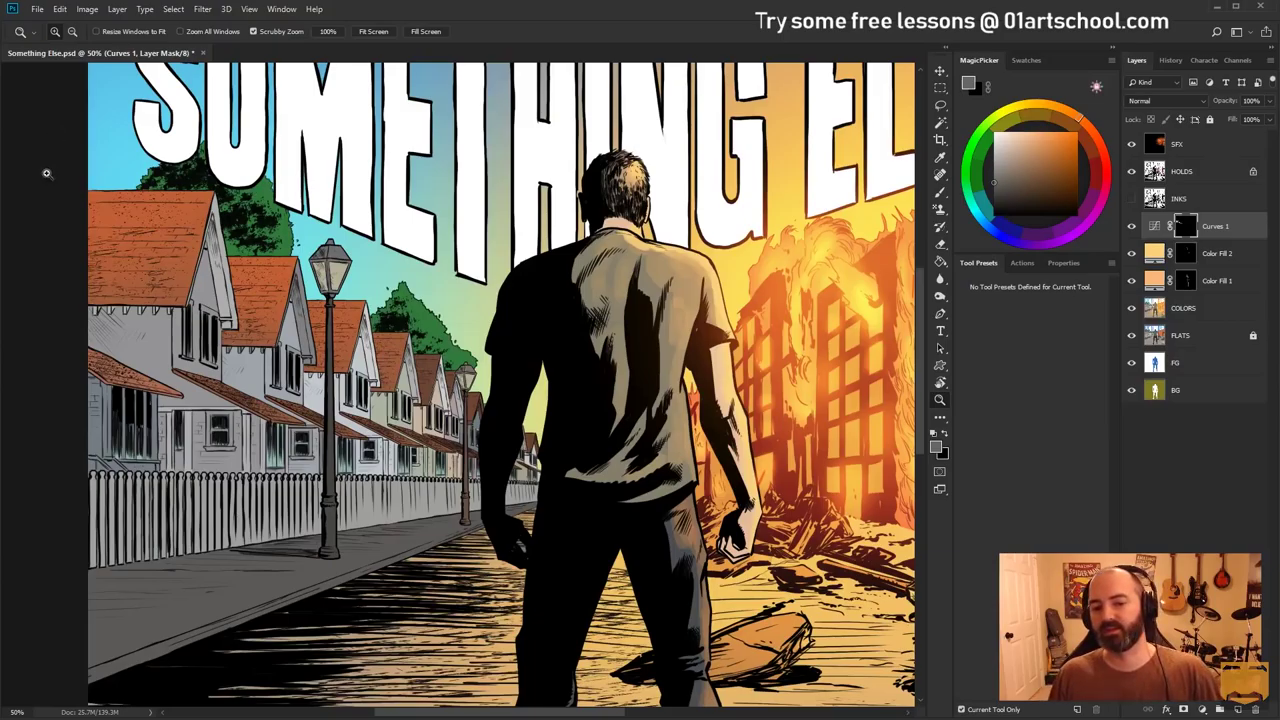
left_click(139, 243)
left_click(178, 247)
left_click_drag(237, 303, 368, 363)
key("b")
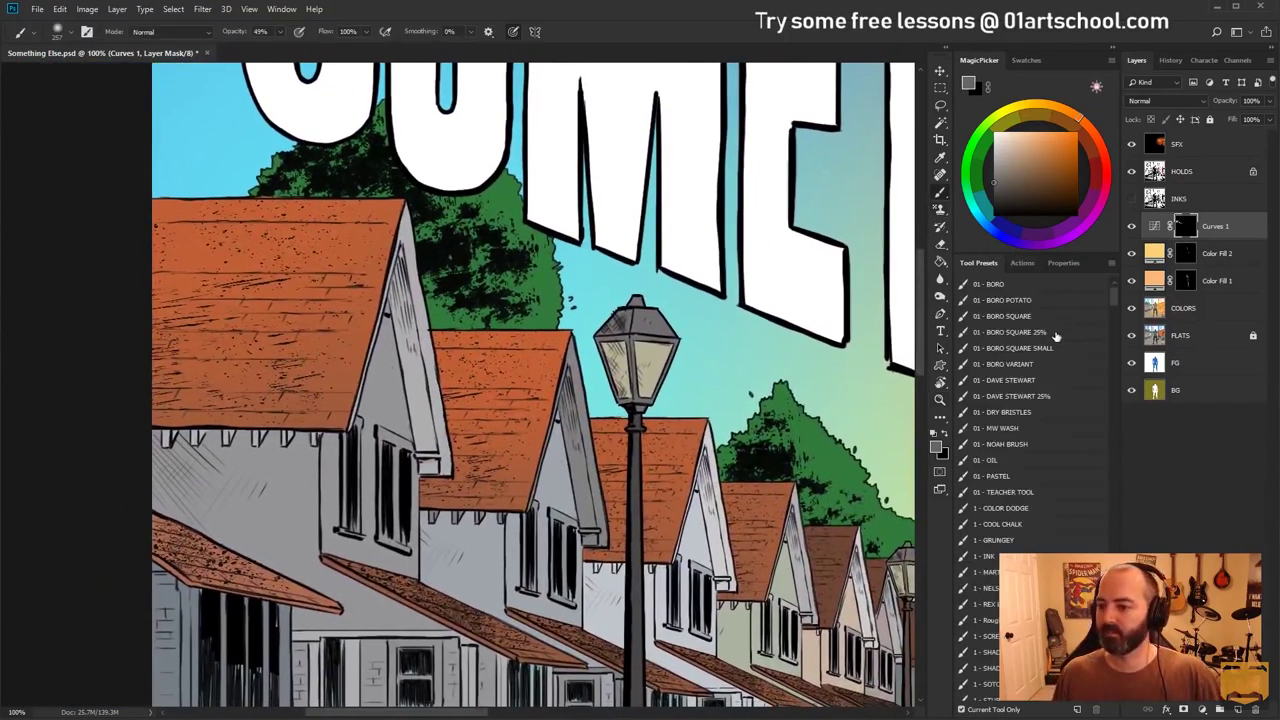
left_click(1058, 316)
left_click_drag(977, 191, 973, 188)
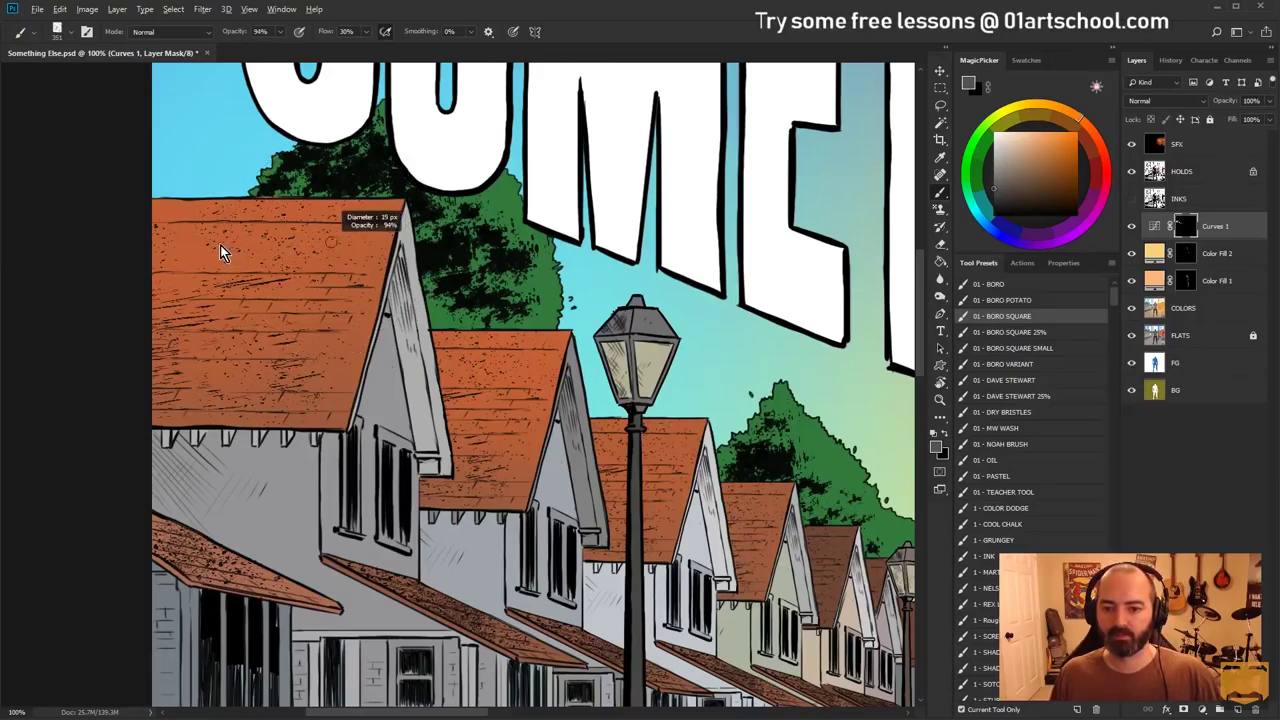
key("9")
key("4")
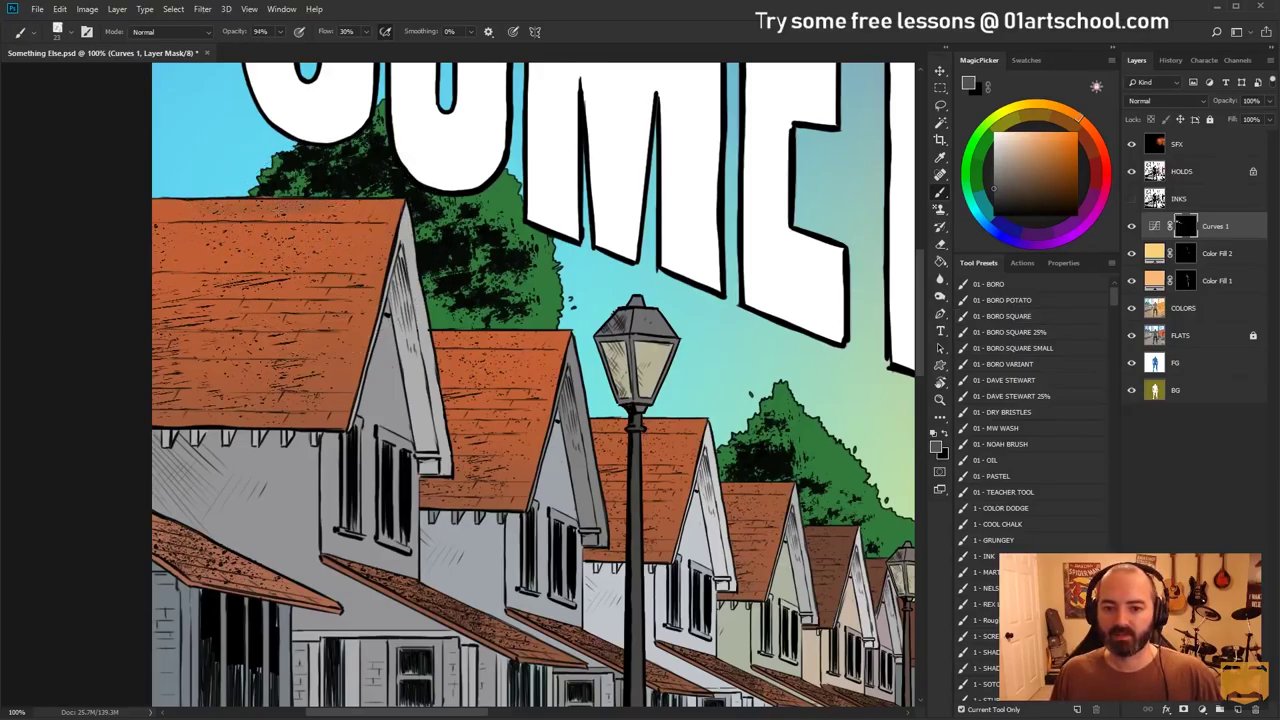
mouse_move(1018, 175)
left_mouse_down()
mouse_move(989, 154)
mouse_move(982, 121)
left_mouse_up()
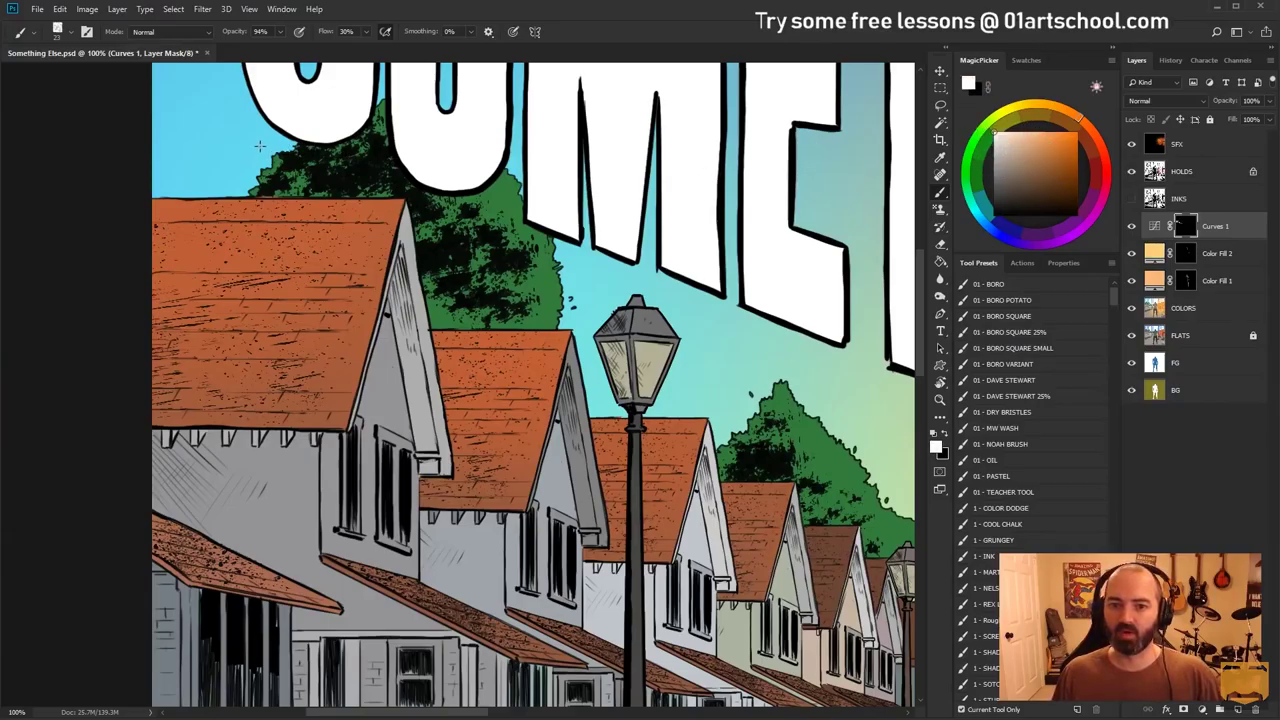
Choose the 01 - BORO SQUARE 25% brush and paint small white highlights into the Curves 1 mask over the nearest roofs
left_click(1056, 334)
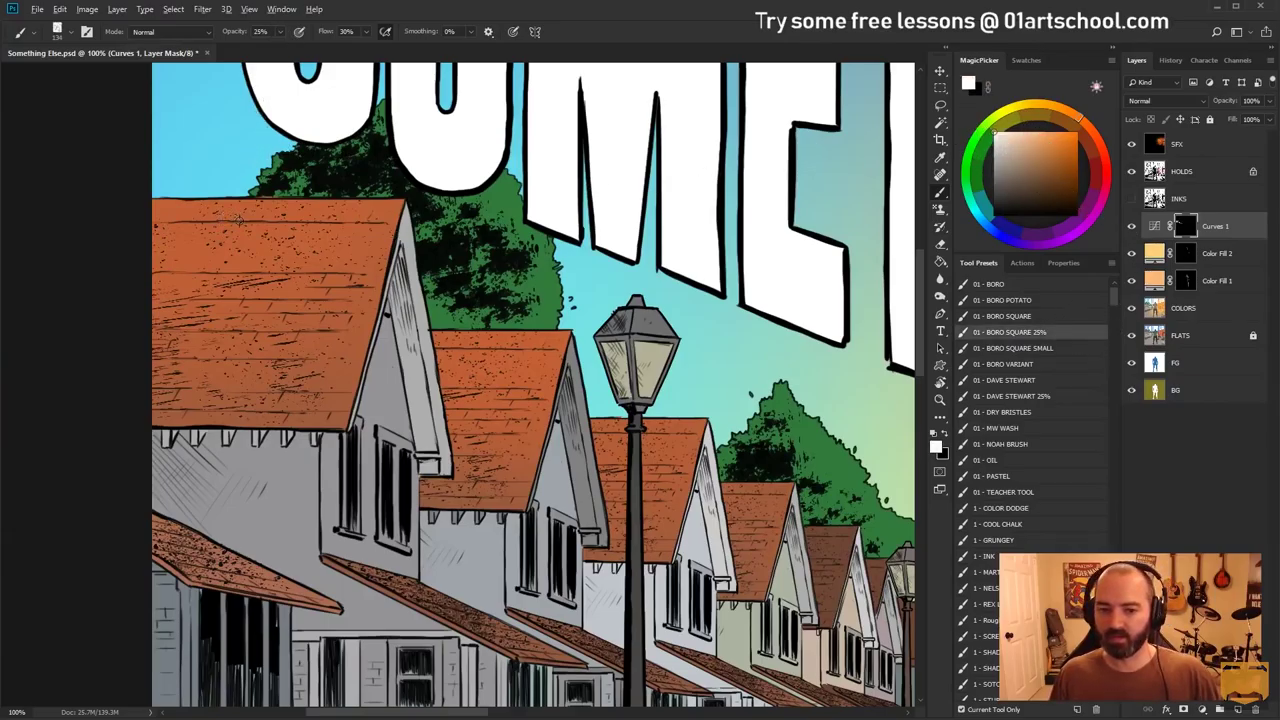
left_click_drag(250, 230, 235, 231)
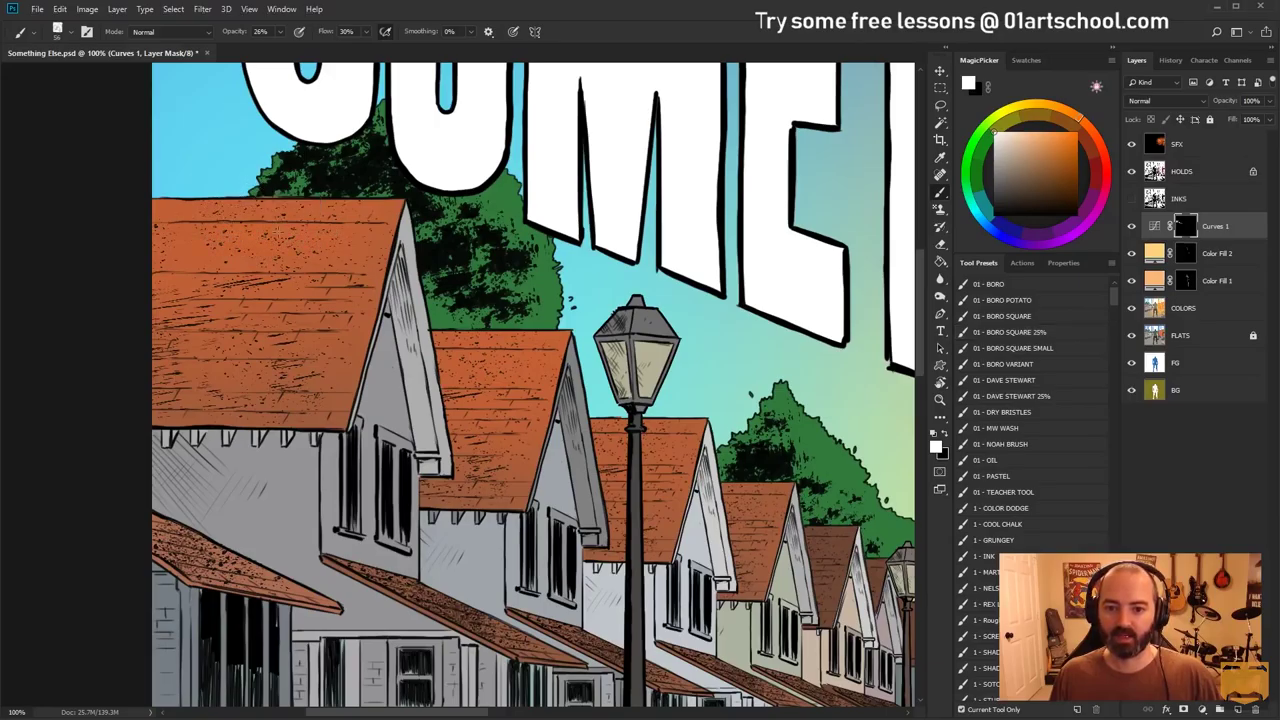
right_click(282, 262, "alt")
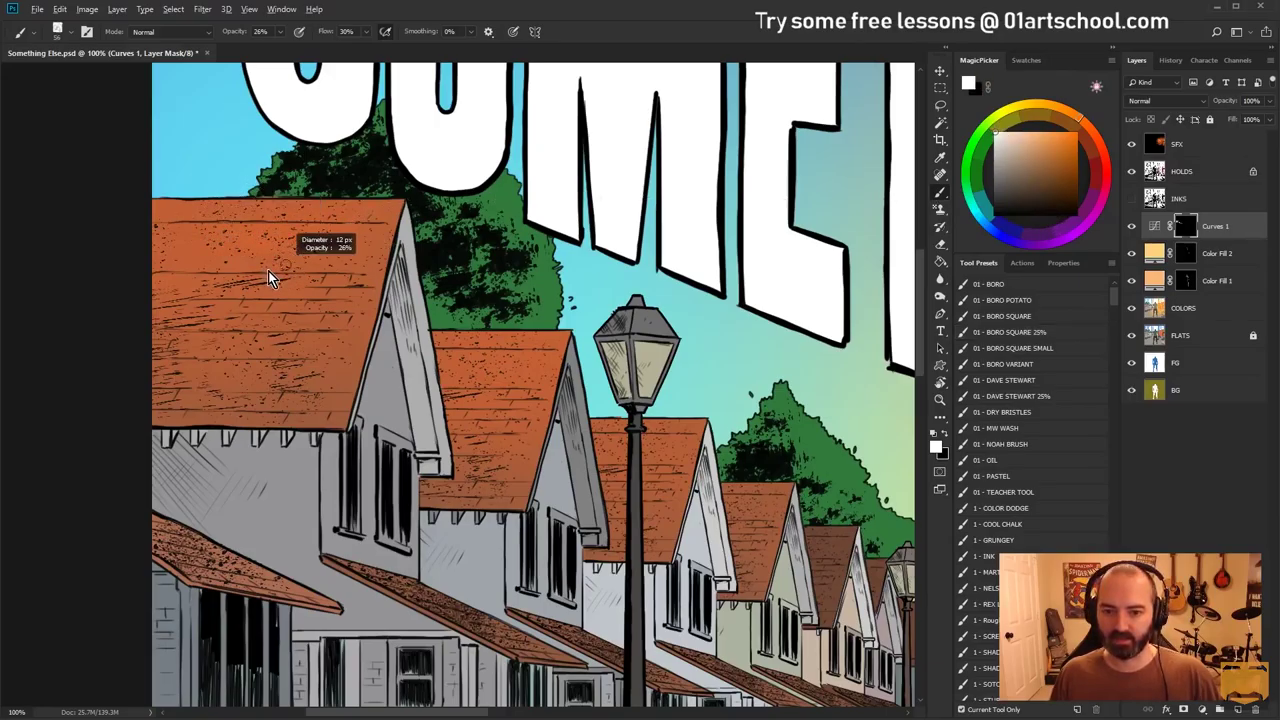
right_click(296, 525, "alt")
mouse_move(536, 411)
left_mouse_down()
mouse_move(531, 143)
mouse_move(549, 100)
left_mouse_up()
right_click(391, 322, "alt")
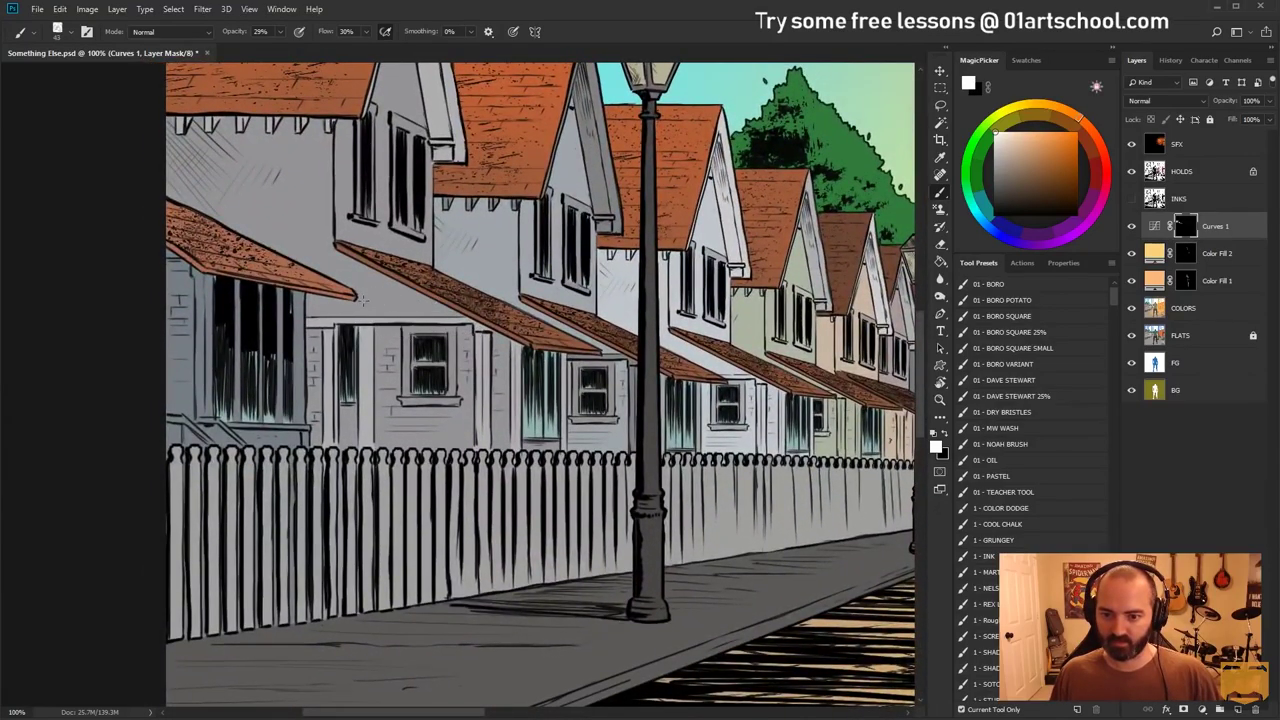
Try painting white into the Curves 1 mask over the fence and sidewalk with the 01 - BORO SQUARE brush, and undo it
key("l")
key("b")
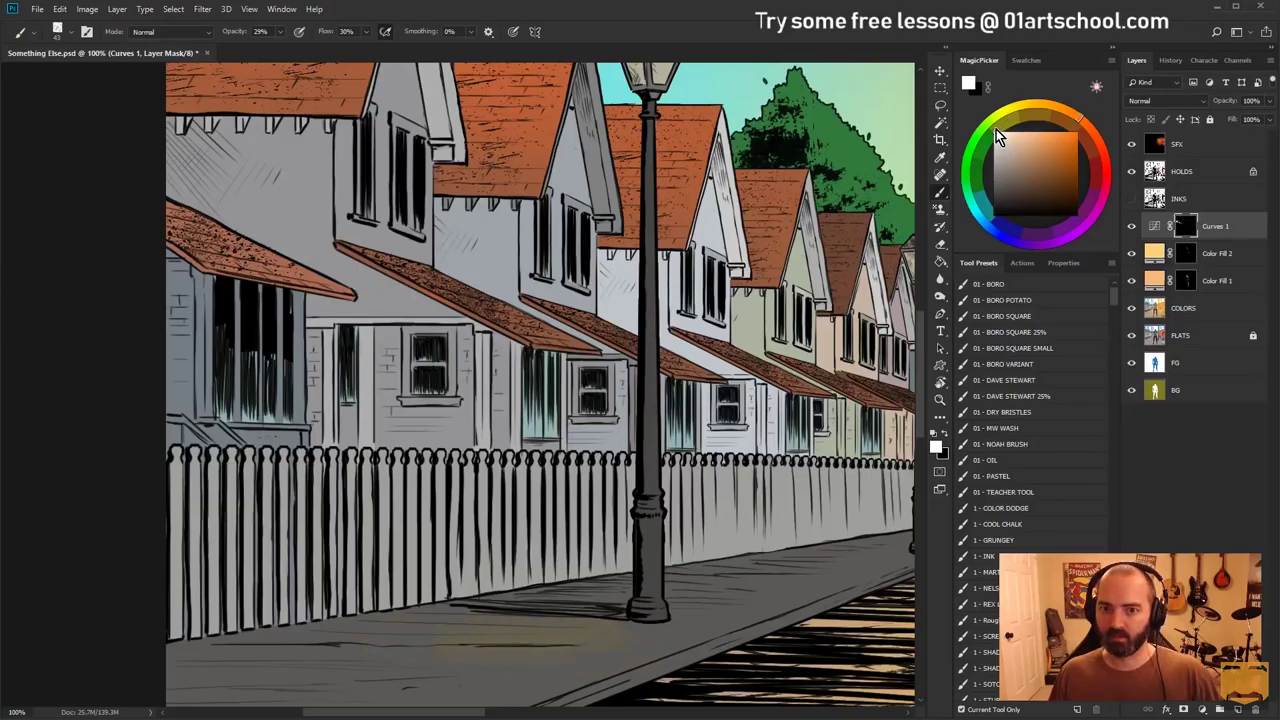
left_click(1022, 317)
right_click(397, 577, "alt")
mouse_move(420, 590)
left_mouse_down()
mouse_move(541, 604)
mouse_move(545, 588)
left_mouse_up()
right_click(508, 589, "alt")
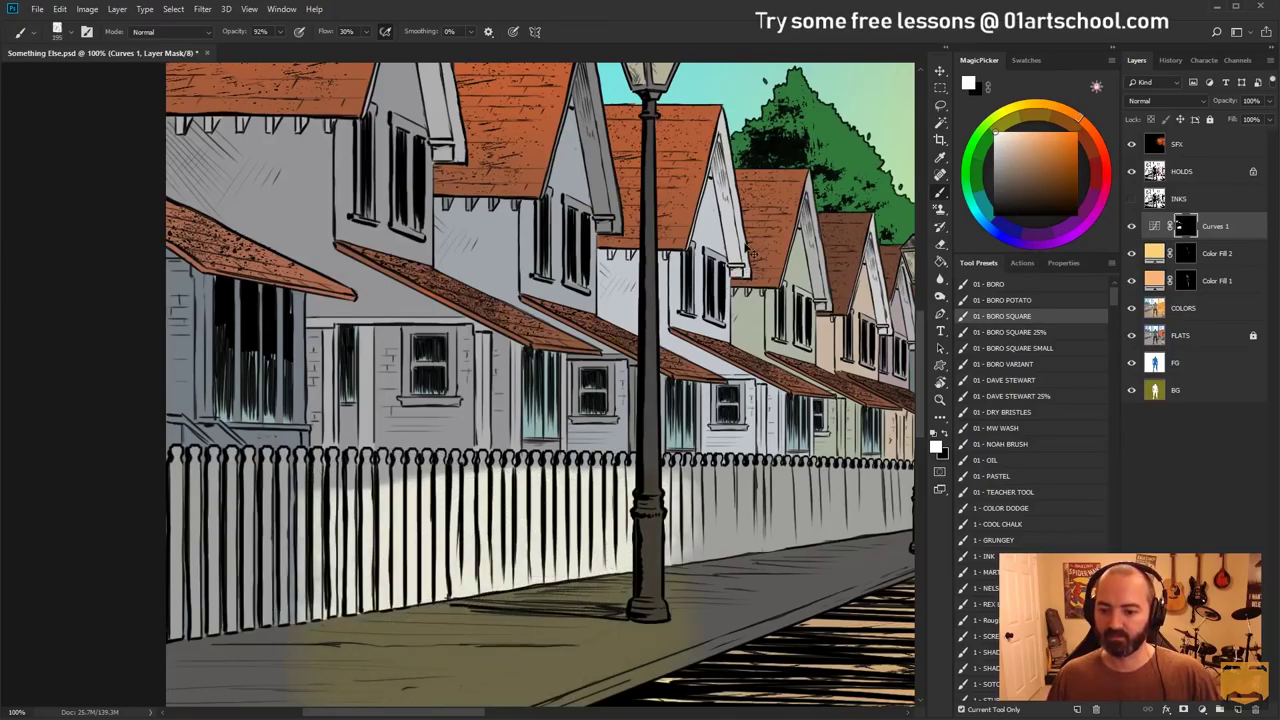
key("ctrl+z")
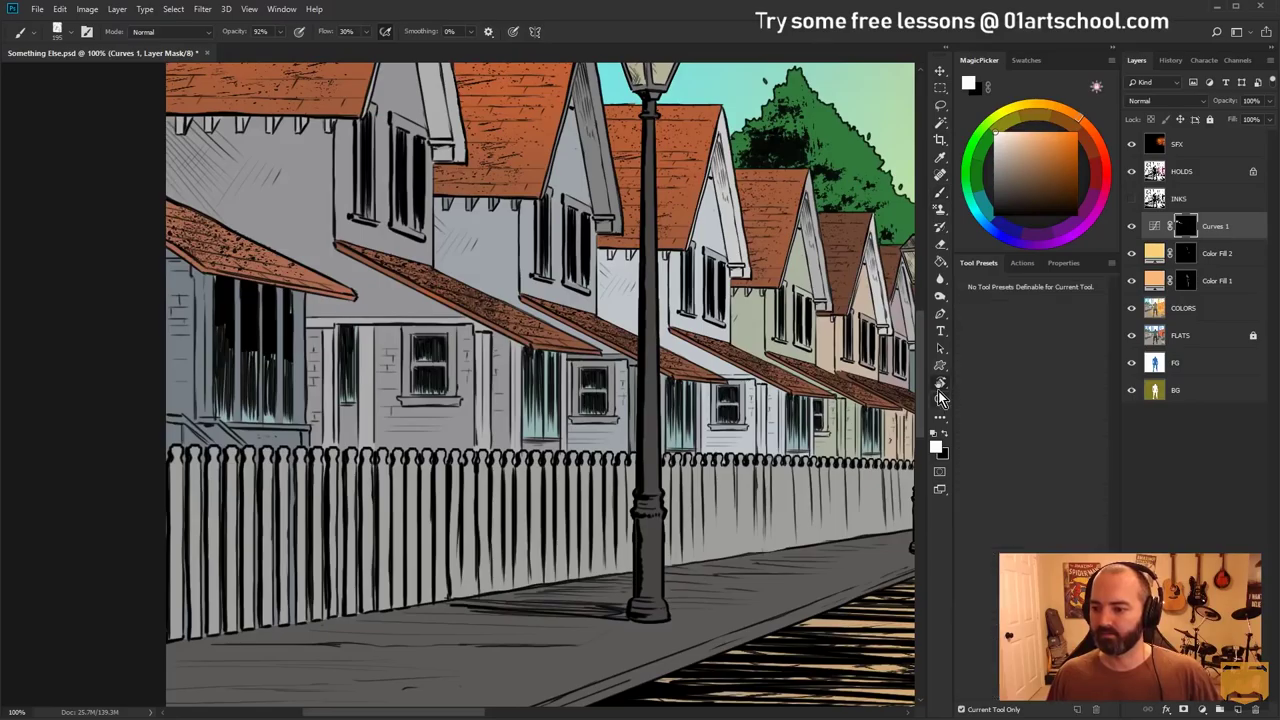
Review the lit row of houses against the man and the burning side of the cover
key("r")
left_click_drag(540, 357, 650, 295)
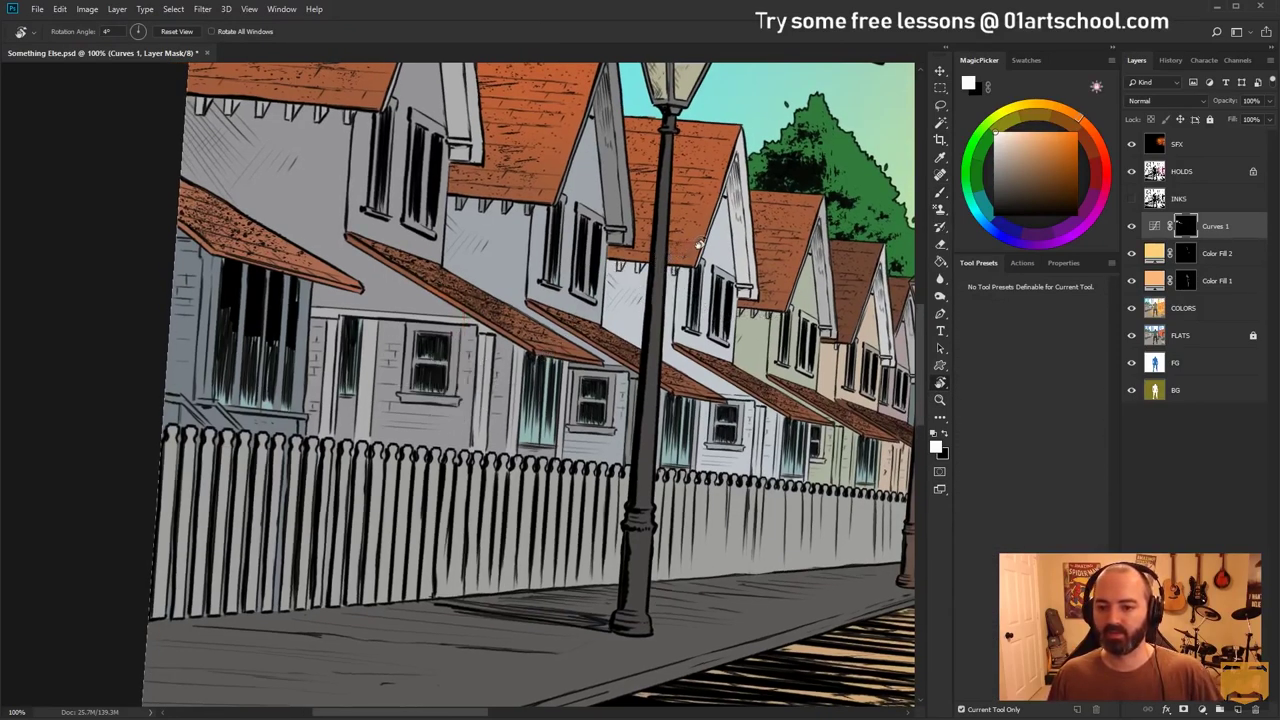
key("Escape")
key("z")
left_click(550, 326, "alt")
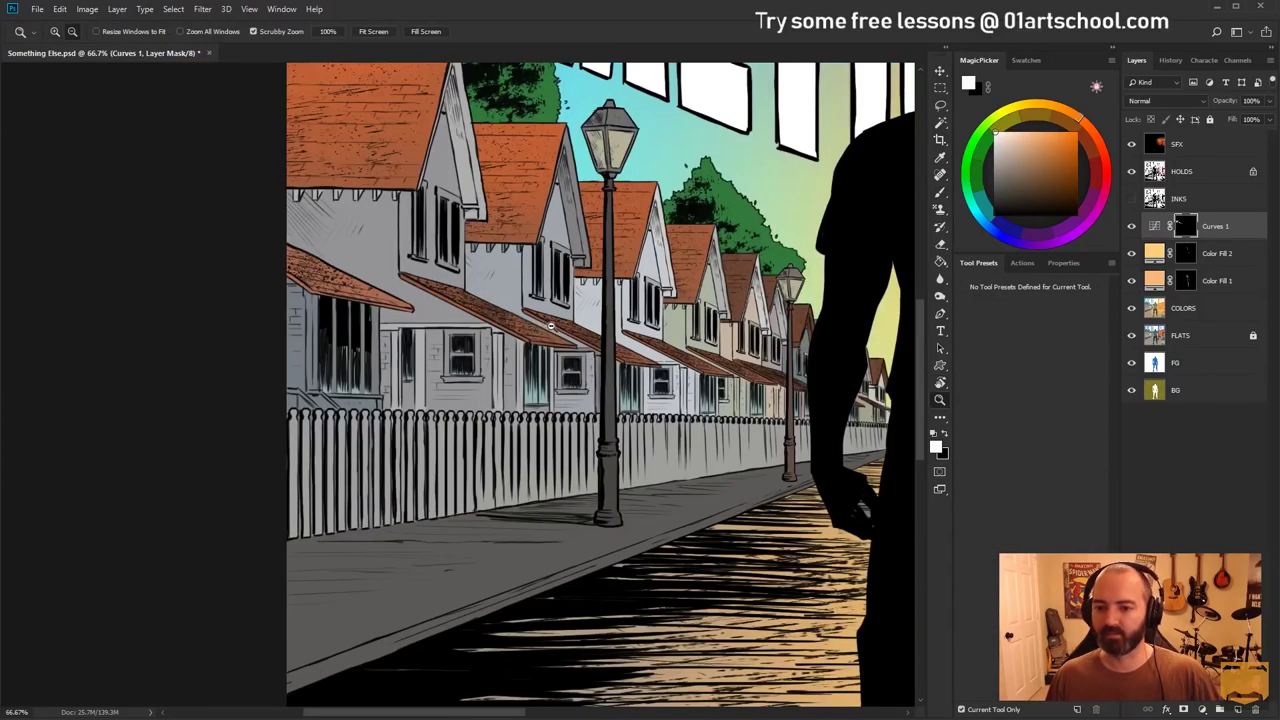
left_click_drag(550, 326, 373, 433)
left_click(491, 375, "alt")
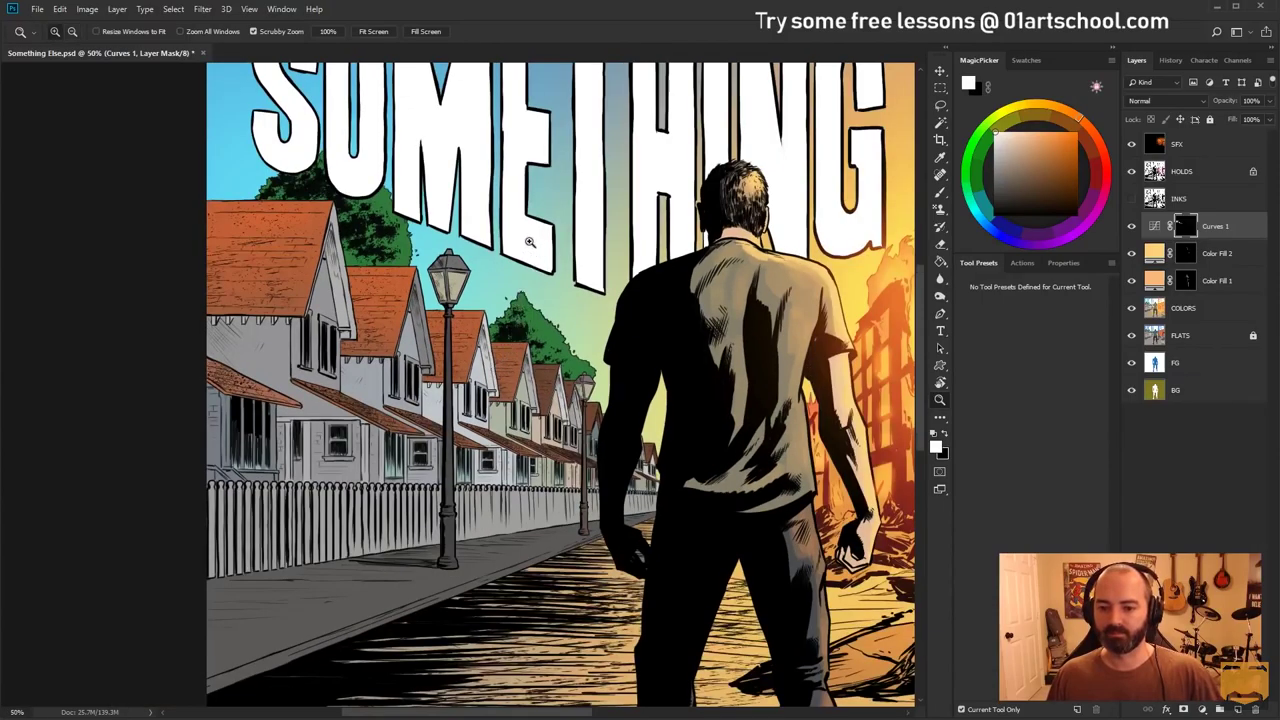
left_click_drag(526, 263, 467, 257)
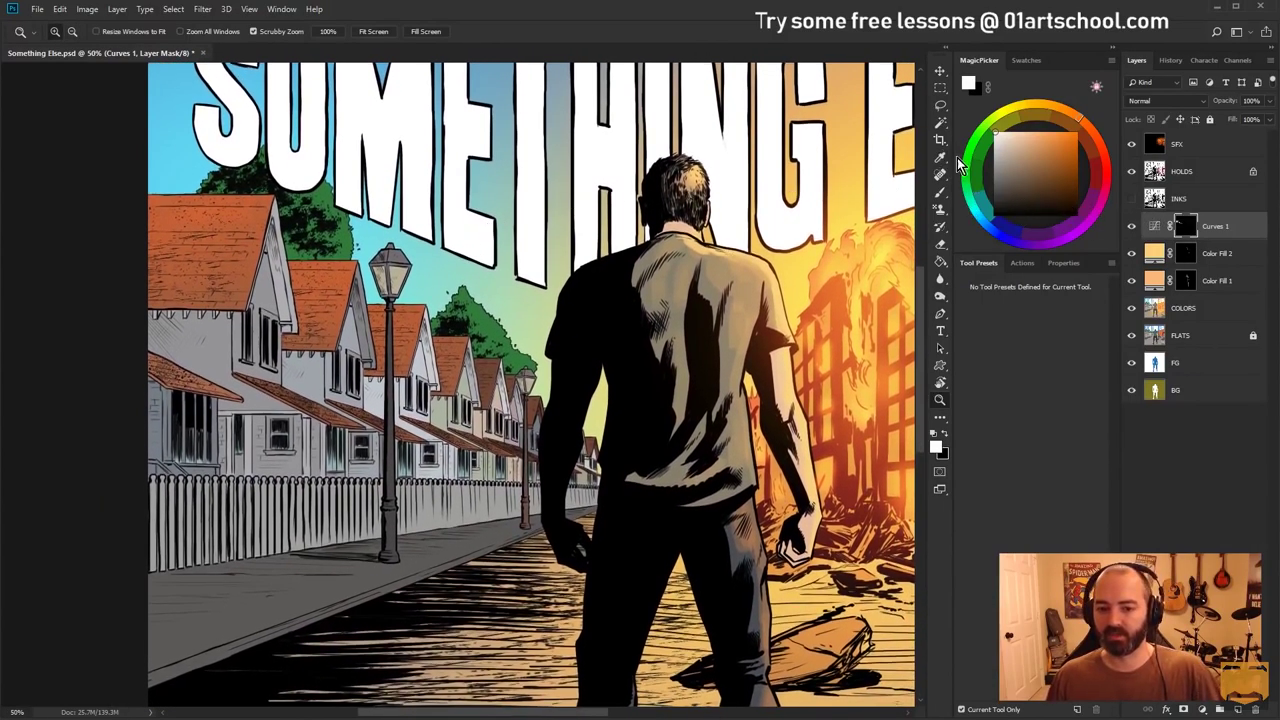
Try reshaping the RGB curve of the Curves 1 adjustment, and undo the change
double_click(1155, 226)
left_click_drag(1042, 376, 1060, 343)
key("ctrl+z")
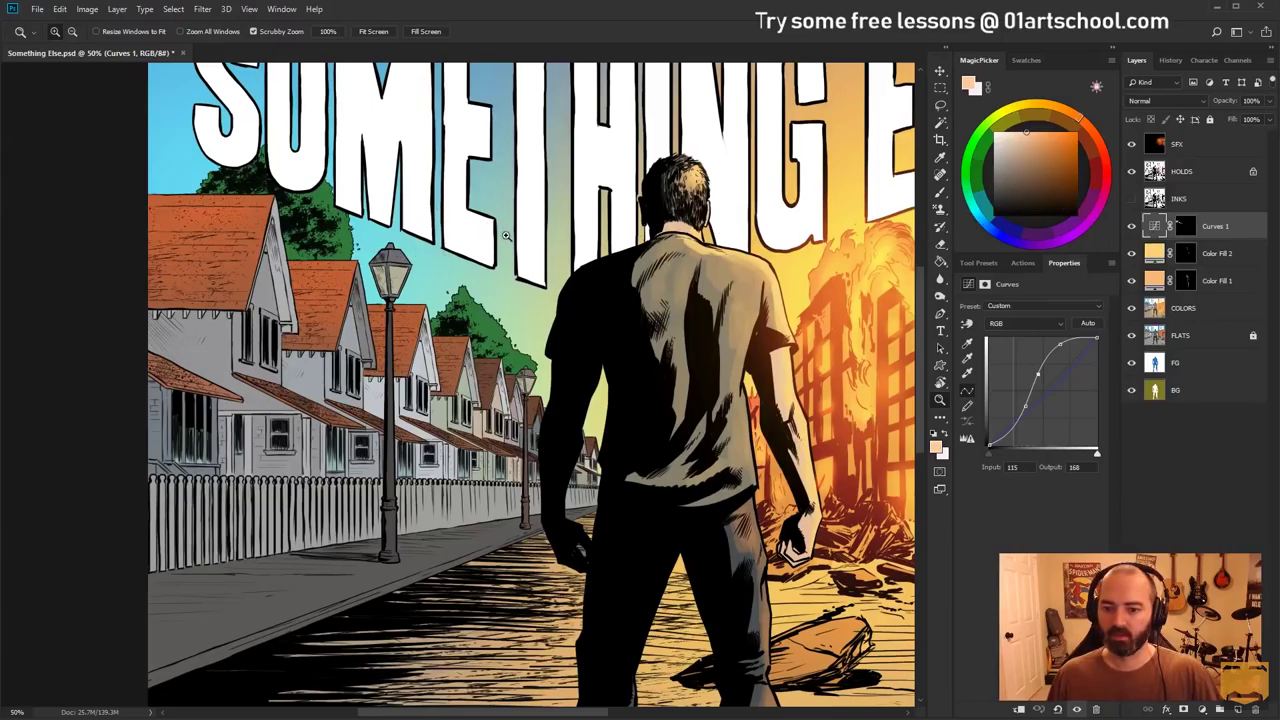
Turn on the CMYK proof preview and make the Curves 1 layer mask active for brush painting
left_click(1182, 302)
key("w")
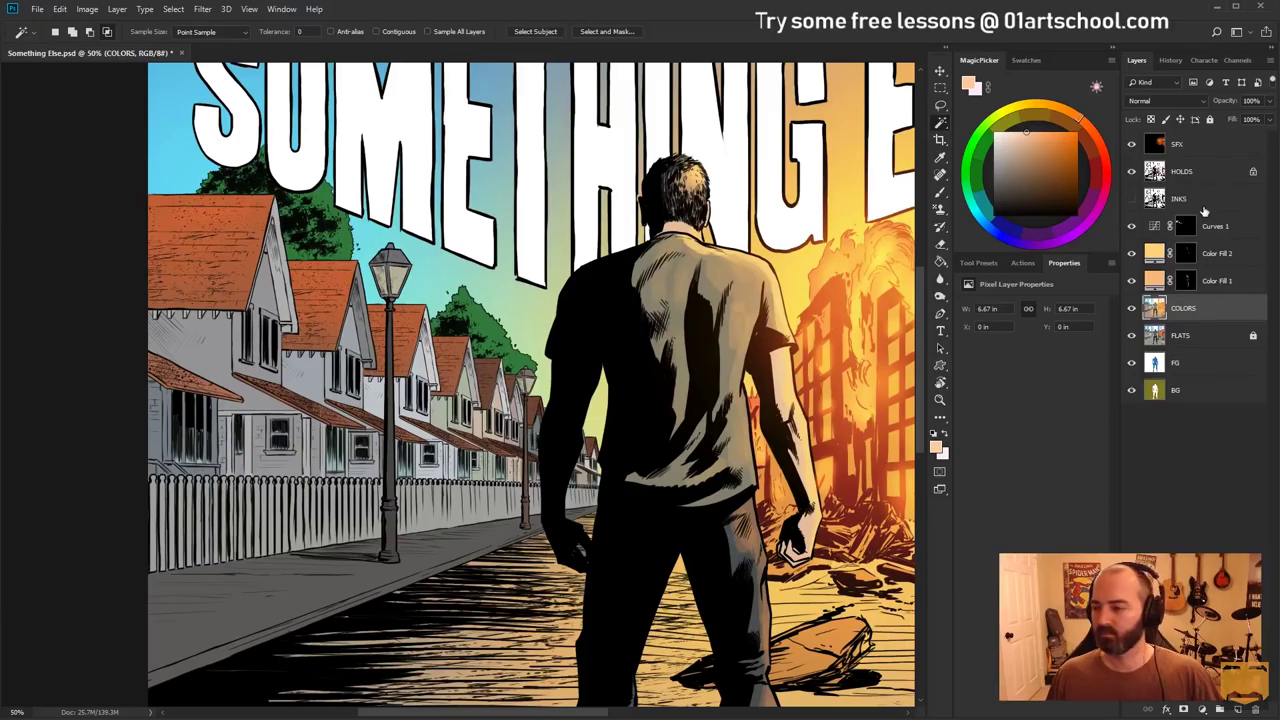
left_click(1186, 226)
key("b")
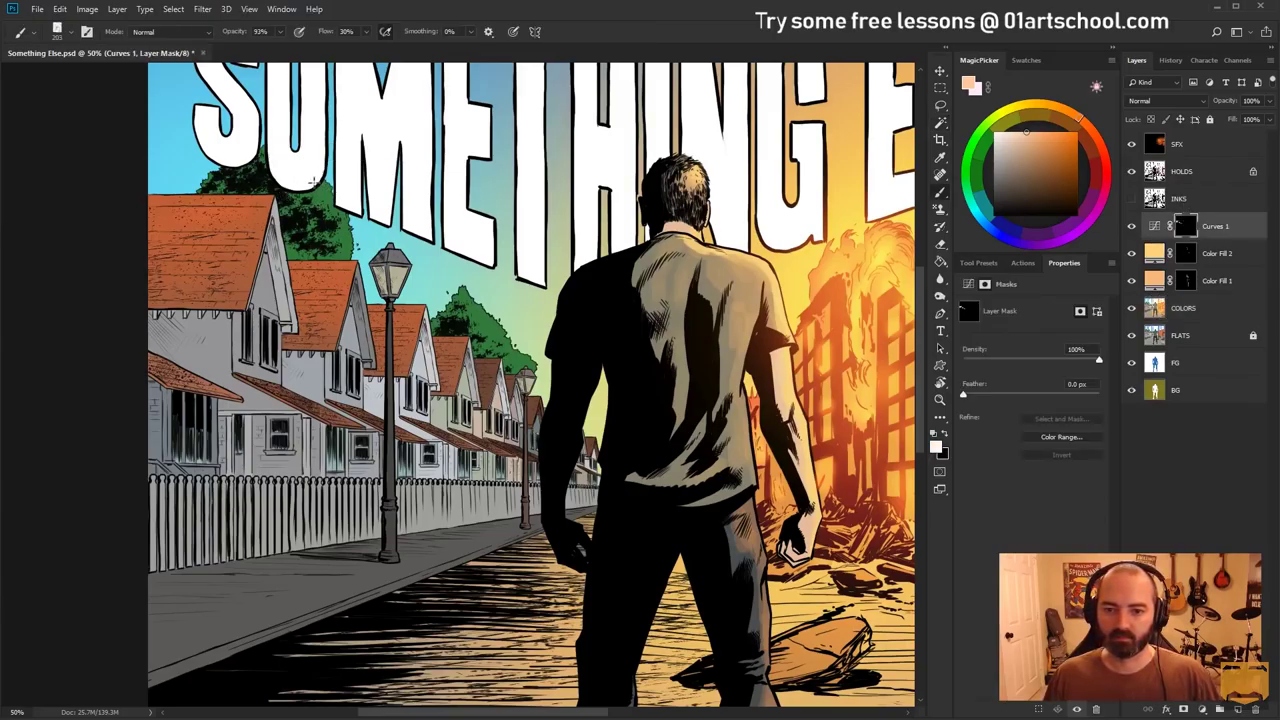
key("ctrl+2")
left_click_drag(335, 197, 304, 194)
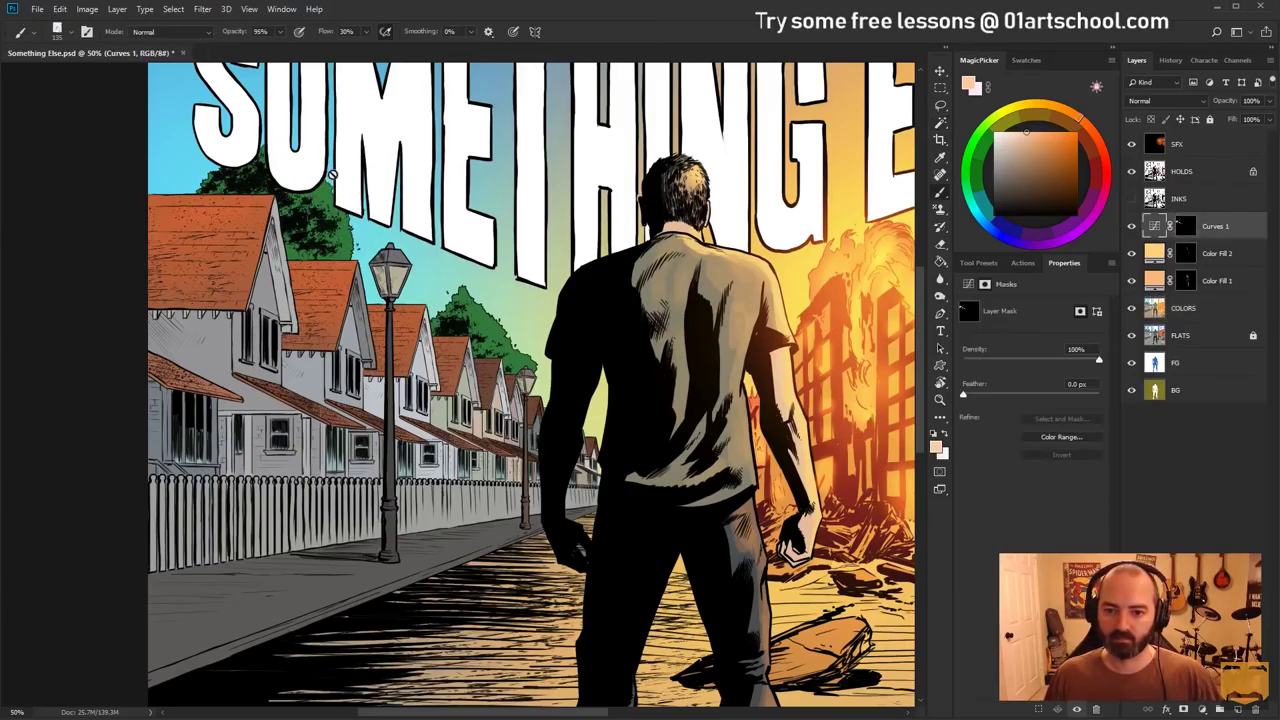
key("ctrl+y")
left_click(1186, 226)
Paint highlights into the Curves 1 mask on the green trees behind the houses, reducing the brush to about 75 px
right_click(340, 200, "alt")
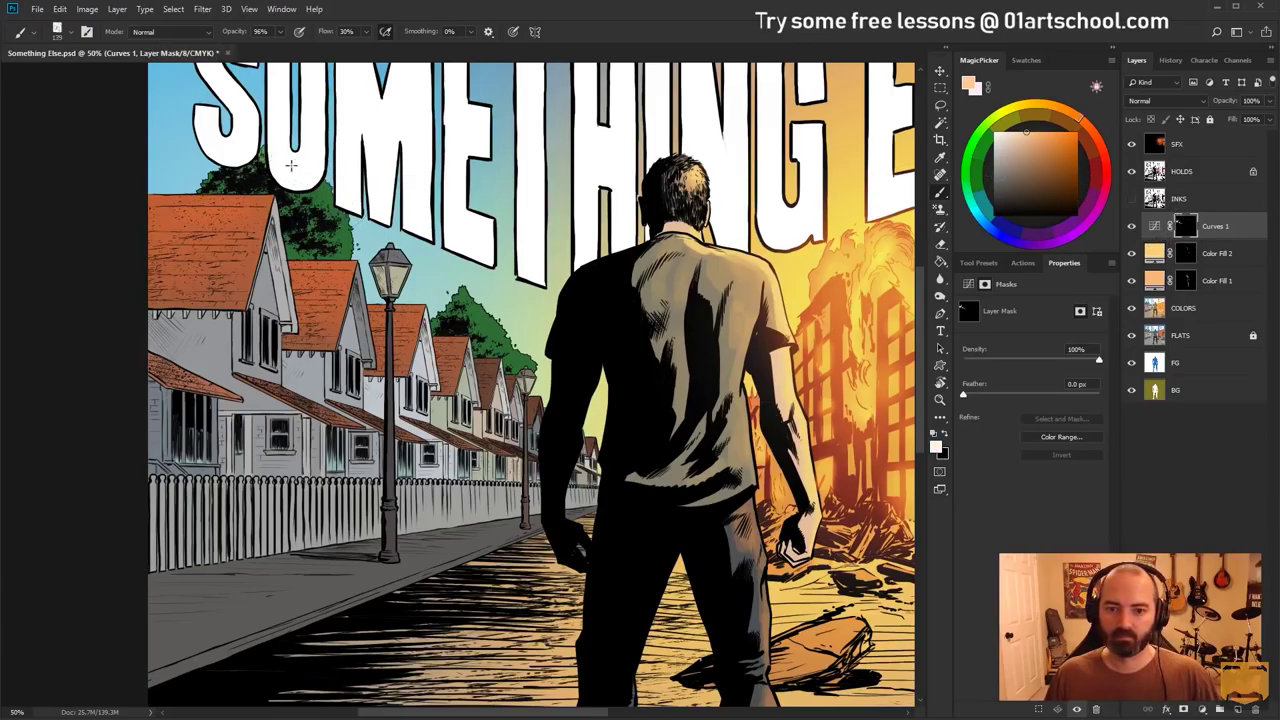
right_click(400, 290, "alt")
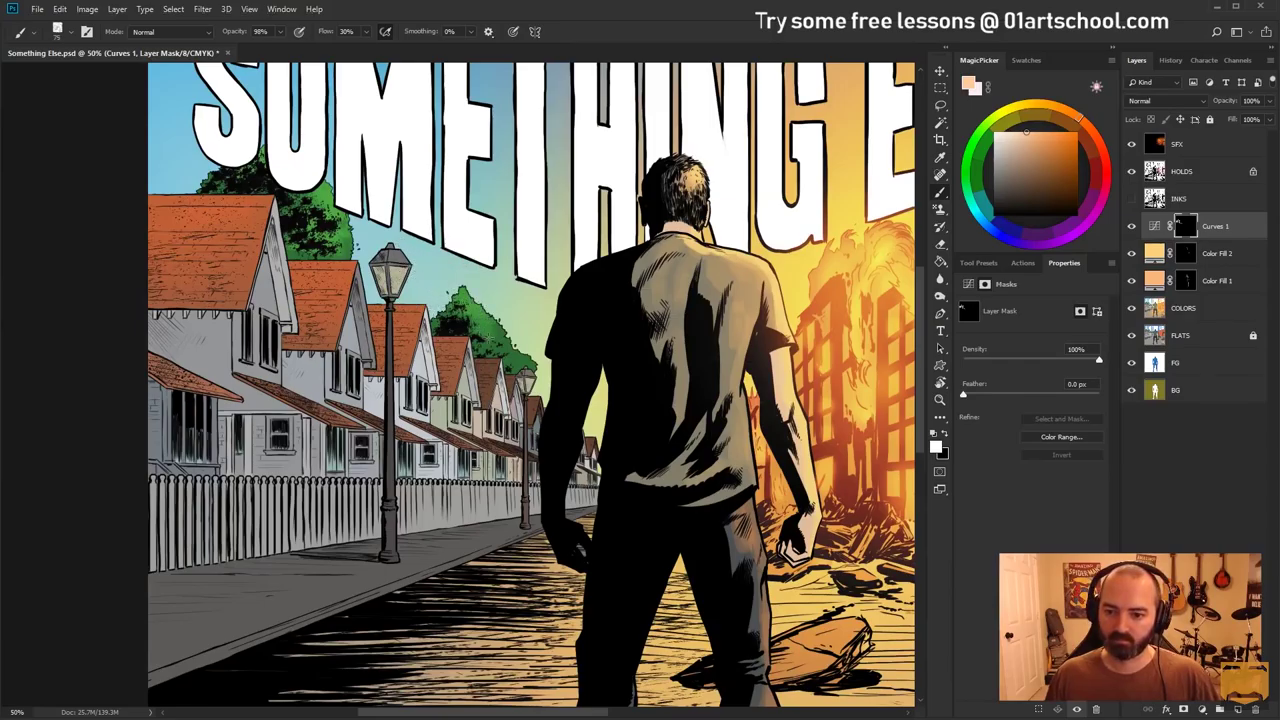
left_click_drag(491, 339, 519, 354)
left_click_drag(486, 312, 533, 350)
left_click_drag(359, 241, 349, 249)
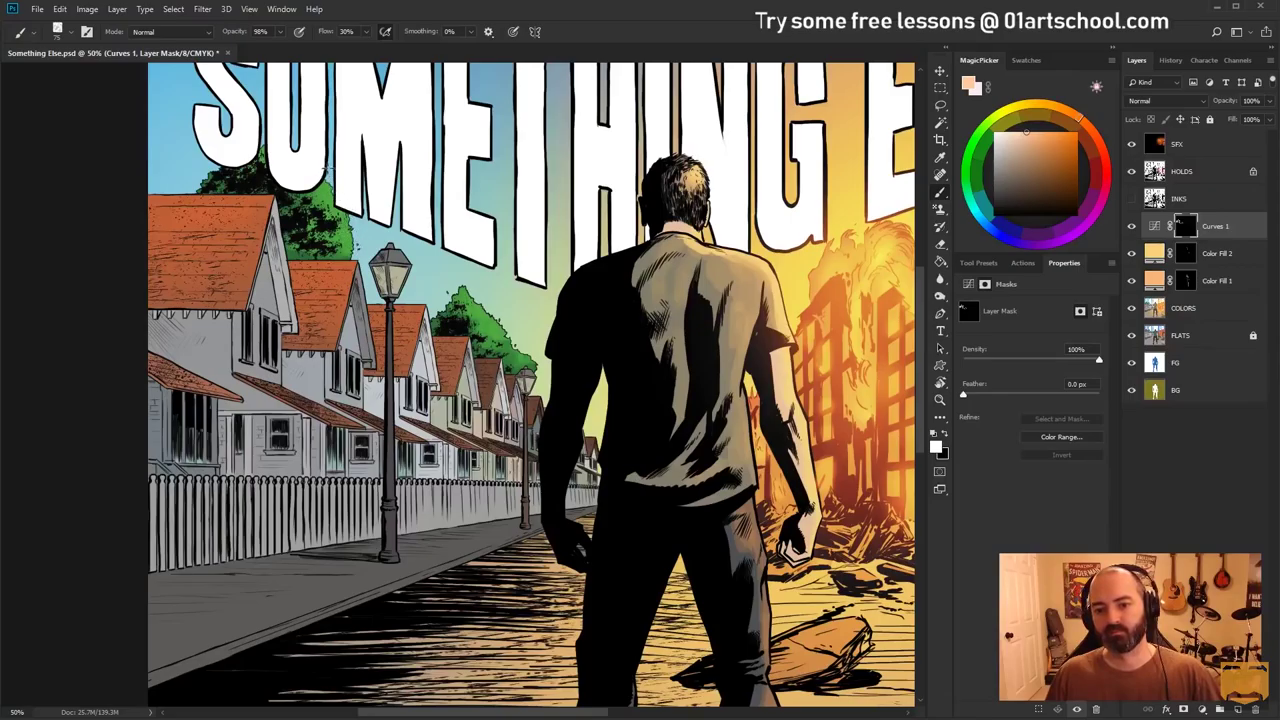
Select the gray sidewalk beside the fence on the COLORS layer with the Magic Wand
key("z")
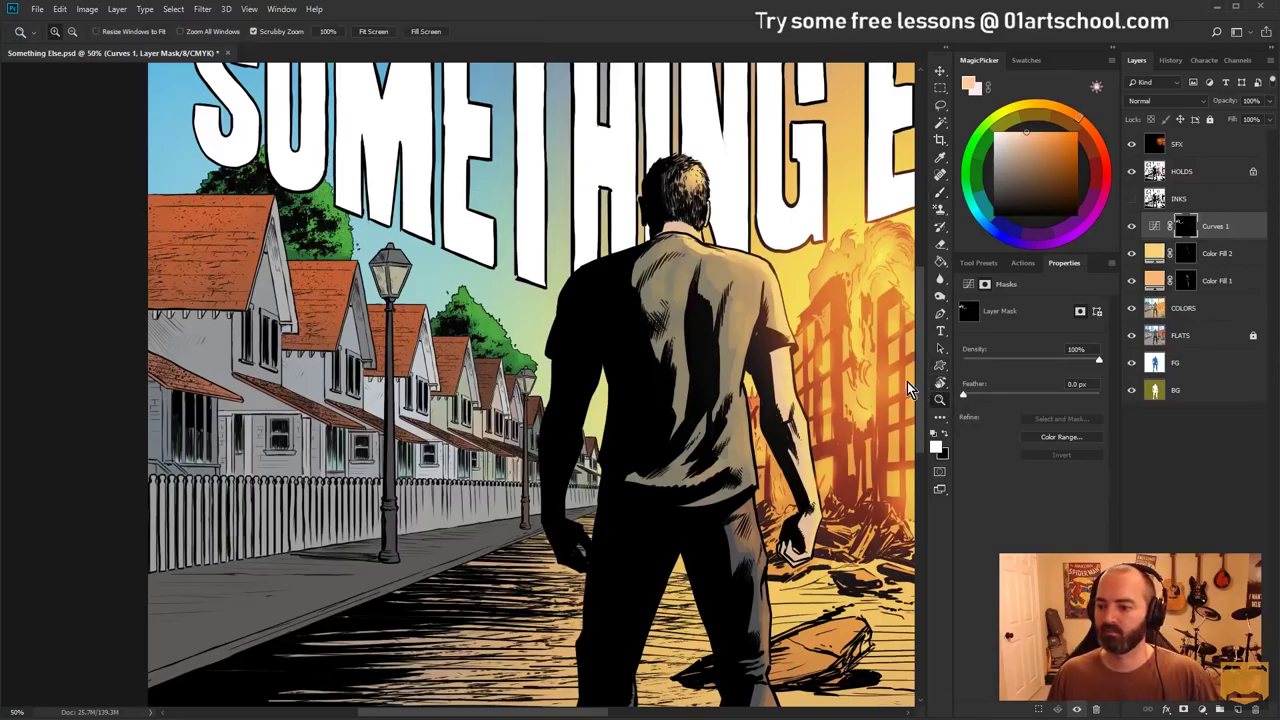
left_click(462, 394, "alt")
left_click(464, 394, "alt")
left_click_drag(530, 375, 478, 295)
left_click(378, 289)
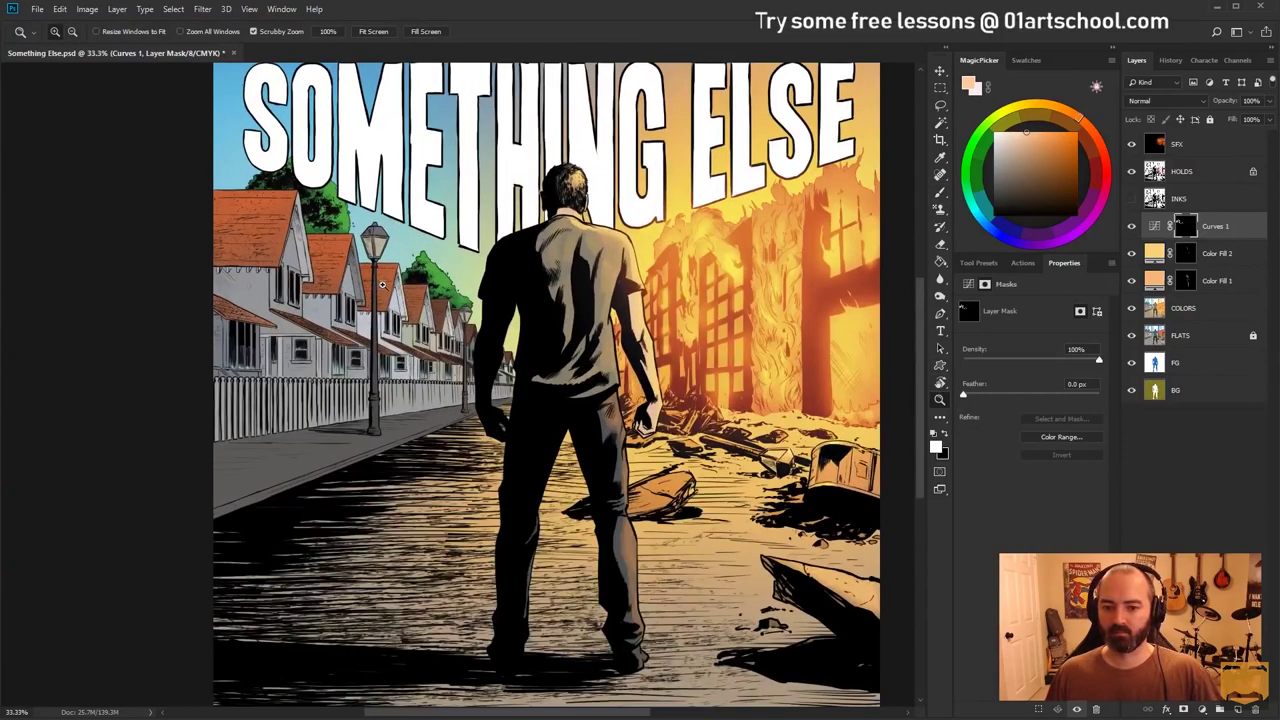
left_click(398, 280)
left_click(1180, 309)
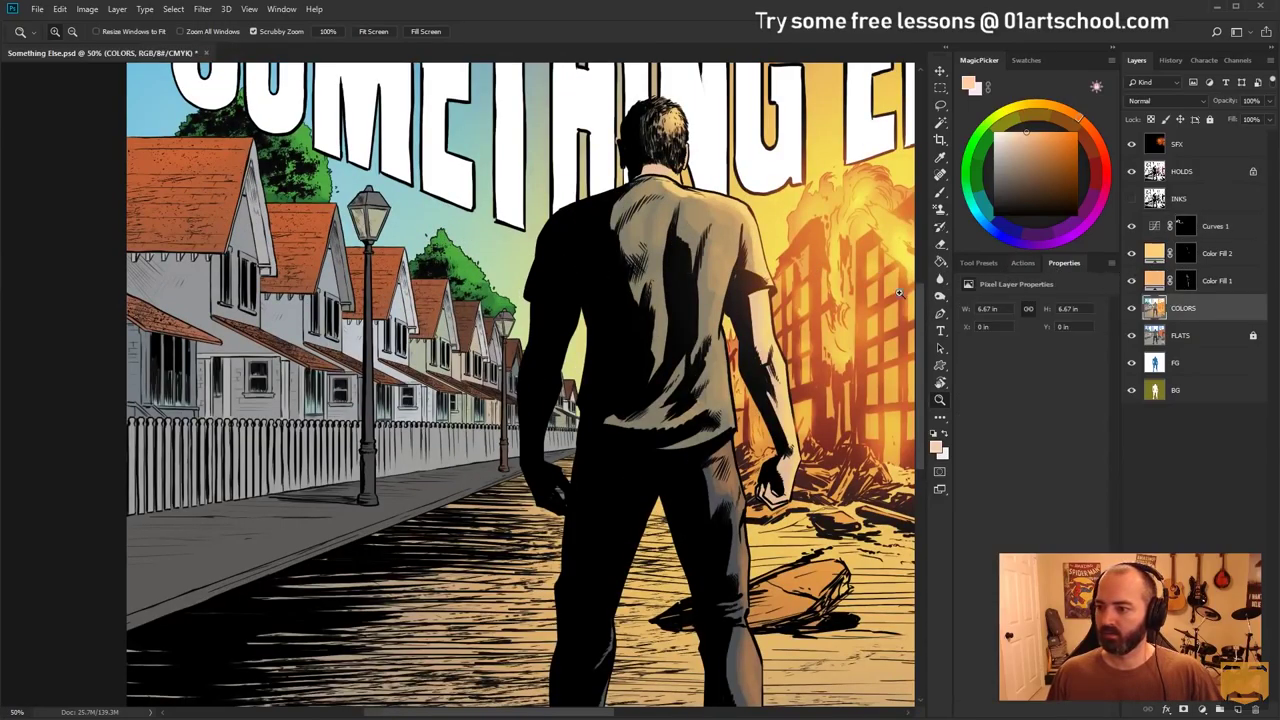
key("w")
left_click(254, 516)
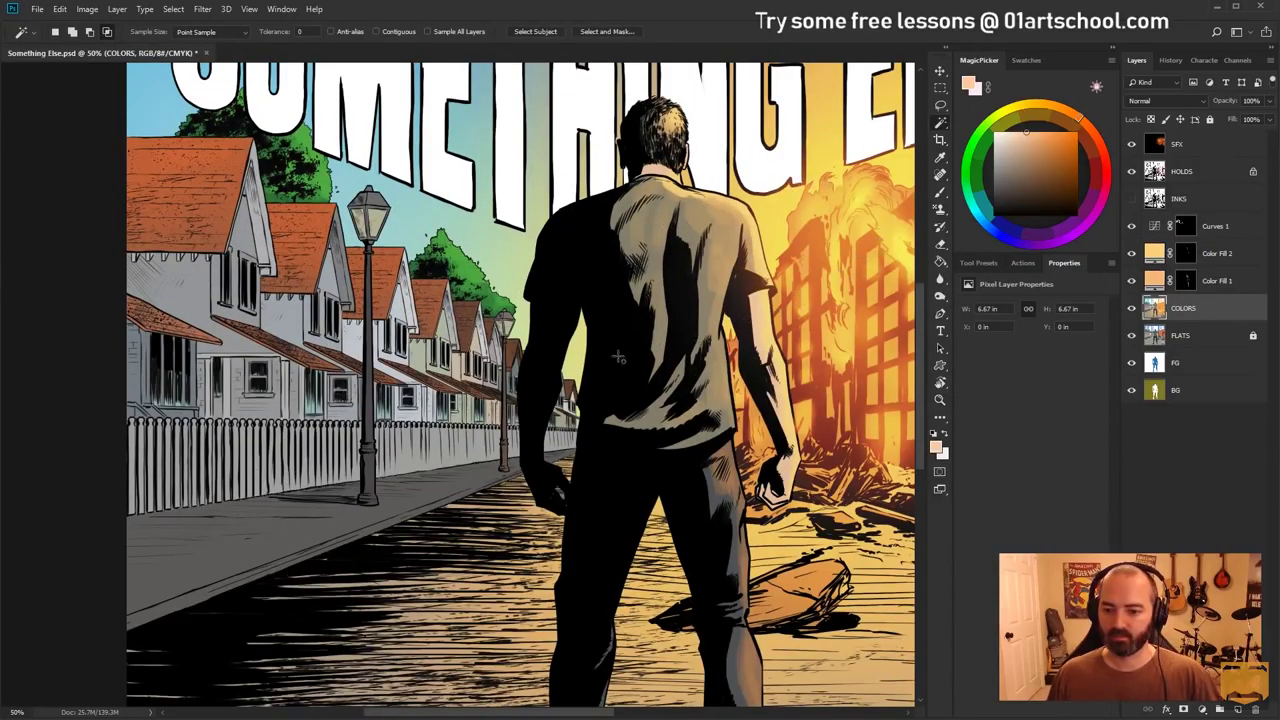
left_click_drag(423, 455, 443, 256)
key("l")
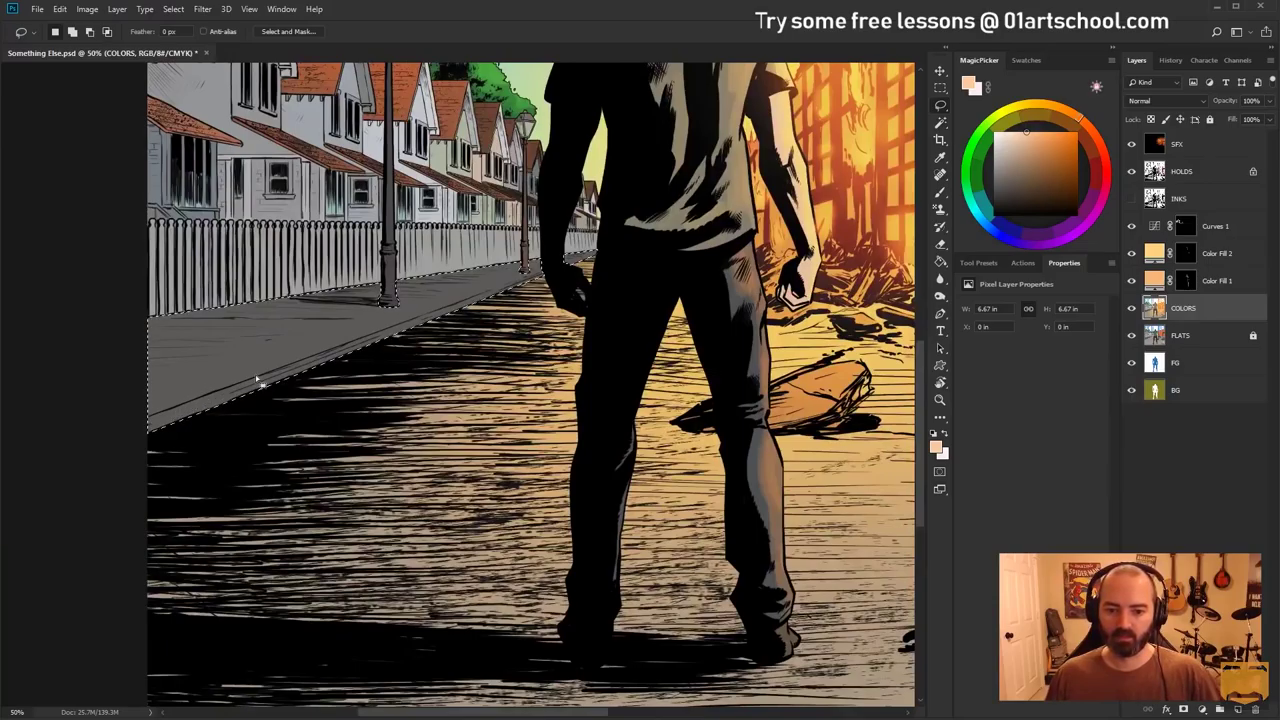
key("ctrl+d")
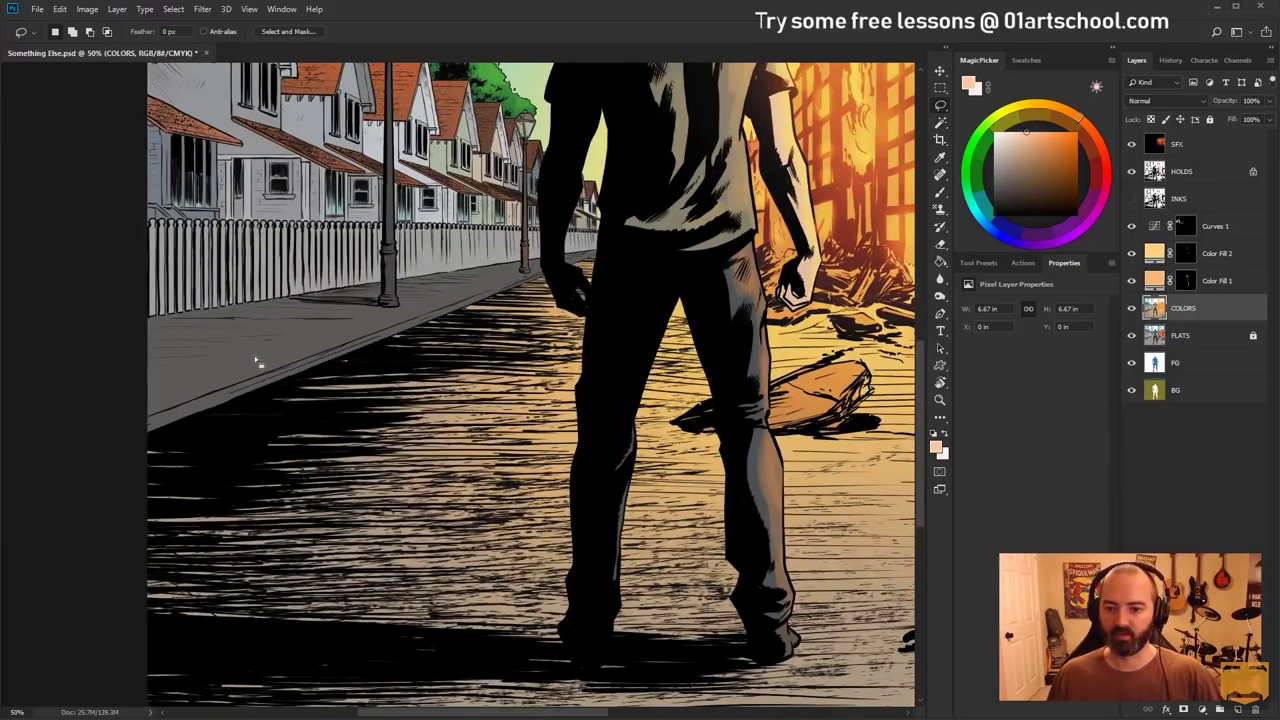
Subtract the curb edge and the lamp post shadows from the sidewalk selection with the Lasso
left_click(147, 419, "alt")
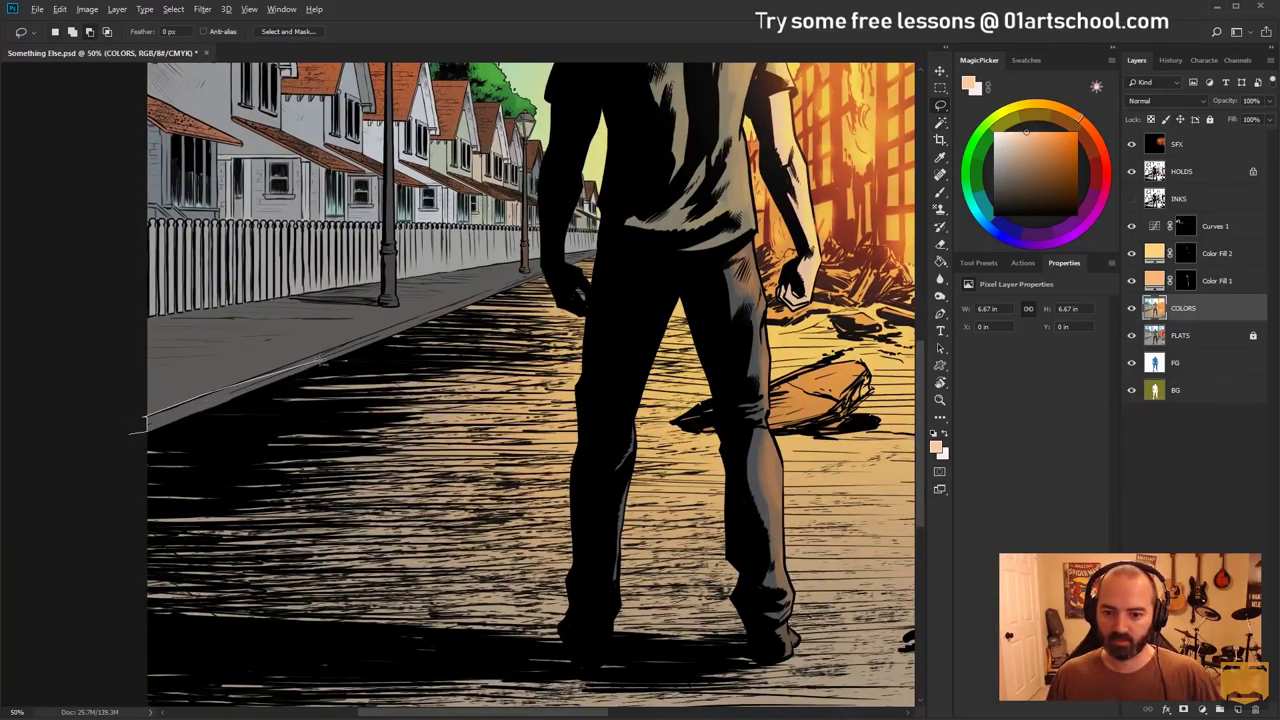
mouse_move(322, 361)
left_mouse_down()
mouse_move(310, 360)
mouse_move(582, 257)
mouse_move(655, 245)
mouse_move(23, 474)
mouse_move(23, 460)
left_mouse_up()
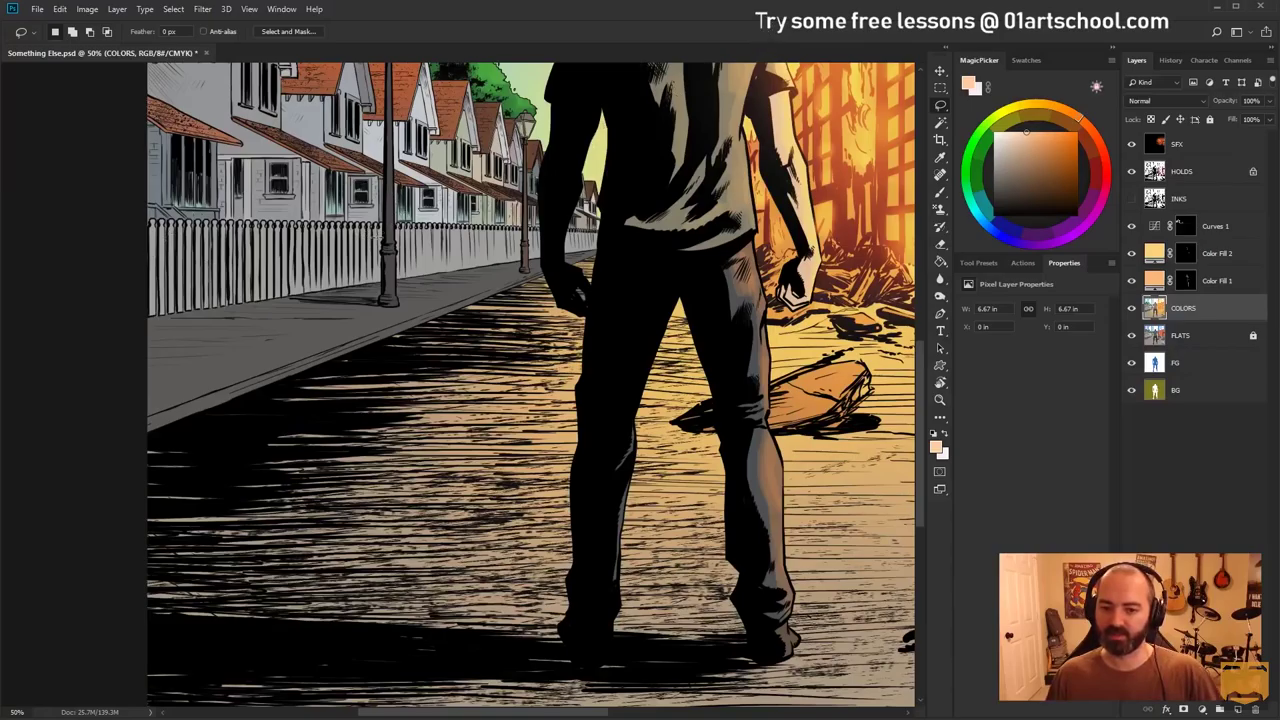
scroll(355, 295, "up", 1)
mouse_move(270, 291)
left_mouse_down()
mouse_move(395, 298)
mouse_move(230, 294)
left_mouse_up()
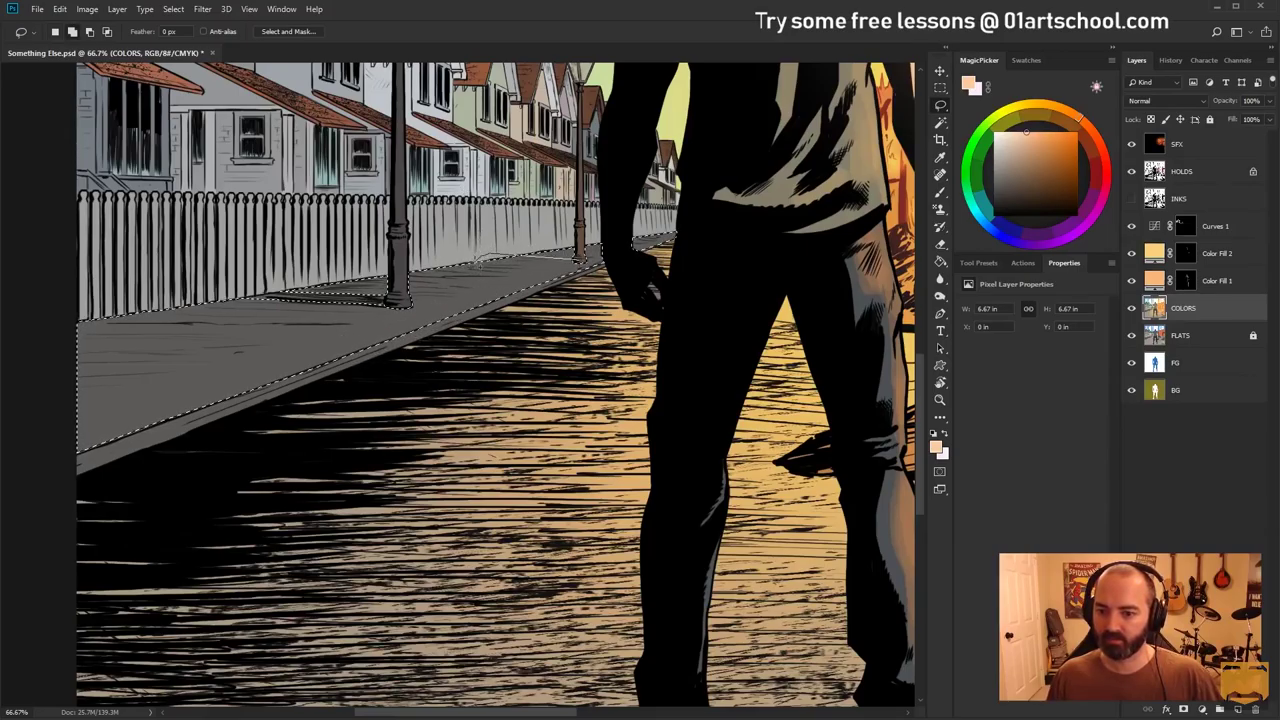
left_click_drag(560, 263, 579, 261)
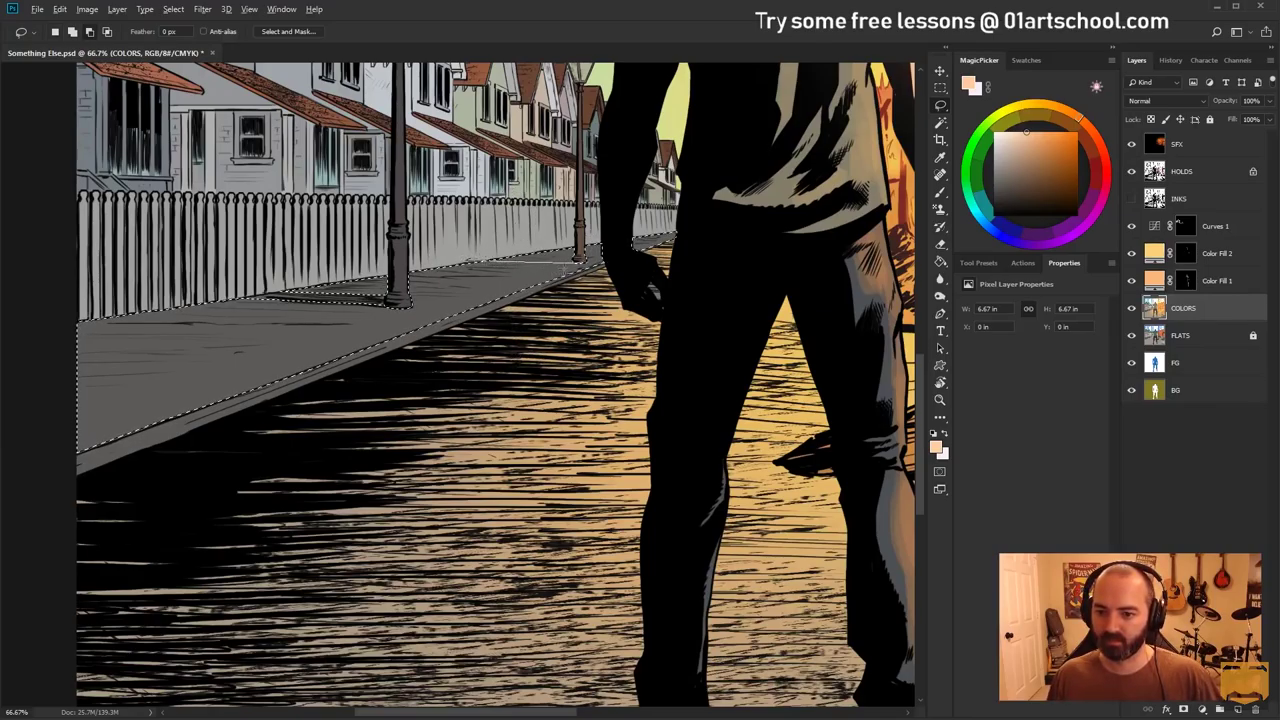
left_click(940, 399)
key("ctrl+minus")
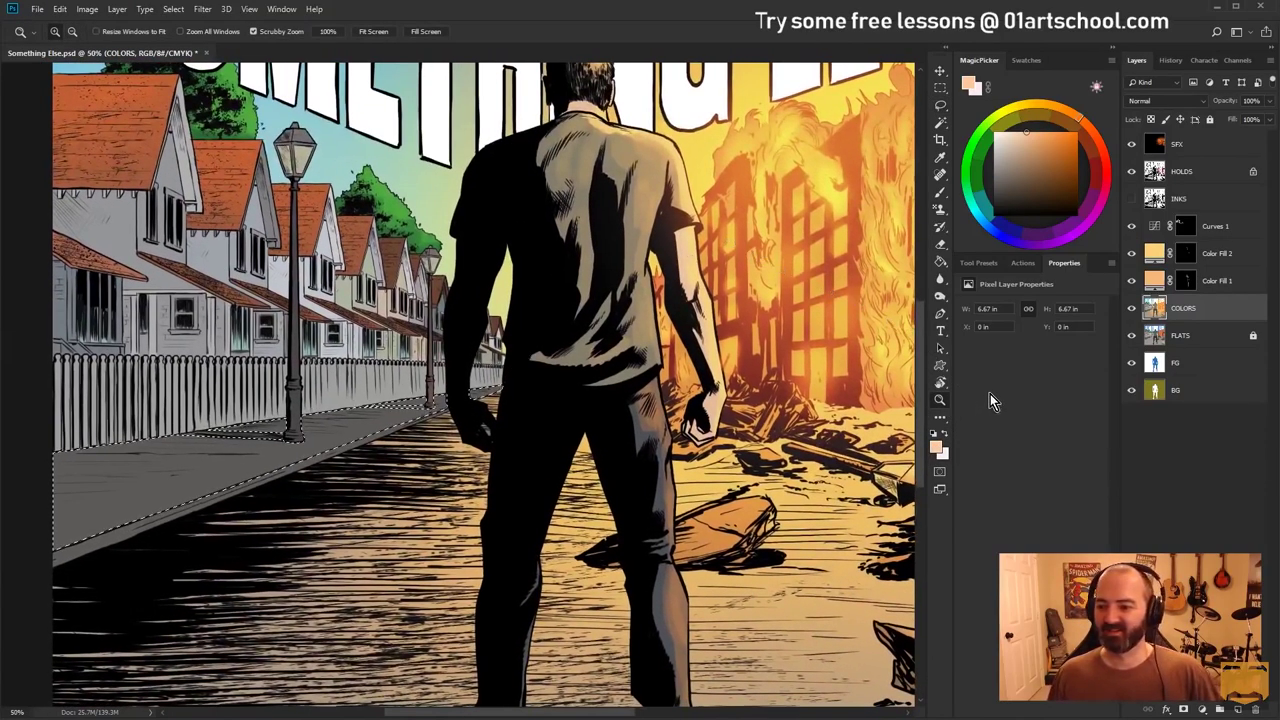
key("ctrl+minus")
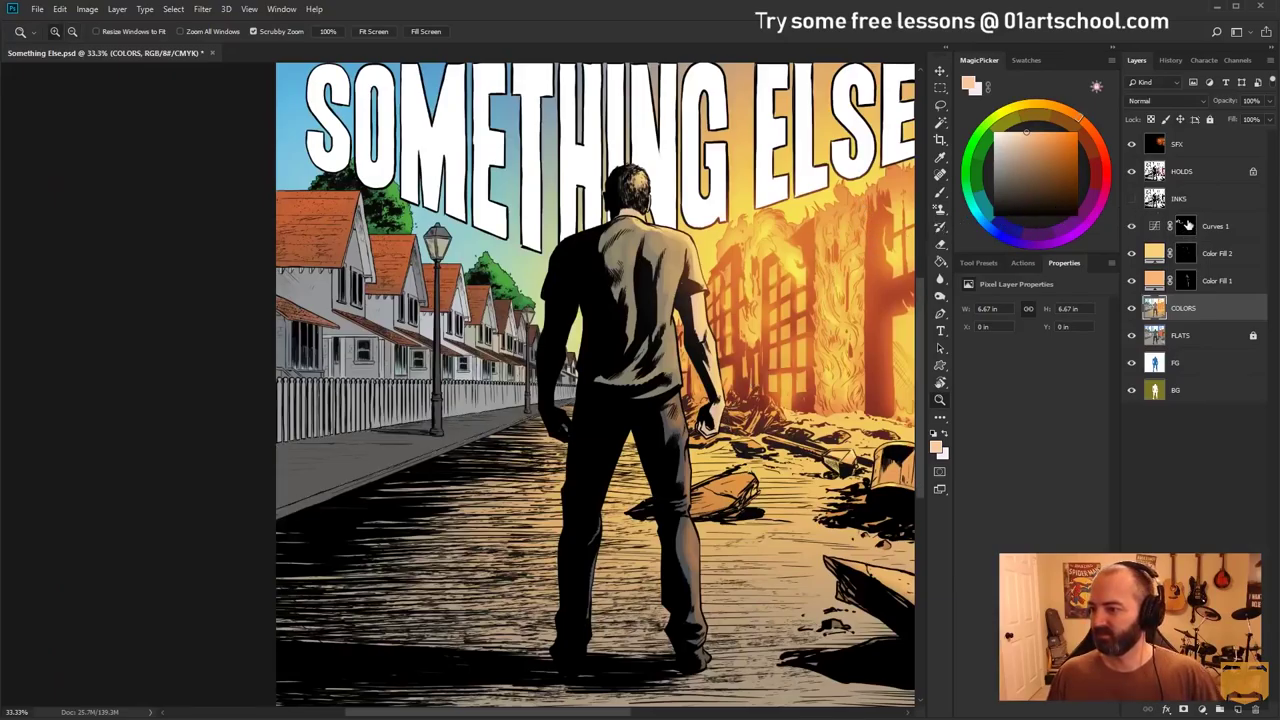
Try to lighten the selected sidewalk by painting white into the Curves 1 mask with a large soft brush preset
left_click(1187, 226)
key("d")
key("b")
left_click(979, 262)
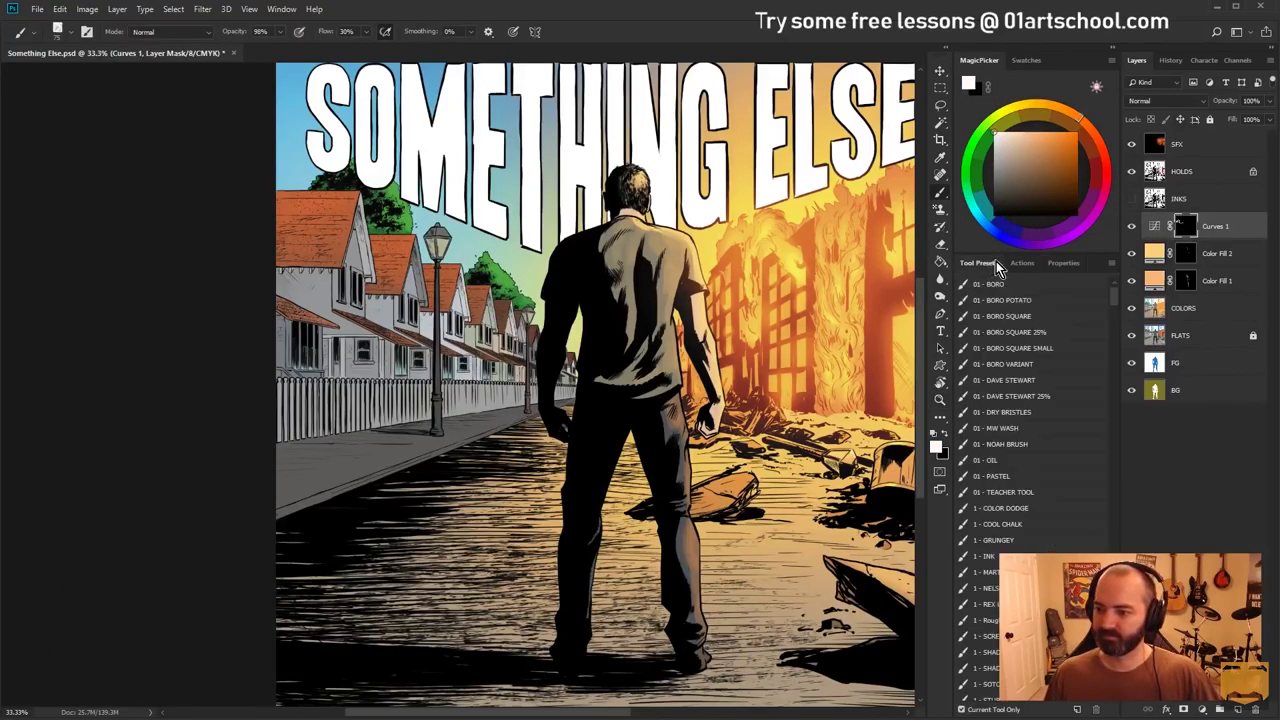
left_click(985, 684)
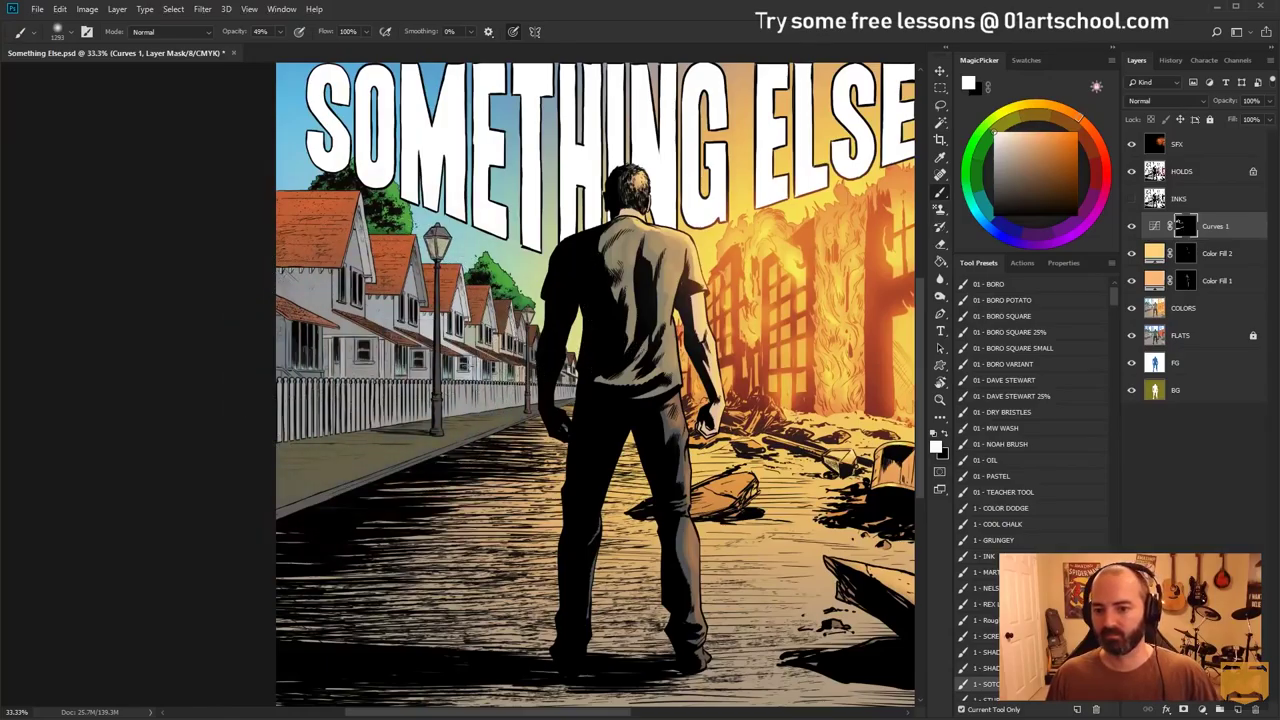
left_click_drag(470, 396, 422, 398)
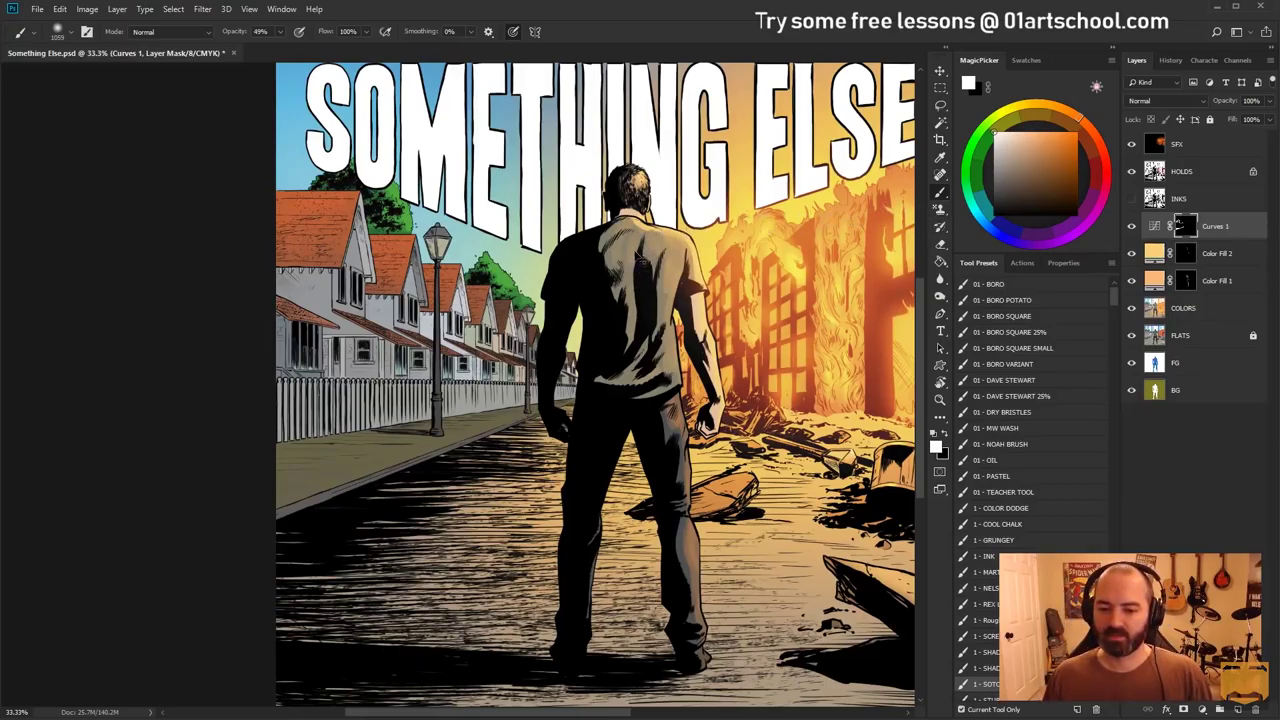
key("ctrl+2")
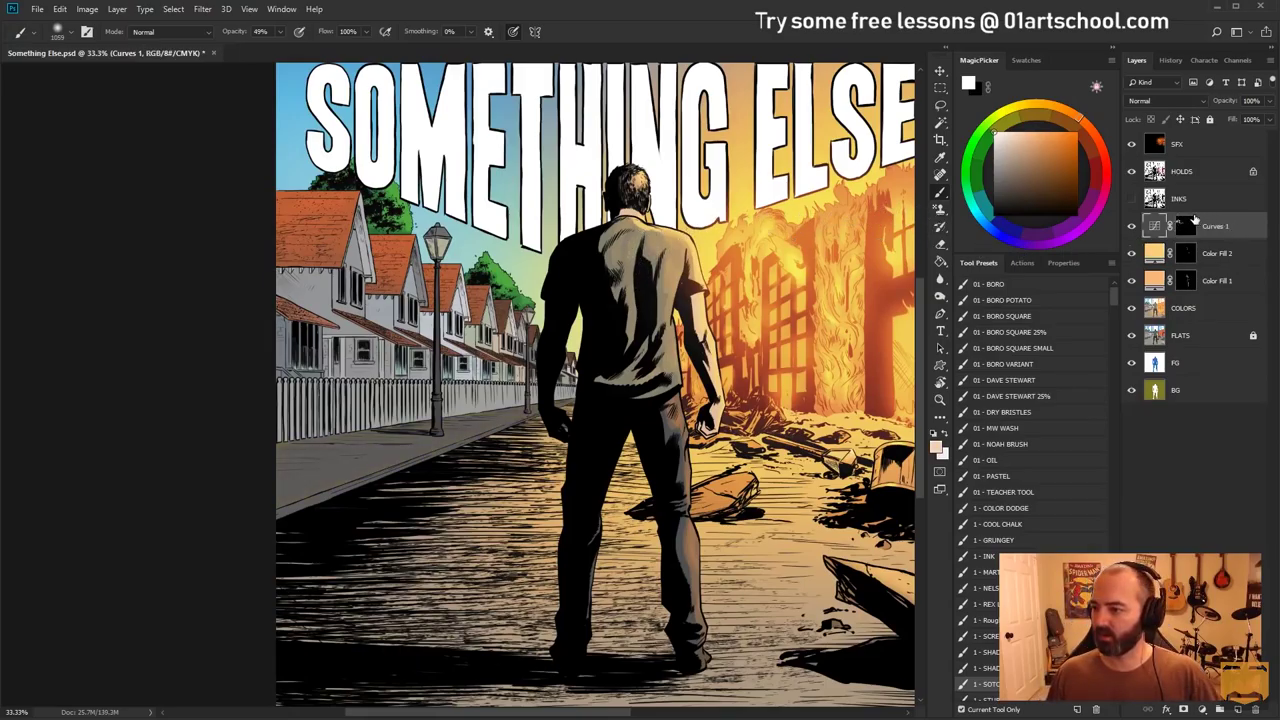
Add a new layer above Curves 1 and set its blend mode to Screen
left_click(1238, 709)
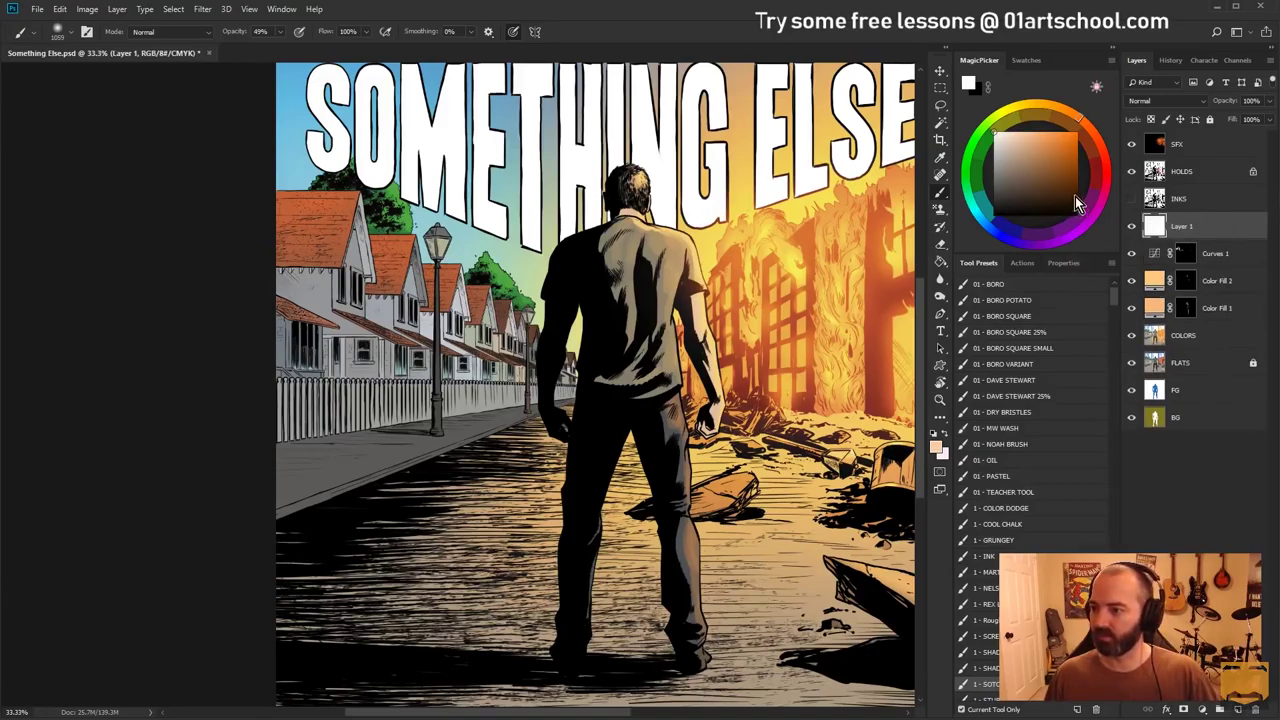
left_click(1180, 104)
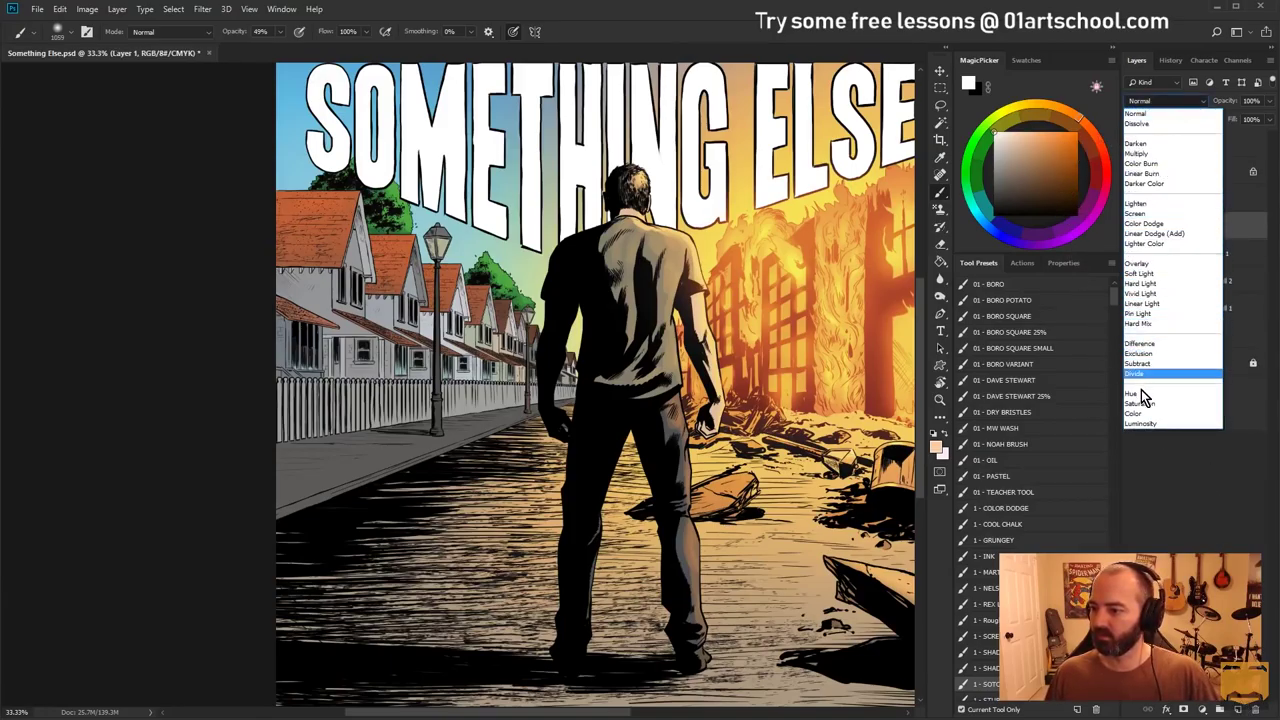
left_click(1155, 215)
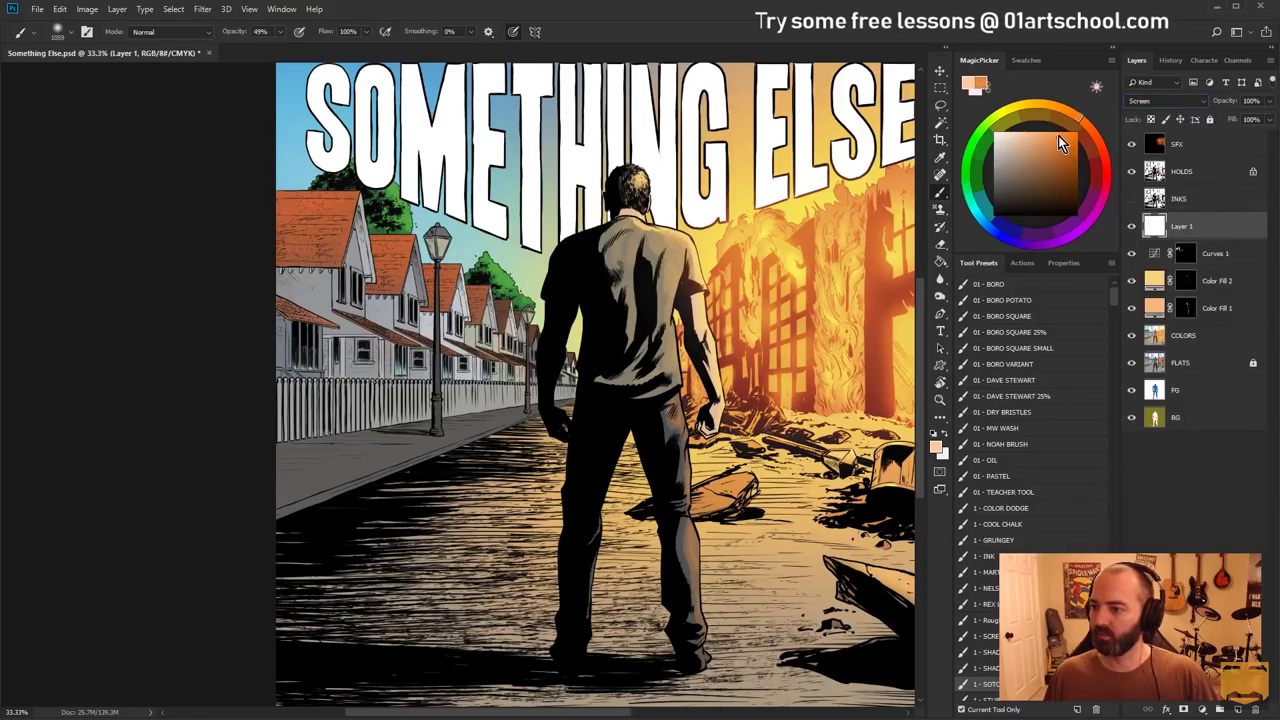
Paint a light orange glow over the selected sidewalk on the Screen layer with a soft brush of about 1173 px
left_click_drag(395, 414, 436, 408)
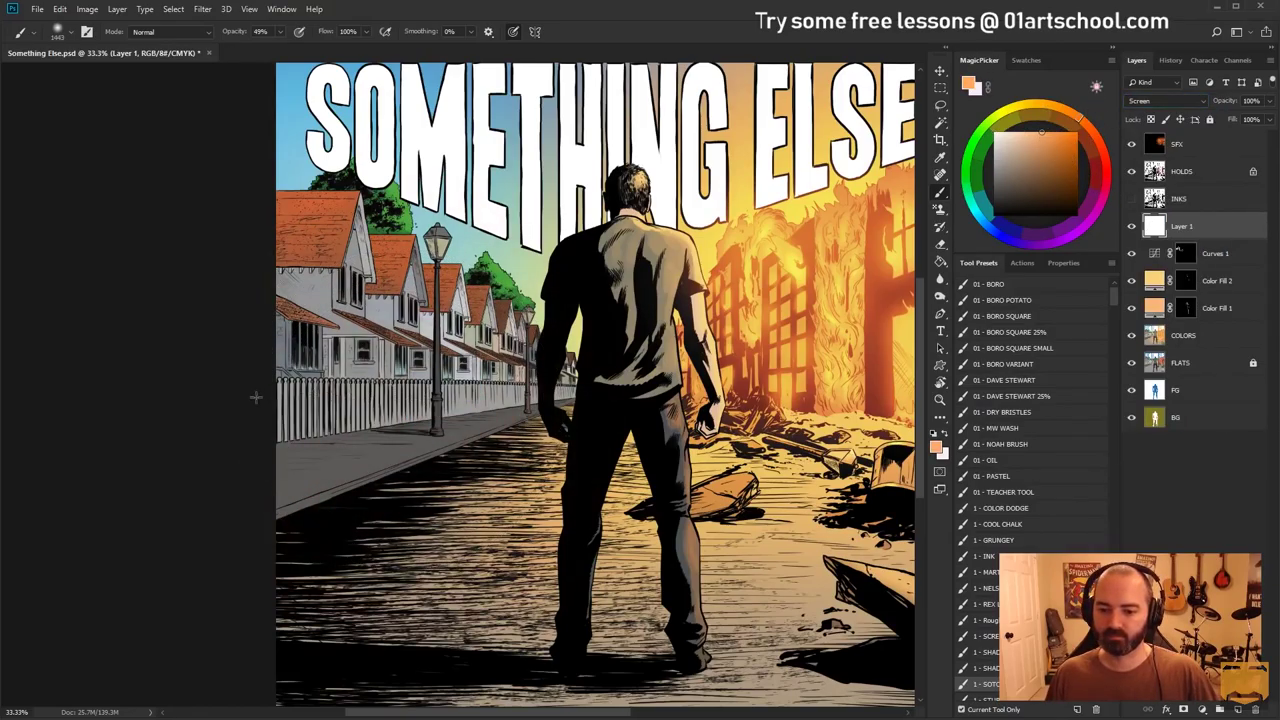
mouse_move(254, 397)
left_mouse_down()
mouse_move(440, 400)
mouse_move(430, 405)
left_mouse_up()
key("ctrl+z")
mouse_move(270, 425)
left_mouse_down()
mouse_move(565, 395)
mouse_move(595, 335)
left_mouse_up()
key("ctrl+z")
left_click_drag(437, 421, 406, 421)
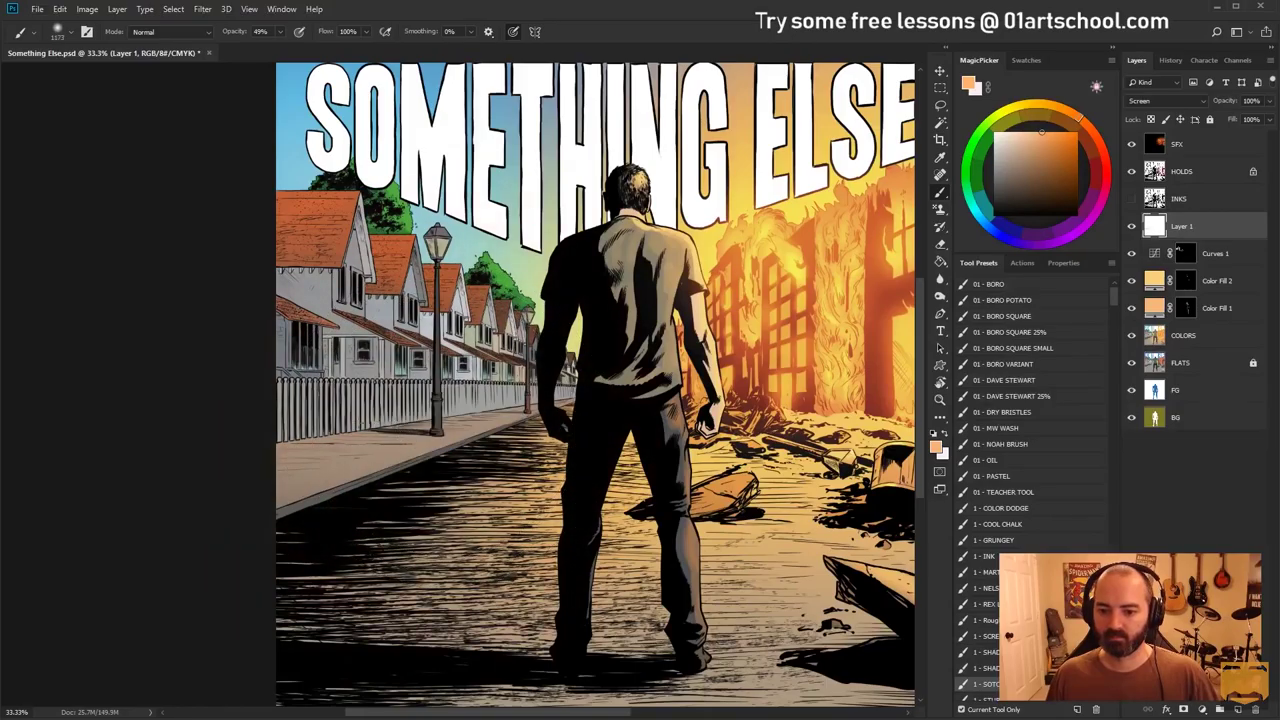
left_click_drag(268, 428, 383, 407)
Select the picket fence in front of the houses on the COLORS layer with the Magic Wand
left_click_drag(526, 371, 471, 376)
key("w")
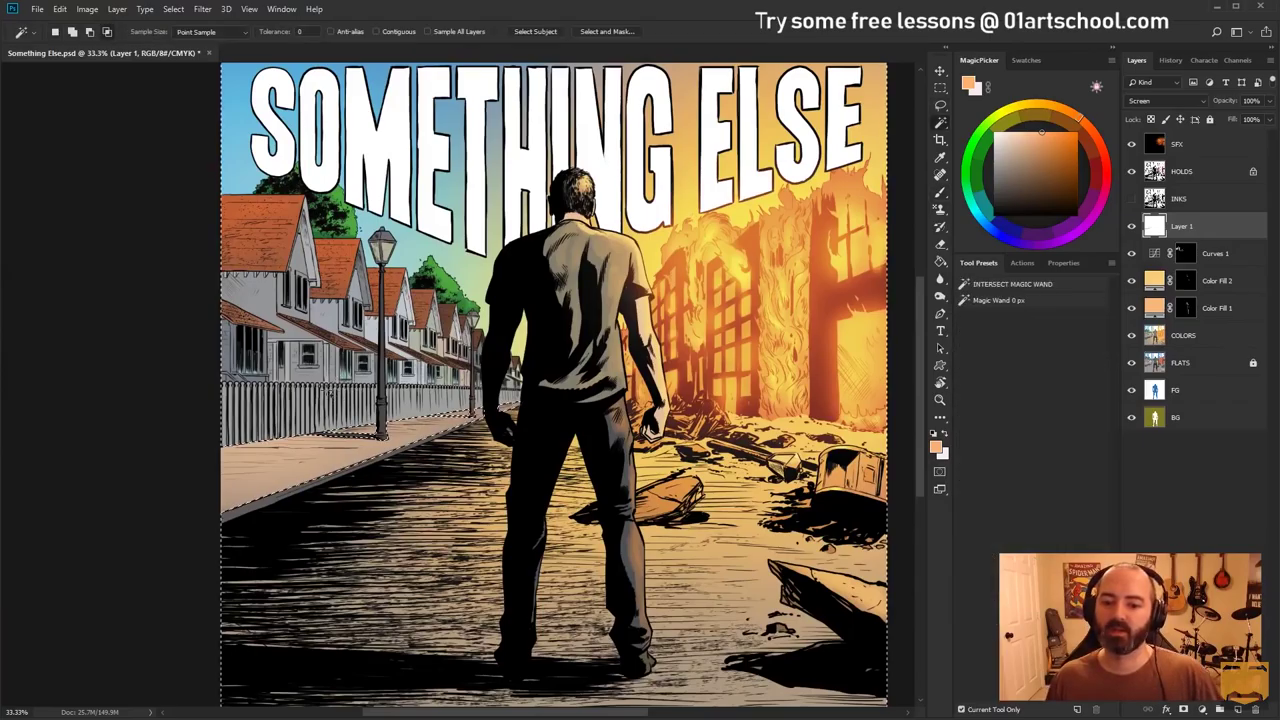
left_click(1195, 335)
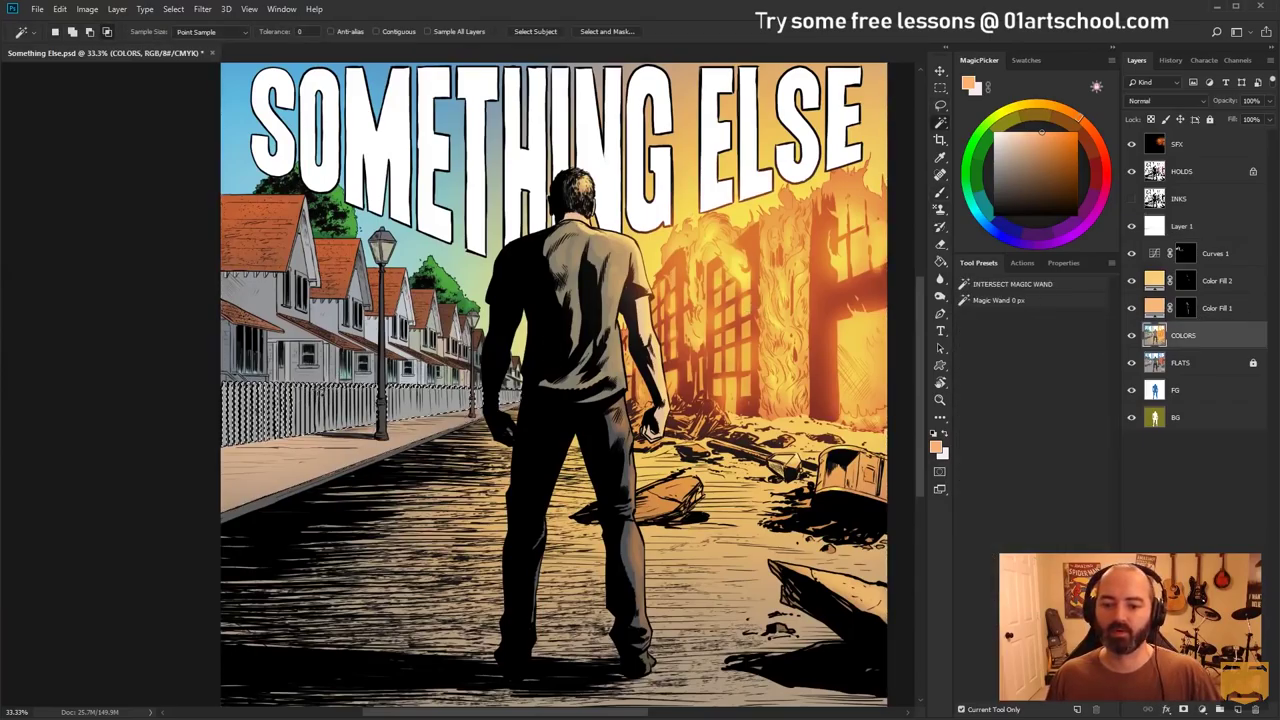
Try painting orange and pale yellow light over the selected fence on the COLORS layer, undoing the strokes
key("b")
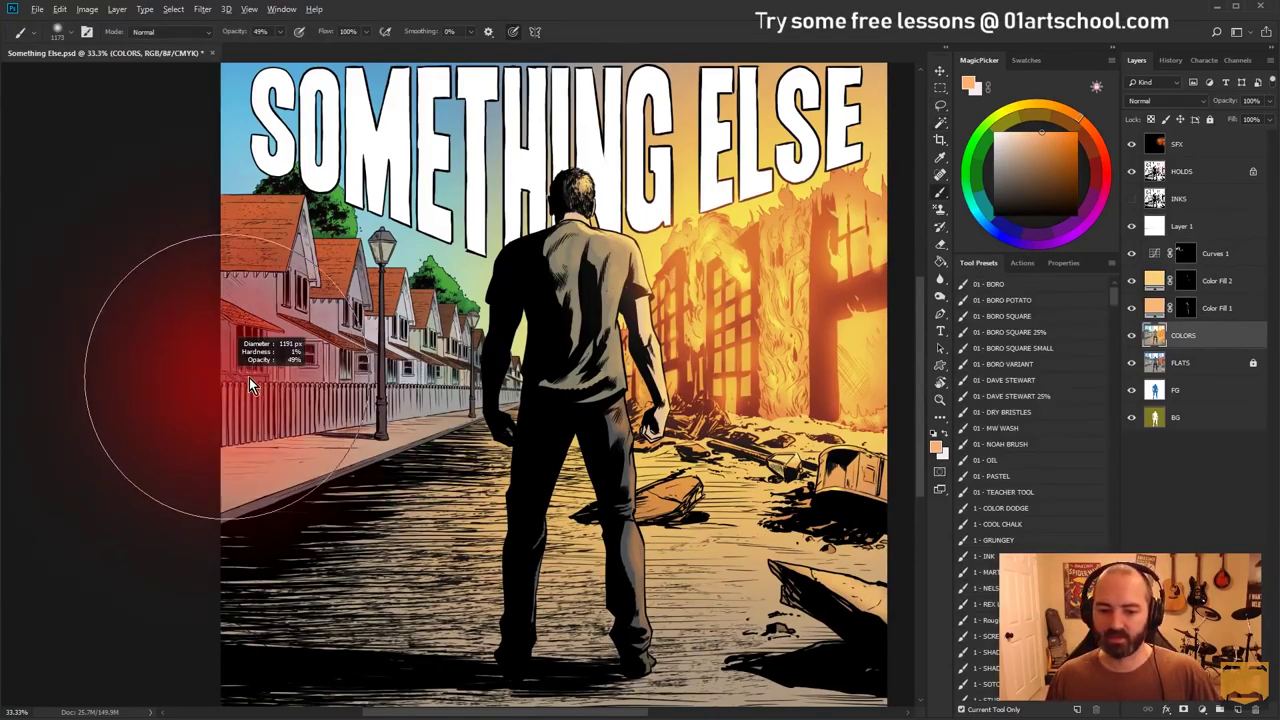
mouse_move(324, 382)
left_mouse_down()
mouse_move(290, 384)
mouse_move(345, 406)
mouse_move(410, 402)
left_mouse_up()
left_click(1023, 131)
left_click(1059, 107)
key("bracketleft")
key("bracketleft")
key("bracketleft")
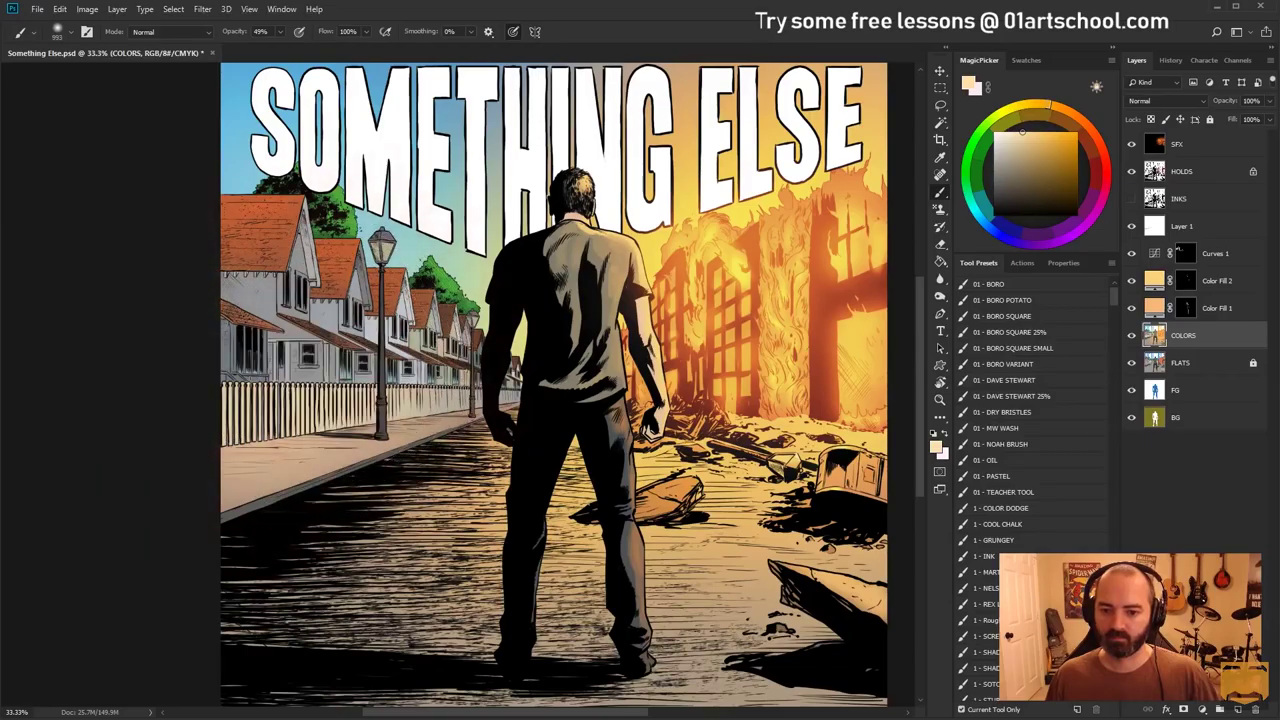
key("ctrl+z")
key("ctrl+z")
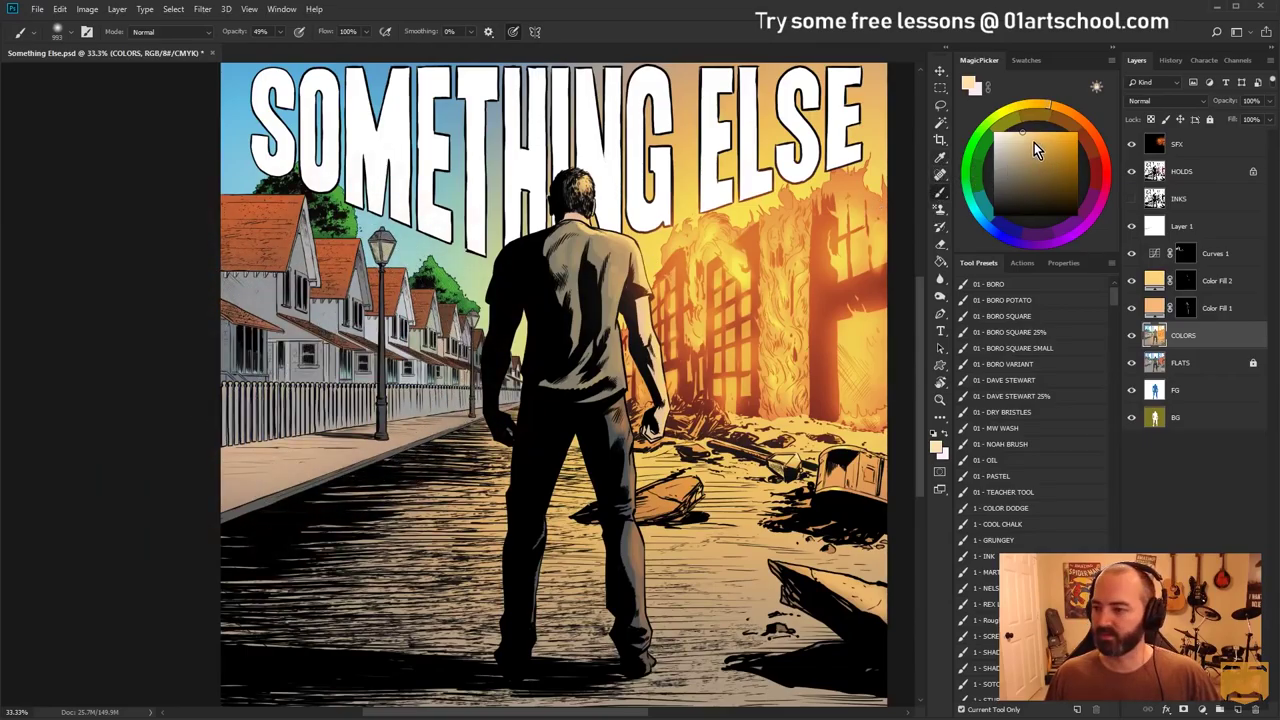
Brighten the selected picket fence with soft white brush strokes on the Screen layer, Layer 1
left_click_drag(236, 379, 253, 378)
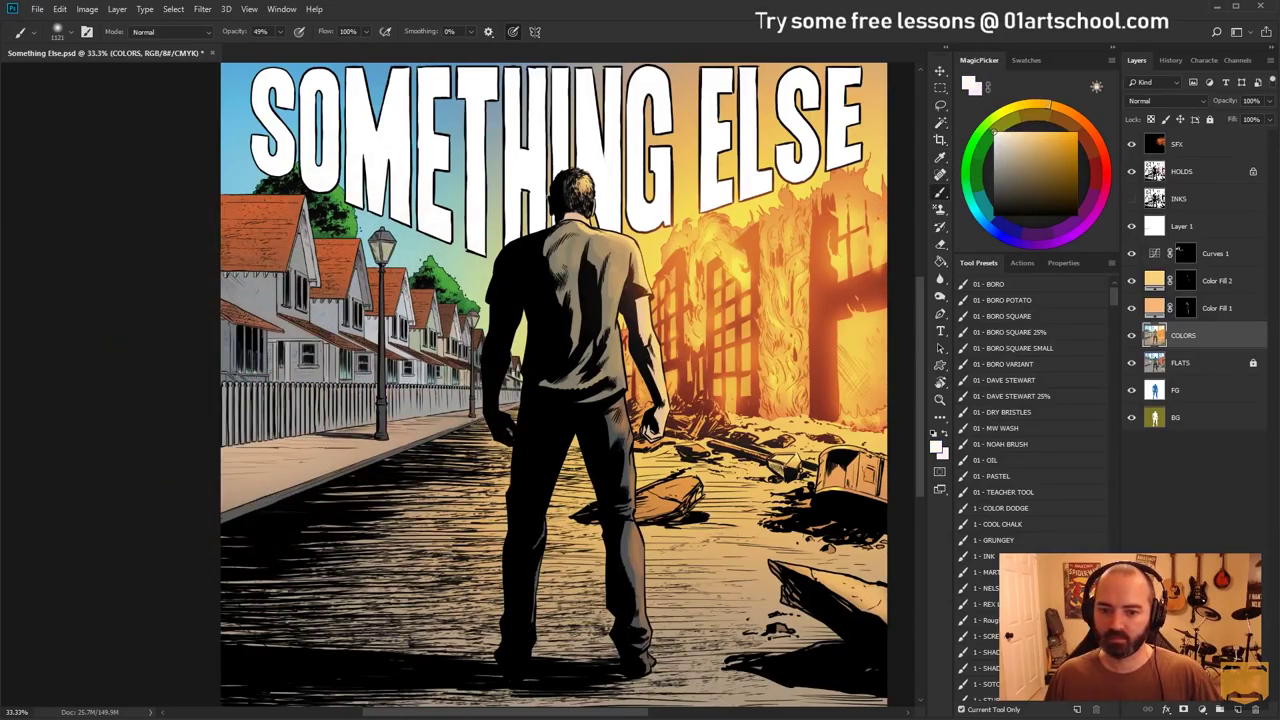
left_click(1182, 227)
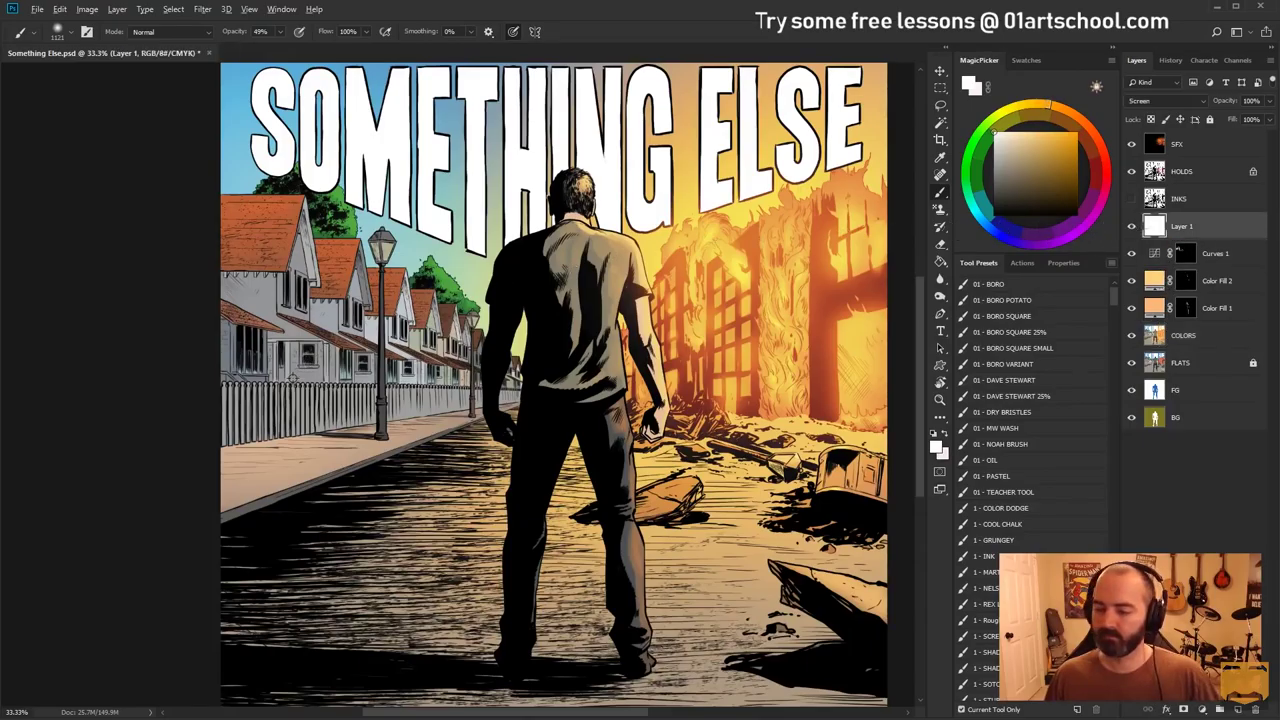
left_click_drag(292, 379, 360, 395)
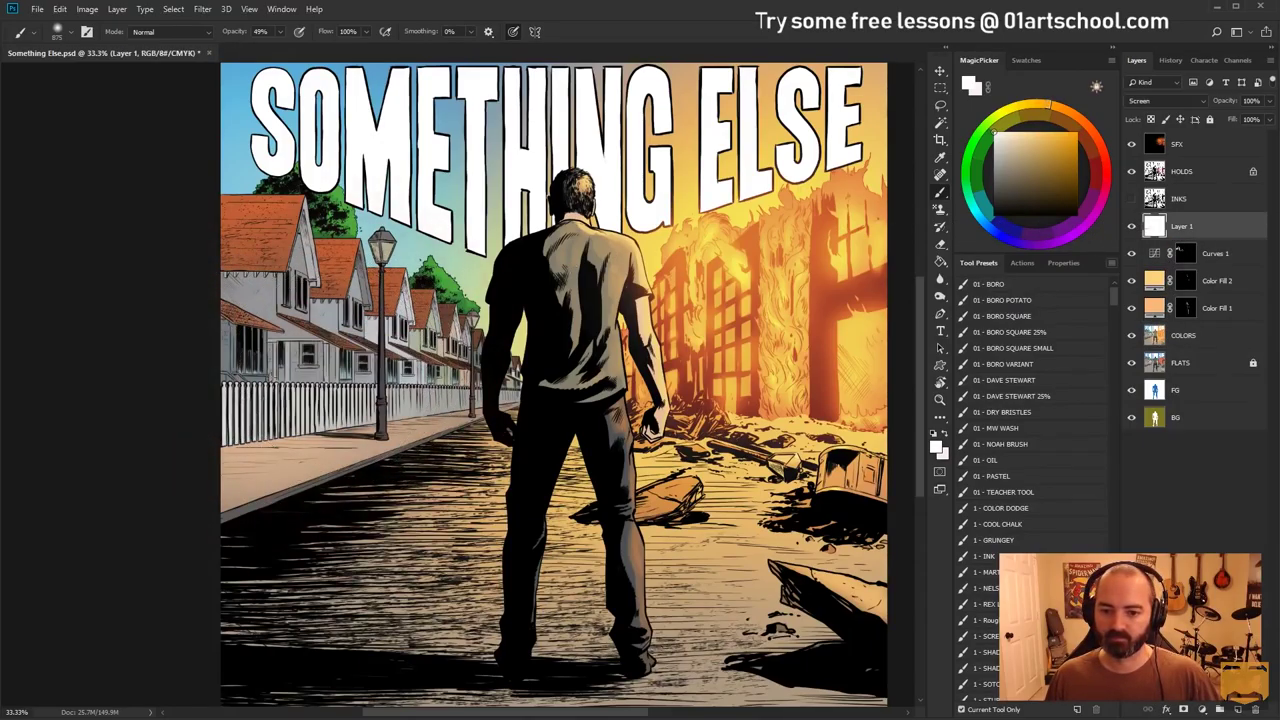
left_click_drag(503, 265, 461, 318)
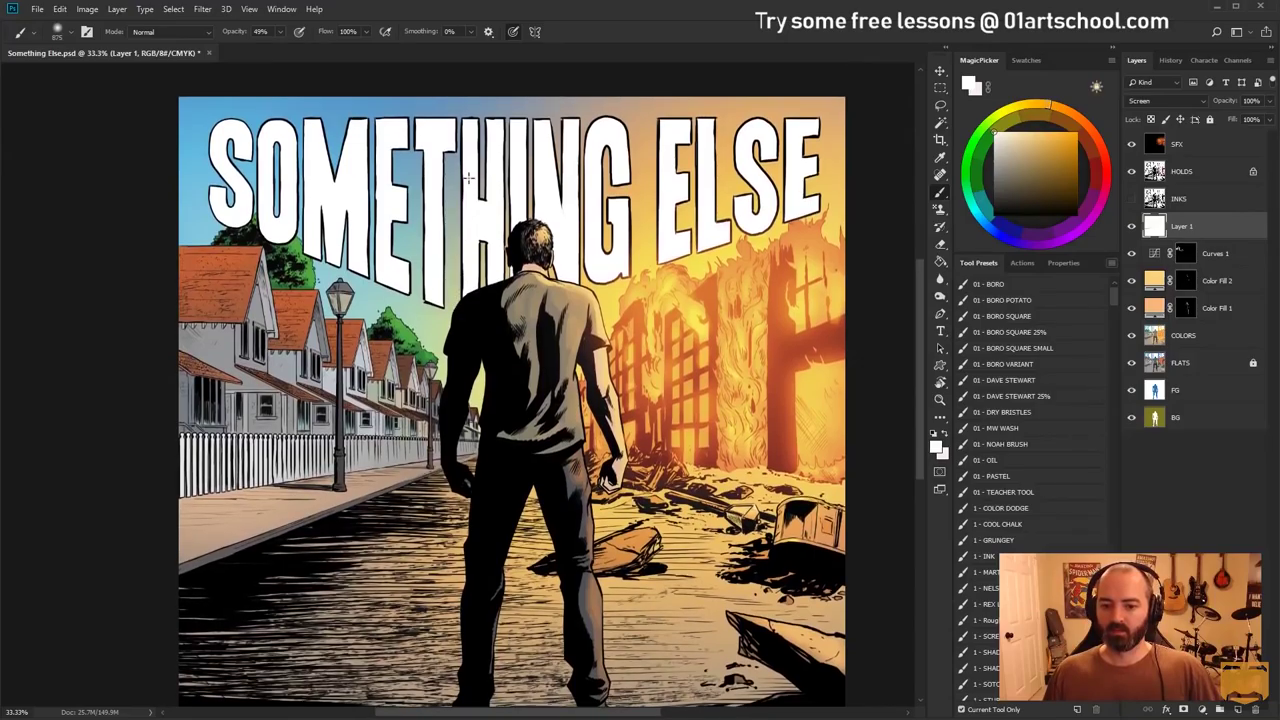
left_click_drag(287, 431, 306, 436)
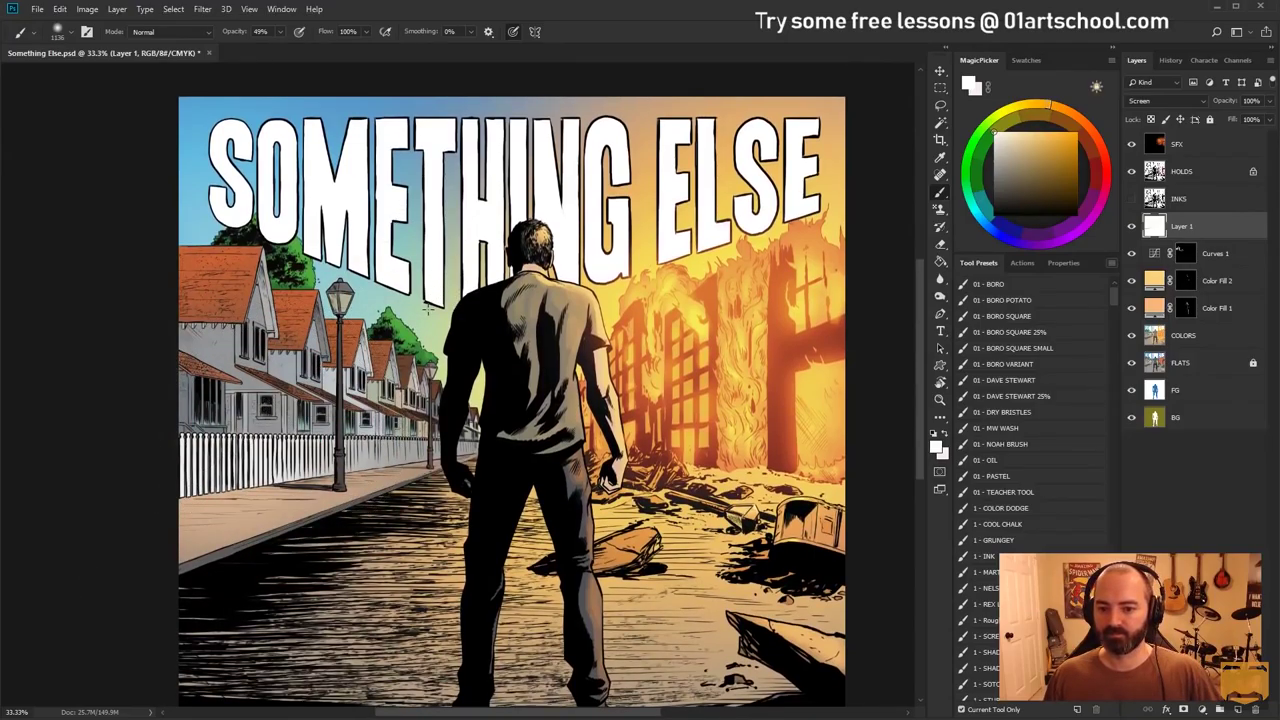
On the COLORS layer, select the nearest house's grey wall colour with the Magic Wand
scroll(352, 360, "up", 1)
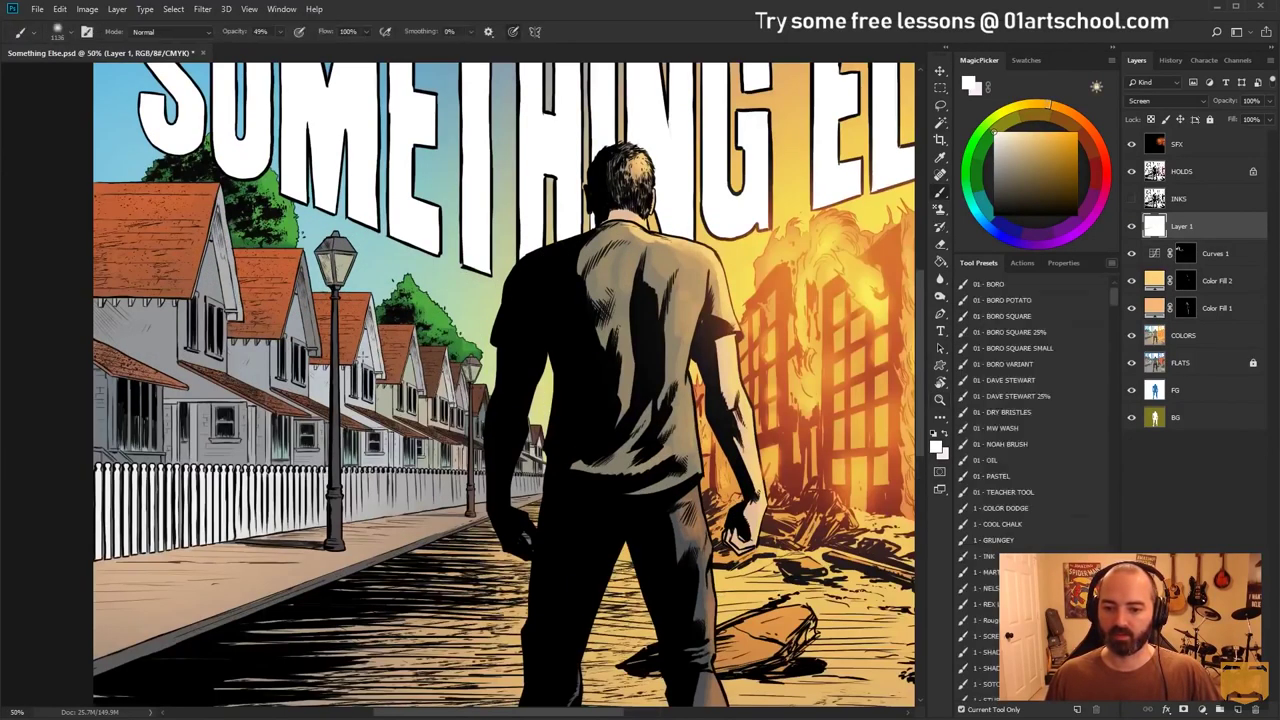
left_click_drag(324, 362, 427, 312)
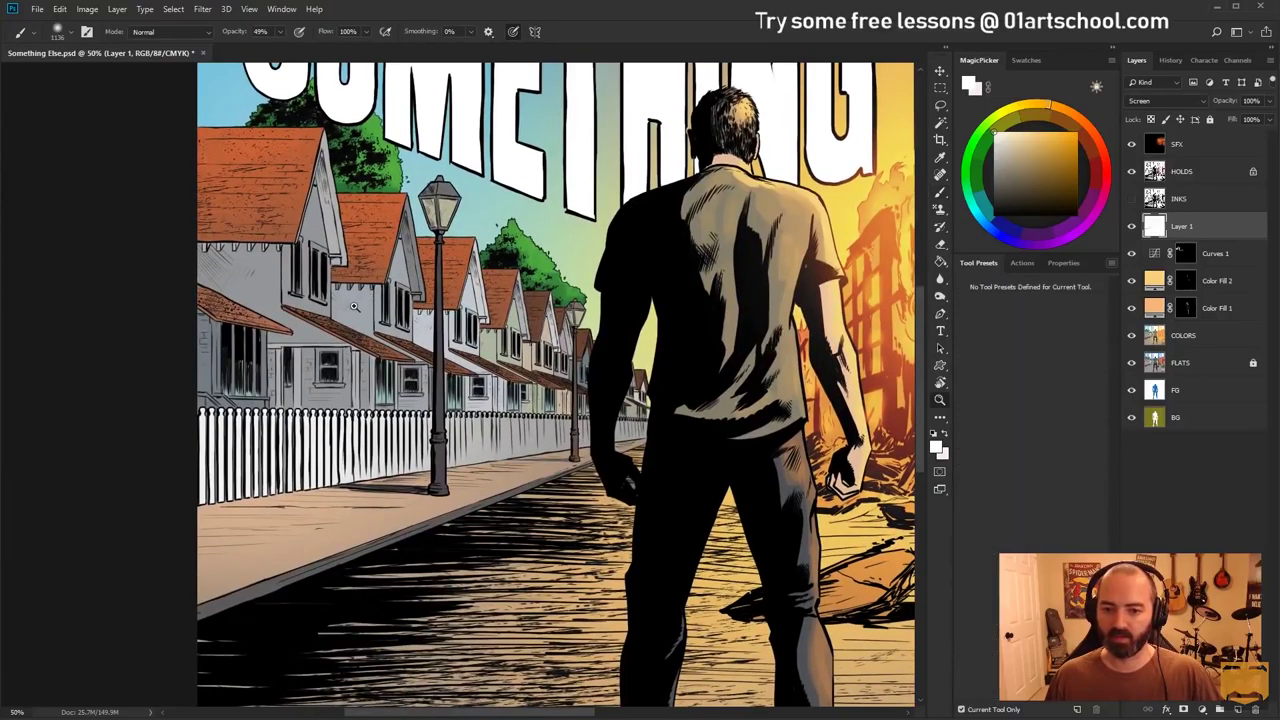
scroll(356, 307, "up", 1)
left_click(1214, 341)
key("w")
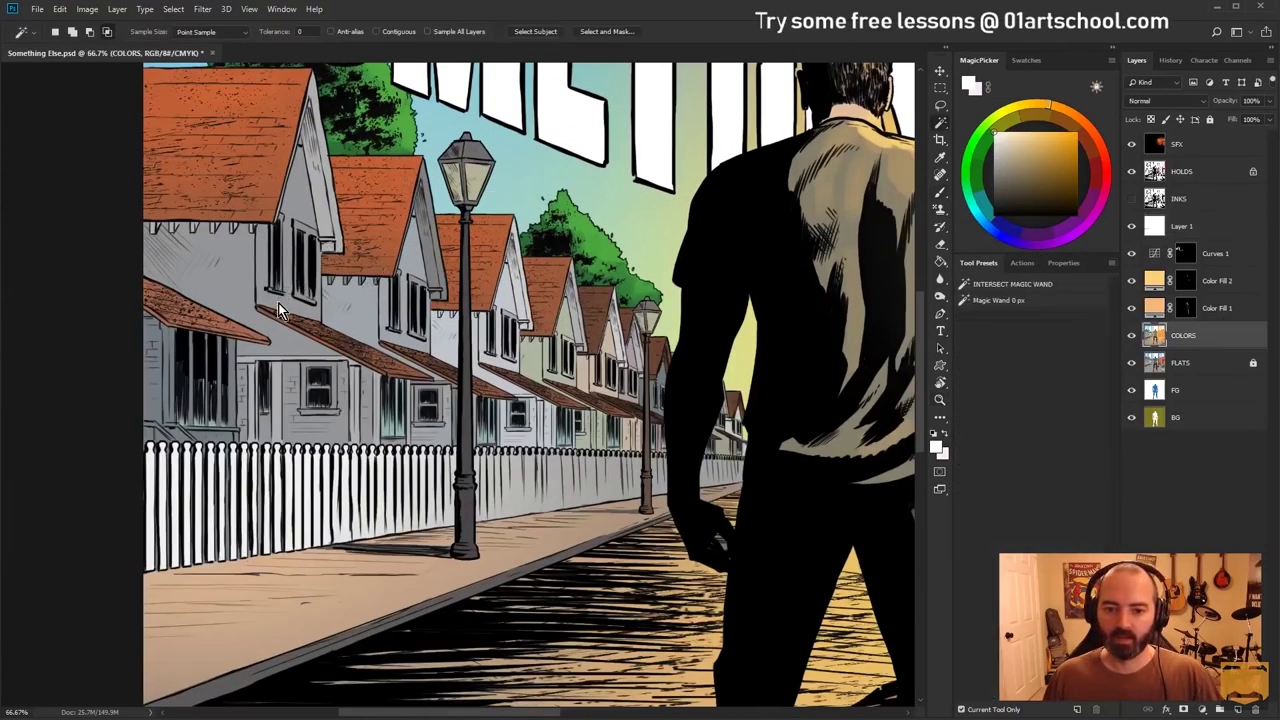
left_click(388, 240)
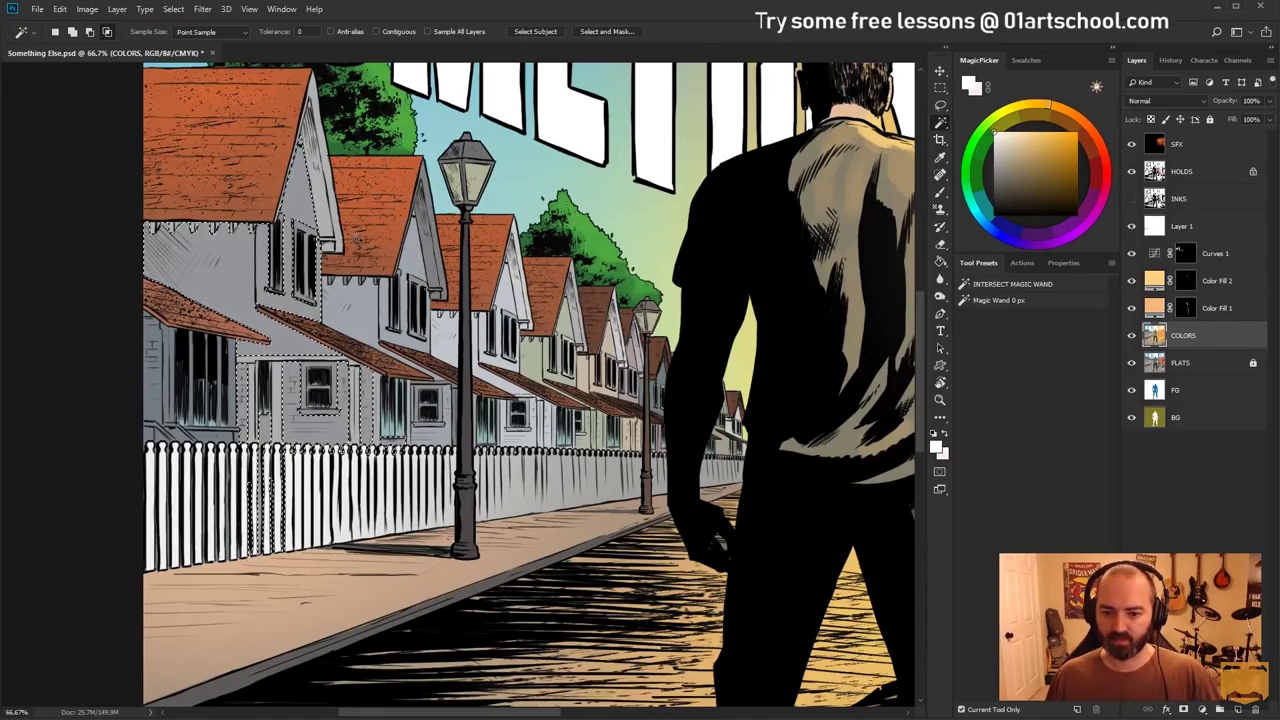
Subtract the side wall and lower porch areas with the Lasso, keeping the nearest house's upper front gable wall selected
left_click_drag(339, 449, 347, 393)
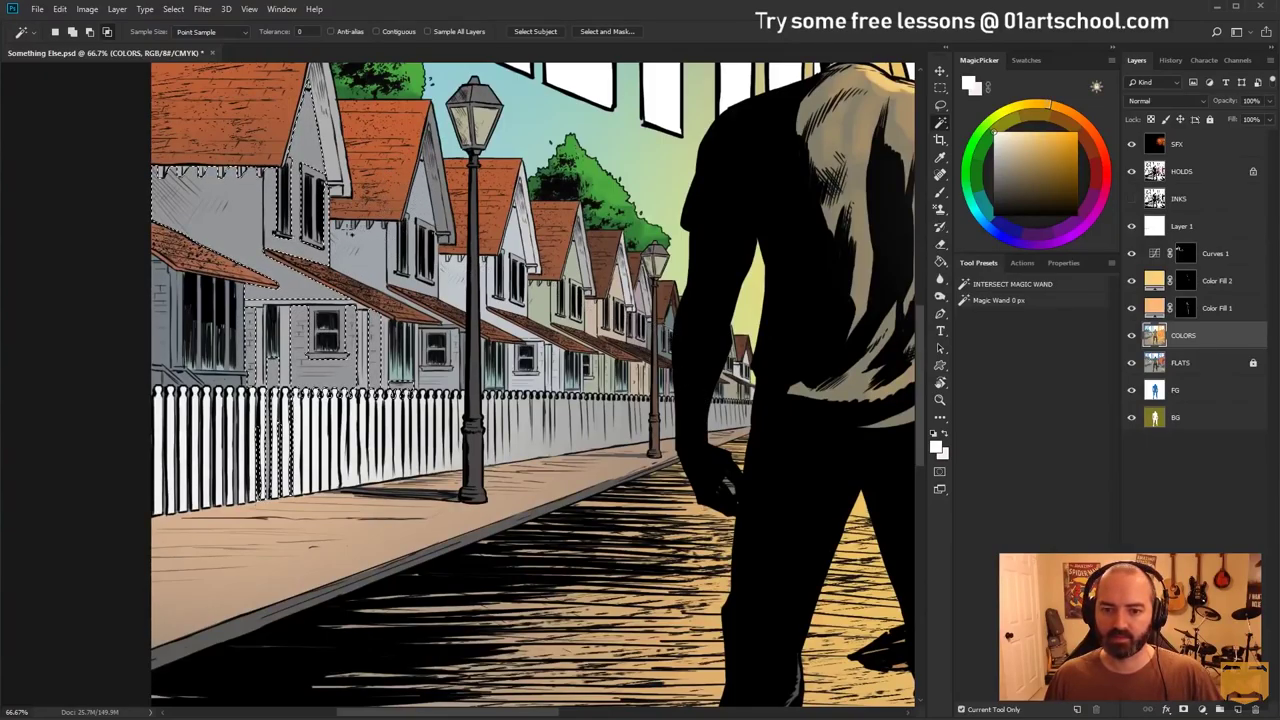
key("ctrl+space")
left_click(286, 189, "ctrl")
key("l")
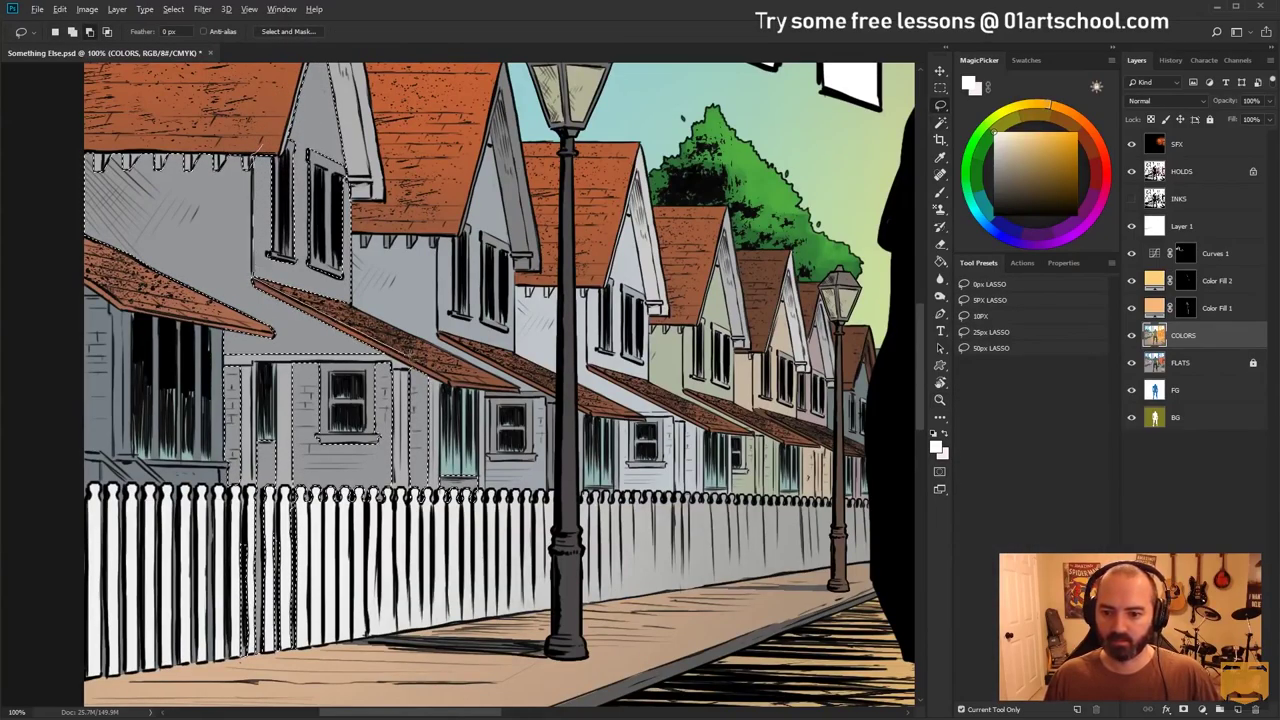
mouse_move(510, 488)
left_mouse_down()
mouse_move(31, 394)
mouse_move(235, 118)
left_mouse_up()
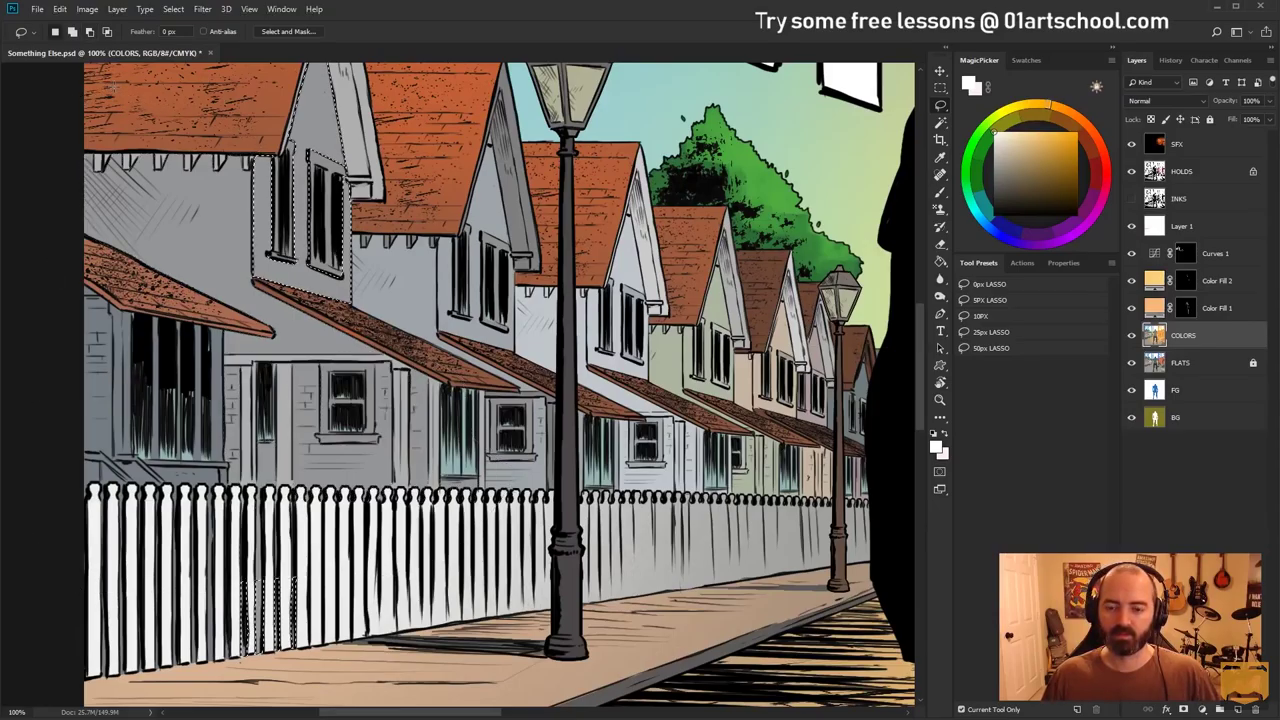
Add the upper window frames to the gable selection and lasso the ground-floor windows out of it
left_click_drag(573, 197, 456, 260)
key("w")
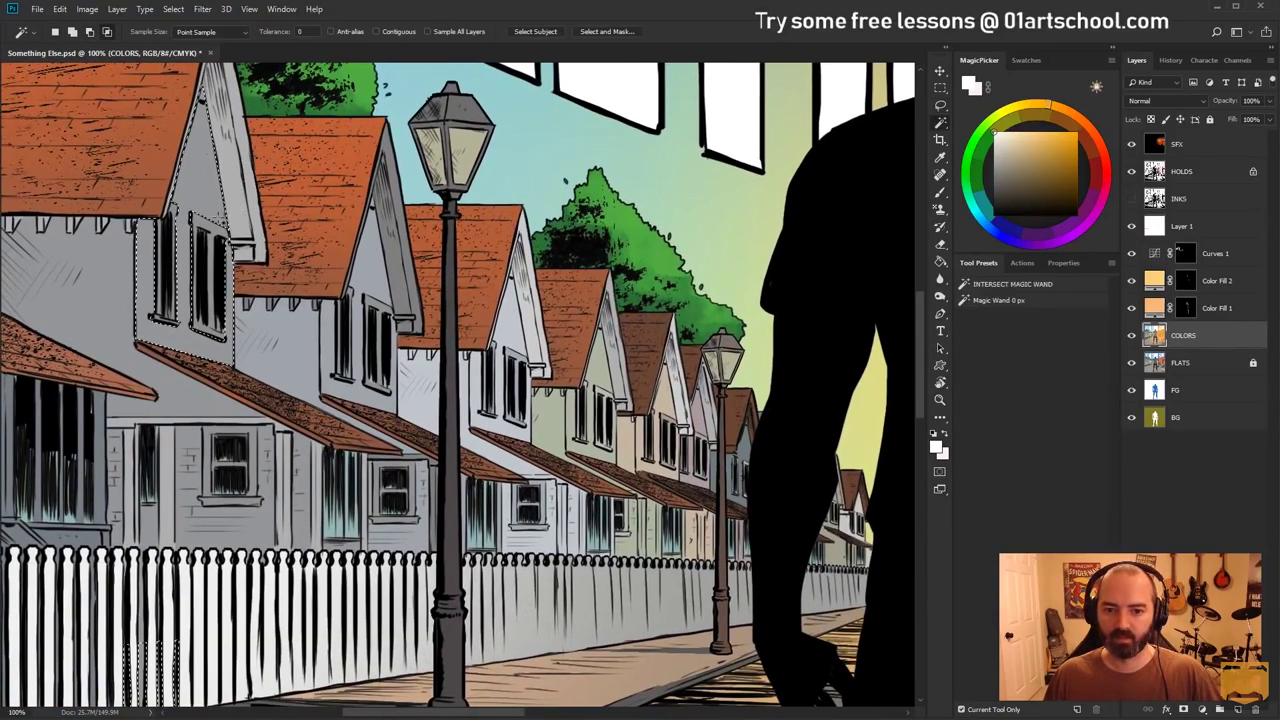
key("l")
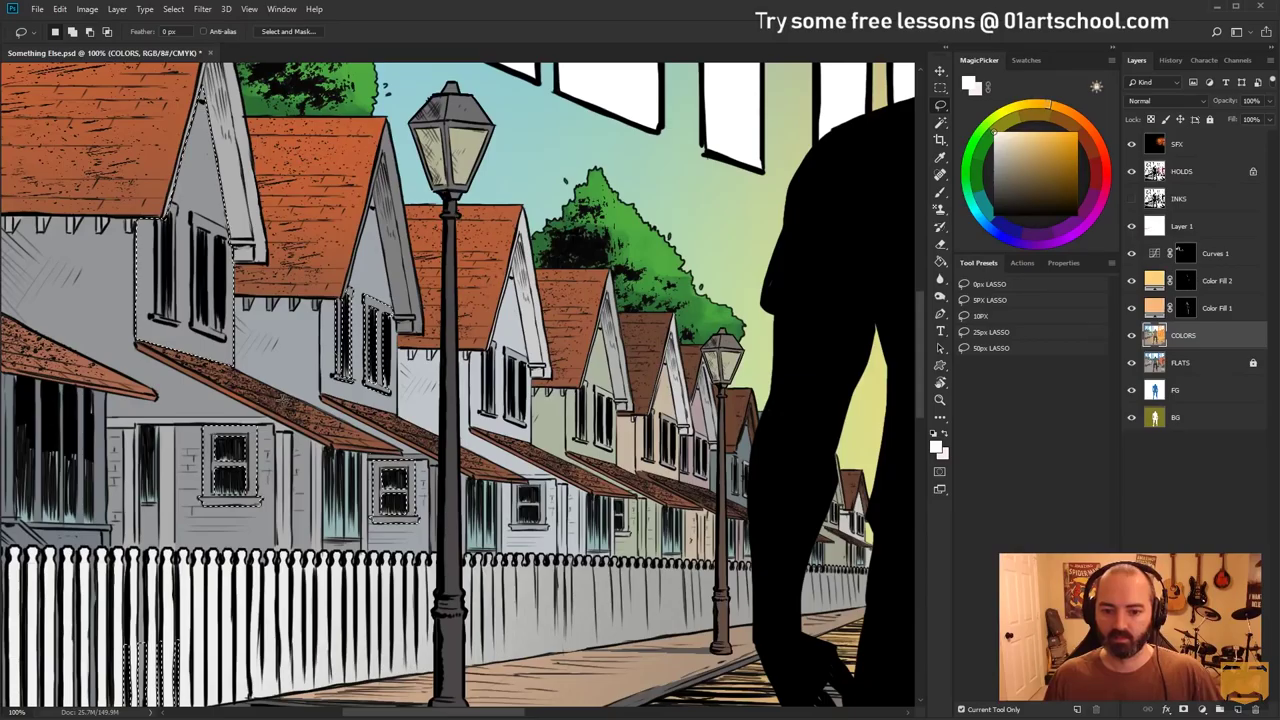
left_click_drag(167, 510, 205, 405)
mouse_move(375, 442)
left_mouse_down()
mouse_move(446, 500)
mouse_move(340, 458)
left_mouse_up()
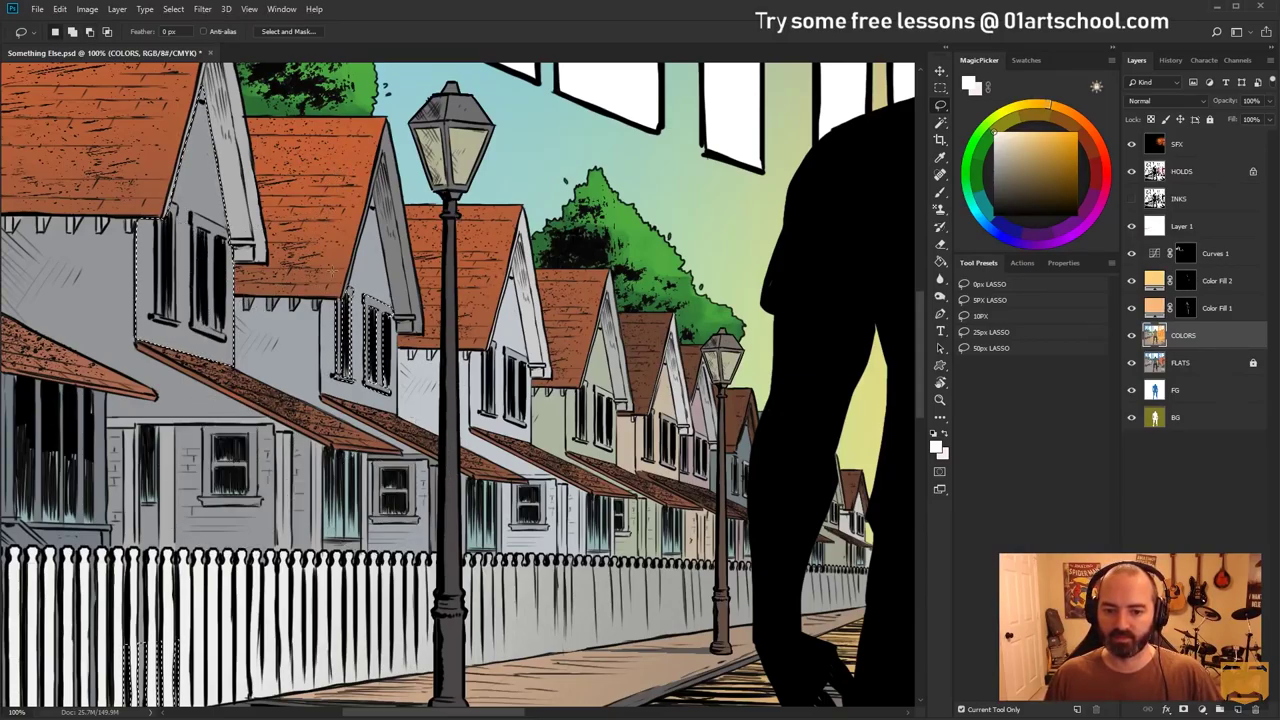
Try to add the second house's wall colour to the selection with the Magic Wand
key("w")
left_click(374, 254, "shift")
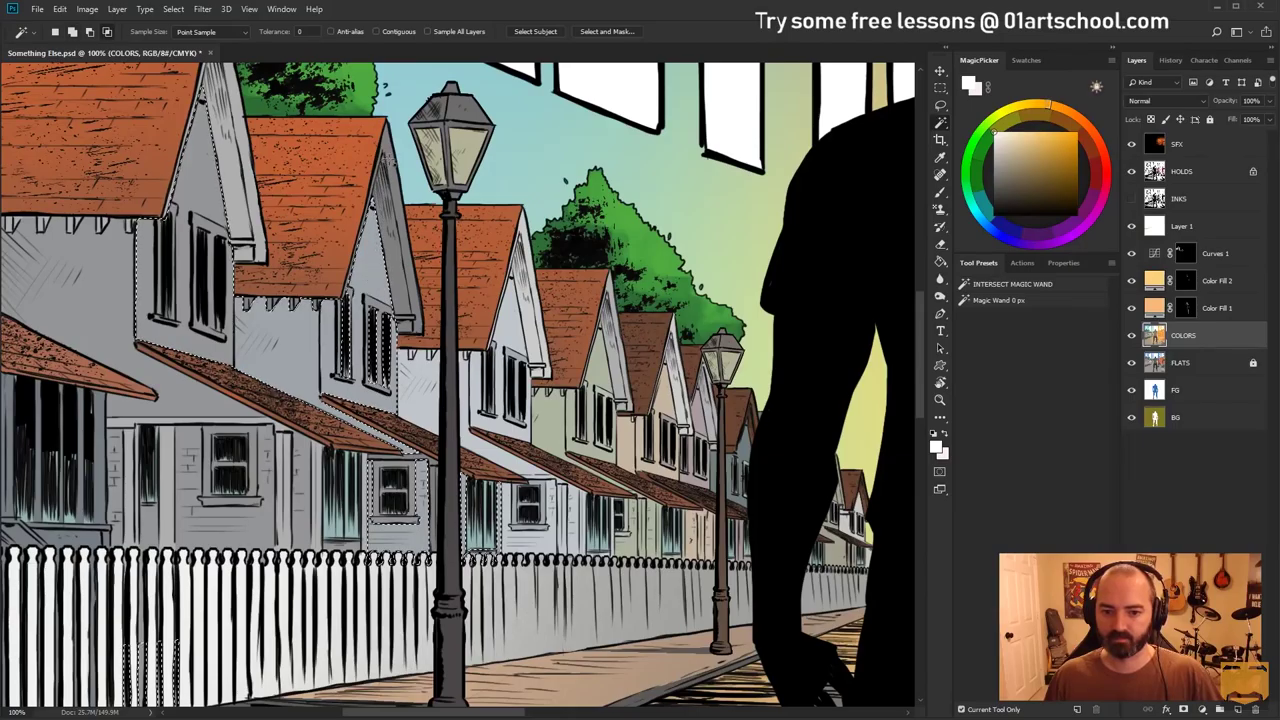
left_click(940, 399)
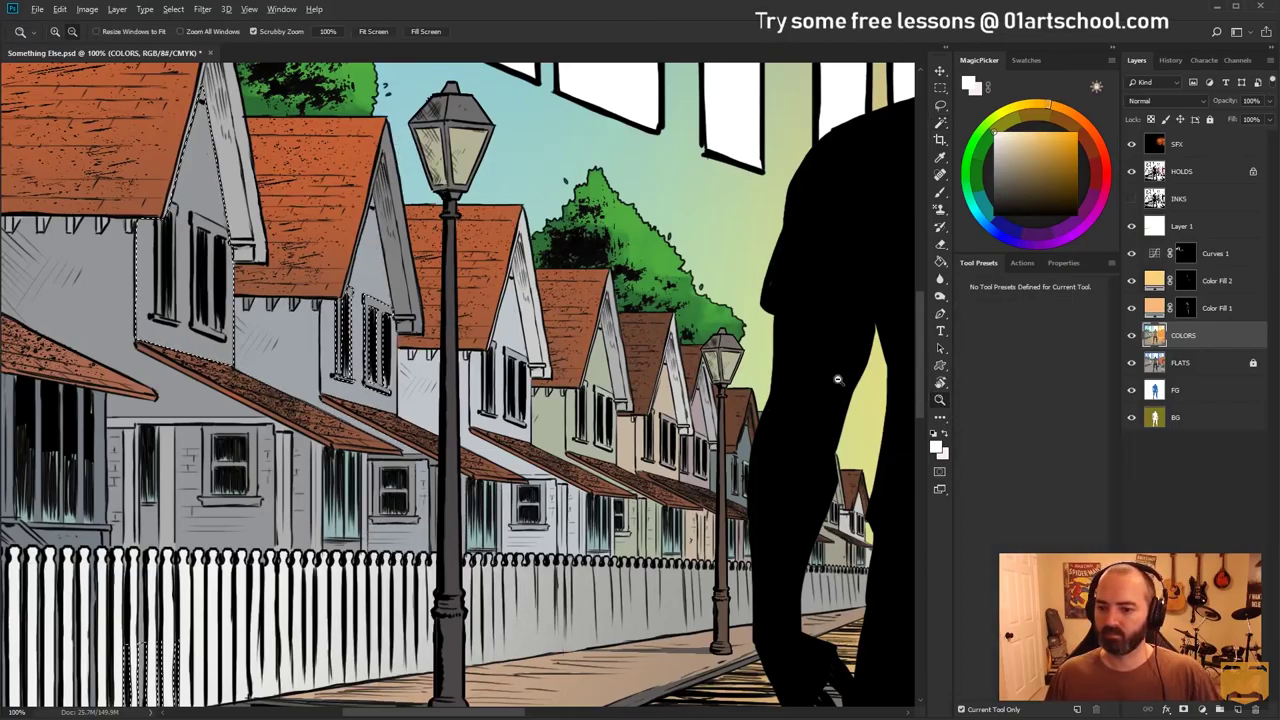
key("ctrl+minus")
left_click_drag(532, 270, 514, 332)
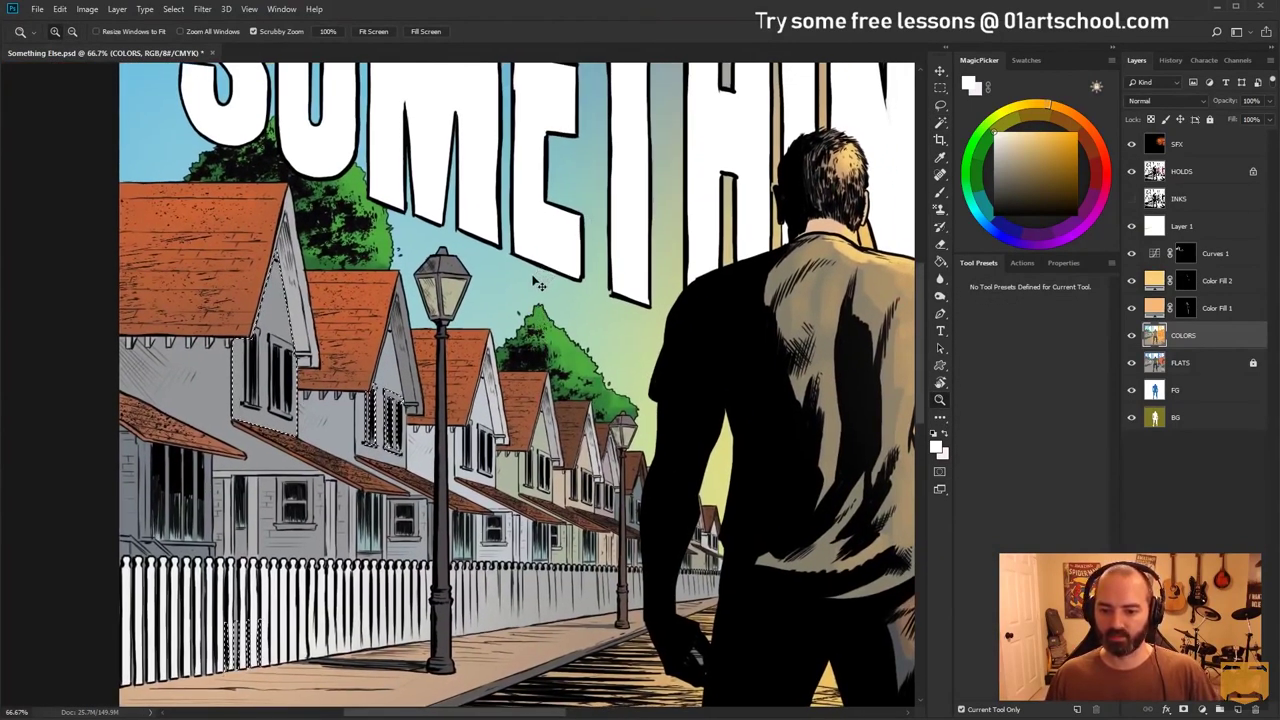
On Layer 1, brush a light warm yellow over the nearest house's upper front wall at 49% opacity
key("l")
key("ctrl+d")
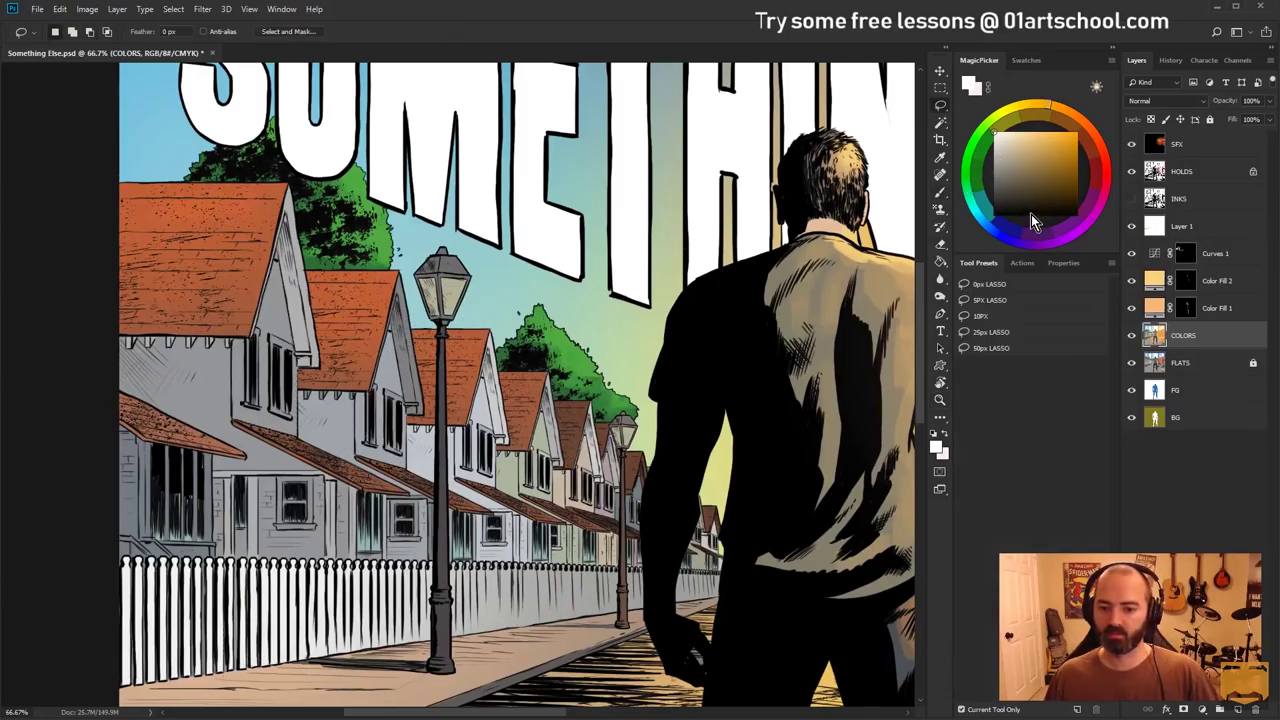
left_click(1180, 229)
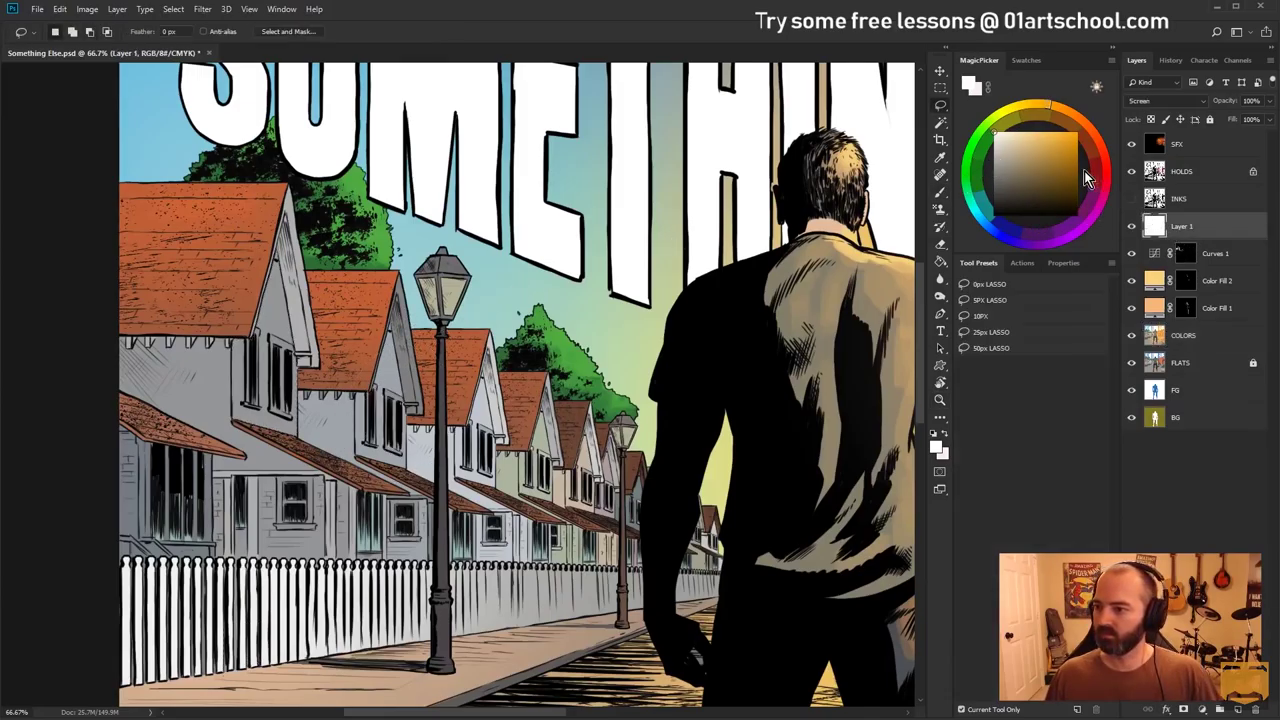
left_click(1027, 131)
key("b")
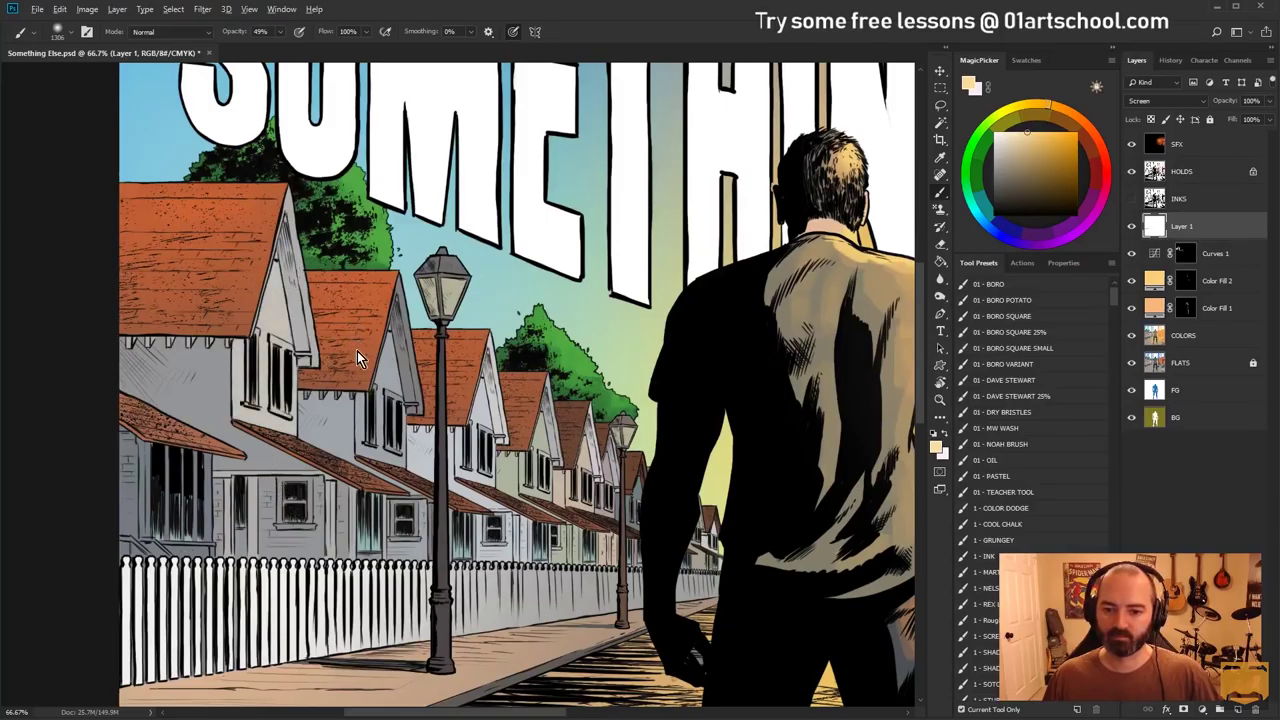
left_click_drag(360, 358, 256, 358)
Drop the old selection and select the second house's grey wall on the COLORS layer with the Magic Wand
key("w")
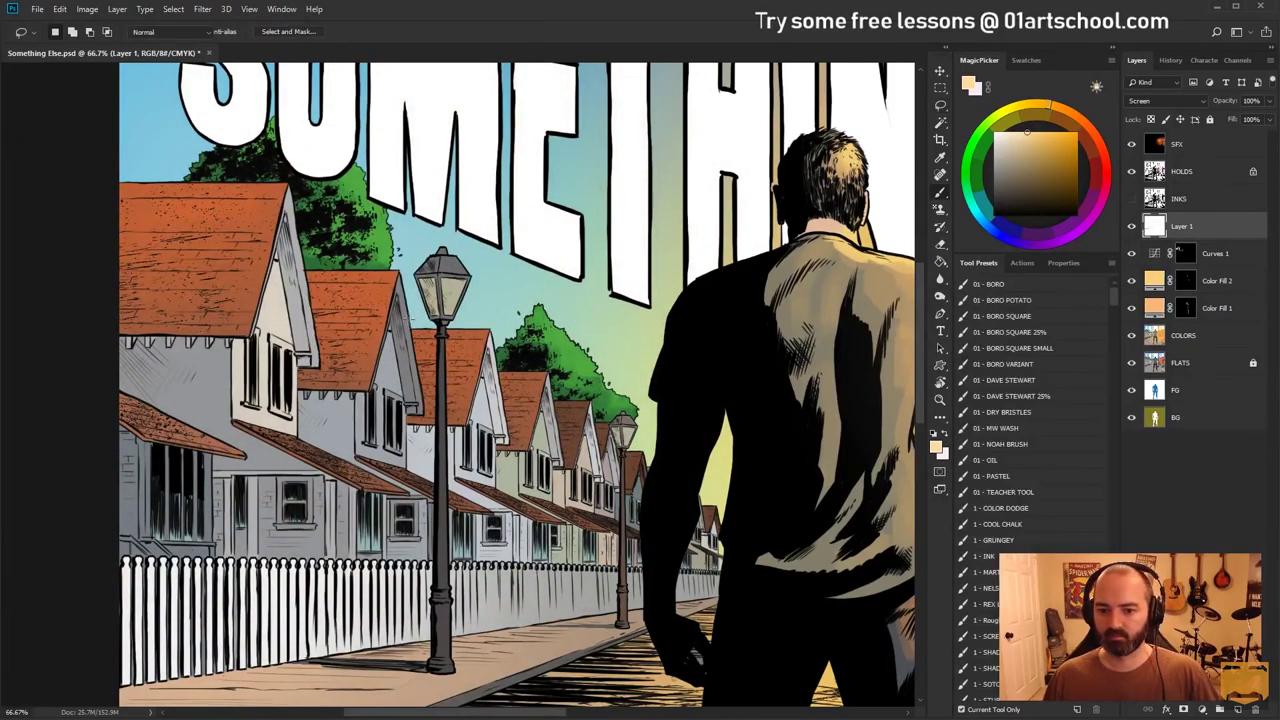
scroll(383, 372, "up", 1)
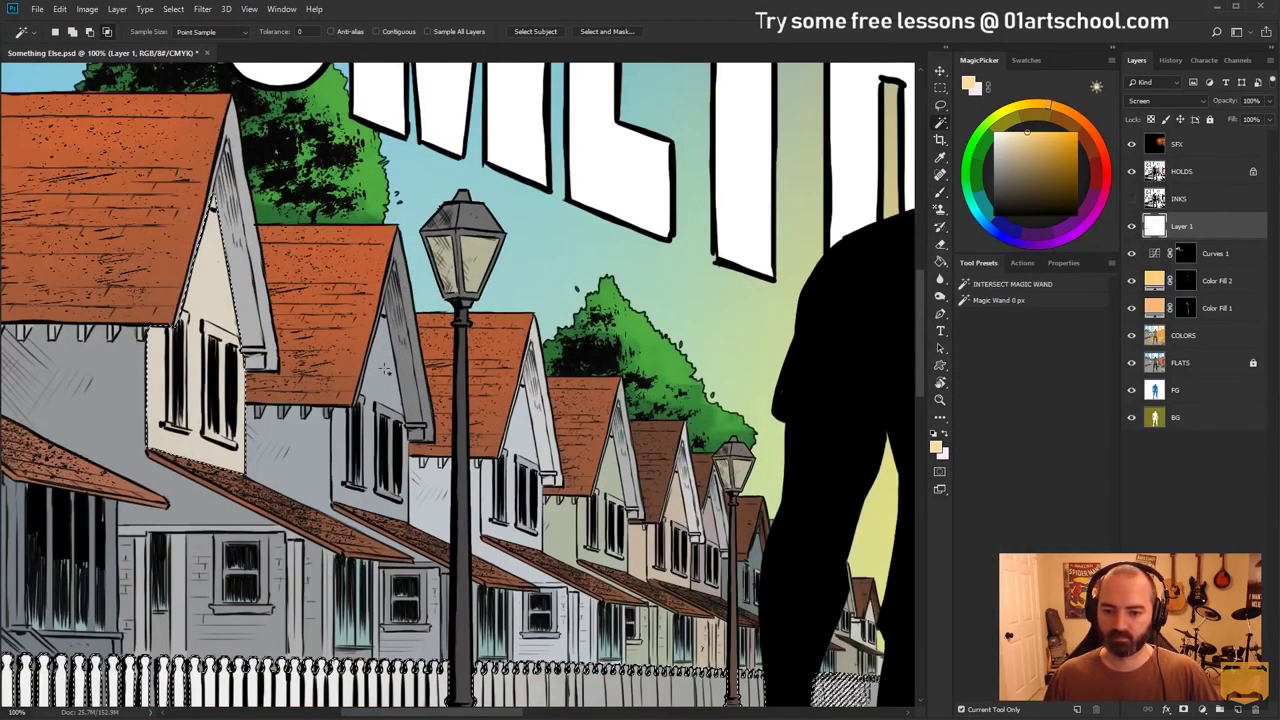
key("l")
key("w")
left_click(1184, 336)
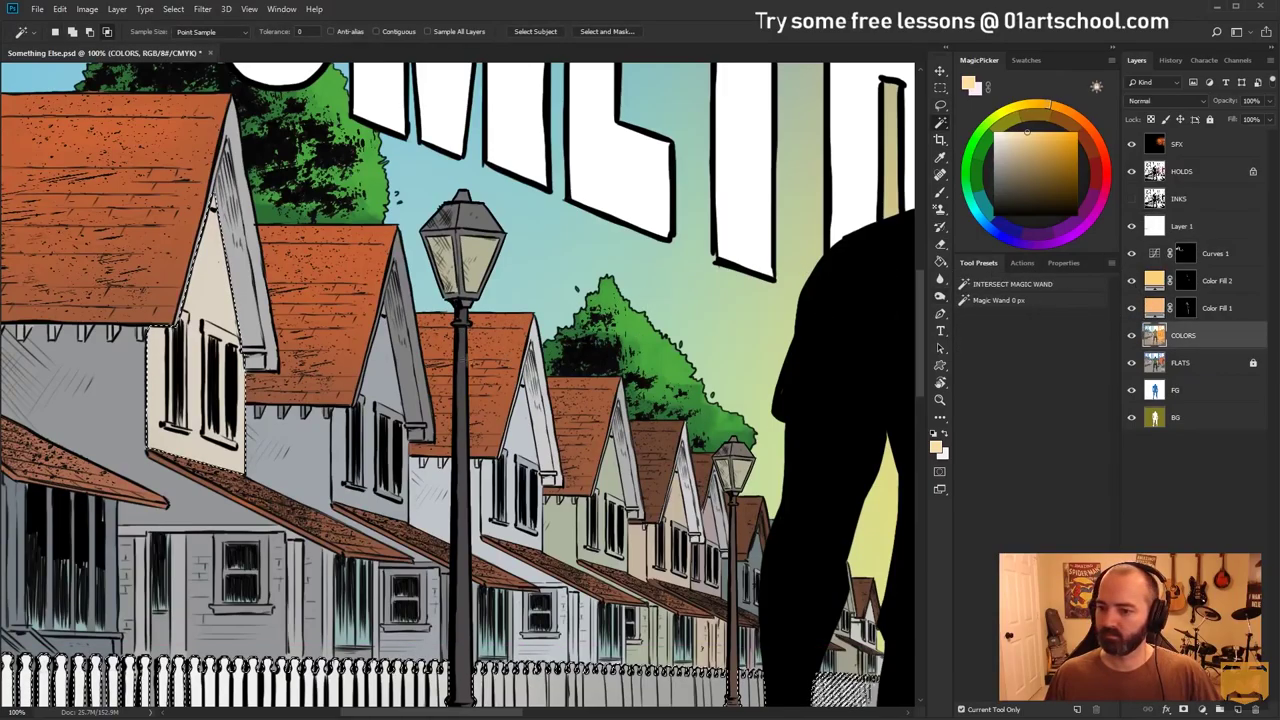
key("ctrl+d")
left_click(371, 378)
Lasso away the second house's side wall and ground floor, leaving only its upper front gable wall selected
key("l")
left_click_drag(345, 358, 338, 385)
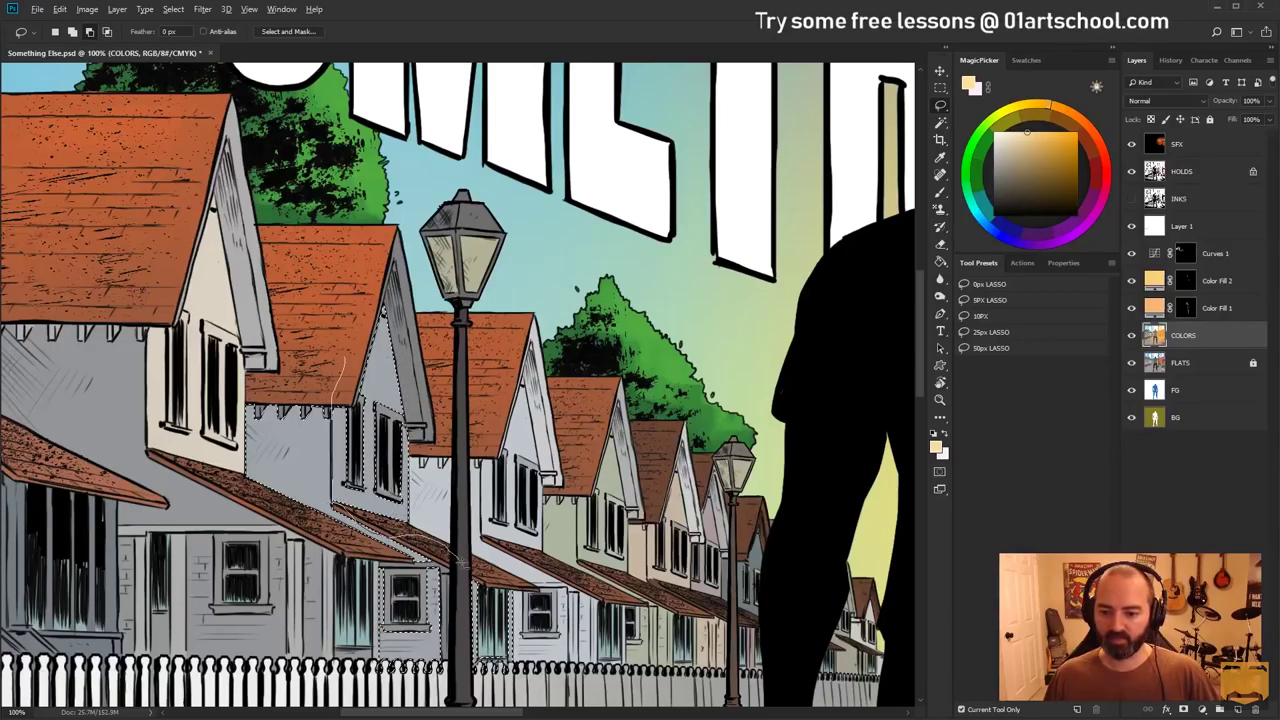
mouse_move(432, 715)
left_mouse_down()
mouse_move(298, 285)
mouse_move(345, 358)
left_mouse_up()
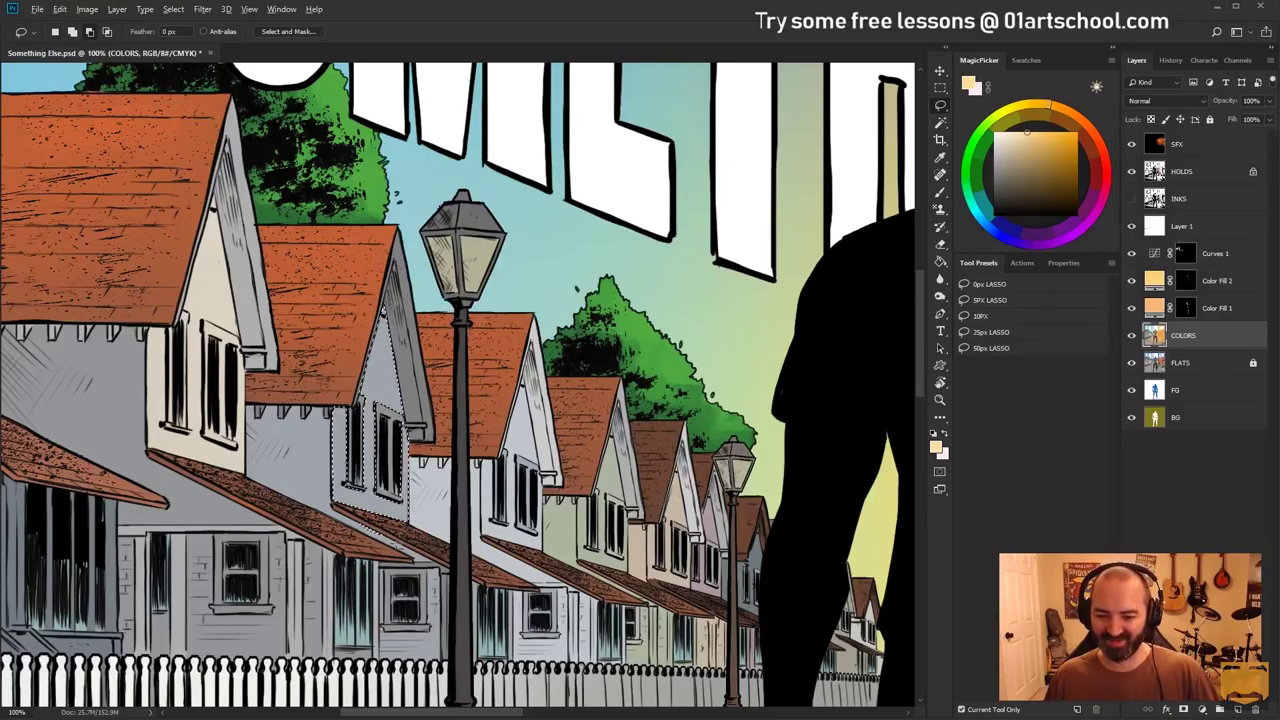
left_click_drag(364, 526, 346, 516)
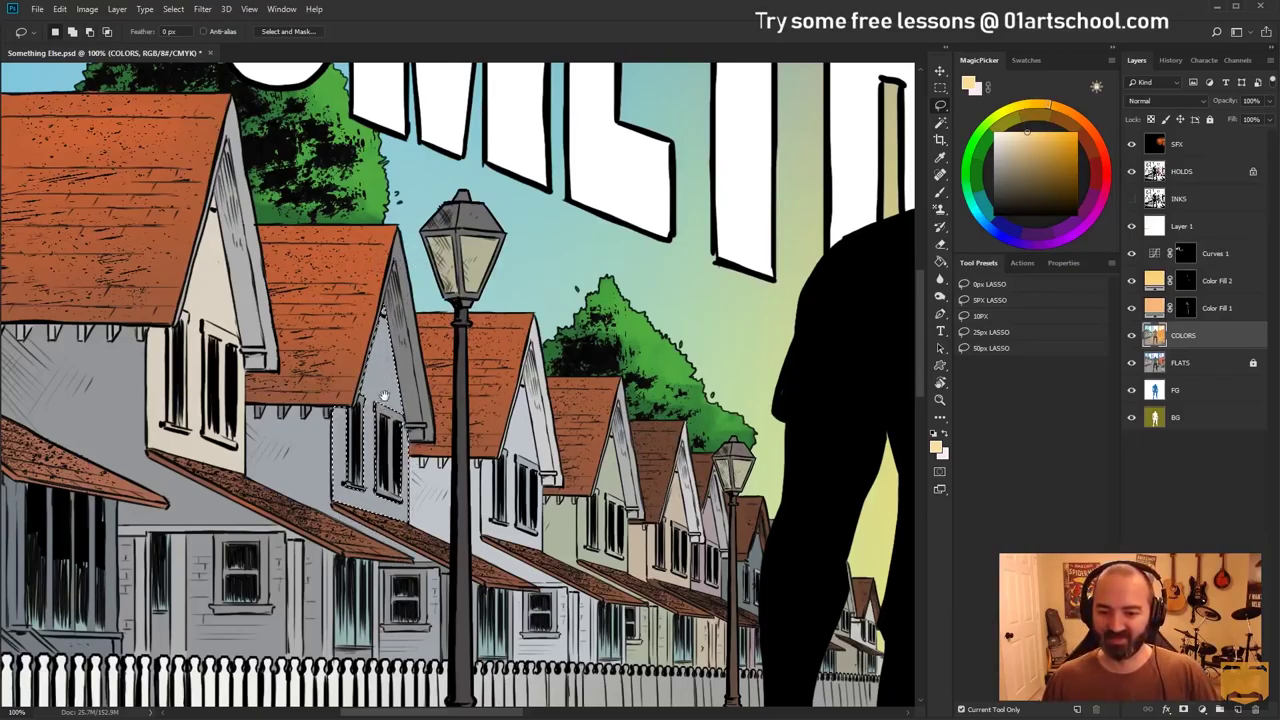
Brush the light yellow glow over the second house's upper front wall on Layer 1
left_click_drag(390, 390, 378, 293)
key("ctrl+d")
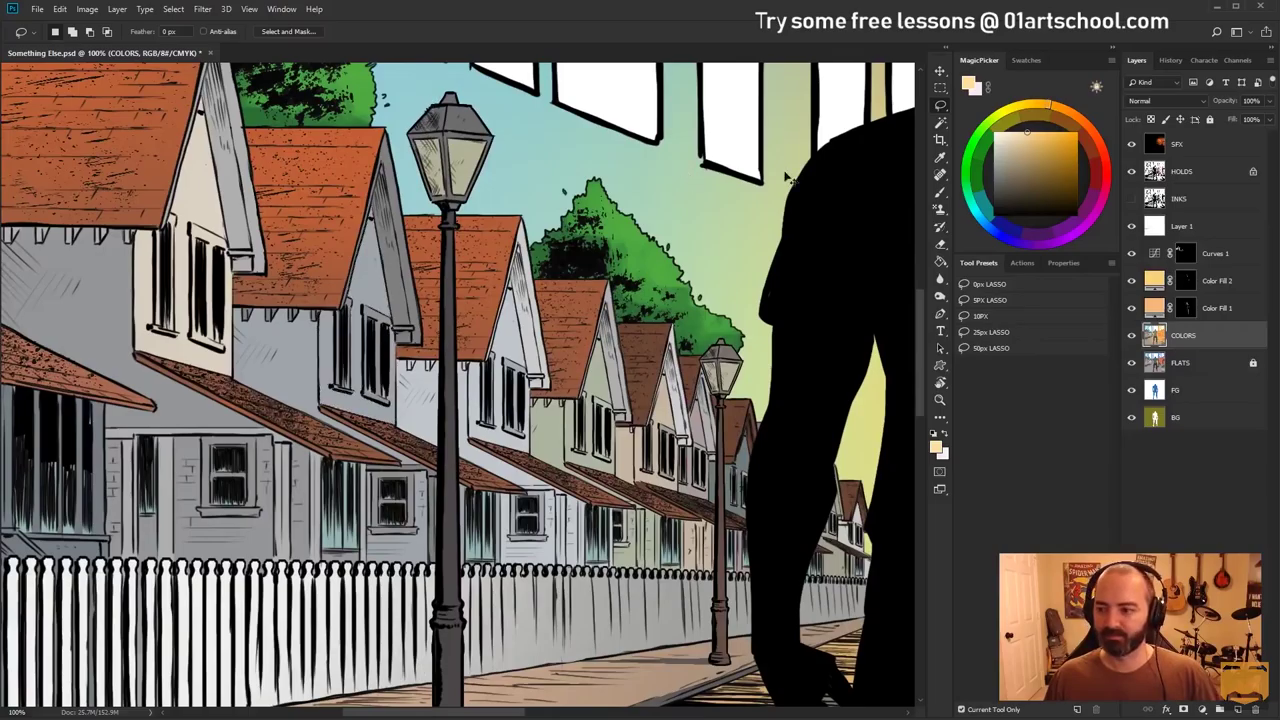
left_click(1180, 230)
key("b")
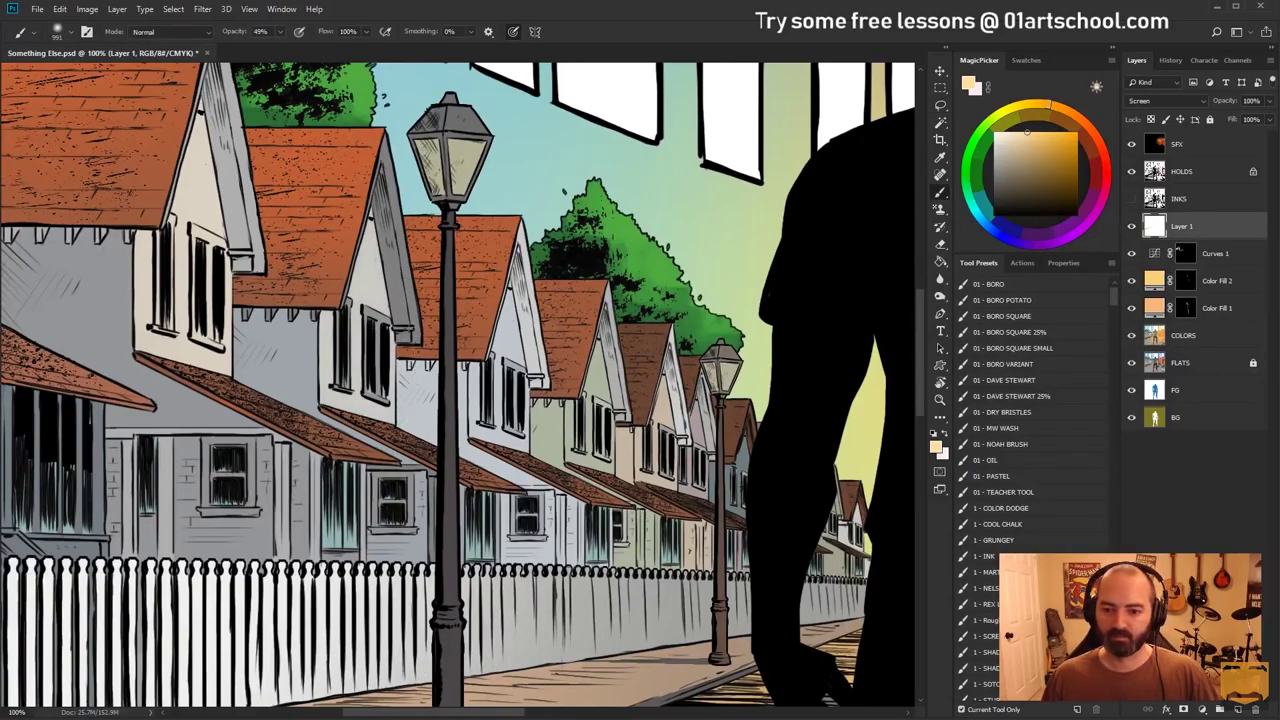
Select the third house's pale blue-grey wall on the COLORS layer with the Magic Wand
key("l")
key("ctrl+plus")
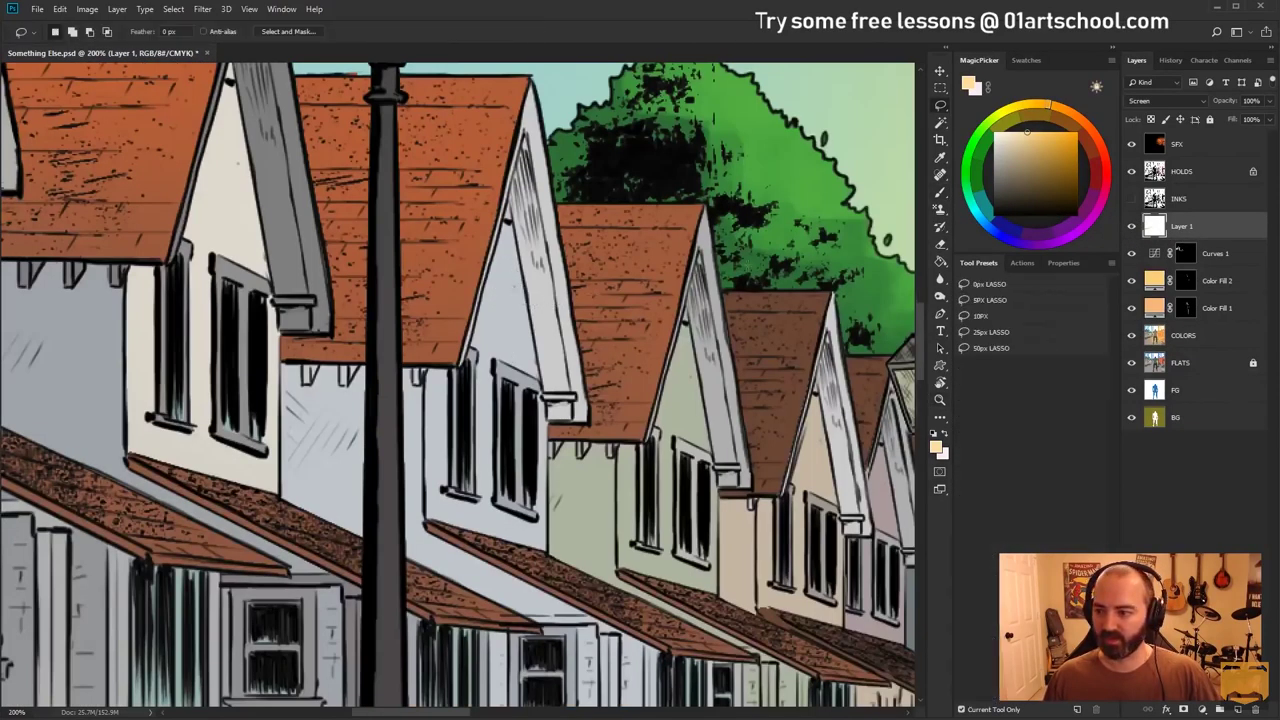
left_click(1212, 335)
key("w")
left_click(521, 311)
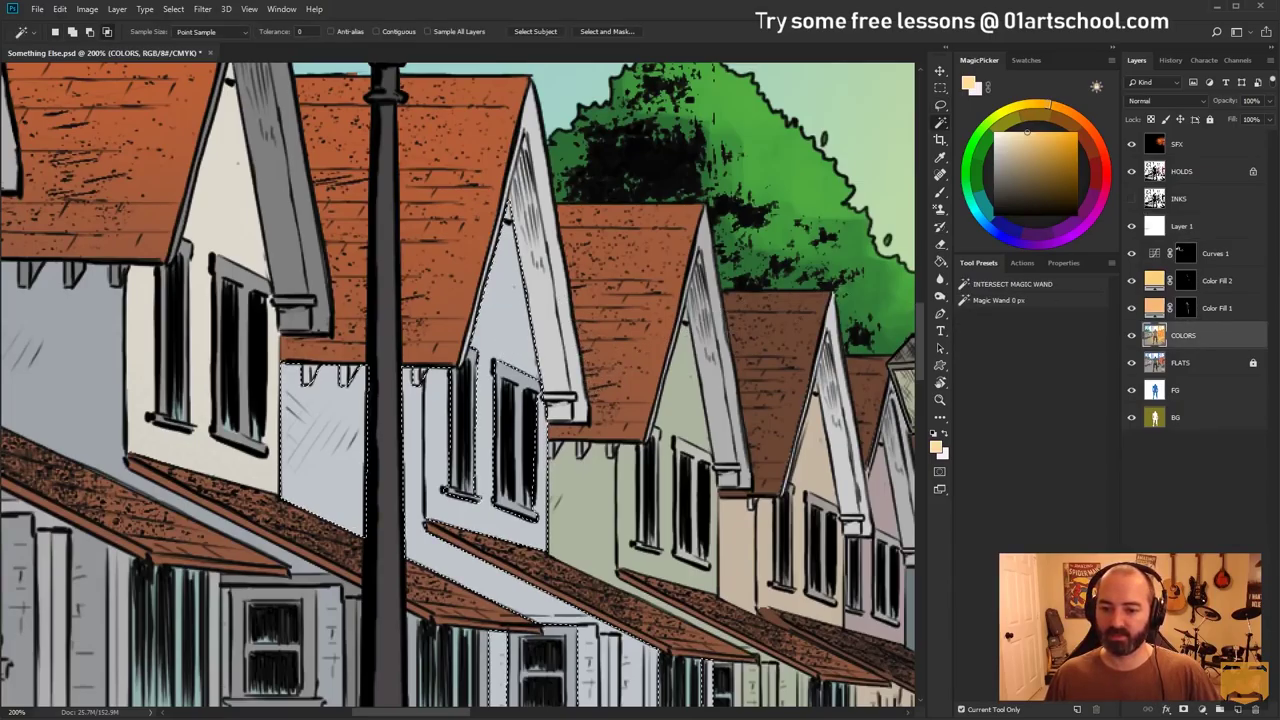
Subtract the third house's side wall and ground floor with the Lasso, keeping its upper front gable wall selected
key("l")
left_click_drag(427, 300, 430, 355)
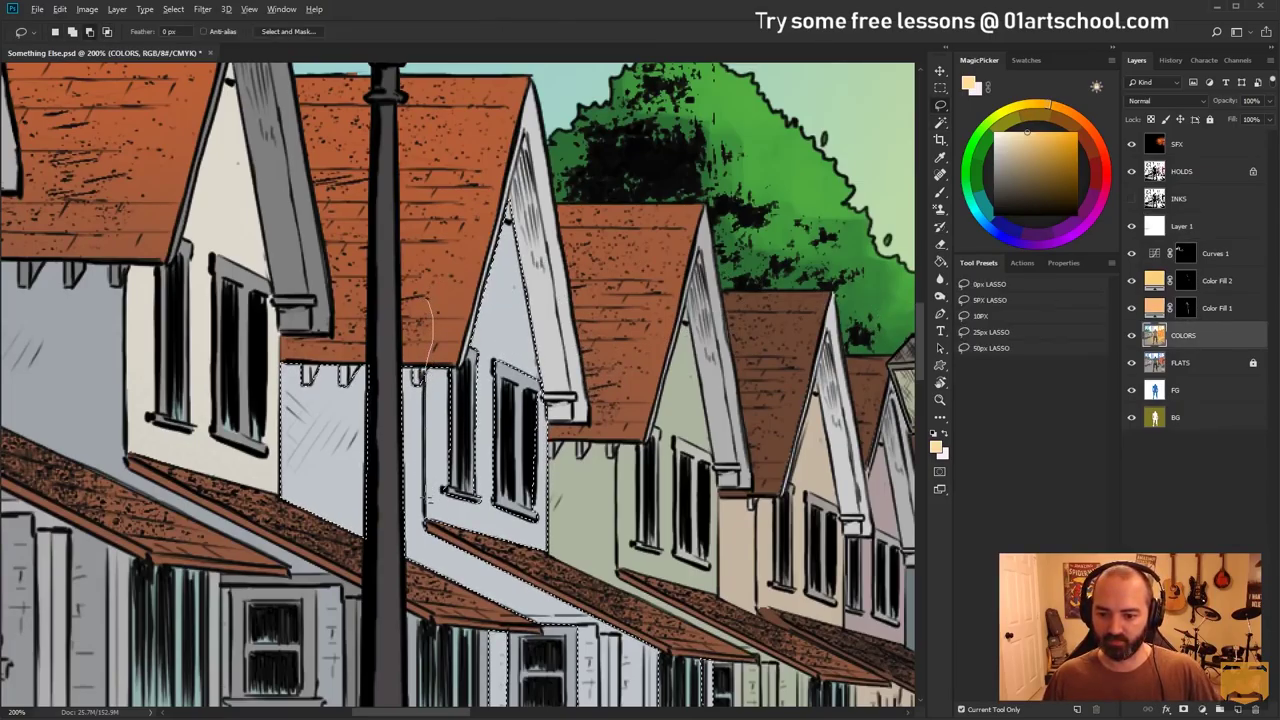
left_click_drag(428, 497, 420, 519)
key("space")
mouse_move(518, 556)
left_mouse_down()
mouse_move(440, 412)
mouse_move(582, 492)
left_mouse_up()
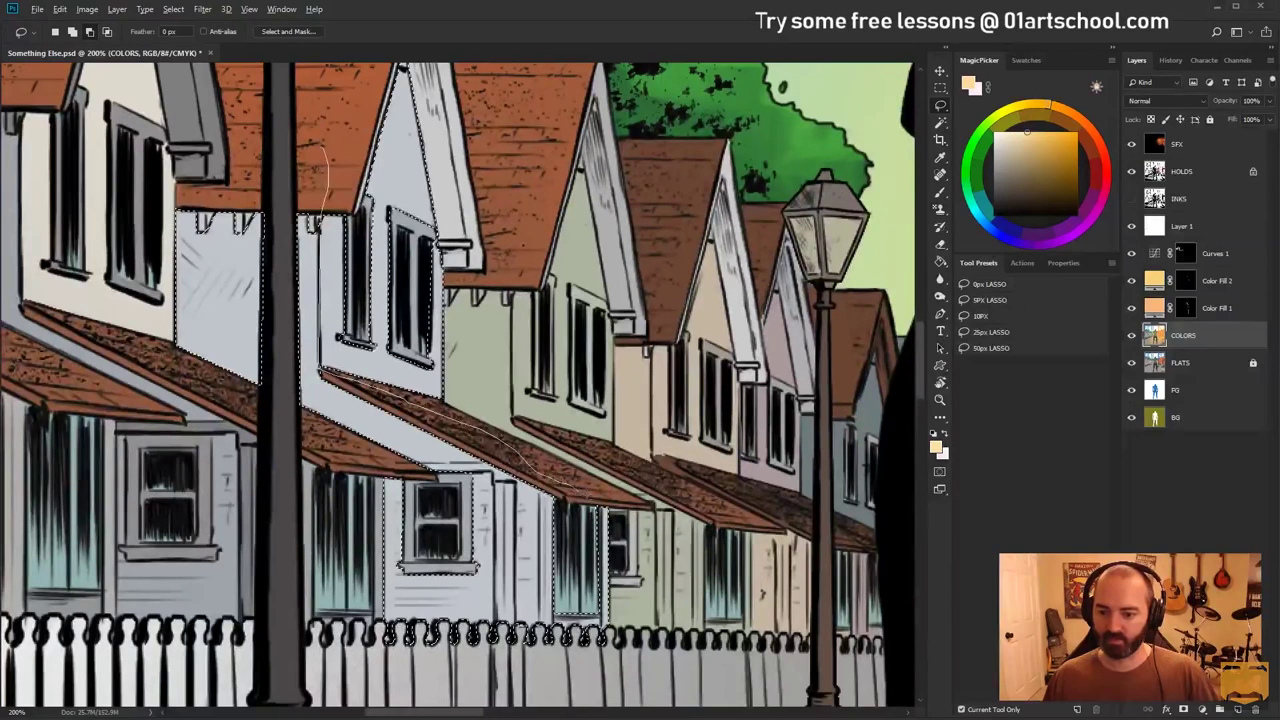
mouse_move(625, 700)
left_mouse_down()
mouse_move(155, 400)
mouse_move(160, 168)
left_mouse_up()
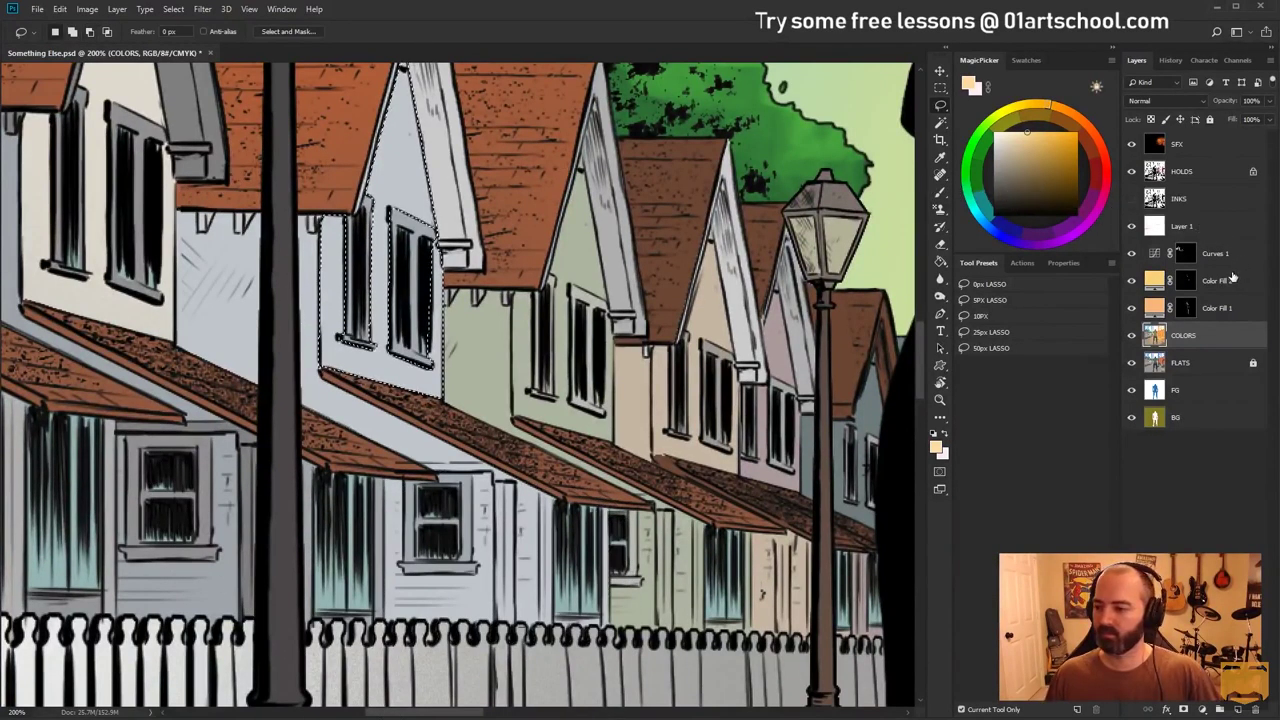
Brush the light yellow glow onto the third house's upper front wall on Layer 1, then clear the selection
left_click(1153, 222)
key("b")
key("space")
left_click_drag(877, 276, 780, 403)
left_click(780, 403)
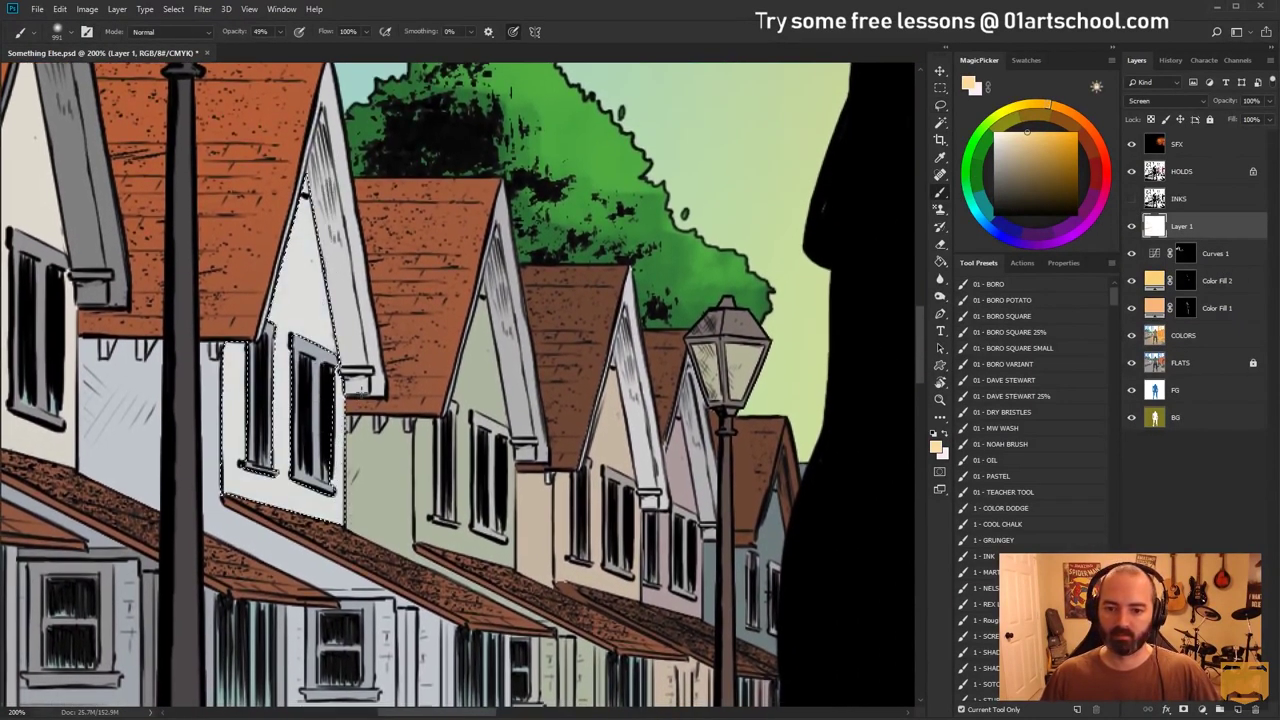
key("ctrl+d")
Select the fourth house's pale green wall on the COLORS layer with the Magic Wand
key("space")
left_click_drag(704, 422, 706, 312)
left_click(1150, 334)
key("w")
left_click(470, 285)
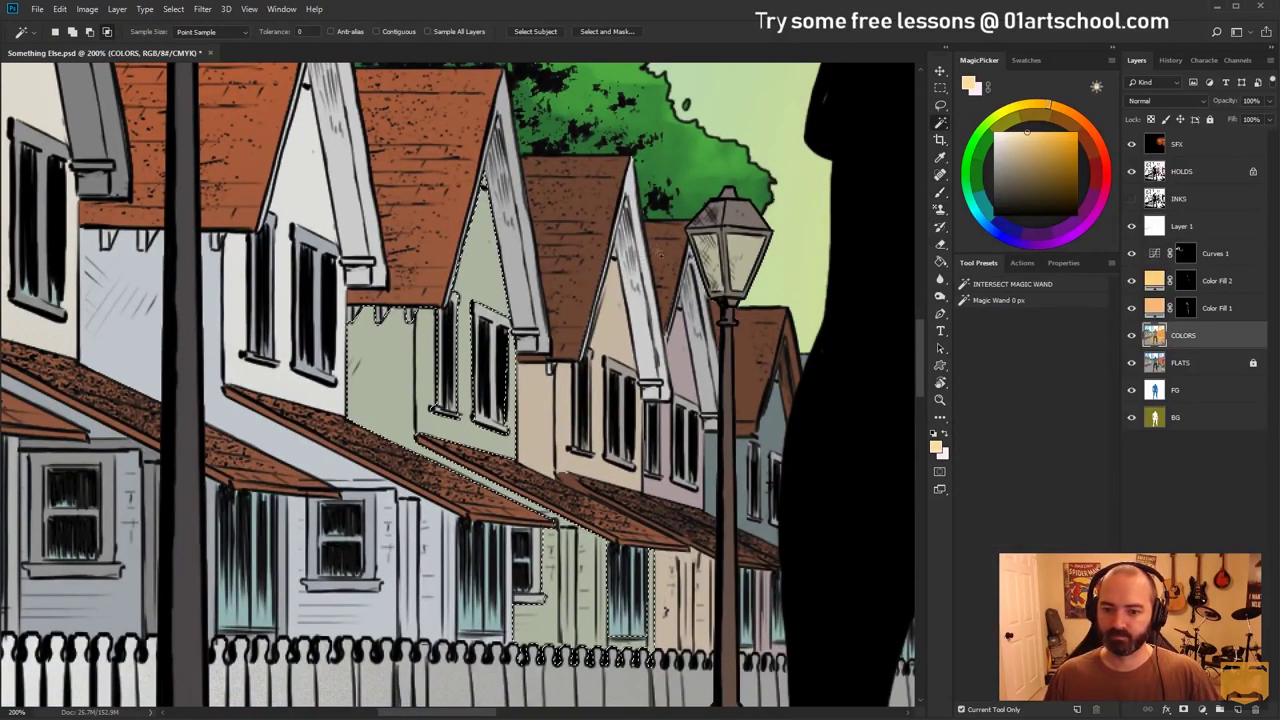
Activate Layer 1 and lasso the green house's side wall and ground floor out of the selection
left_click(1180, 226)
key("l")
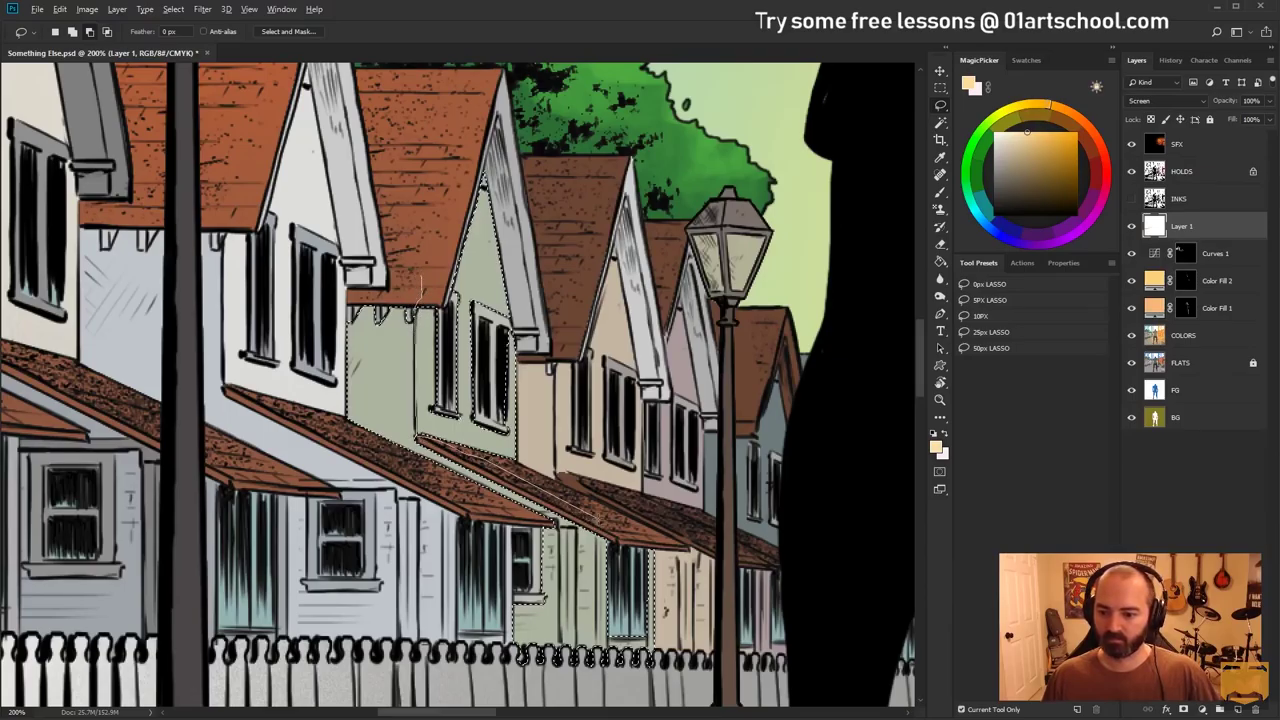
mouse_move(685, 588)
left_mouse_down()
mouse_move(388, 698)
mouse_move(300, 285)
left_mouse_up()
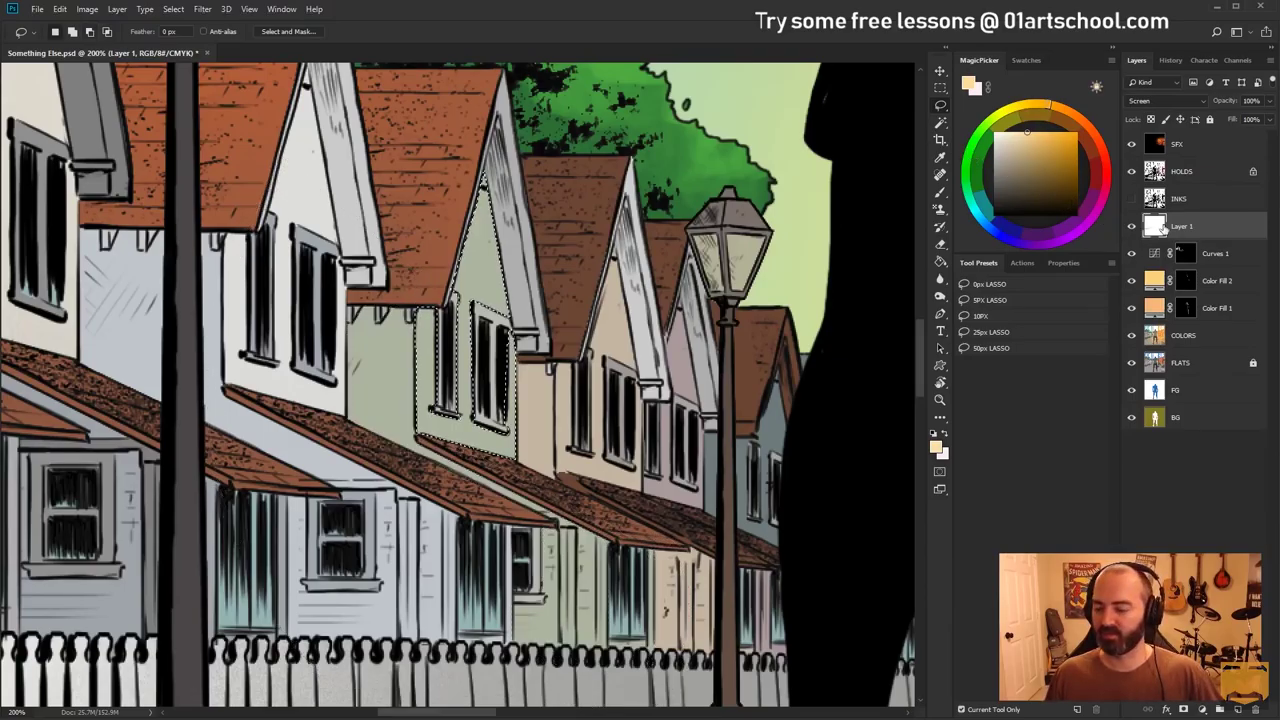
Brush the light yellow glow over the green house's upper front wall and clear the selection
key("b")
left_click(510, 610)
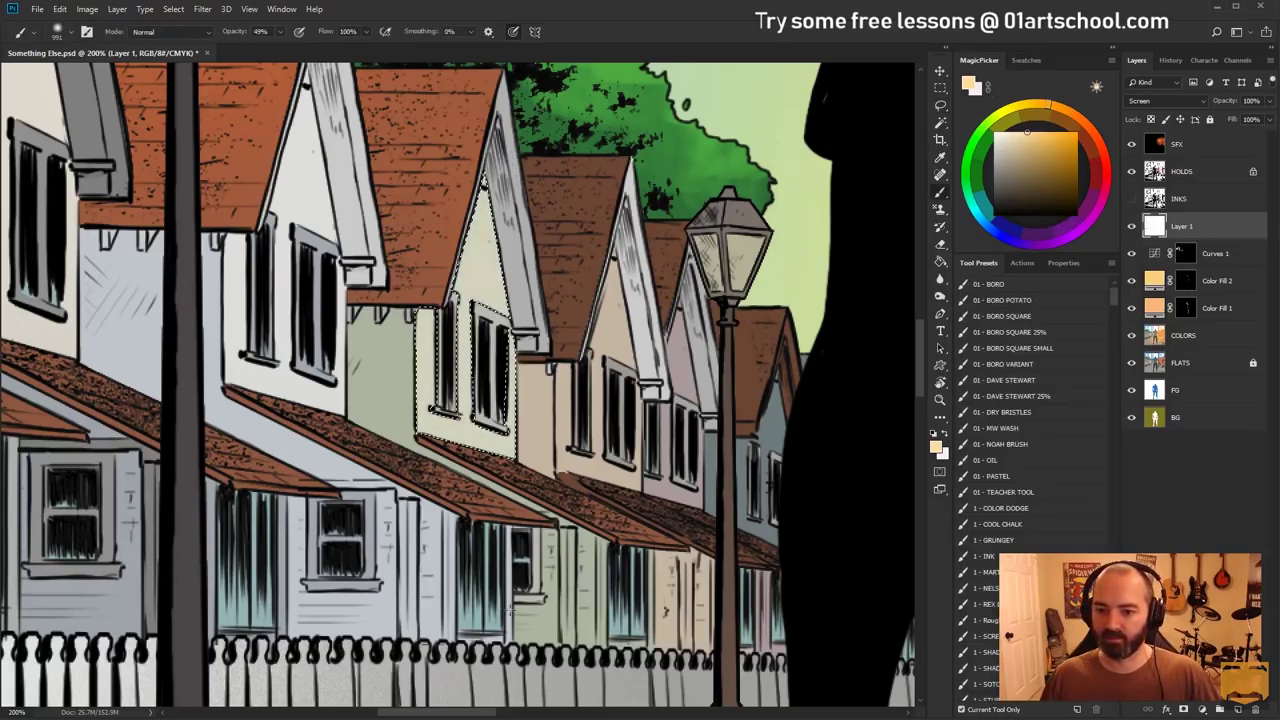
left_click(507, 551)
key("ctrl+d")
key("l")
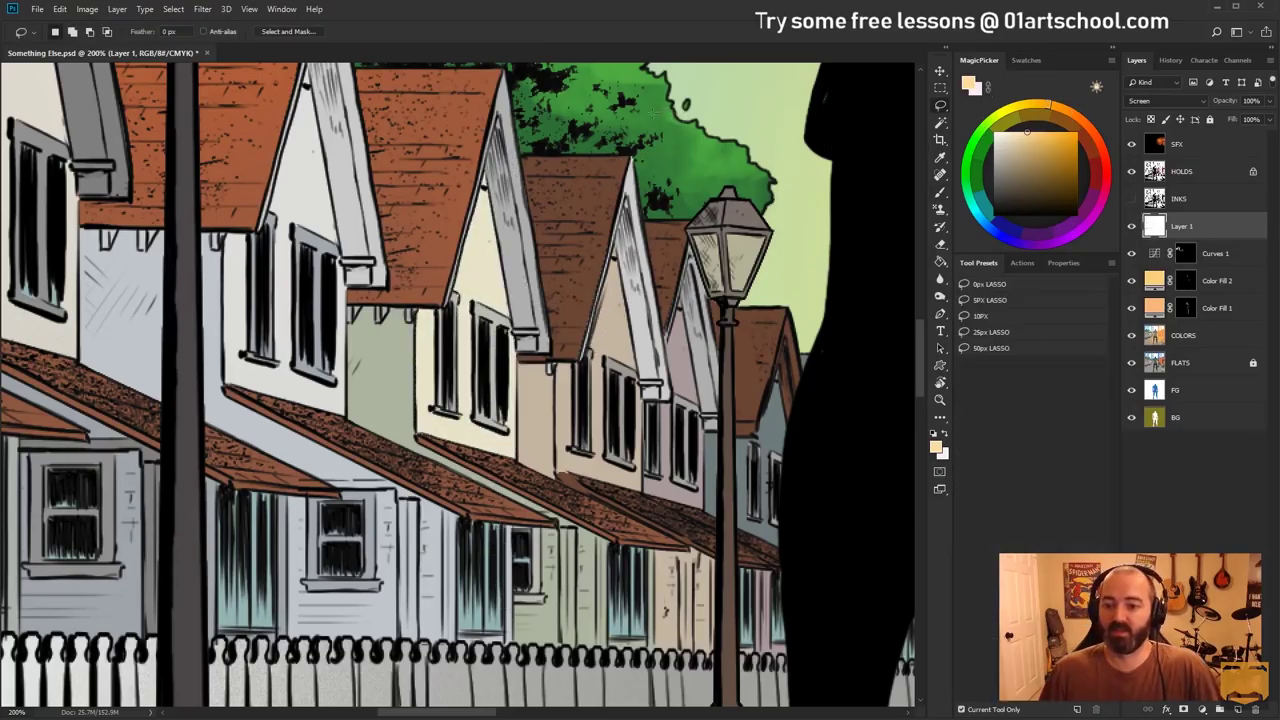
left_click_drag(618, 271, 514, 173)
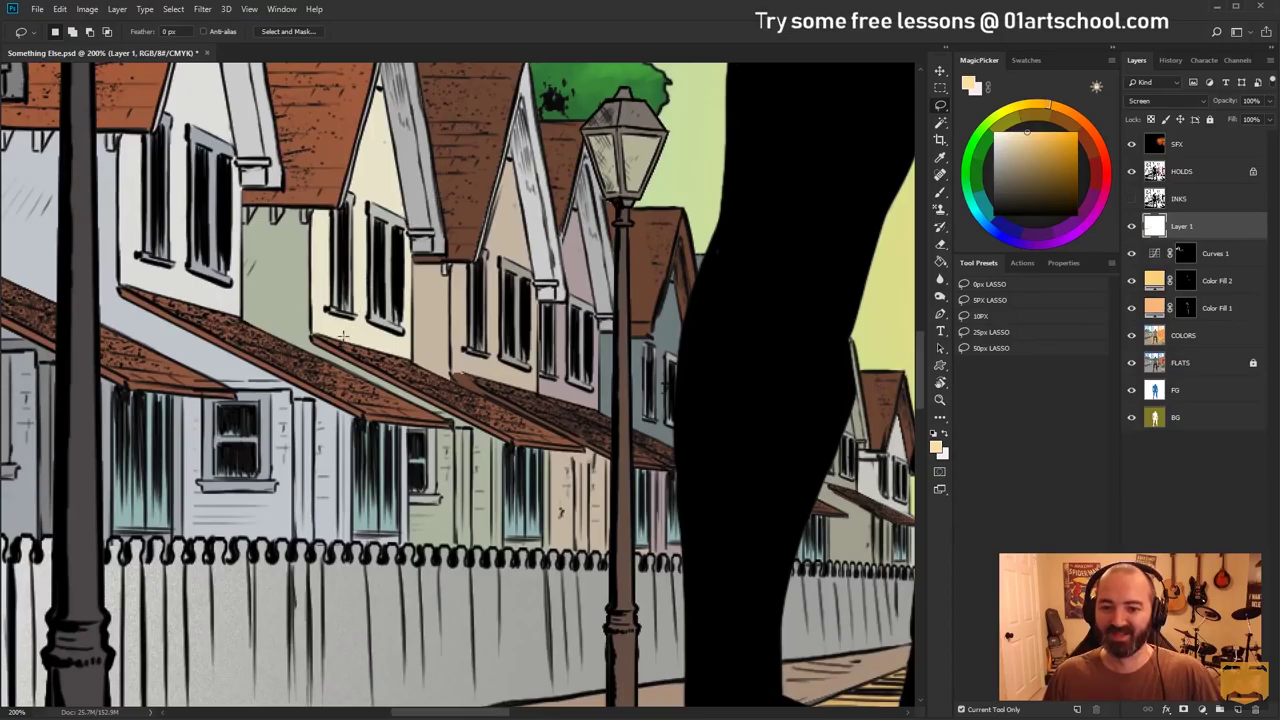
left_click_drag(365, 305, 298, 493)
mouse_move(447, 525)
left_mouse_down()
mouse_move(552, 352)
mouse_move(615, 155)
left_mouse_up()
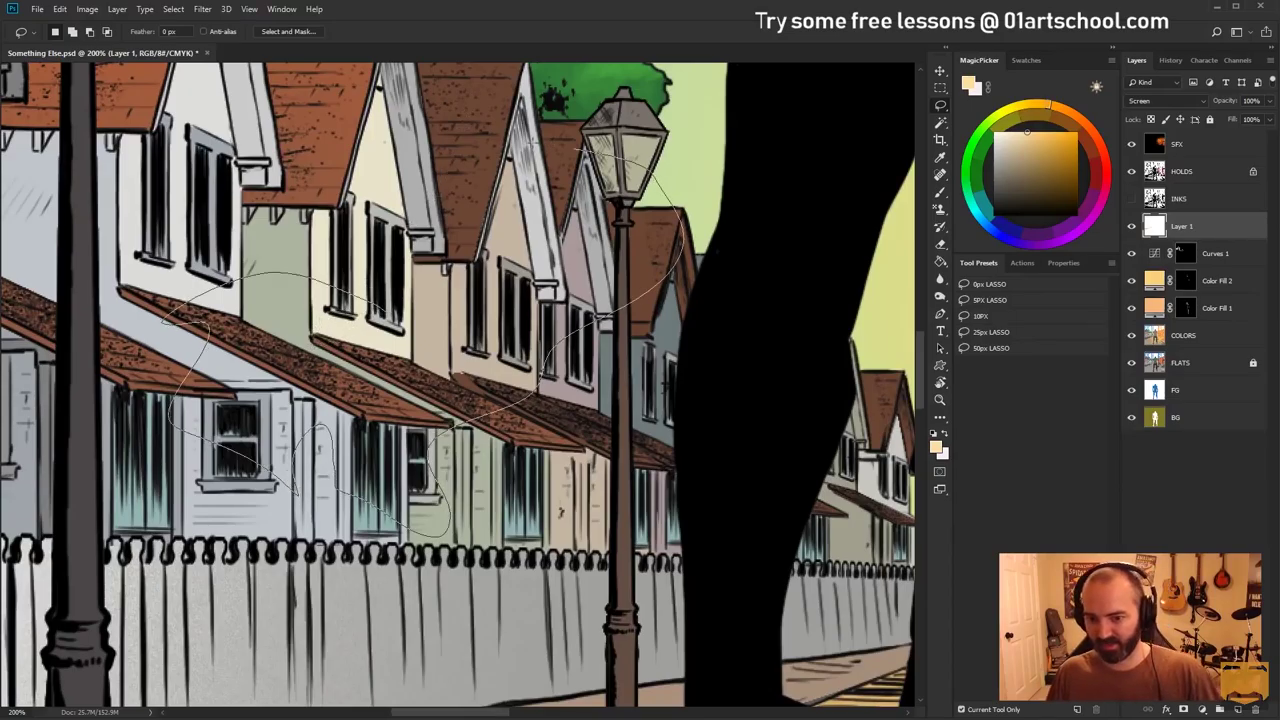
left_click_drag(463, 178, 462, 218)
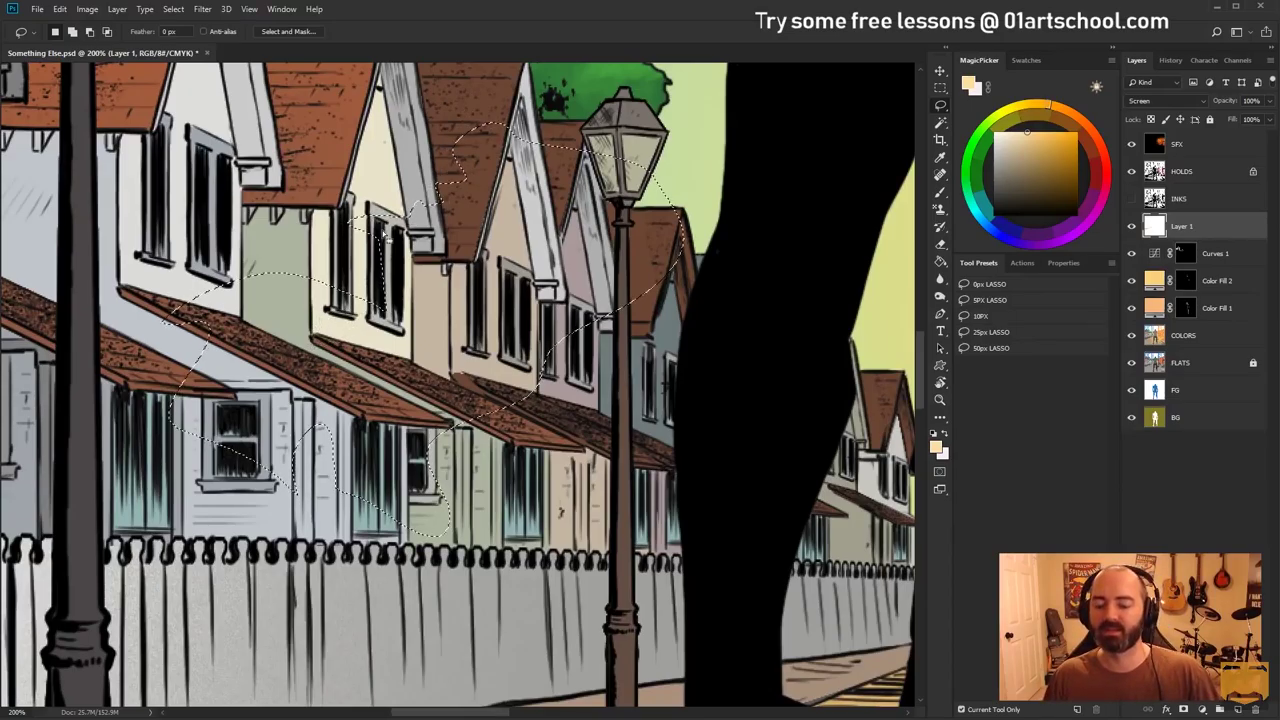
key("ctrl+d")
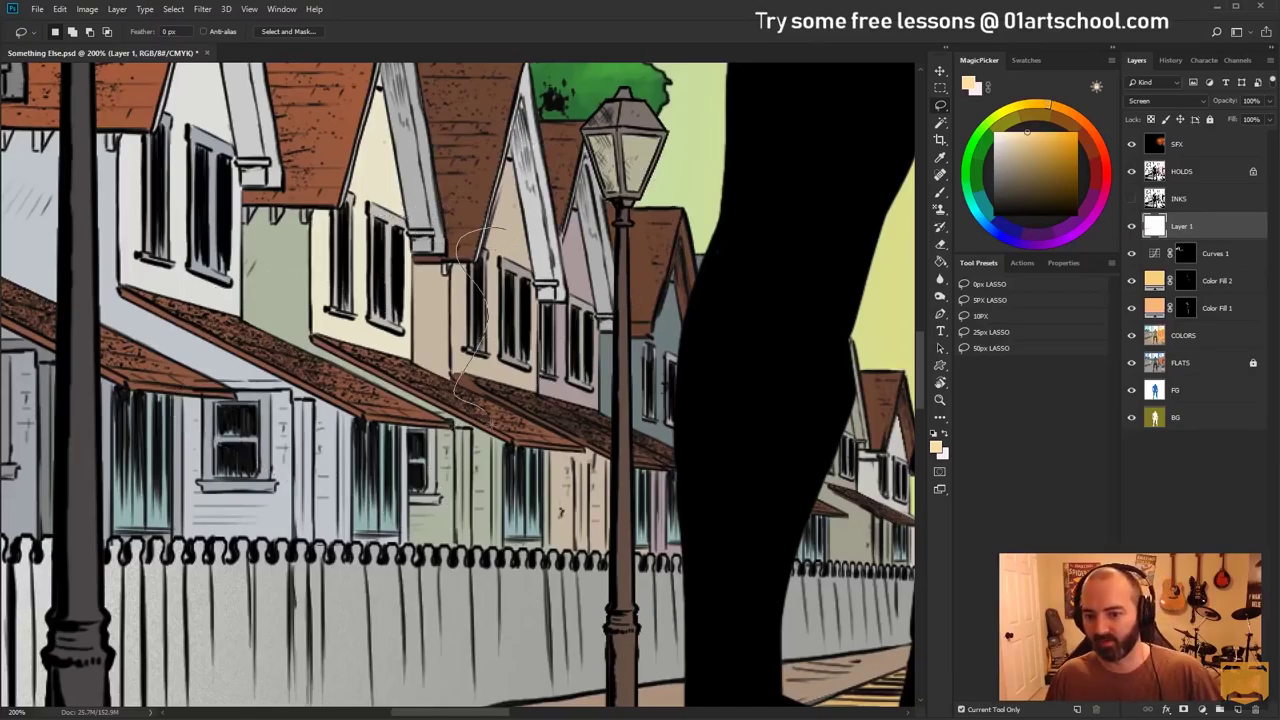
Select the tan fifth house's wall on the COLORS layer with the Magic Wand and lasso its side wall and ground floor out
left_click_drag(466, 222, 331, 270)
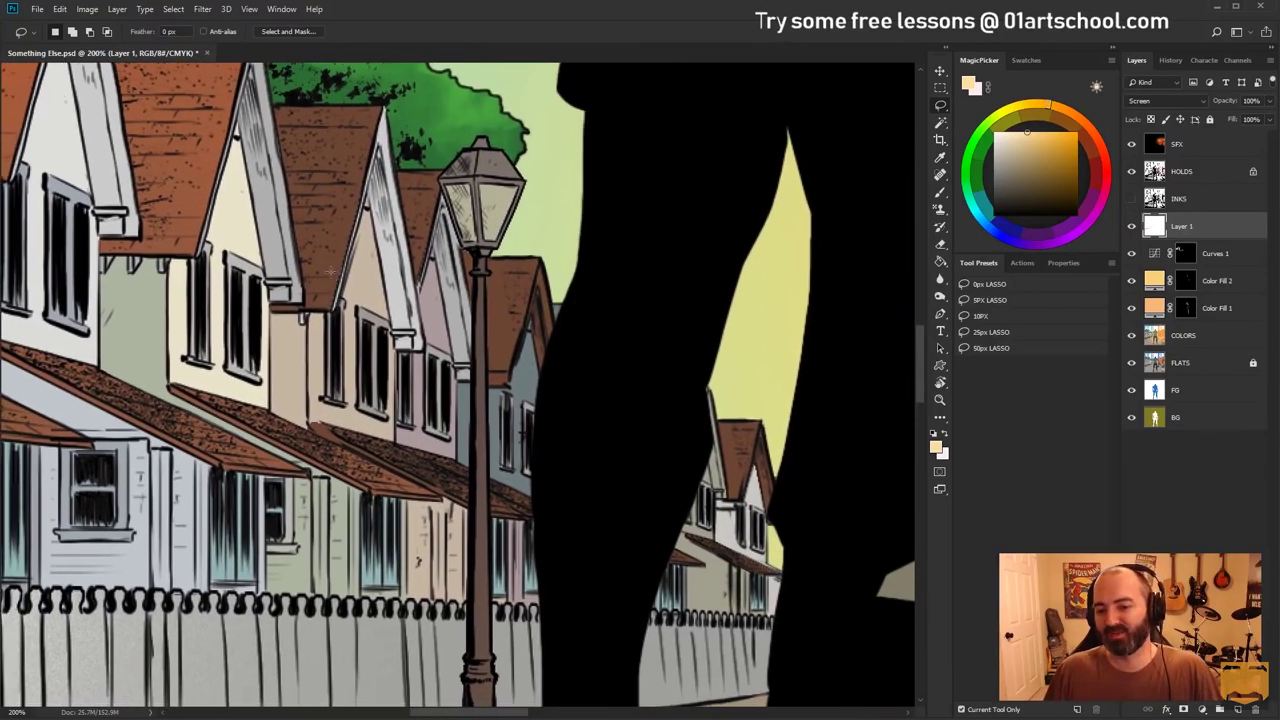
left_click(1172, 333)
key("w")
left_click(350, 306)
key("l")
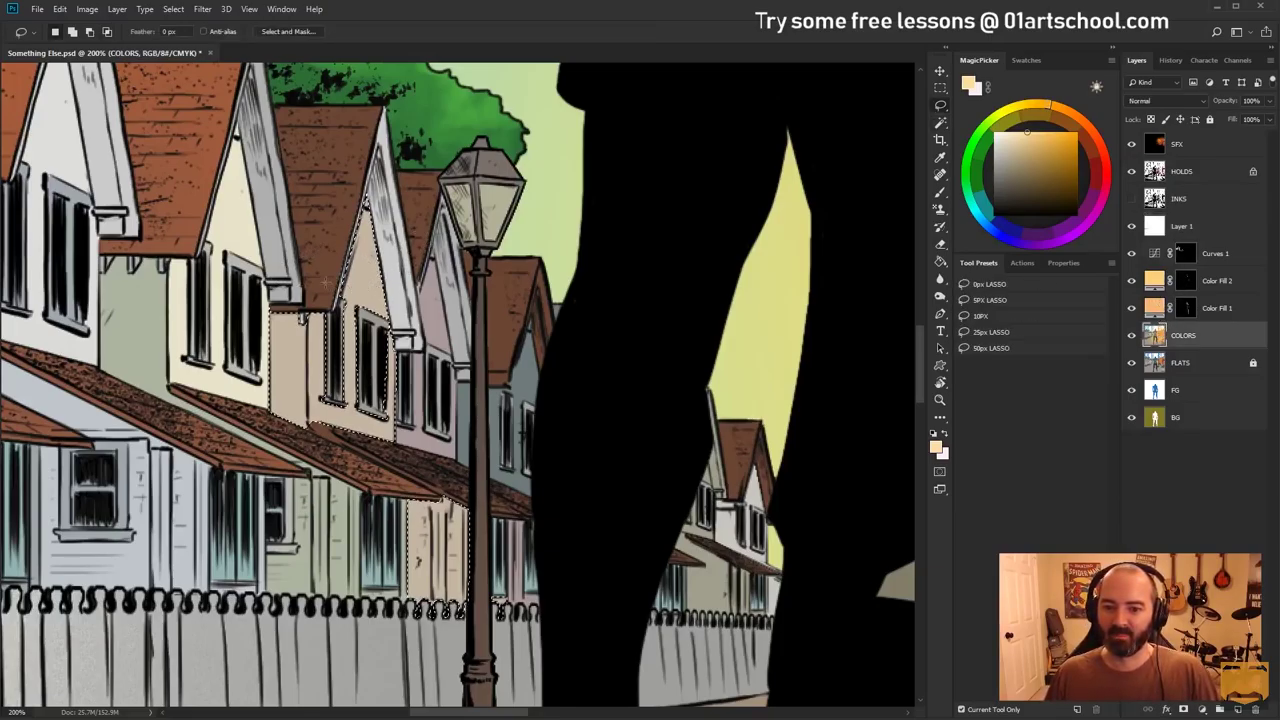
mouse_move(316, 412)
left_mouse_down()
mouse_move(306, 436)
mouse_move(280, 222)
mouse_move(292, 226)
left_mouse_up()
mouse_move(401, 487)
left_mouse_down()
mouse_move(535, 505)
mouse_move(360, 662)
mouse_move(330, 575)
left_mouse_up()
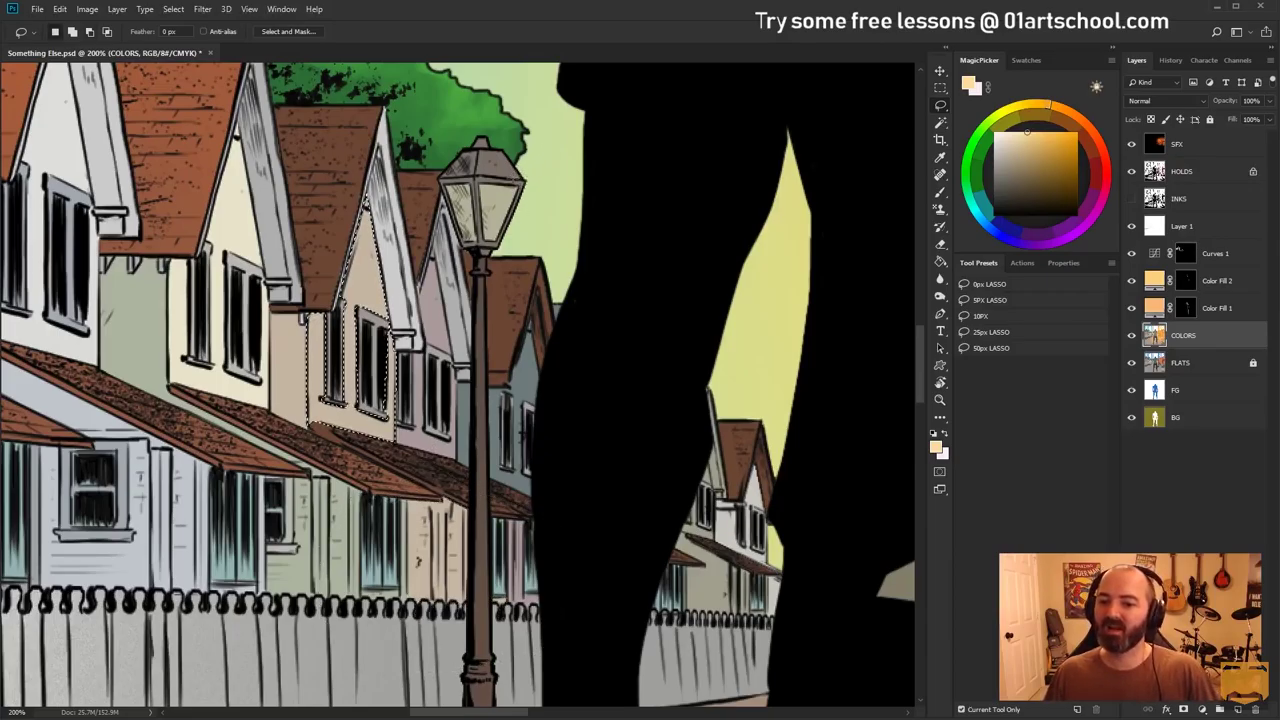
Brush the light yellow glow over the tan house's upper front wall on Layer 1, then clear the selection
left_click(1165, 228)
key("b")
left_click_drag(335, 251, 400, 262)
key("ctrl+d")
Select the pink sixth house's wall on the COLORS layer with the Magic Wand and lasso the ground floor out of the selection
left_click(1190, 335)
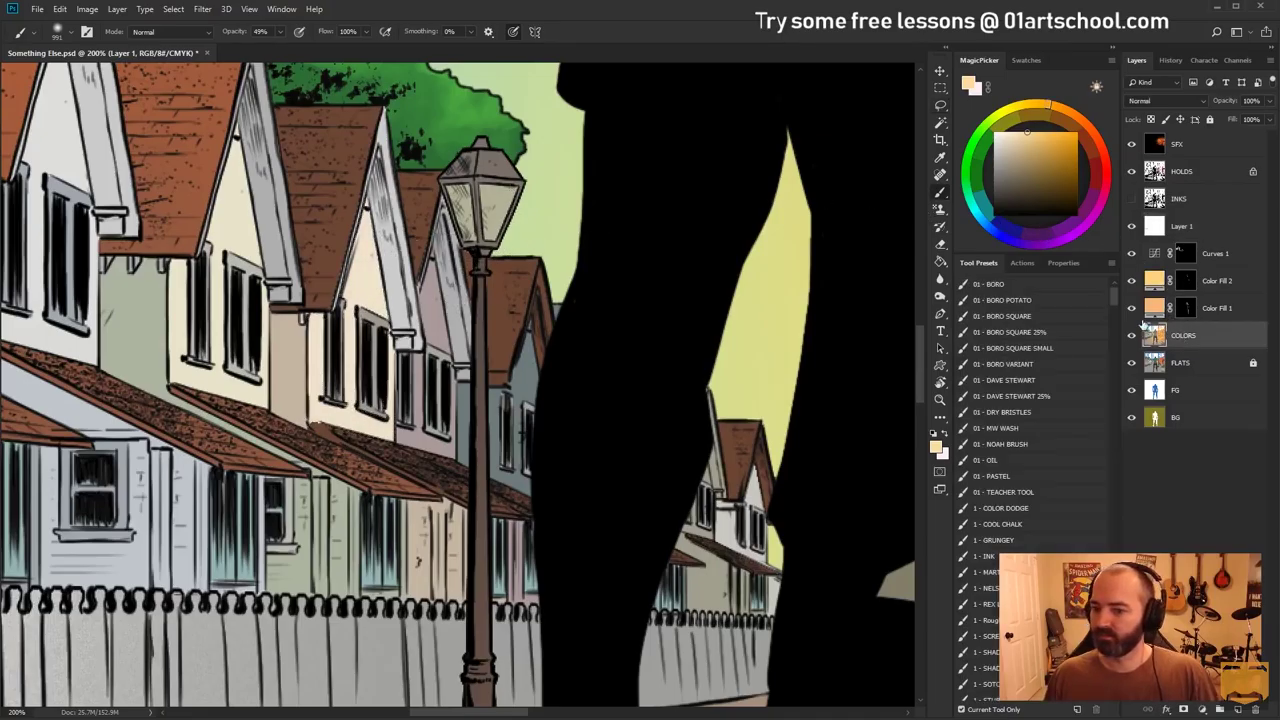
key("w")
left_click(441, 340)
key("l")
mouse_move(452, 540)
left_mouse_down()
mouse_move(536, 458)
mouse_move(442, 614)
left_mouse_up()
Try brushing the light yellow glow over the pink house's upper front wall directly on the COLORS layer
key("b")
left_click(448, 462)
left_click(450, 467)
key("ctrl+d")
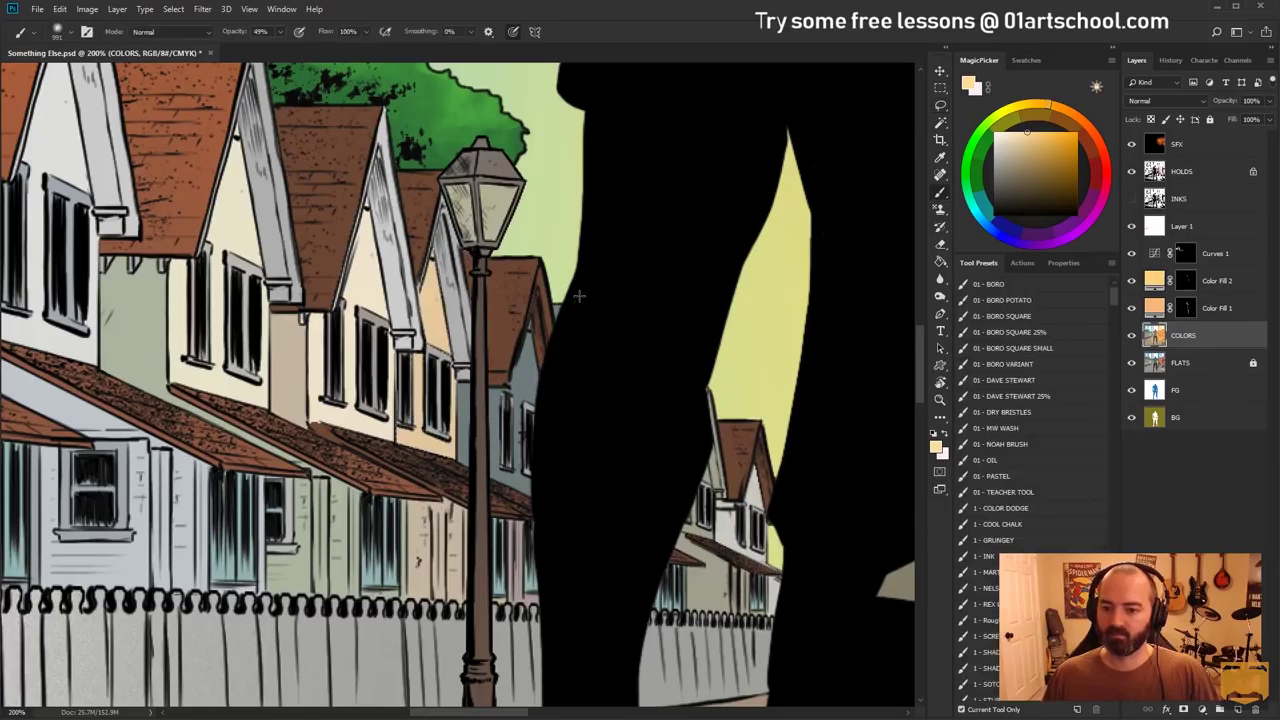
Brush the light yellow glow over the pink house's selected front wall on Layer 1 and clear the selection
left_click(1176, 222)
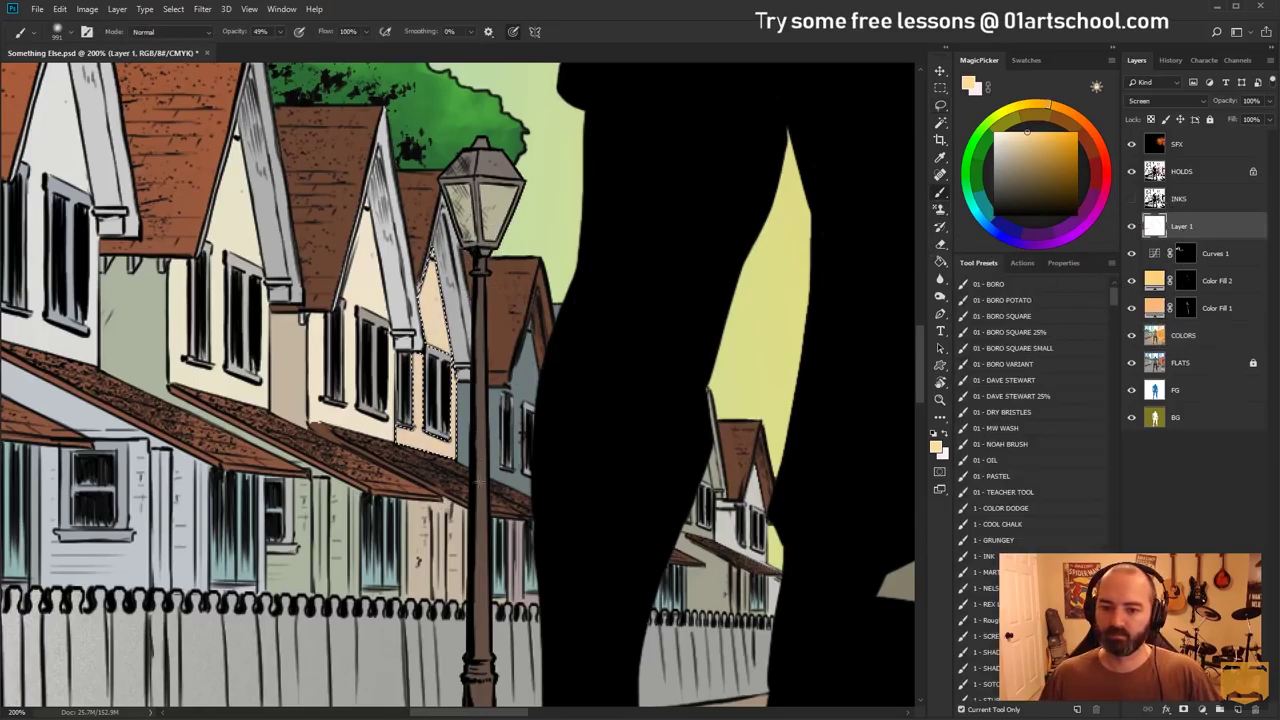
key("l")
key("b")
Select the blue-grey seventh house's wall beside the figure on the COLORS layer with the Magic Wand
left_click(1181, 363)
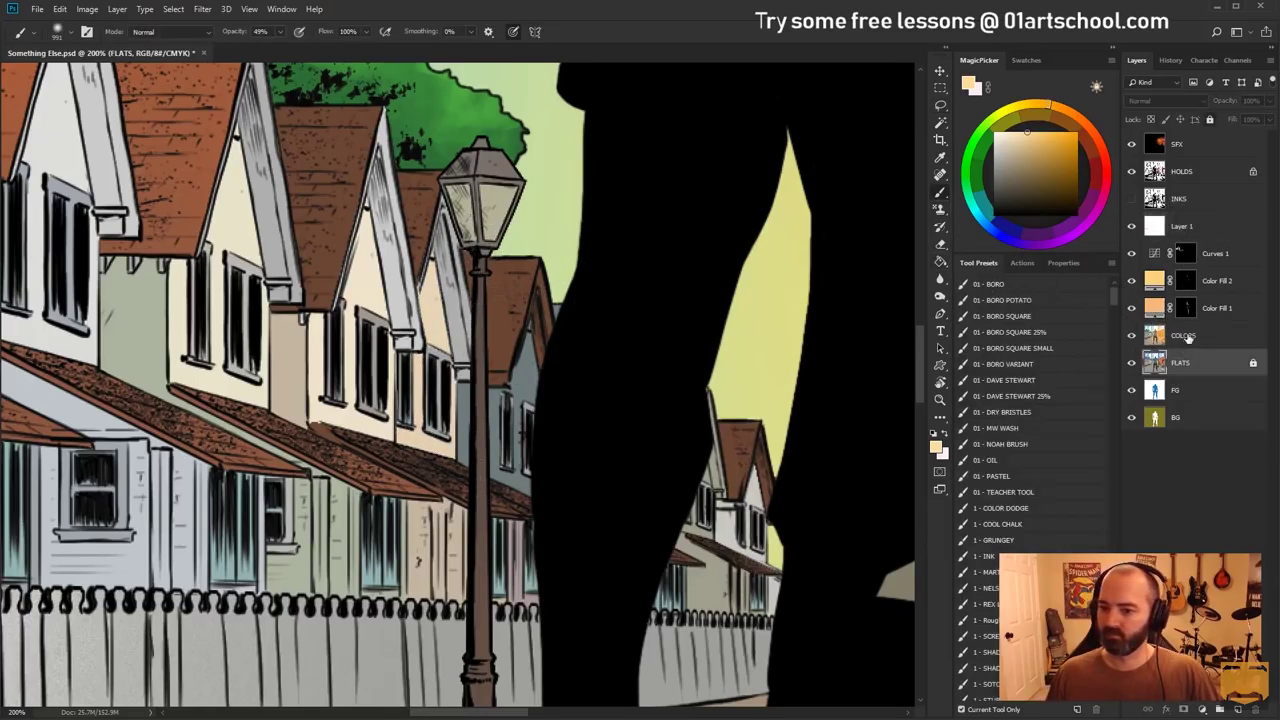
left_click(1197, 338)
key("w")
left_click(520, 370)
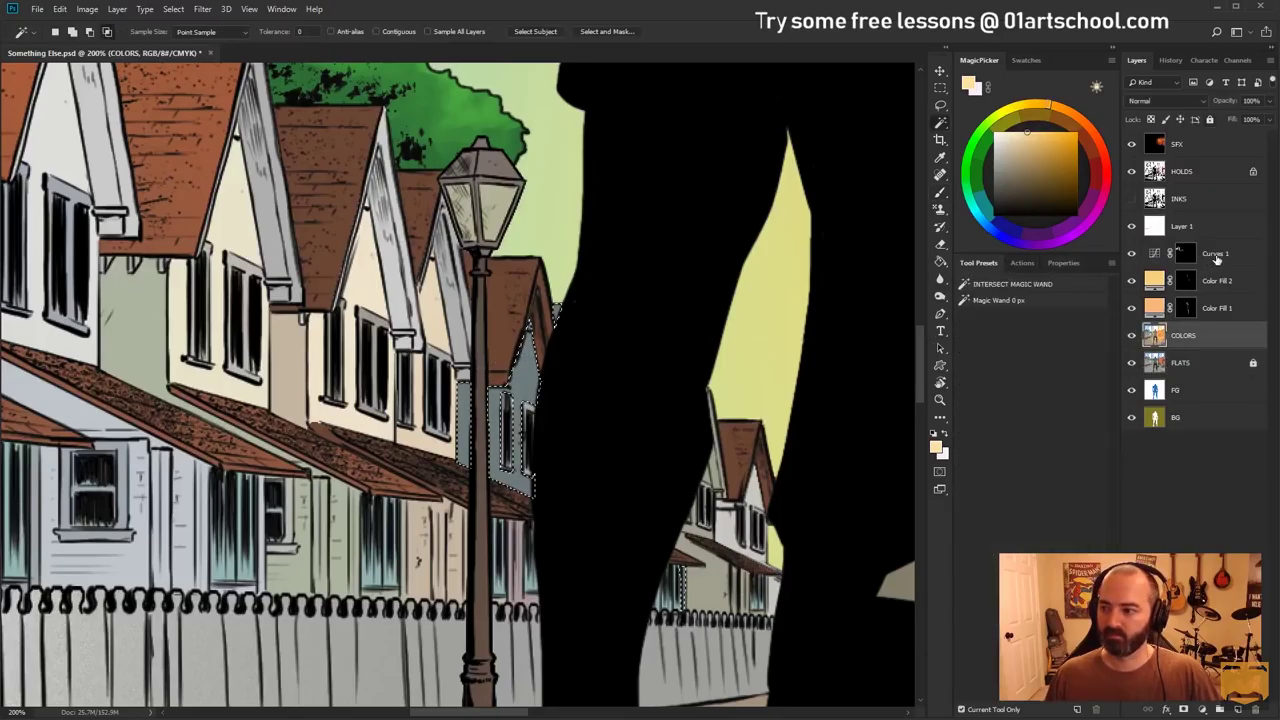
Brush the light yellow glow over the blue-grey house's wall on Layer 1 and clear the selection
left_click(1182, 226)
key("b")
key("ctrl+d")
key("l")
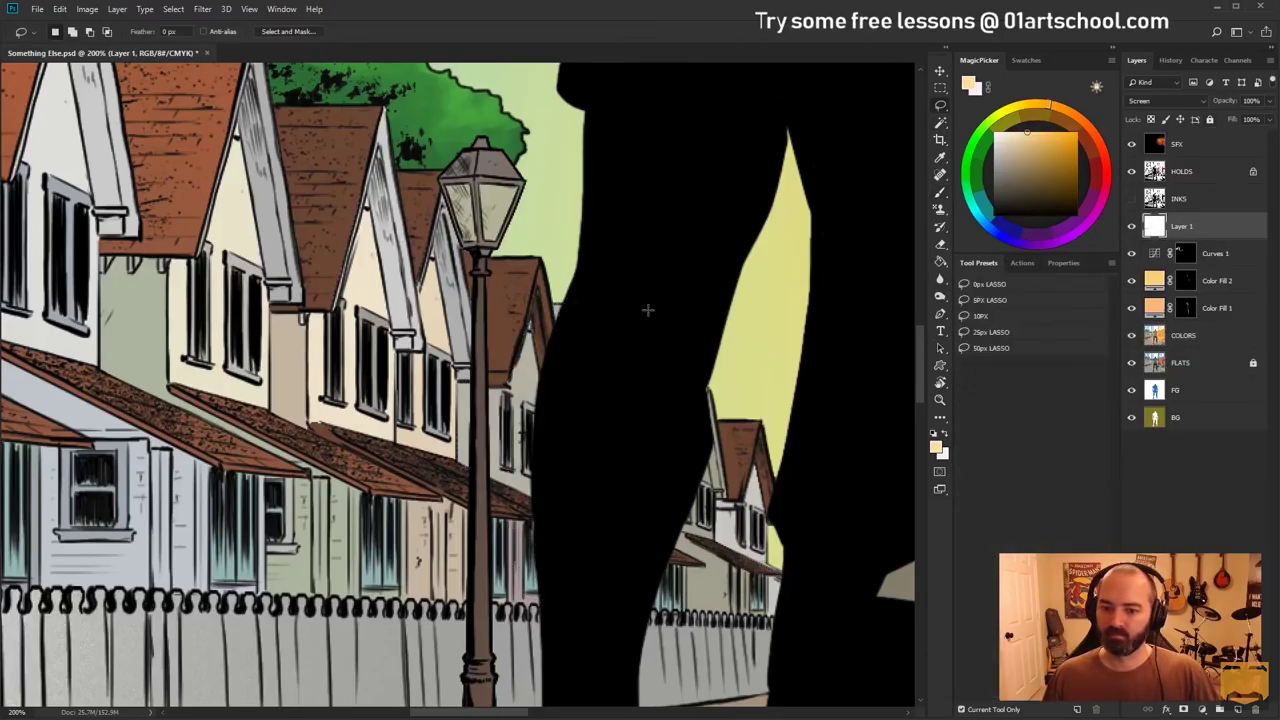
Examine the warm light on the row houses against the whole cover
left_click(940, 402)
left_click(770, 425, "alt")
left_click(770, 425, "alt")
left_click(770, 425, "alt")
left_click(790, 445, "alt")
left_click(790, 445, "alt")
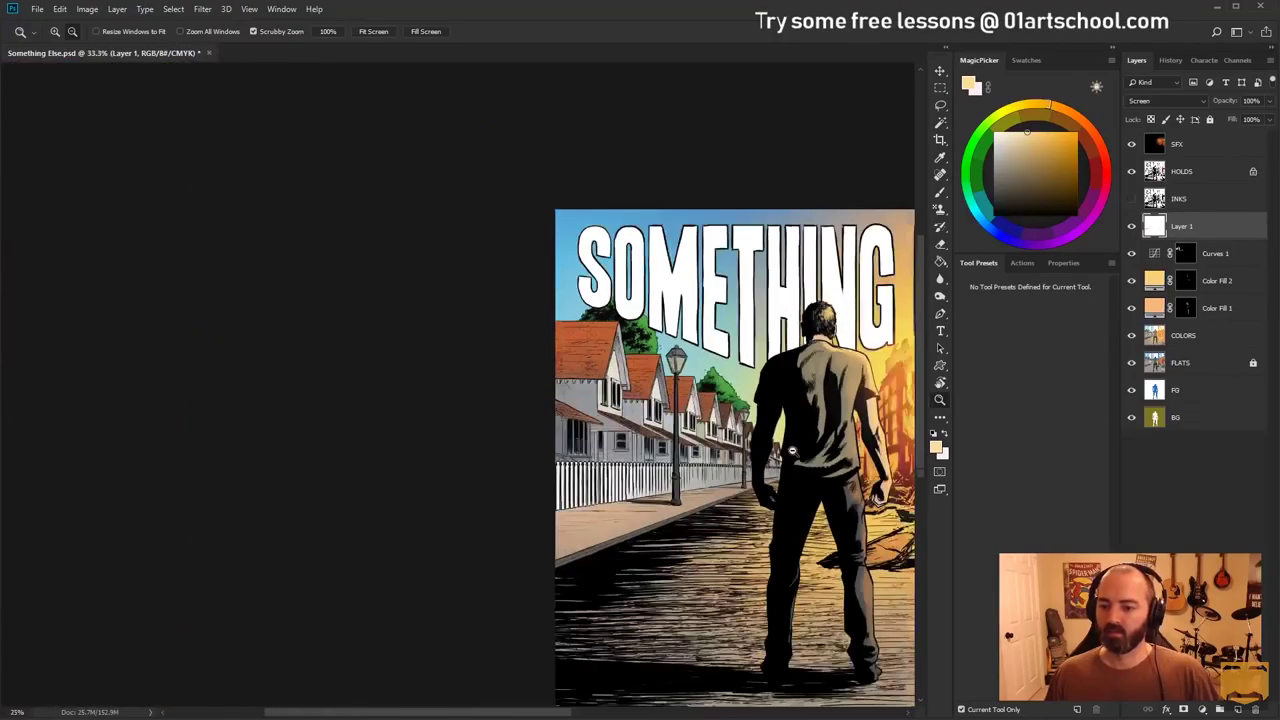
left_click(790, 445, "alt")
left_click_drag(740, 378, 414, 322)
key("ctrl+plus")
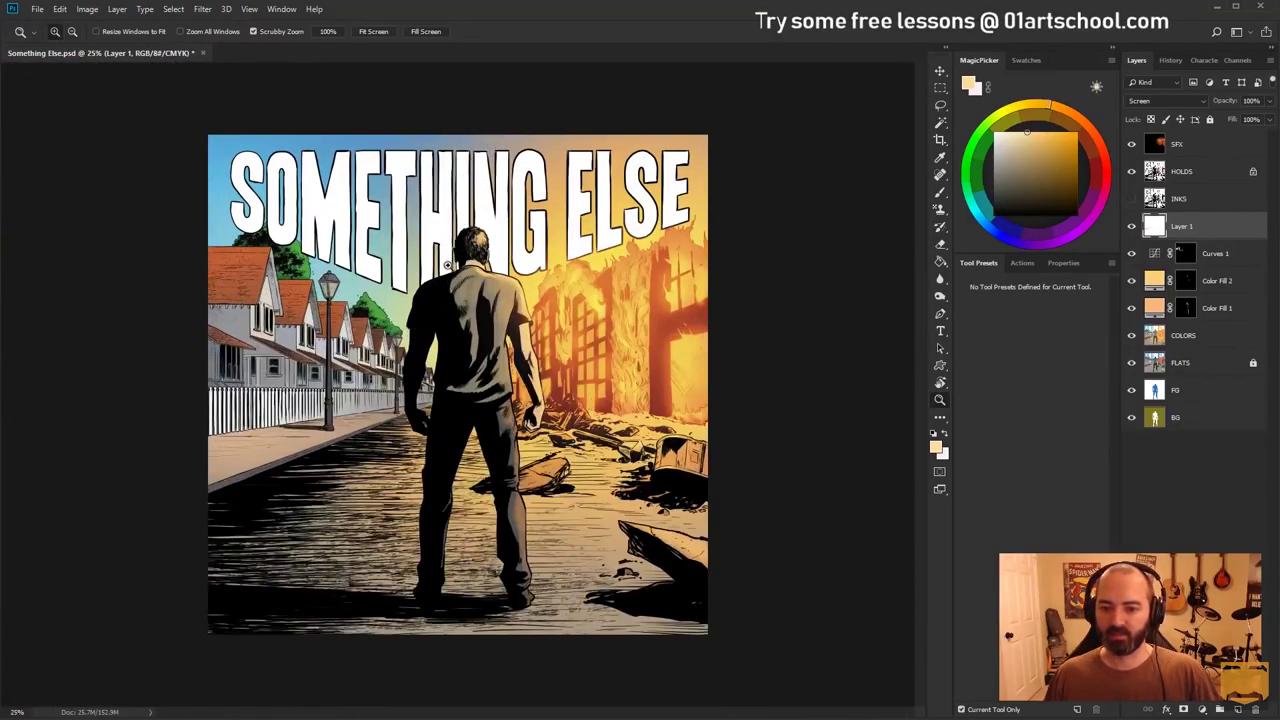
Select the nearest house's tall ground-floor window frame on the COLORS layer with the Magic Wand and lasso the fence pickets out
left_click(322, 393)
left_click_drag(368, 322, 607, 318)
left_click(396, 368)
left_click(396, 368)
key("w")
left_click(360, 288)
key("l")
left_click(286, 311)
left_click(1174, 340)
key("w")
left_click(396, 297)
key("l")
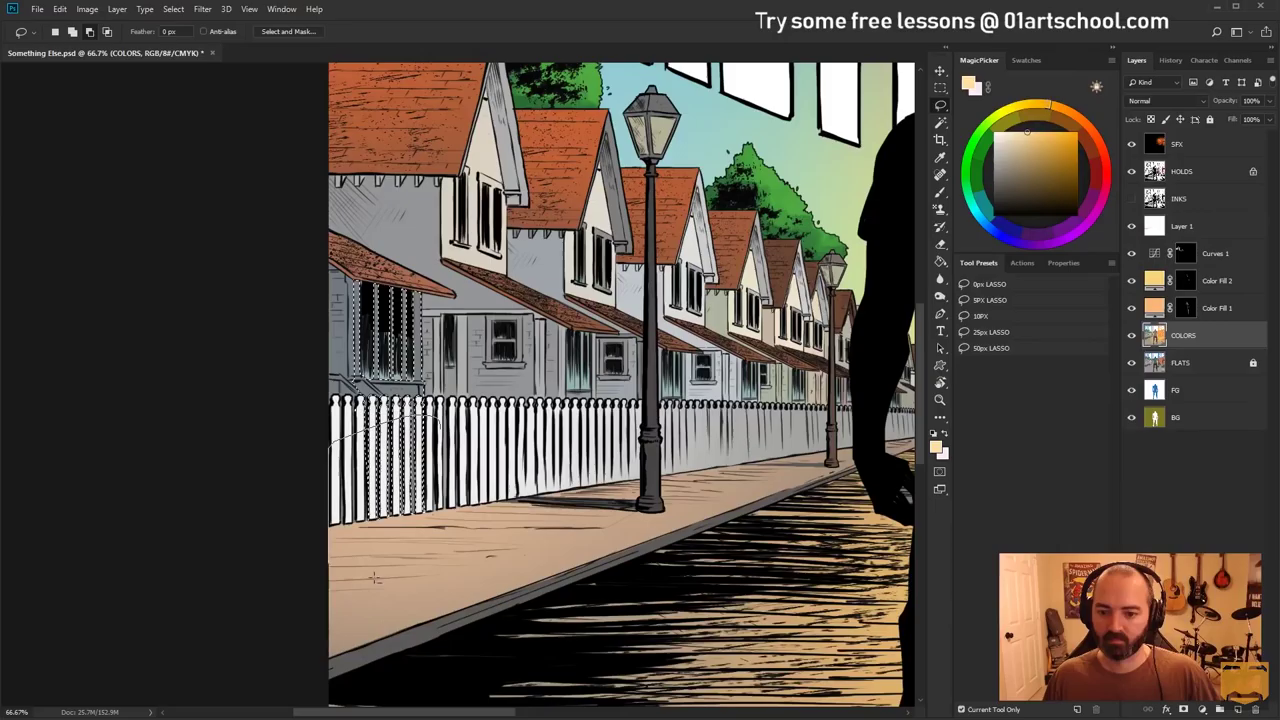
Brush the light yellow glow onto the nearest house's tall window frame on Layer 1 and clear the selection
key("b")
key("alt+bracketright")
key("alt+bracketright")
key("alt+bracketright")
key("alt+bracketright")
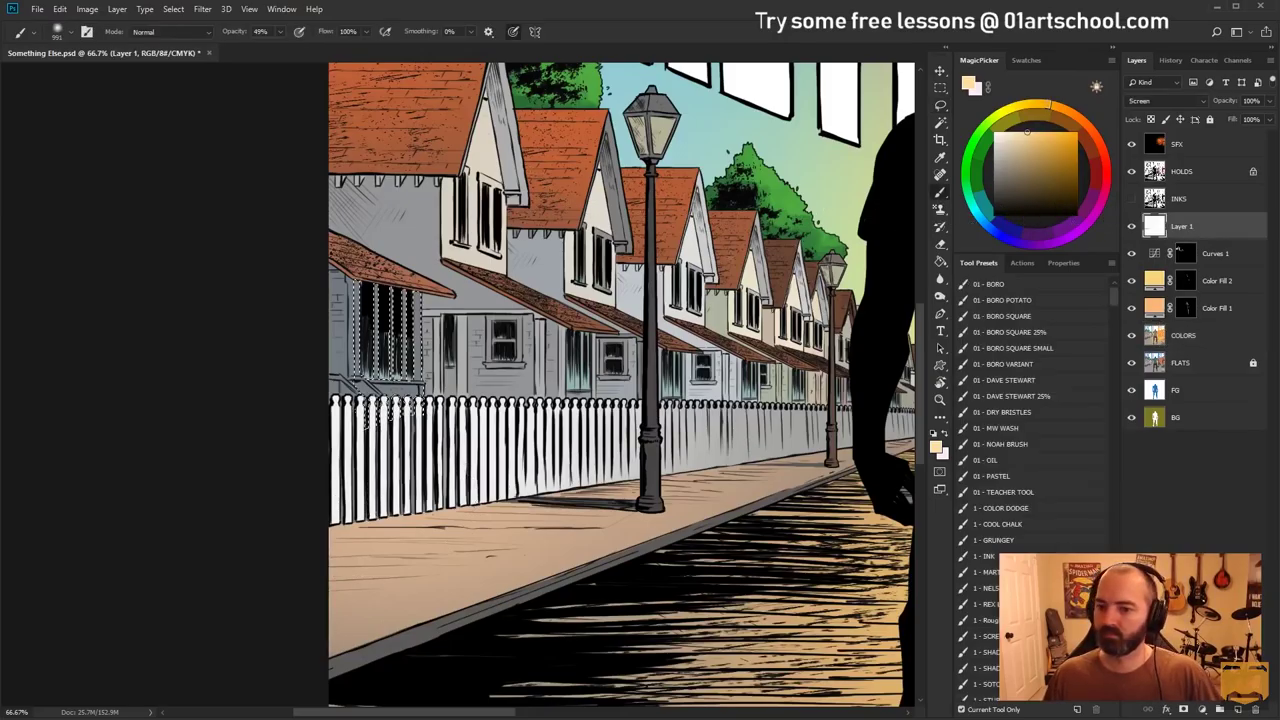
key("ctrl+d")
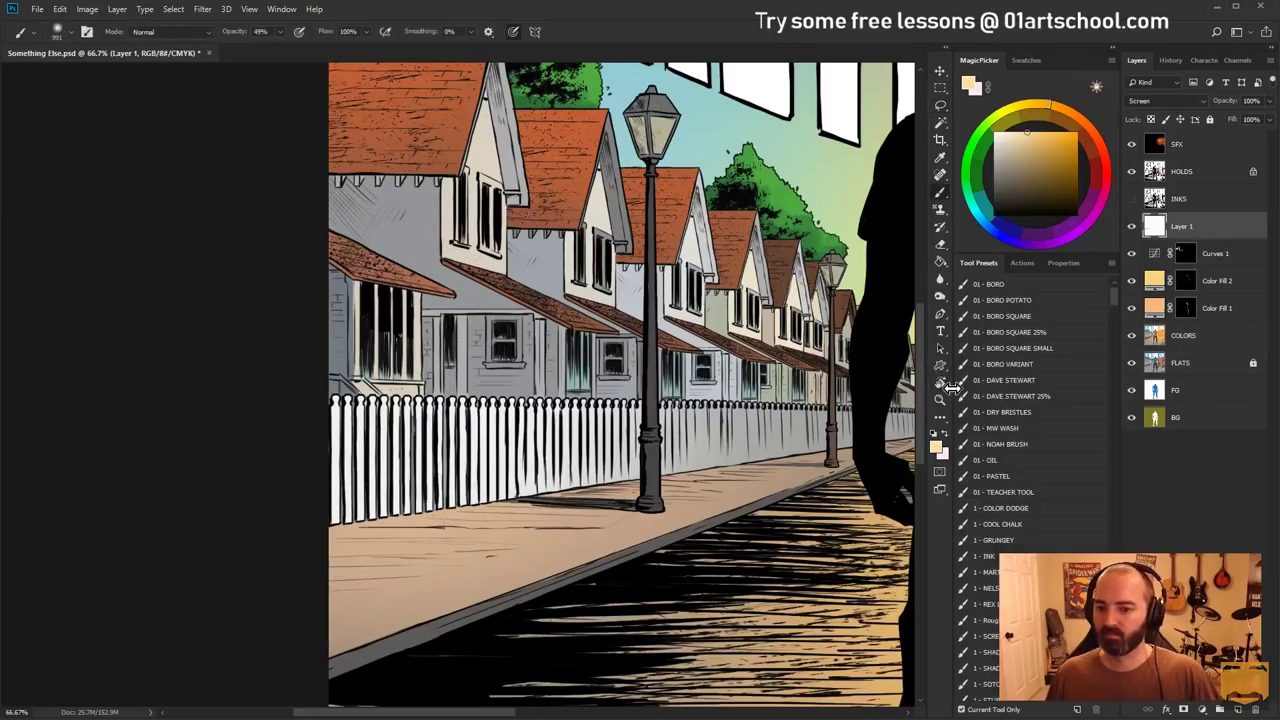
Lasso the three porch posts between the two sash windows before the near lamp post into one selection
left_click(940, 399)
left_click(530, 432, "alt")
left_click(551, 421, "alt")
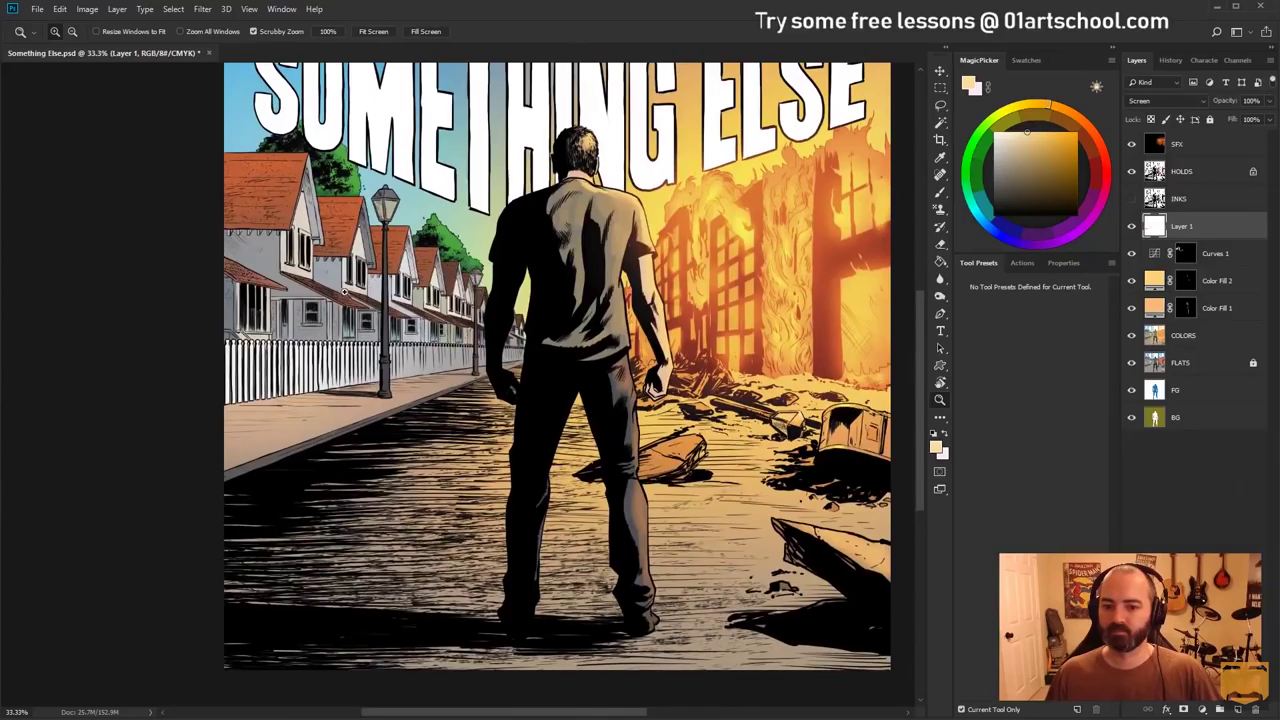
left_click(320, 300)
left_click(308, 338)
left_click(290, 347)
left_click(381, 262)
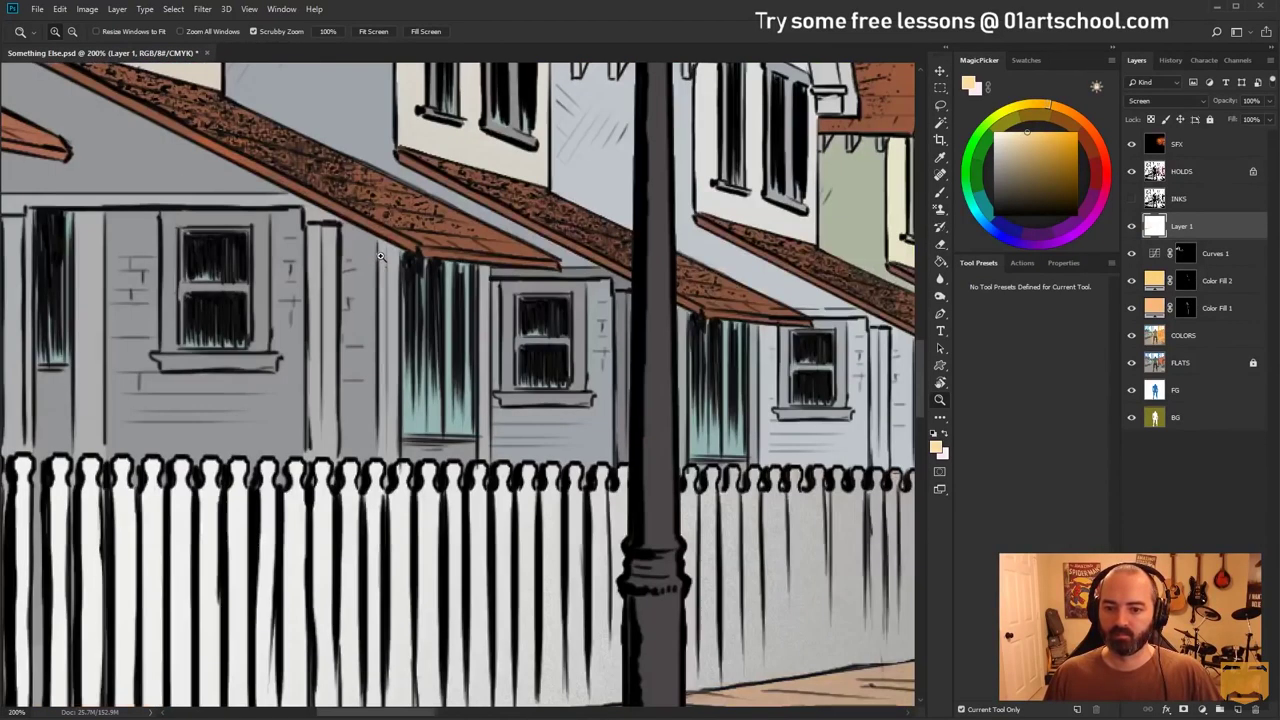
key("l")
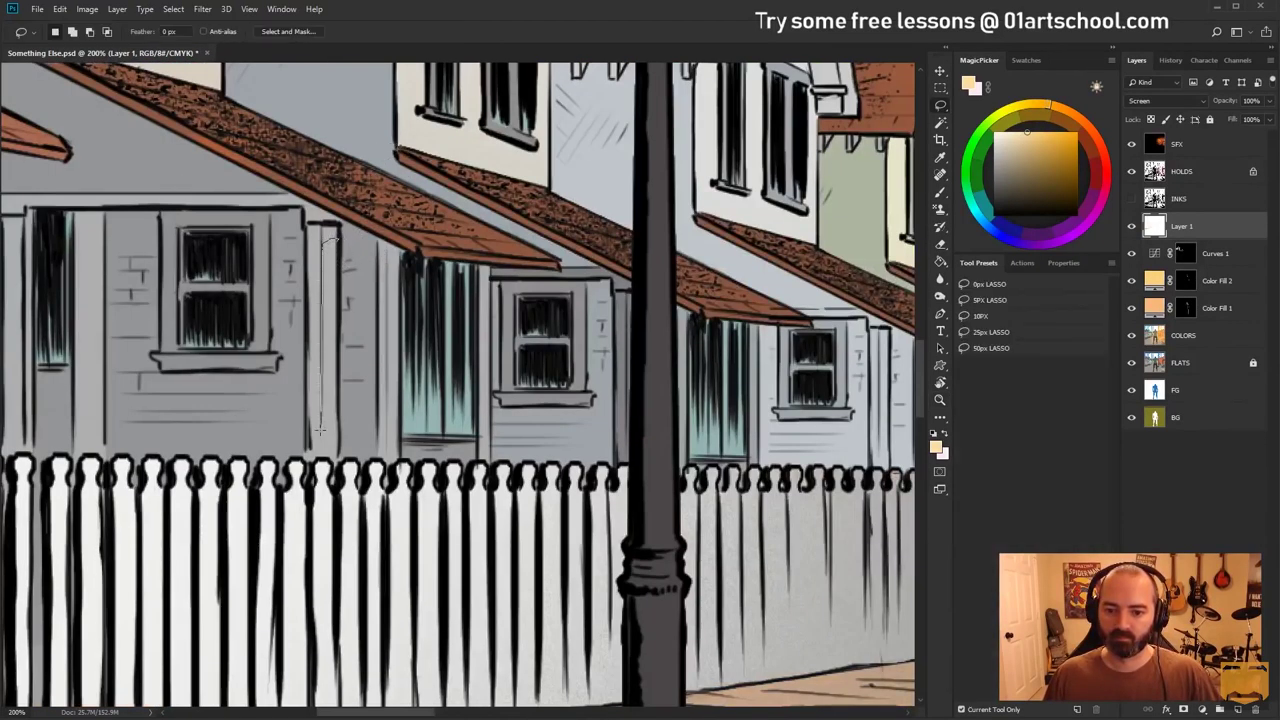
left_click_drag(338, 250, 334, 238)
left_click_drag(394, 418, 385, 465)
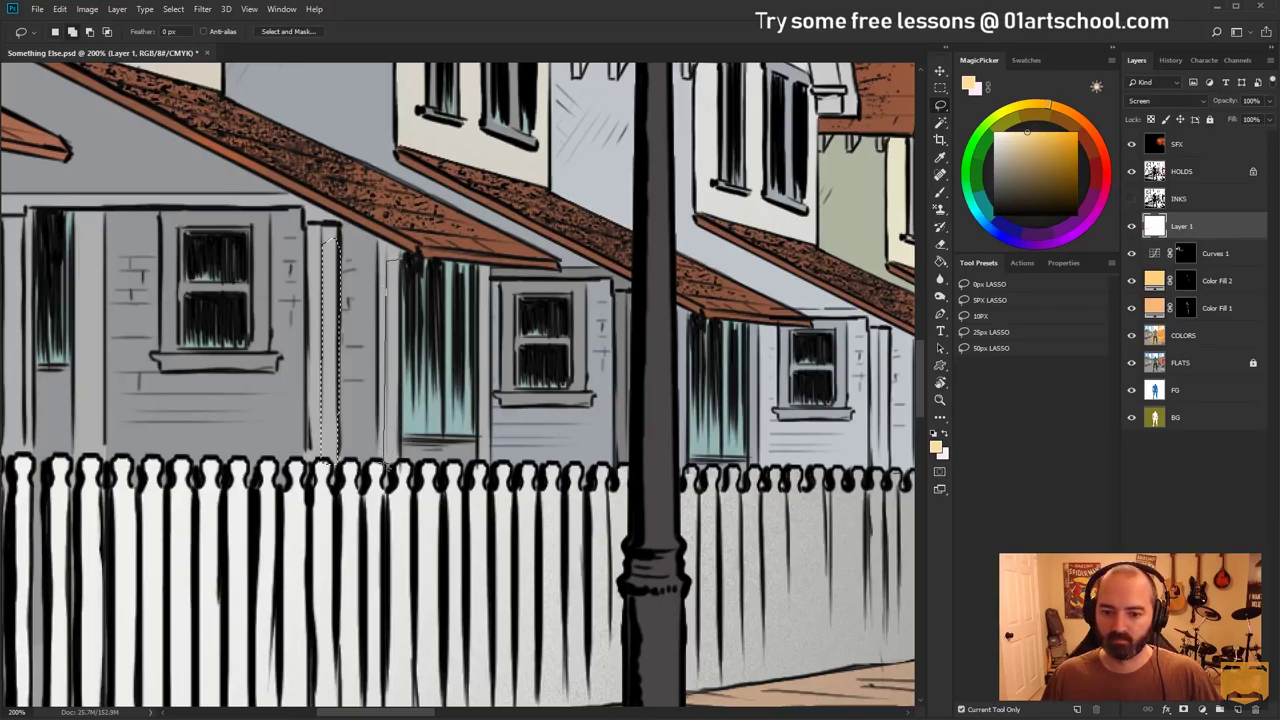
left_click_drag(402, 323, 388, 258)
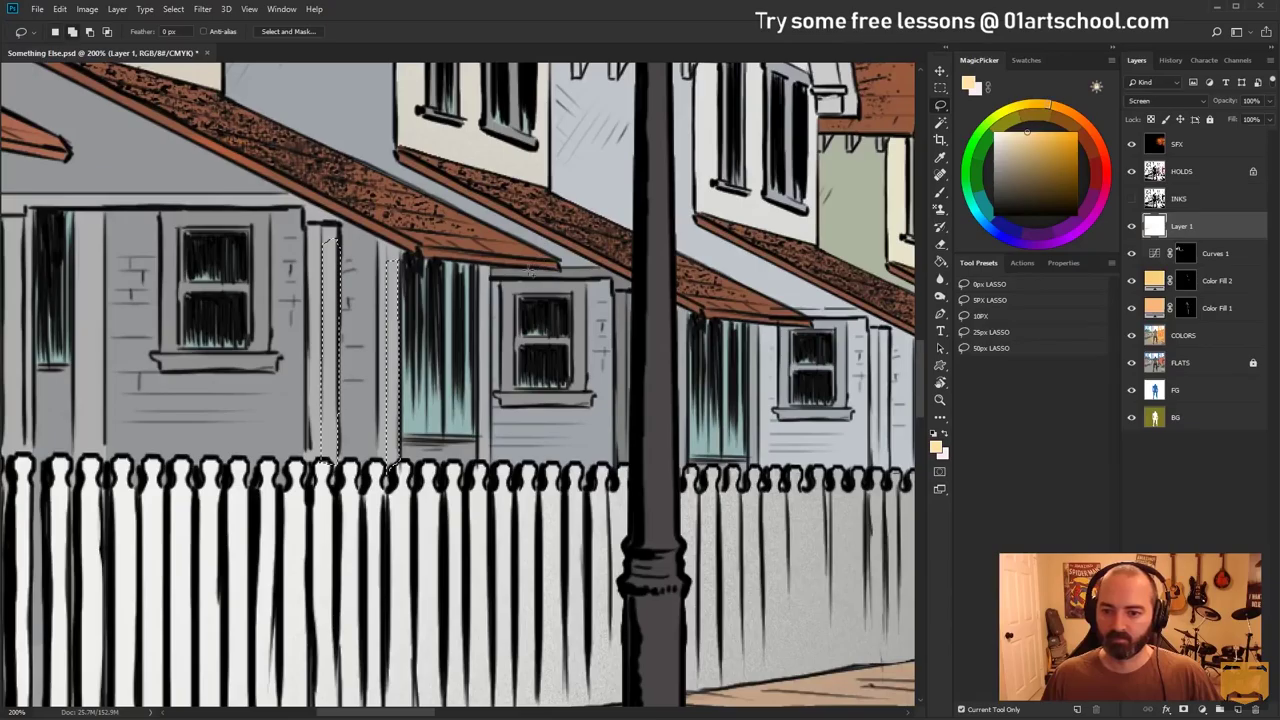
left_click_drag(481, 272, 482, 465)
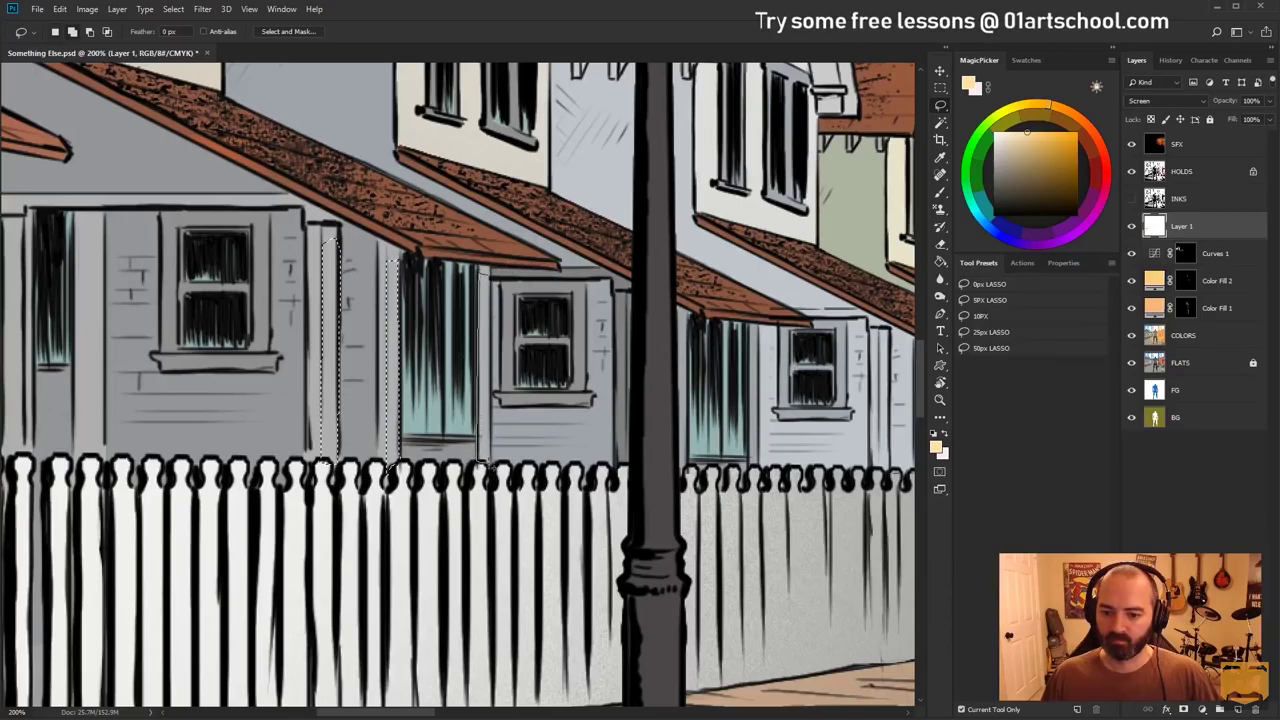
left_click_drag(493, 284, 483, 272)
Brush the light yellow glow over the three selected porch posts and clear the selection
key("b")
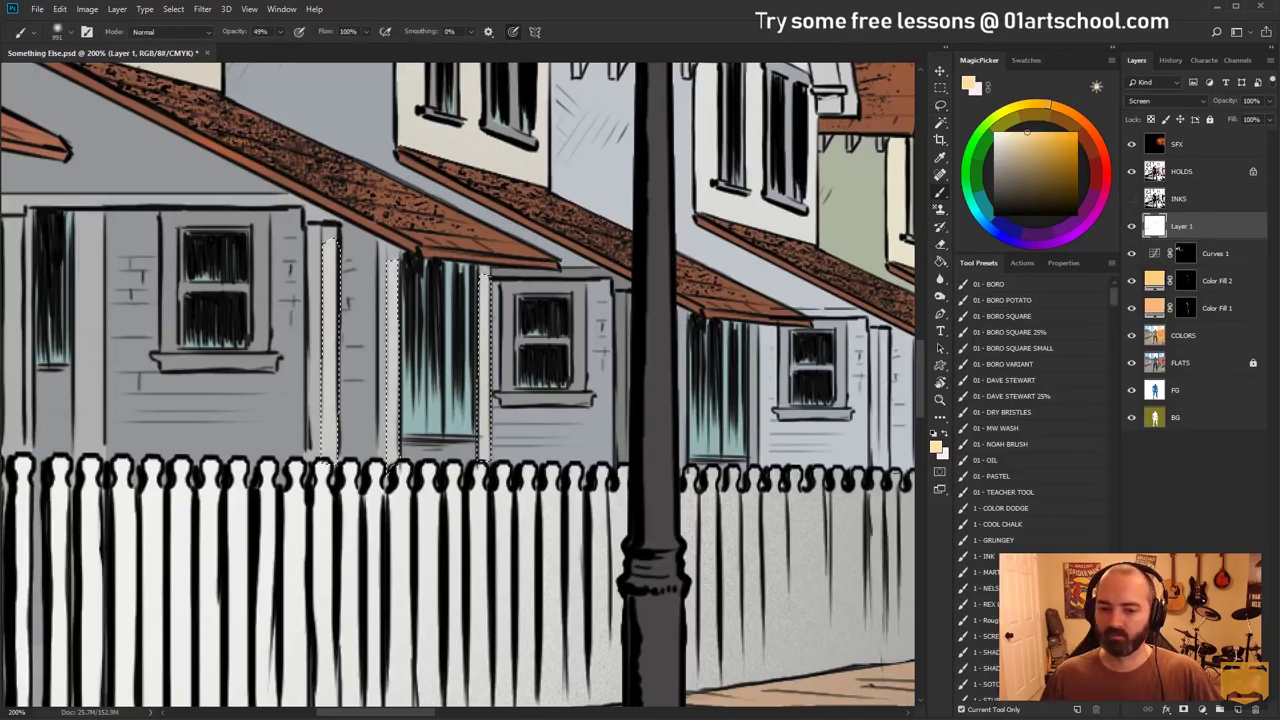
left_click_drag(400, 390, 480, 350)
key("ctrl+d")
key("l")
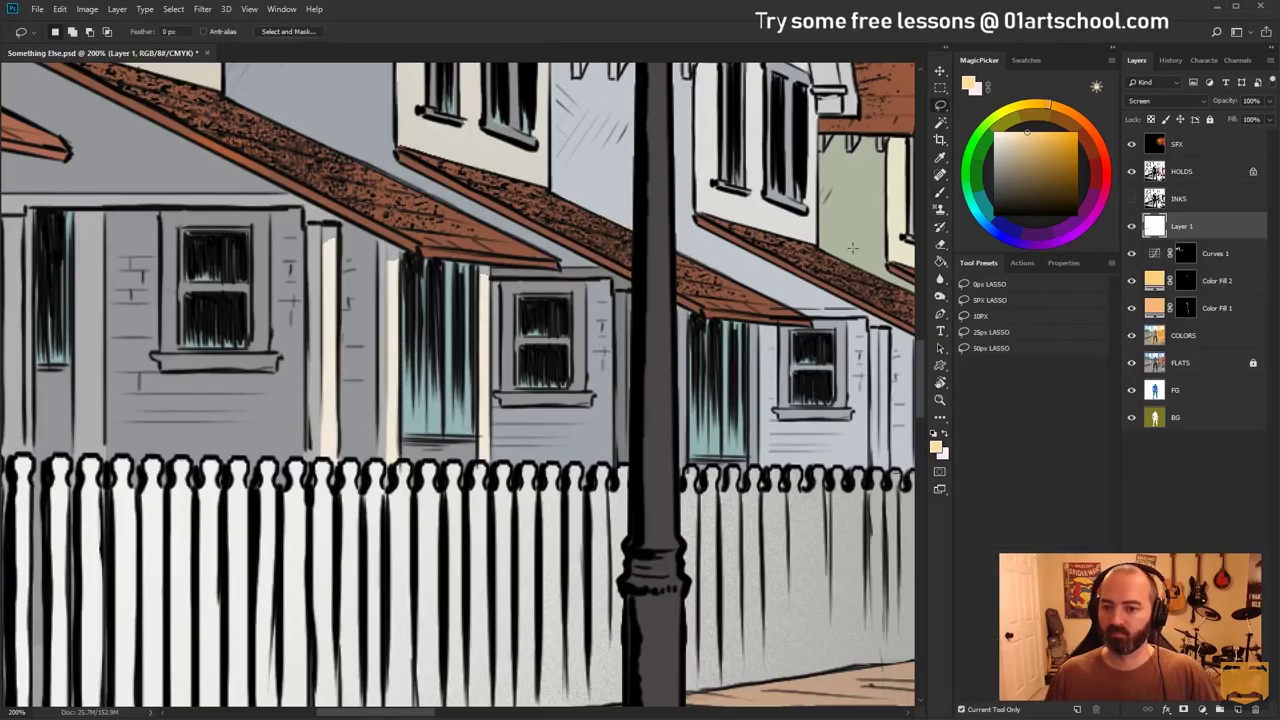
Lasso the two porch posts between the pale blue house's sash window and the next teal window beyond the near lamp post
left_click(939, 398)
left_click(702, 432, "alt")
left_click(702, 432, "alt")
left_click(702, 432, "alt")
left_click_drag(708, 430, 404, 354)
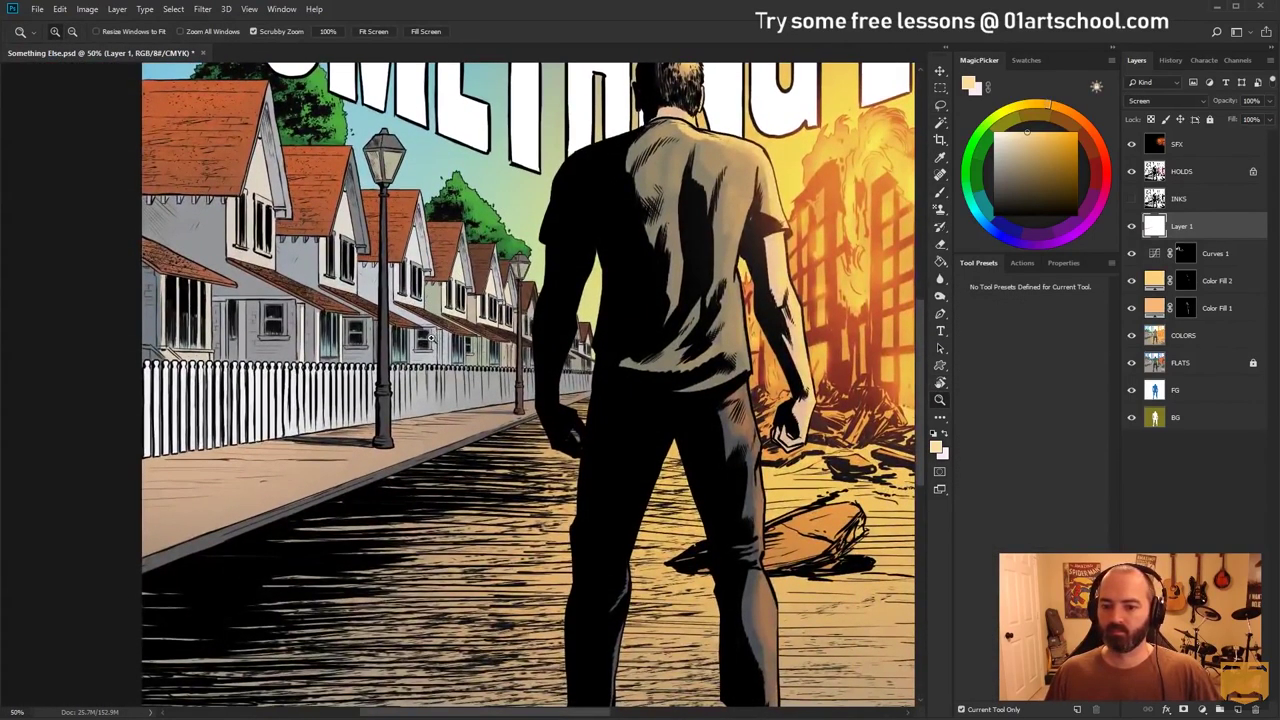
left_click(432, 336, "alt")
left_click(340, 337)
left_click(425, 338)
left_click(425, 338)
left_click_drag(470, 326, 370, 280)
left_click(370, 280)
left_click(372, 280)
key("l")
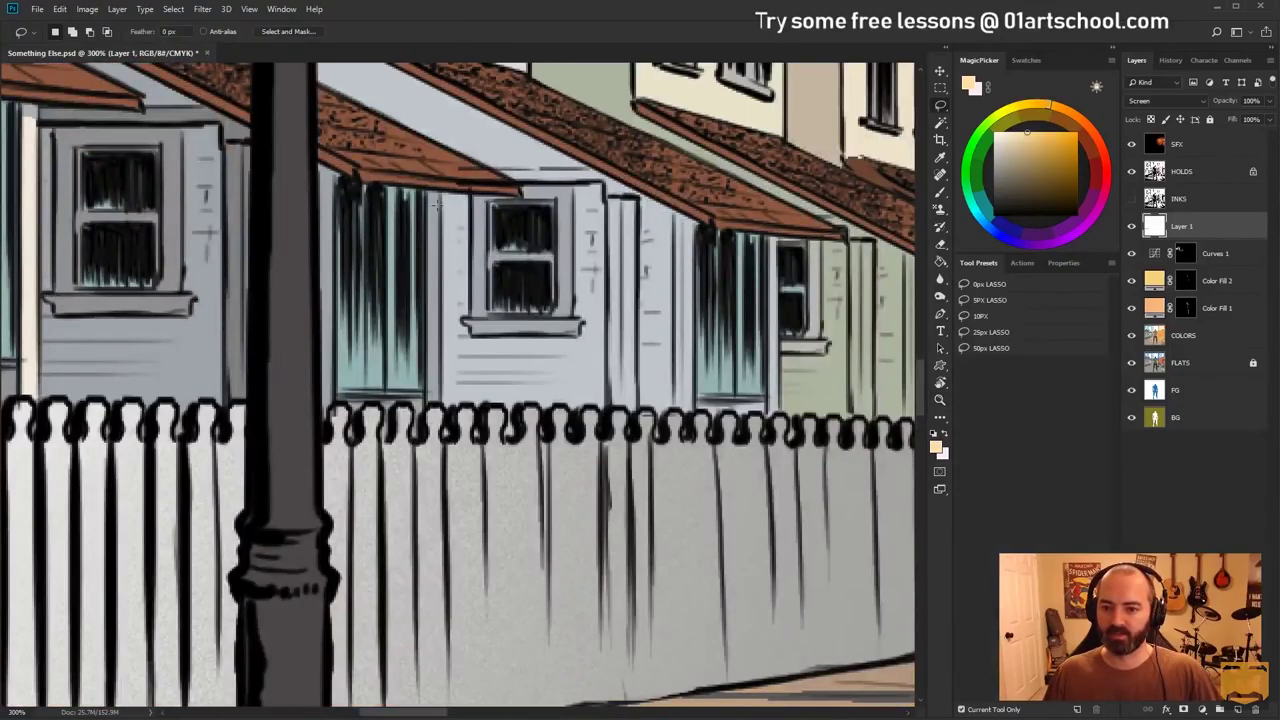
mouse_move(426, 207)
left_mouse_down()
mouse_move(425, 404)
mouse_move(436, 404)
mouse_move(438, 208)
left_mouse_up()
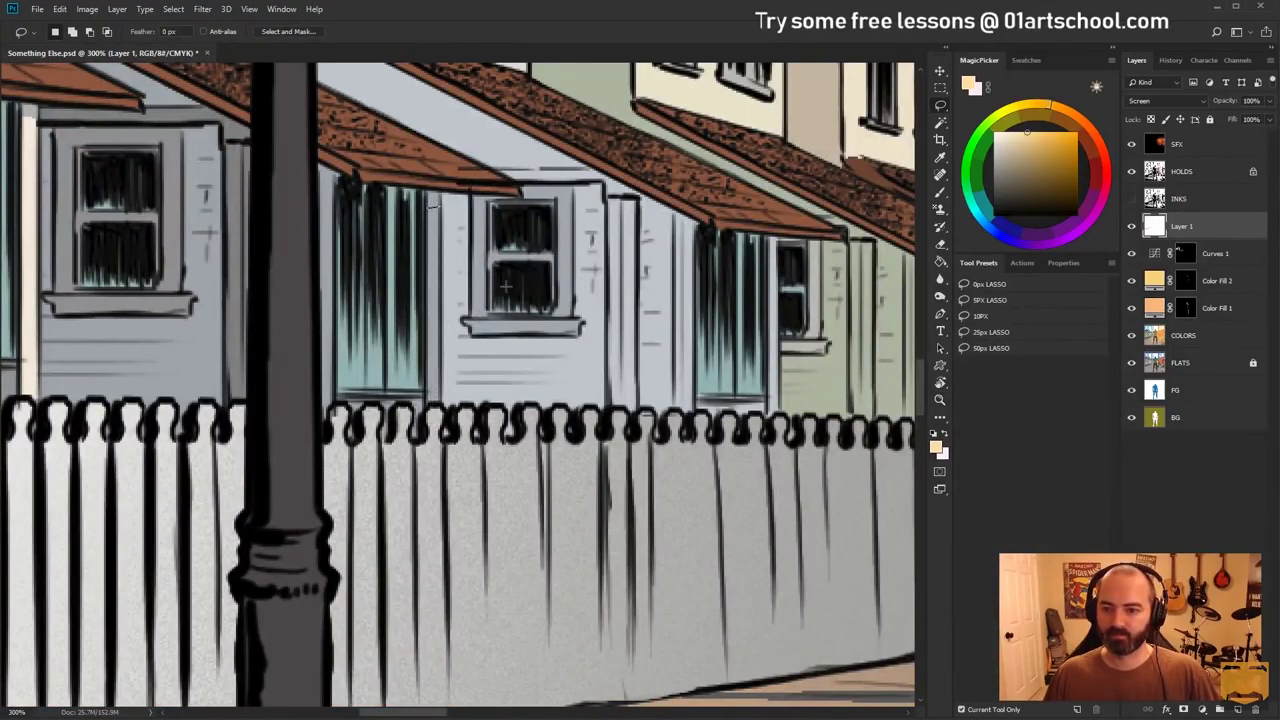
left_click_drag(703, 282, 519, 239)
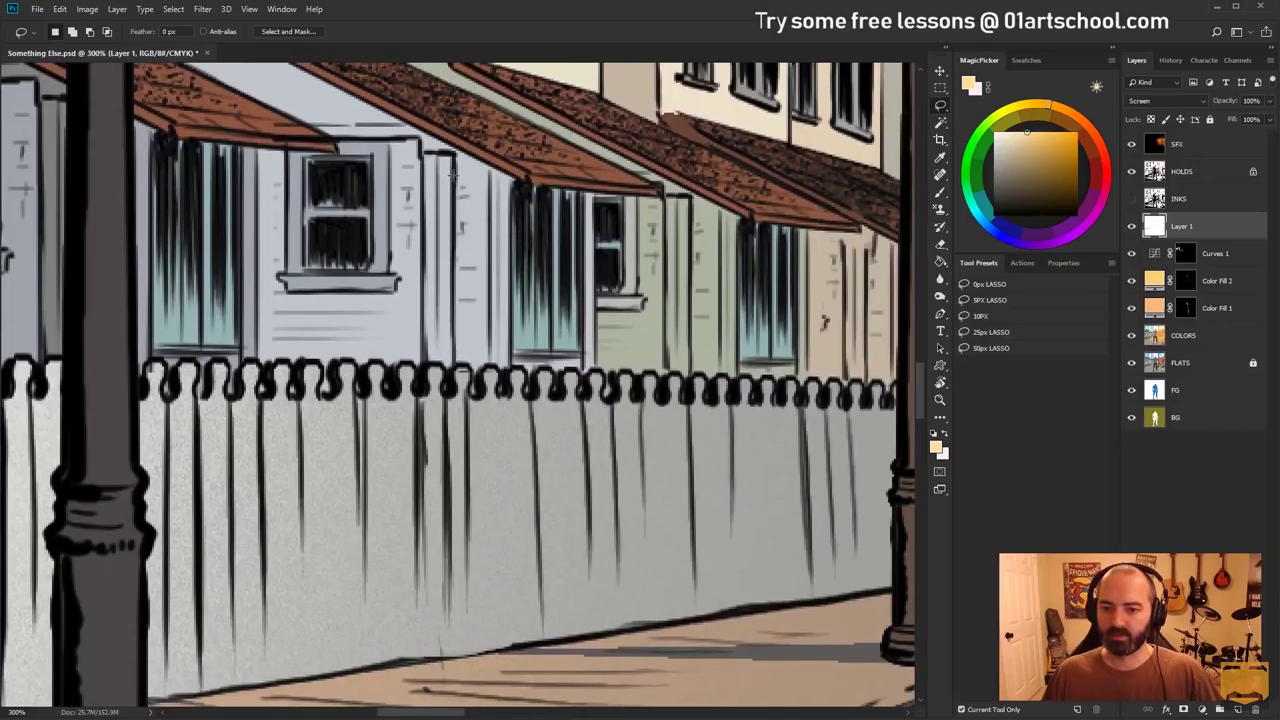
key("alt+BackSpace")
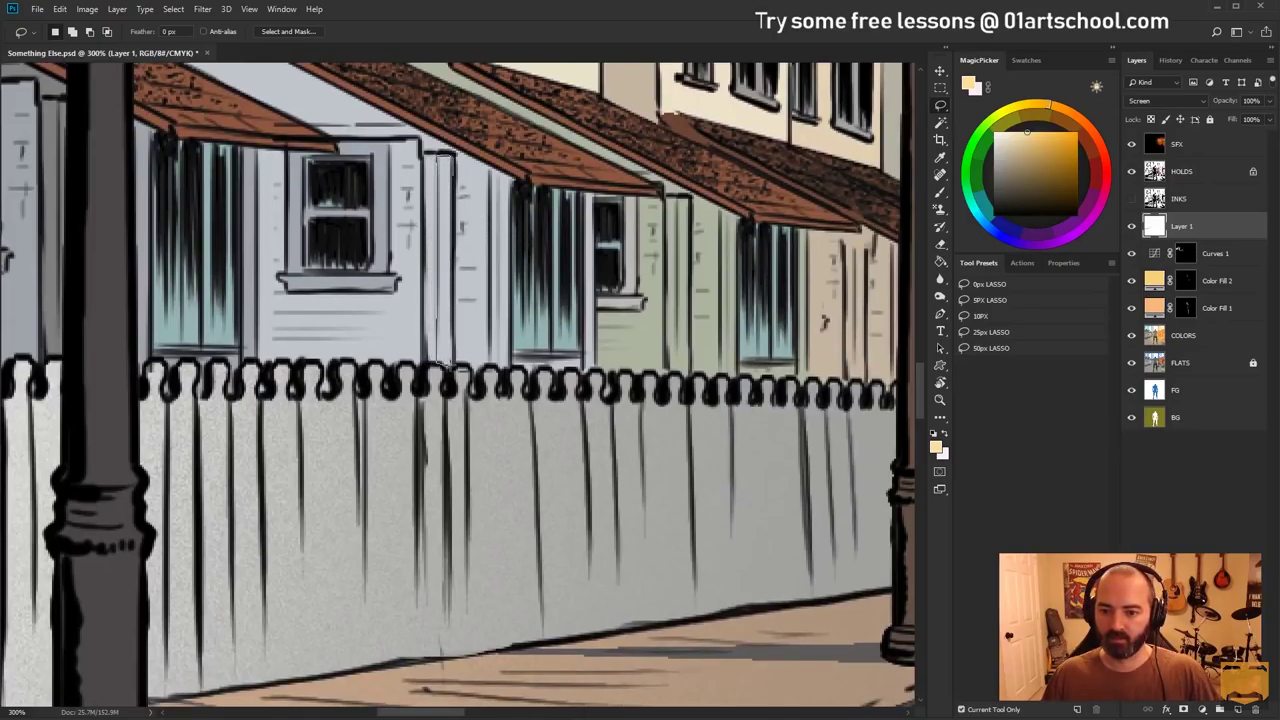
mouse_move(448, 365)
left_mouse_down()
mouse_move(456, 190)
mouse_move(448, 155)
mouse_move(437, 160)
left_mouse_up()
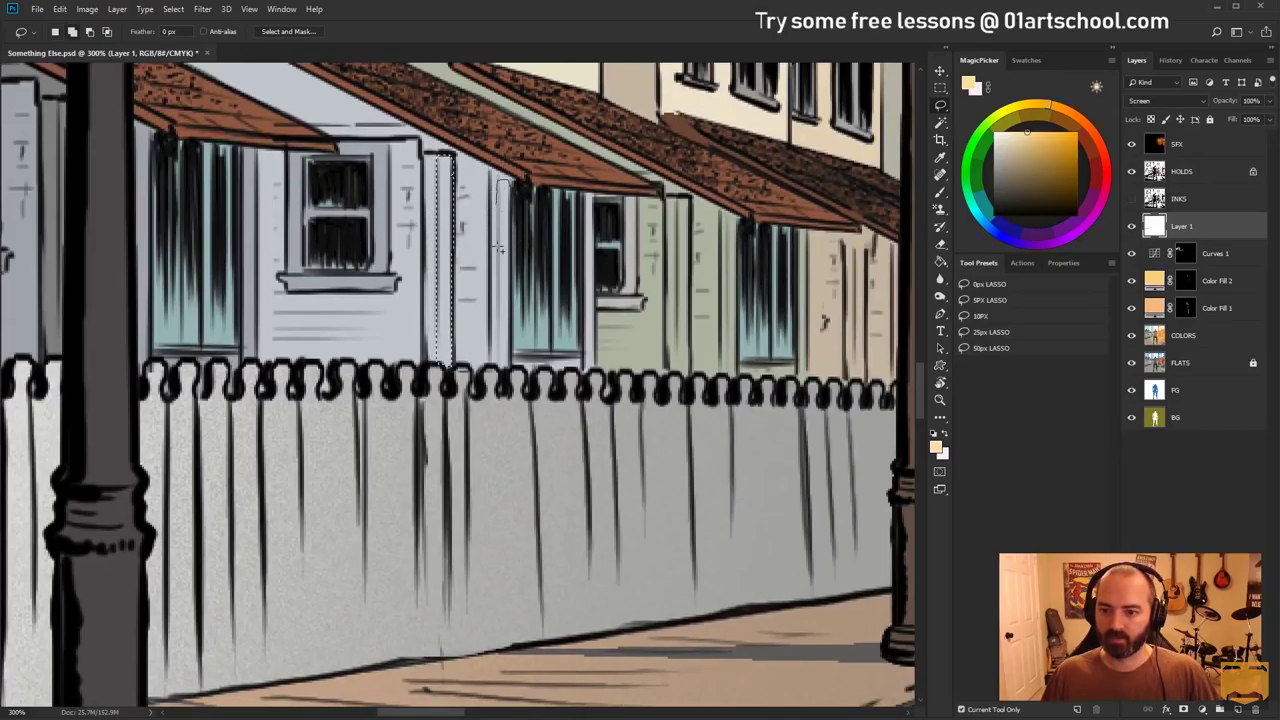
left_click_drag(515, 190, 514, 155)
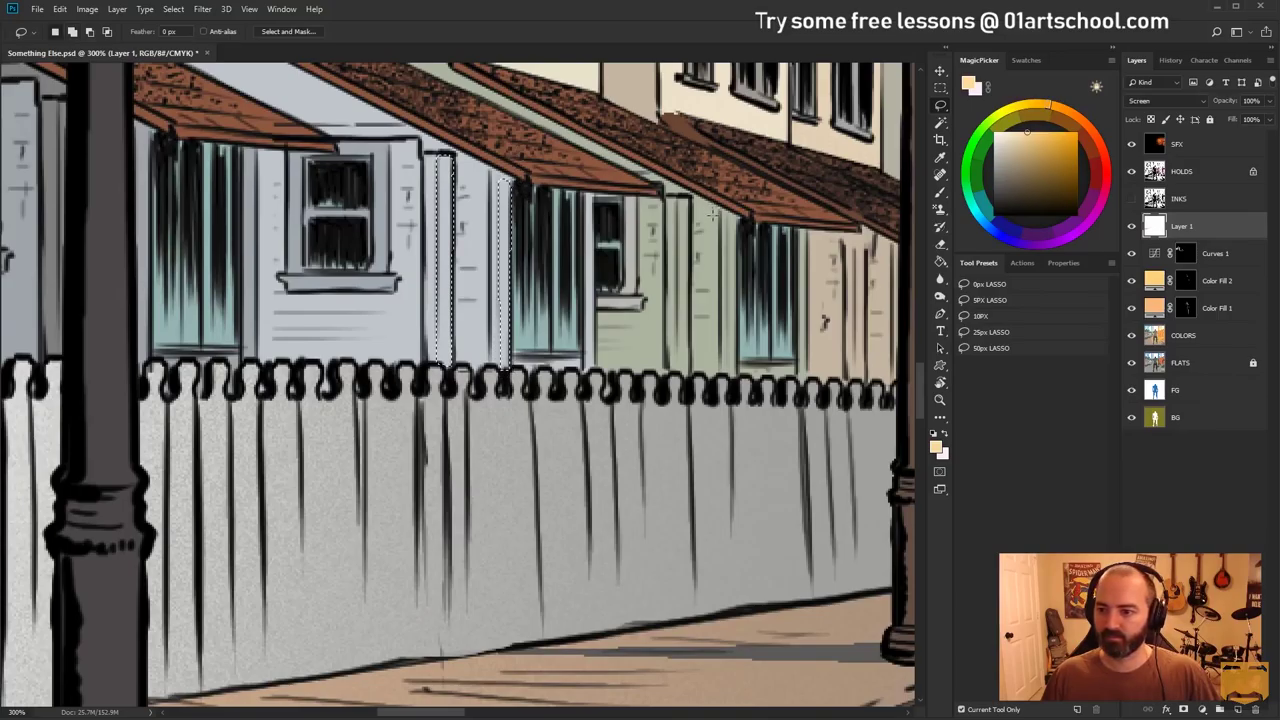
Add one porch post of the green house and one of the tan house to the lasso selection
mouse_move(678, 368)
left_mouse_down()
mouse_move(688, 377)
mouse_move(691, 204)
mouse_move(679, 200)
left_mouse_up()
left_click_drag(823, 227, 440, 202)
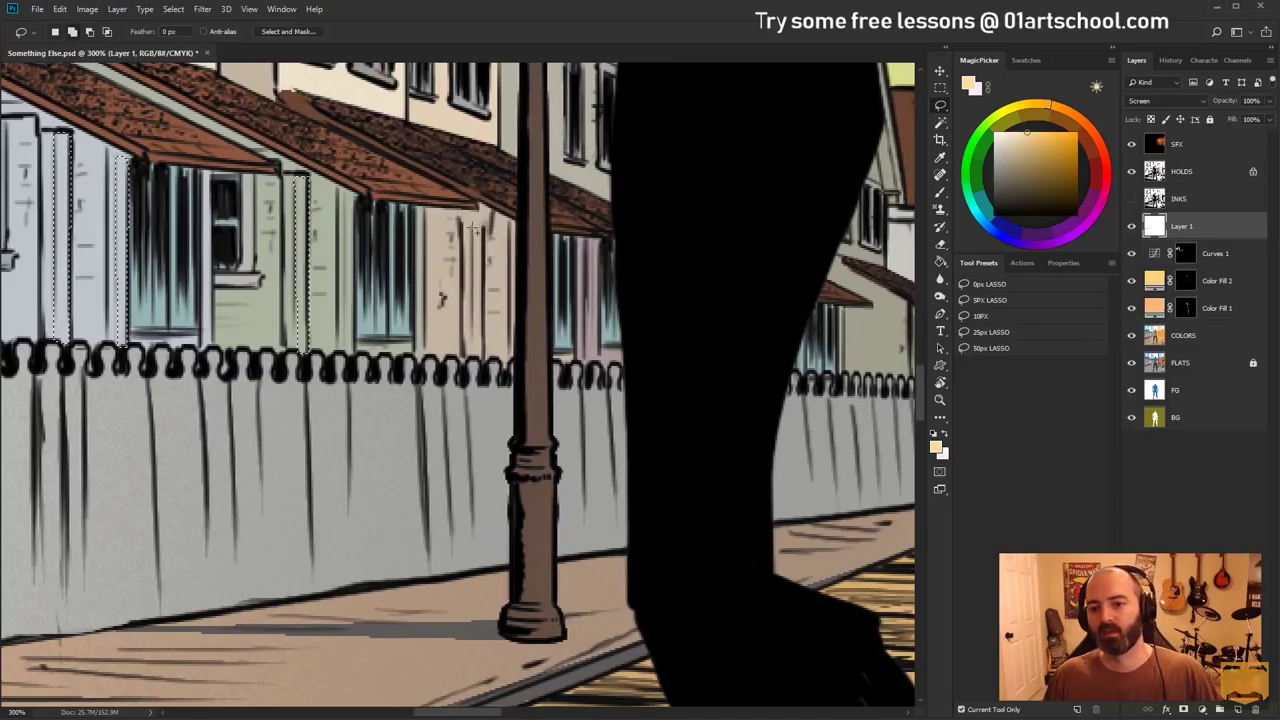
mouse_move(470, 332)
left_mouse_down()
mouse_move(472, 366)
mouse_move(486, 220)
mouse_move(472, 222)
left_mouse_up()
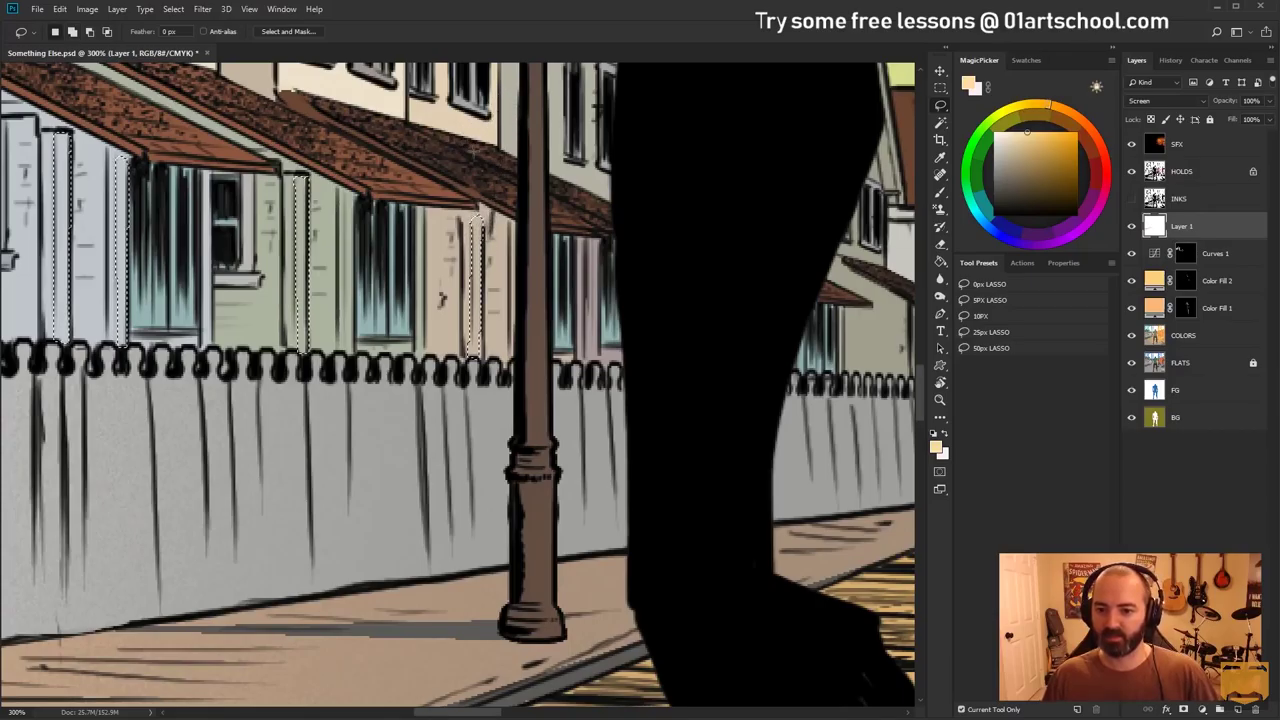
Brush the light yellow glow over the selected porch posts on Layer 1 and clear the selection
left_click(941, 401)
left_click(495, 441, "alt")
key("b")
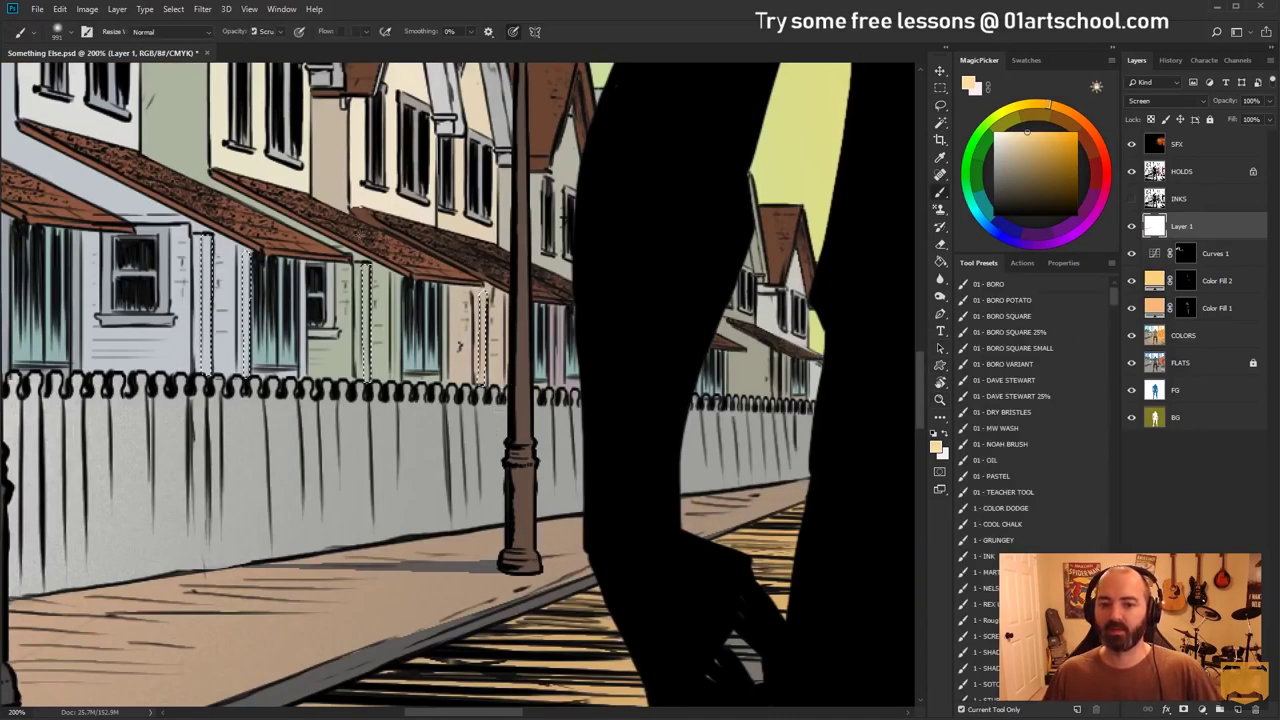
mouse_move(304, 267)
left_mouse_down()
mouse_move(346, 284)
mouse_move(232, 309)
mouse_move(110, 312)
left_mouse_up()
left_click_drag(331, 340, 305, 340)
left_click_drag(180, 310, 430, 340)
key("ctrl+d")
key("l")
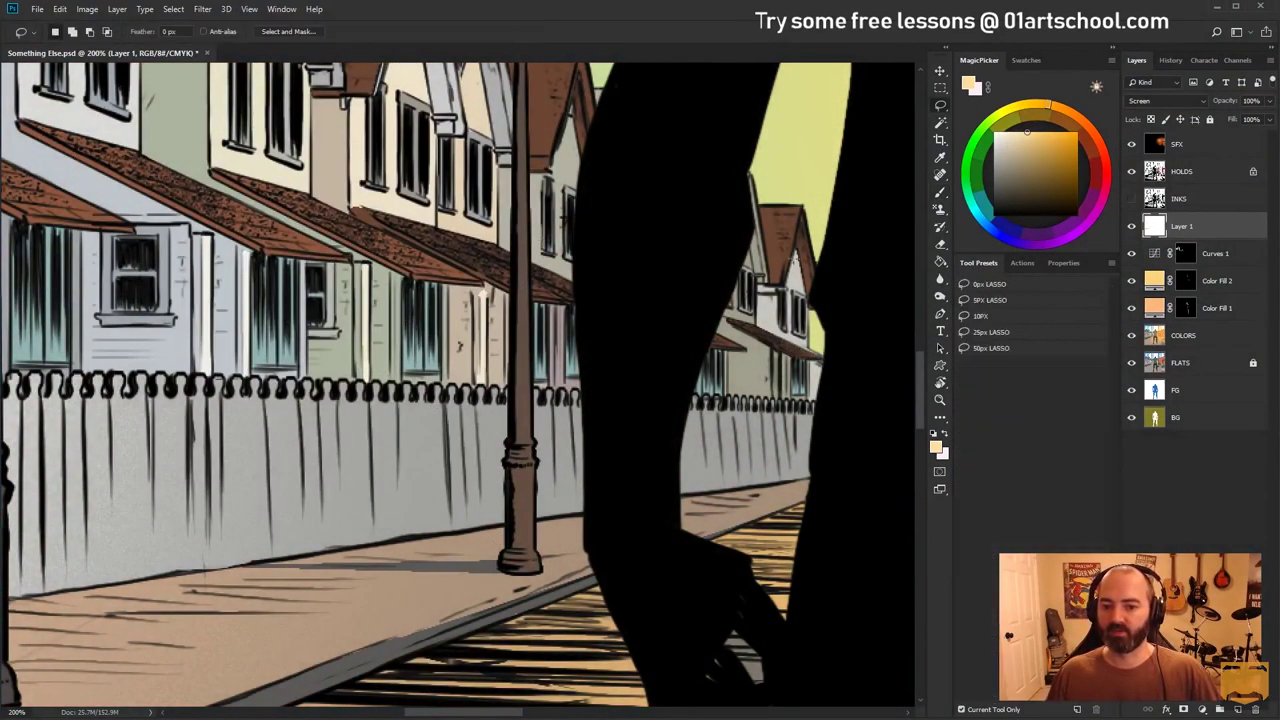
Check the lit porch posts against the whole cover, then inspect the near lamp post's head
left_click(939, 402)
left_click(592, 372, "alt")
left_click(592, 372, "alt")
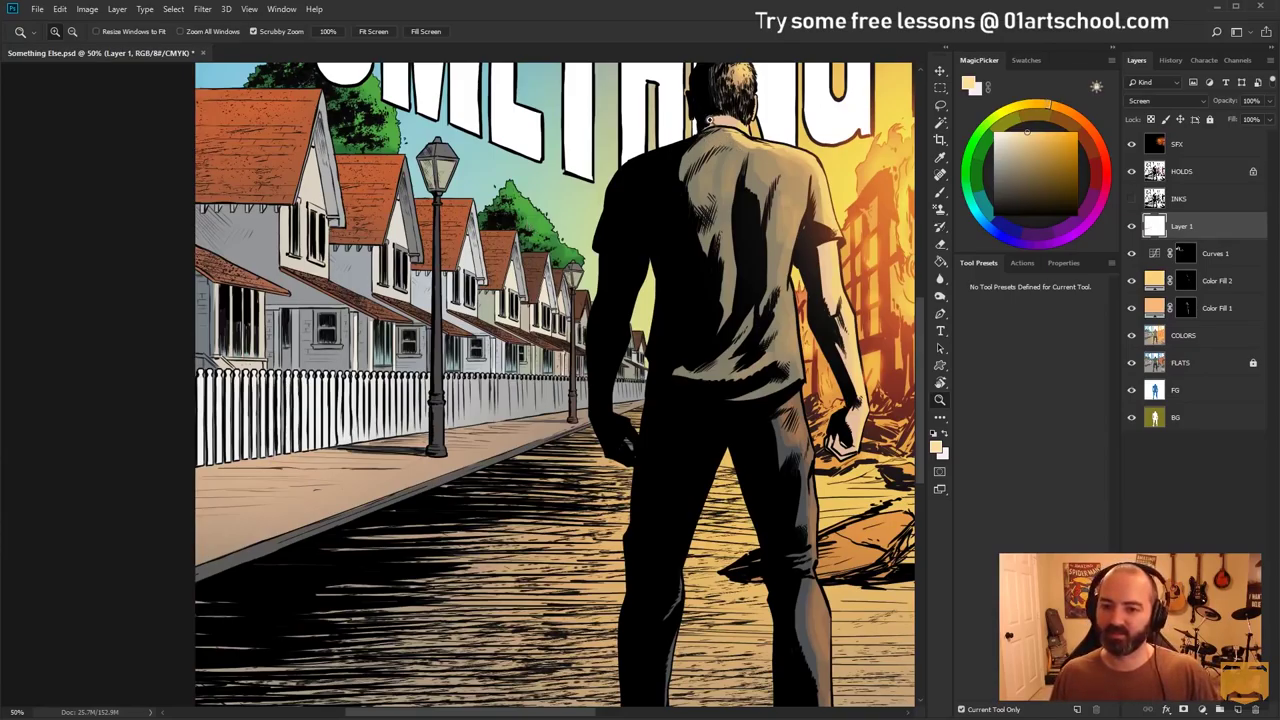
left_click(697, 383, "alt")
left_click_drag(698, 383, 467, 397)
left_click(470, 293, "alt")
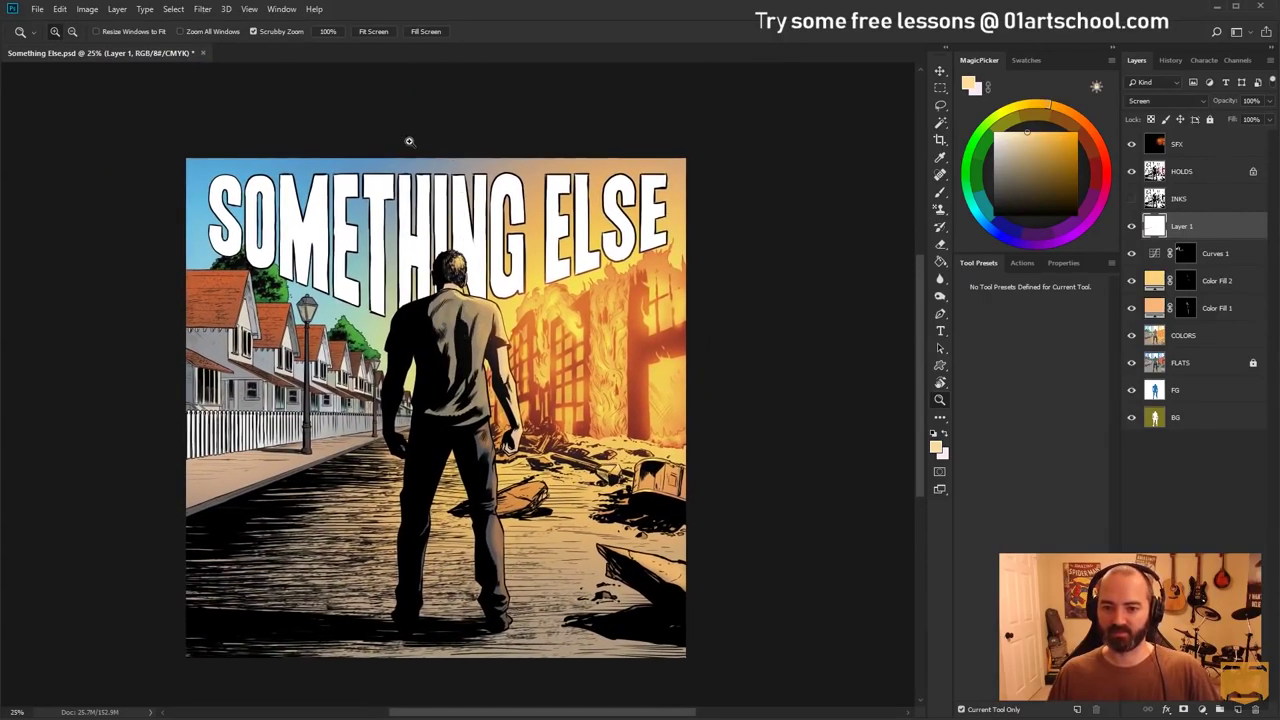
left_click(309, 389)
left_click_drag(308, 282, 353, 343)
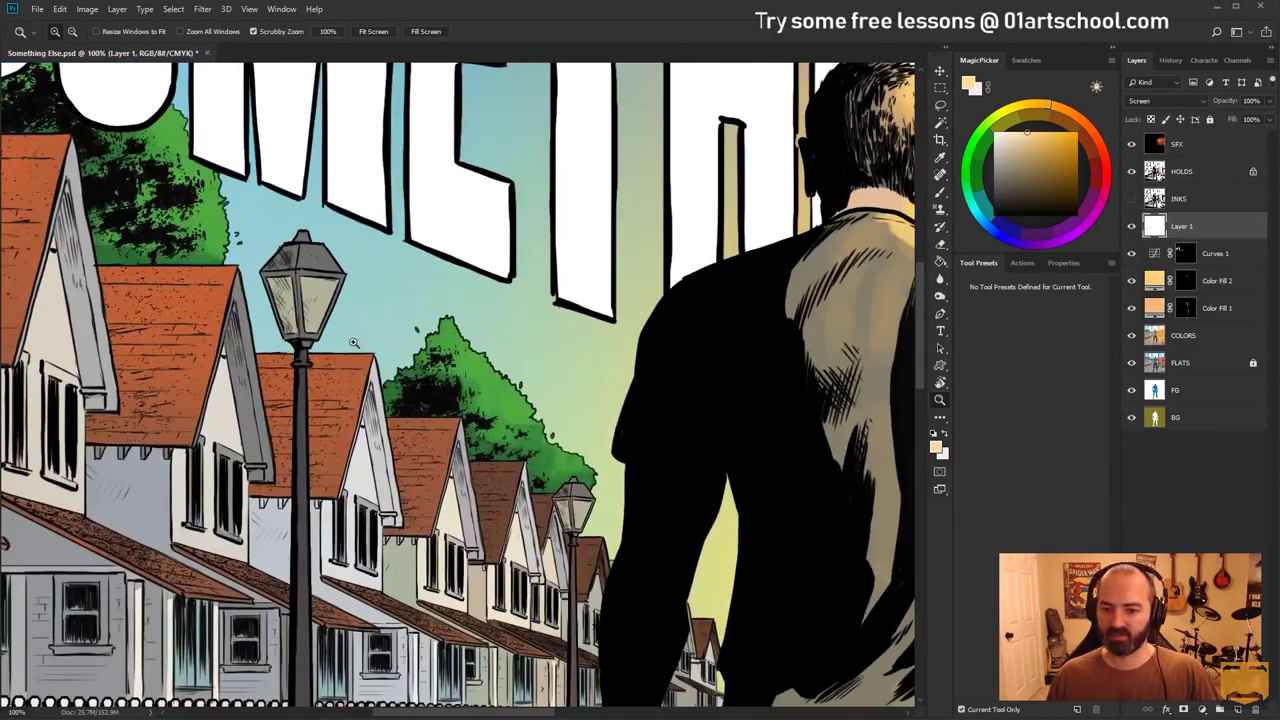
left_click(1183, 335)
key("w")
left_click(332, 240)
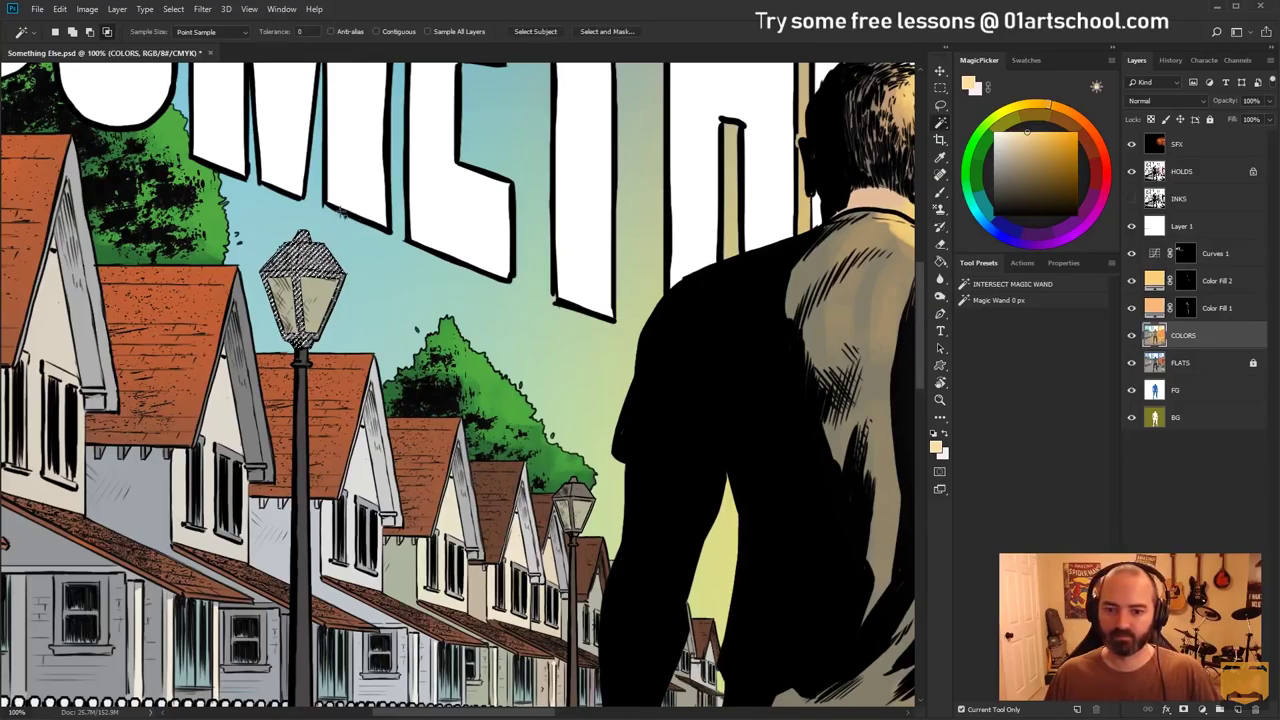
key("ctrl+d")
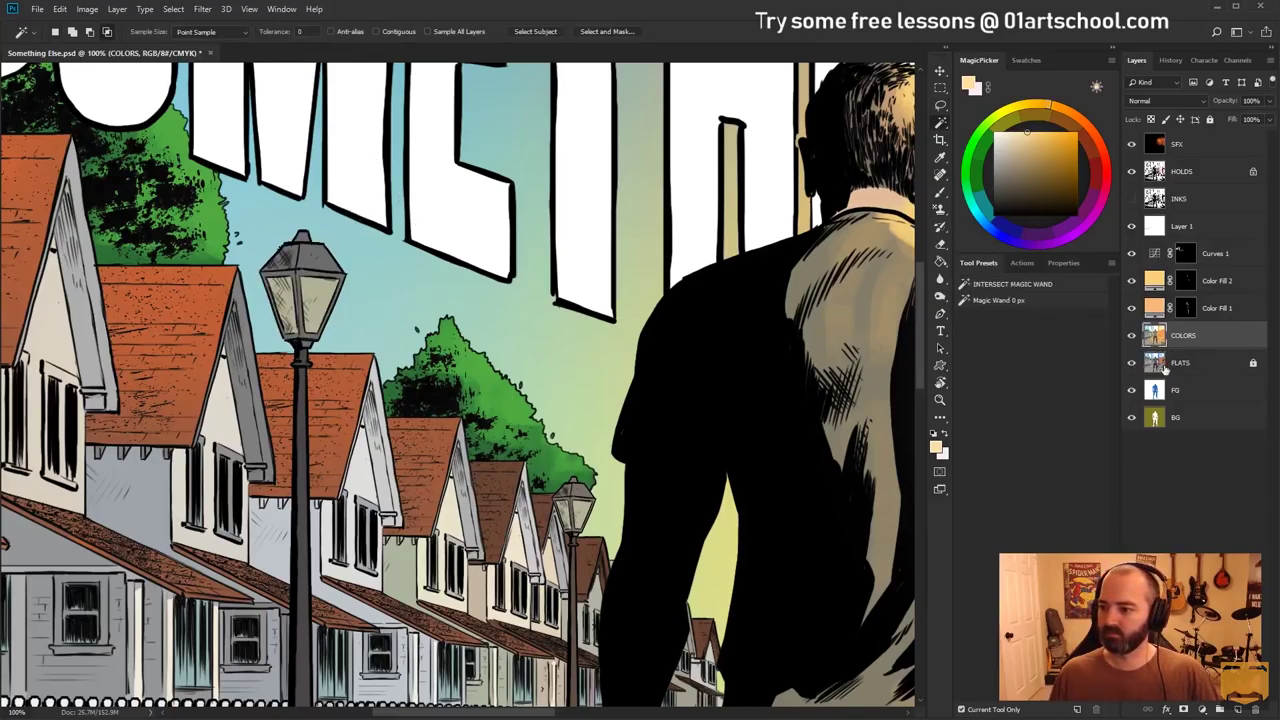
Select the near lamp head by its flat colour on the FLATS layer and lasso its left half out of the selection
left_click(1156, 363)
left_click(316, 246)
key("z")
left_click(306, 283)
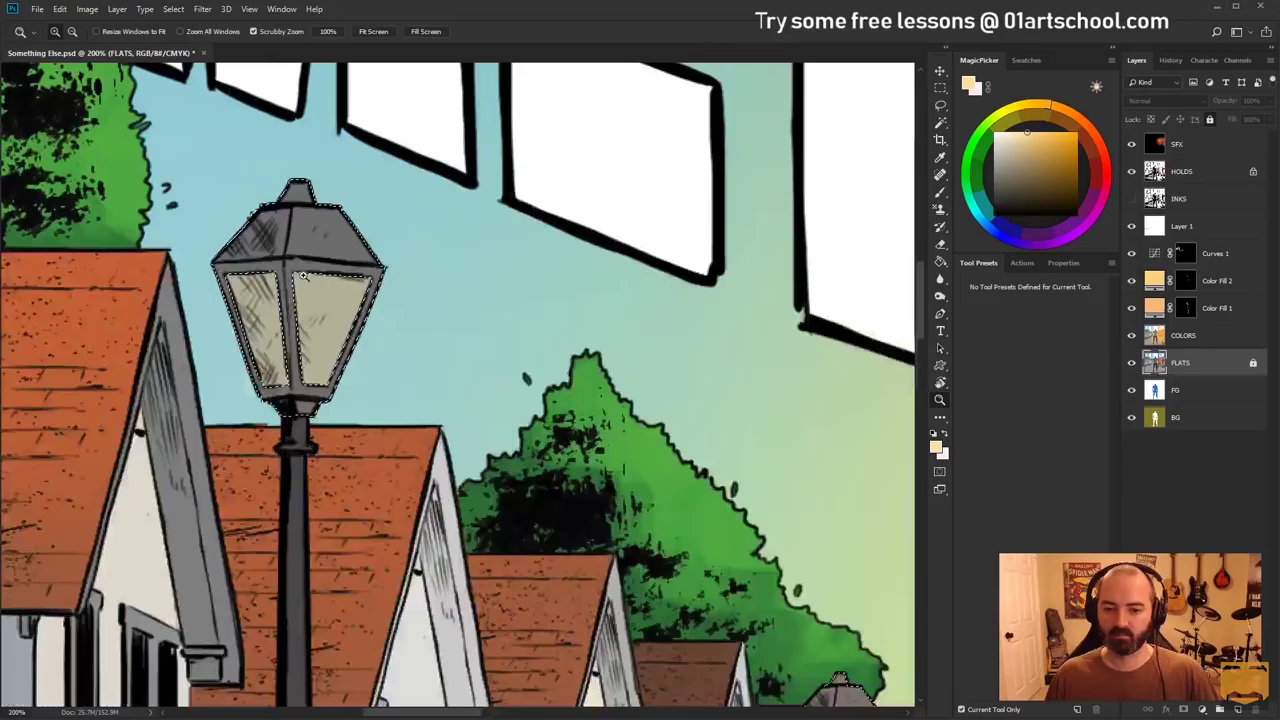
key("l")
mouse_move(284, 170)
left_mouse_down()
mouse_move(312, 178)
mouse_move(286, 259)
mouse_move(298, 396)
left_mouse_up()
mouse_move(286, 300)
left_mouse_down()
mouse_move(195, 285)
mouse_move(292, 185)
left_mouse_up()
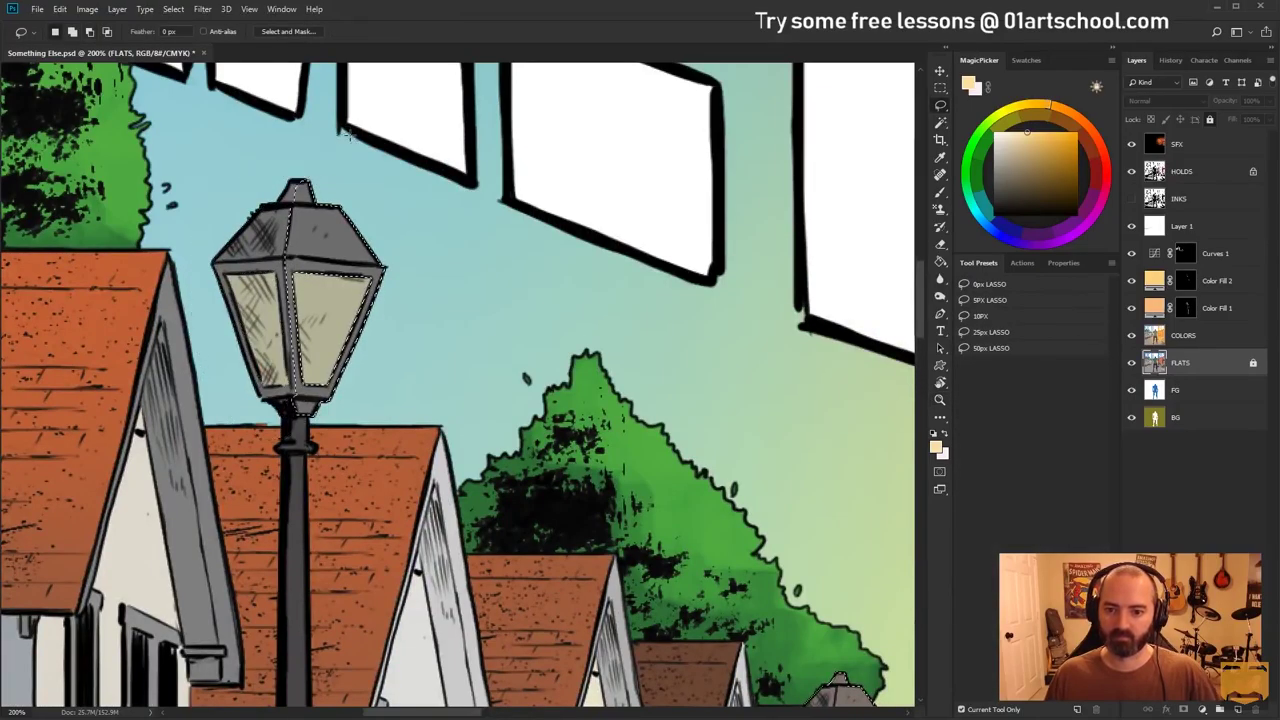
Brush the light yellow glow over the selected right half of the near lamp head on Layer 1 and clear the selection
left_click(1175, 232)
key("b")
left_click_drag(457, 203, 350, 310)
key("ctrl+d")
key("l")
key("b")
Compare the lit near lamp head with the rest of the street and the far lamp post
left_click(941, 402)
left_click(697, 438, "alt")
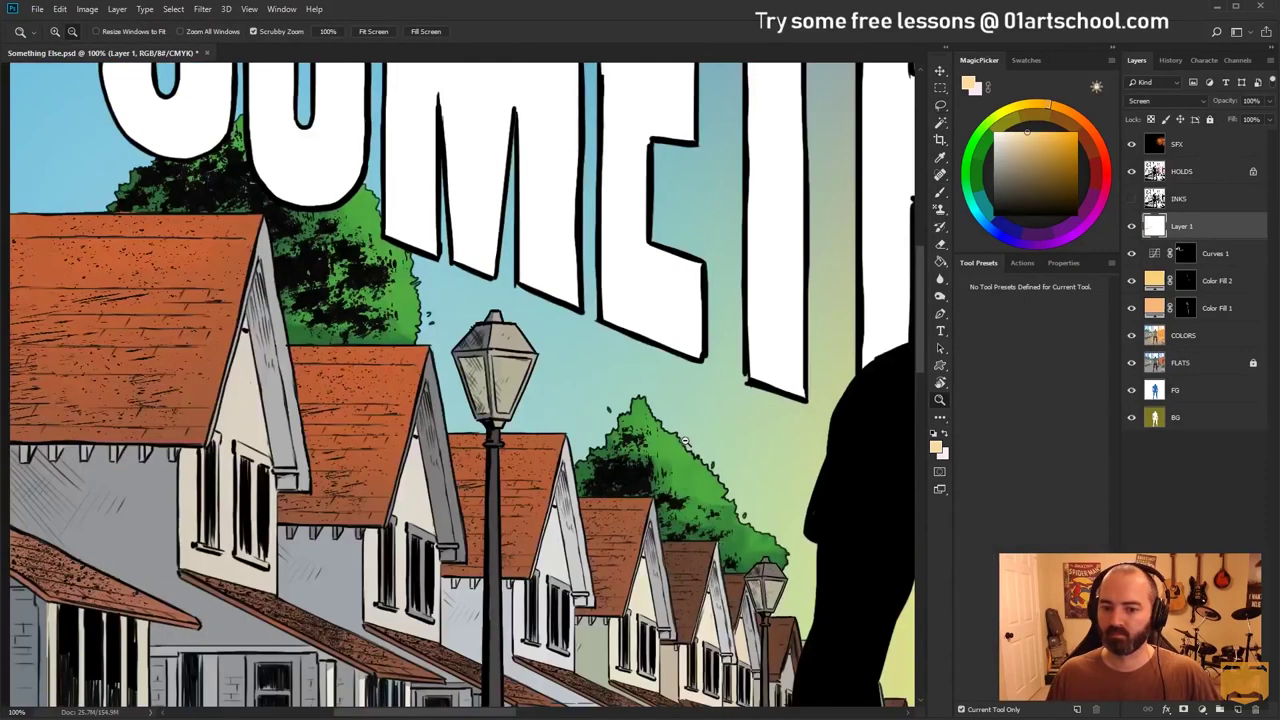
left_click(700, 438, "alt")
left_click(700, 438, "alt")
left_click(700, 438, "alt")
left_click_drag(708, 443, 465, 230)
left_click(371, 240)
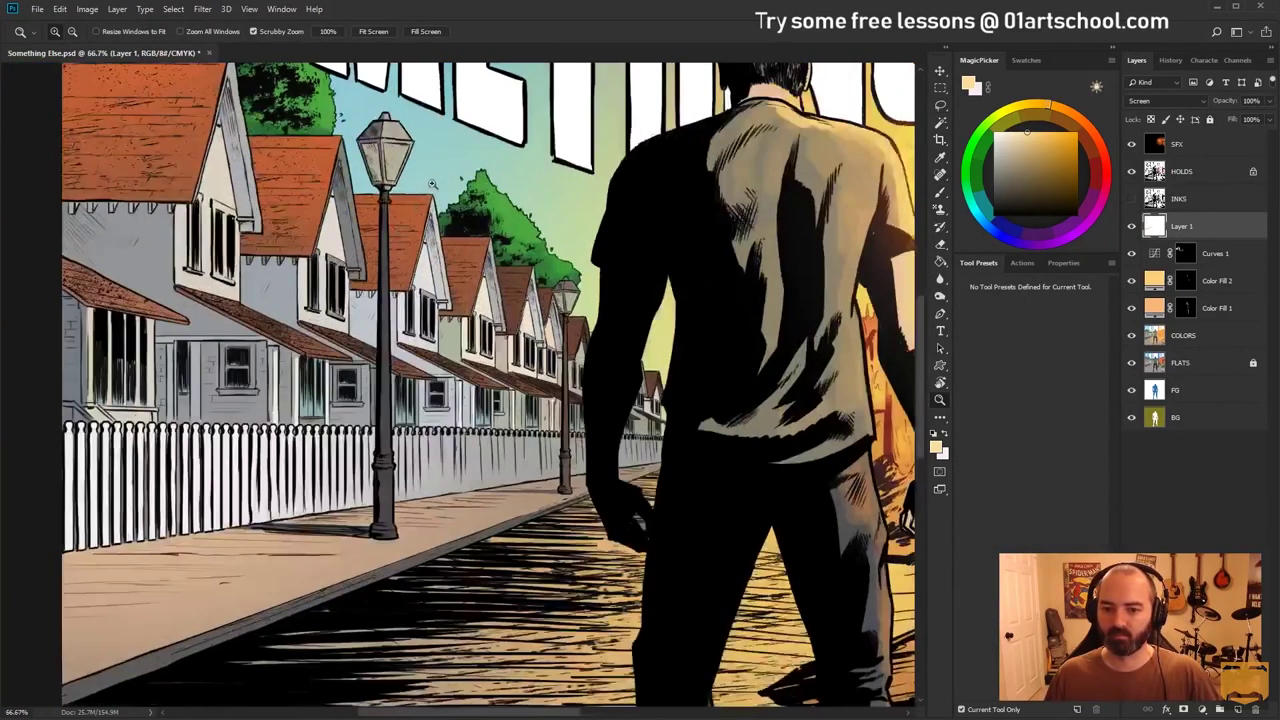
left_click(580, 284)
key("w")
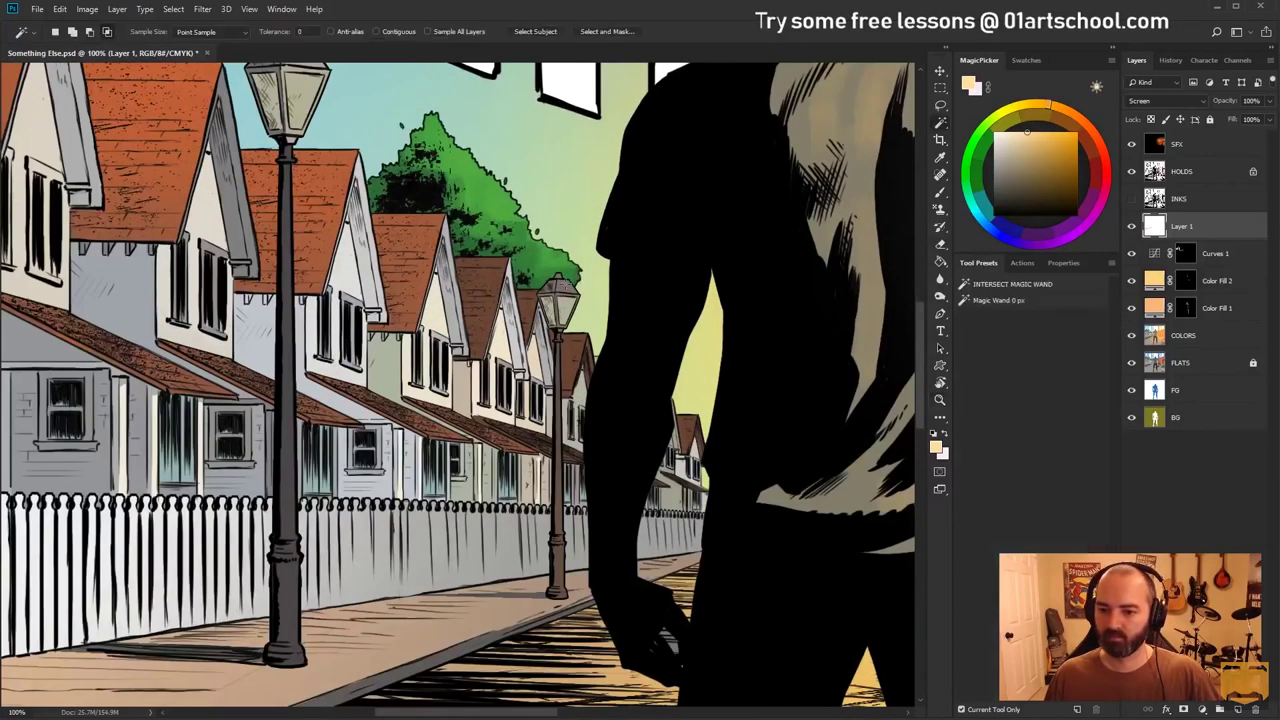
left_click(589, 280)
key("l")
left_click(1168, 337)
left_click(550, 316)
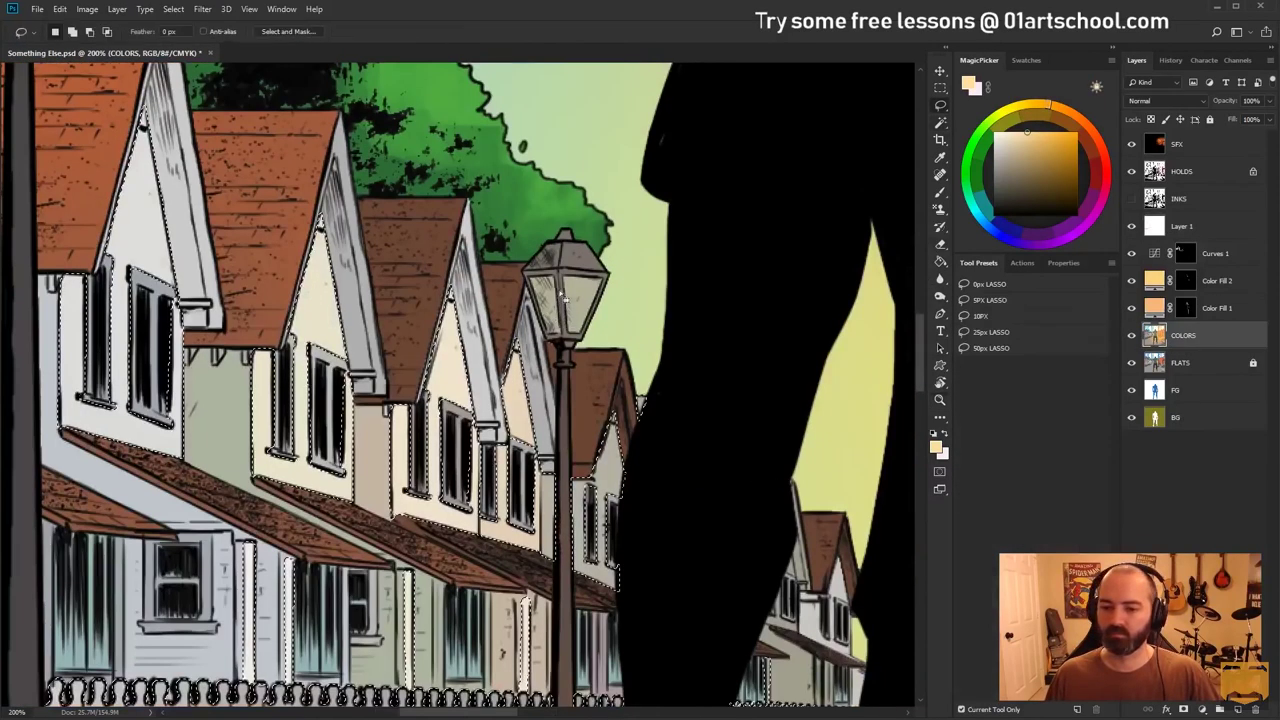
key("w")
left_click(986, 286)
Replace the current selection with the far lamp head's flat colour from the FLATS layer and trim off its left side with the Lasso
left_click(1150, 362)
key("l")
key("ctrl+d")
key("w")
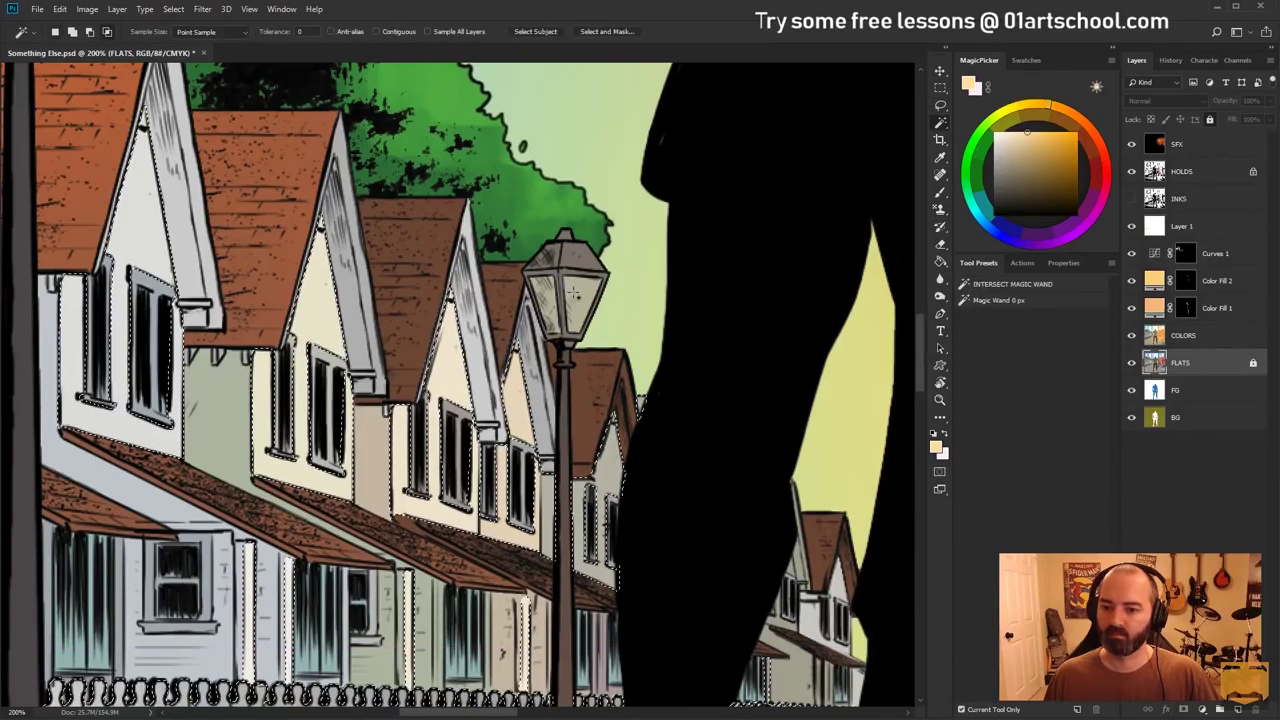
left_click(575, 262)
key("l")
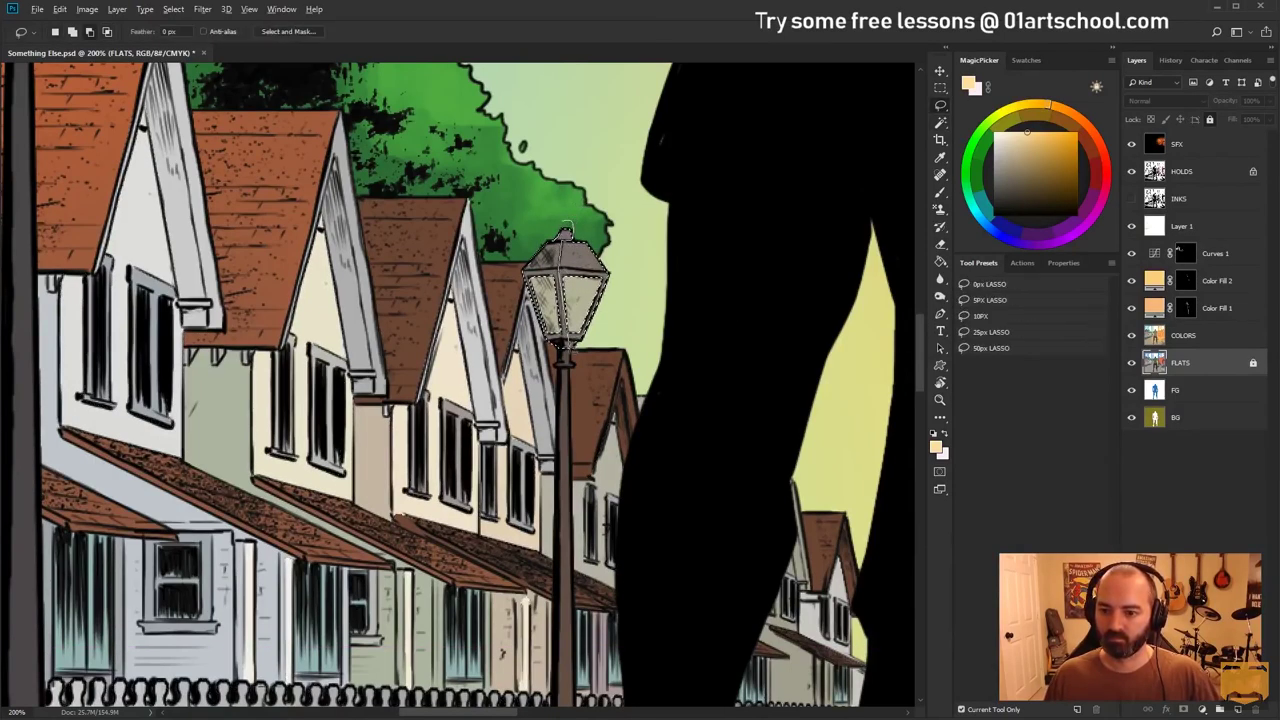
Brush the light yellow glow over the far lamp head's right side on Layer 1 and clear the selection
left_click(1158, 225)
key("b")
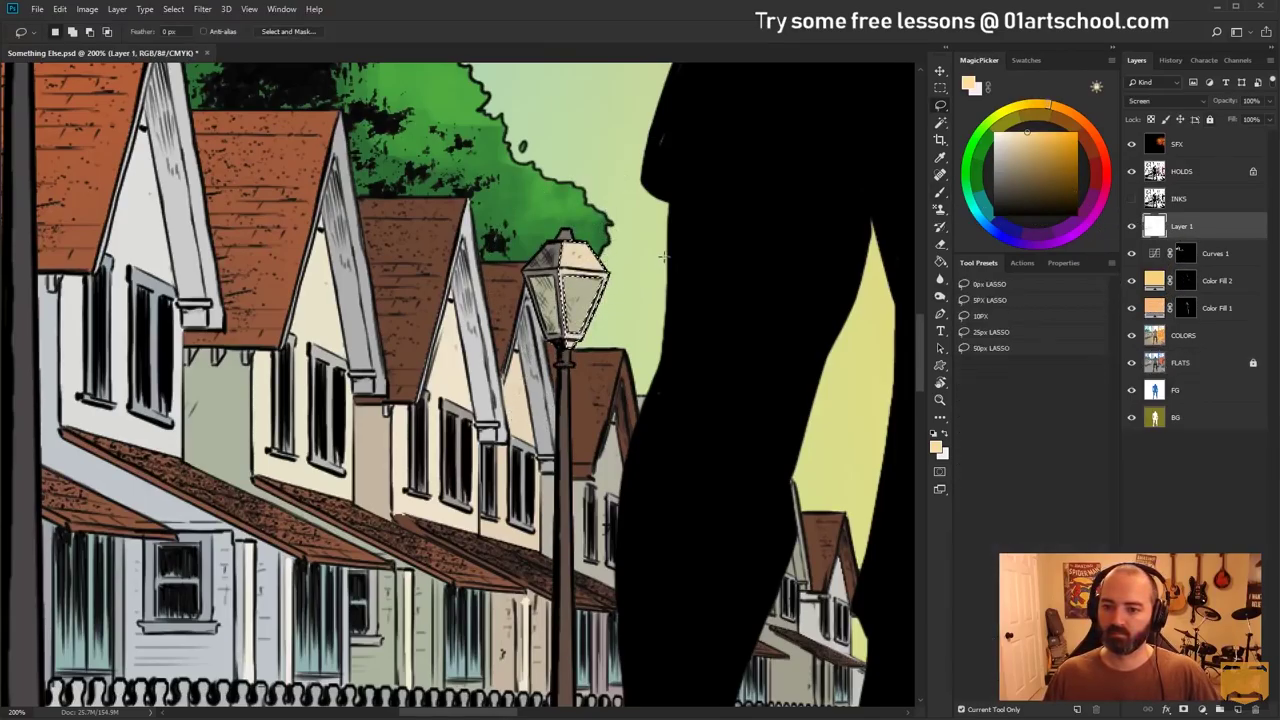
key("ctrl+d")
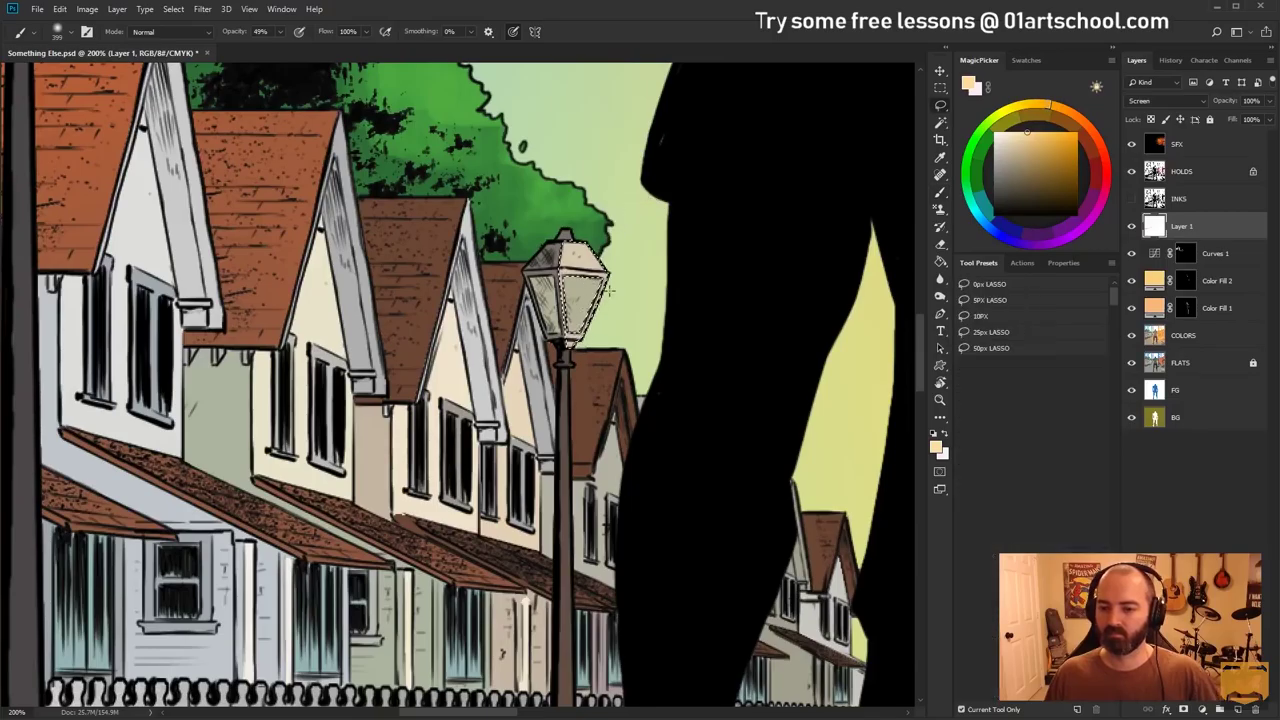
key("z")
left_click(765, 413, "alt")
left_click(765, 413, "alt")
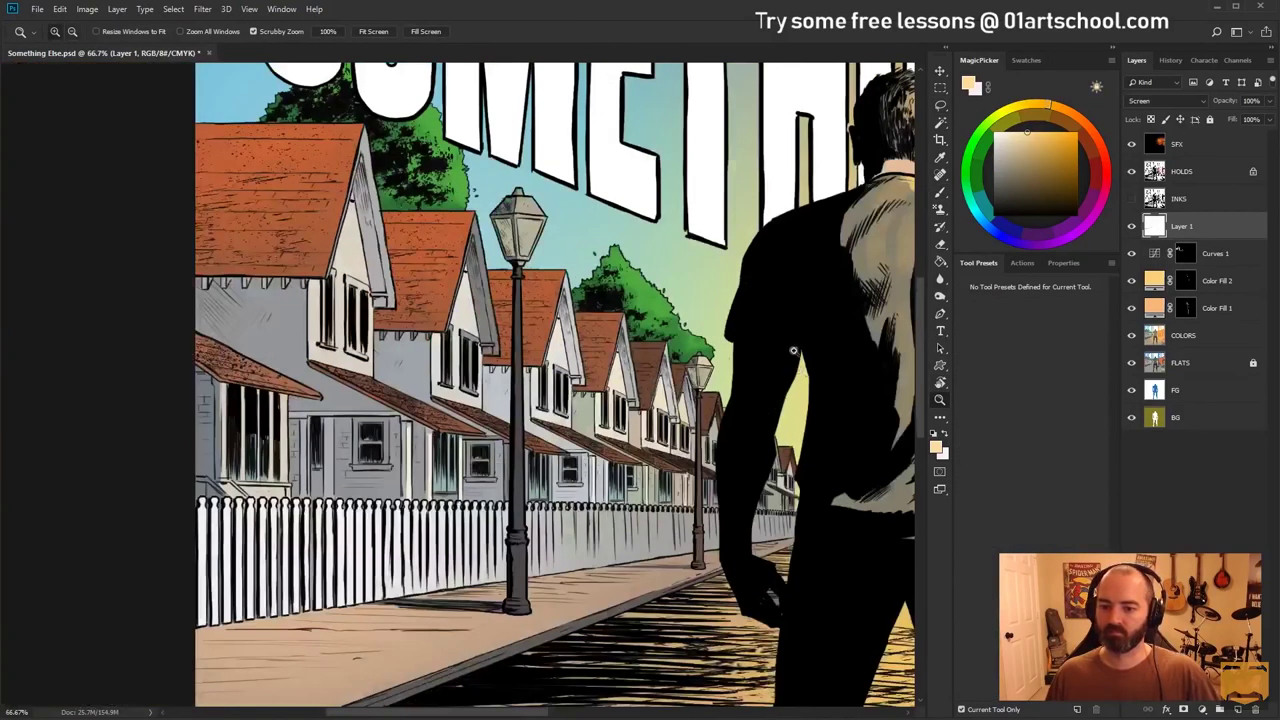
left_click_drag(765, 413, 608, 273)
left_click(1161, 331)
key("w")
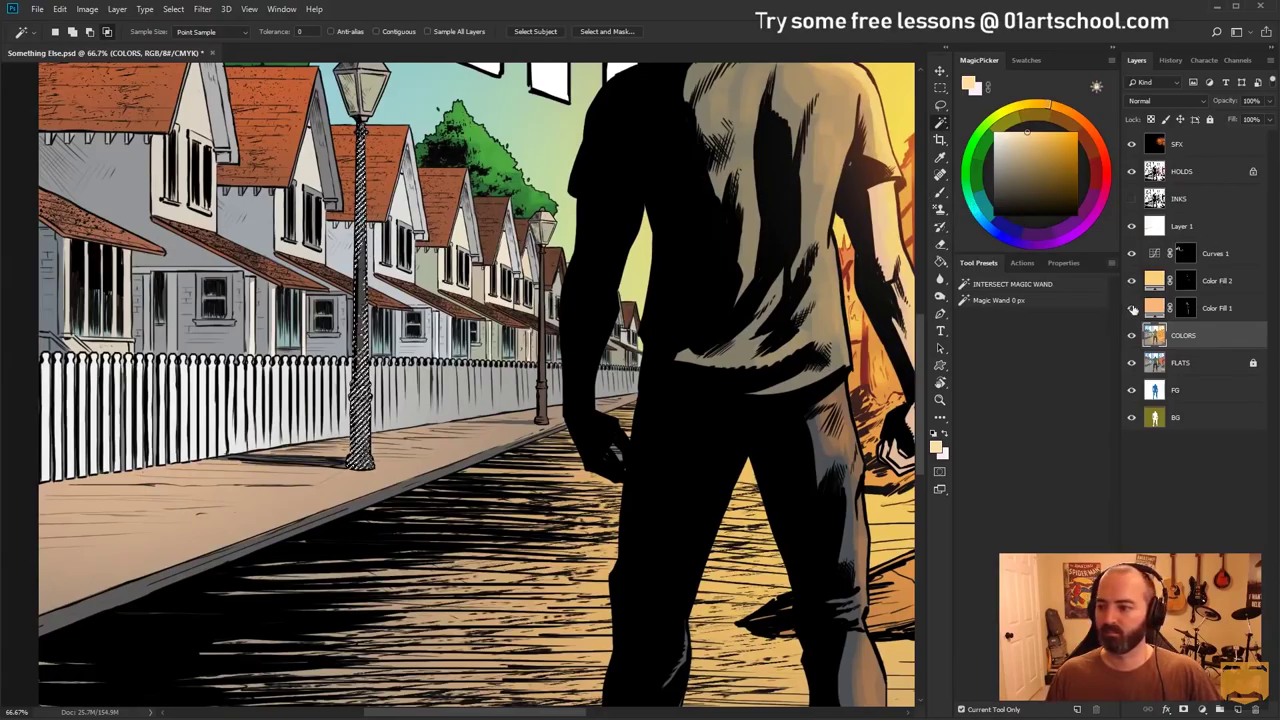
key("l")
Isolate the near lamp post using the FLATS layer and brush a light yellow highlight down its length on the COLORS layer with a different brush preset
left_click(1162, 362)
key("w")
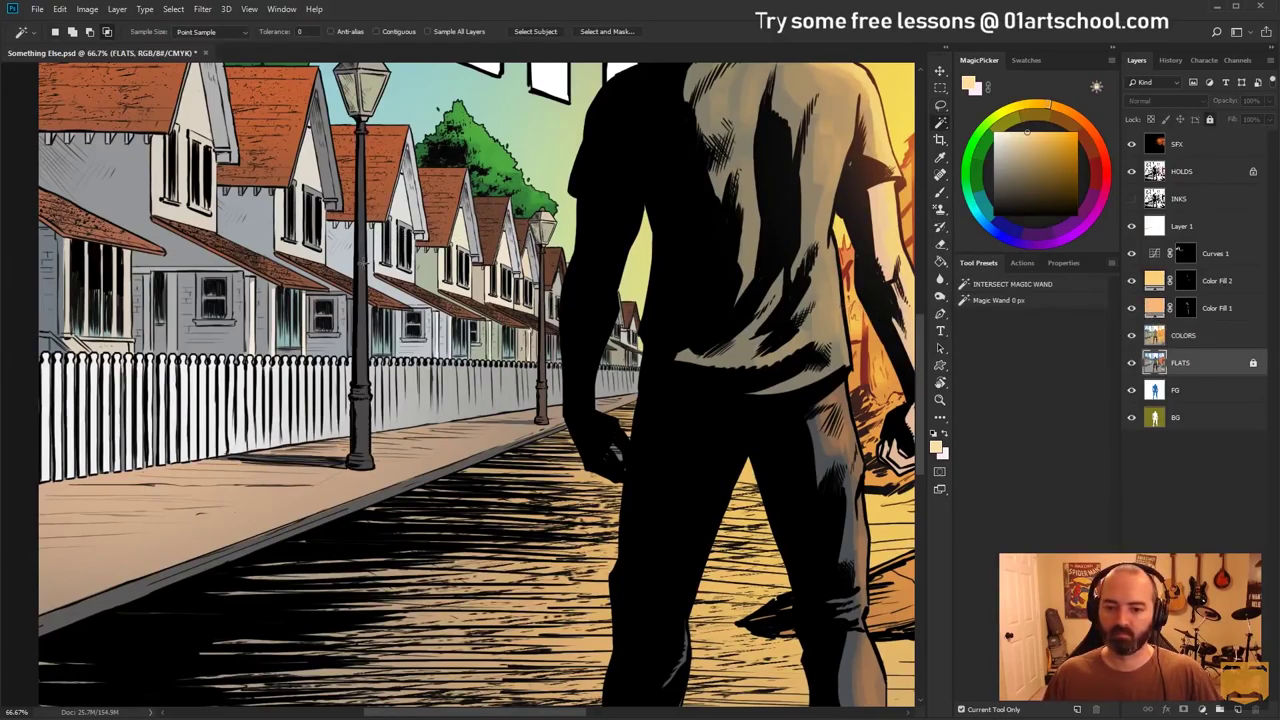
left_click(1156, 340)
key("b")
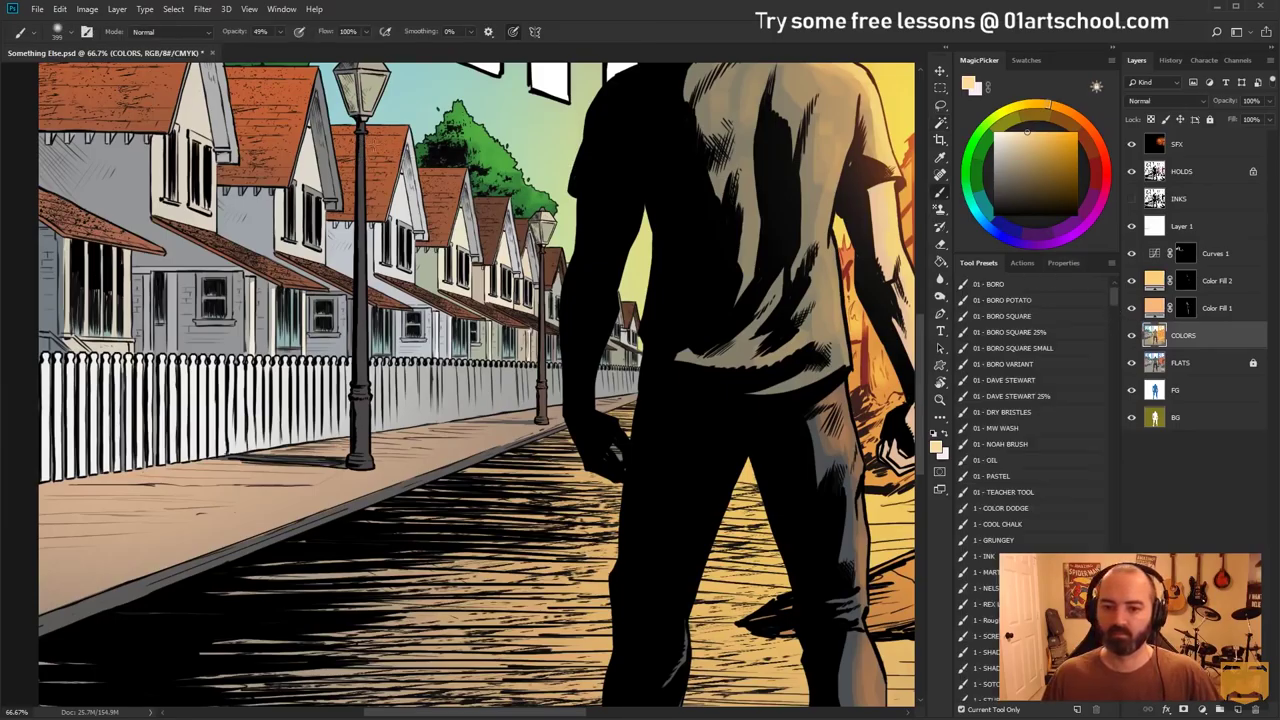
scroll(400, 190, "up", 2)
left_click_drag(435, 271, 439, 269)
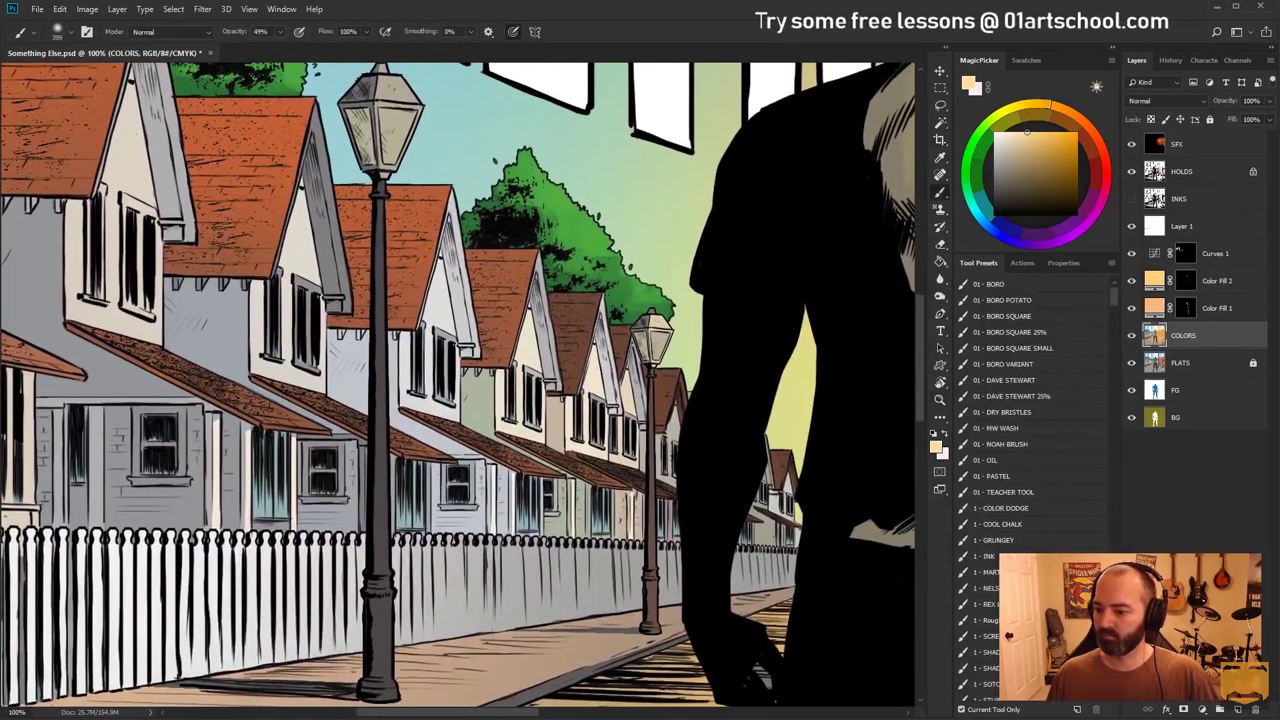
left_click(990, 684)
left_click_drag(402, 200, 348, 209)
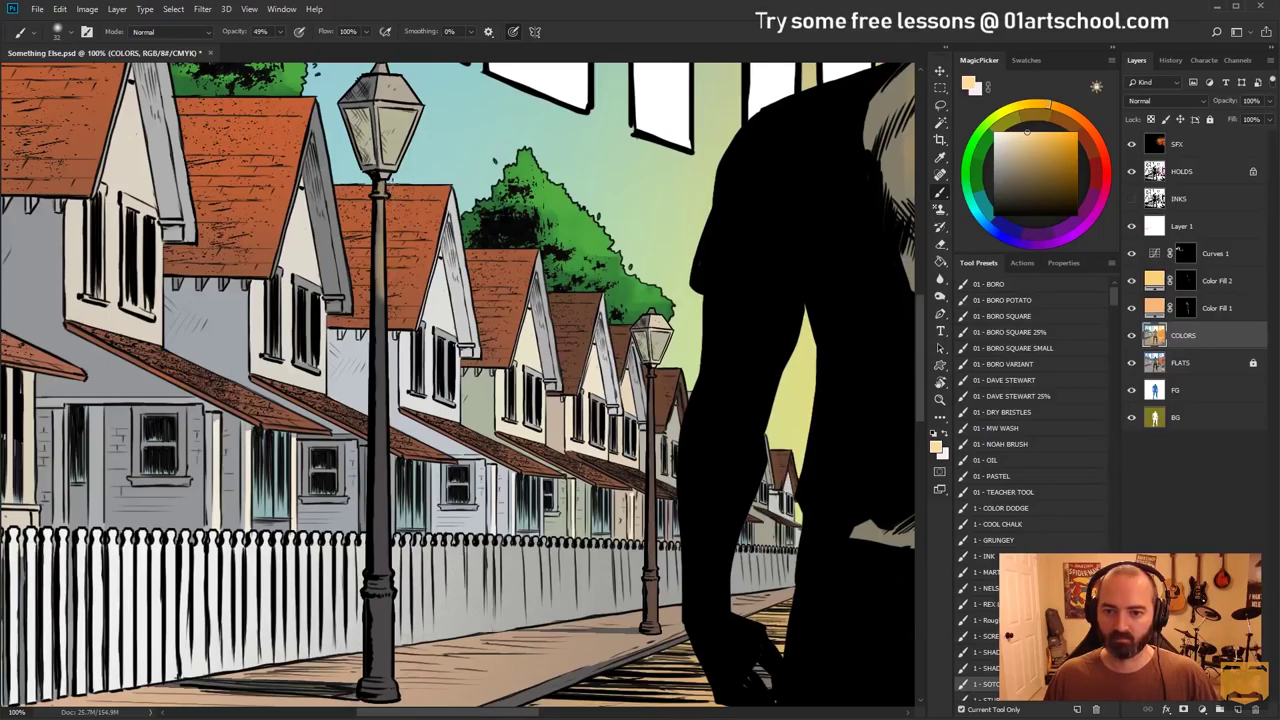
key("ctrl+z")
left_click_drag(382, 186, 388, 668)
scroll(388, 660, "down", 1)
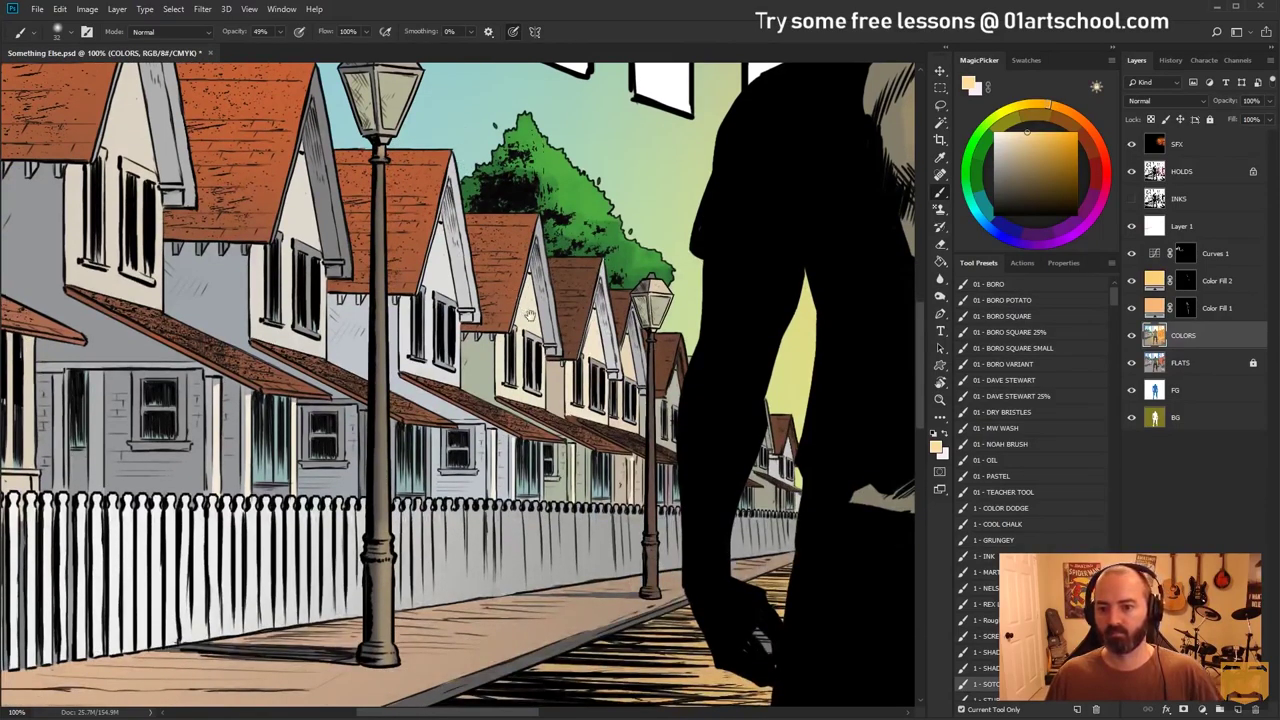
Examine the highlighted near lamp post against the whole cover and the far lamp post
left_click_drag(530, 315, 358, 304)
key("l")
left_click(940, 400)
left_click(435, 361, "alt")
left_click(435, 361, "alt")
left_click(435, 361, "alt")
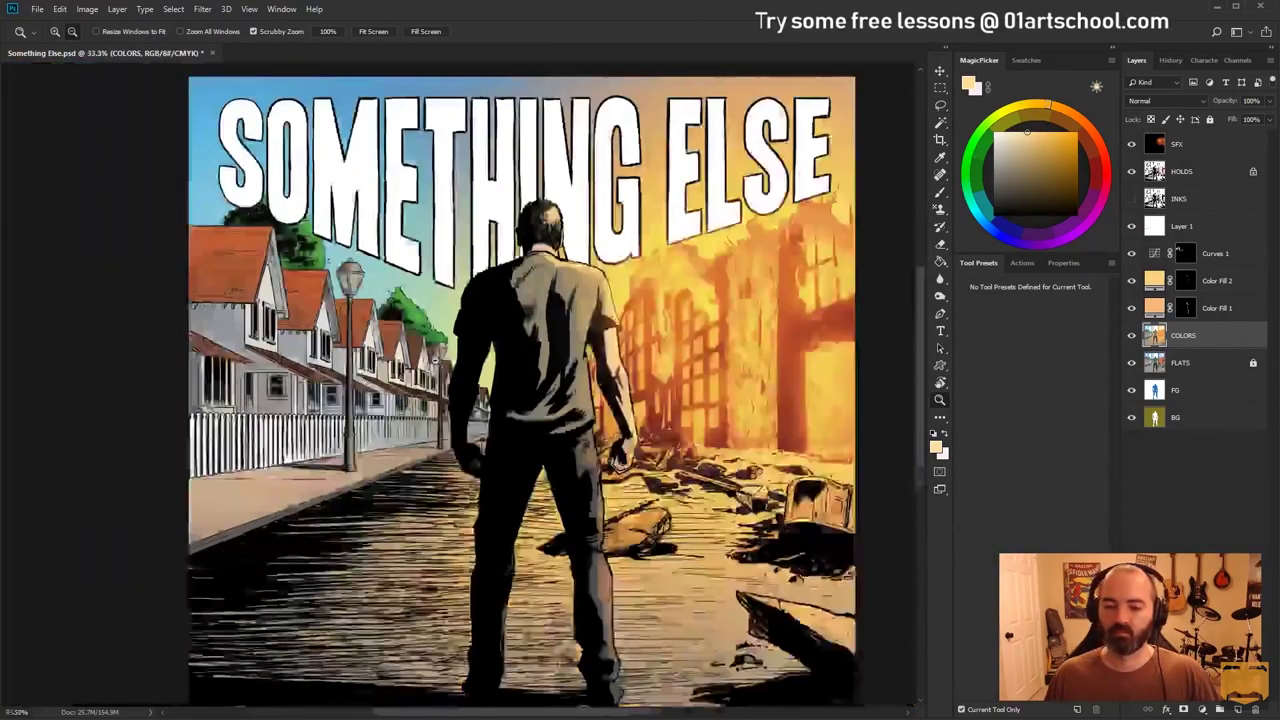
left_click(436, 388)
left_click(436, 388)
left_click(436, 388)
Select both lamp posts by their flat colour on the FLATS layer and make the COLORS layer active
key("w")
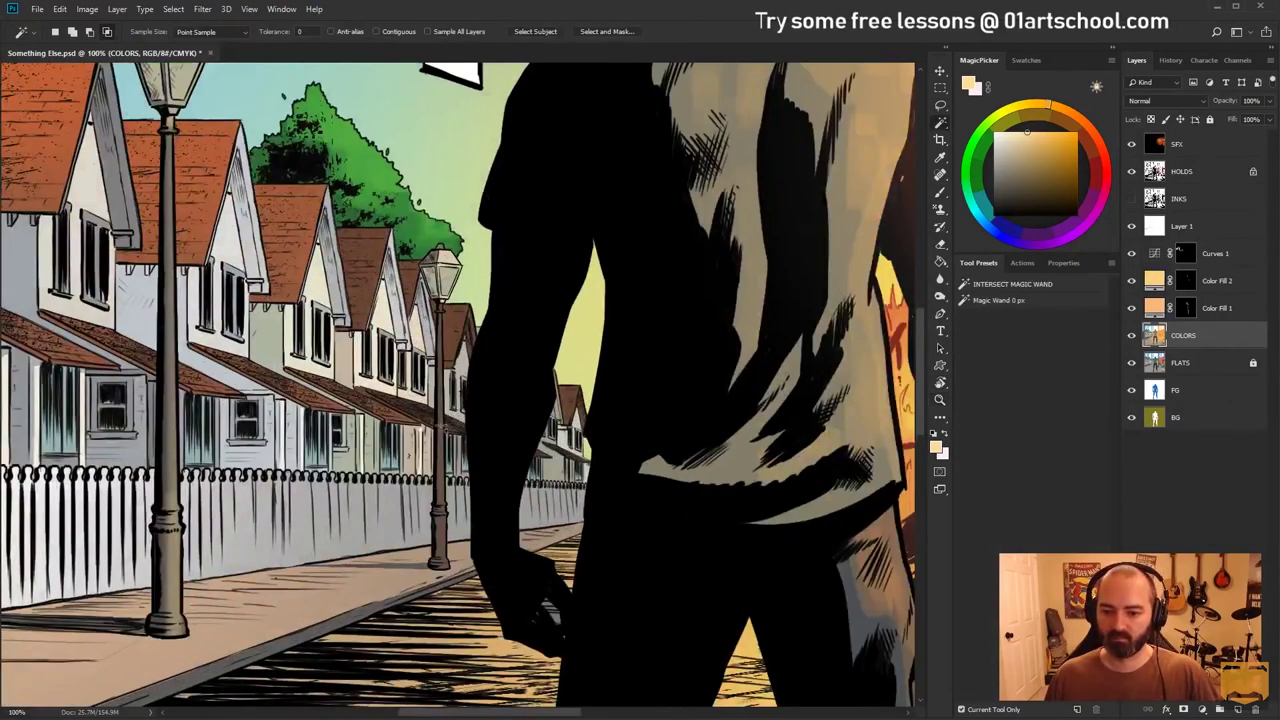
left_click(1160, 363)
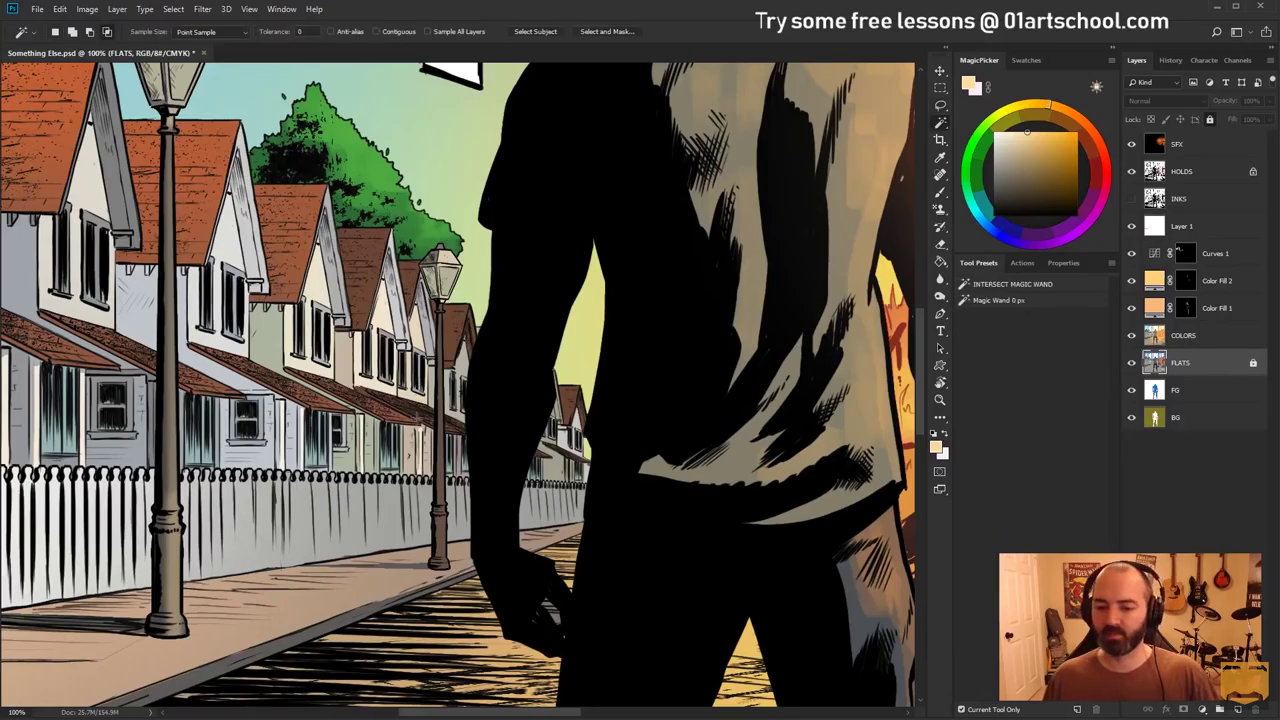
left_click(440, 418)
left_click(1170, 335)
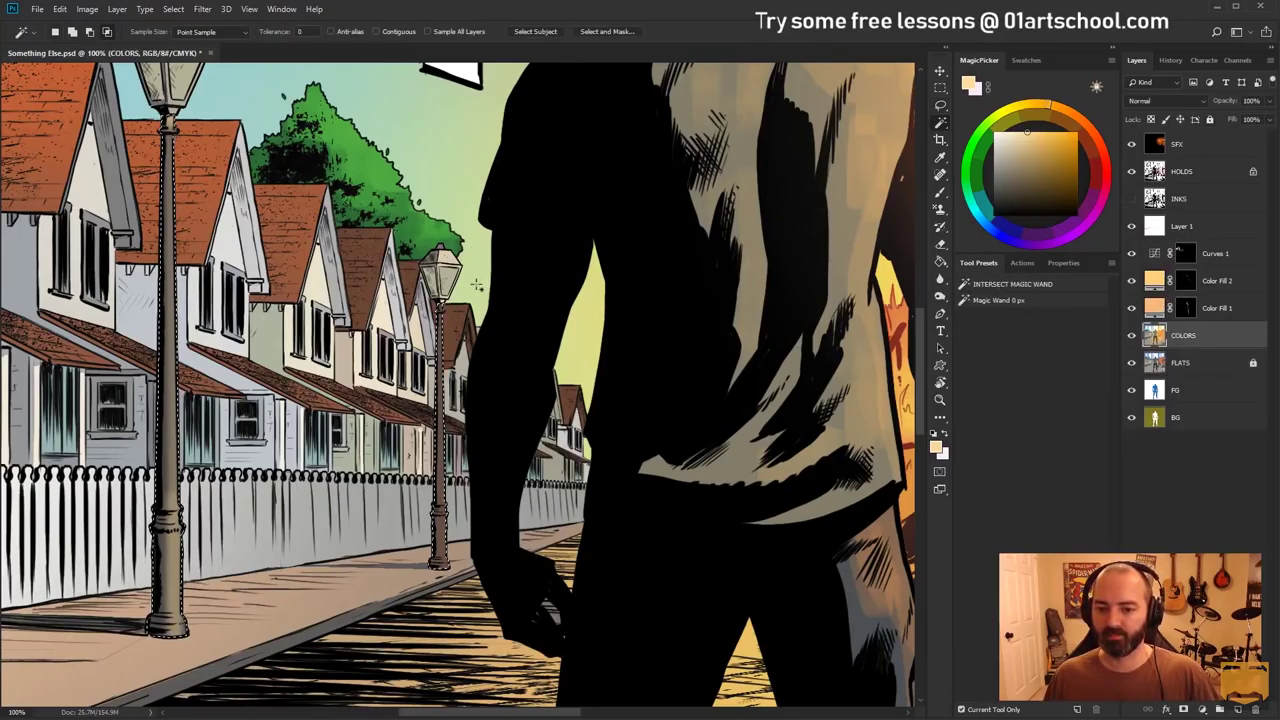
Try to brush the light yellow highlight onto the selected far lamp post
key("b")
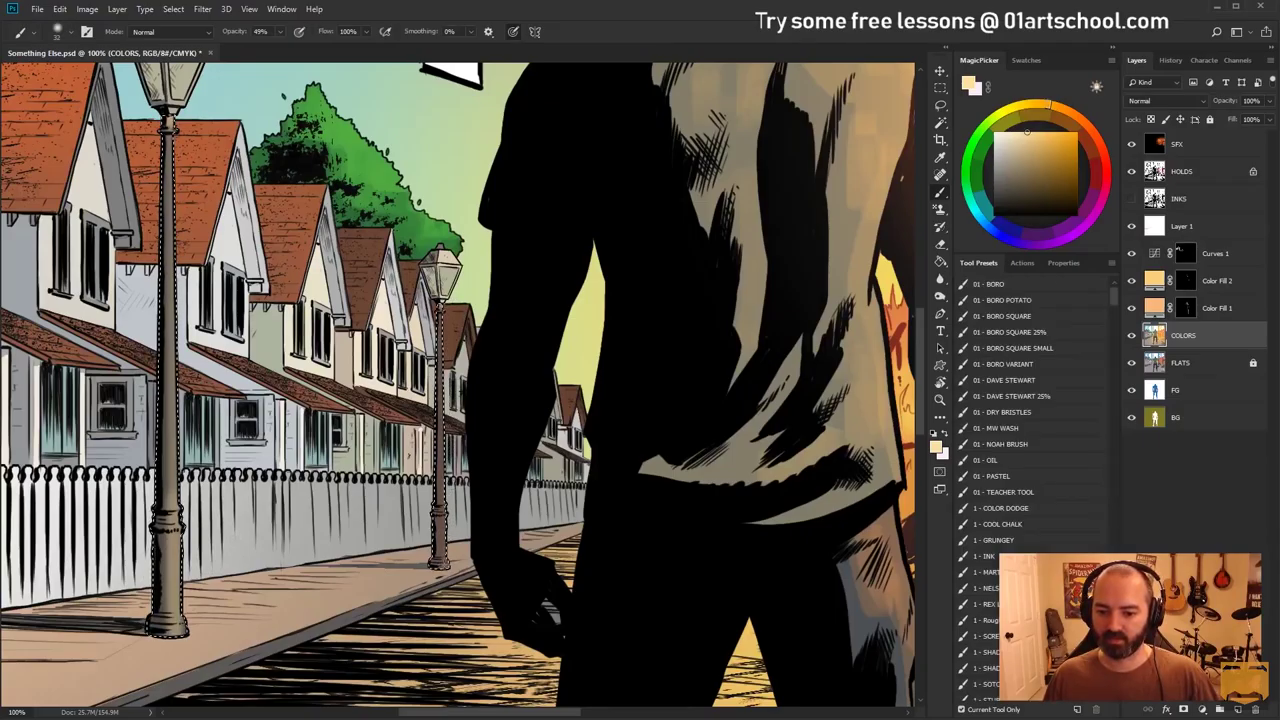
left_click(472, 417, "ctrl")
left_click(474, 412, "ctrl")
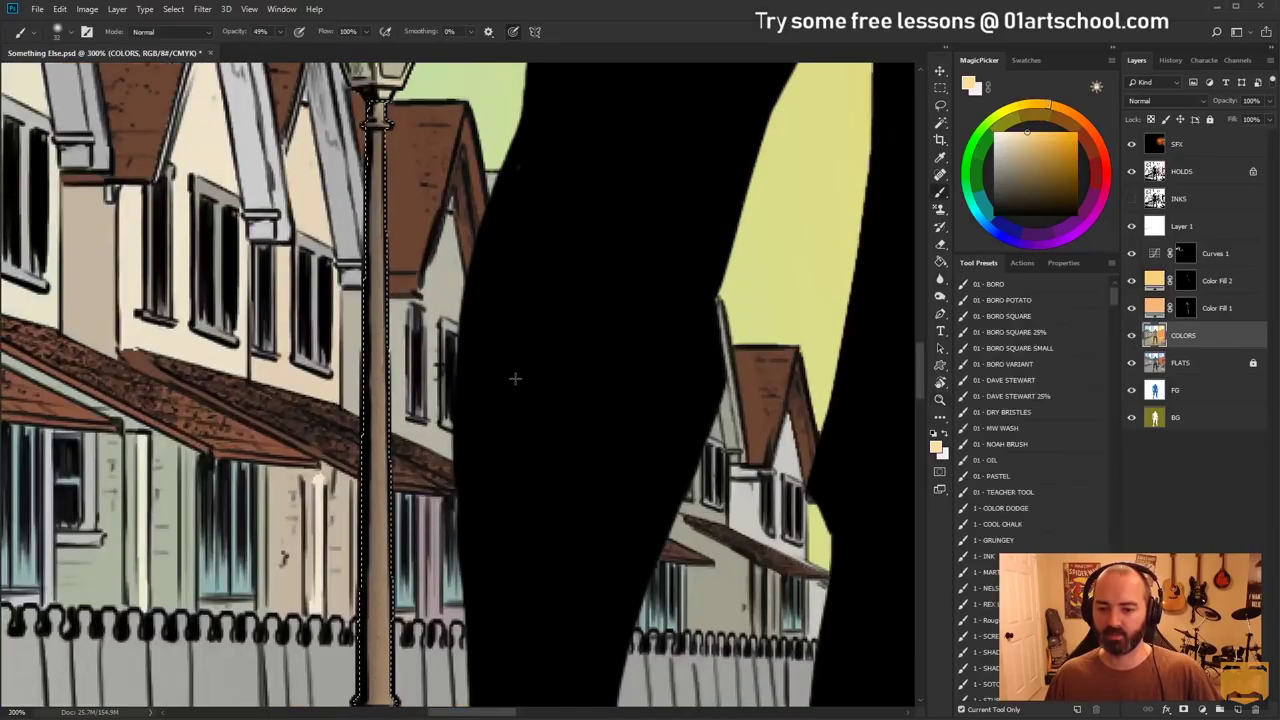
mouse_move(514, 377)
left_mouse_down()
mouse_move(546, 257)
mouse_move(475, 265)
left_mouse_up()
left_click(941, 402)
left_click(766, 417, "alt")
key("ctrl+d")
key("l")
key("ctrl+shift+d")
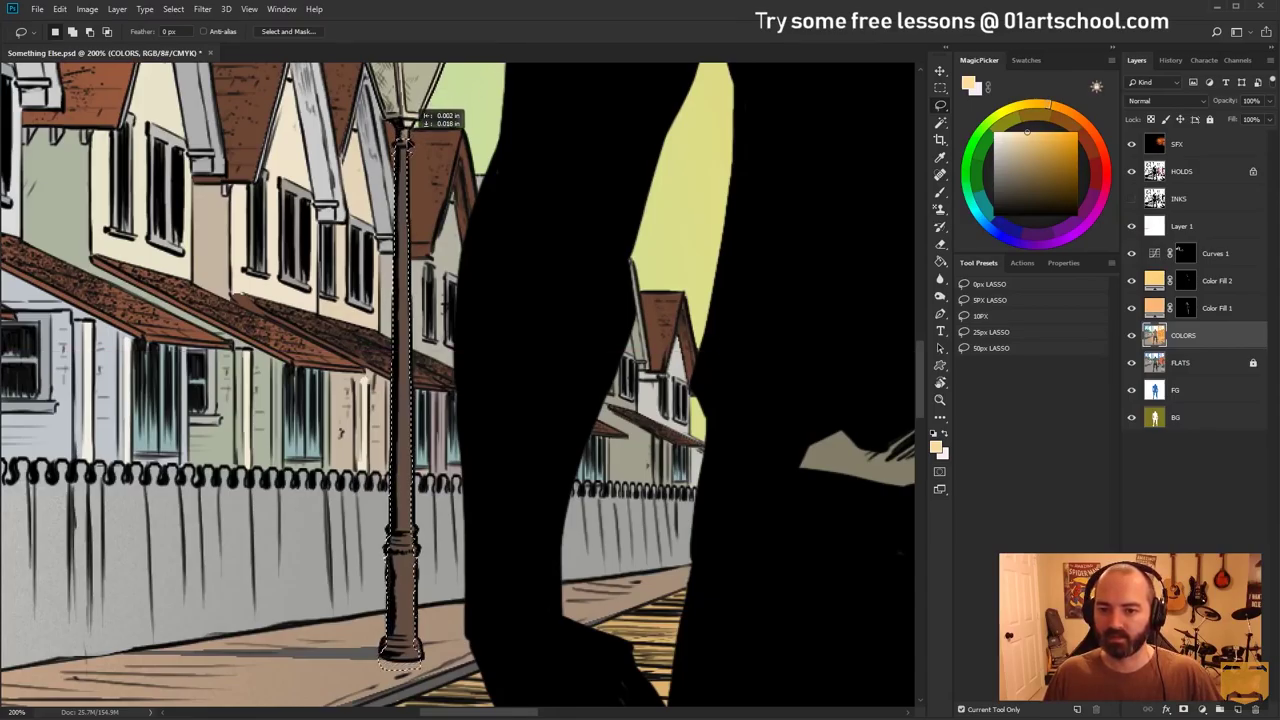
Brush the light yellow highlight down the far lamp post from its neck to its base on the COLORS layer and clear the selection
key("b")
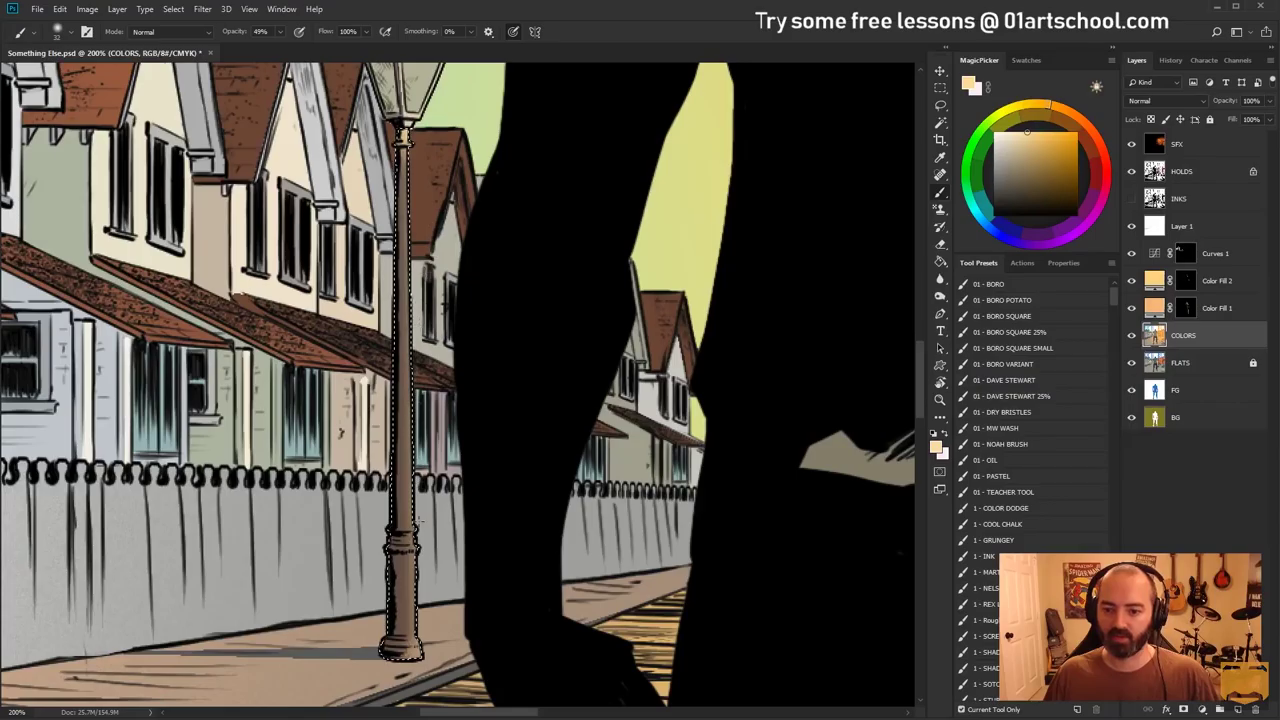
left_click_drag(414, 140, 420, 650)
key("ctrl+d")
key("l")
key("b")
Review both highlighted lamp posts within the whole cover and against the row of houses
key("z")
key("ctrl+minus")
key("ctrl+minus")
key("ctrl+minus")
key("ctrl+minus")
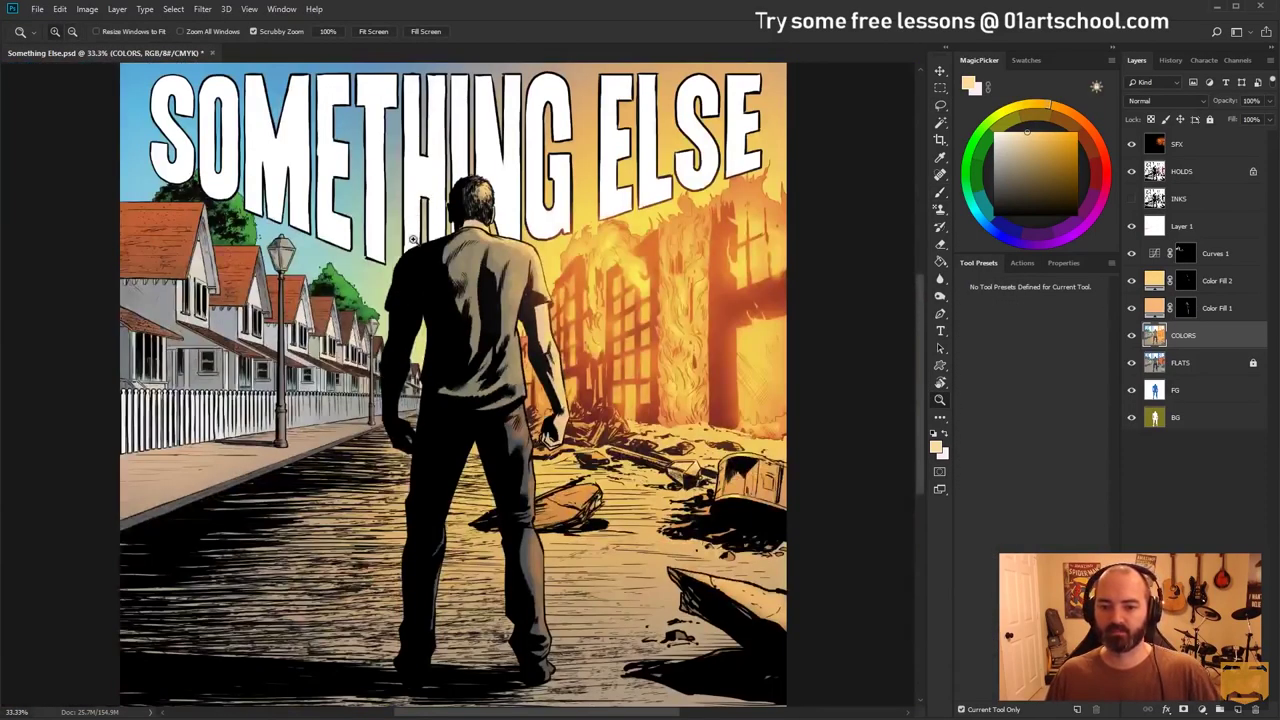
left_click_drag(466, 258, 488, 311)
left_click(259, 379)
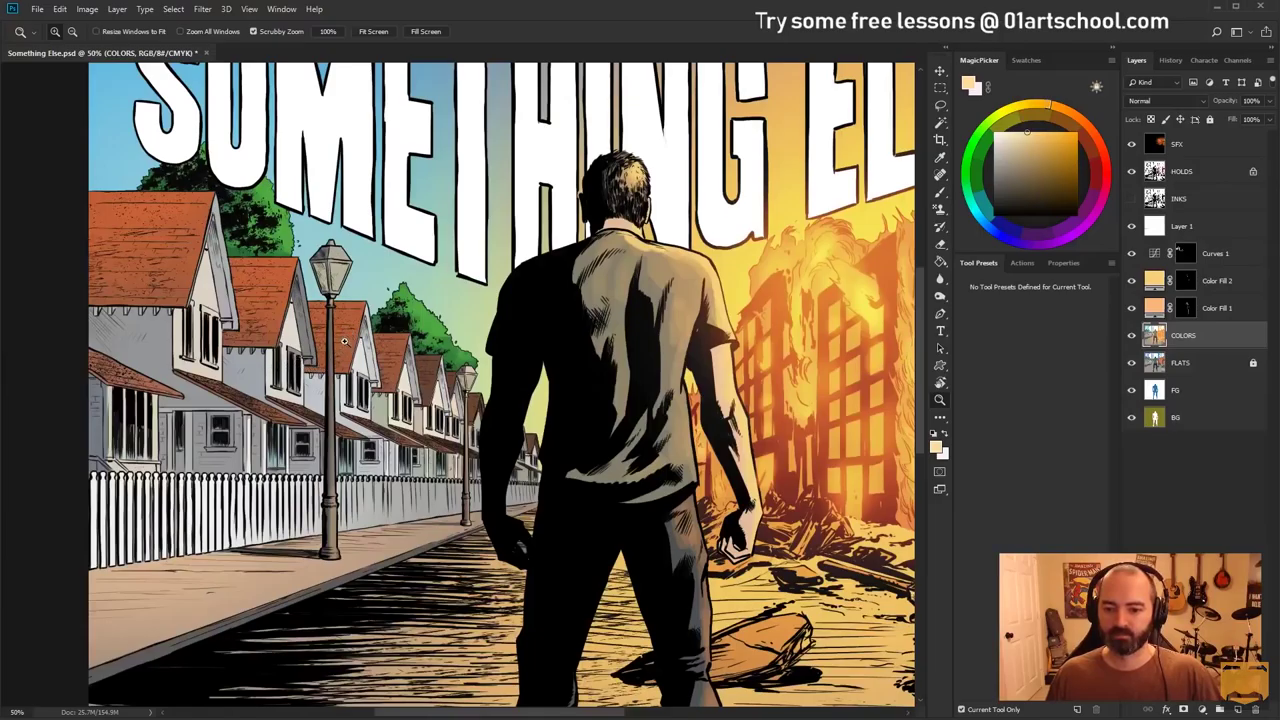
left_click(329, 386)
key("w")
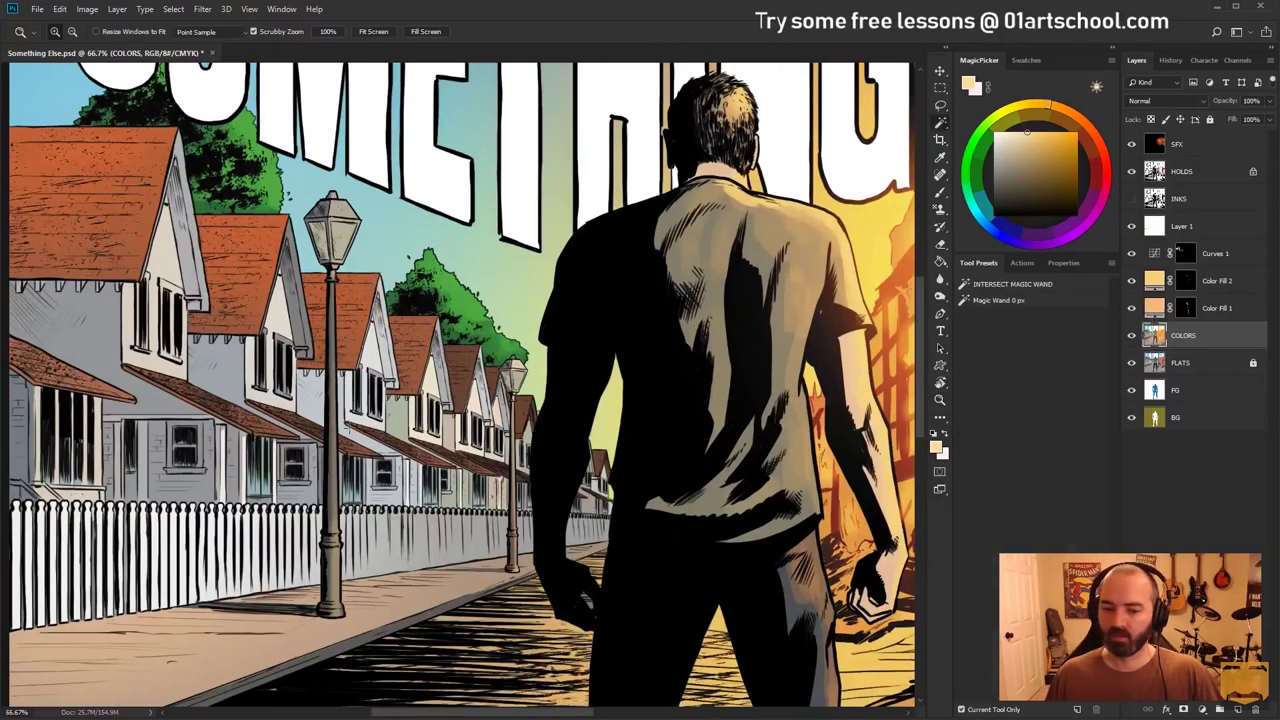
left_click(1180, 363)
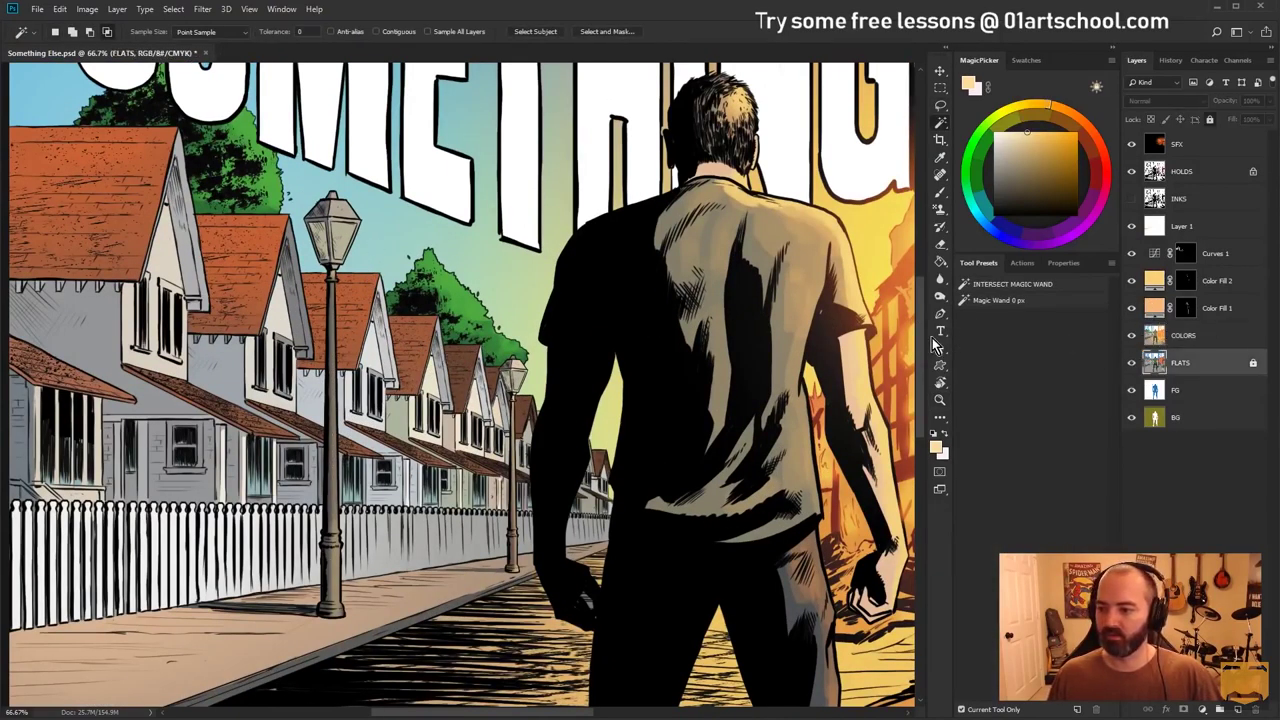
left_click(328, 458)
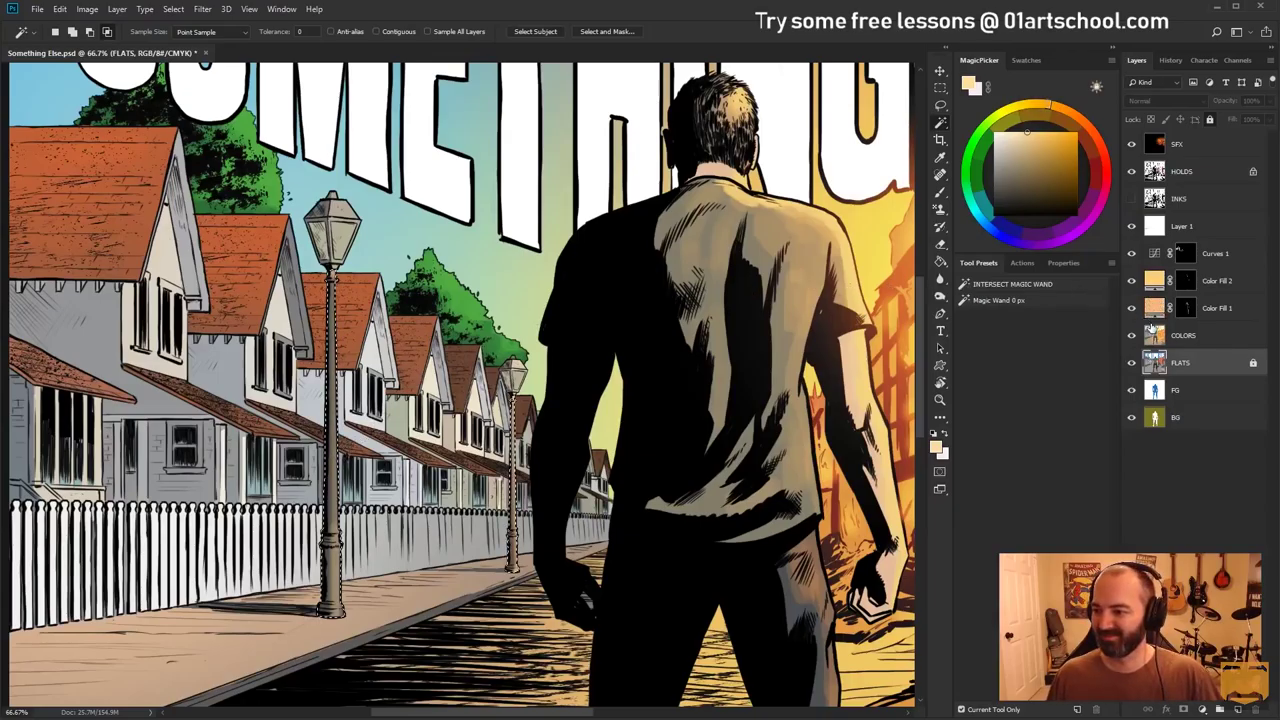
left_click(1183, 335)
key("b")
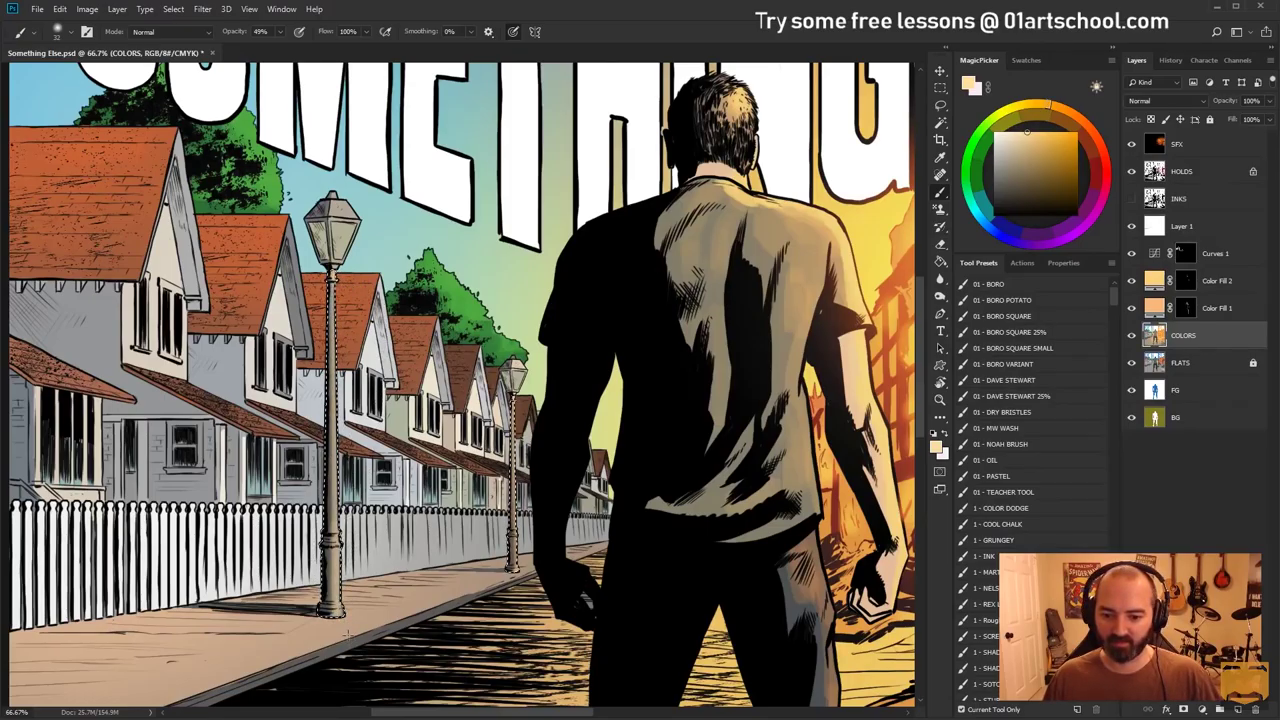
key("ctrl+d")
key("l")
Review the colours of the whole cover at several reduced sizes down to thumbnail scale
left_click(940, 400)
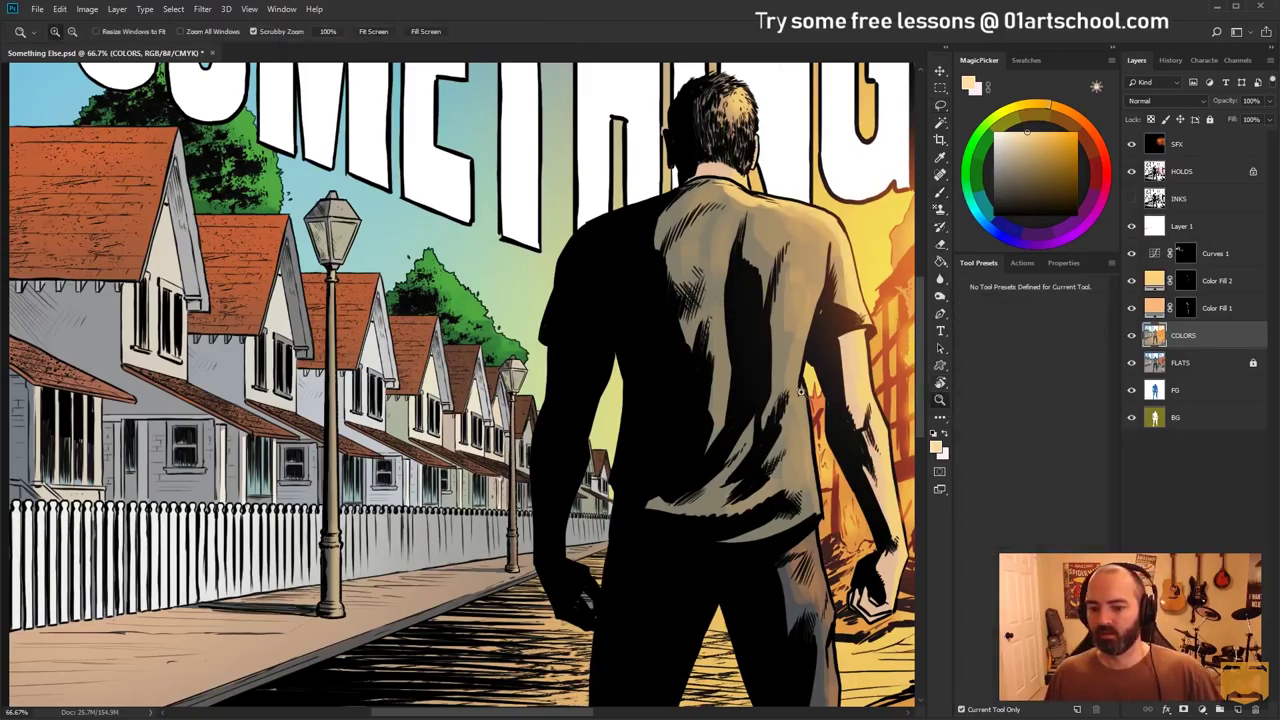
left_click(400, 425, "alt")
left_click(400, 425, "alt")
left_click_drag(477, 365, 379, 340)
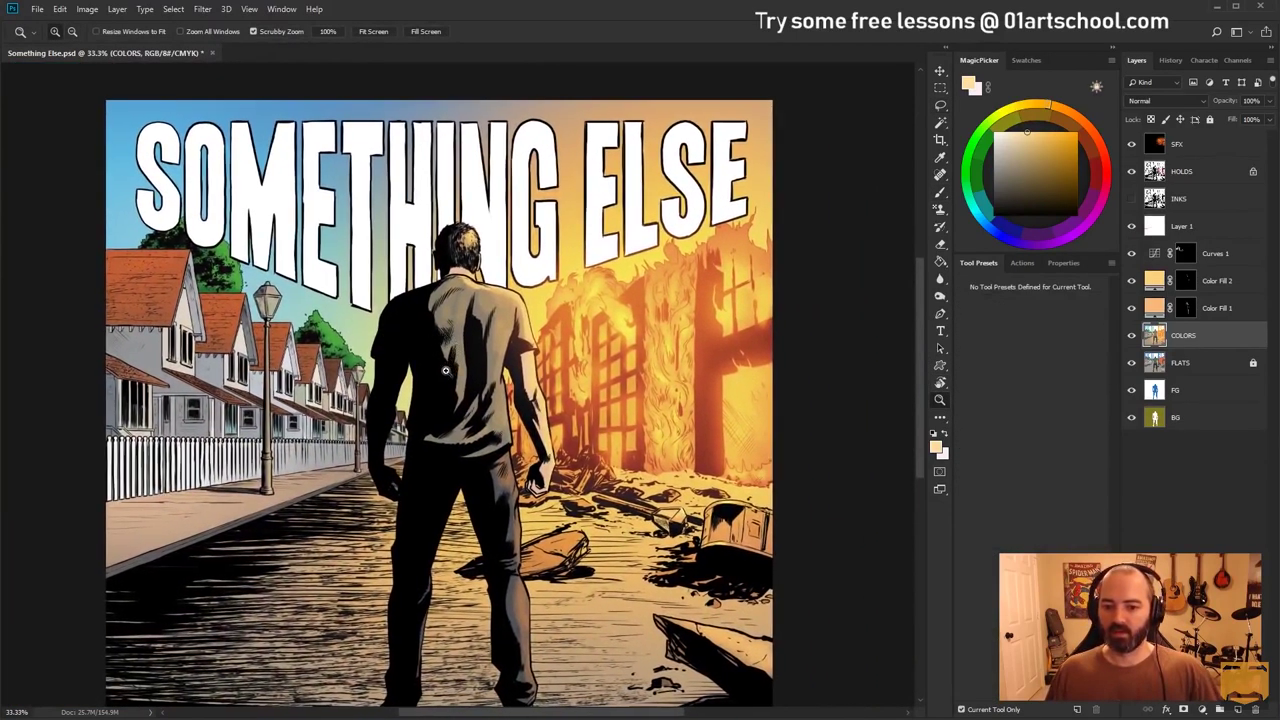
left_click(464, 331, "alt")
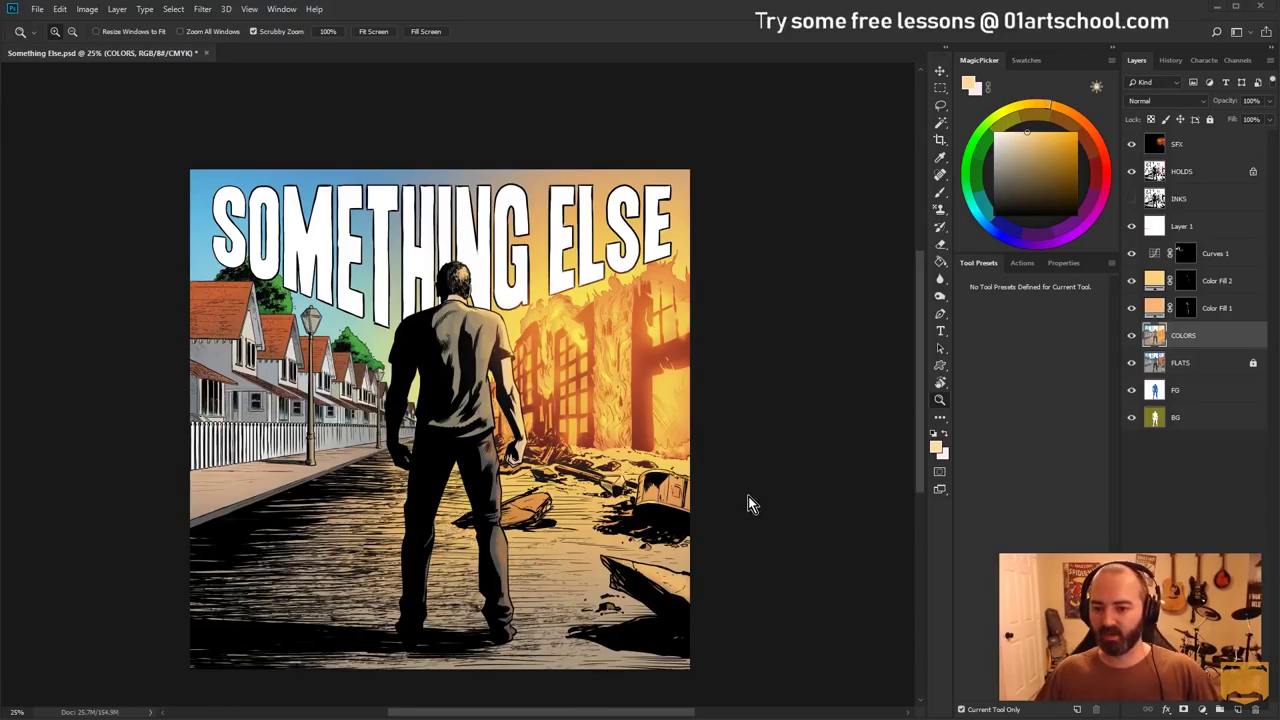
left_click(543, 379, "alt")
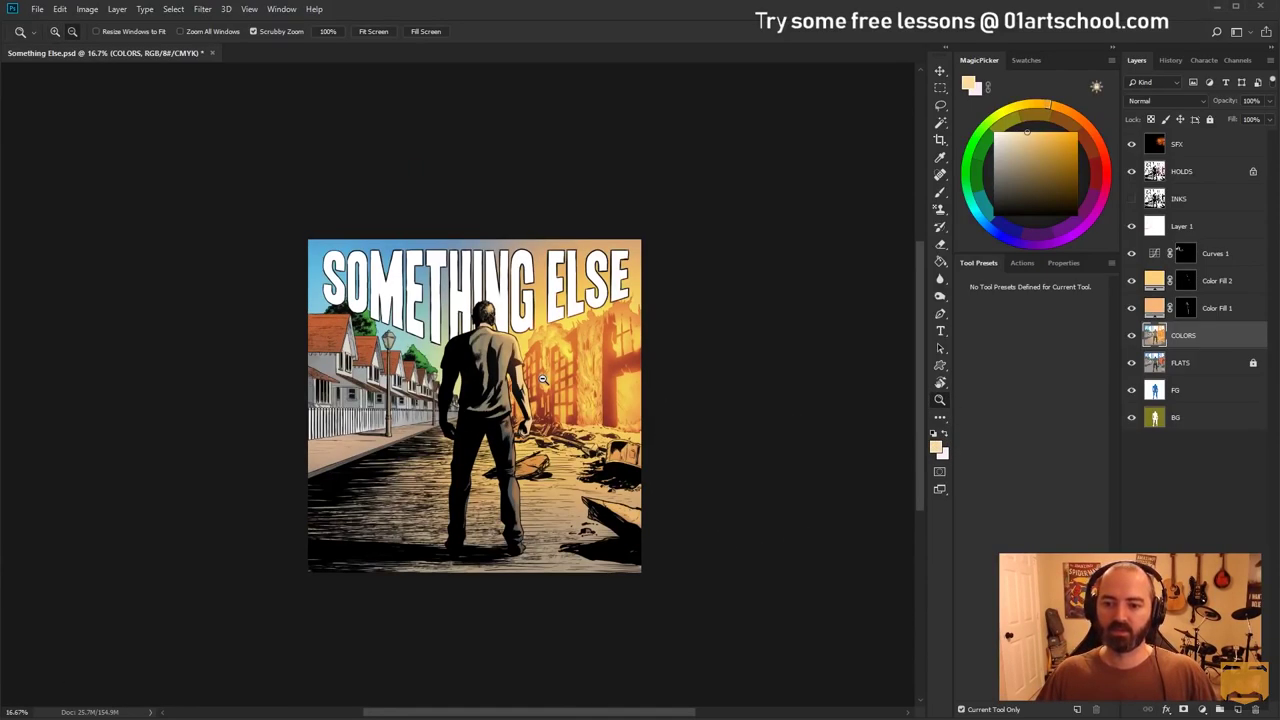
left_click(543, 379, "alt")
left_click(543, 379, "alt")
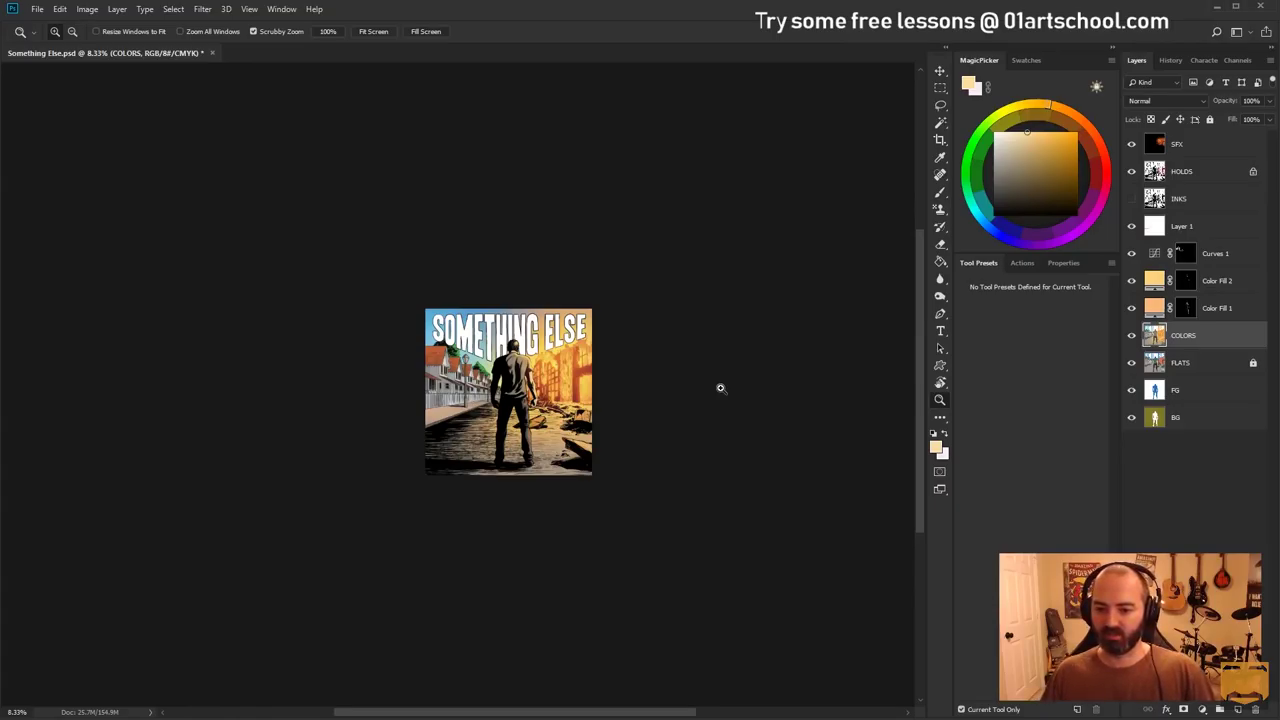
left_click(496, 314)
left_click(482, 343)
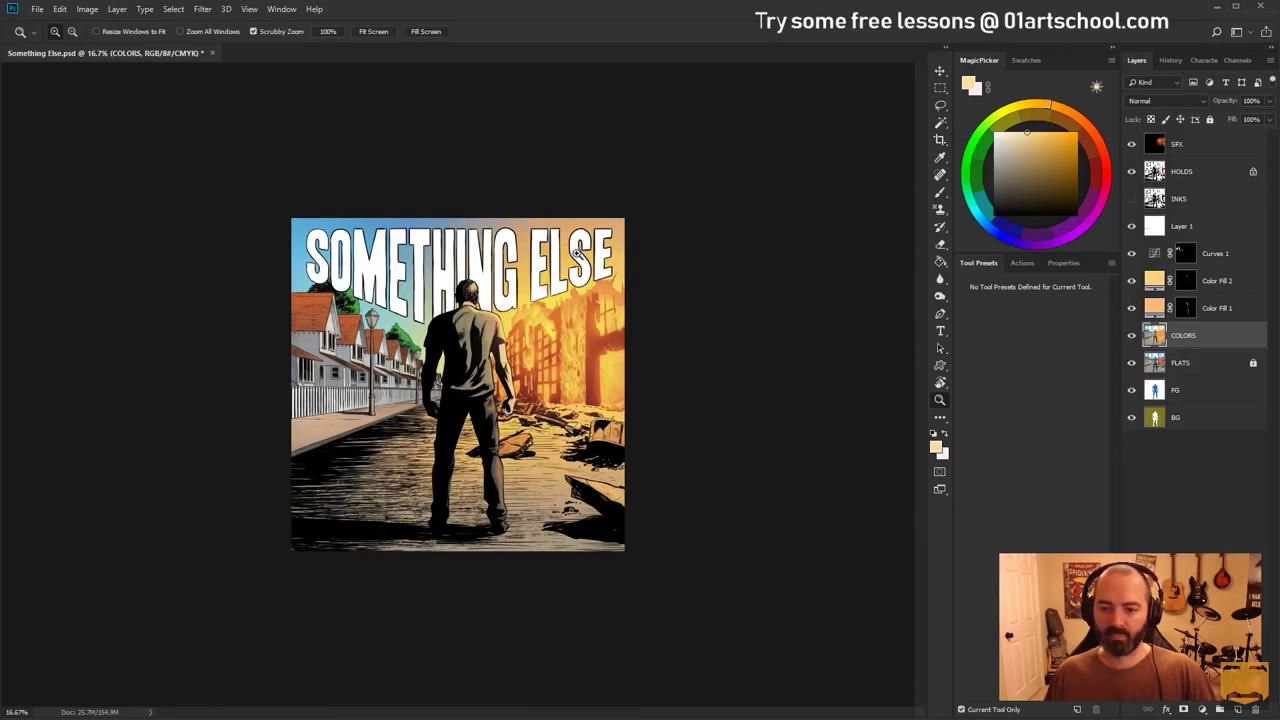
left_click(539, 293, "alt")
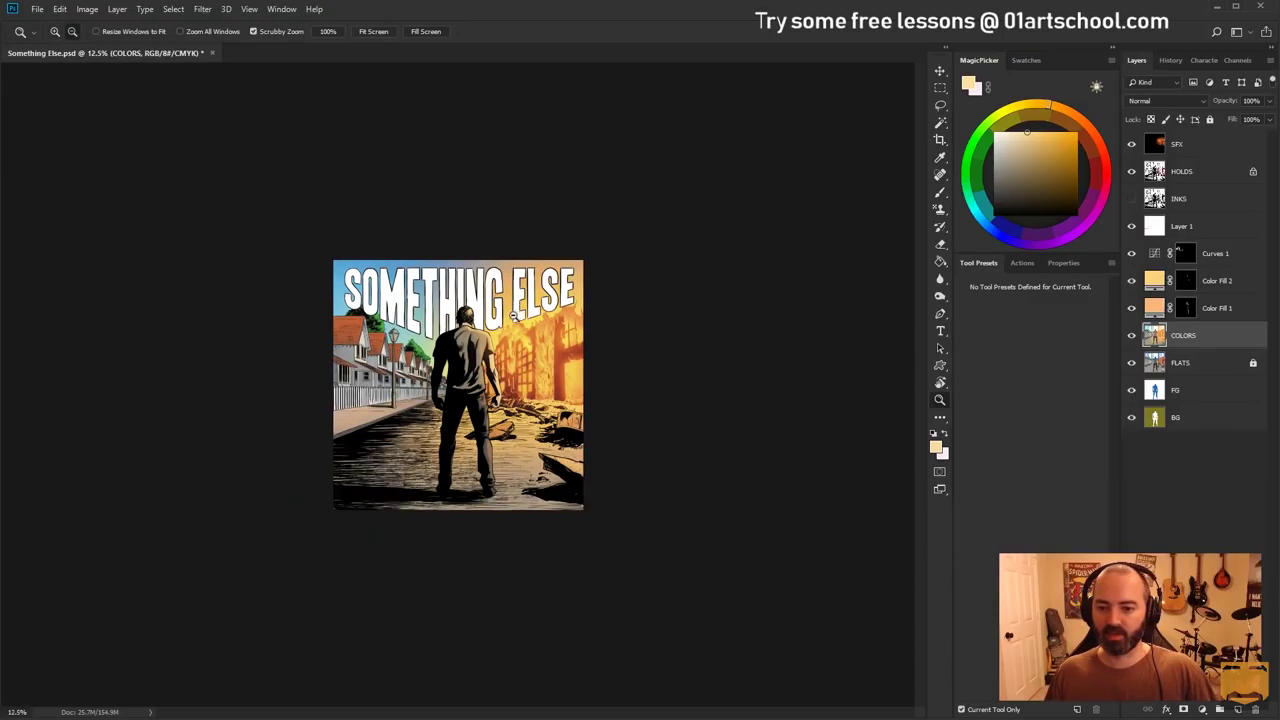
left_click(495, 350, "alt")
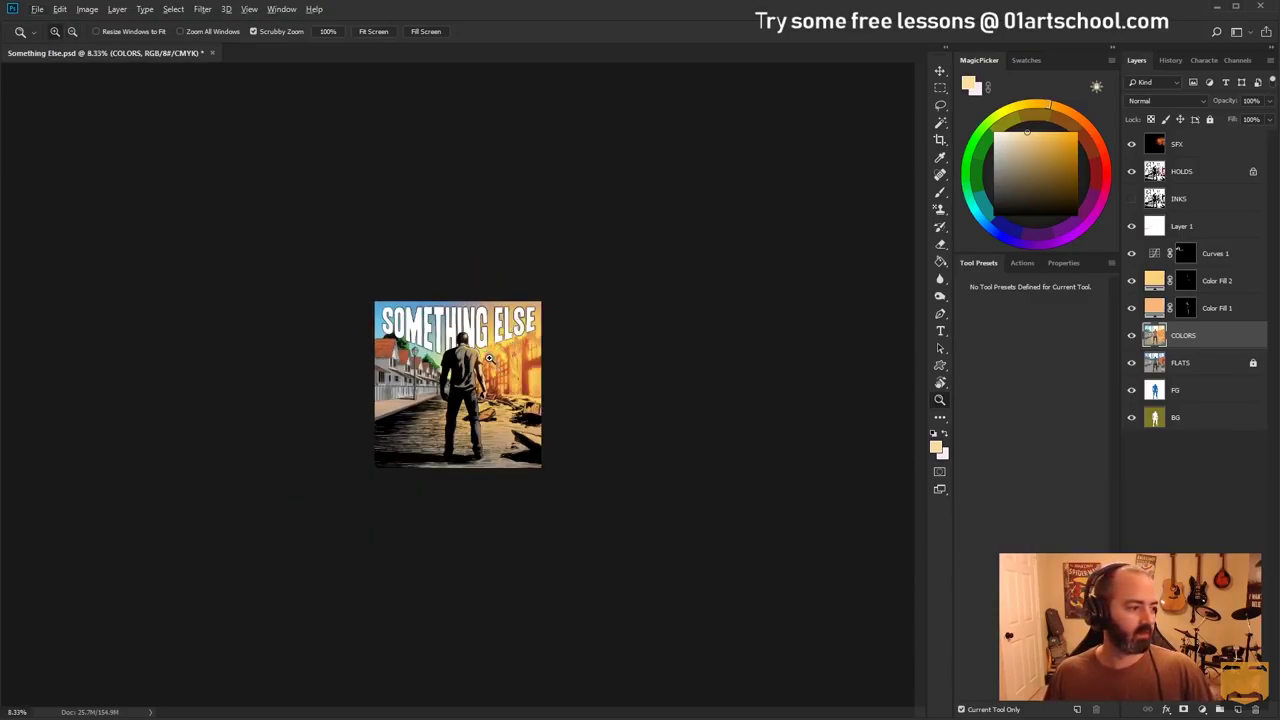
left_click(485, 352, "alt")
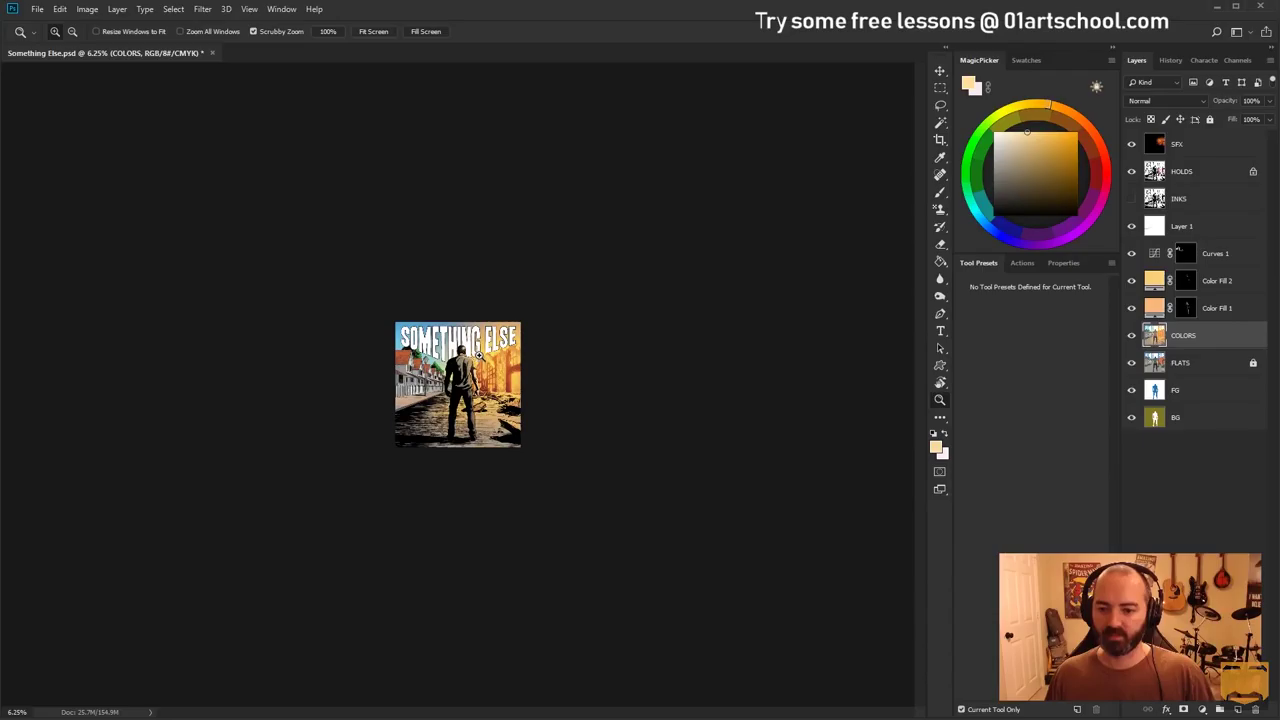
left_click(495, 340)
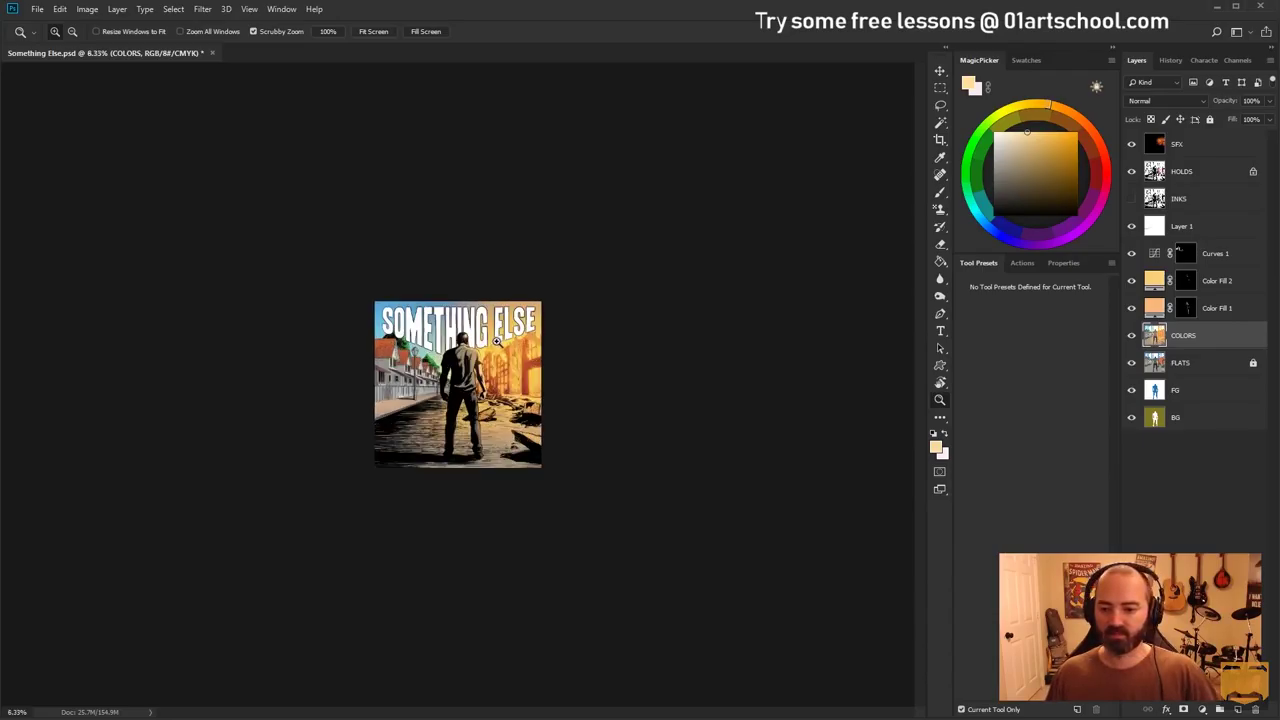
left_click(492, 338)
left_click(513, 330)
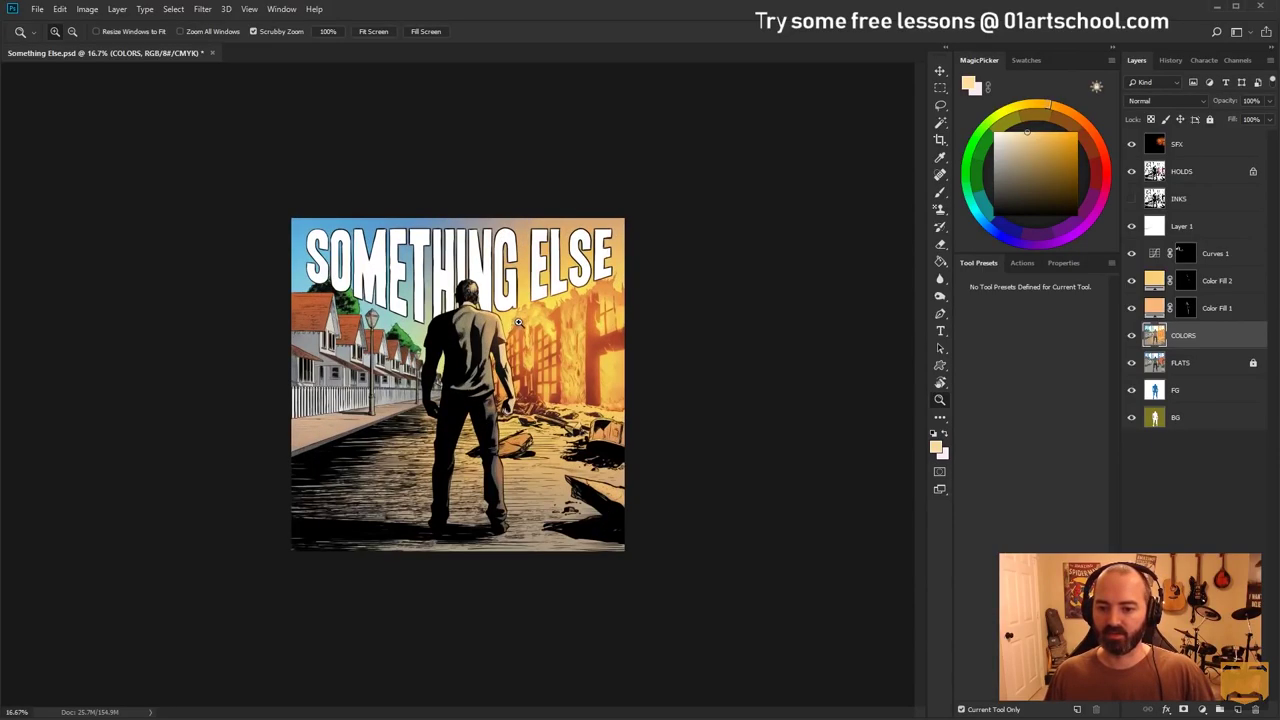
left_click(522, 324)
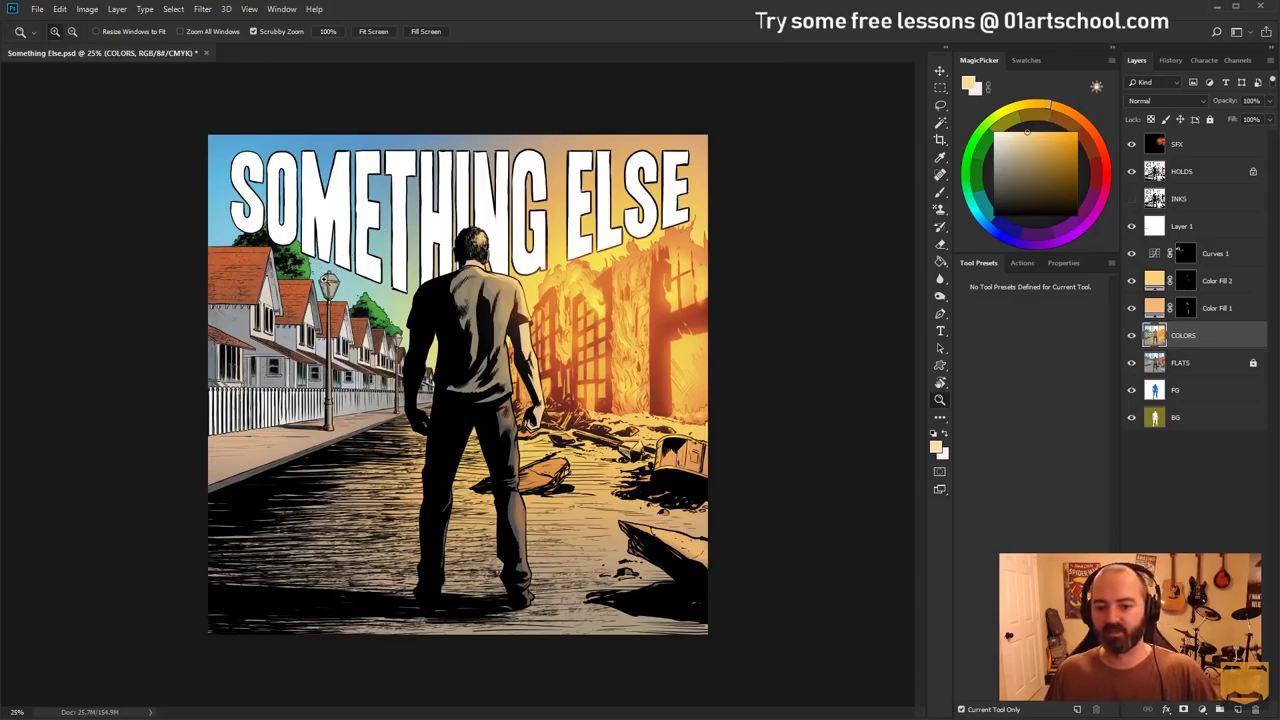
Select the gray roof trims of the row houses by colour and lasso around the trims of the two nearest gables
left_click(300, 290)
left_click(280, 298)
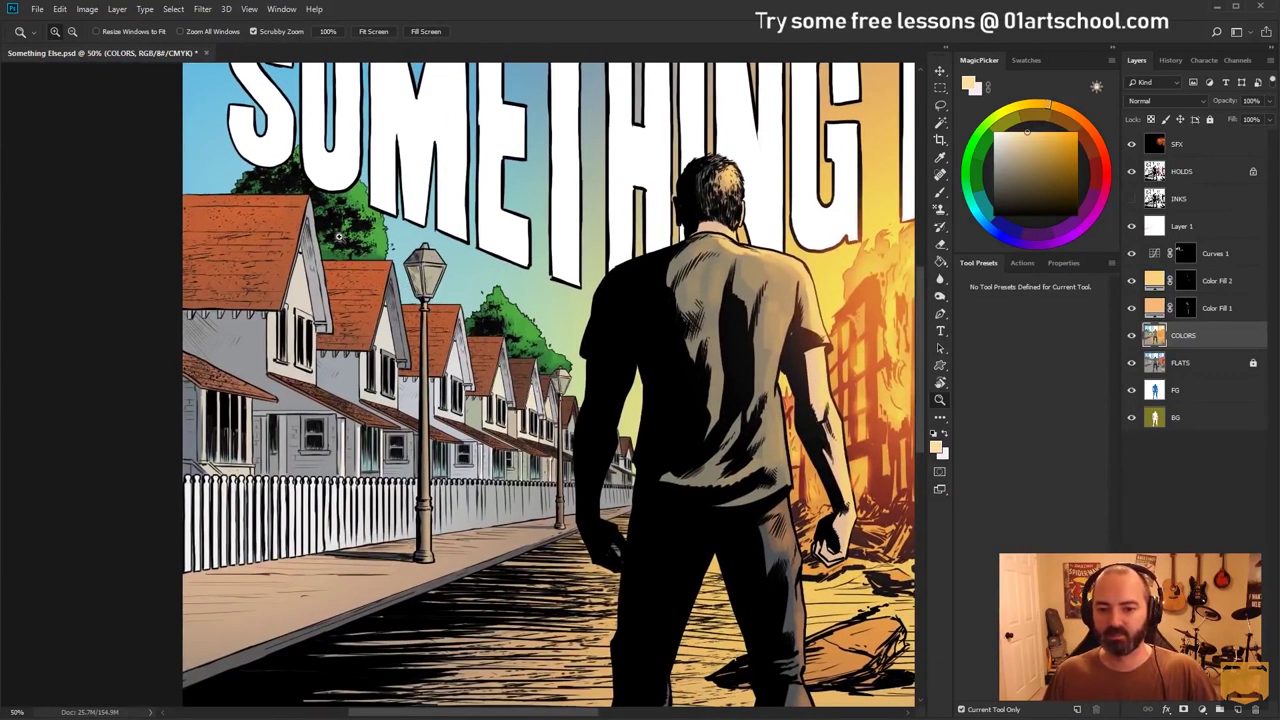
left_click(338, 237)
left_click(352, 216)
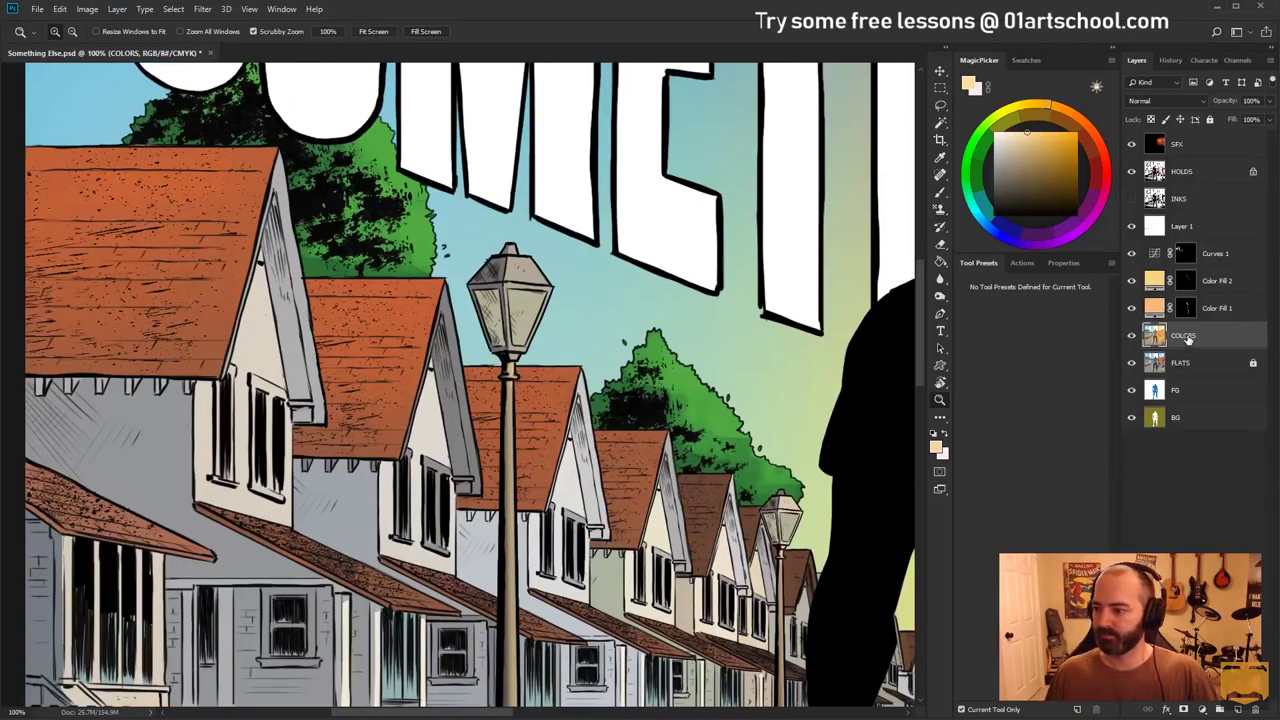
key("w")
left_click(285, 244)
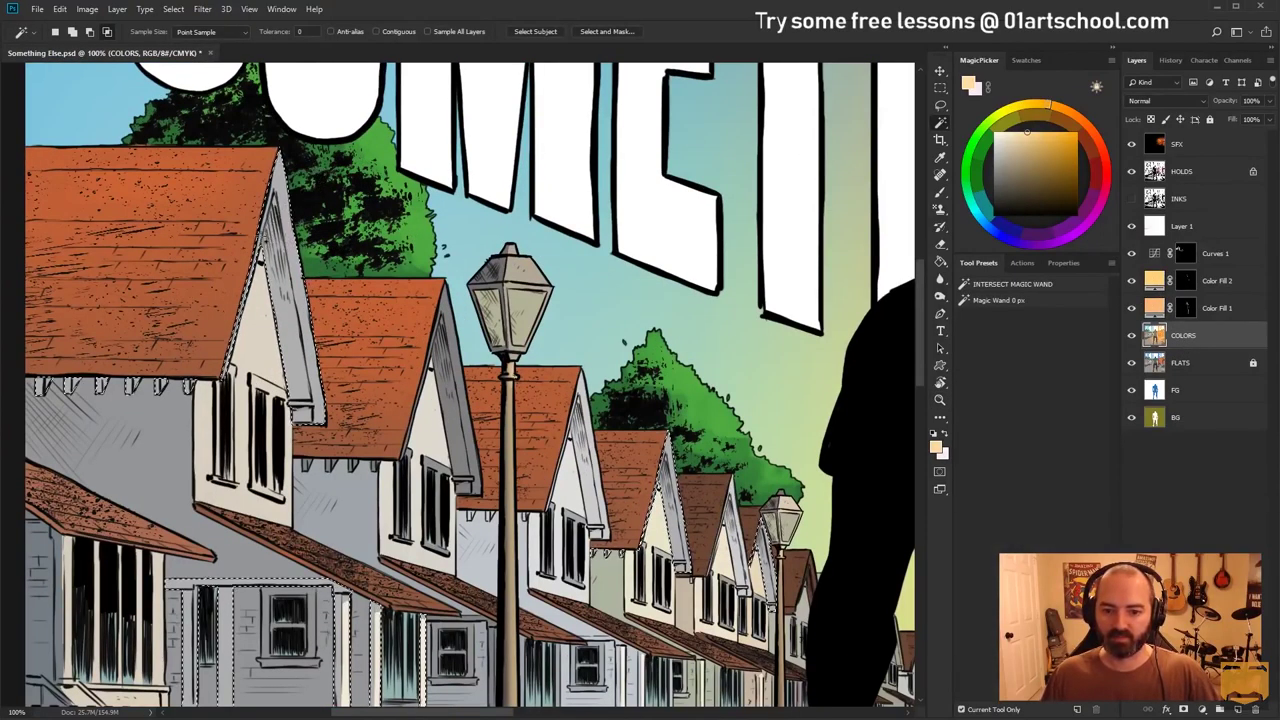
key("l")
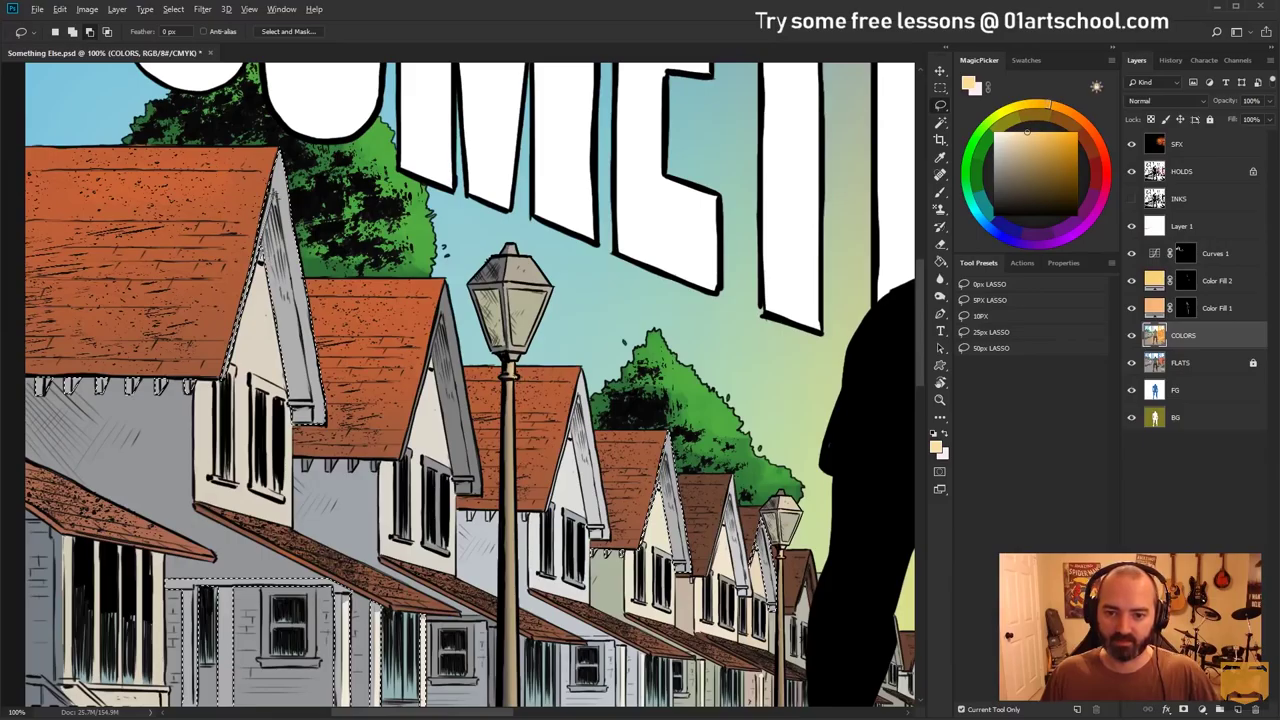
mouse_move(289, 268)
left_mouse_down()
mouse_move(313, 430)
mouse_move(254, 320)
mouse_move(276, 262)
left_mouse_up()
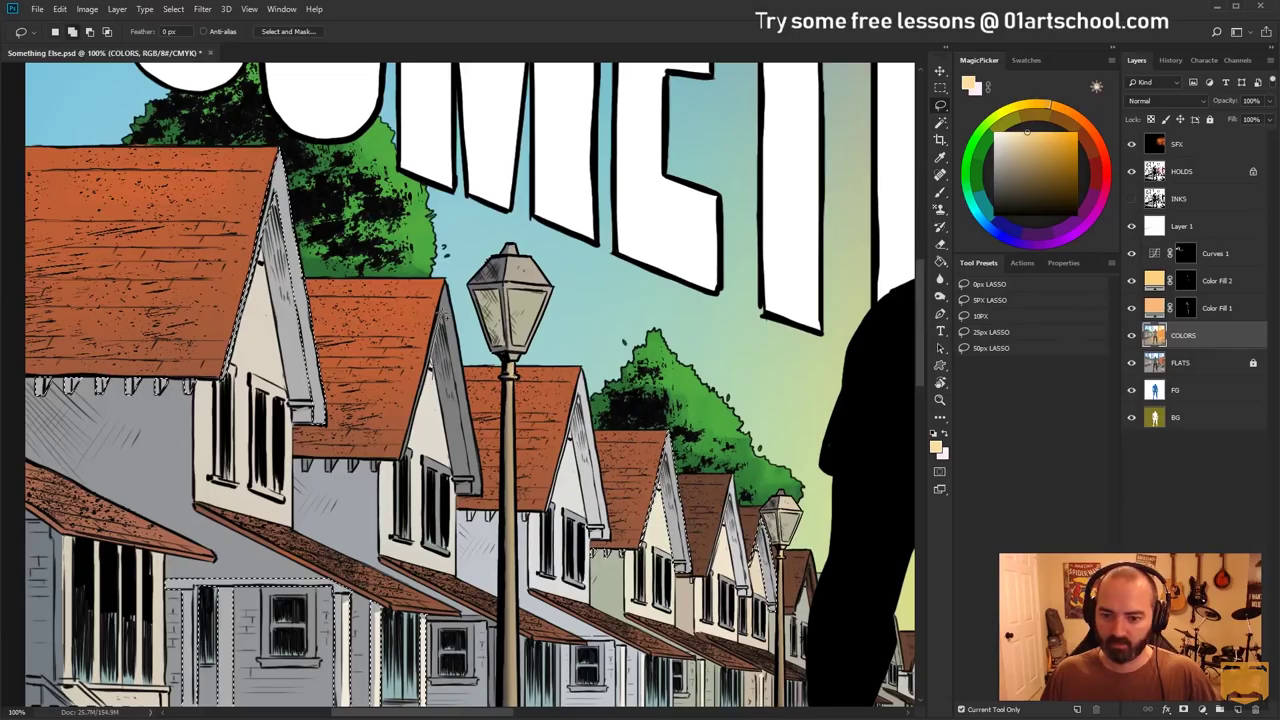
mouse_move(452, 486)
left_mouse_down()
mouse_move(433, 428)
mouse_move(433, 330)
left_mouse_up()
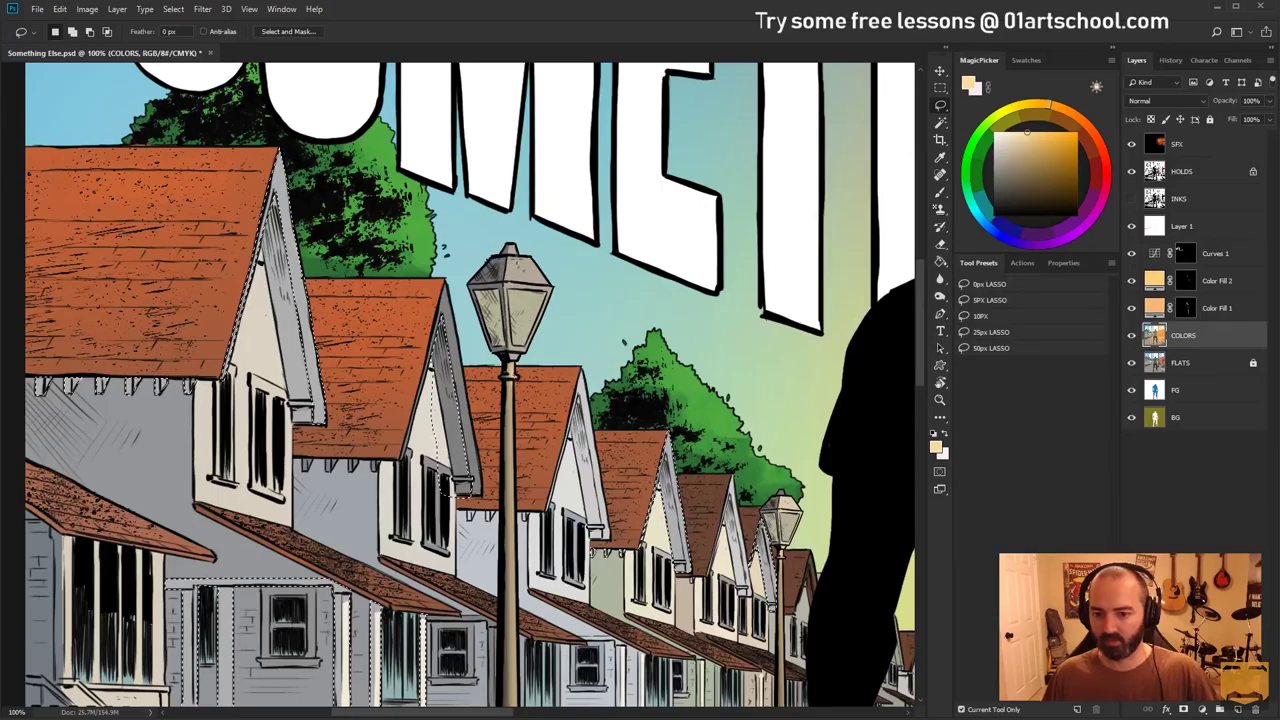
Refine the roof-trim selection with the lasso around the second and third houses' gables and eaves
key("w")
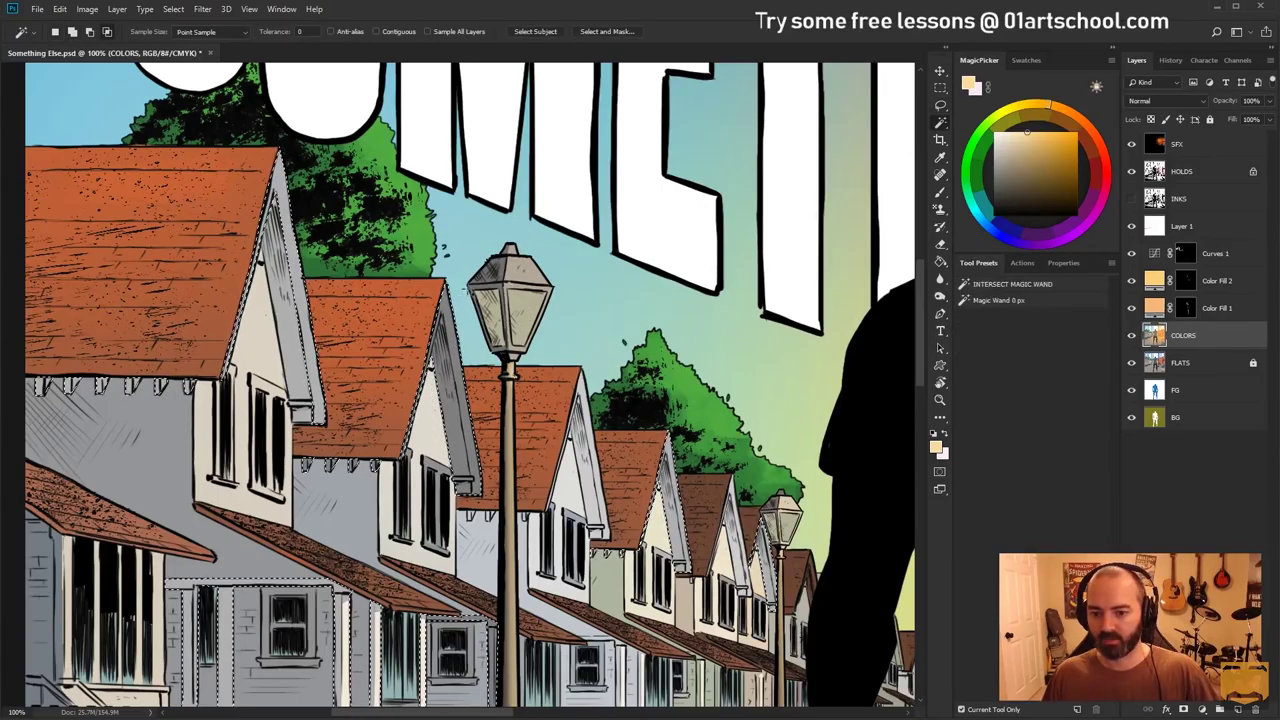
key("l")
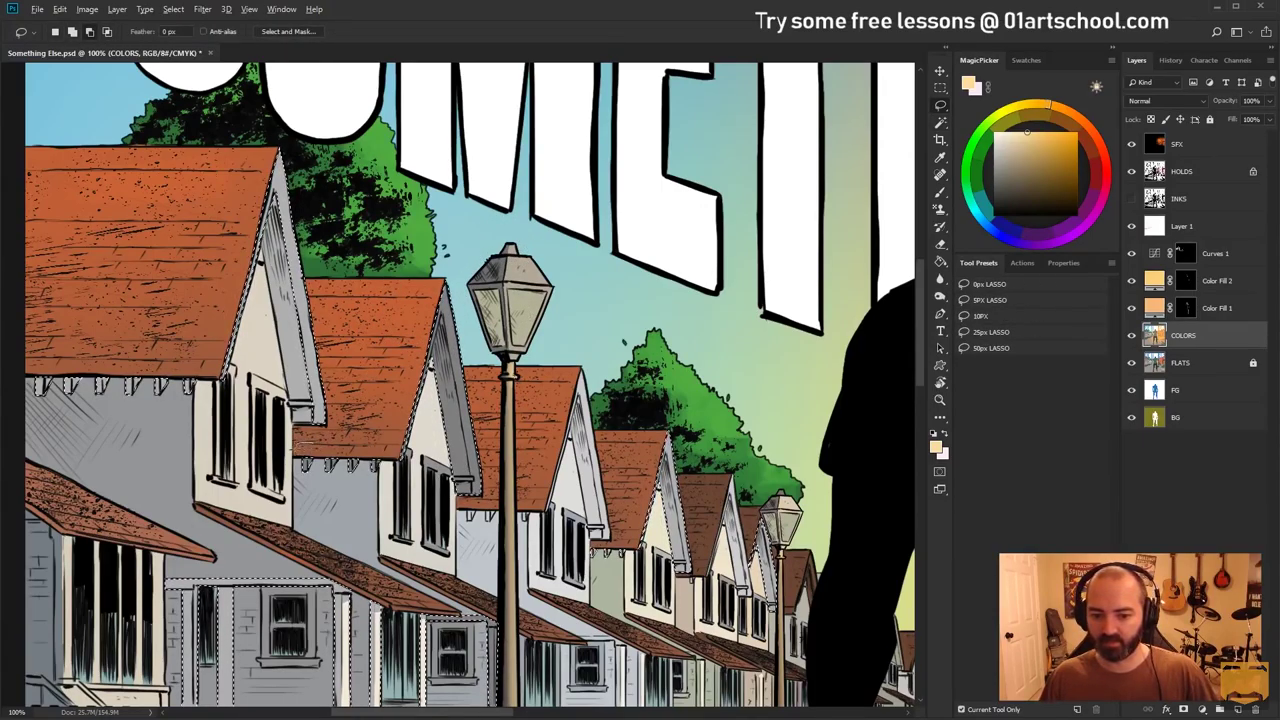
mouse_move(300, 446)
left_mouse_down()
mouse_move(390, 502)
mouse_move(424, 420)
left_mouse_up()
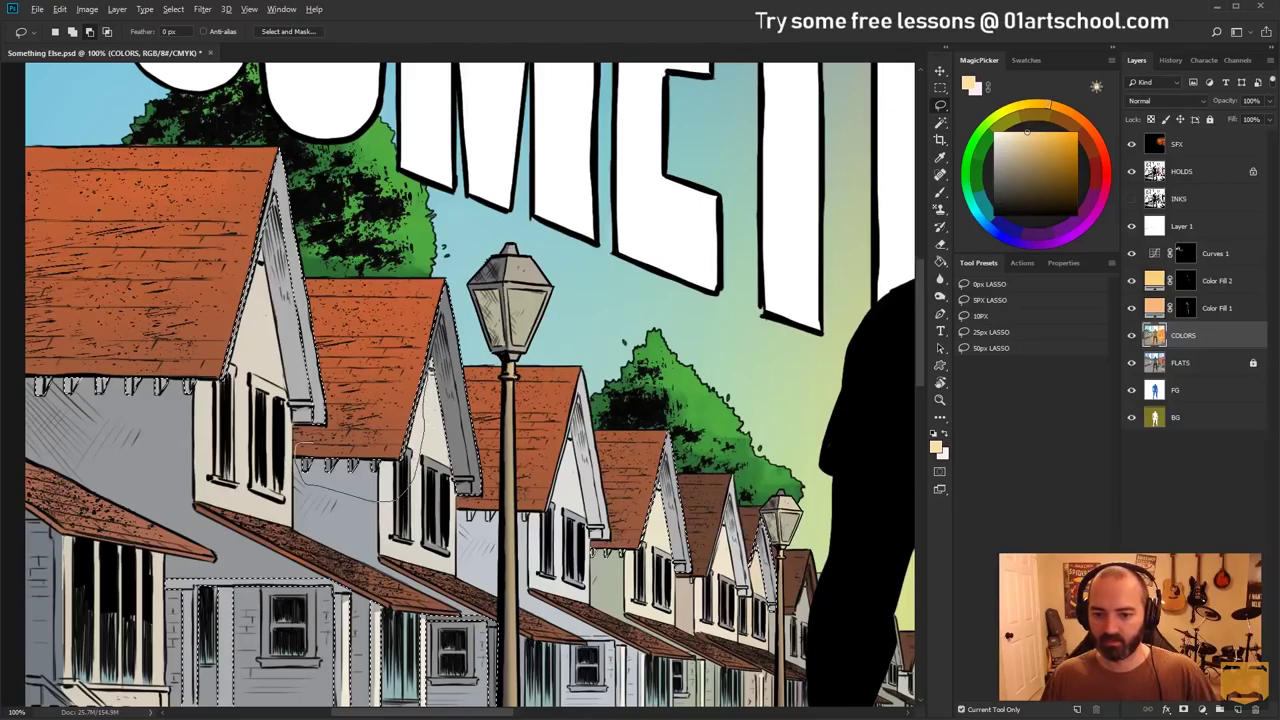
left_click_drag(438, 320, 444, 296)
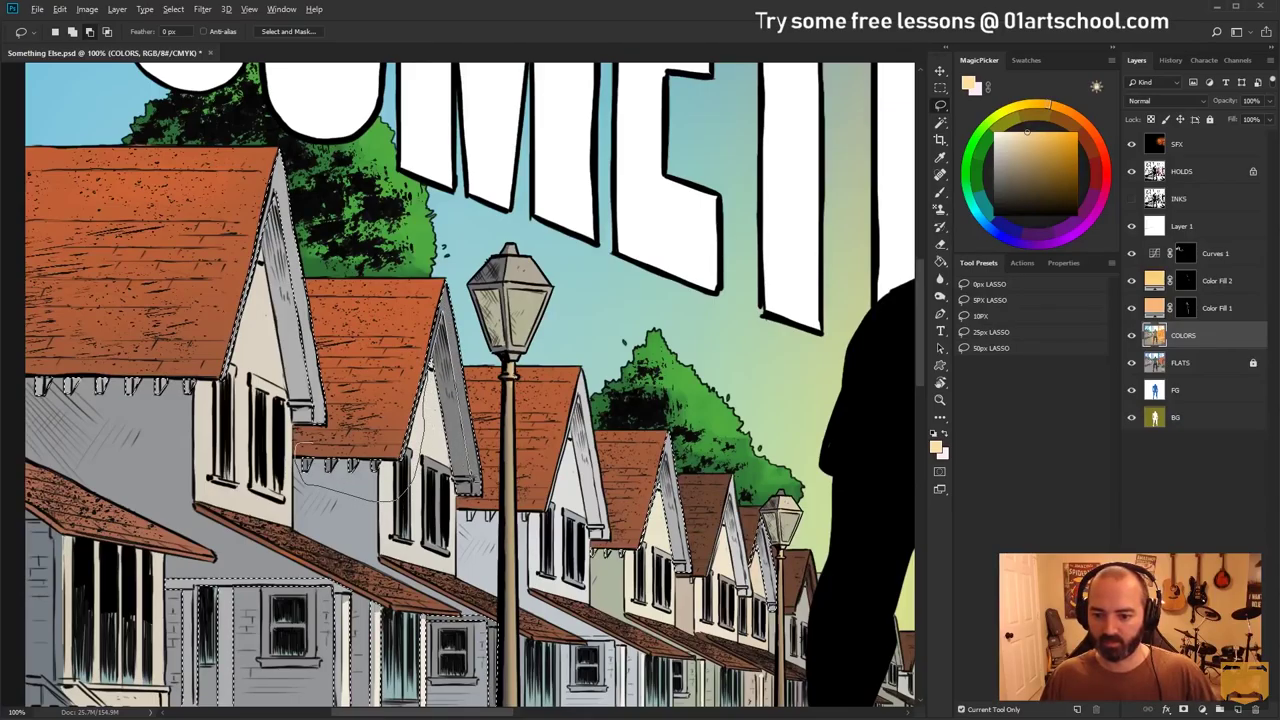
left_click_drag(439, 500, 314, 443)
mouse_move(532, 379)
left_mouse_down()
mouse_move(468, 358)
mouse_move(362, 286)
left_mouse_up()
key("w")
key("l")
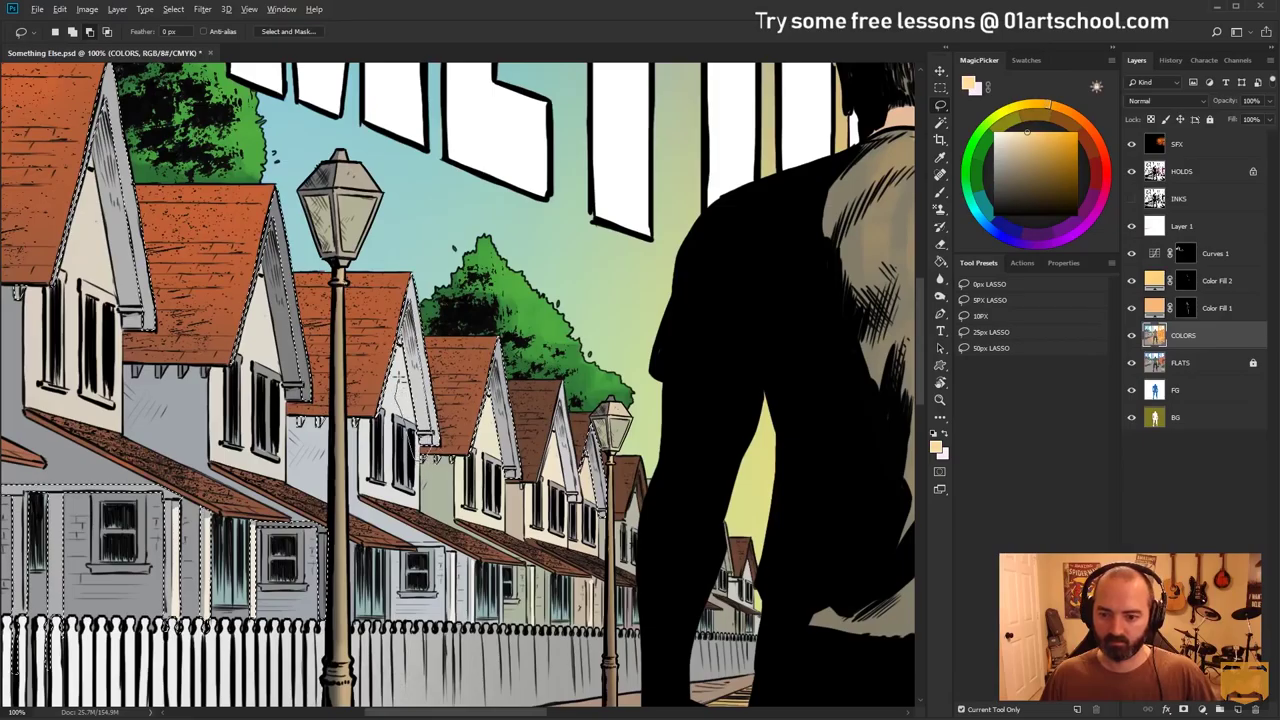
left_click_drag(398, 377, 364, 290)
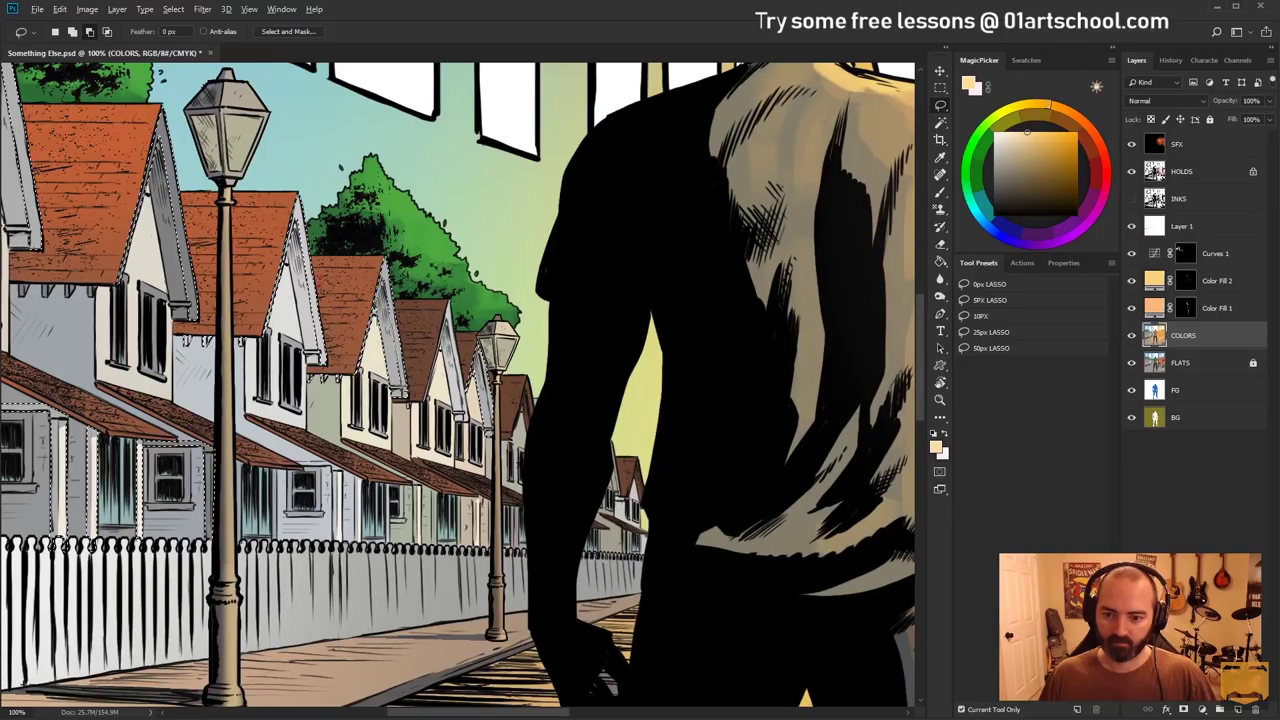
Lasso around the farther houses' gable trims to adjust the roof-trim selection, and clear the whole selection
key("w")
key("ctrl+plus")
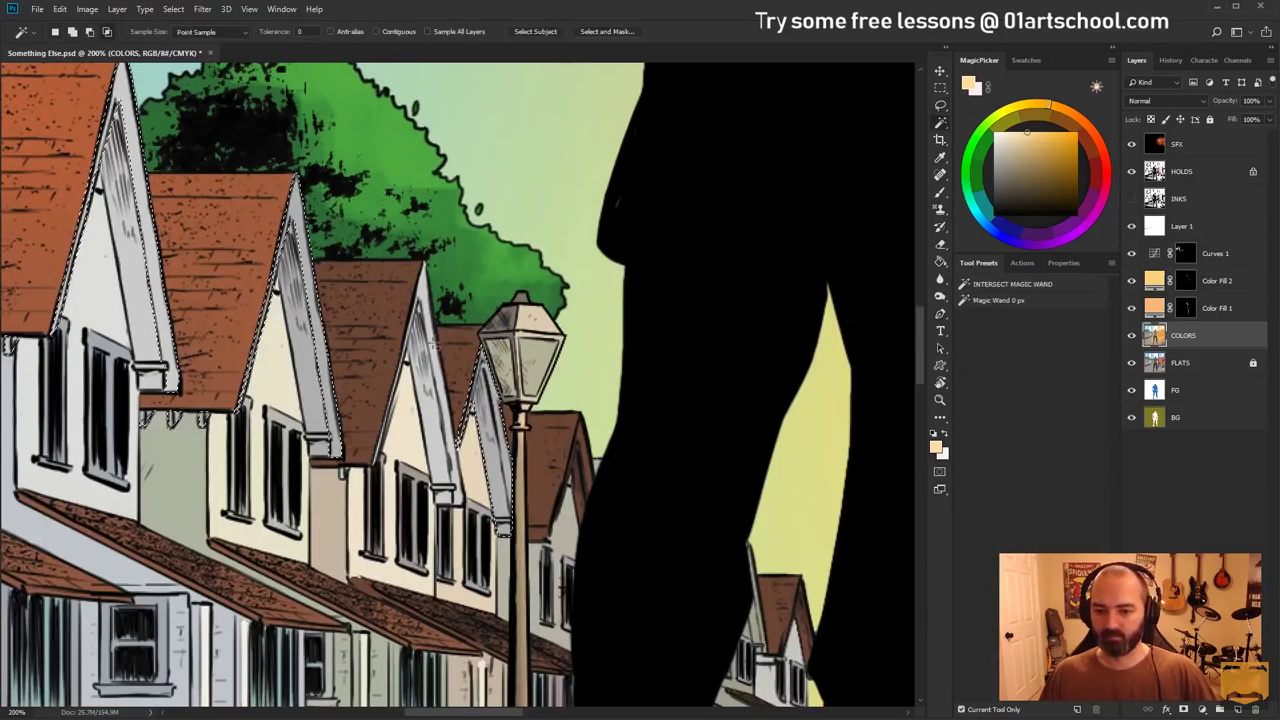
key("l")
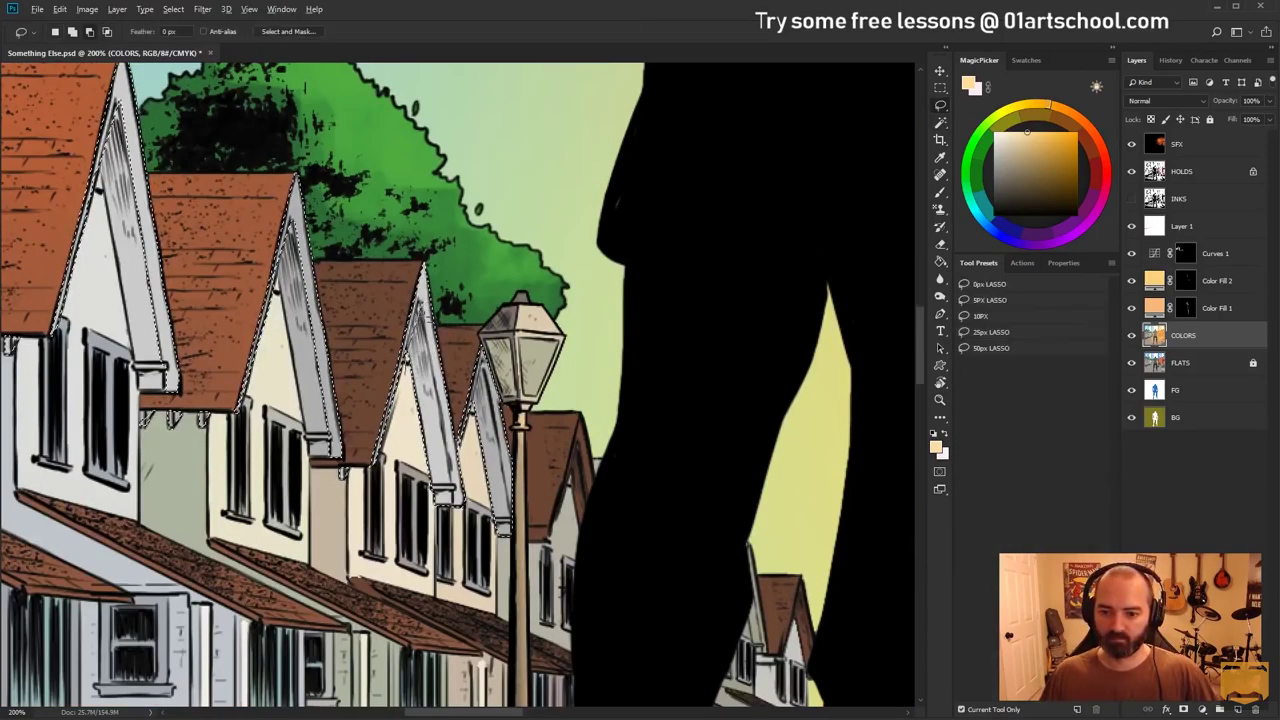
mouse_move(452, 486)
left_mouse_down()
mouse_move(416, 490)
mouse_move(428, 484)
left_mouse_up()
left_click(939, 400)
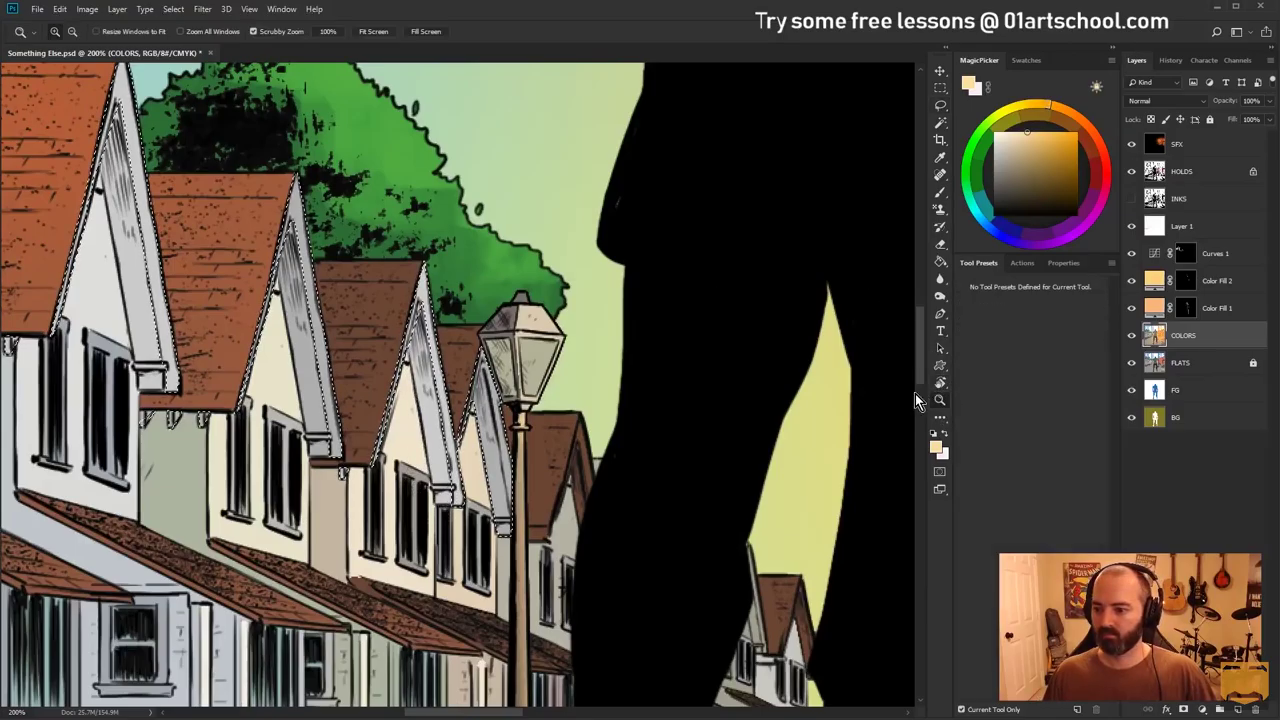
left_click(382, 460, "alt")
key("ctrl+minus")
key("l")
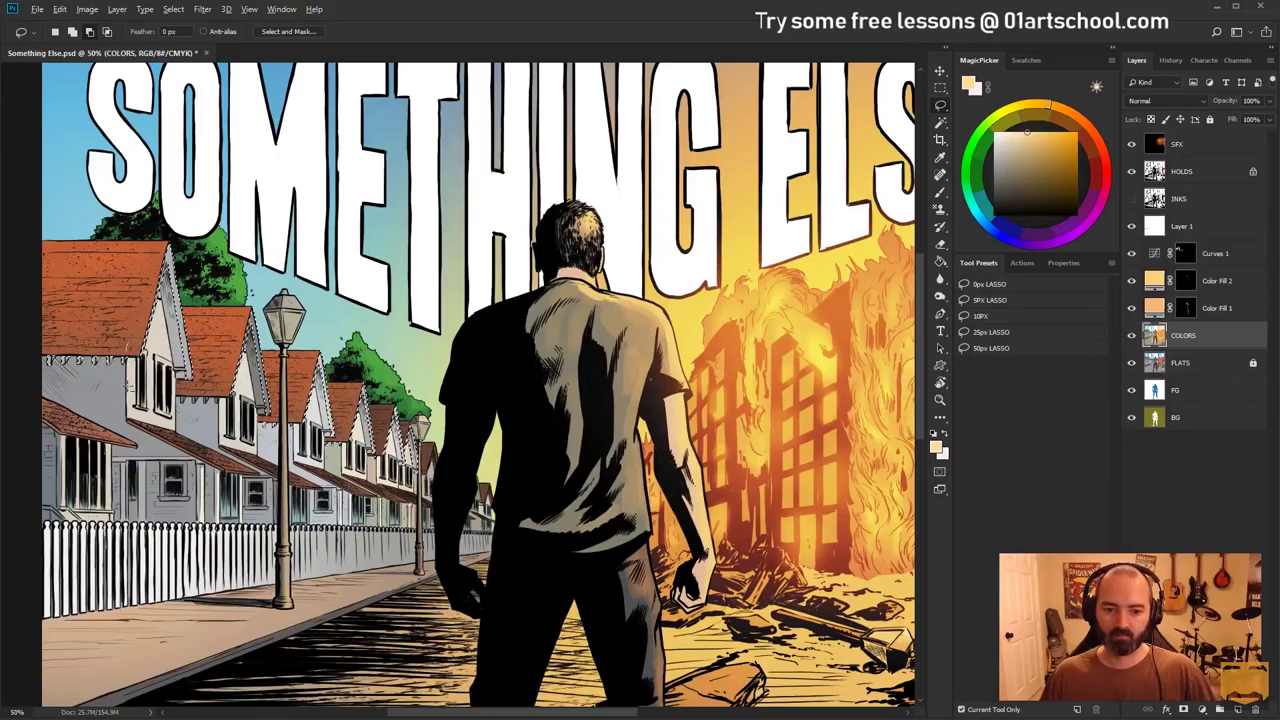
key("ctrl+d")
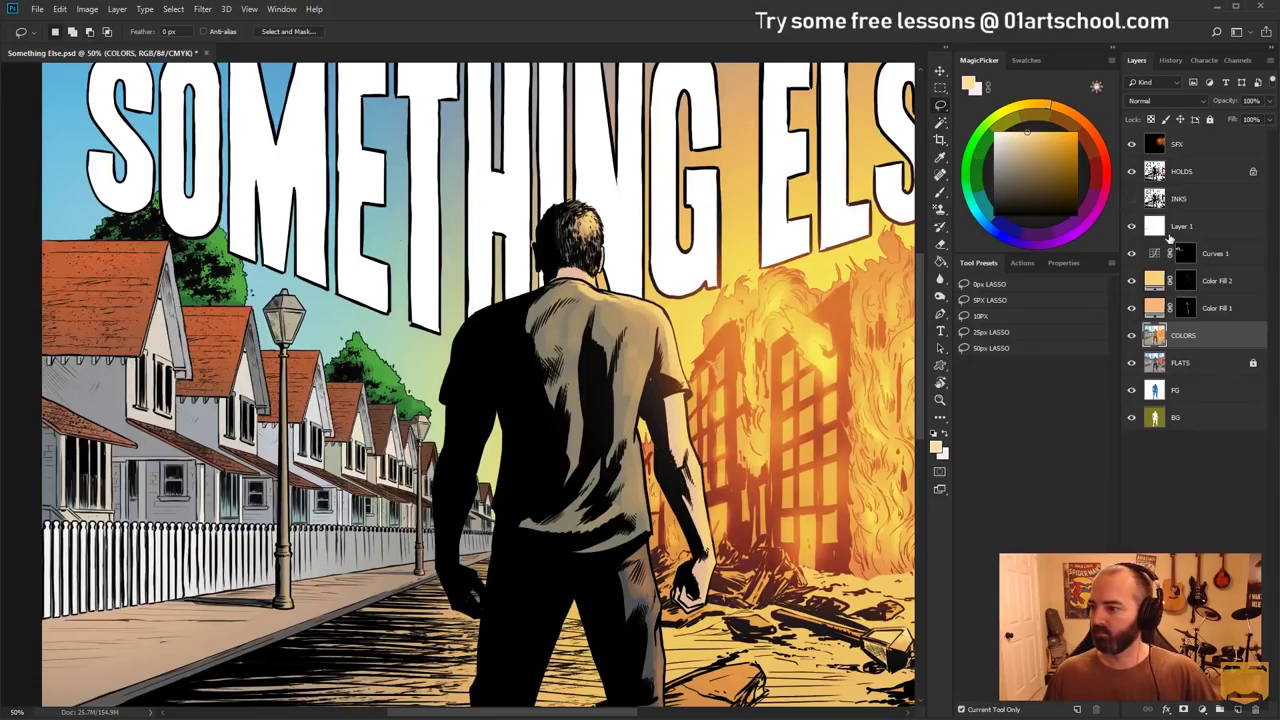
Make the Screen-mode Layer 1 active, enlarge the brush to 360 px and review the whole cover
left_click(1168, 234)
key("b")
mouse_move(308, 310)
left_mouse_down("alt")
mouse_move(320, 328)
mouse_move(371, 328)
left_mouse_up("alt")
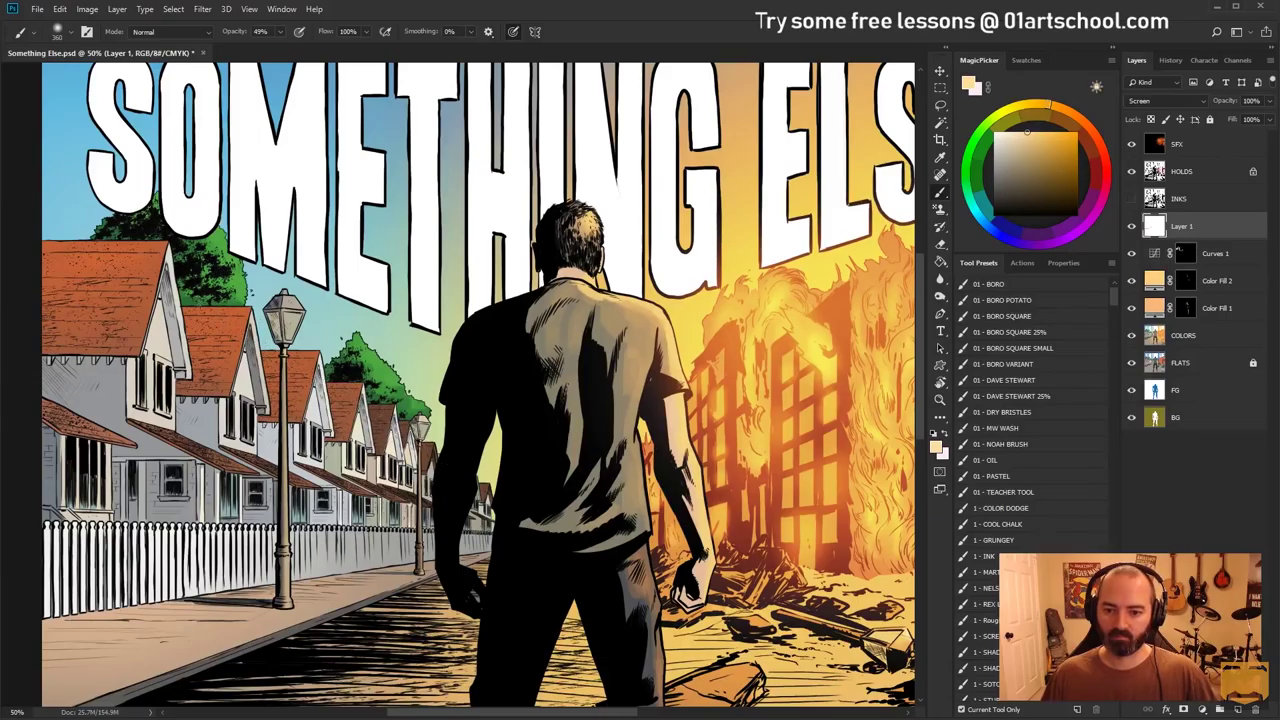
left_click(939, 399)
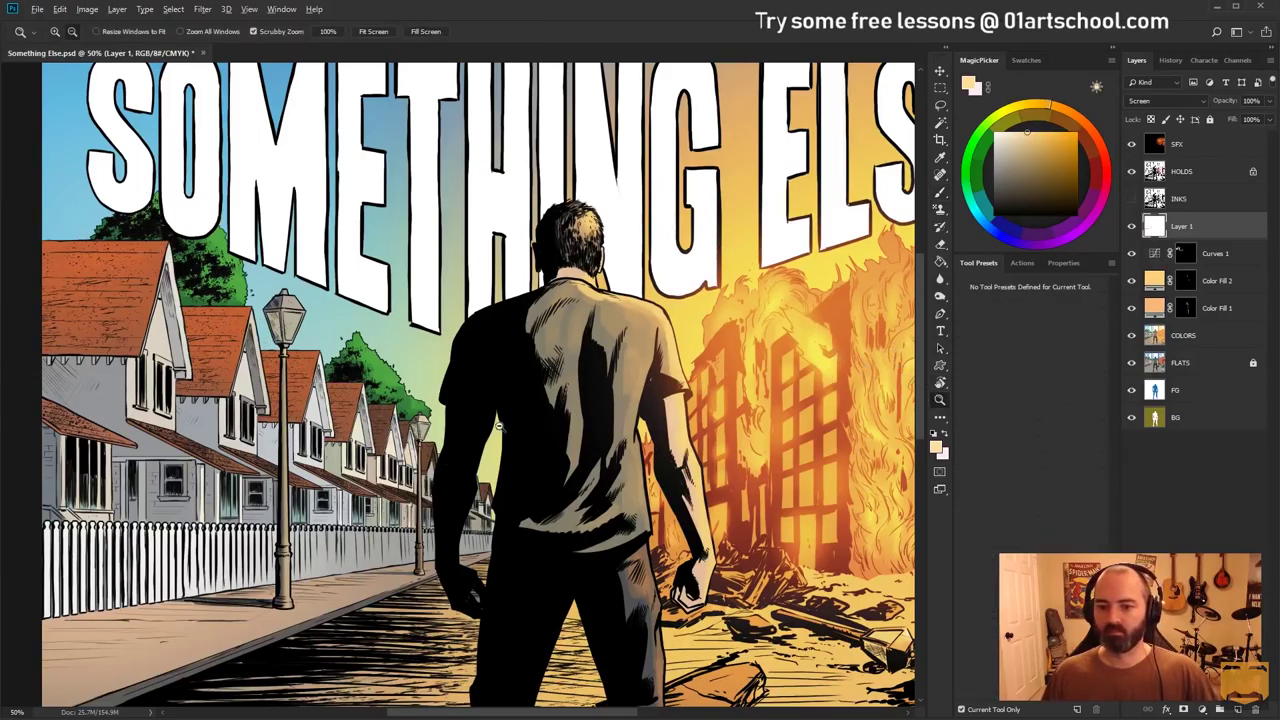
left_click(568, 410, "alt")
left_click(572, 418, "alt")
left_click_drag(602, 435, 512, 300)
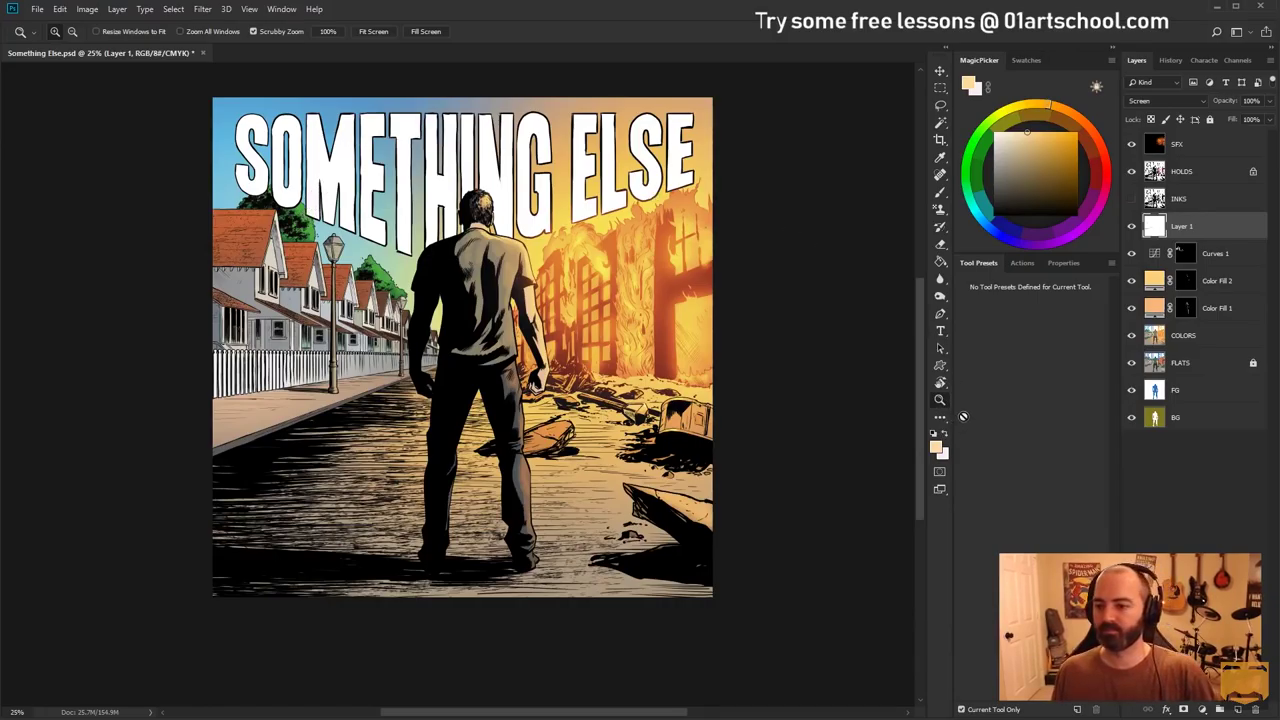
Examine the whole cover at reduced sizes to judge the balance between the figure, the houses and the fire
left_click(551, 405, "alt")
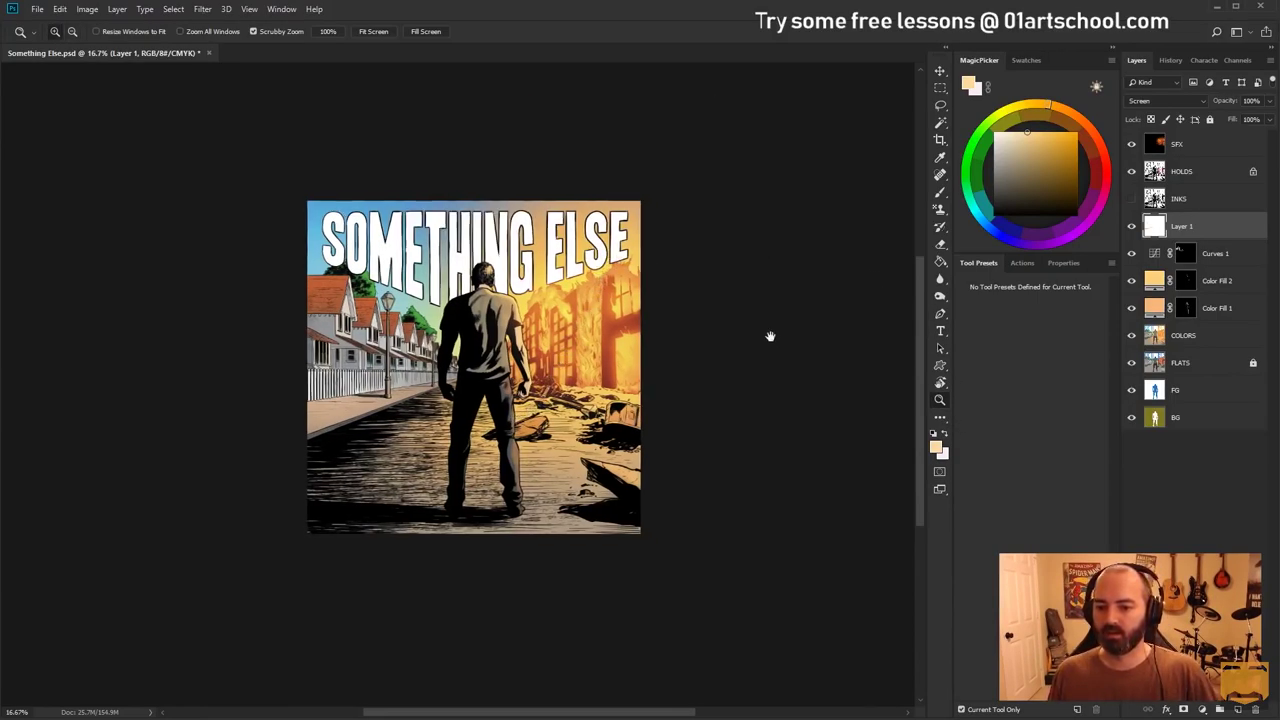
left_click_drag(770, 336, 728, 307)
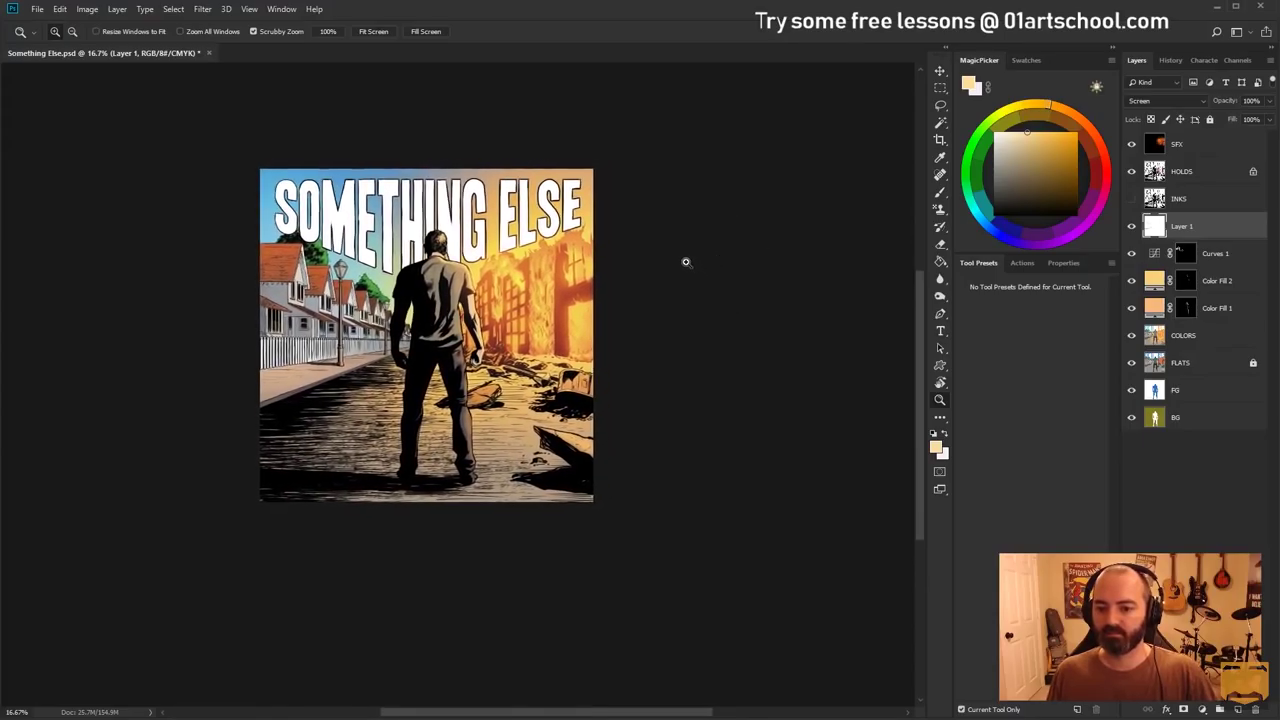
left_click(656, 298, "alt")
left_click(655, 312, "alt")
left_click_drag(468, 378, 685, 246)
left_click(670, 266)
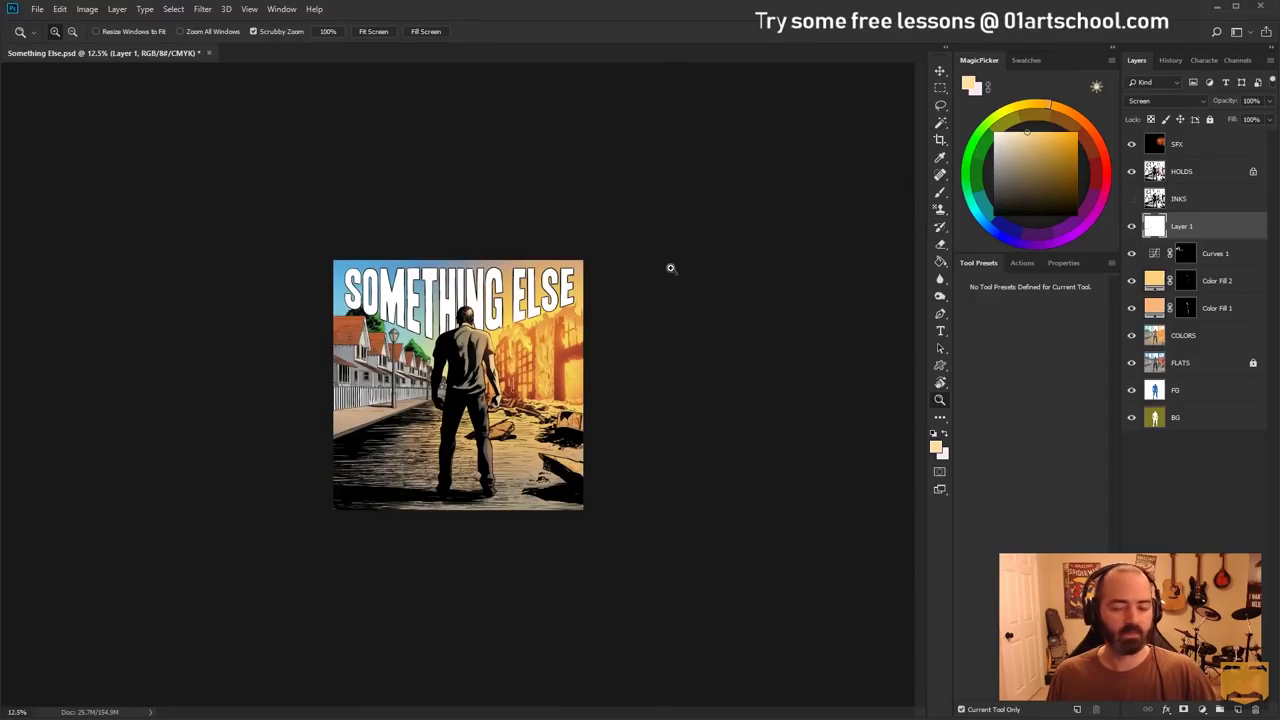
left_click(661, 287)
left_click(649, 332)
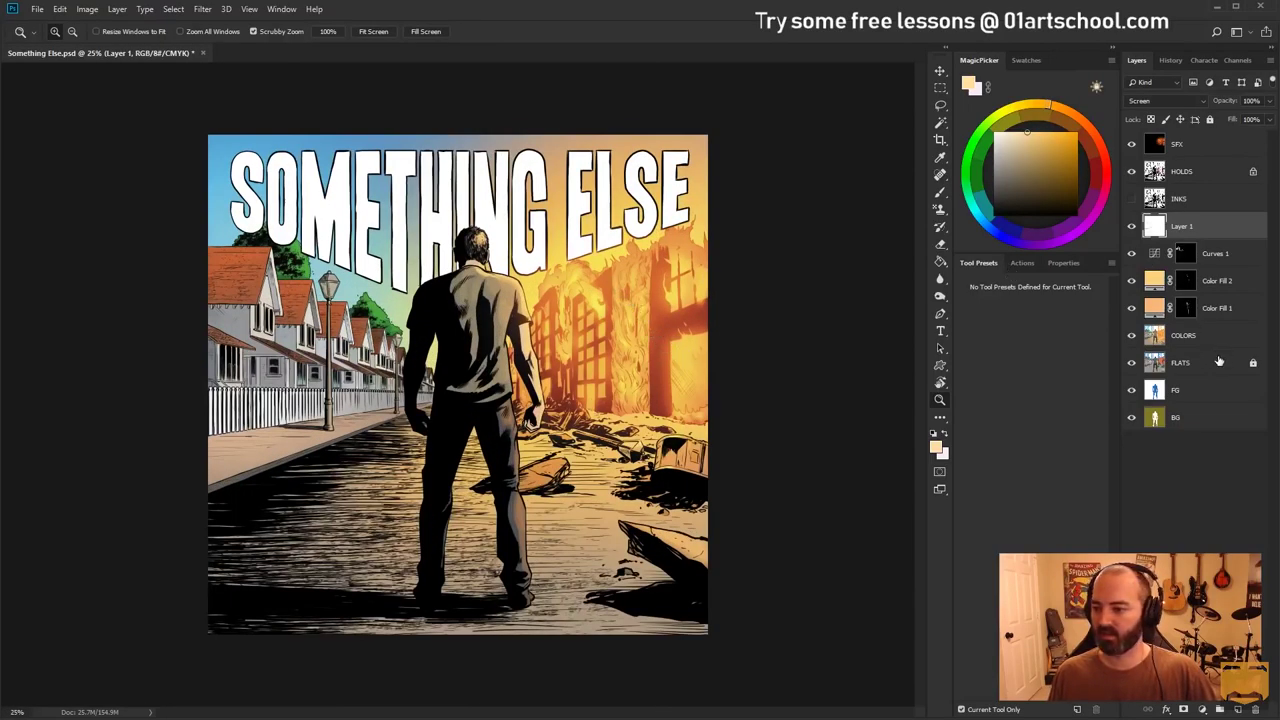
Load the standing man's silhouette from the FG layer and add a light blue solid colour fill for it above Layer 1
left_click(1173, 366)
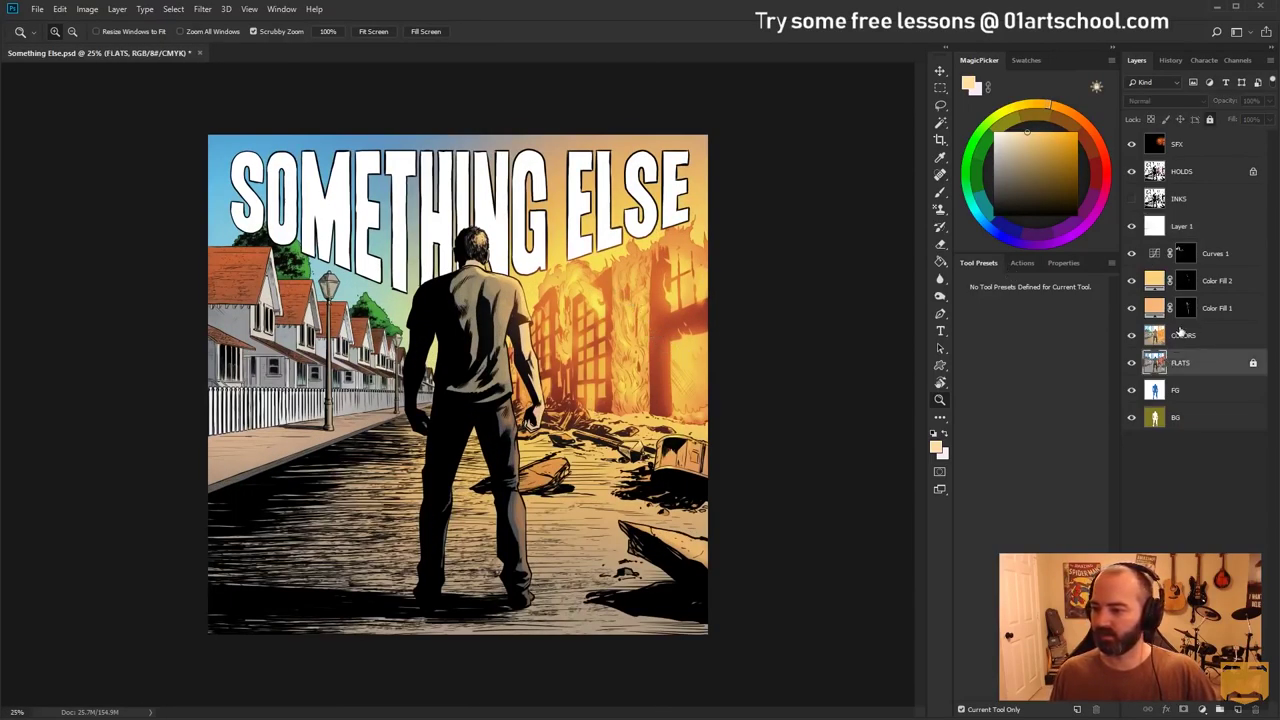
left_click(1156, 390, "ctrl")
left_click(1205, 224)
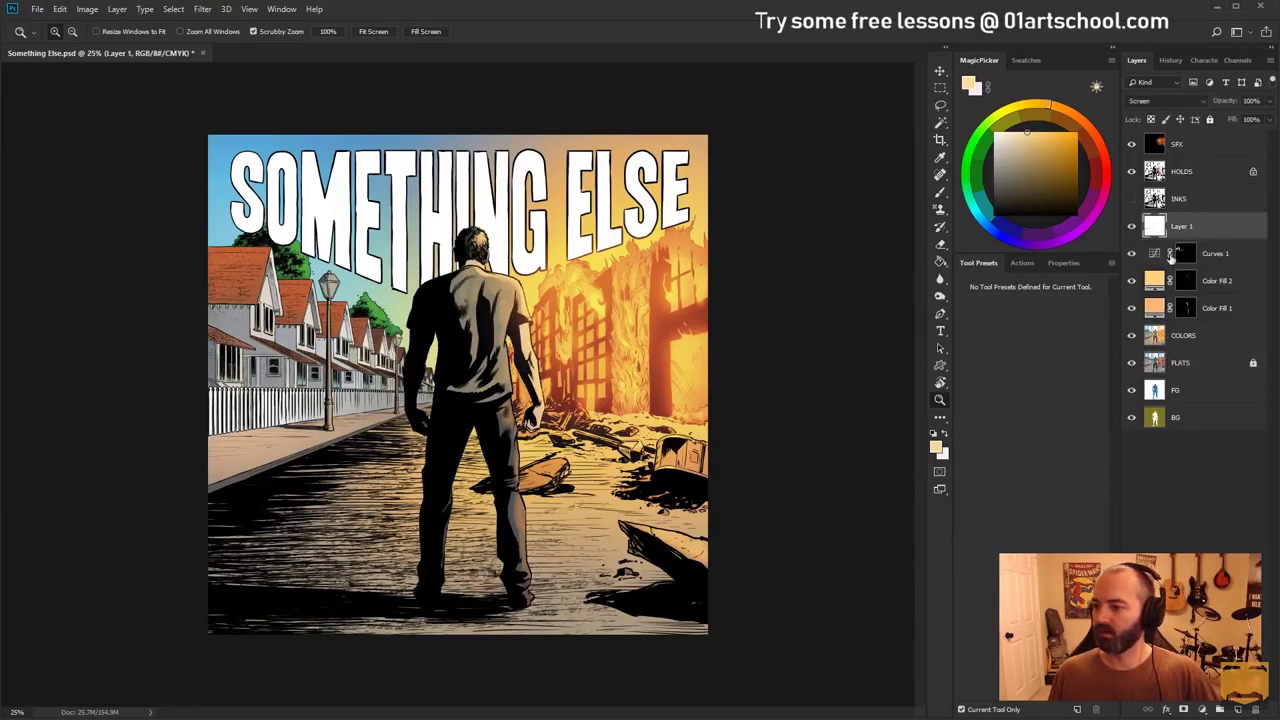
left_click(1205, 710)
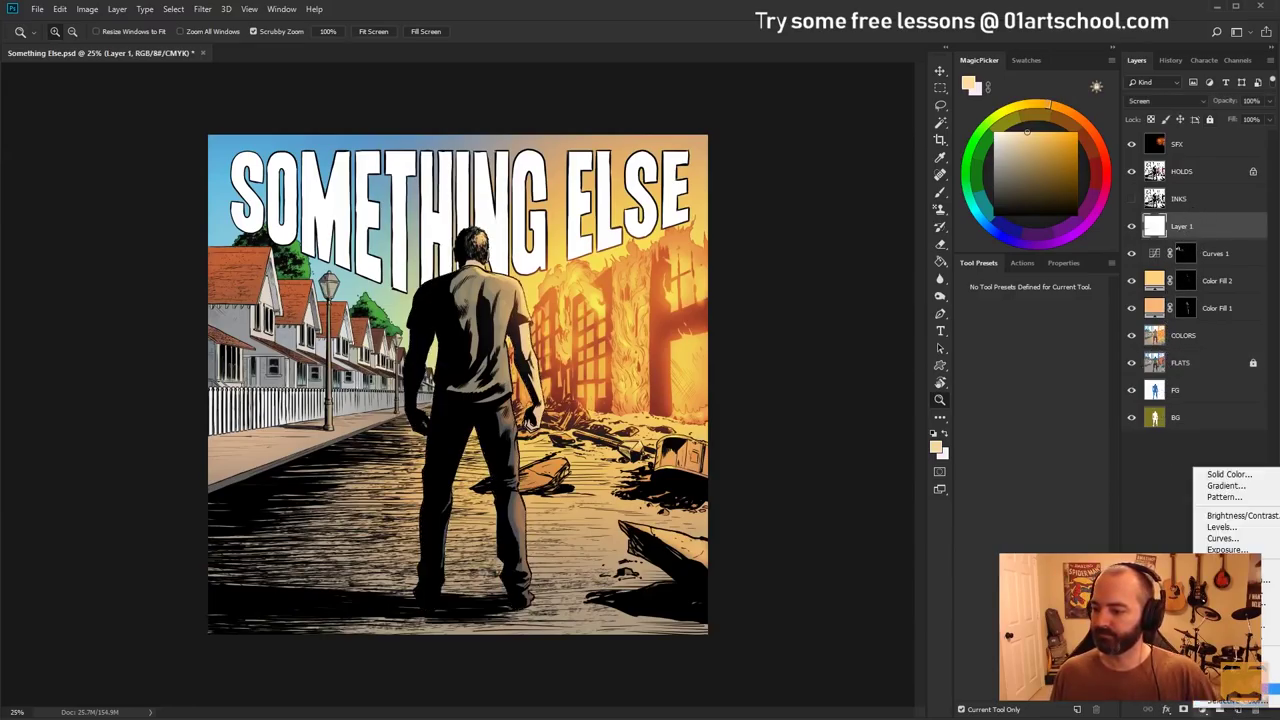
left_click(1243, 472)
type("70acdb")
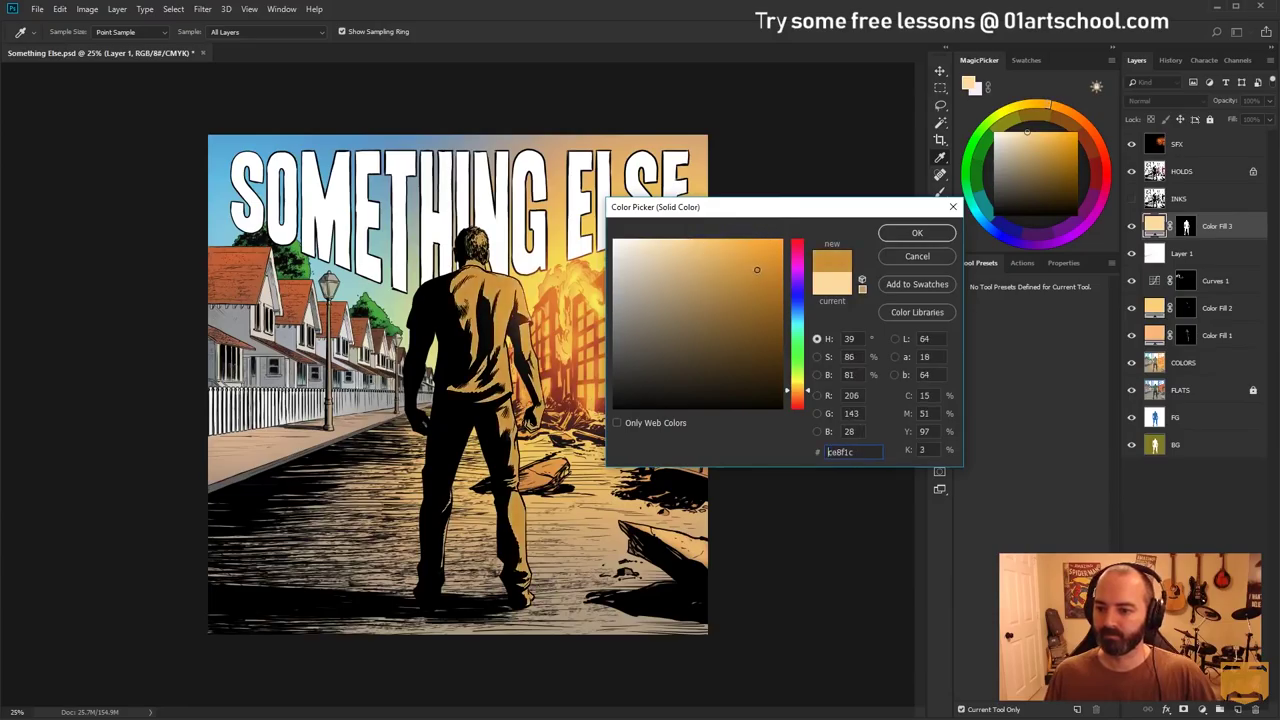
mouse_move(697, 265)
left_mouse_down()
mouse_move(718, 256)
mouse_move(692, 246)
left_mouse_up()
left_click(916, 232)
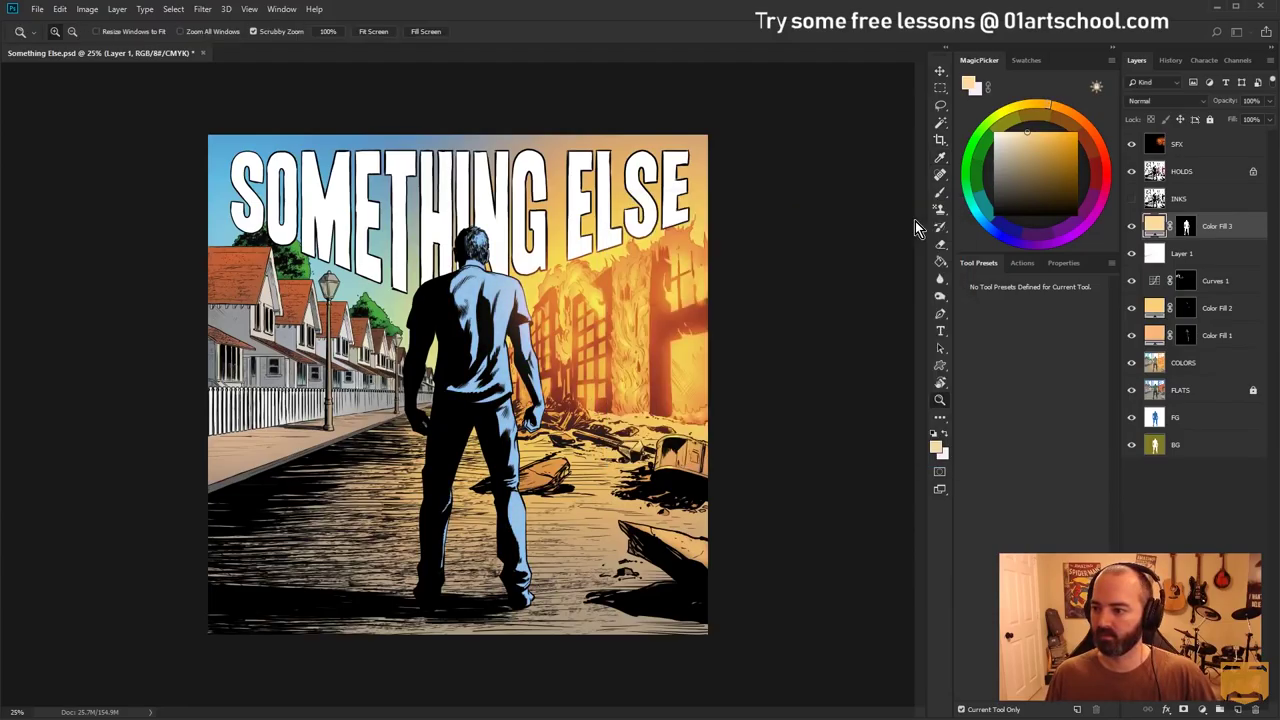
Set the man's colour fill to Multiply and change its colour to peach #ffc19f
left_click(1160, 101)
left_click(1138, 153)
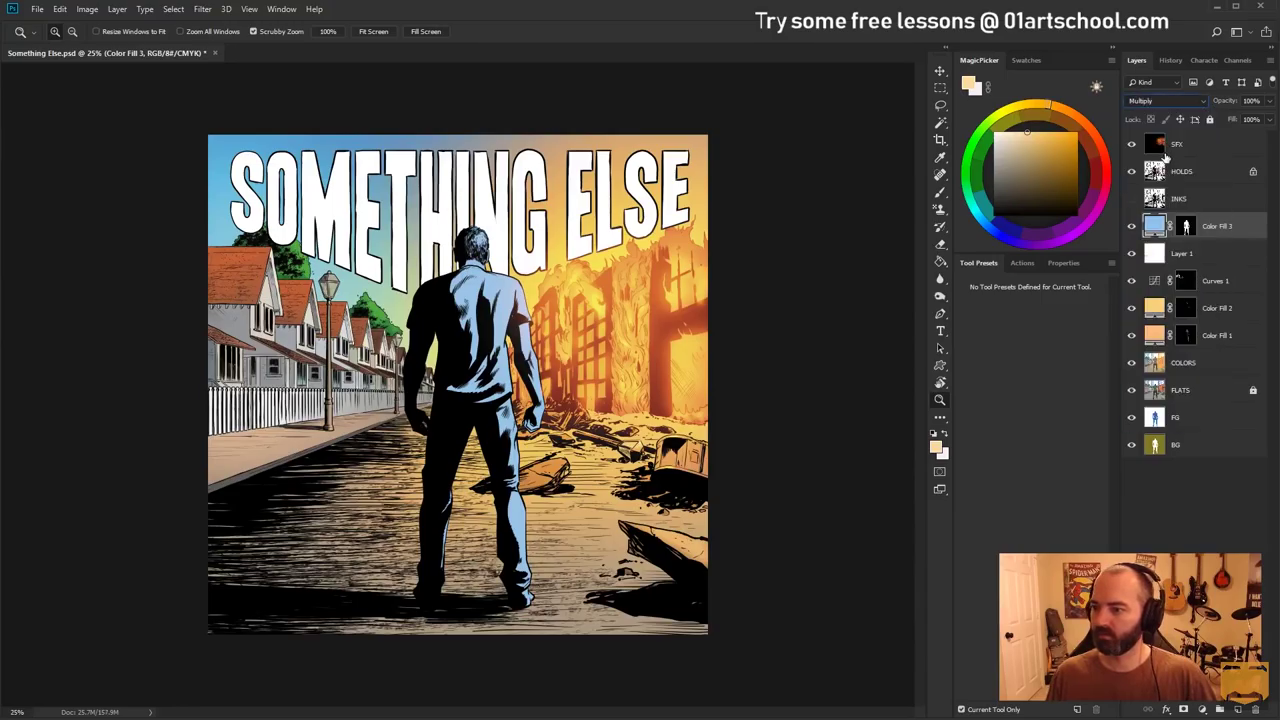
double_click(1155, 224)
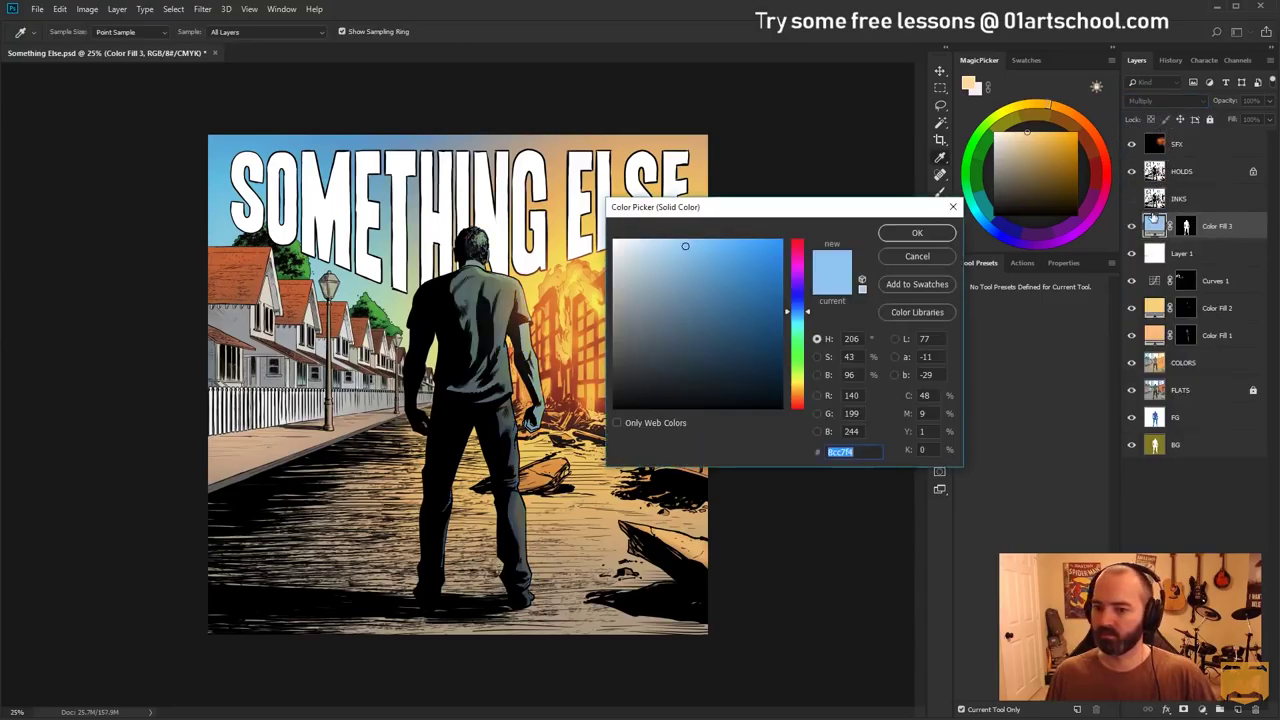
left_click_drag(680, 251, 676, 230)
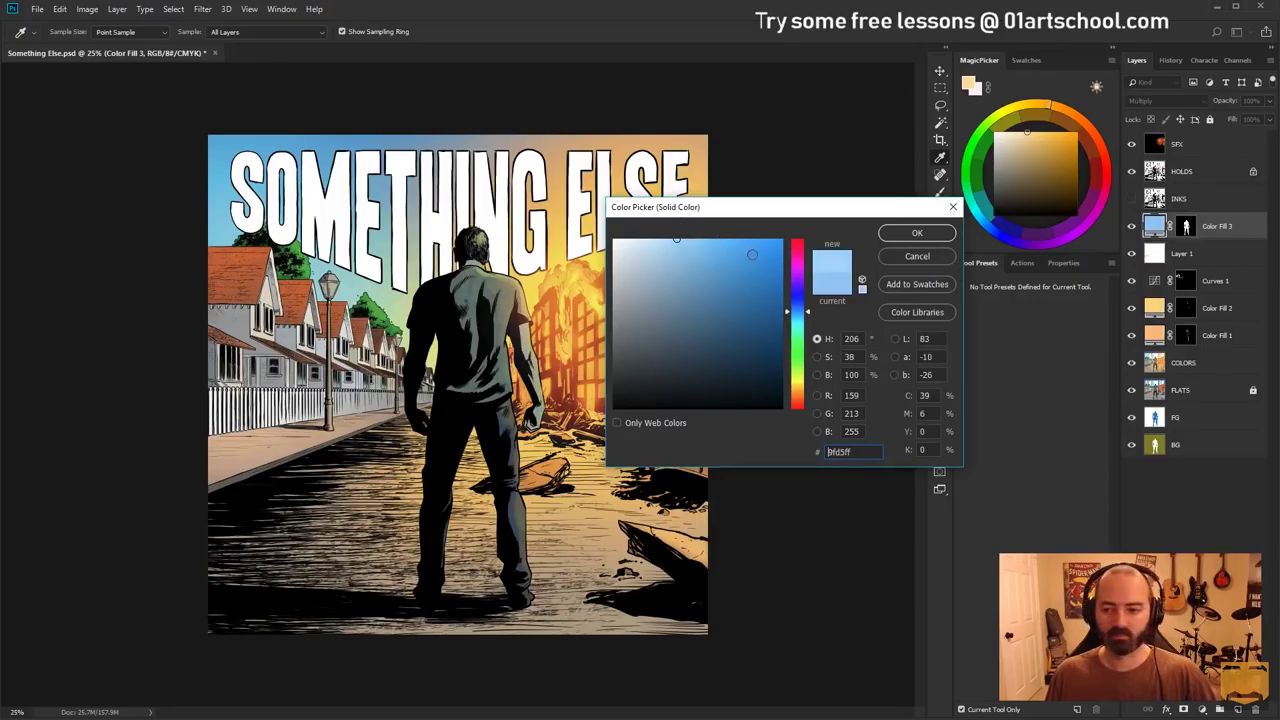
mouse_move(807, 306)
left_mouse_down()
mouse_move(788, 241)
mouse_move(790, 402)
left_mouse_up()
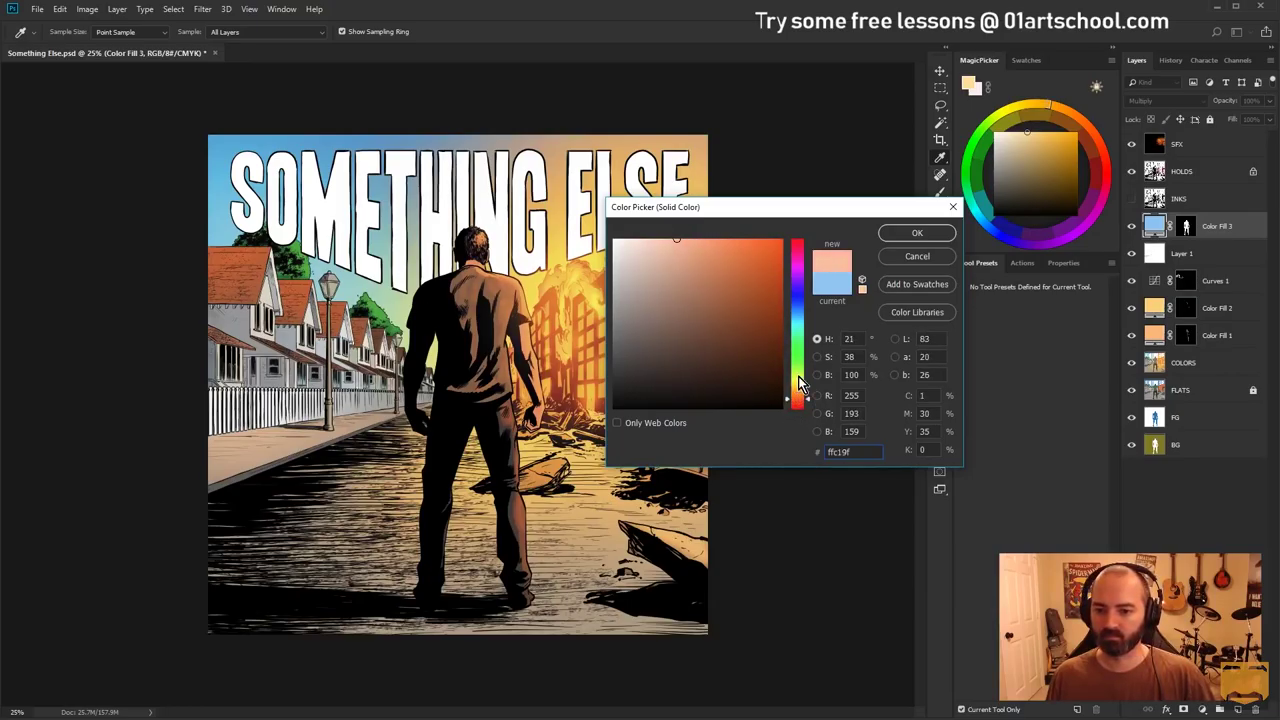
left_click(916, 234)
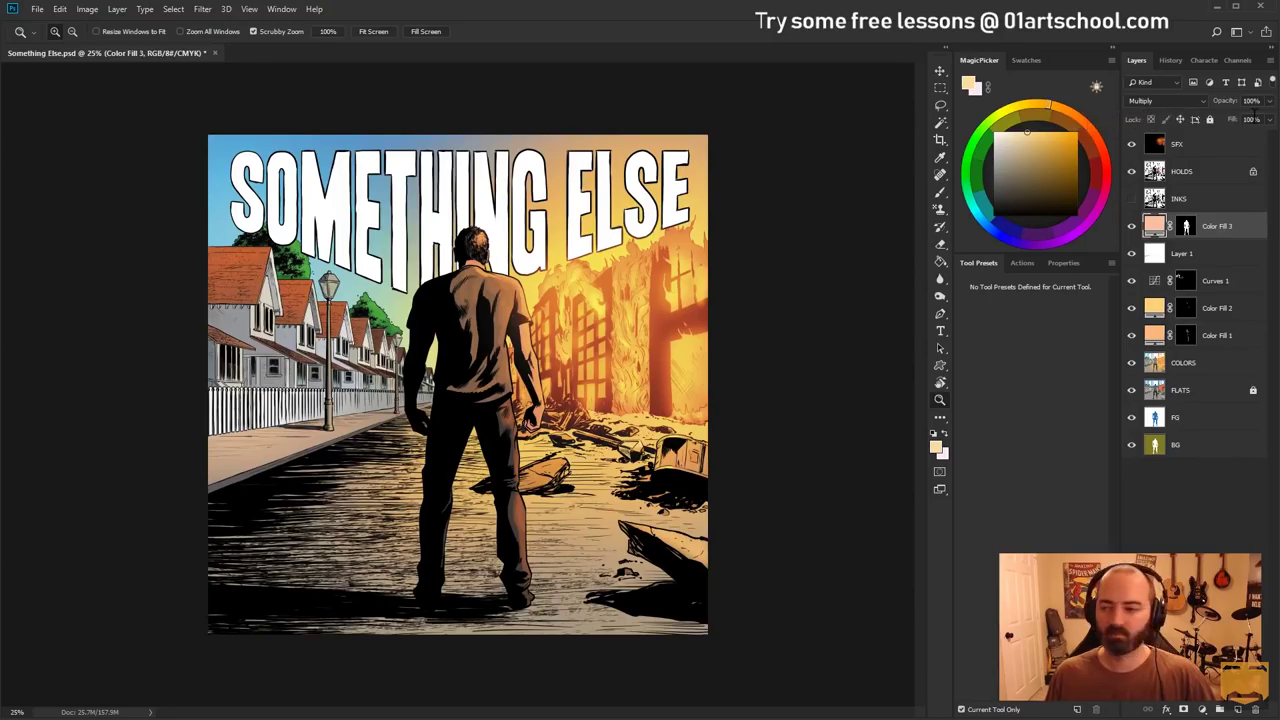
Lower the opacity of the man's peach fill to 54% and keep its colour
left_click(1269, 101)
left_click_drag(1263, 117, 1246, 118)
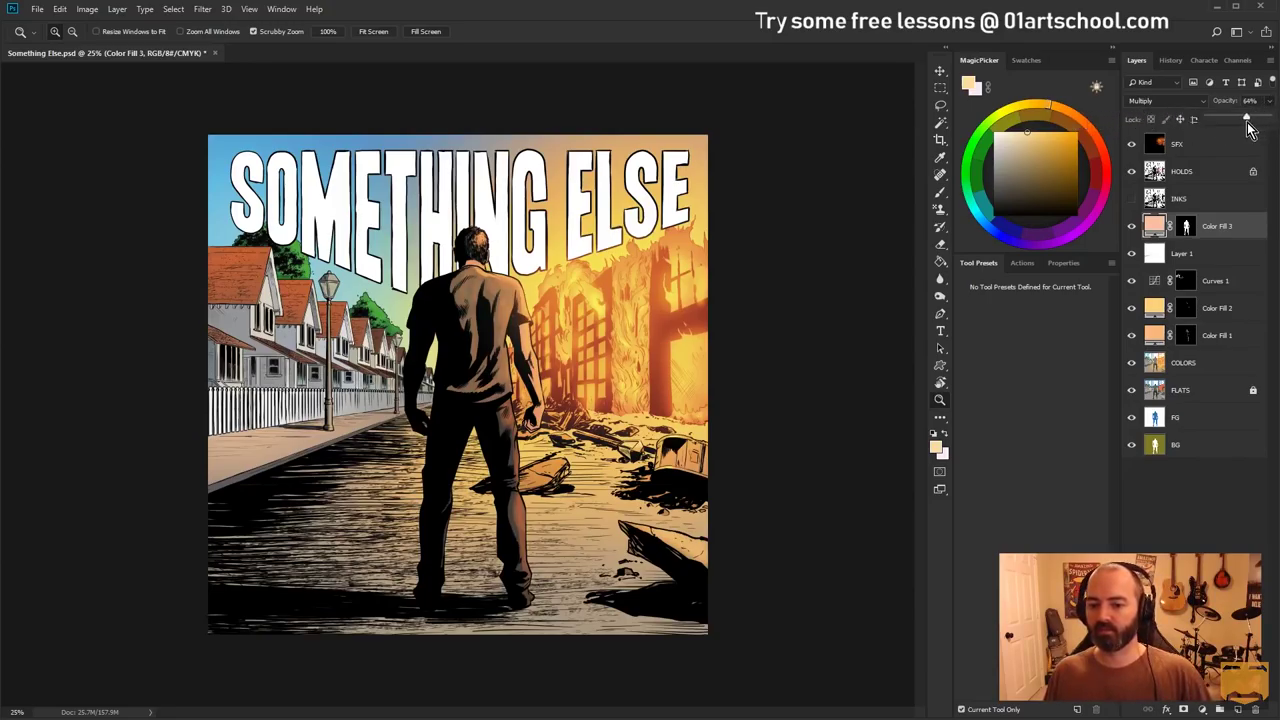
double_click(1154, 226)
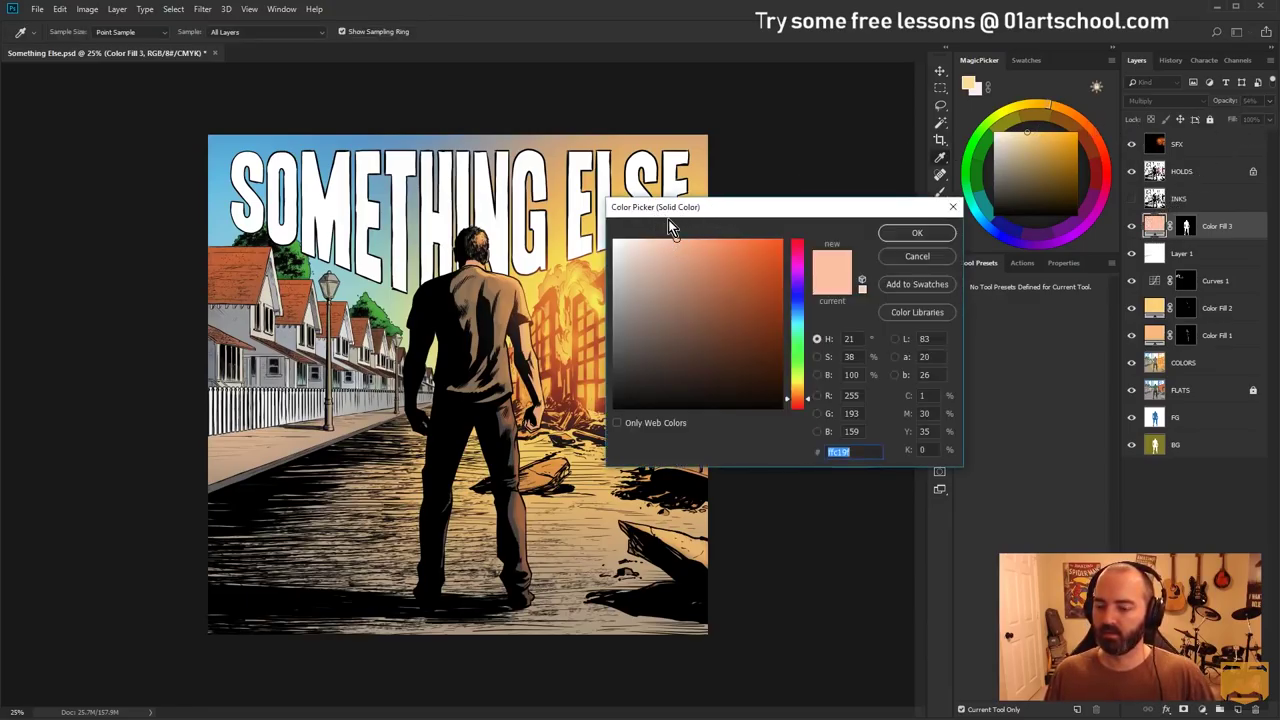
left_click(924, 233)
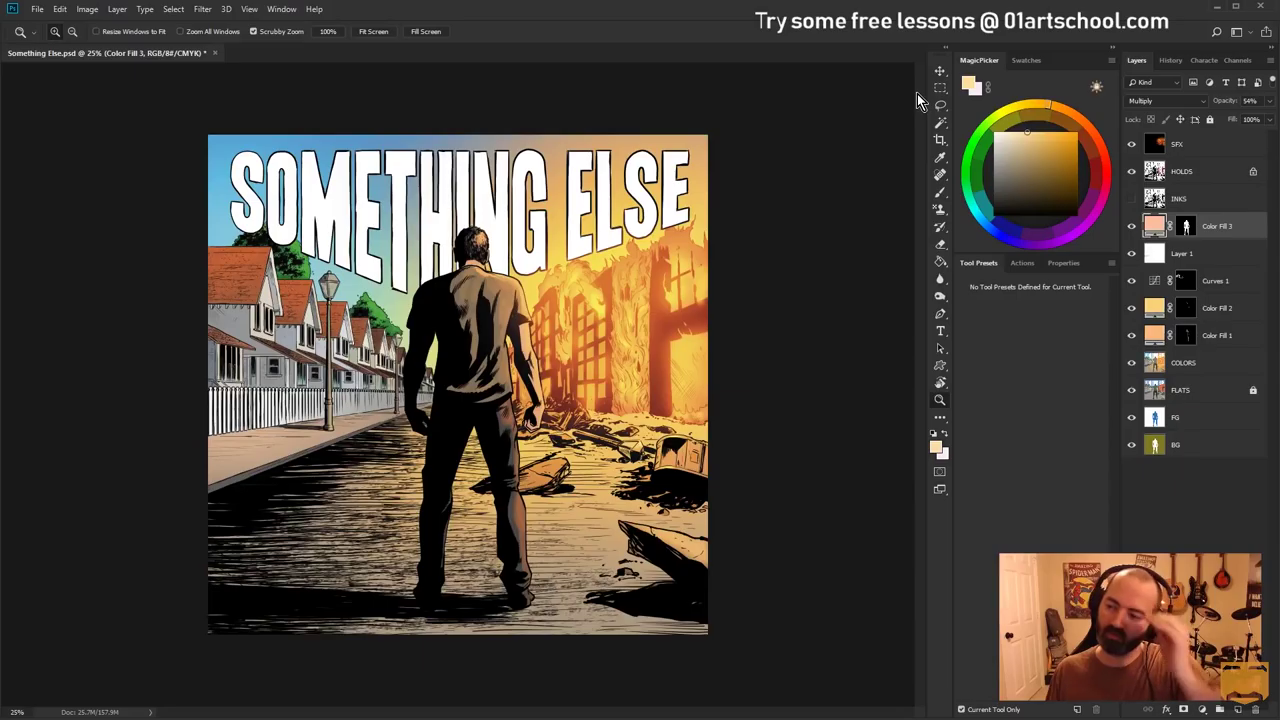
double_click(1154, 226)
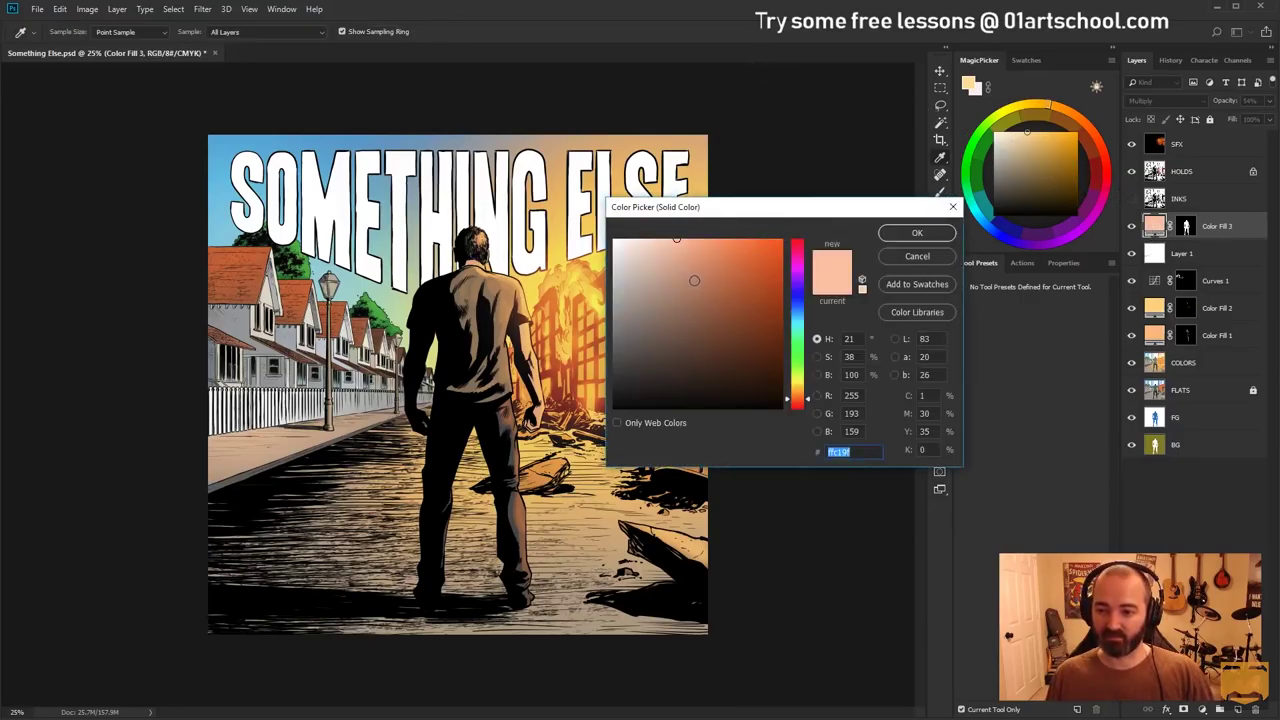
mouse_move(688, 282)
left_mouse_down()
mouse_move(691, 322)
mouse_move(765, 340)
mouse_move(738, 354)
mouse_move(689, 253)
left_mouse_up()
left_click(916, 257)
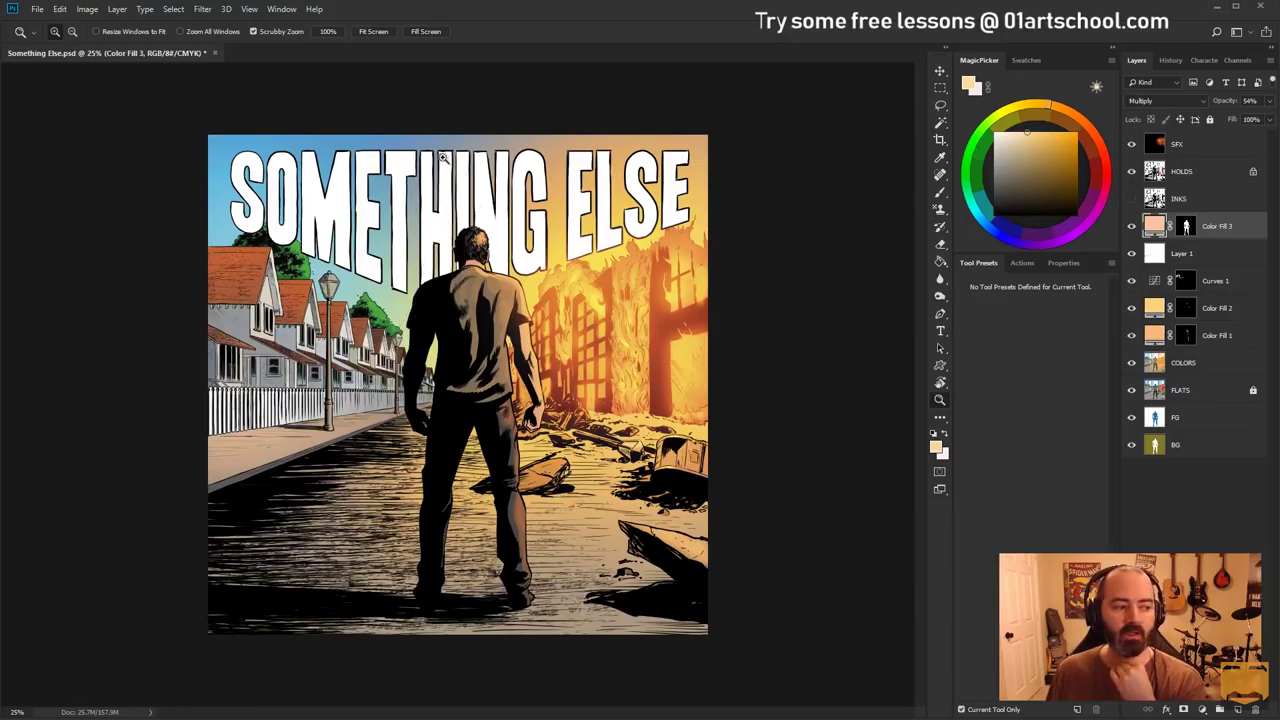
Lasso the house side of the scene, following the lettering's lower edge, the man's shadowed arm and leg, and the street
left_click(530, 342)
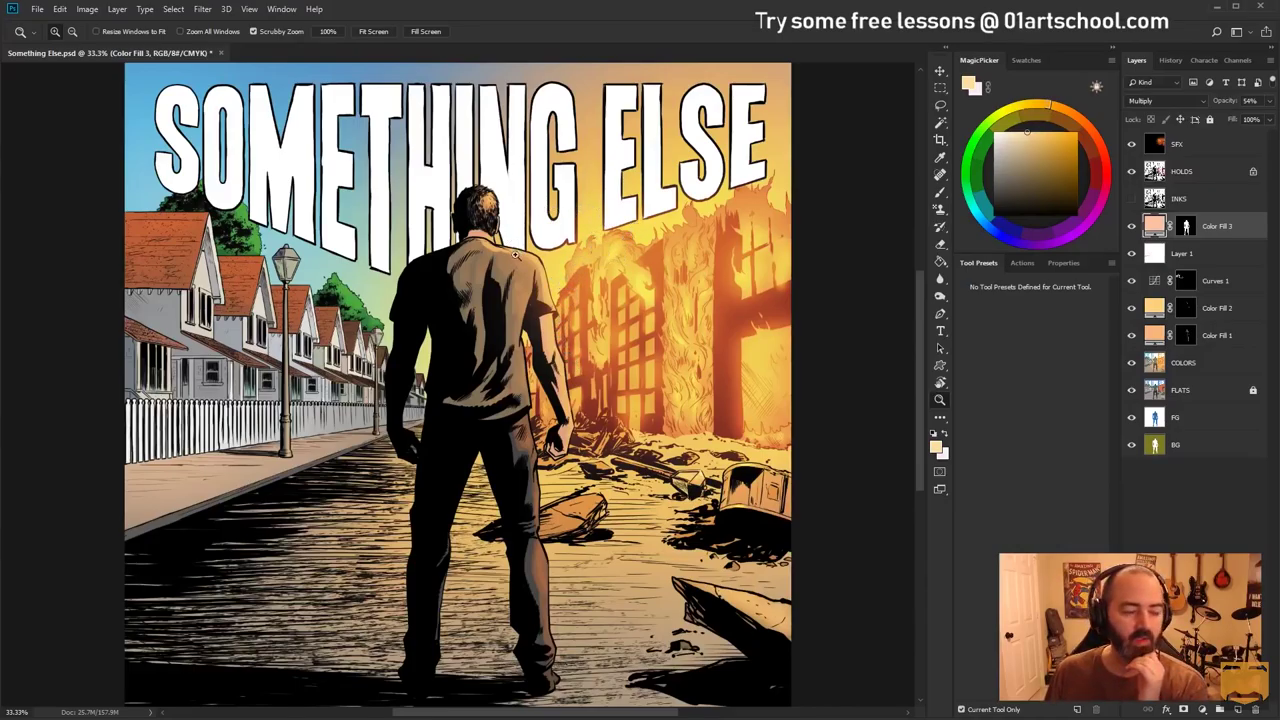
left_click(377, 366)
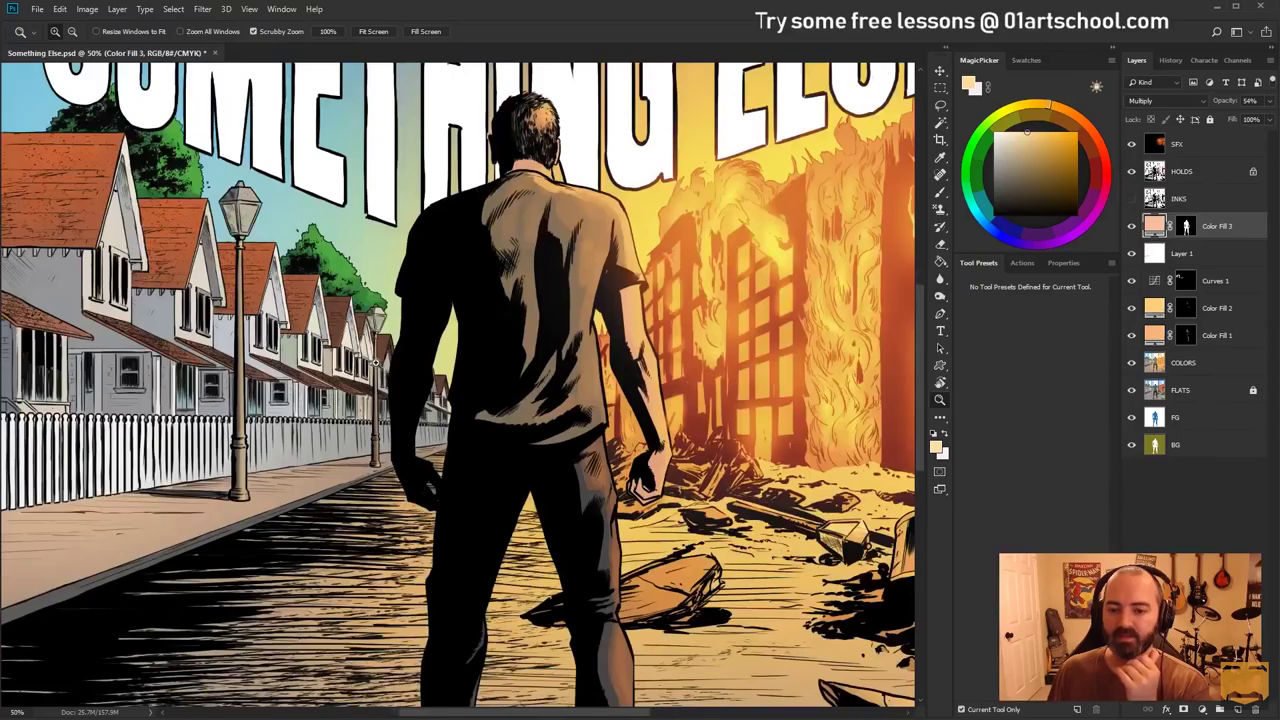
left_click_drag(426, 191, 577, 341)
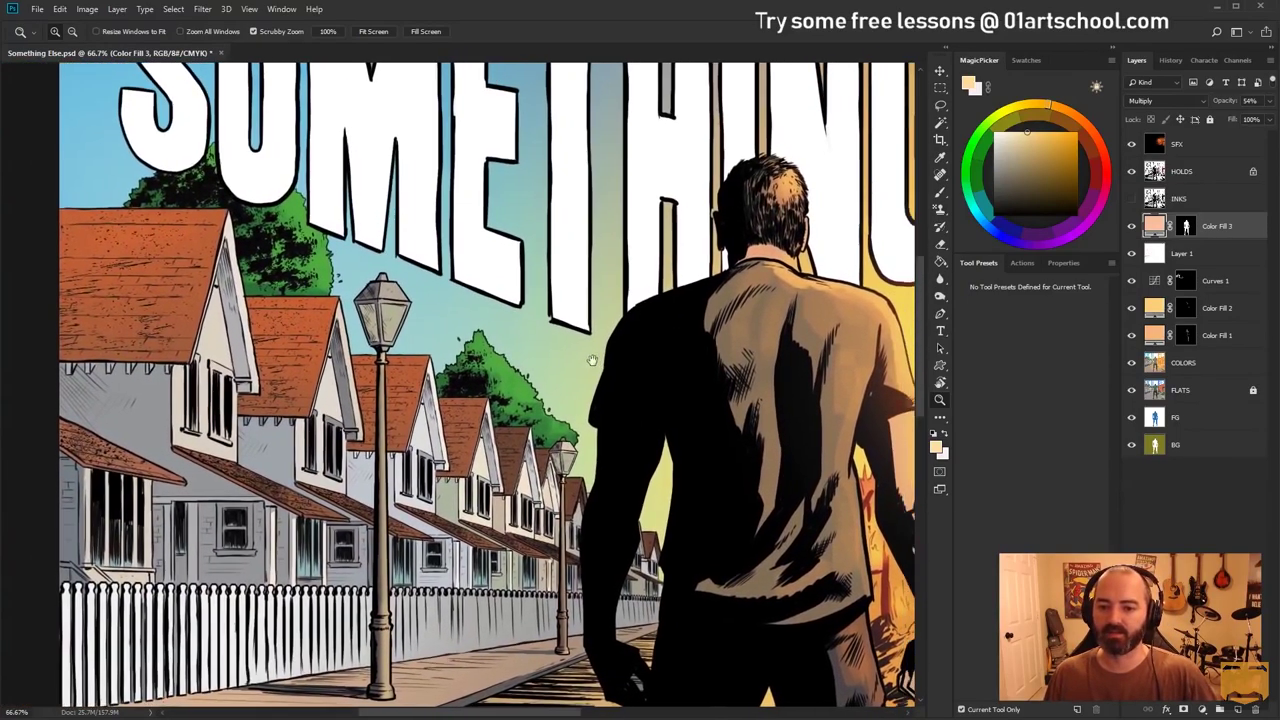
left_click(286, 234)
left_click_drag(237, 123, 348, 238)
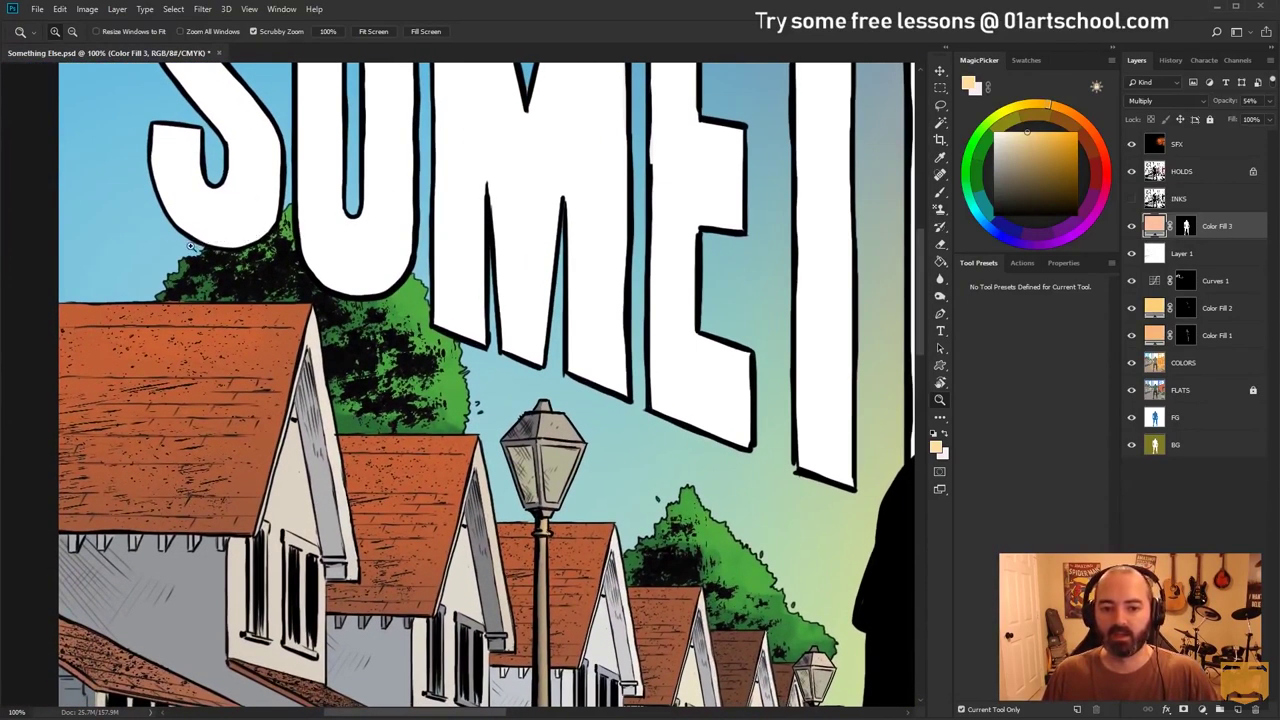
key("l")
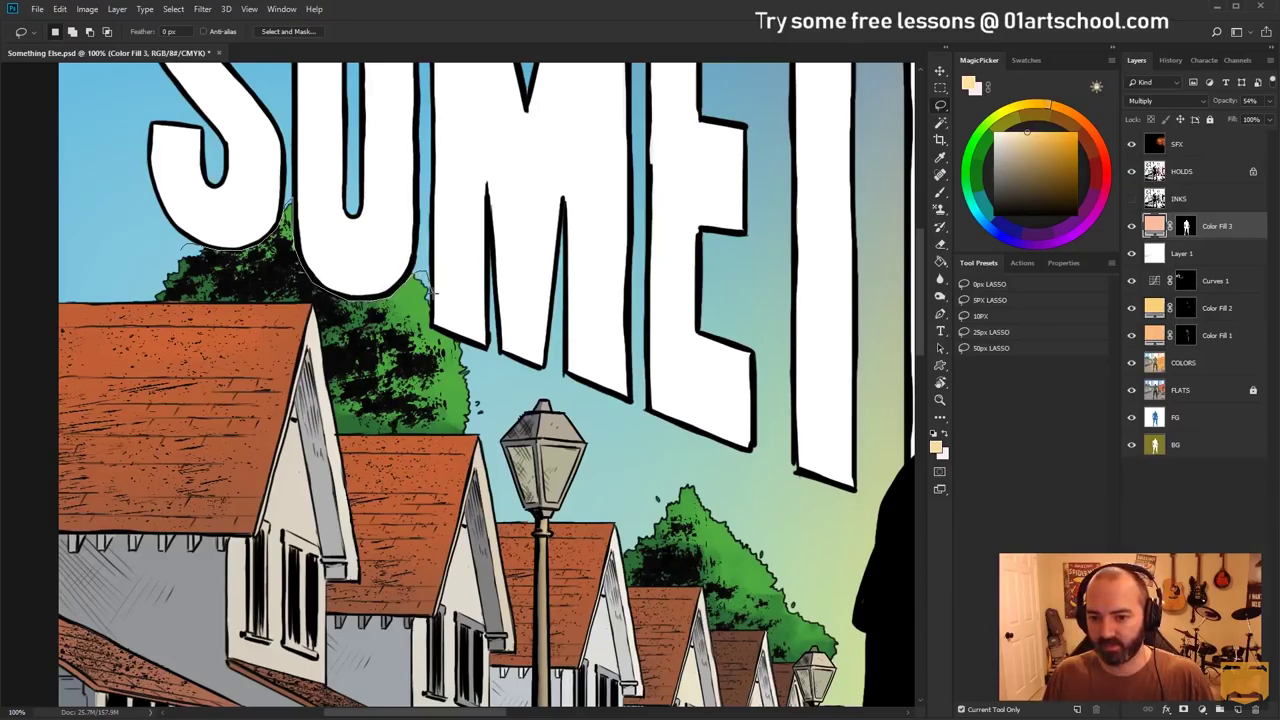
mouse_move(433, 326)
left_mouse_down()
mouse_move(555, 382)
mouse_move(347, 258)
mouse_move(502, 328)
mouse_move(372, 208)
mouse_move(421, 304)
mouse_move(424, 665)
mouse_move(456, 483)
mouse_move(490, 566)
mouse_move(527, 577)
left_mouse_up()
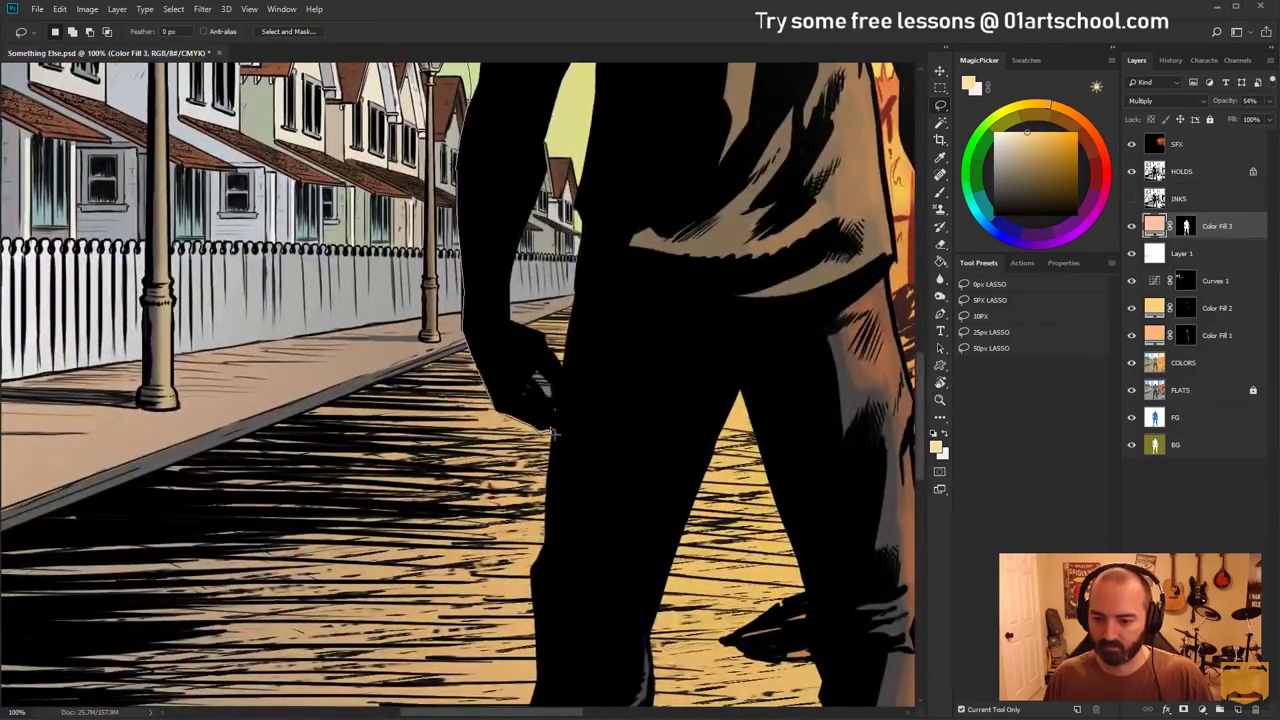
left_click_drag(550, 432, 542, 508)
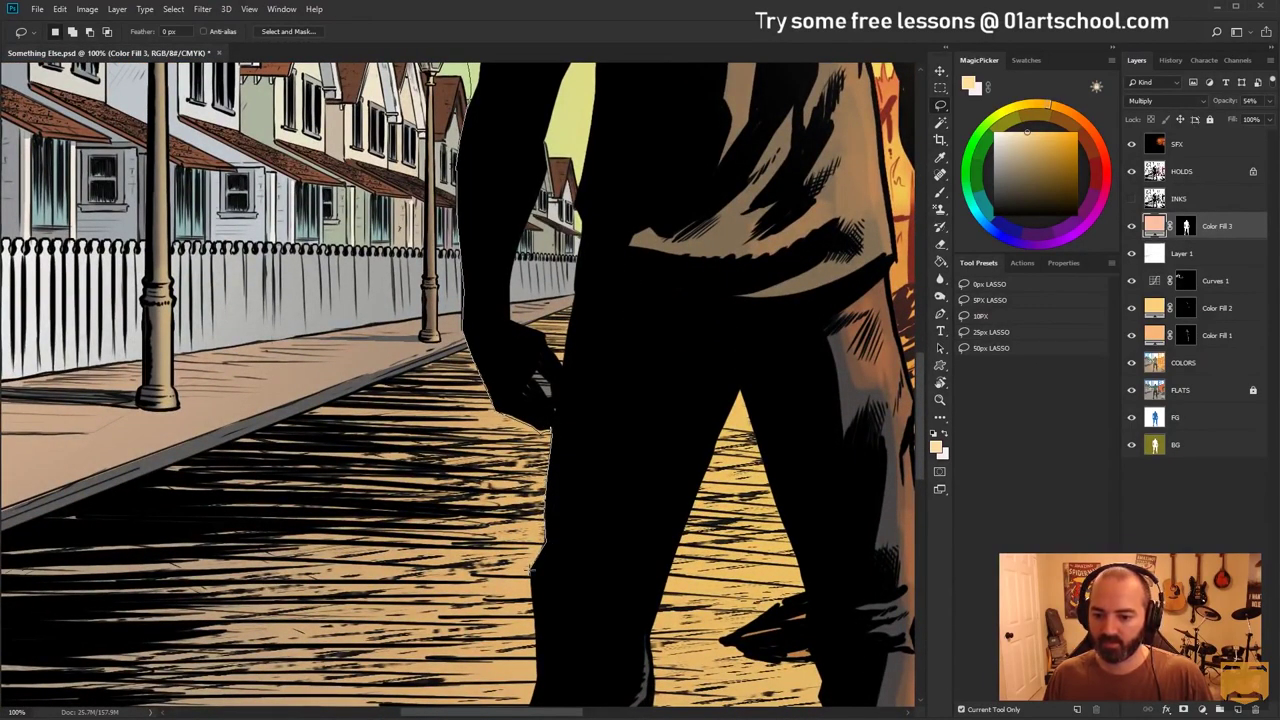
mouse_move(532, 570)
left_mouse_down()
mouse_move(549, 379)
mouse_move(555, 438)
left_mouse_up()
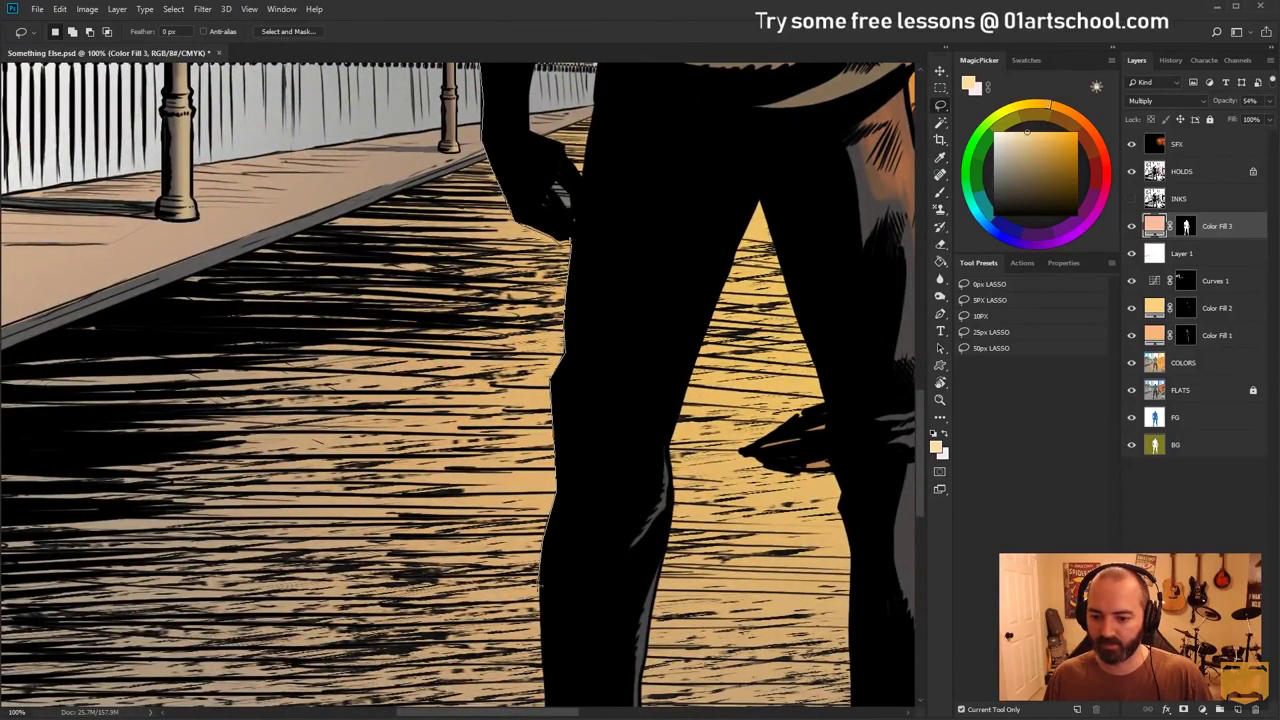
scroll(546, 406, "down", 5)
mouse_move(541, 645)
left_mouse_down()
mouse_move(546, 406)
mouse_move(548, 577)
mouse_move(231, 553)
mouse_move(503, 614)
mouse_move(566, 574)
mouse_move(317, 503)
mouse_move(197, 549)
mouse_move(189, 109)
mouse_move(105, 160)
mouse_move(122, 448)
left_mouse_up()
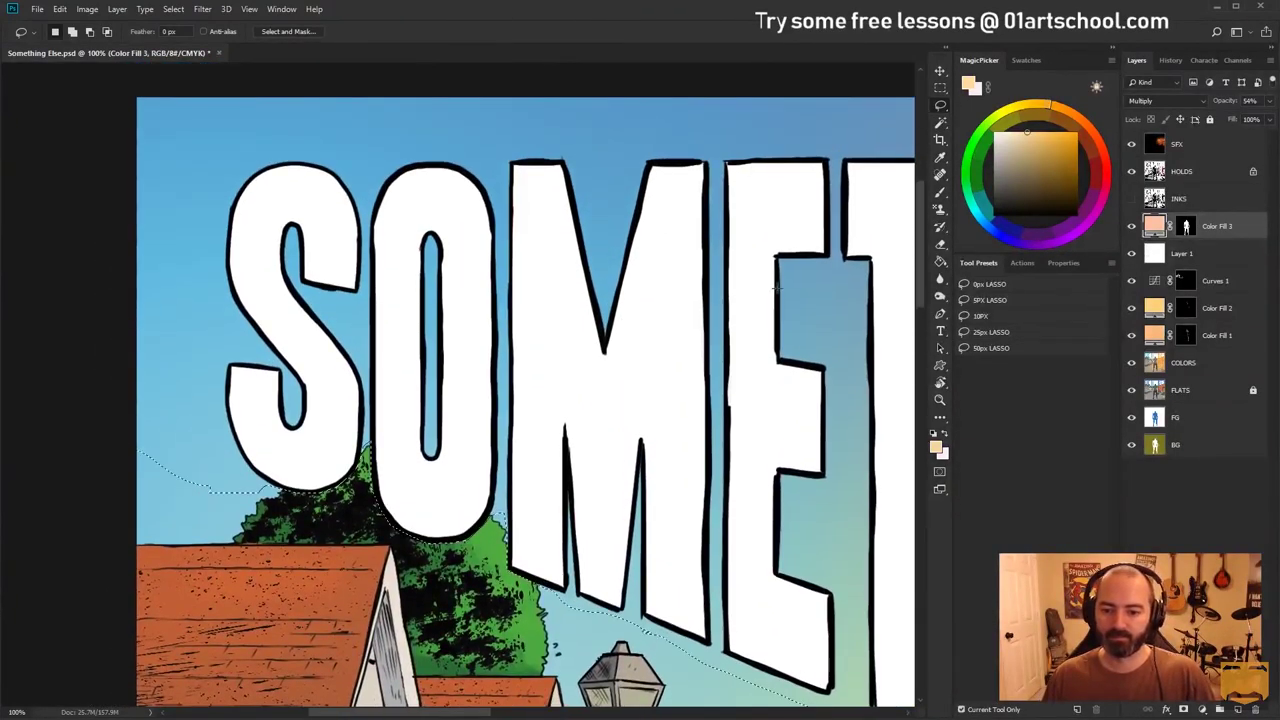
Add a new layer at the very top of the layer stack, above SFX
key("z")
left_click(675, 433, "alt")
left_click(675, 433, "alt")
left_click(675, 433, "alt")
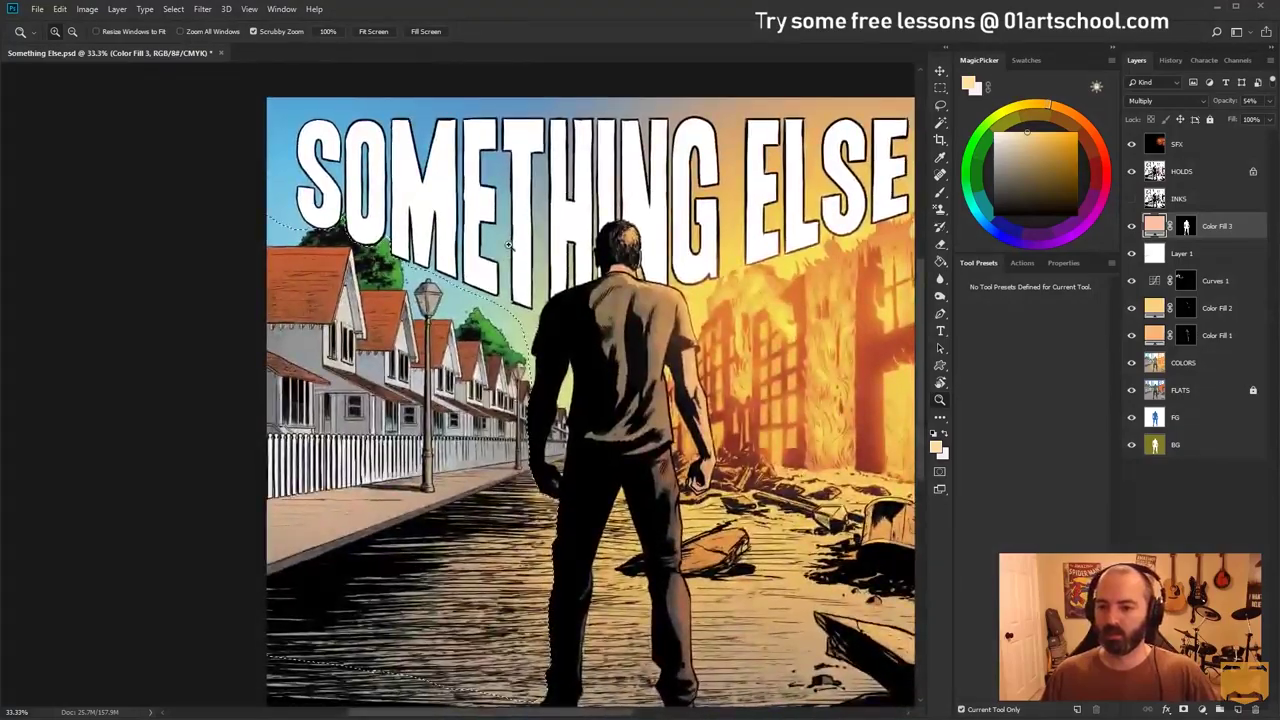
key("alt+period")
key("ctrl+shift+alt+n")
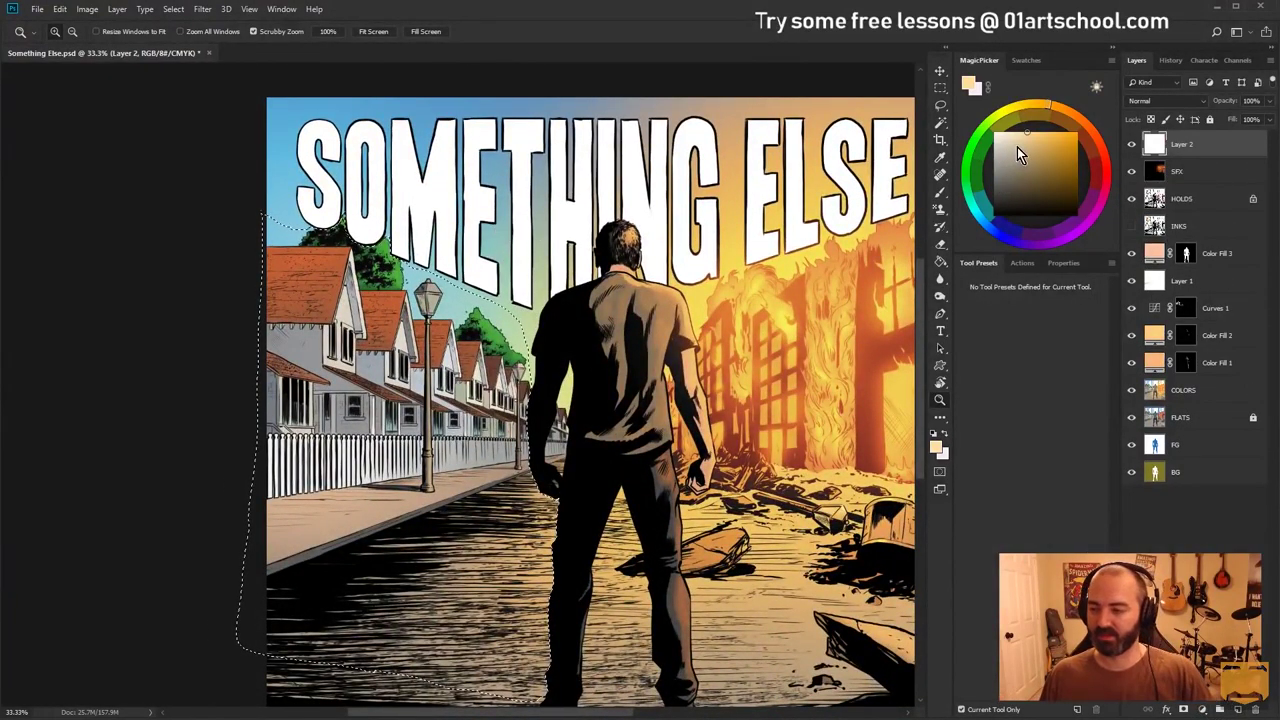
Fill the selected house side with a light orange on the new layer and clear the selection
mouse_move(1039, 160)
left_mouse_down()
mouse_move(1058, 150)
mouse_move(1055, 116)
left_mouse_up()
left_click(1068, 111)
key("g")
left_click(385, 320)
key("l")
key("ctrl+d")
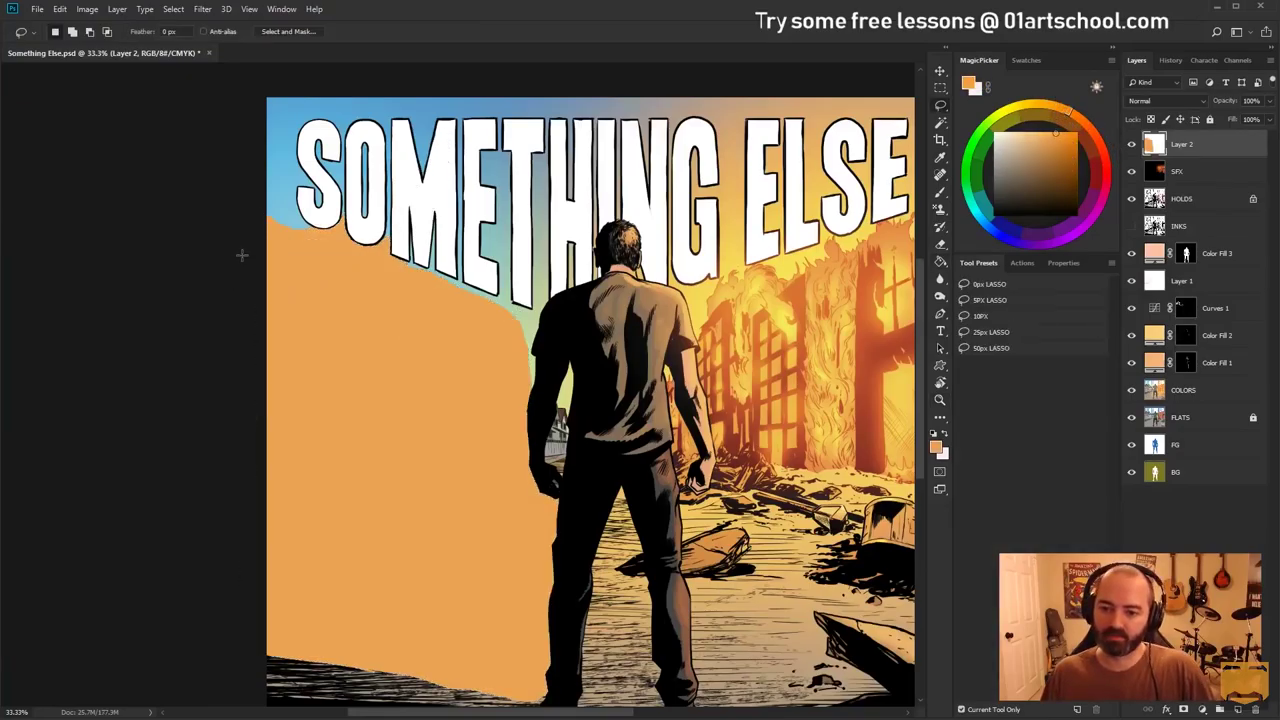
Lasso the house-side background showing between the man's shadowed arm and torso, including the small gap at his fingers
left_click(587, 360, "ctrl")
left_click(587, 360, "ctrl")
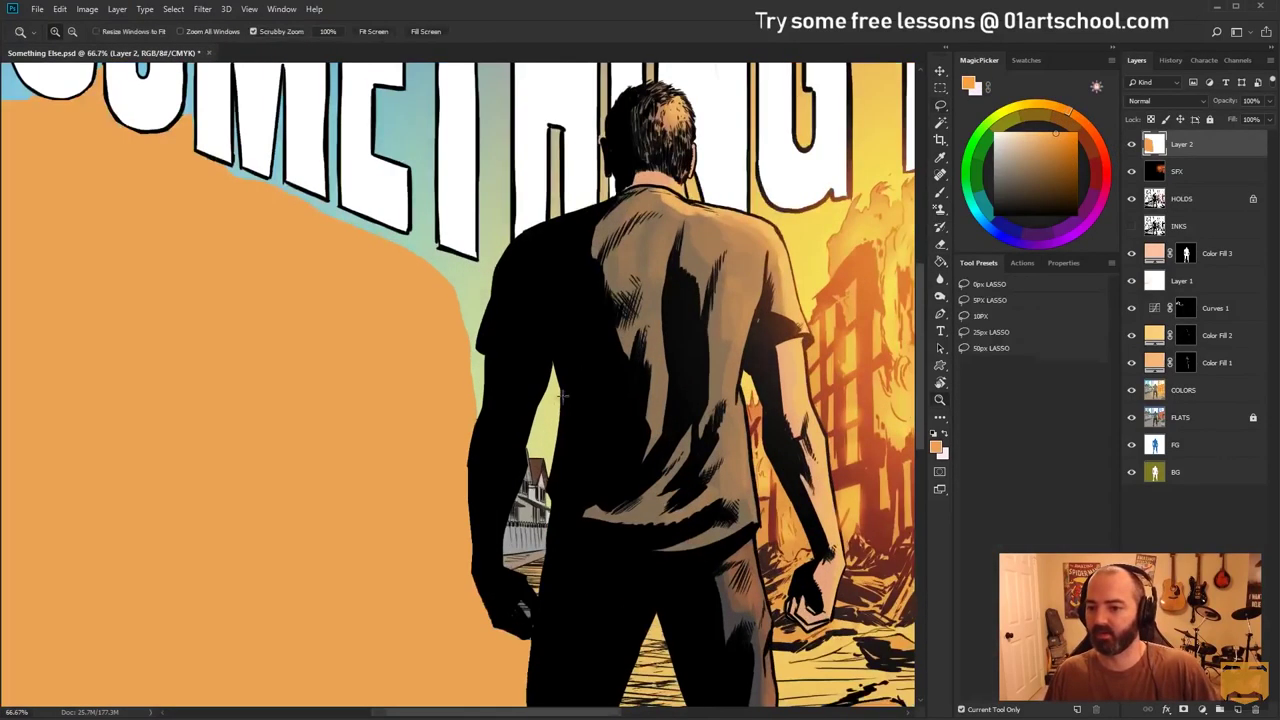
left_click(491, 429, "ctrl")
left_click_drag(491, 429, 551, 214)
left_click(552, 228, "ctrl")
scroll(590, 249, "up", 1)
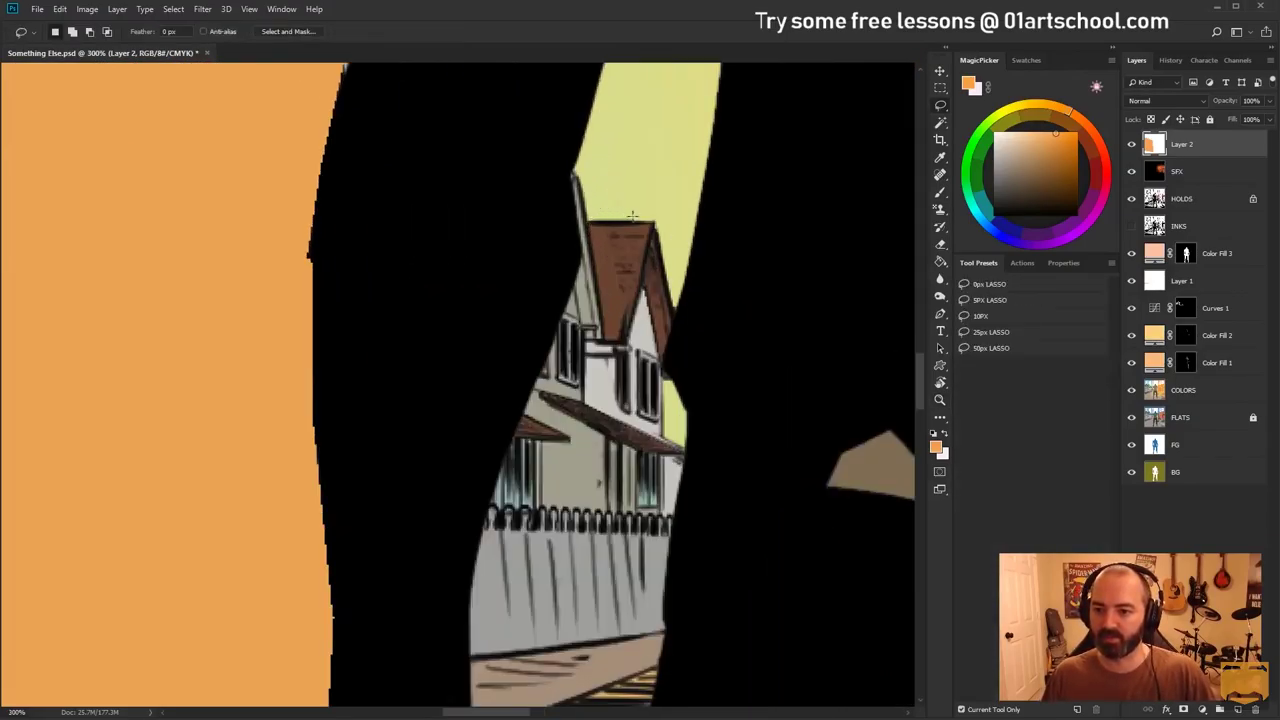
key("z")
left_click(780, 426, "alt")
left_click_drag(740, 328, 527, 265)
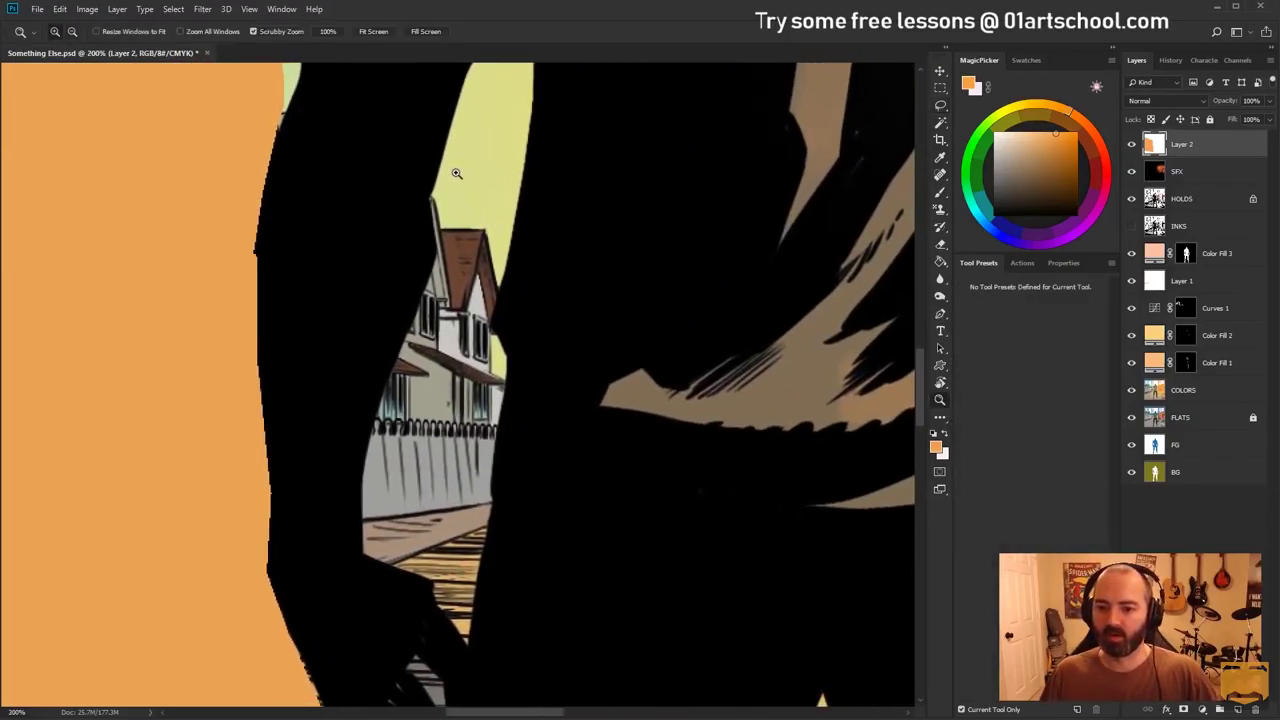
mouse_move(457, 174)
left_mouse_down()
mouse_move(442, 239)
mouse_move(375, 440)
mouse_move(377, 495)
mouse_move(381, 455)
mouse_move(436, 516)
left_mouse_up()
key("l")
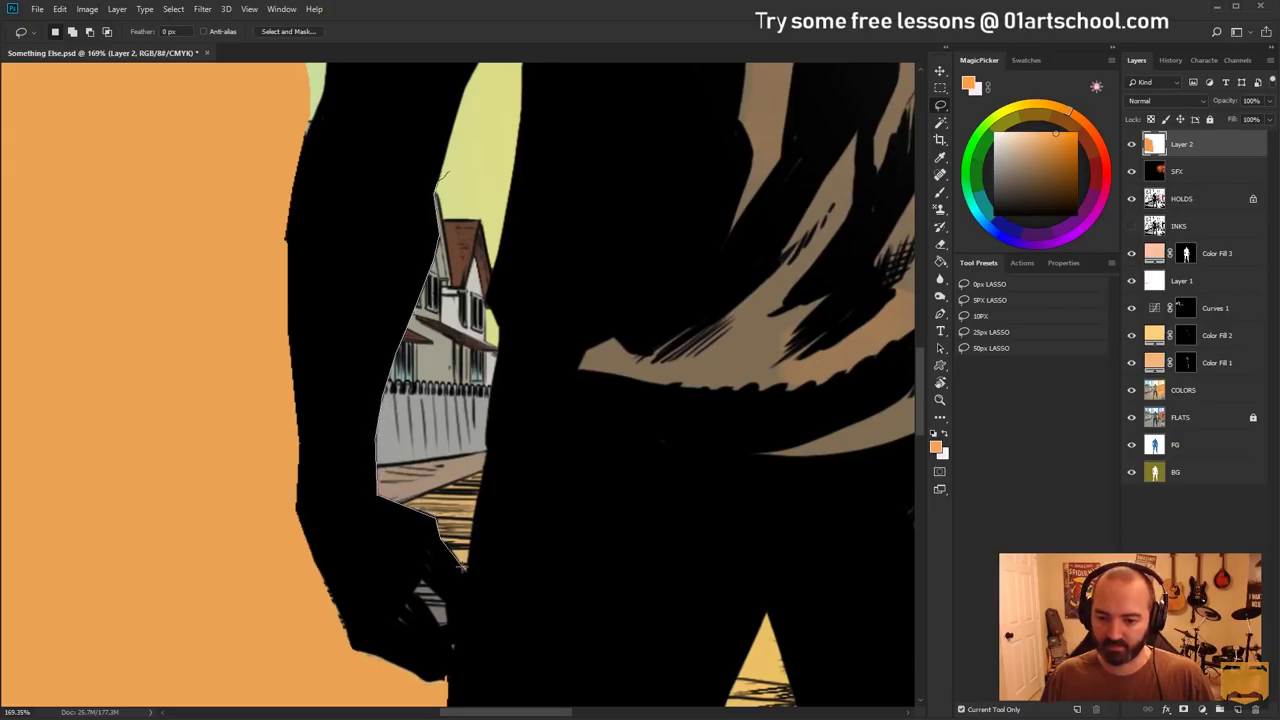
left_click_drag(461, 567, 500, 326)
left_click_drag(498, 262, 482, 160)
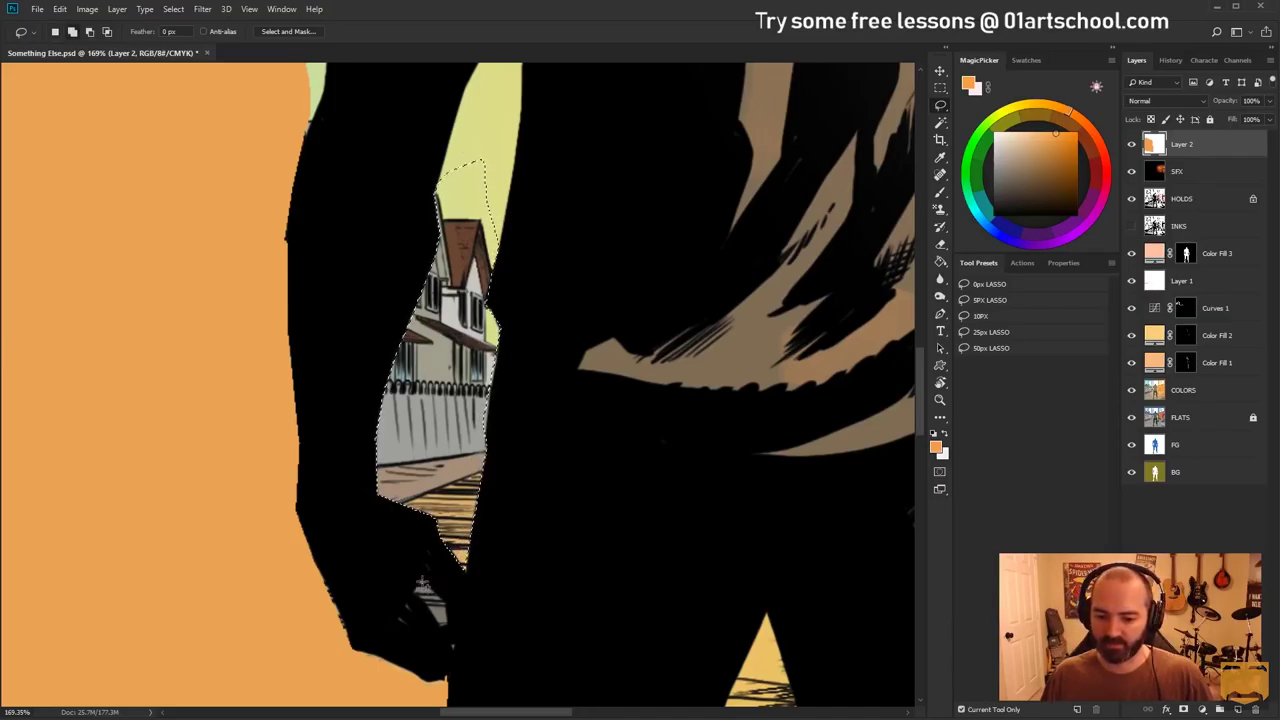
mouse_move(422, 582)
left_mouse_down()
mouse_move(448, 630)
mouse_move(418, 580)
left_mouse_up()
Fill the selected gap beside the man's arm with the same light orange and clear the selection
left_click(941, 399)
left_click(691, 443, "alt")
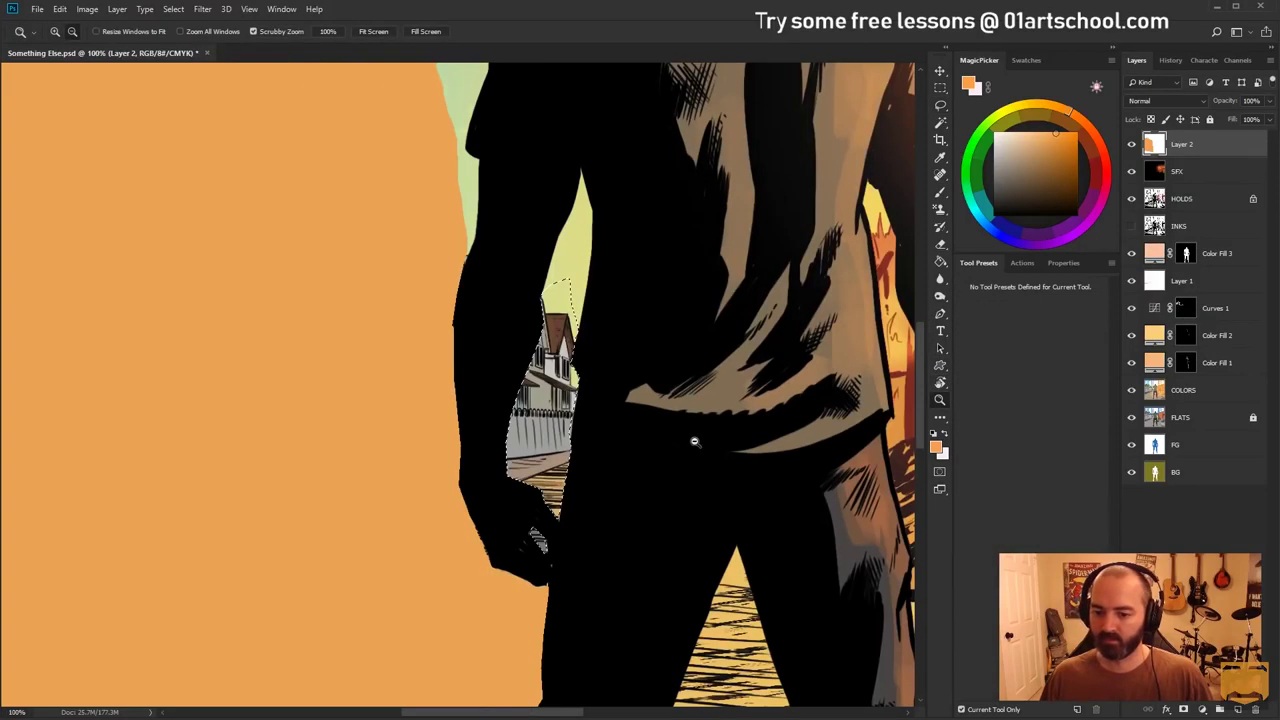
left_click(740, 312, "alt")
left_click_drag(628, 414, 574, 314)
left_click(578, 198, "alt")
key("g")
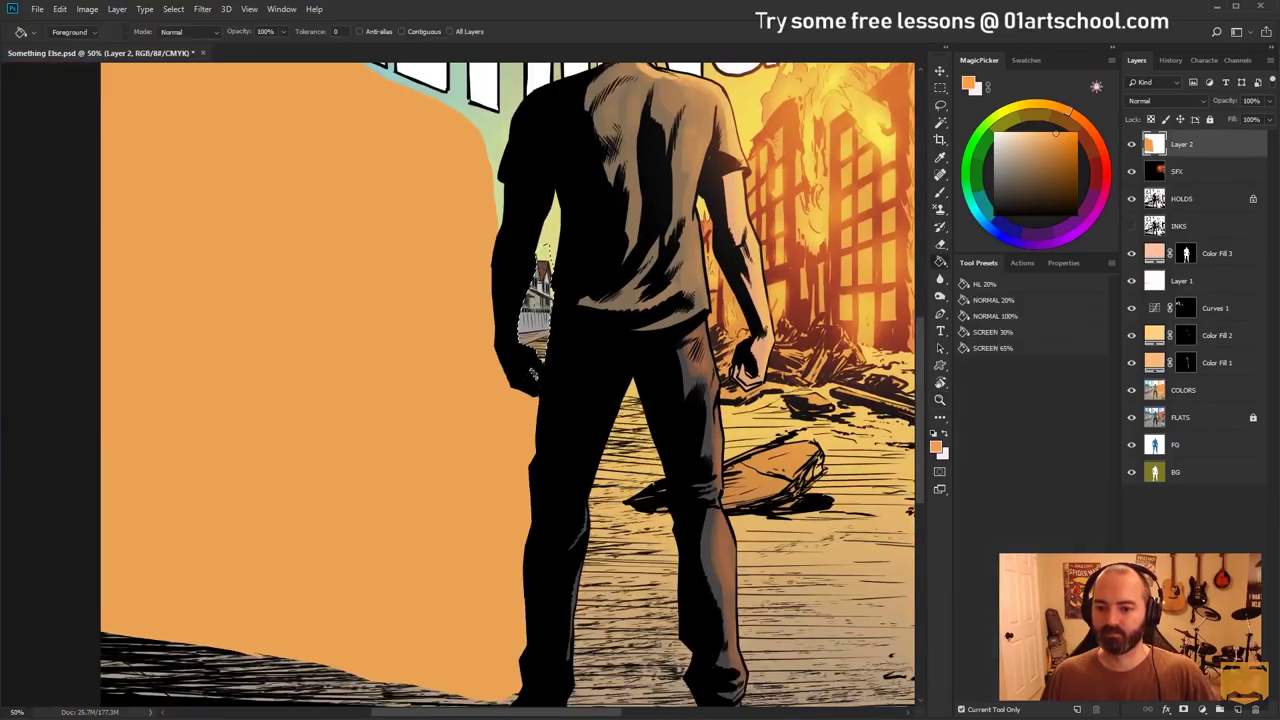
left_click(537, 304)
key("ctrl+d")
Lasso the upper part of the opening between the man's legs, fill it with light orange, and clear the selection
mouse_move(650, 379)
left_mouse_down()
mouse_move(514, 291)
mouse_move(499, 262)
left_mouse_up()
key("z")
left_click(471, 251)
key("l")
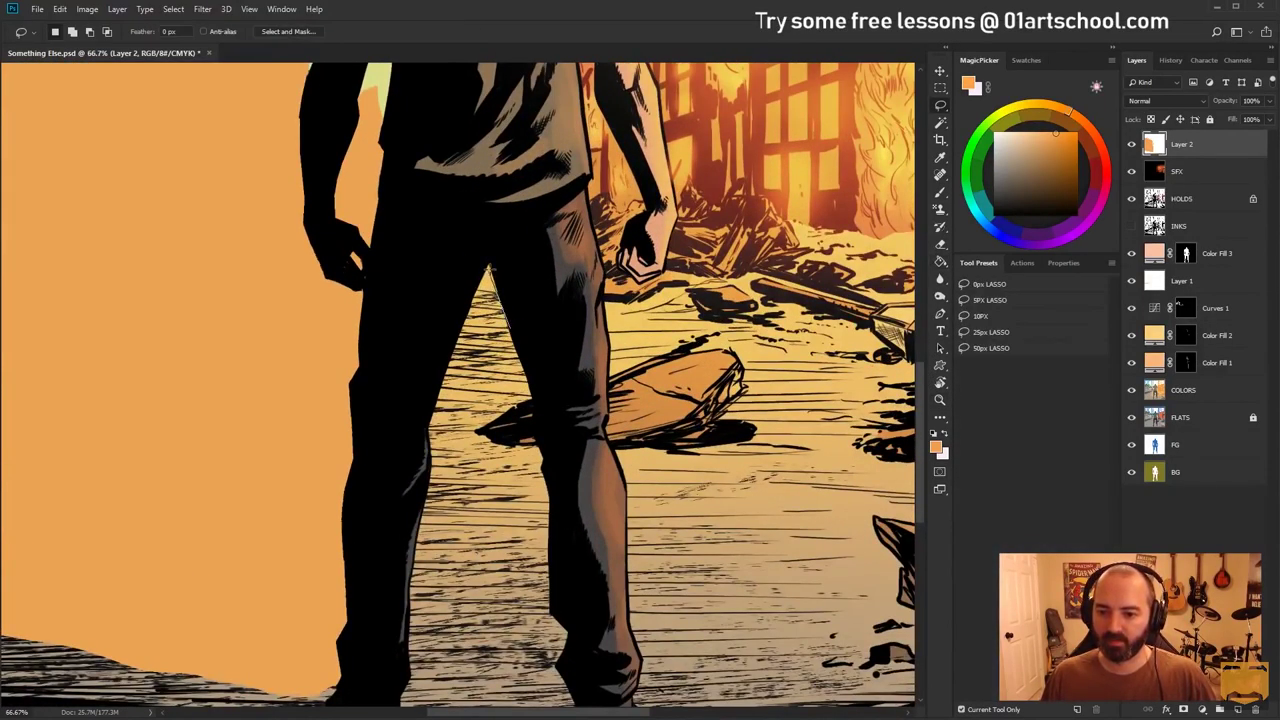
left_click_drag(510, 330, 488, 271)
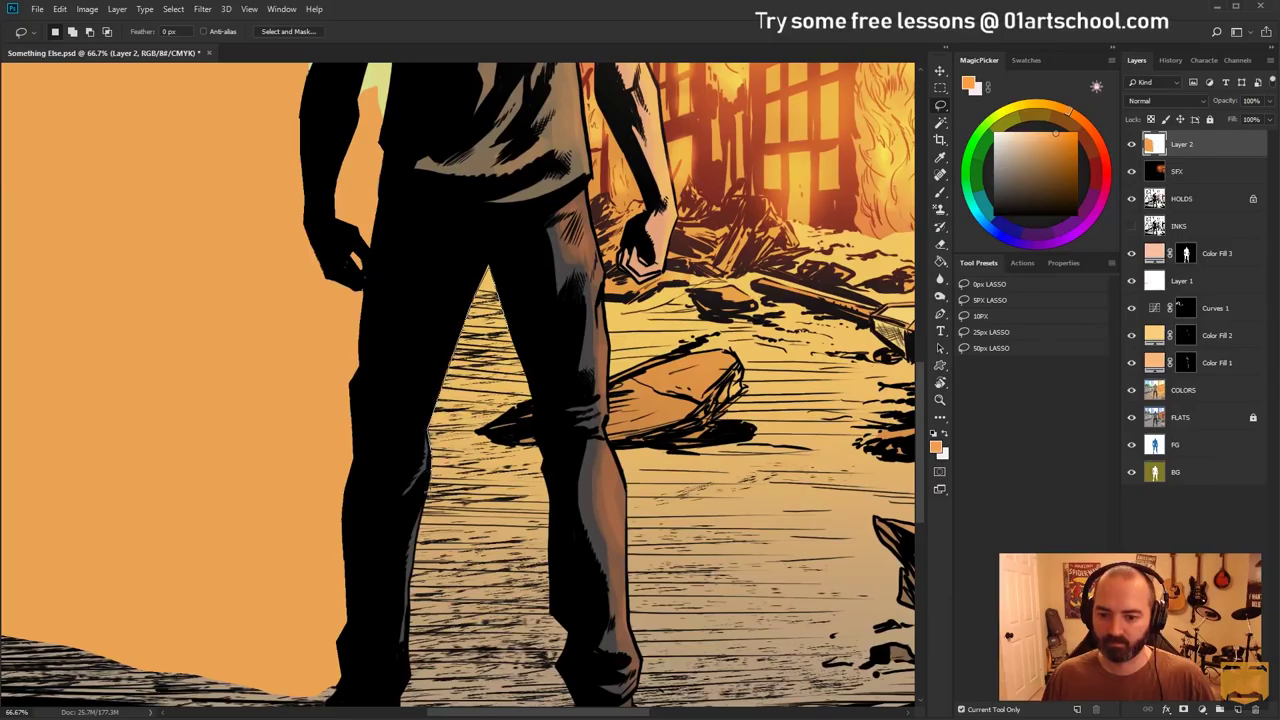
mouse_move(428, 504)
left_mouse_down()
mouse_move(530, 466)
mouse_move(532, 392)
mouse_move(490, 272)
left_mouse_up()
key("g")
left_click(502, 314)
key("ctrl+d")
key("l")
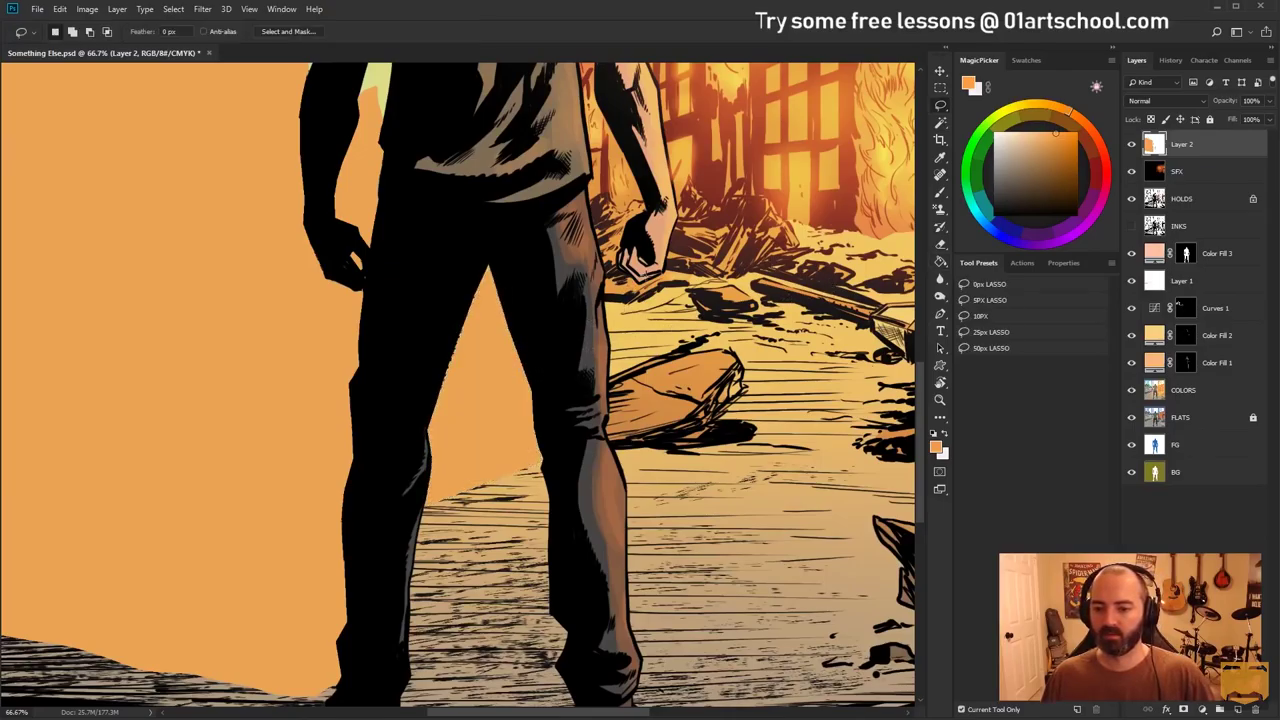
Rename the orange shape layer as left side holds and move it to the very bottom of the layer stack, below BG
left_click(940, 401)
left_click(764, 447, "alt")
left_click(764, 447, "alt")
left_click(764, 447, "alt")
left_click_drag(764, 447, 559, 415)
key("l")
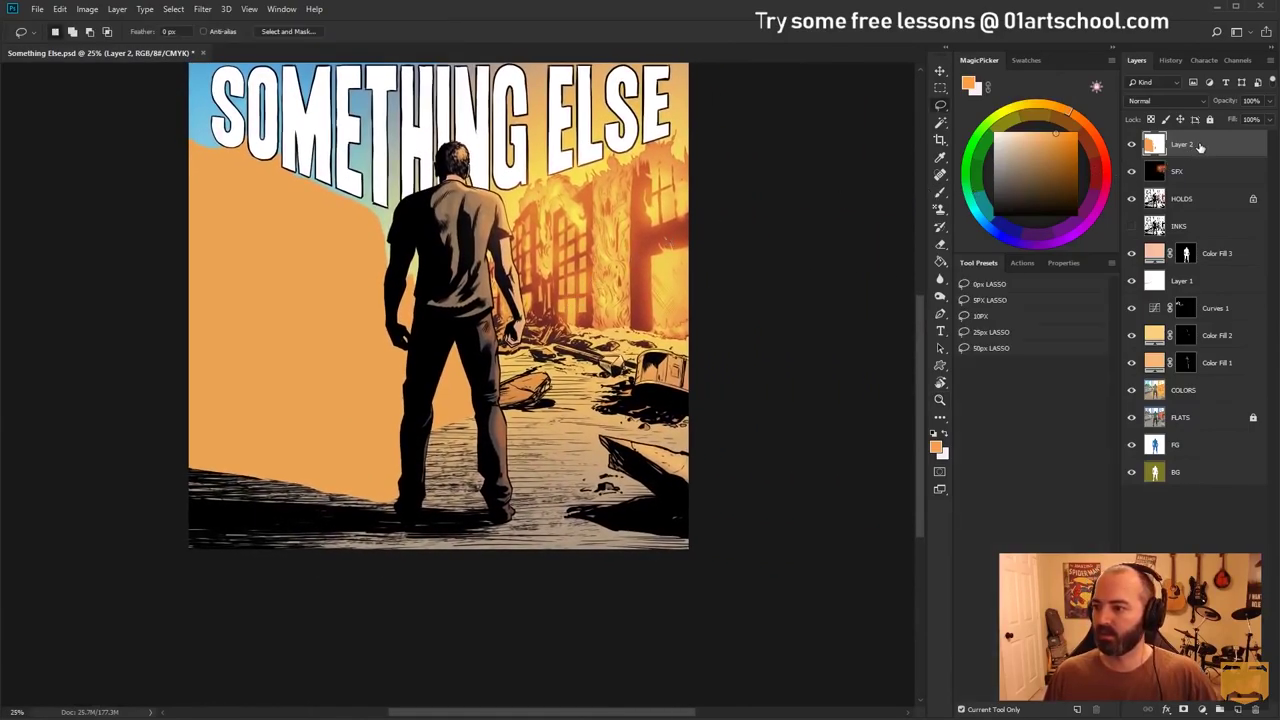
double_click(1200, 141)
left_click(992, 85)
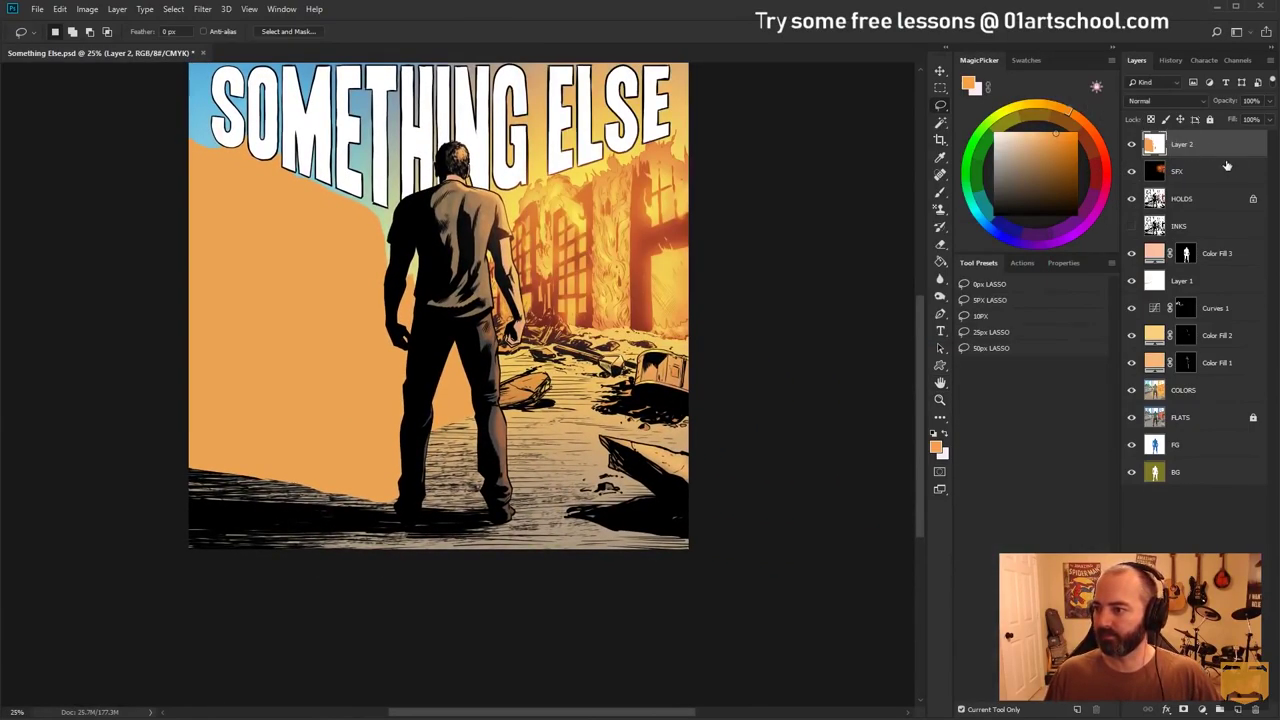
double_click(1180, 143)
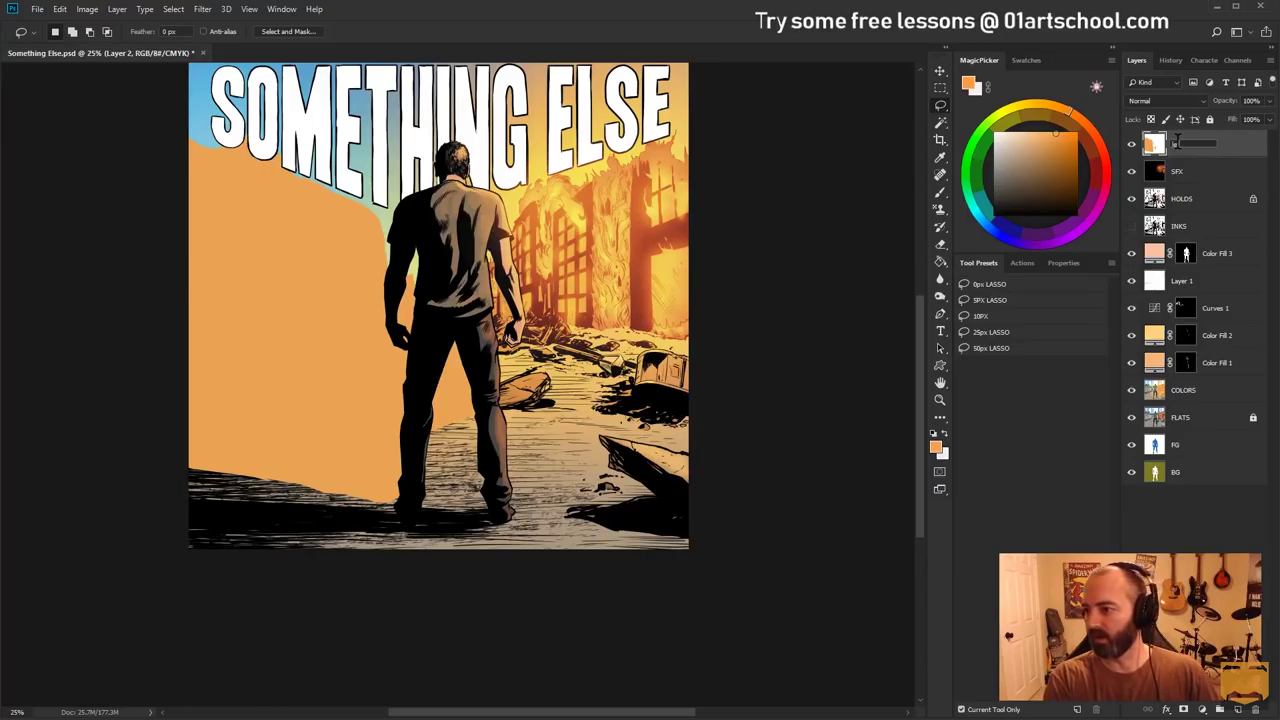
type("left side hold")
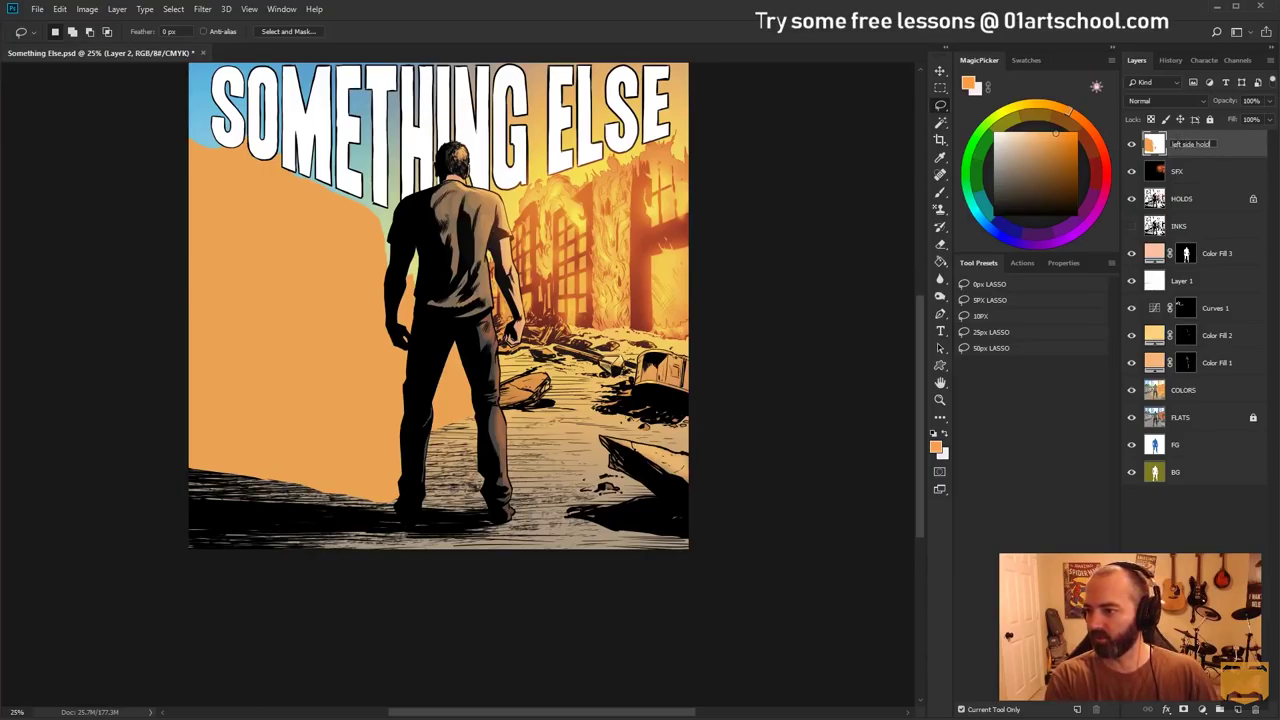
type("s")
key("Return")
left_click_drag(1195, 145, 1230, 511)
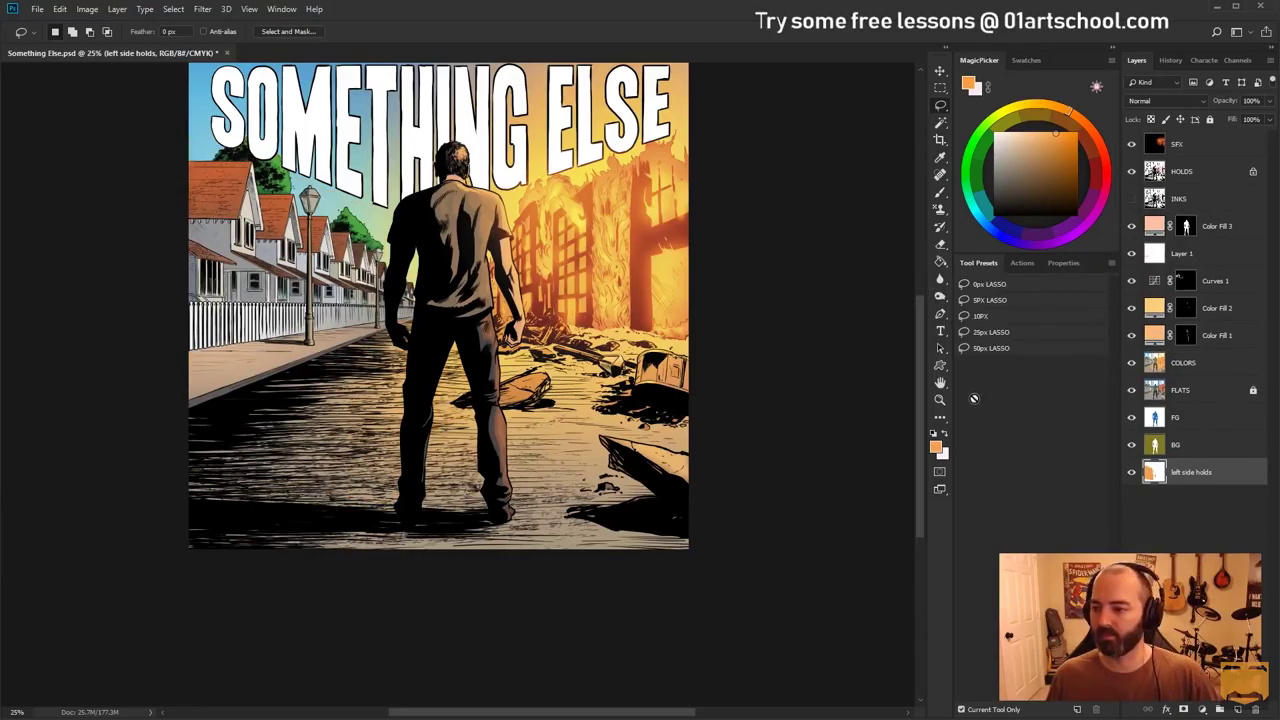
Make the HOLDS layer active, choose a pale cyan paint colour, and try a large Hard Light brush on the distant houses
left_click_drag(586, 266, 578, 378)
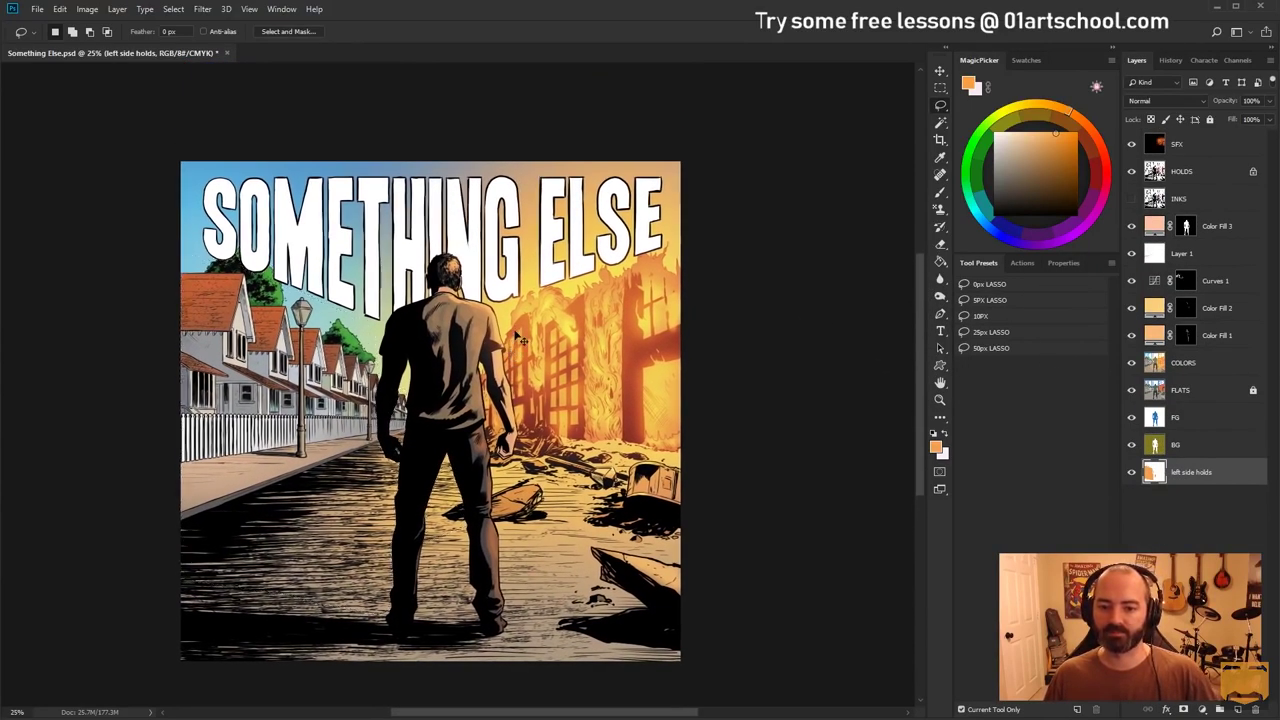
left_click(1178, 170)
scroll(352, 350, "up", 1)
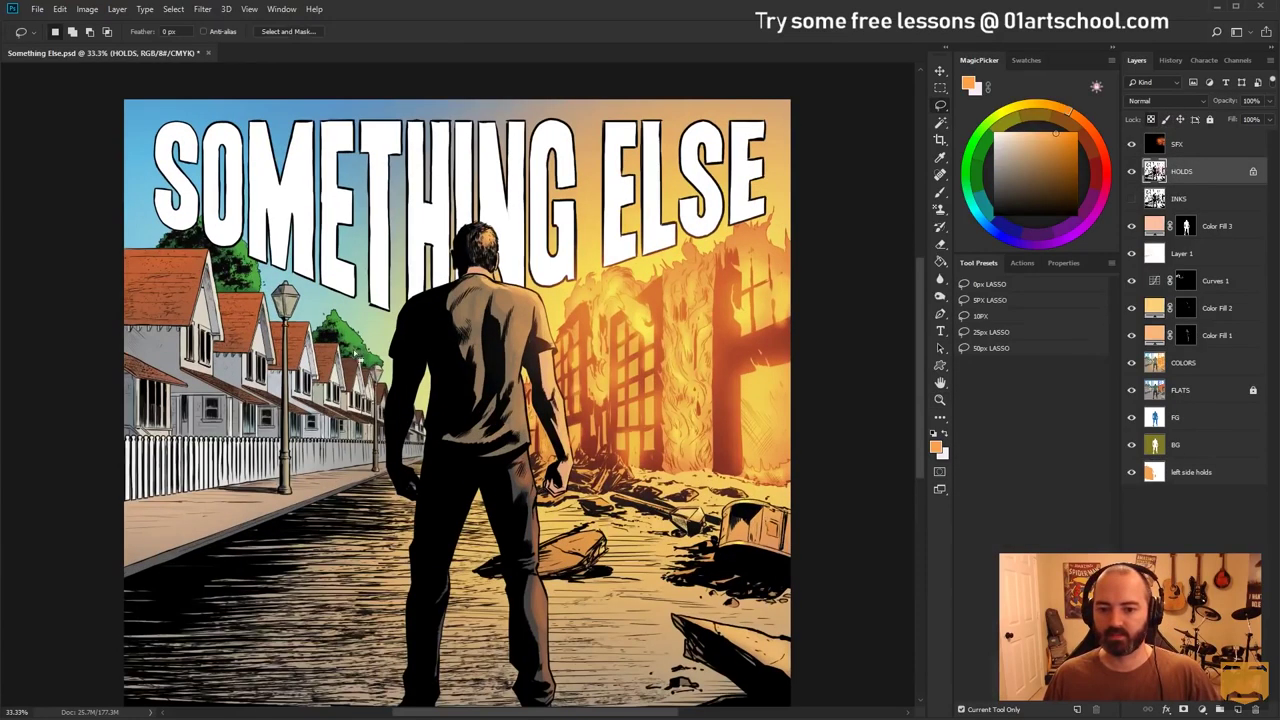
key("b")
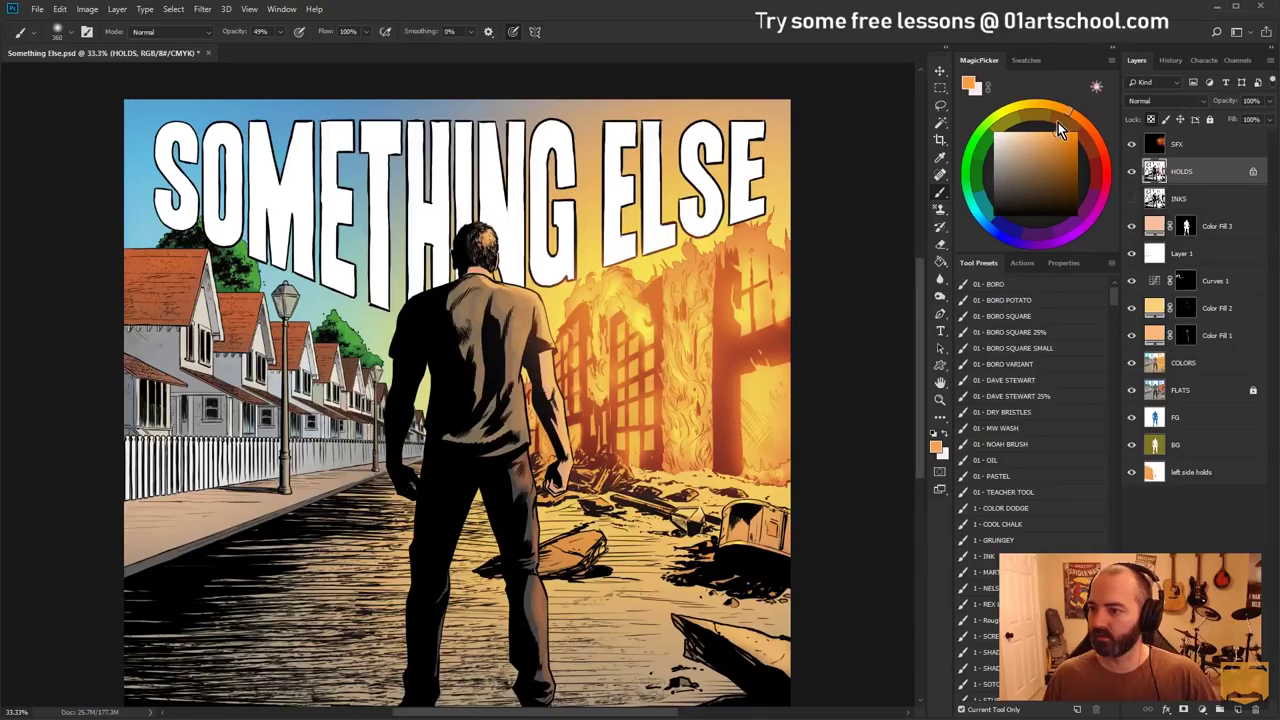
left_click(976, 215)
left_click_drag(1031, 160, 1026, 132)
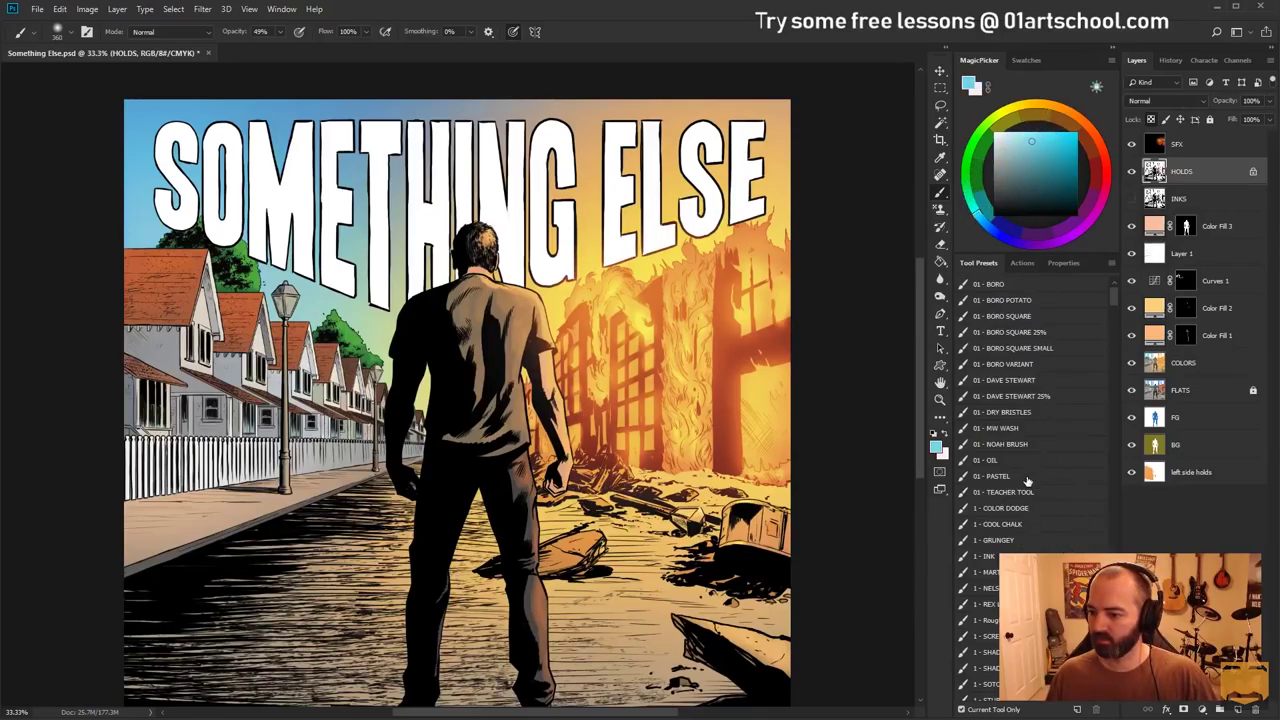
left_click(985, 572)
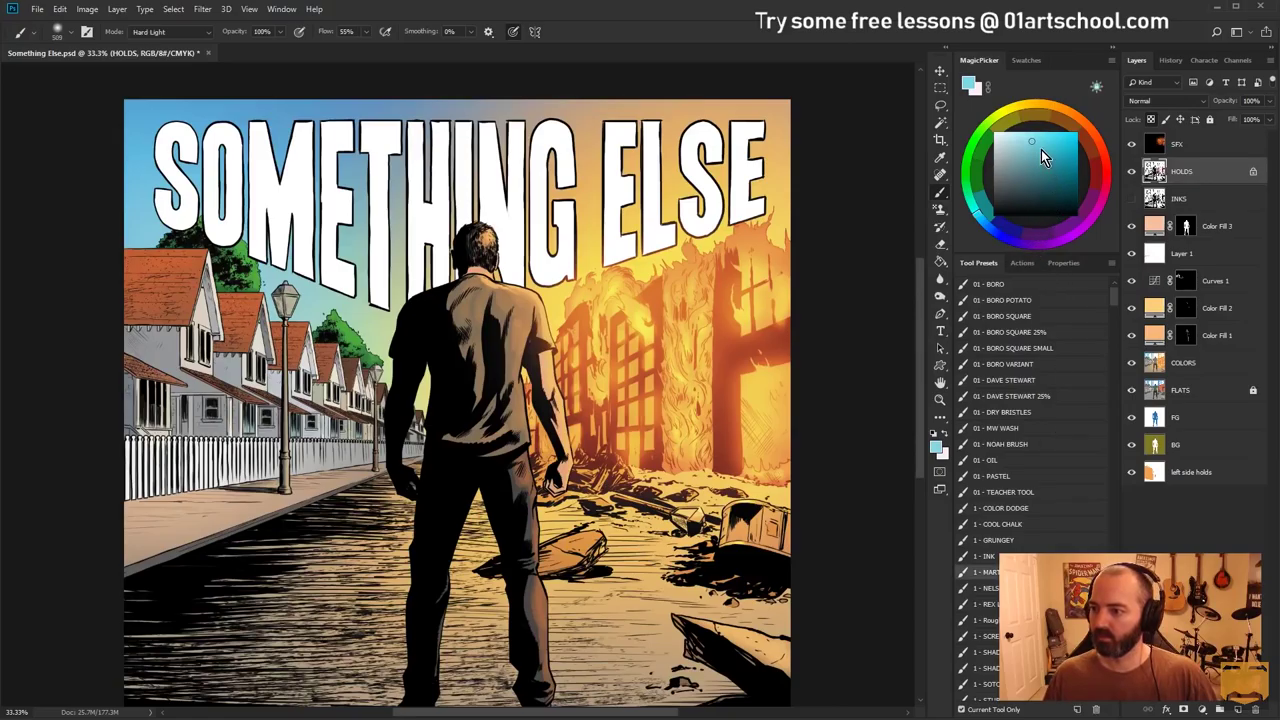
left_click_drag(1020, 141, 1024, 141)
mouse_move(319, 281)
left_mouse_down()
mouse_move(415, 292)
mouse_move(348, 308)
mouse_move(405, 403)
left_mouse_up()
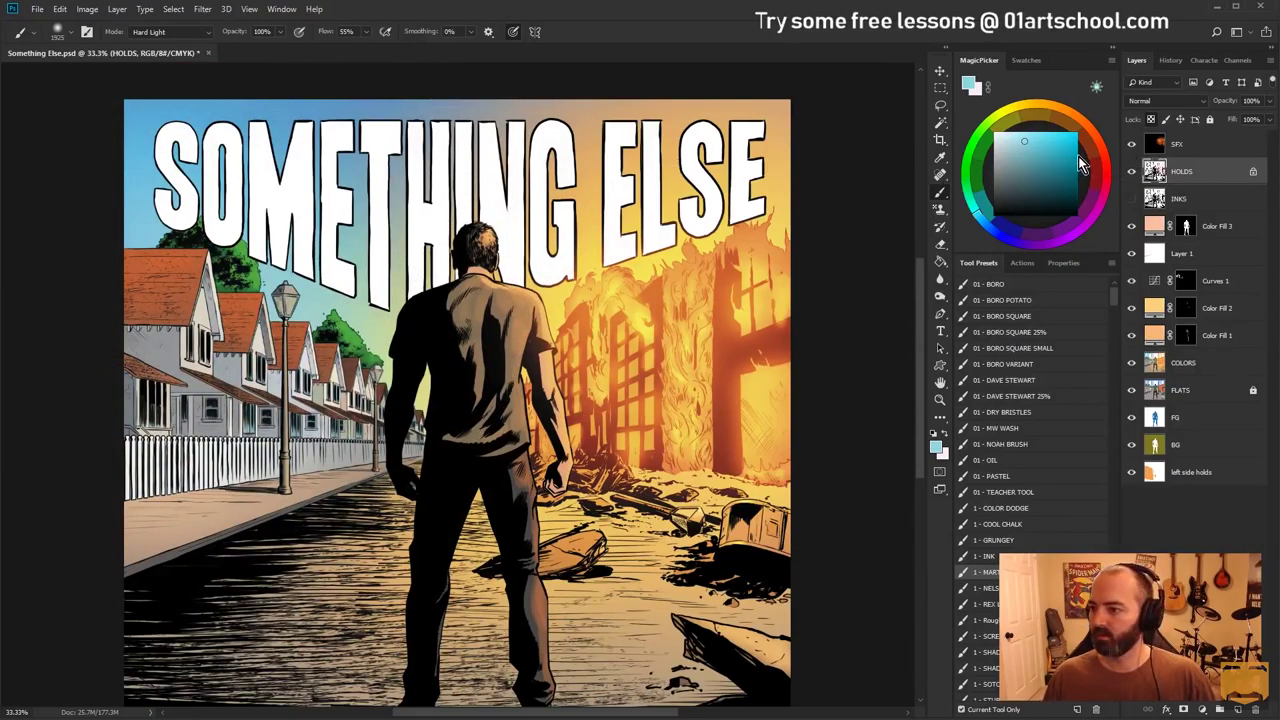
Switch to the Screen brush preset at 54% opacity, try it over the distant line art, and undo the stroke
left_click(985, 636)
left_click_drag(274, 46, 268, 45)
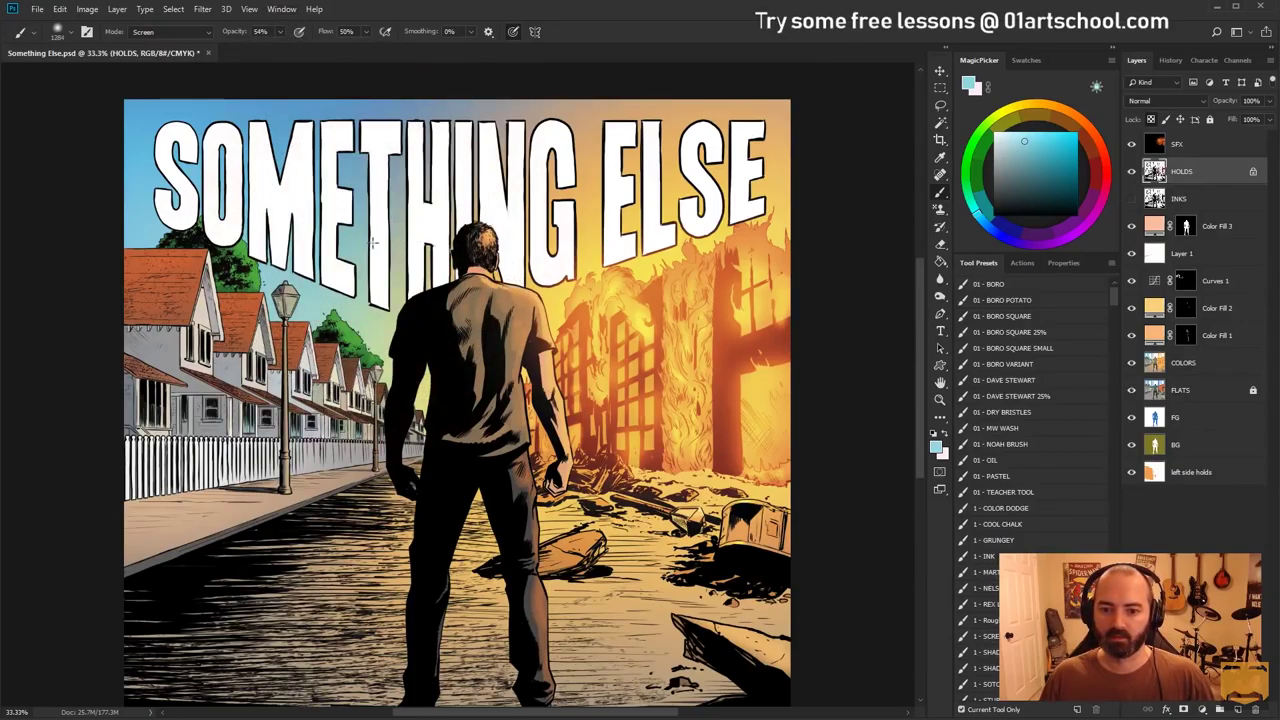
left_click_drag(426, 390, 430, 402)
key("ctrl+z")
left_click_drag(344, 261, 372, 260)
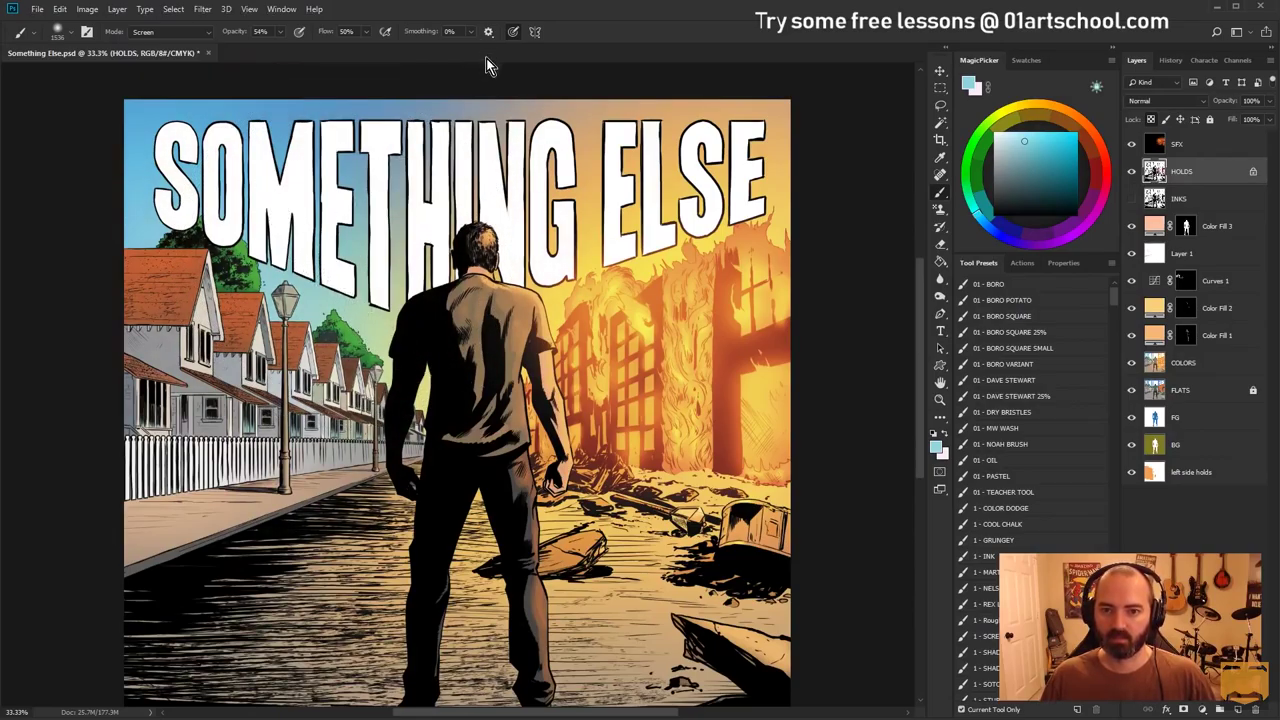
Lower the Screen brush's opacity to 31% and brush pale cyan over the line art of the distant houses
left_click(281, 32)
left_click_drag(280, 47, 265, 47)
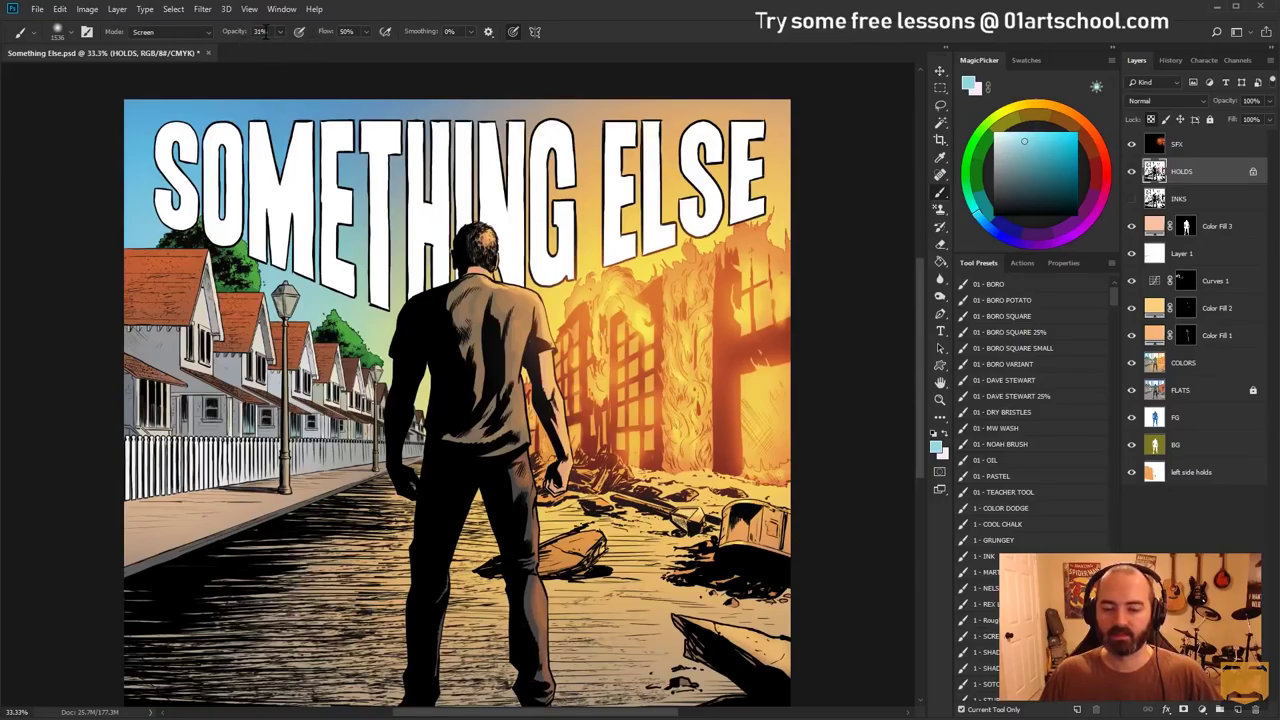
left_click_drag(271, 269, 281, 281)
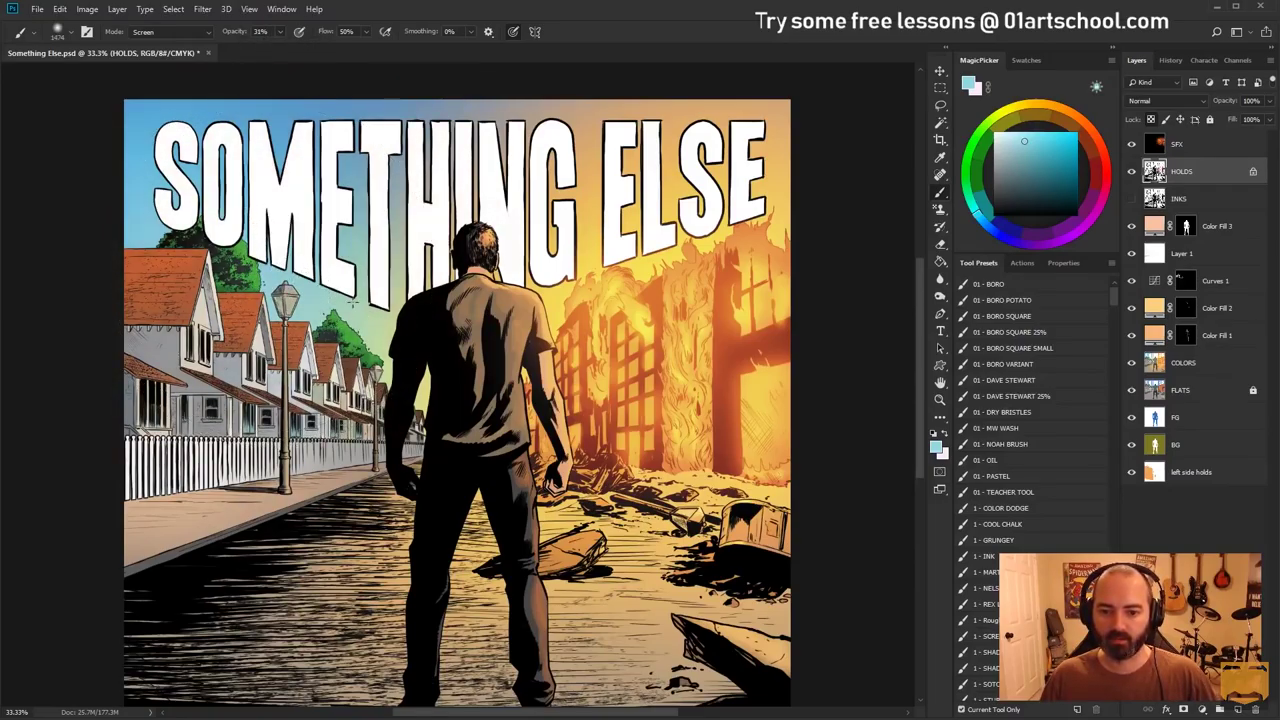
mouse_move(408, 417)
left_mouse_down()
mouse_move(425, 411)
mouse_move(384, 379)
mouse_move(405, 389)
left_mouse_up()
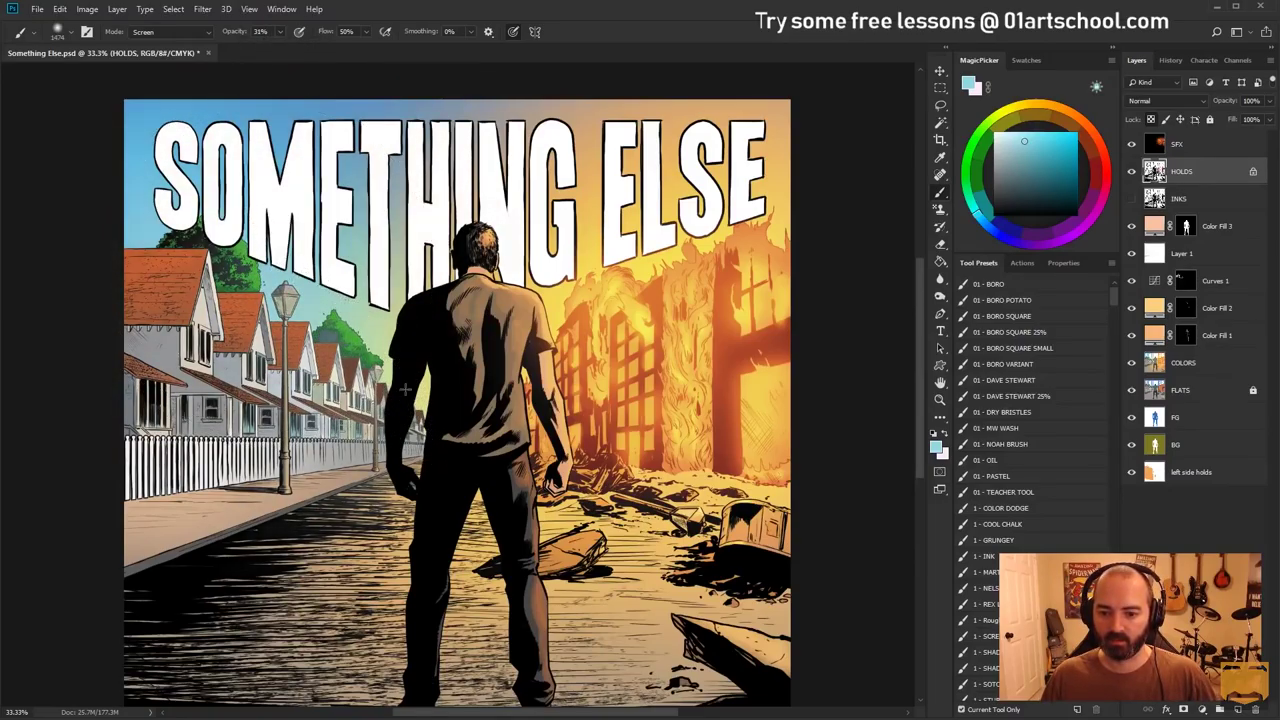
left_click_drag(343, 340, 318, 338)
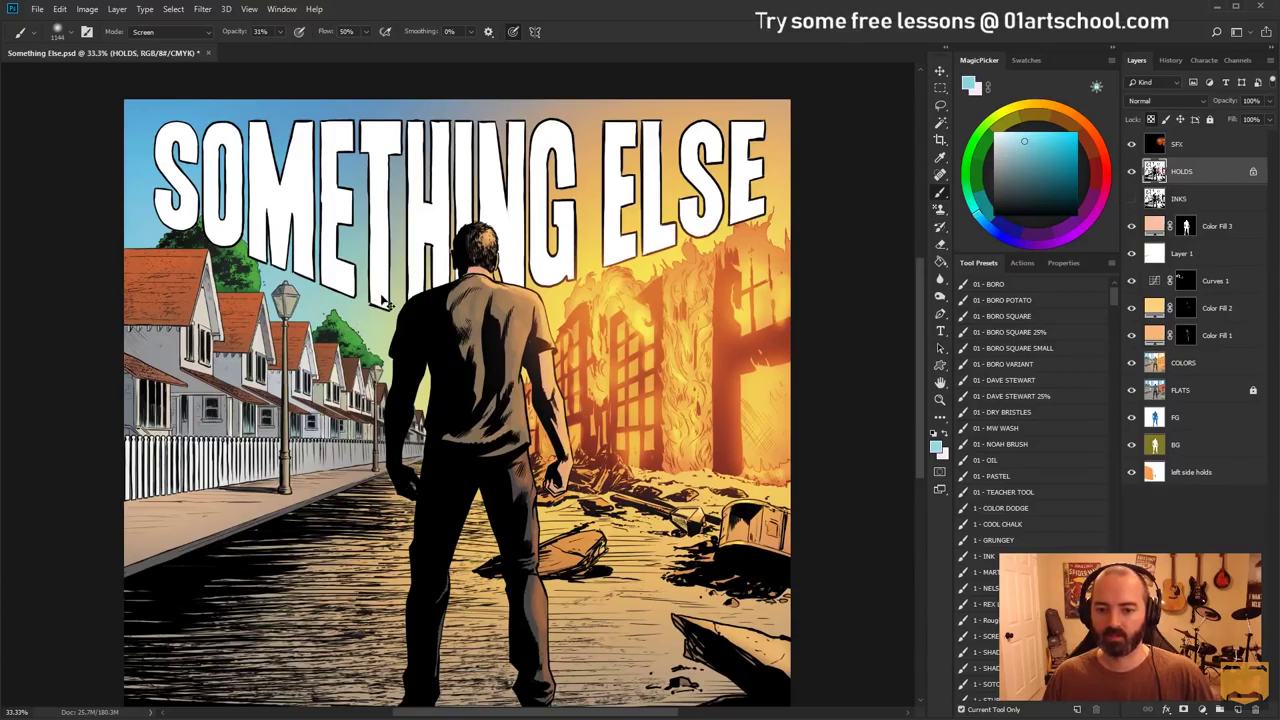
Redo the pale cyan haze over the line art of the far houses and trees, varying the soft Screen brush's size
key("ctrl+z")
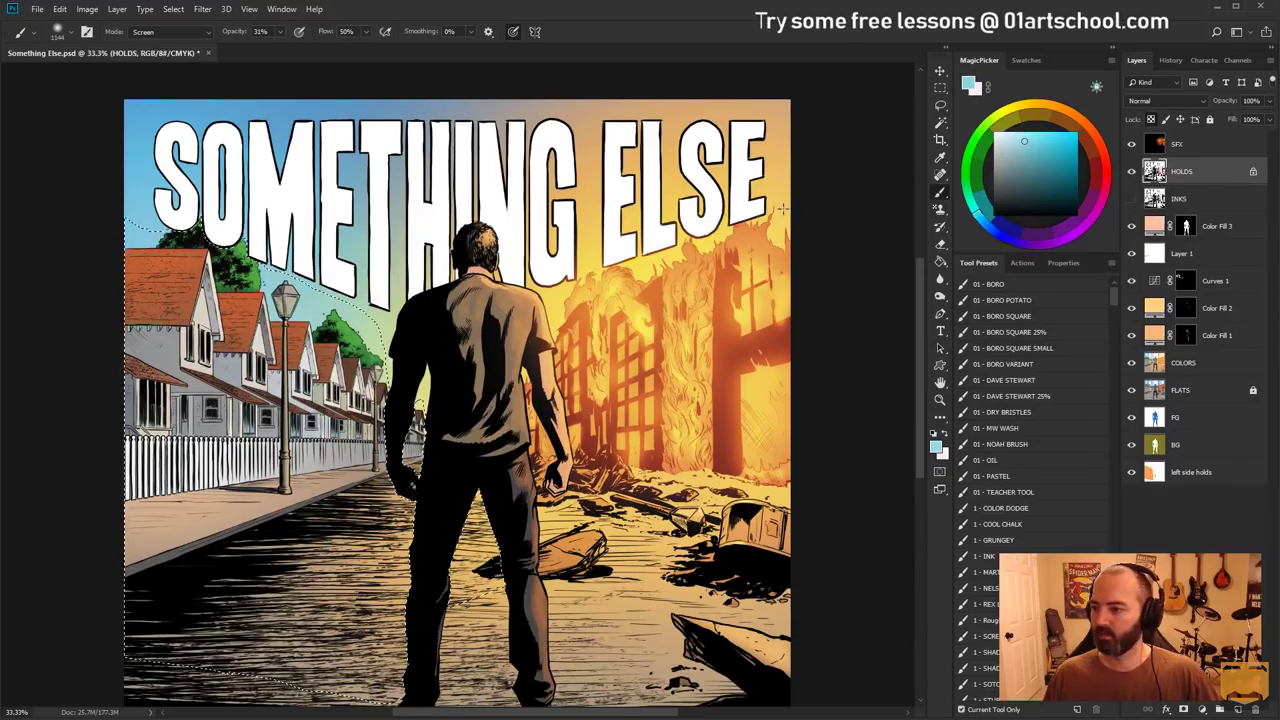
key("ctrl+d")
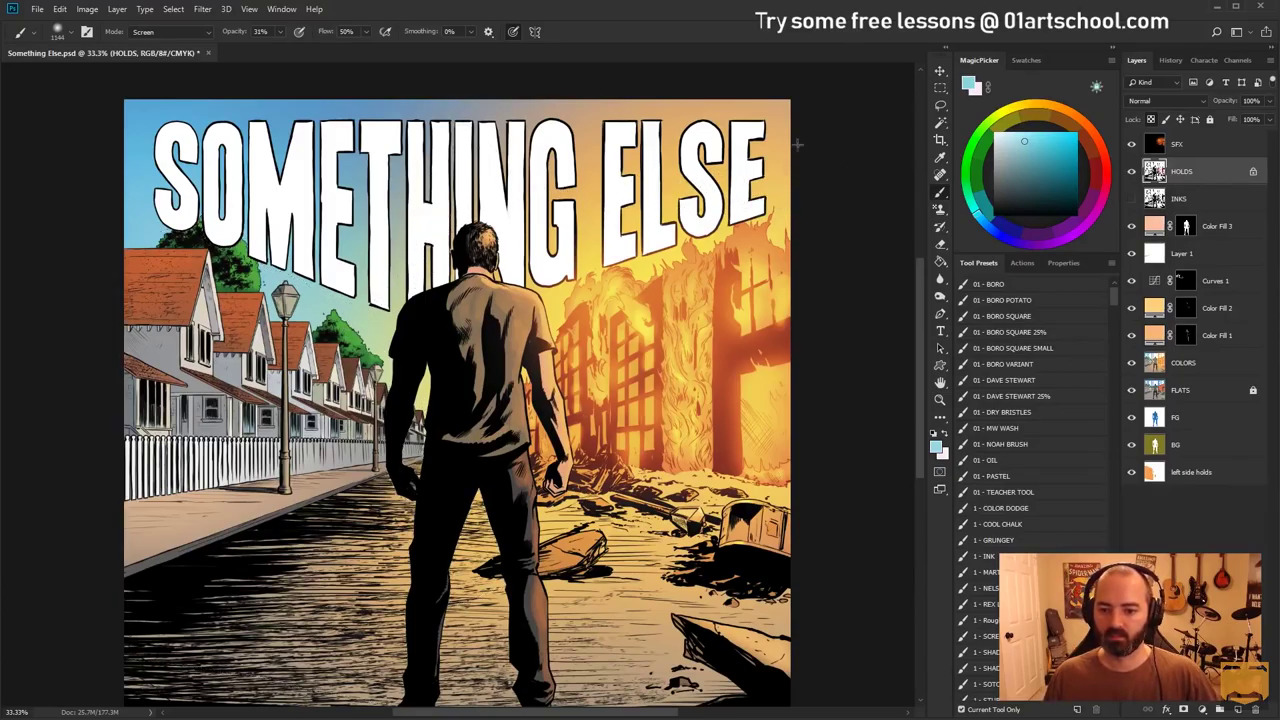
left_click_drag(319, 240, 324, 240)
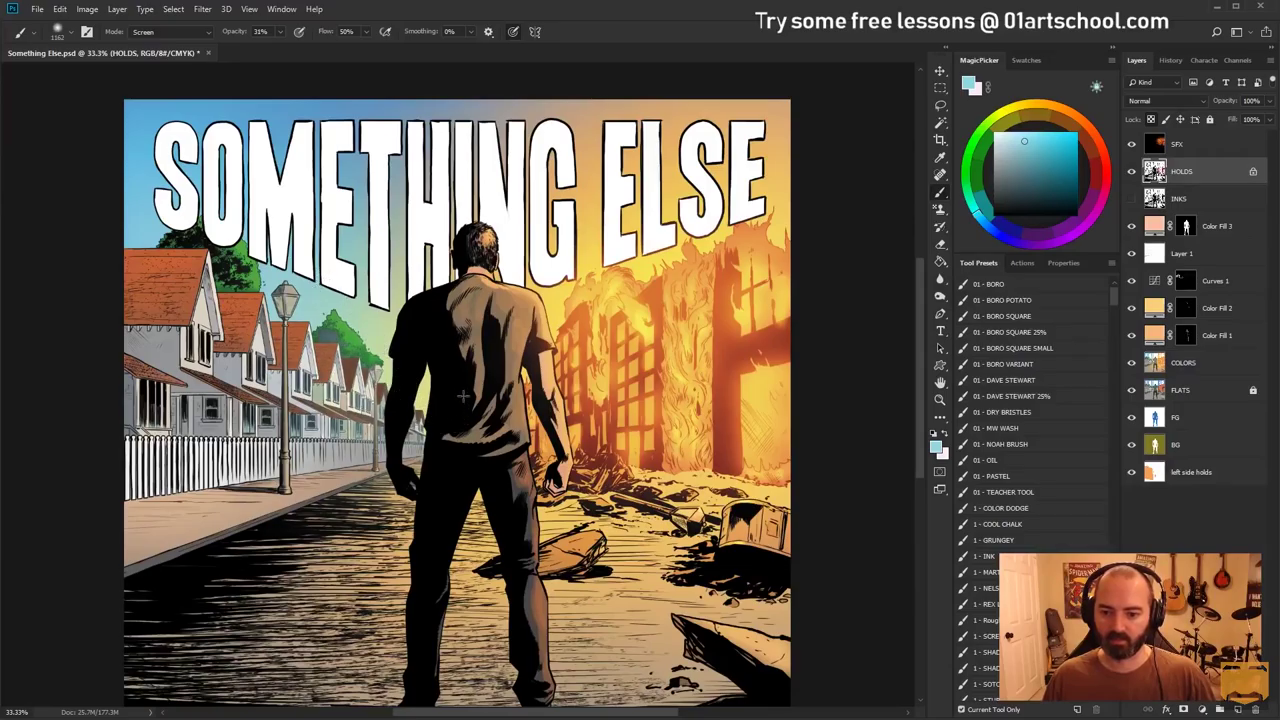
left_click_drag(372, 394, 416, 399)
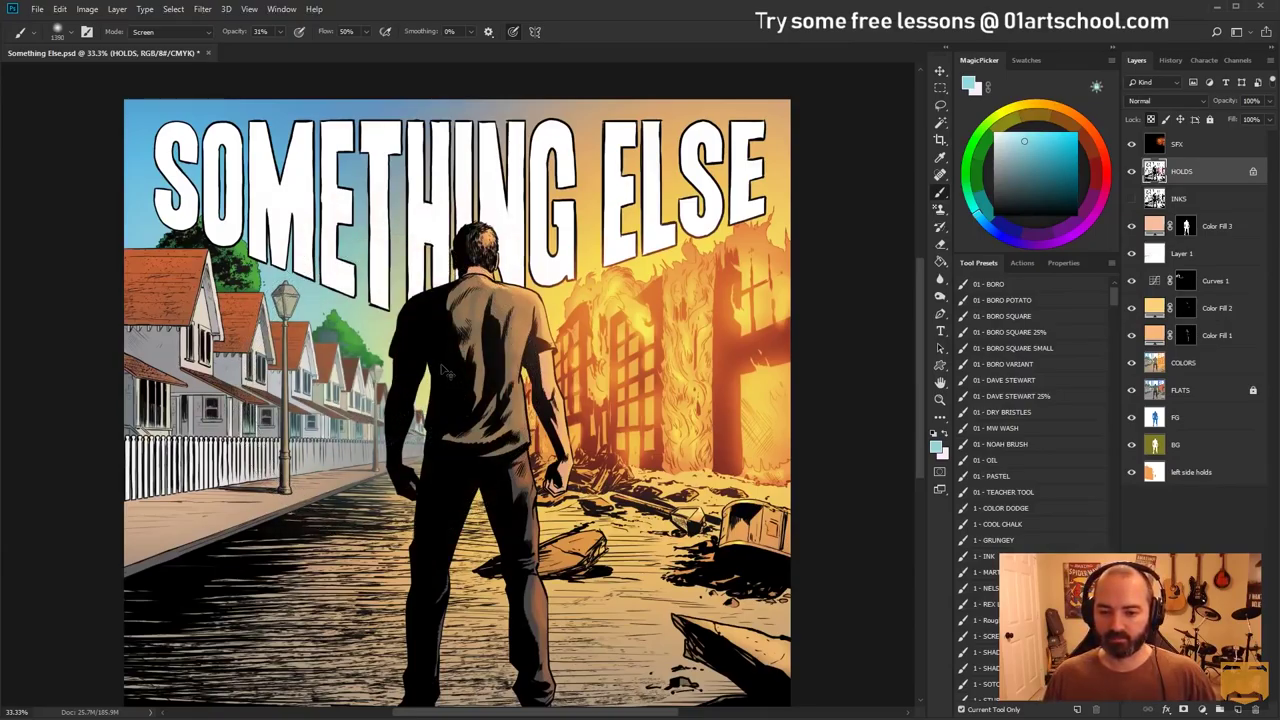
mouse_move(336, 272)
left_mouse_down()
mouse_move(296, 296)
mouse_move(272, 275)
mouse_move(262, 230)
mouse_move(250, 238)
left_mouse_up()
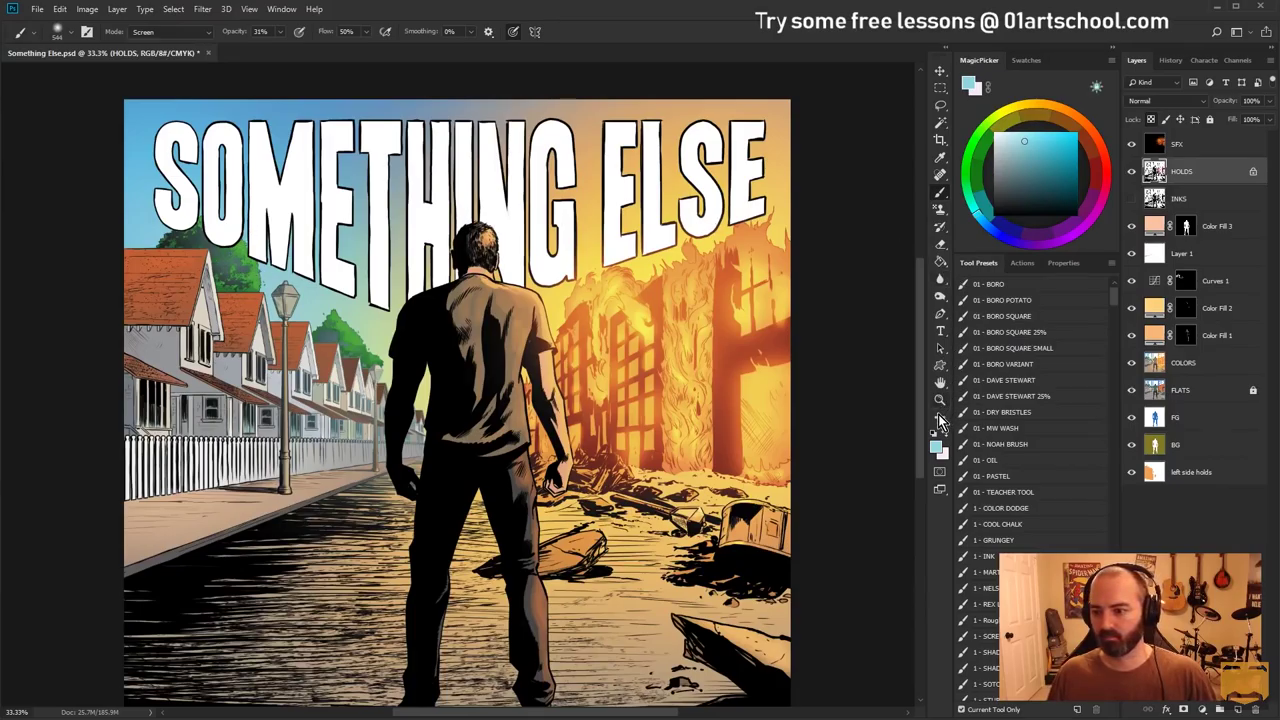
Examine the whole cover at reduced and closer views to judge the softened line art on the house side
left_click(939, 401)
left_click(488, 484, "alt")
left_click(488, 484, "alt")
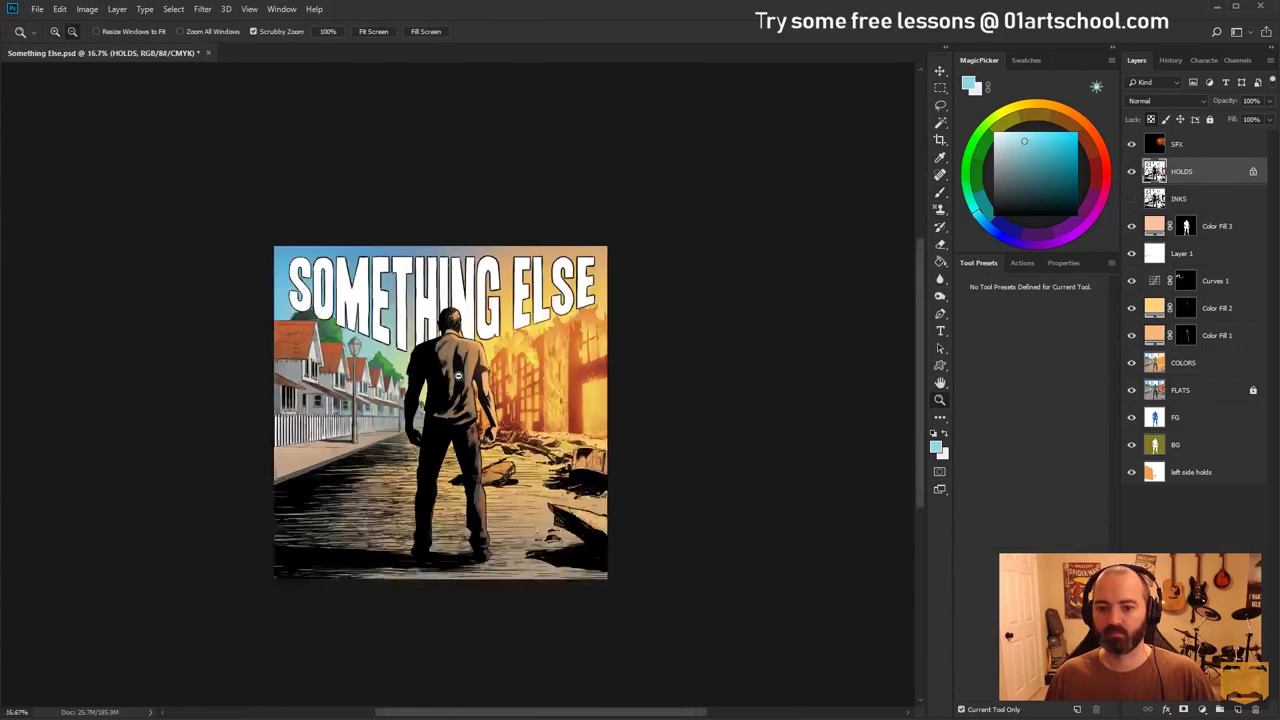
left_click(489, 299)
left_click(489, 299)
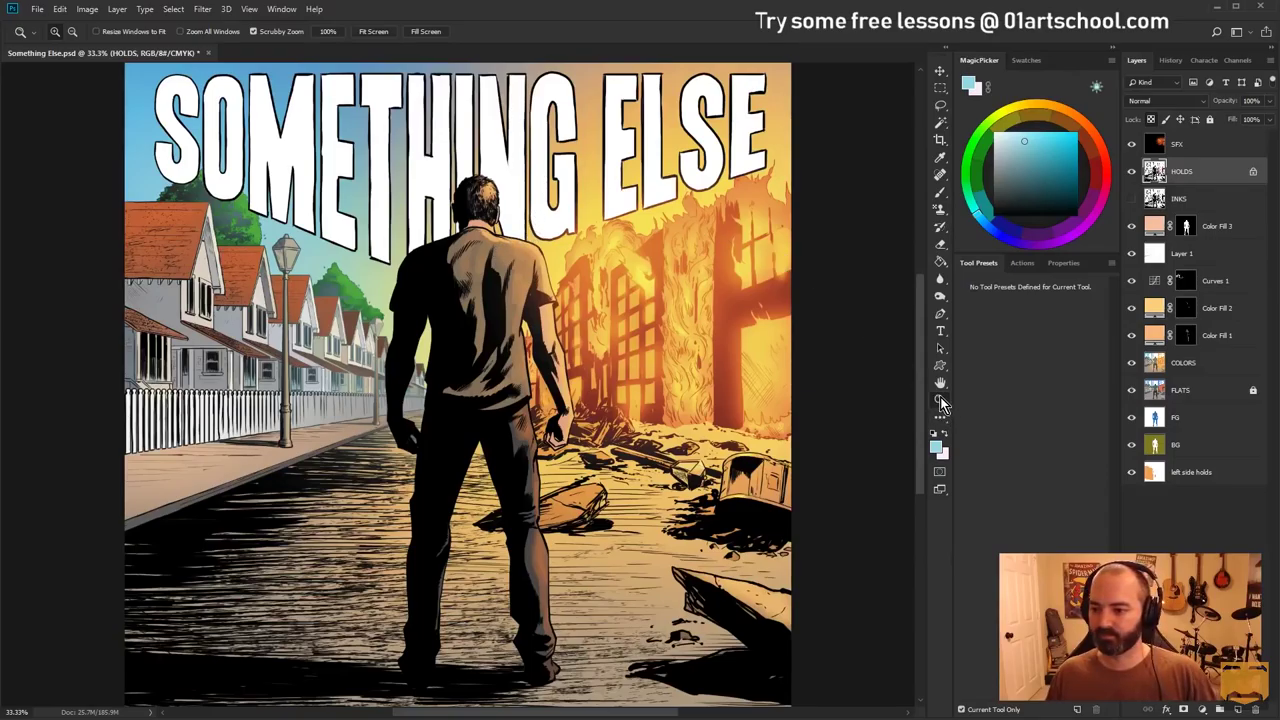
left_click_drag(755, 390, 587, 354)
left_click(537, 361)
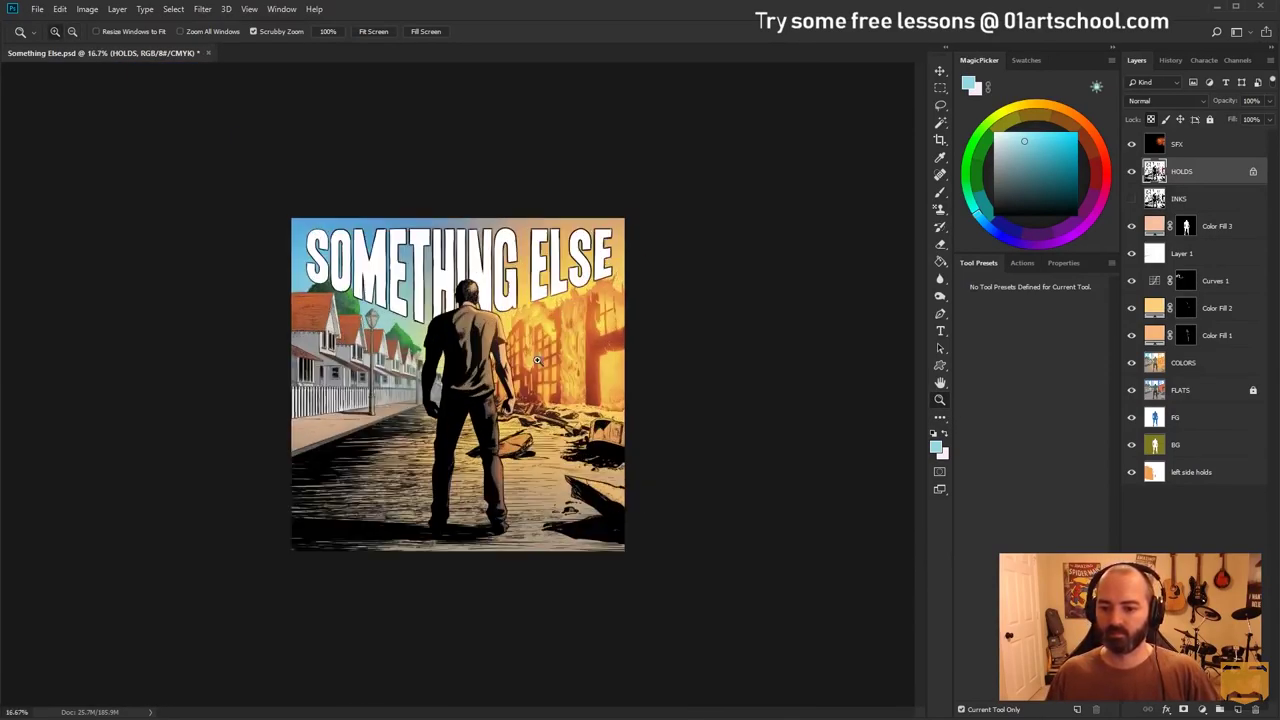
Select the green trees behind the row houses using the FLATS layer, and make the COLORS layer active
left_click(519, 399)
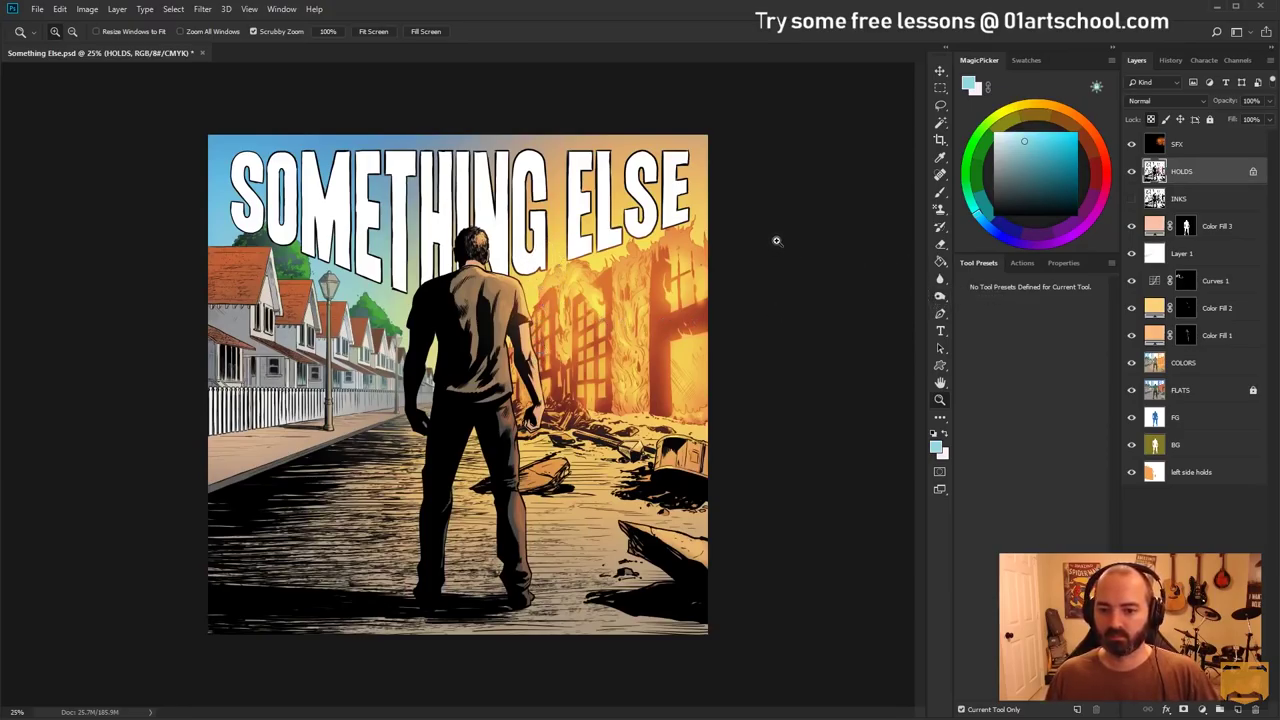
left_click(1163, 364)
left_click(829, 326)
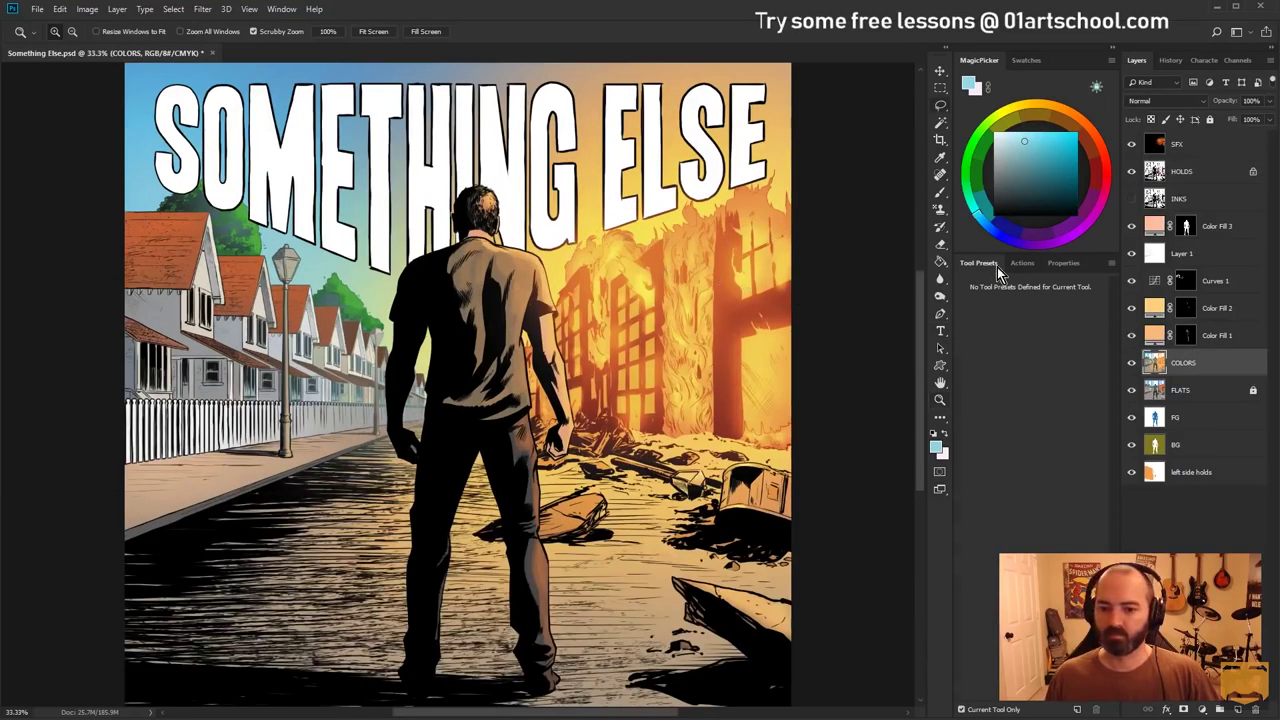
key("w")
left_click(1180, 390)
key("l")
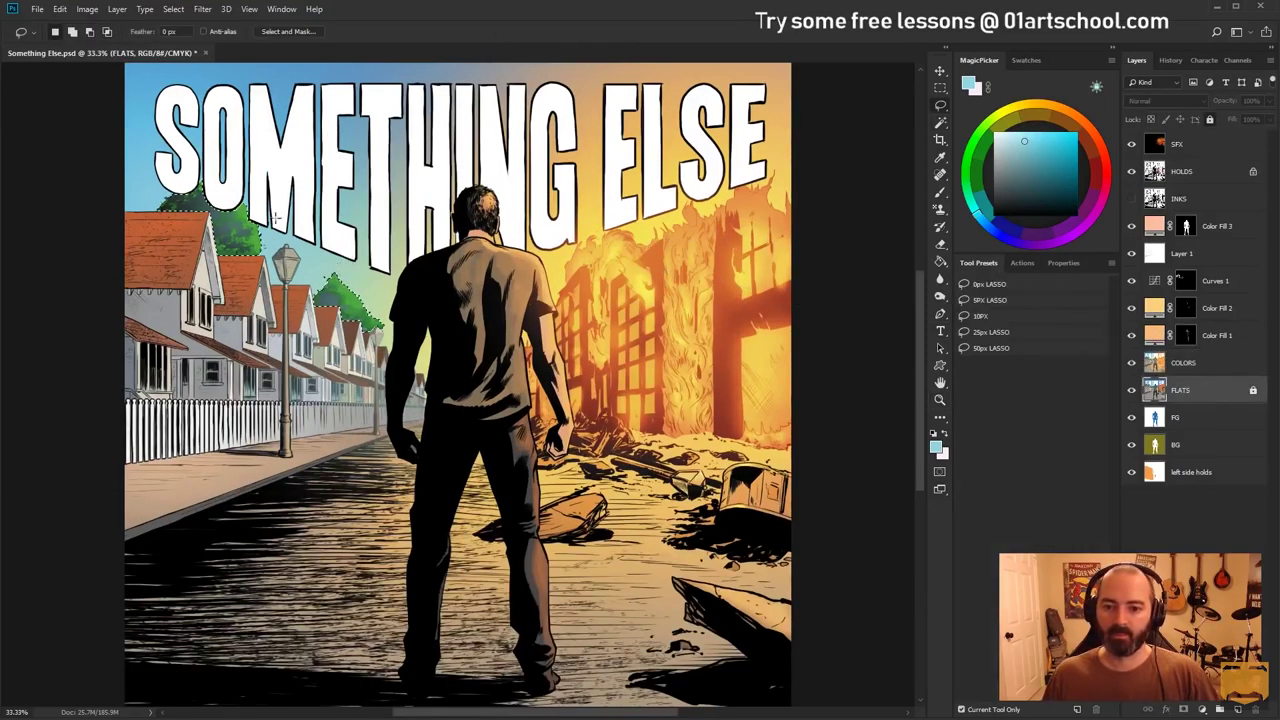
left_click(1190, 362)
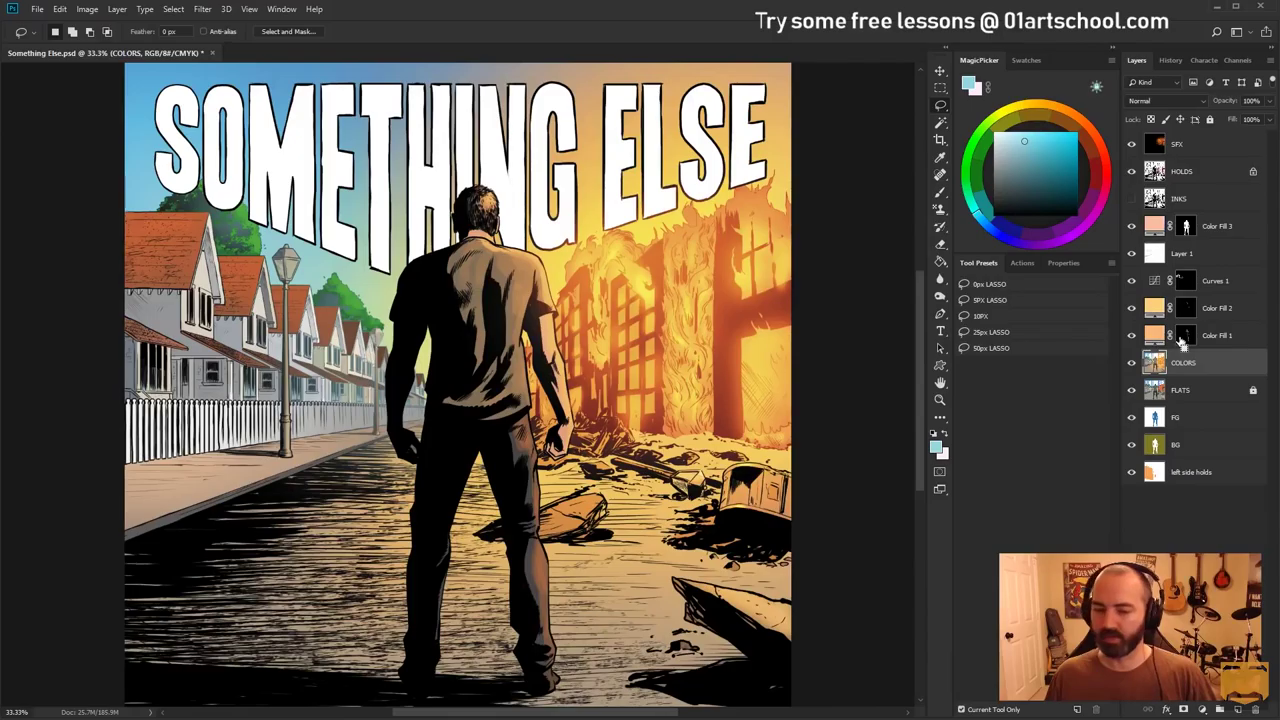
Apply Hue/Saturation to the selected trees with saturation -59 and lightness +24
key("ctrl+u")
left_click_drag(733, 238, 749, 271)
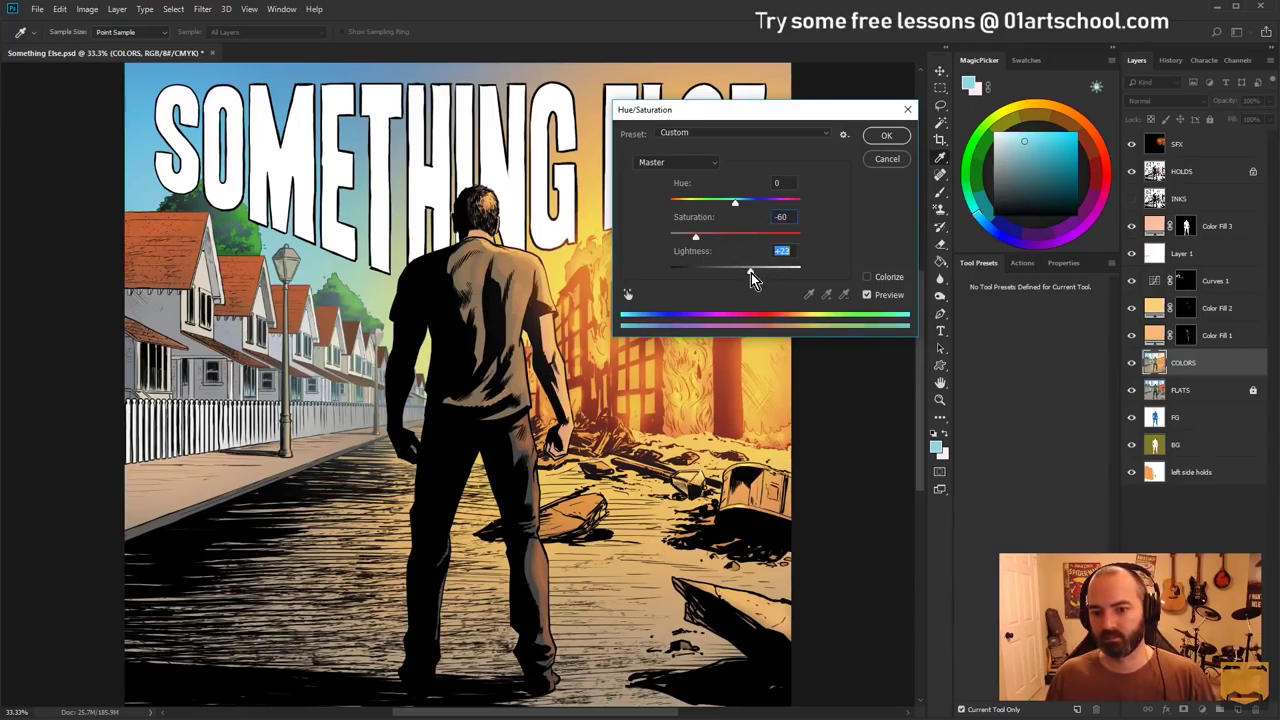
left_click_drag(696, 237, 698, 236)
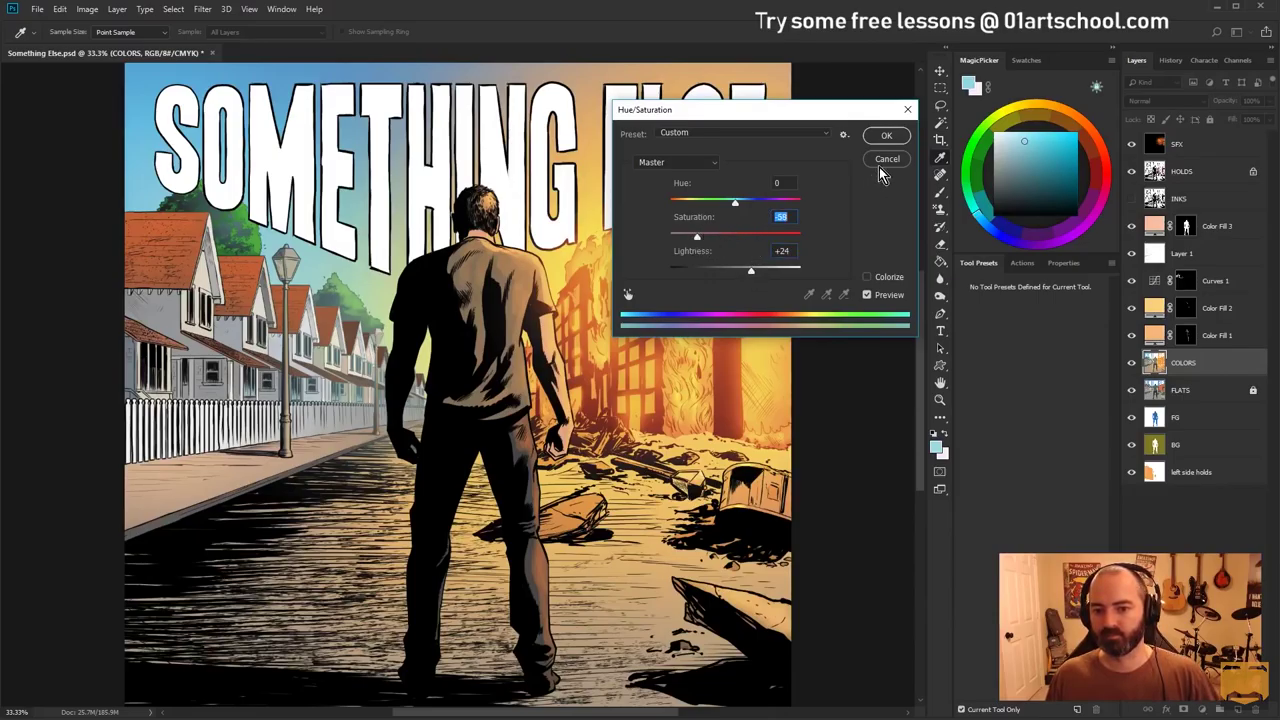
left_click(886, 135)
key("l")
Marquee-select the burning half of the cover, splitting the artwork vertically through the man
left_click(940, 399)
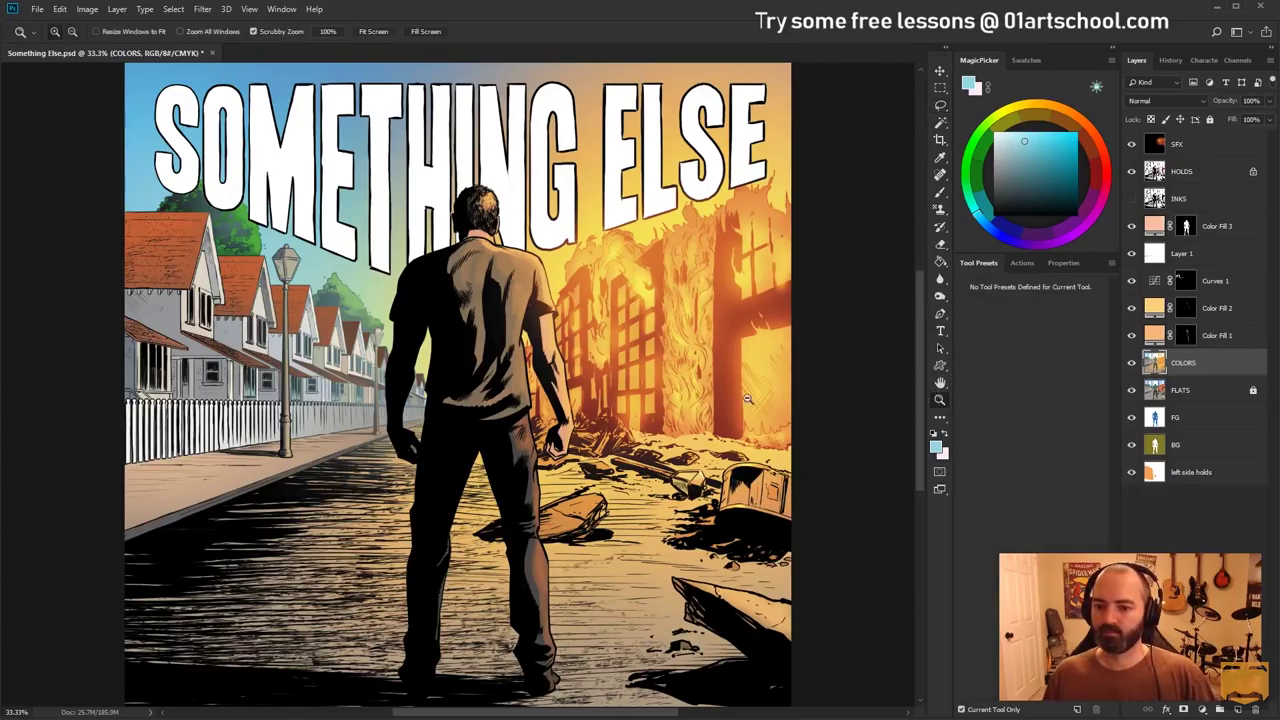
left_click(507, 309, "alt")
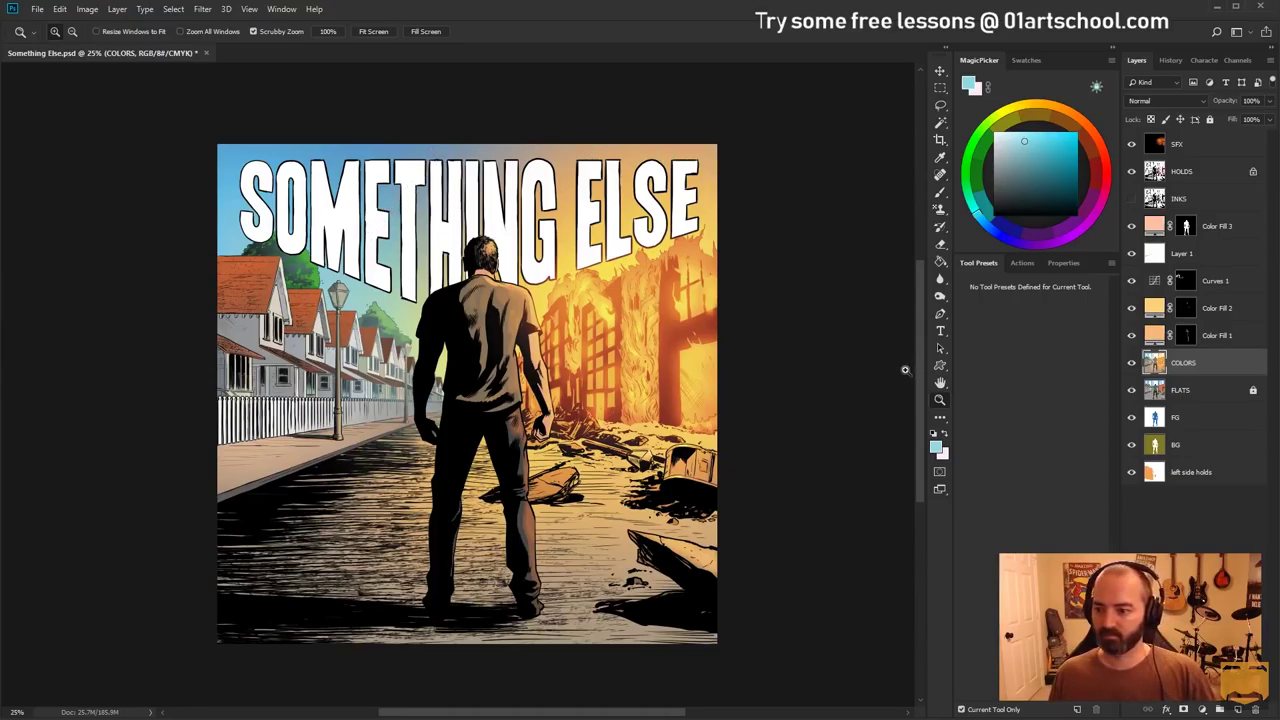
left_click(518, 357, "alt")
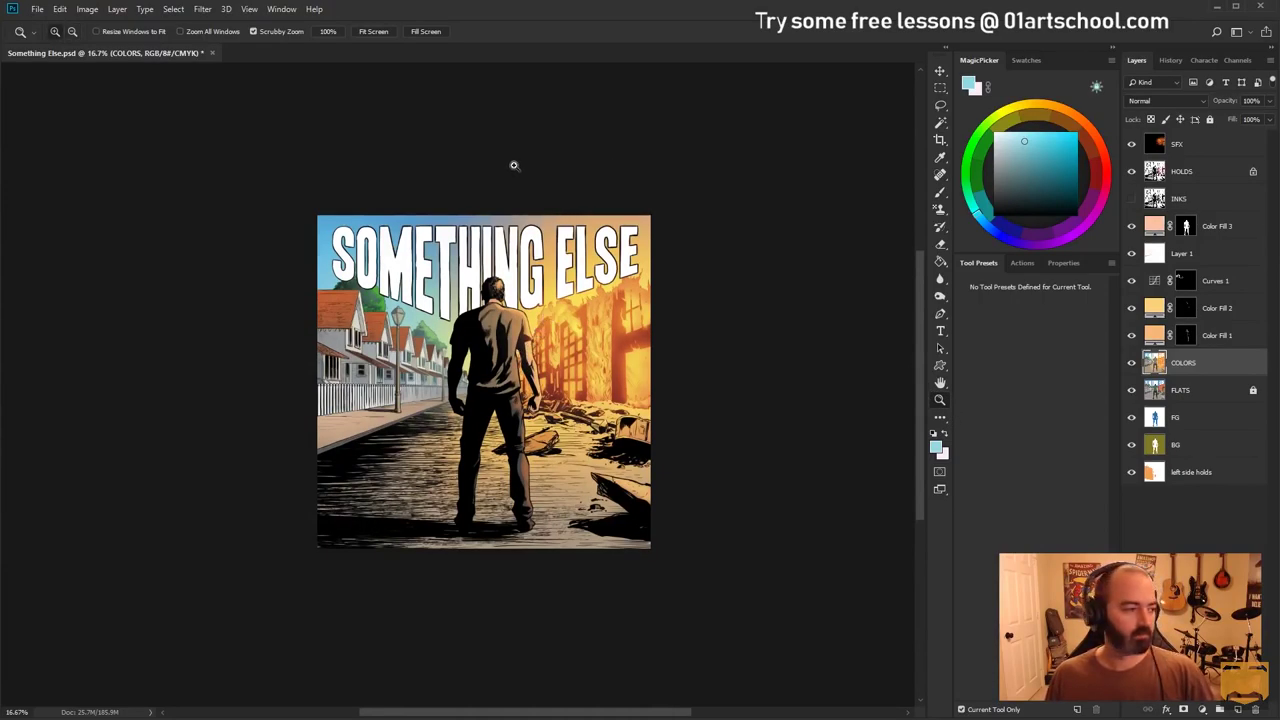
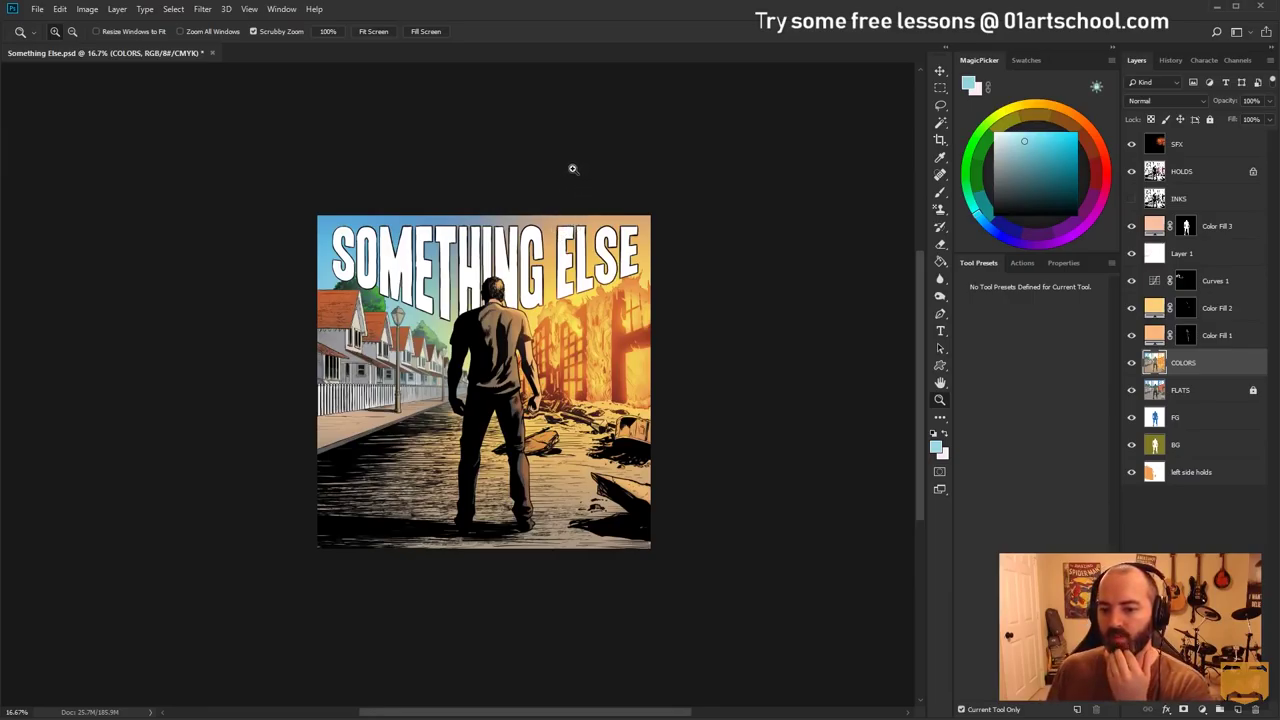
left_click(545, 253)
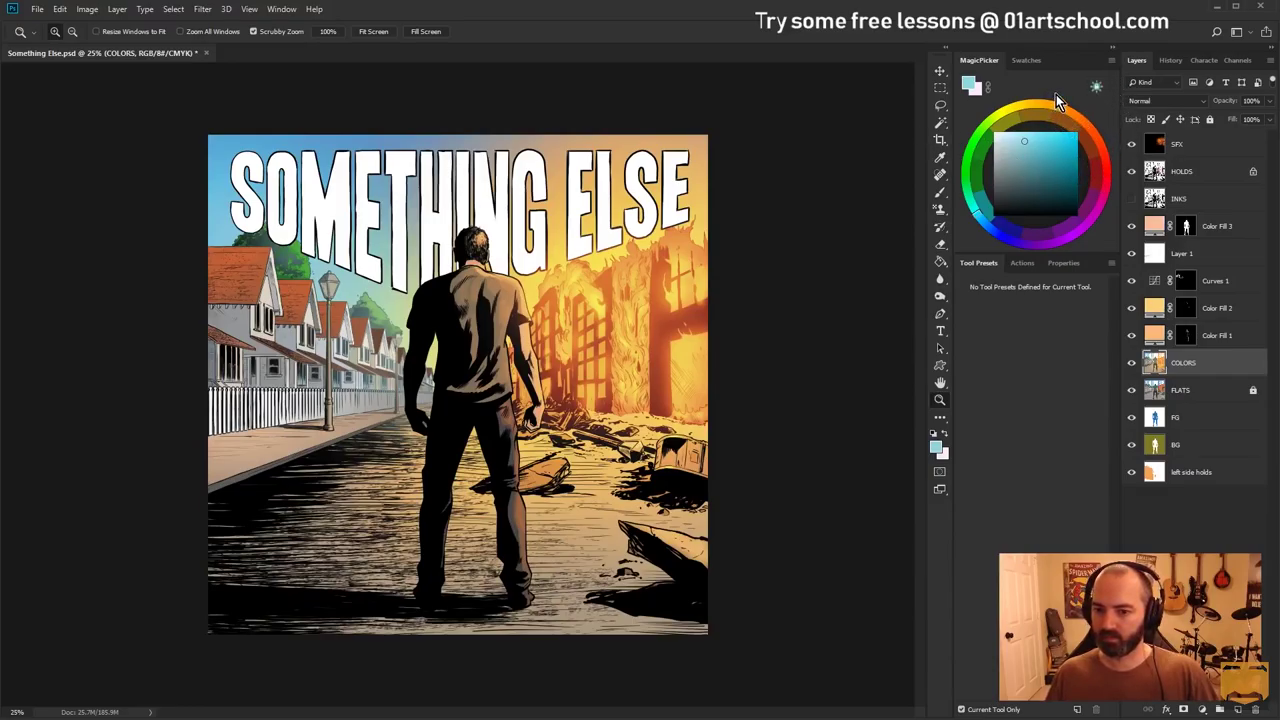
left_click(1218, 227)
left_click(944, 88)
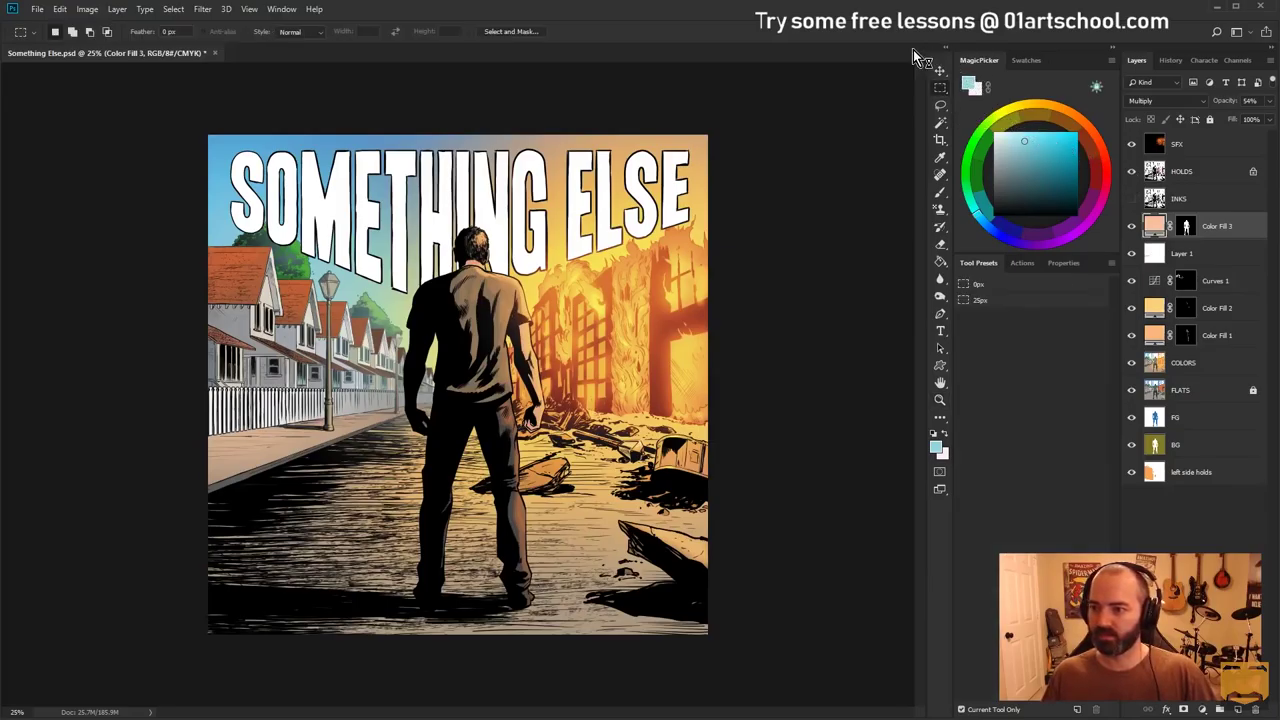
left_click_drag(747, 106, 472, 708)
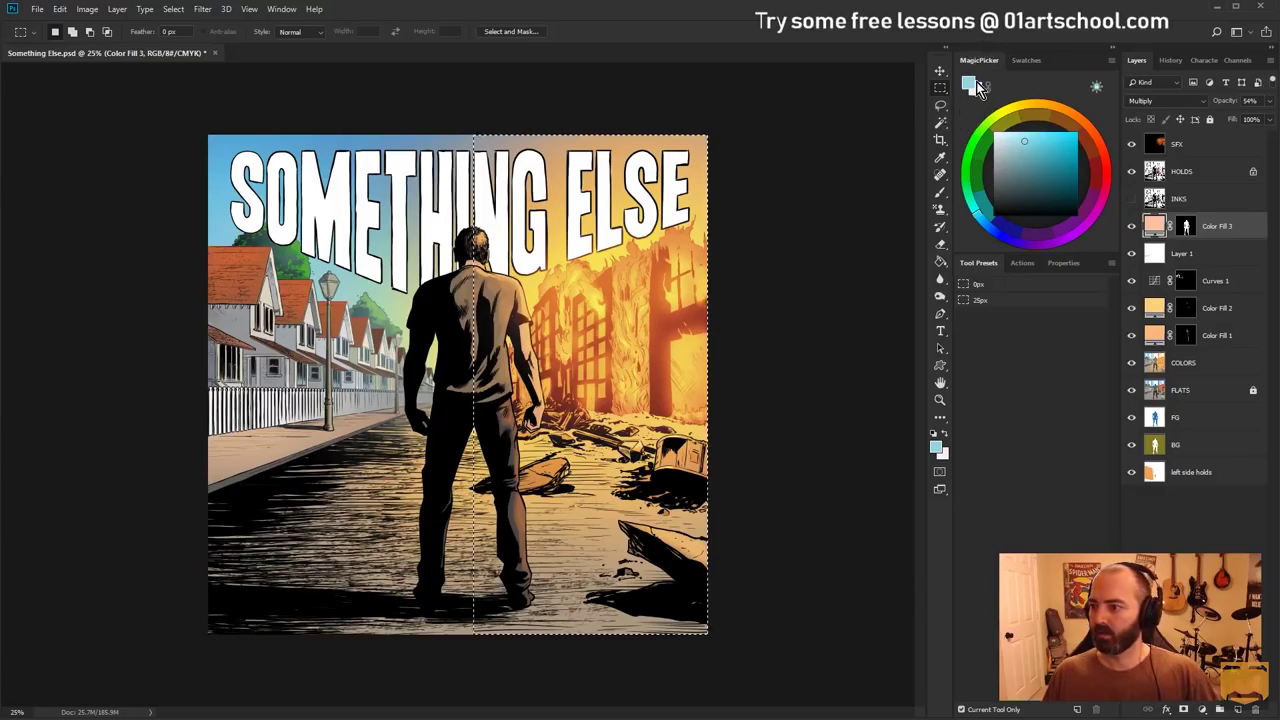
Add a Gradient Map adjustment above the SFX layer with the Violet, Orange preset and set its blend mode to Color
left_click(1158, 146)
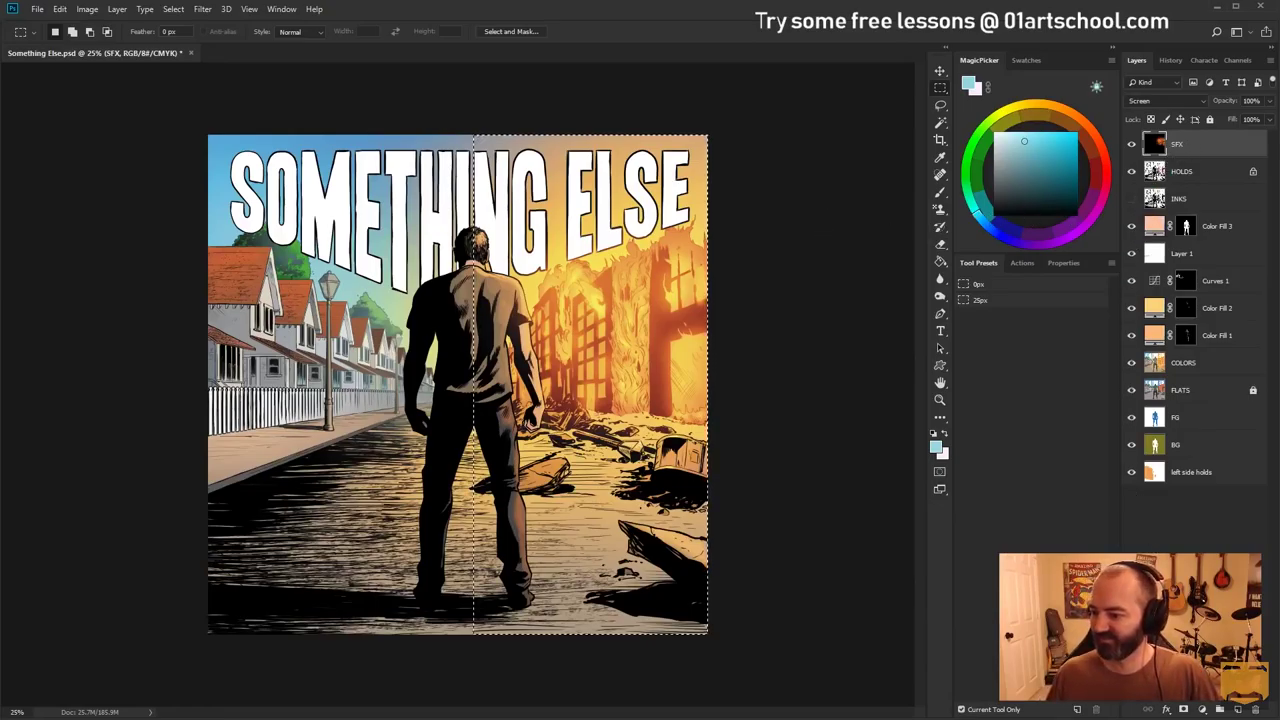
left_click(1202, 708)
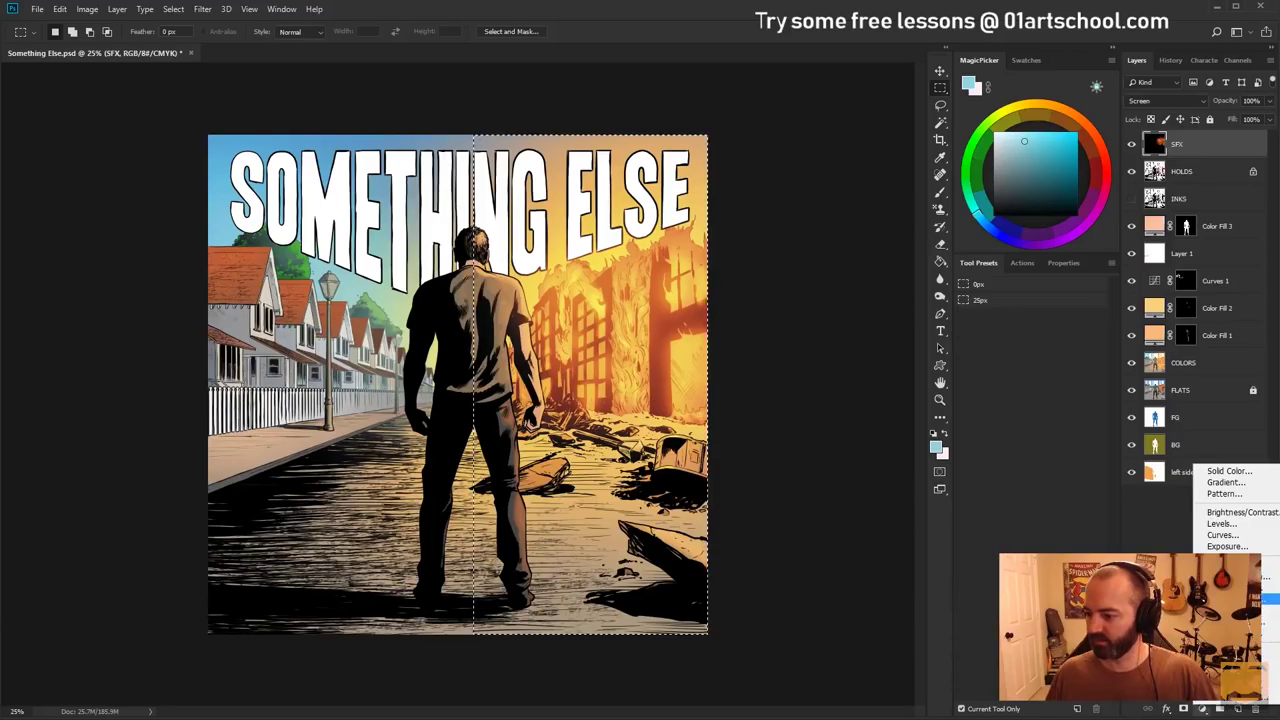
left_click(1229, 704)
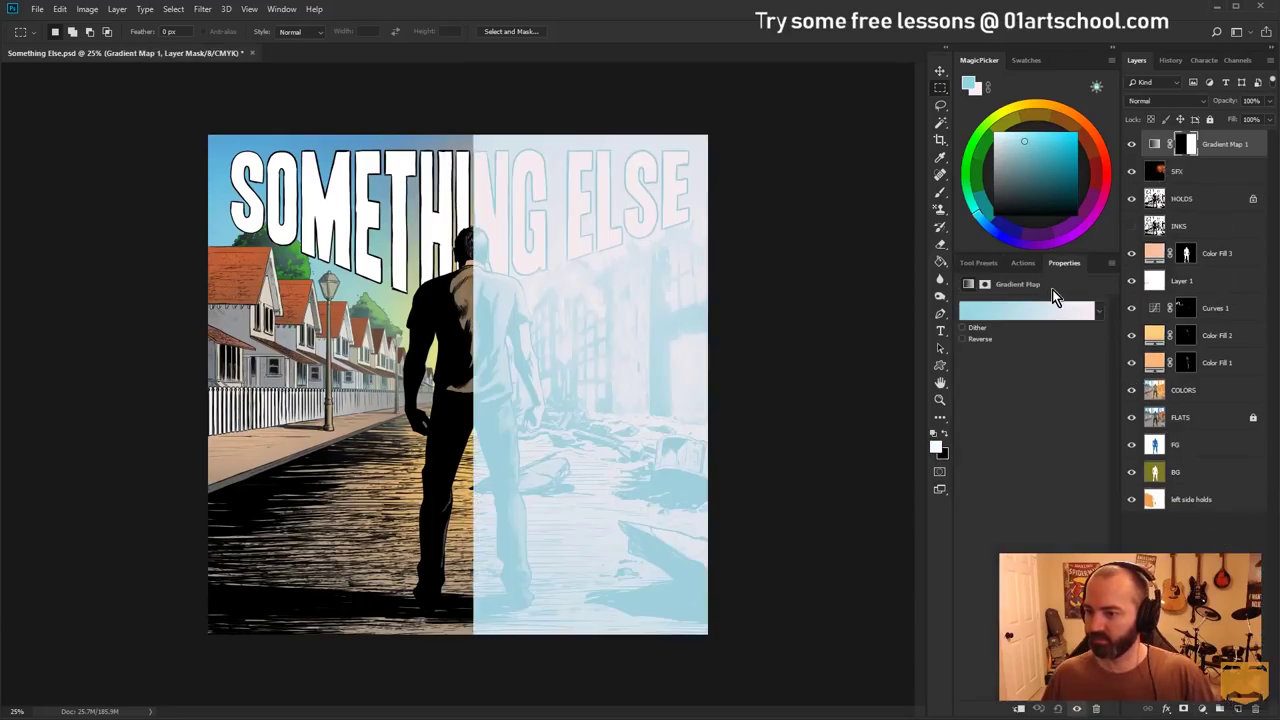
left_click(1044, 310)
left_click(847, 58)
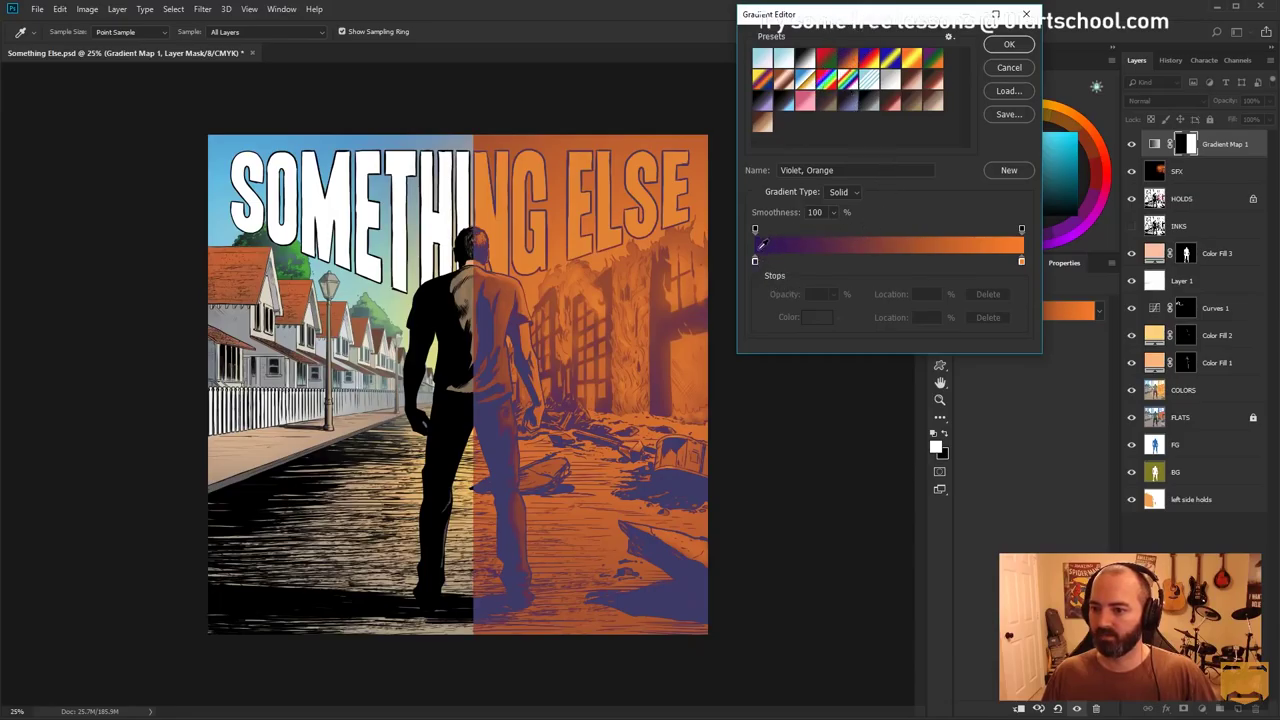
left_click(1009, 44)
left_click(1166, 101)
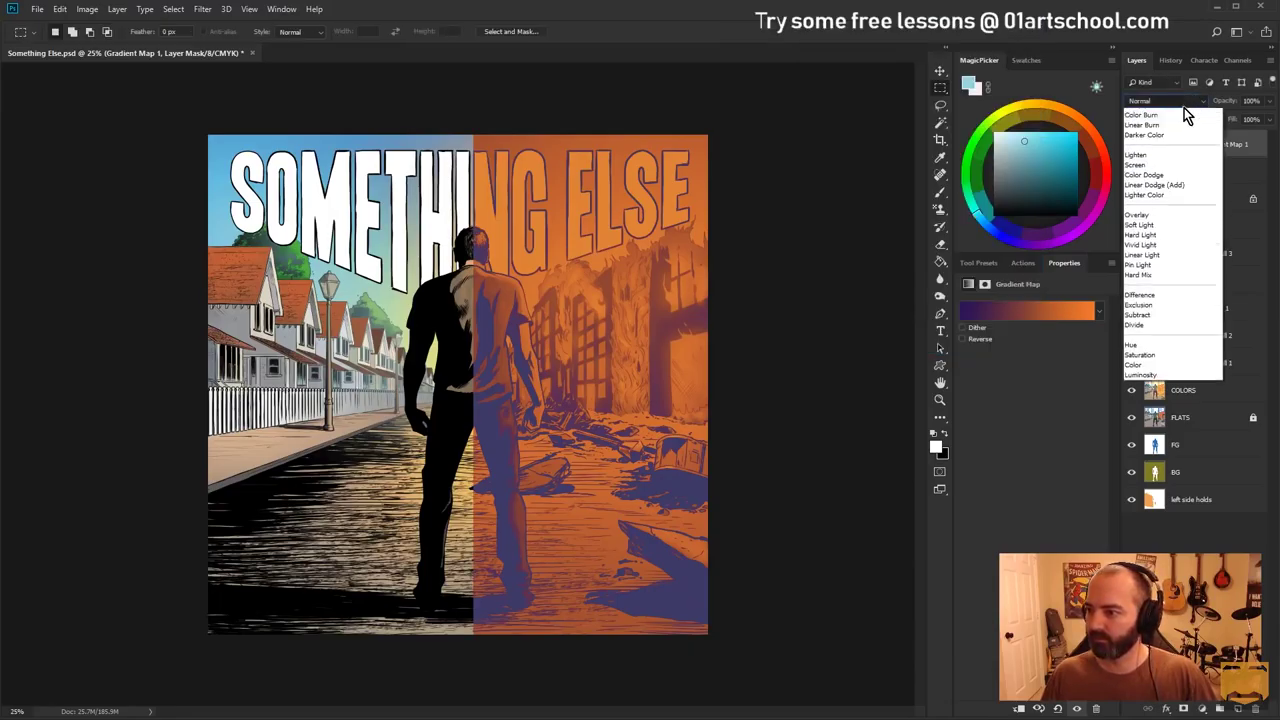
left_click(1150, 413)
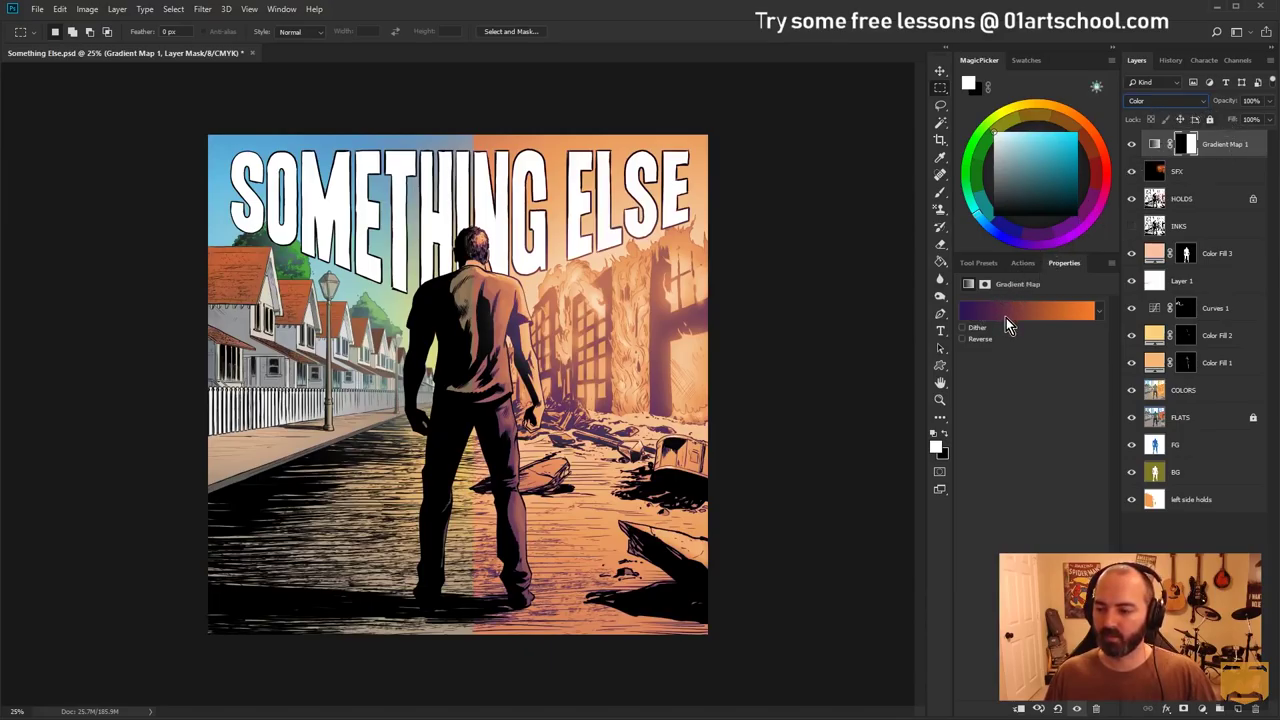
Recolour the Gradient Map's orange end stop to a golden yellow
left_click(1097, 309)
left_click(1080, 309)
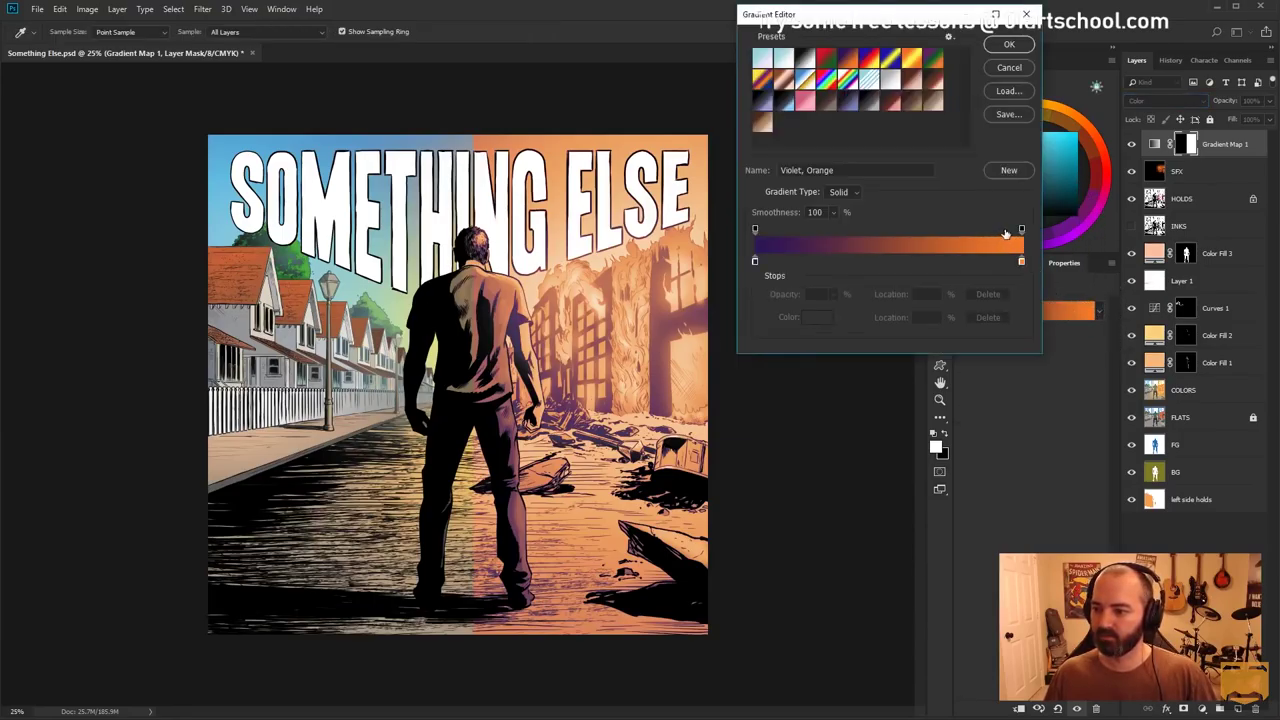
left_click(1021, 262)
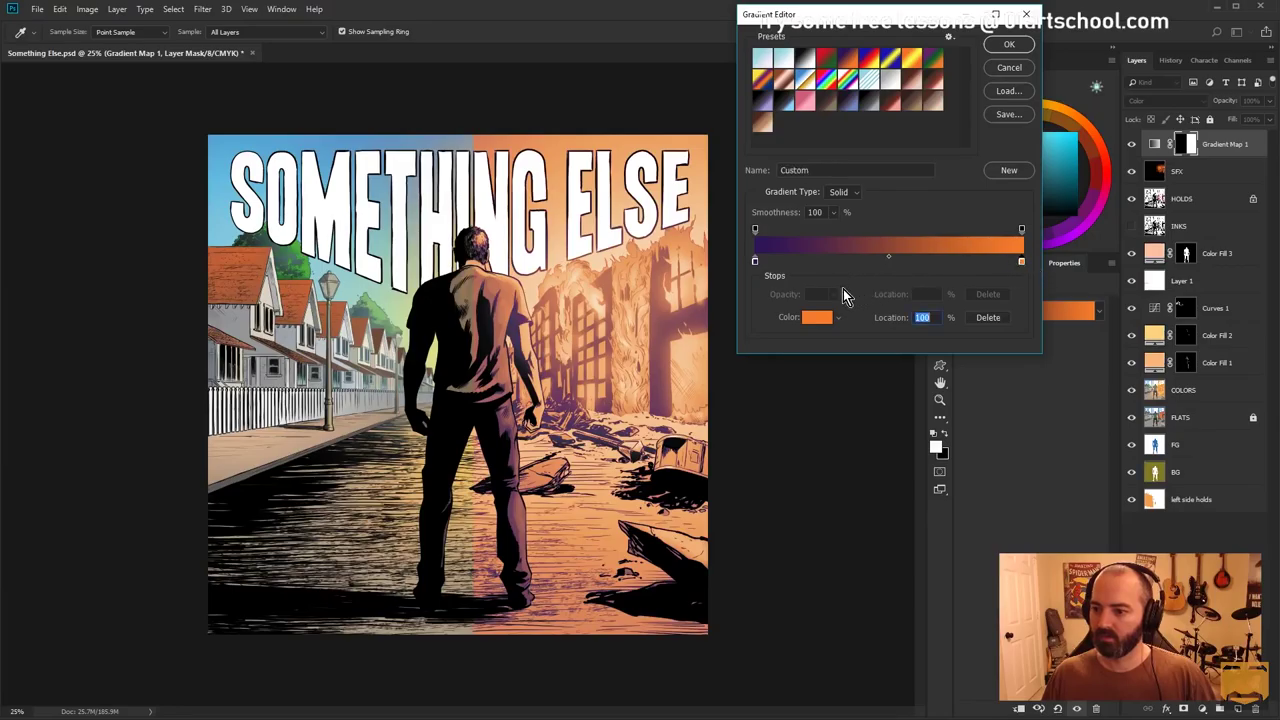
left_click(820, 318)
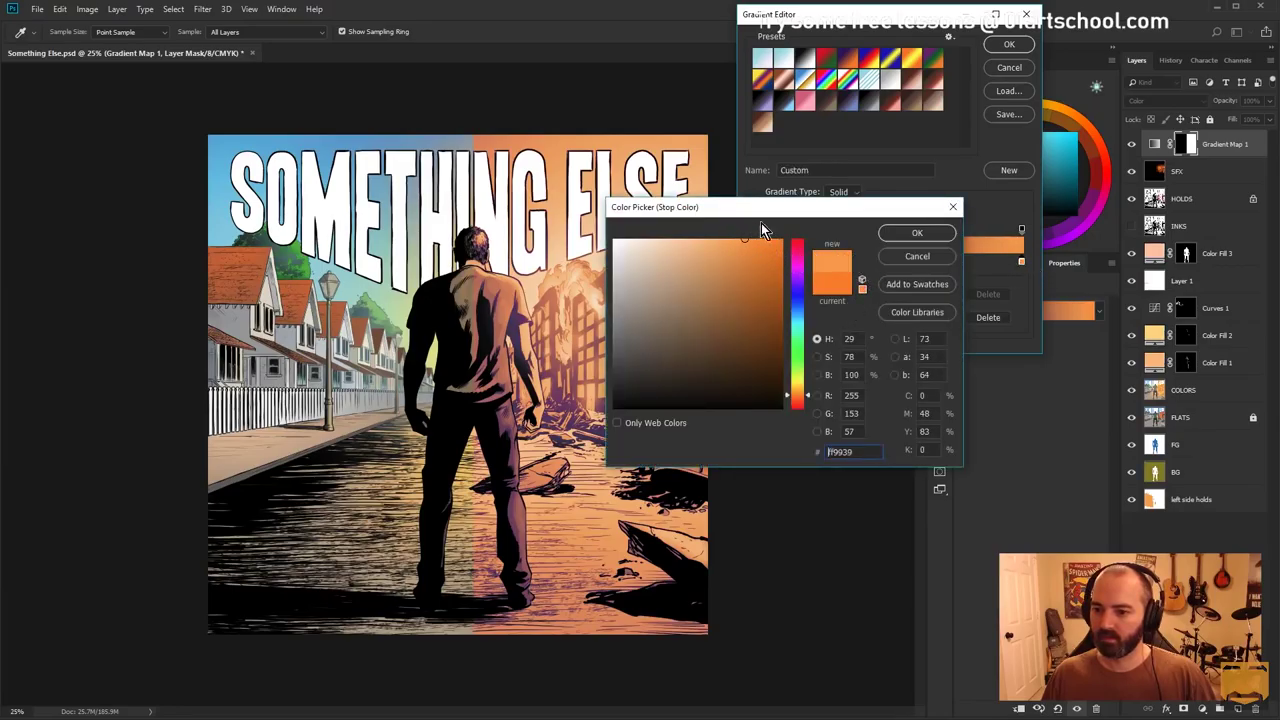
left_click_drag(806, 207, 986, 205)
left_click_drag(926, 249, 942, 224)
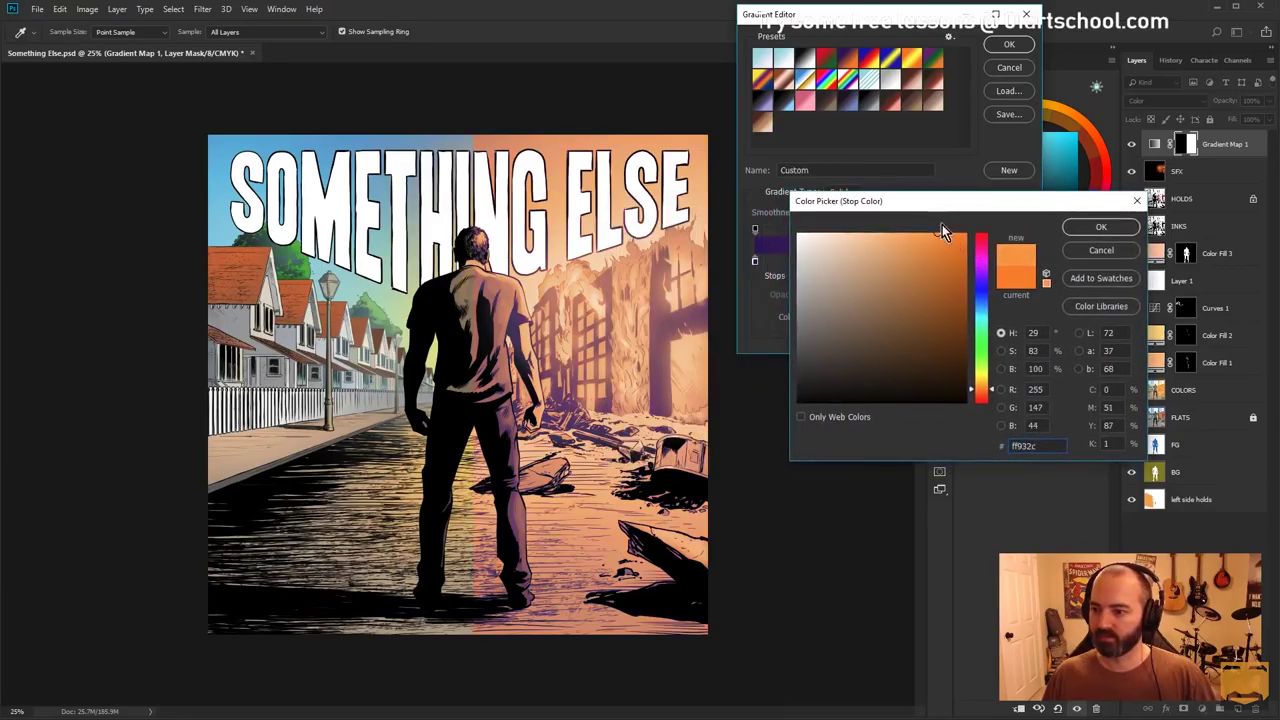
left_click_drag(975, 391, 980, 383)
left_click(1101, 227)
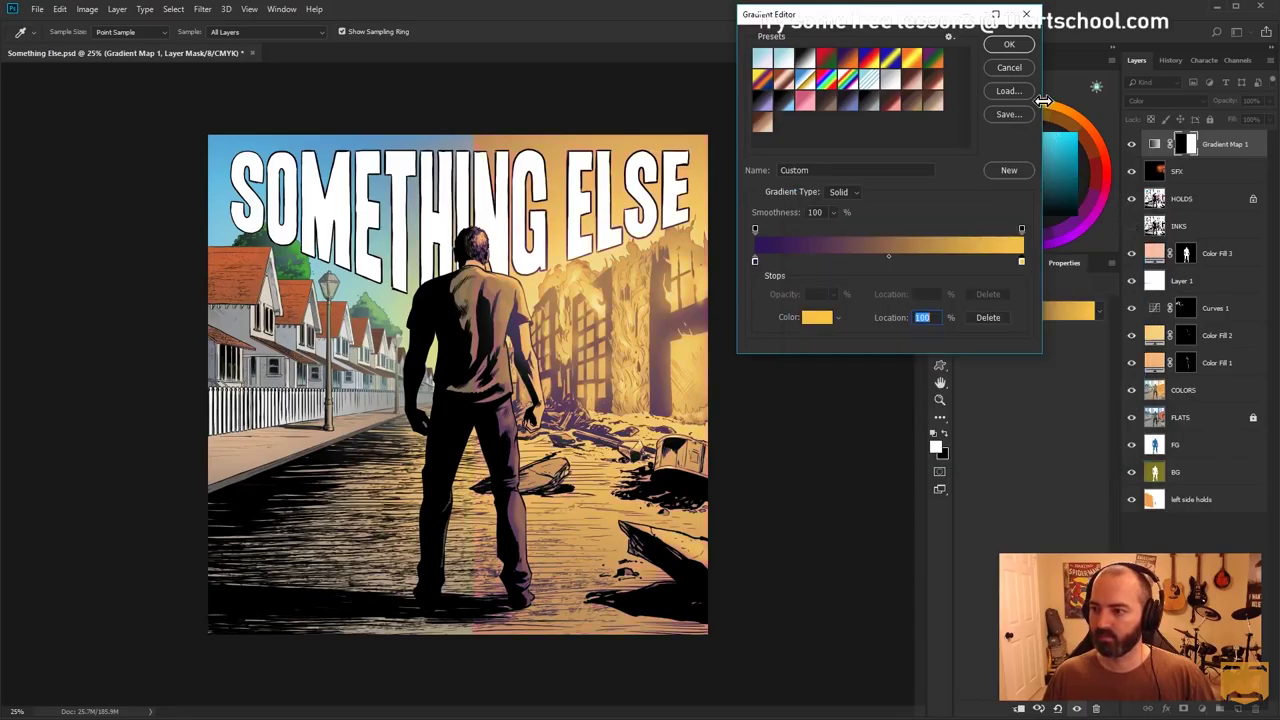
Add a dark red (a83a20) colour stop at 50% of the gradient and accept the edited gradient
left_click(887, 261)
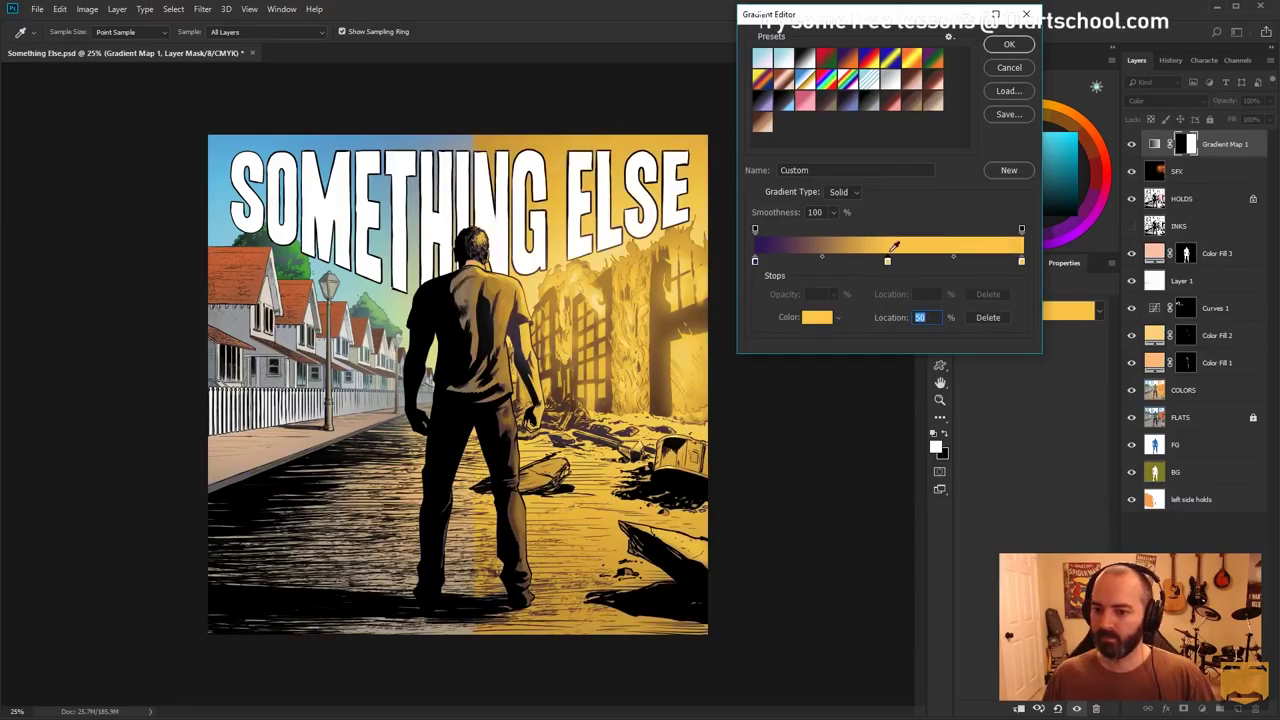
left_click(817, 317)
left_click_drag(947, 263, 917, 282)
left_click_drag(970, 201, 1108, 210)
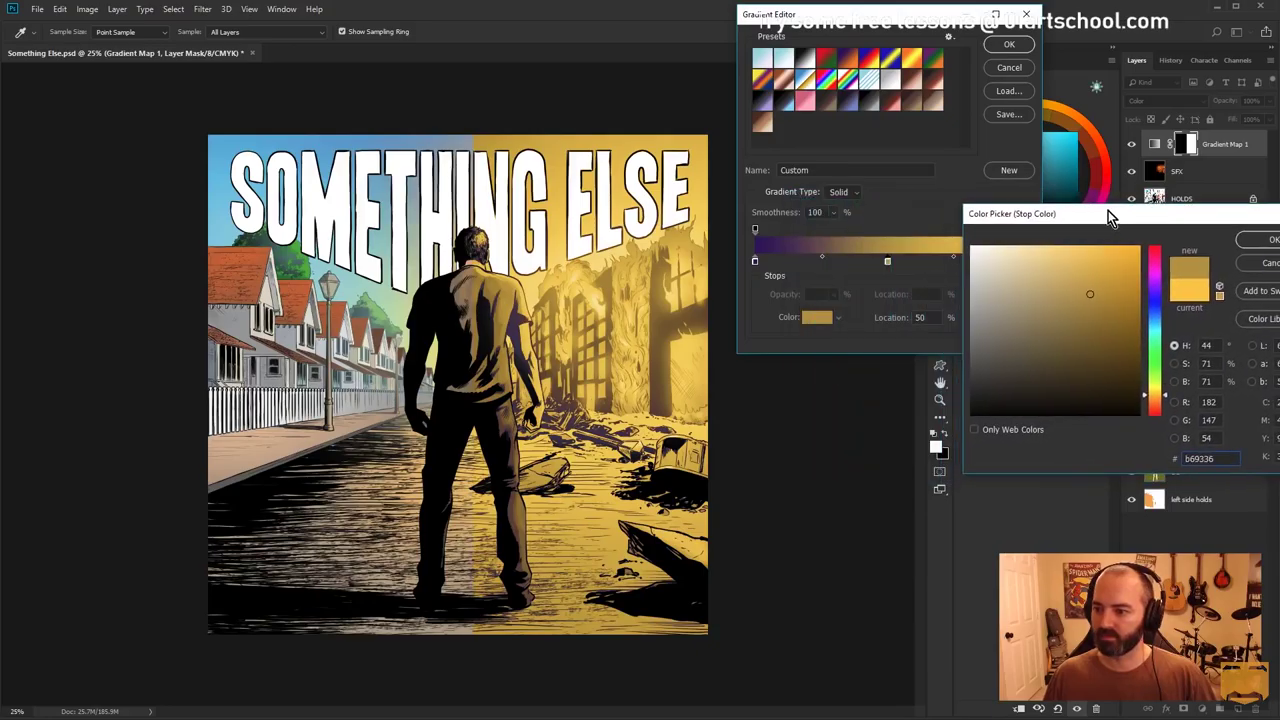
left_click(1150, 348)
left_click_drag(1151, 352, 1162, 416)
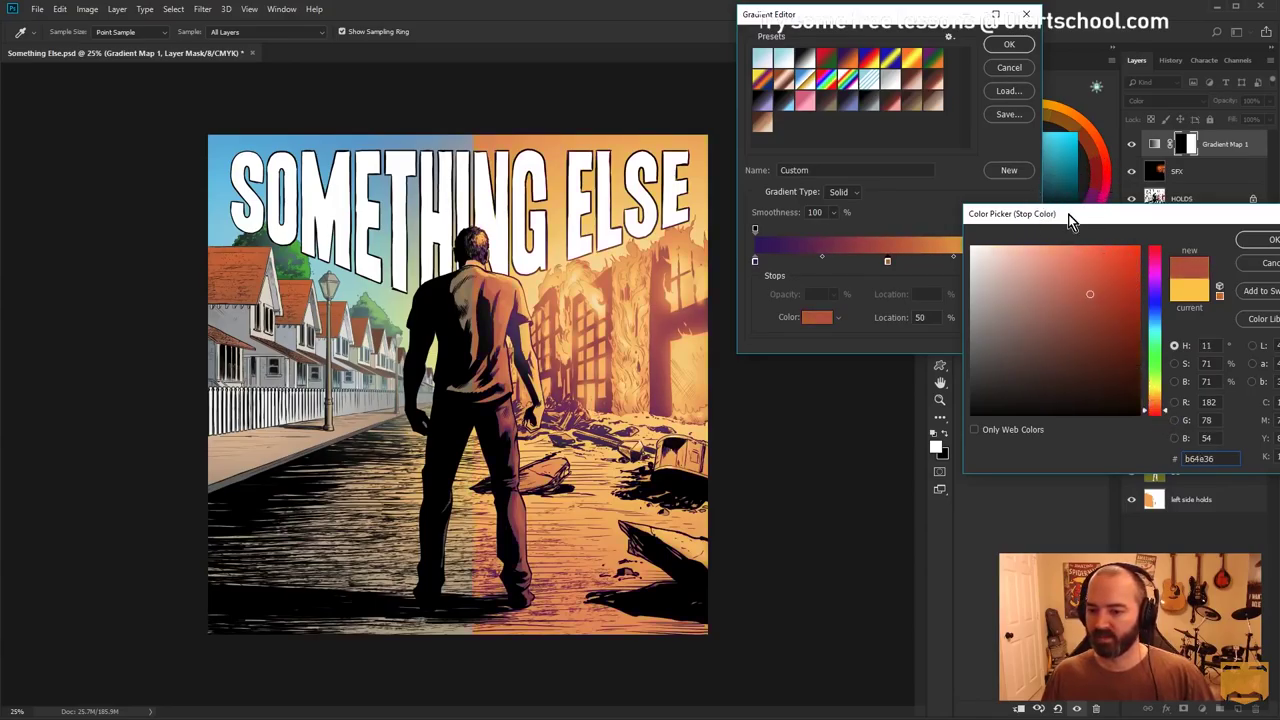
left_click_drag(1090, 296, 1107, 304)
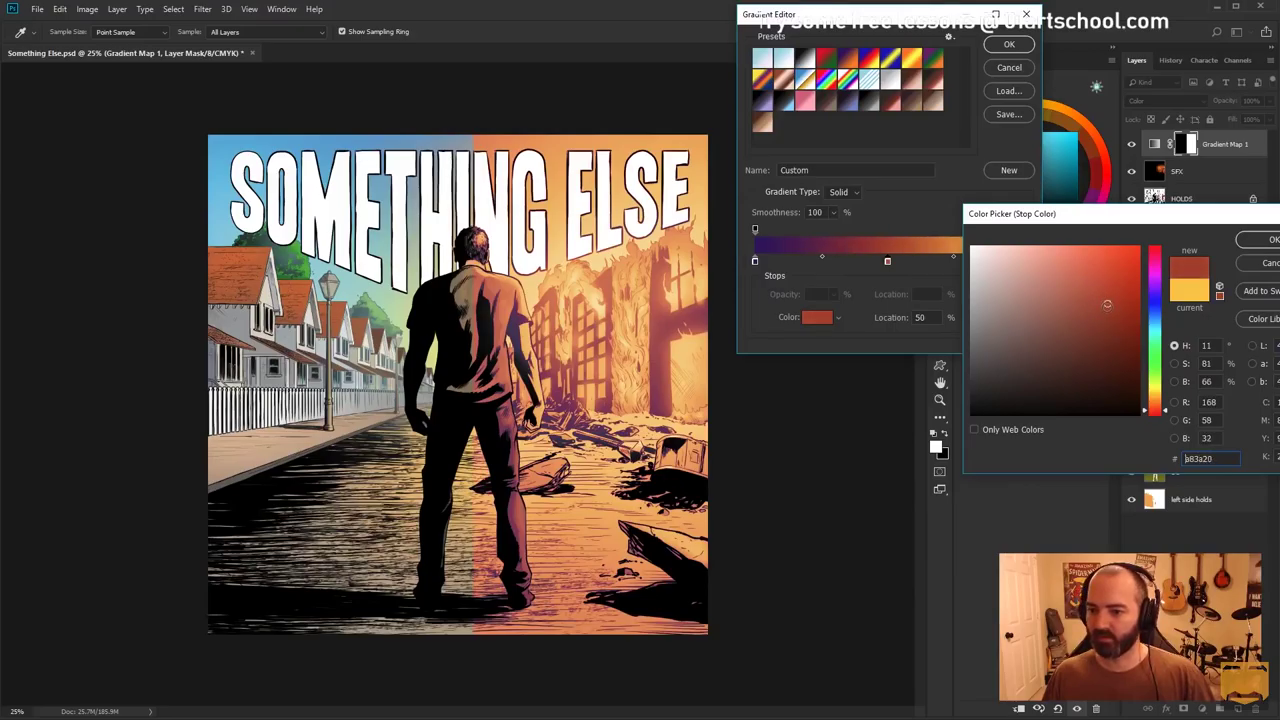
left_click(1262, 240)
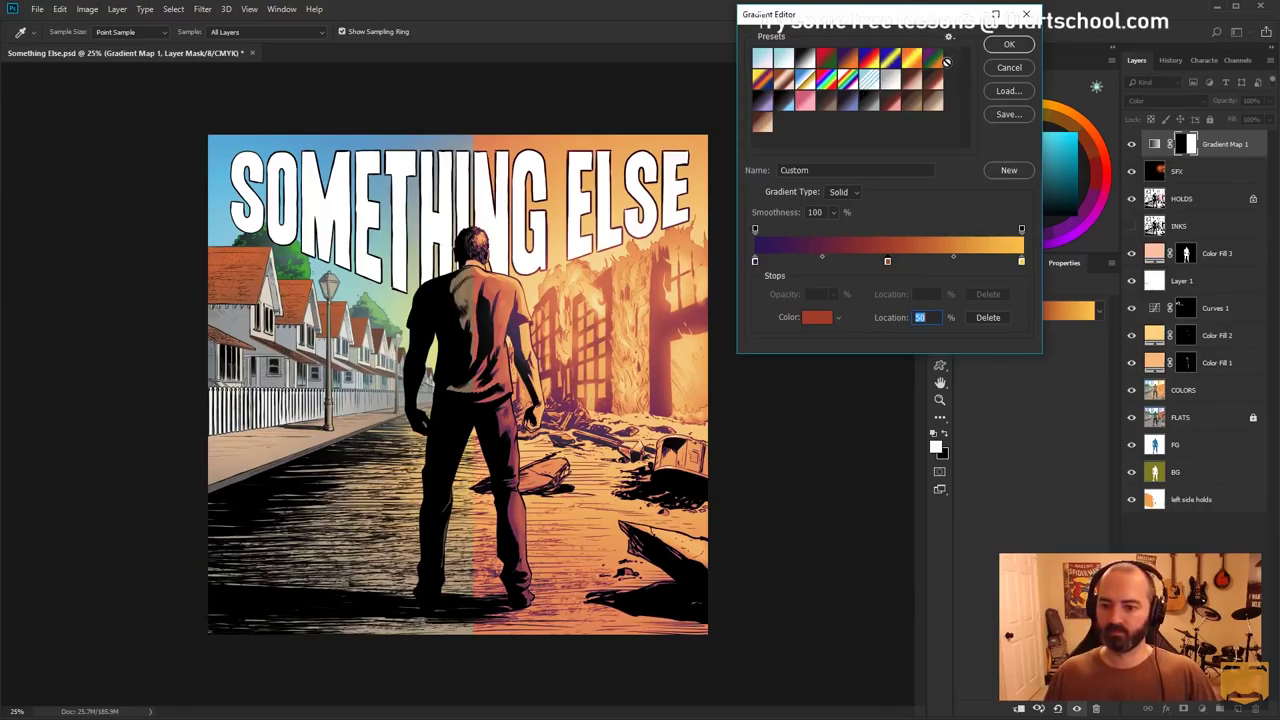
left_click(1025, 44)
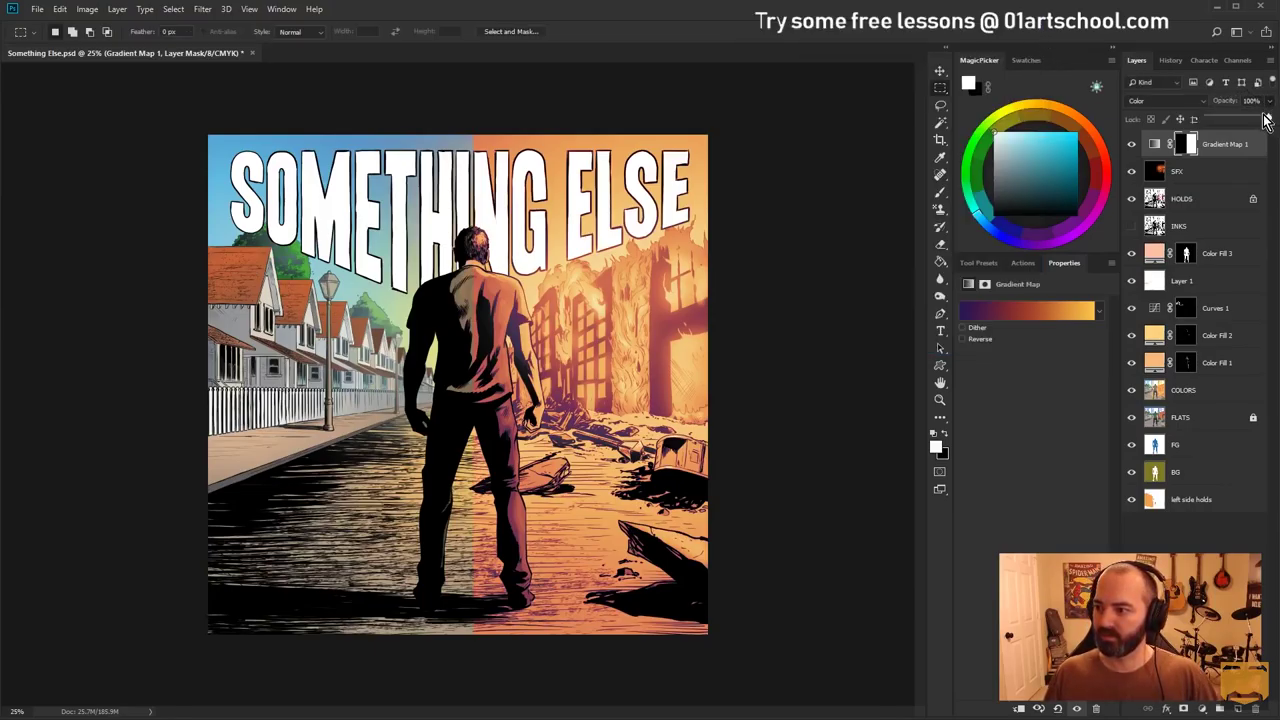
Lower the Gradient Map layer's opacity to 76%
mouse_move(1234, 115)
left_mouse_down()
mouse_move(1196, 111)
mouse_move(1256, 122)
left_mouse_up()
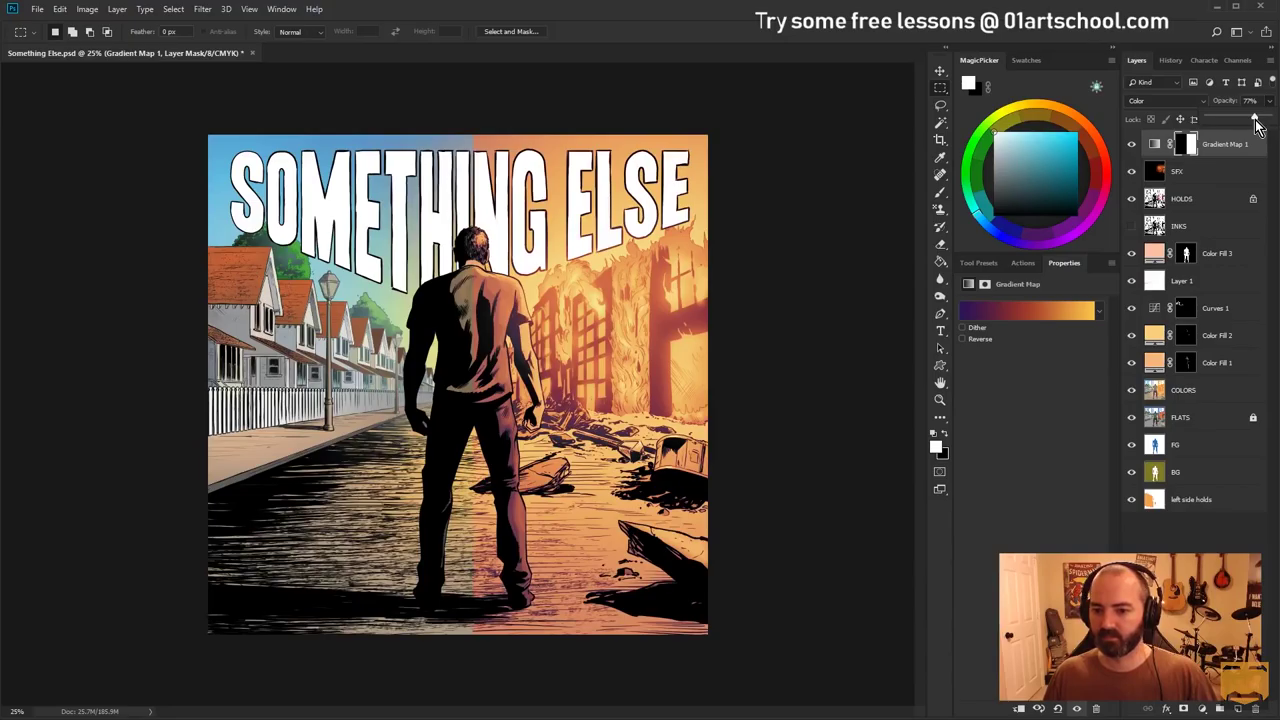
left_click_drag(1256, 122, 1255, 128)
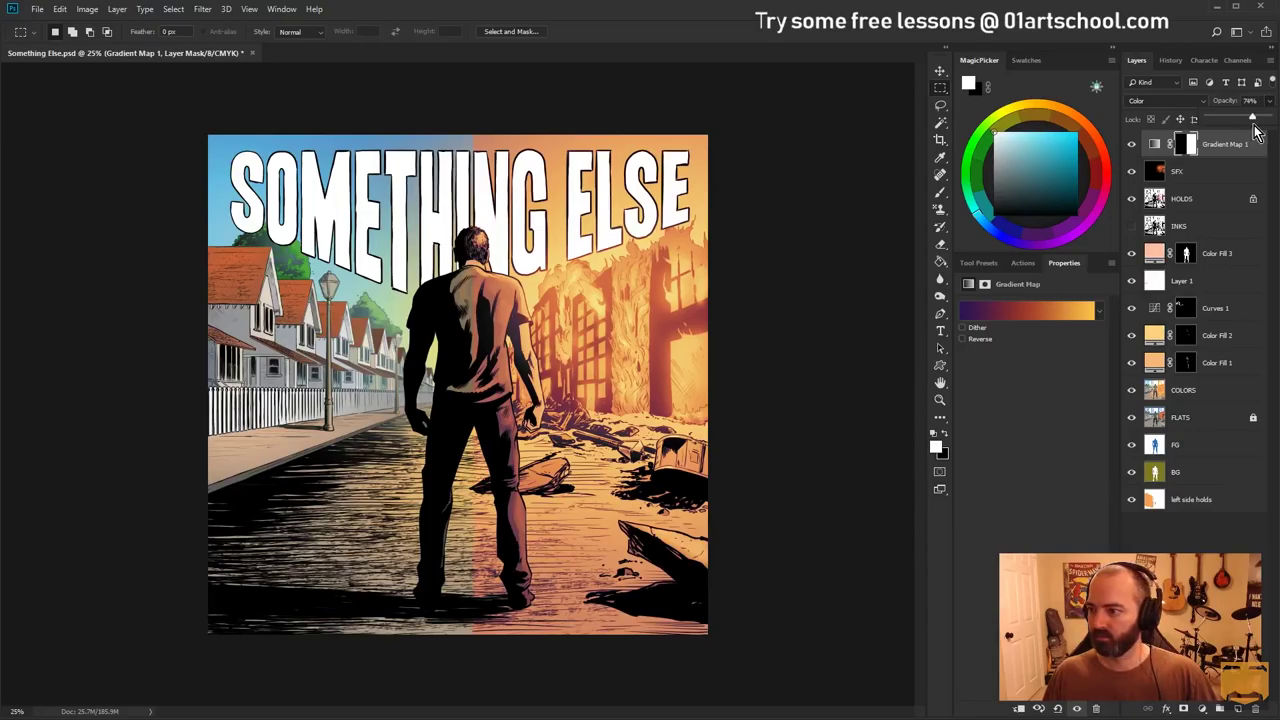
Add a second Gradient Map adjustment masked to the cool street half, the inverse of the first map's mask, and open its gradient for editing
left_click(1186, 144, "ctrl")
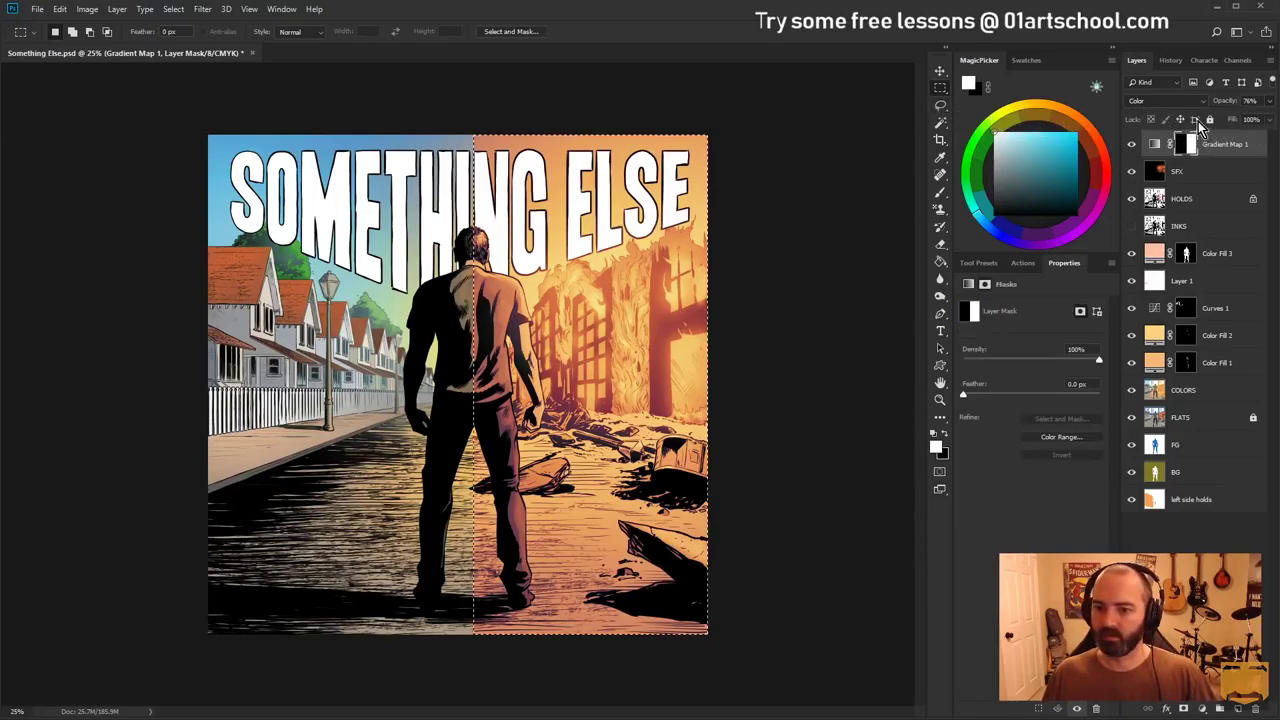
key("ctrl+d")
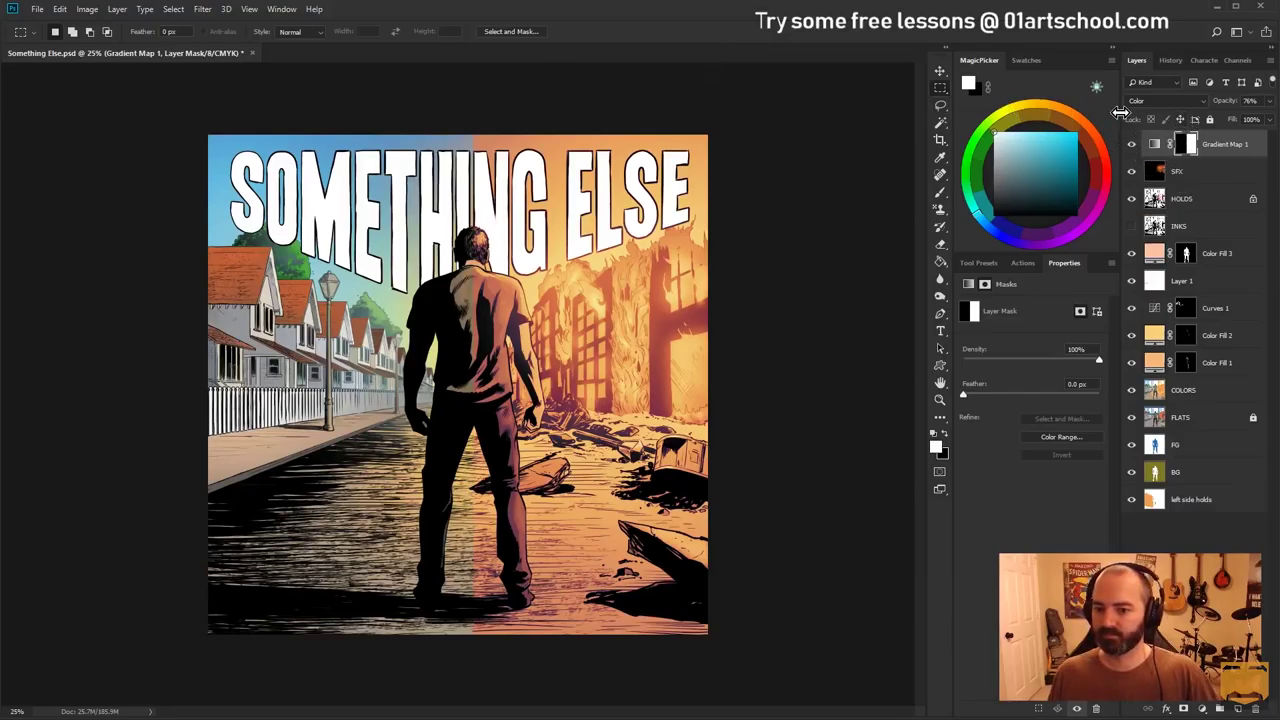
left_click(1204, 707)
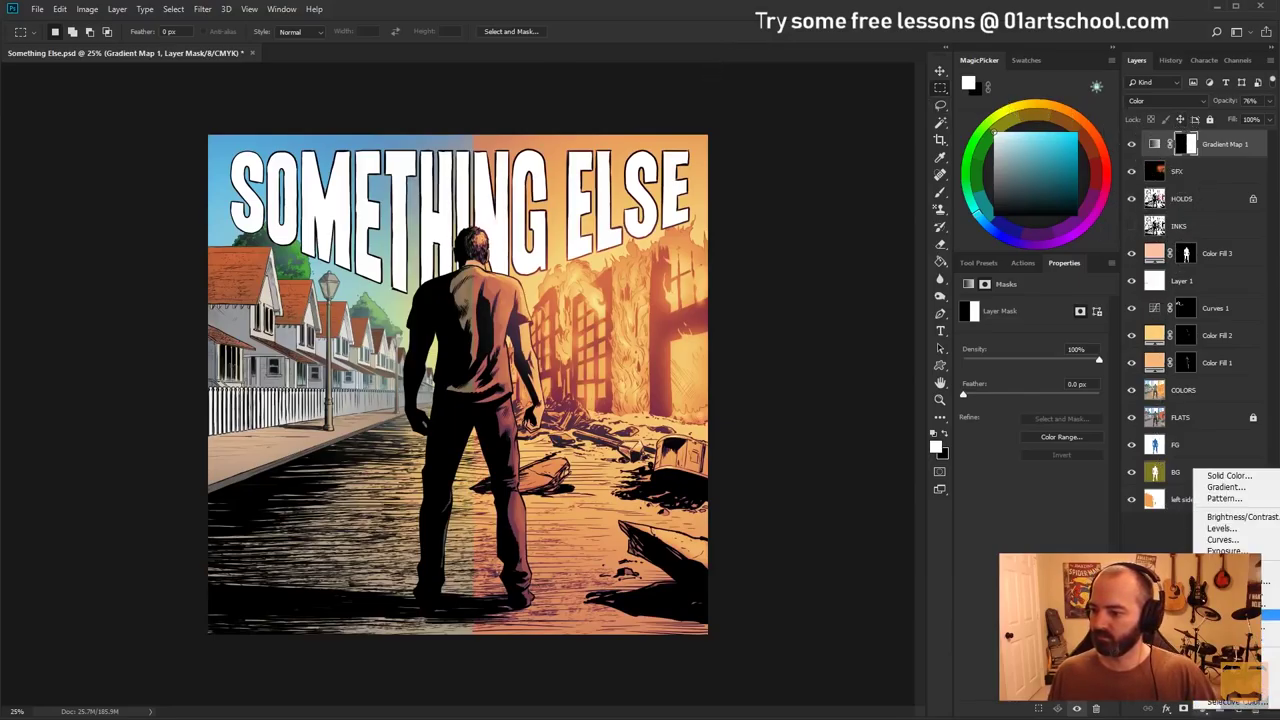
left_click(1218, 690)
left_click(1018, 308)
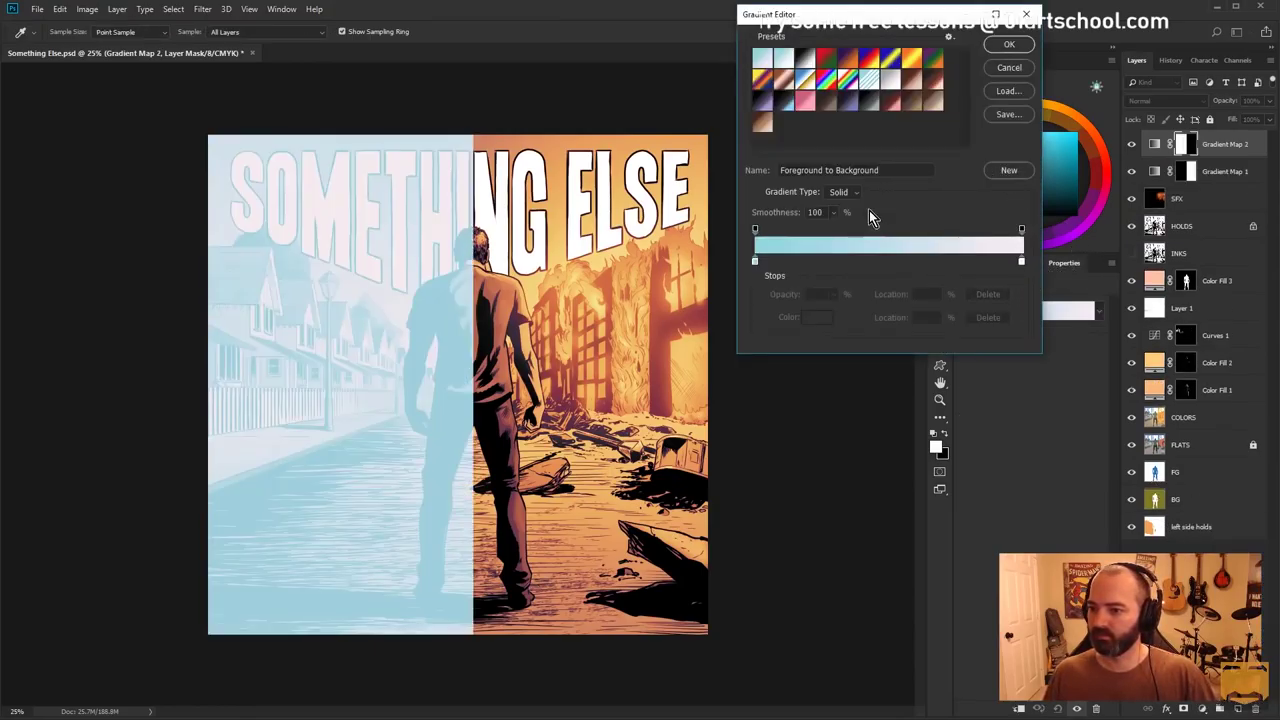
Recolour the gradient's dark start stop to a deep teal and place it at 1%
left_click_drag(755, 261, 757, 262)
left_click(815, 316)
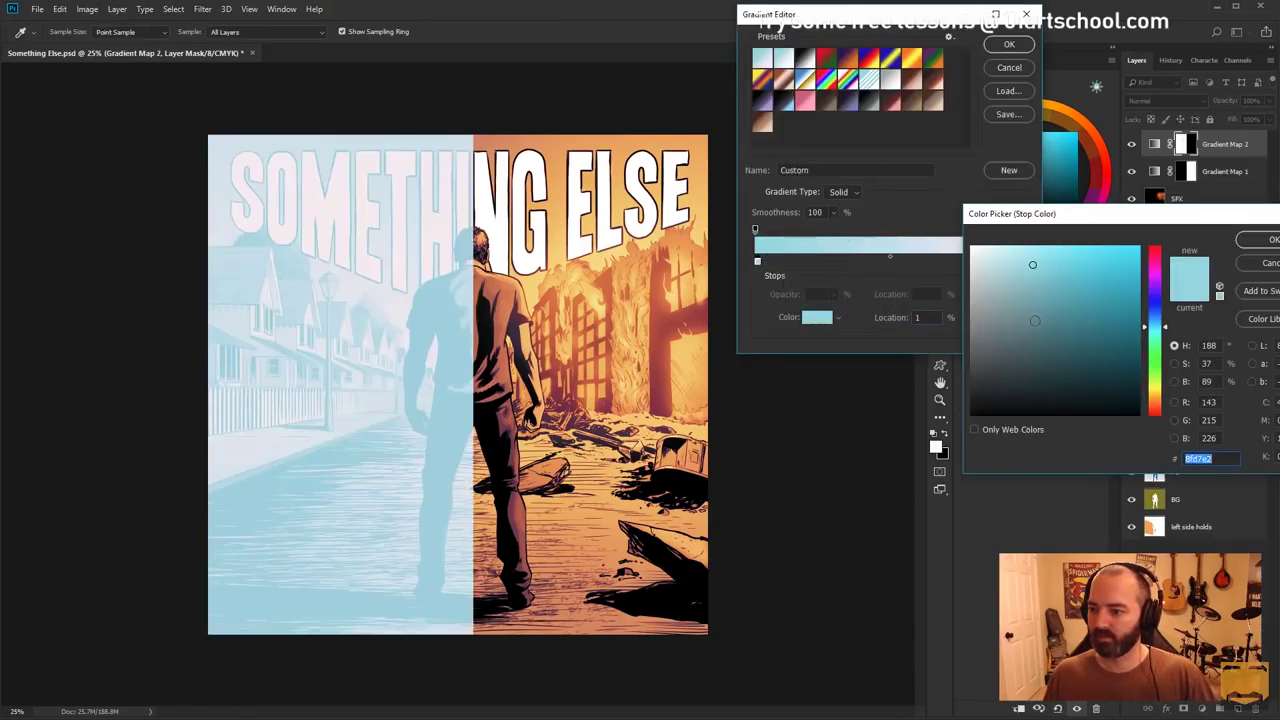
left_click_drag(1035, 320, 1119, 331)
left_click(1268, 240)
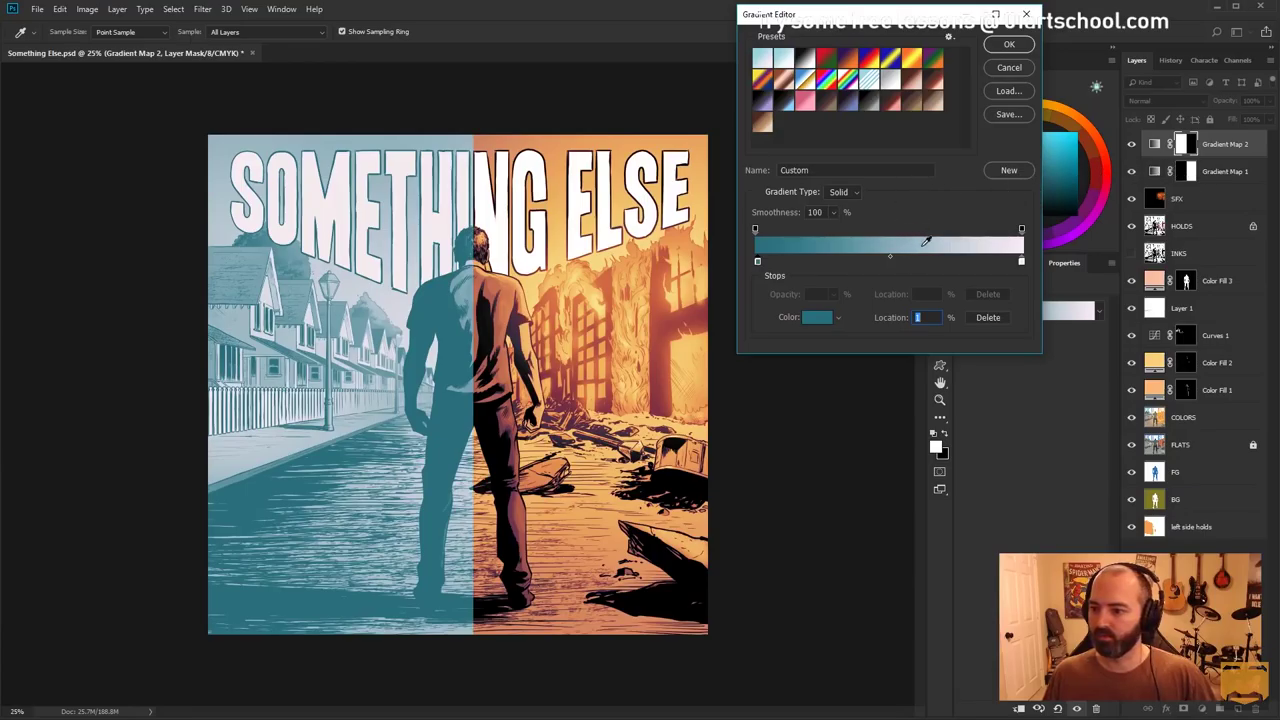
Recolour the gradient's light end stop to a pale cream yellow (fff5ce)
double_click(1022, 262)
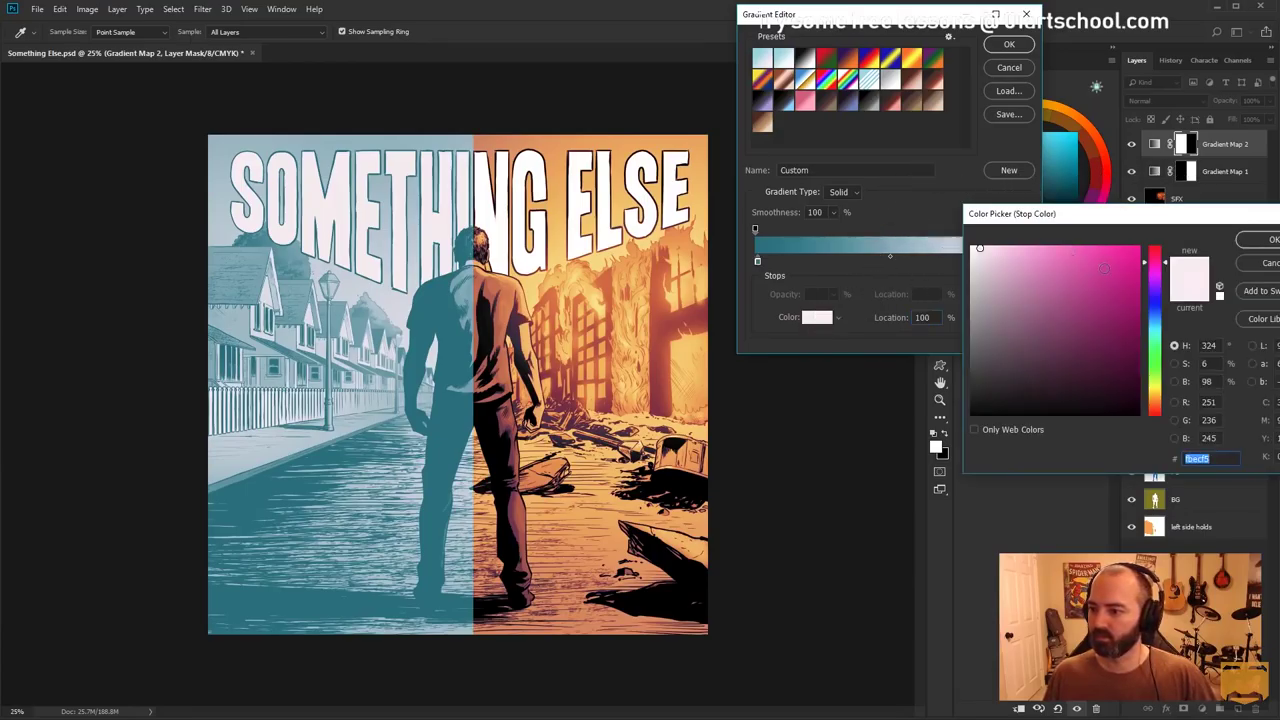
left_click(1155, 332)
left_click(1000, 245)
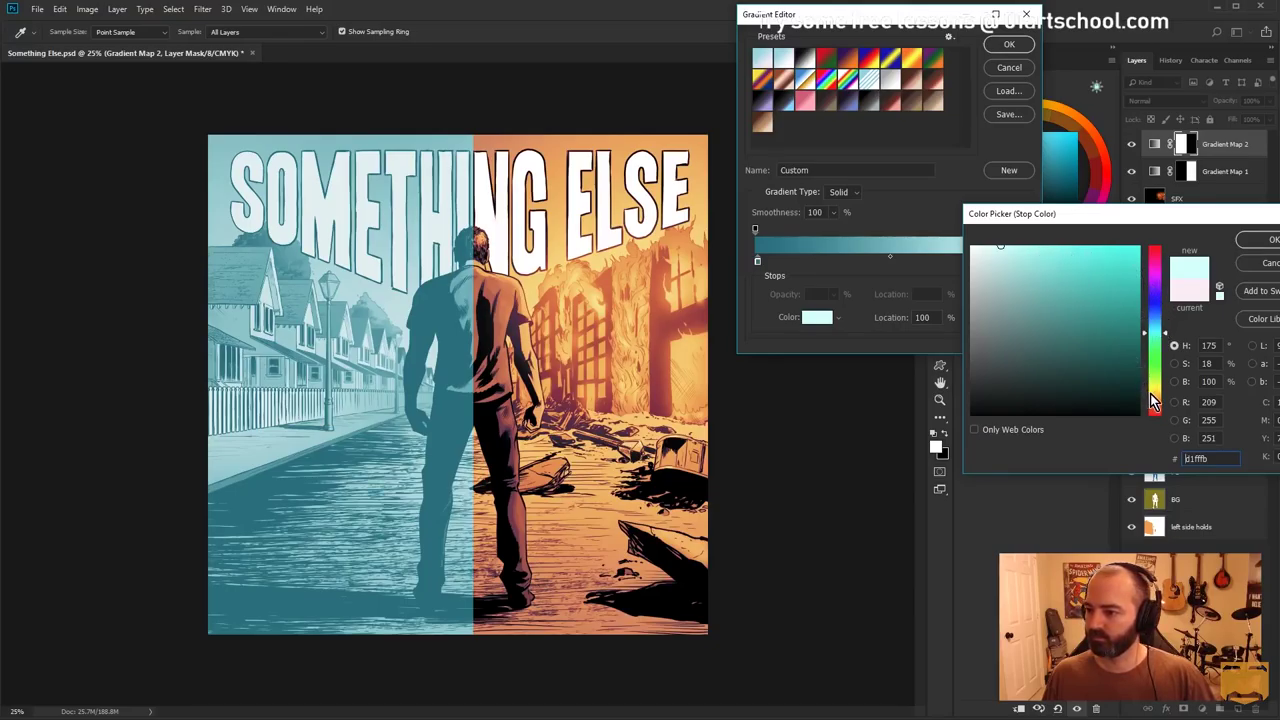
left_click(1152, 394)
left_click(1004, 246)
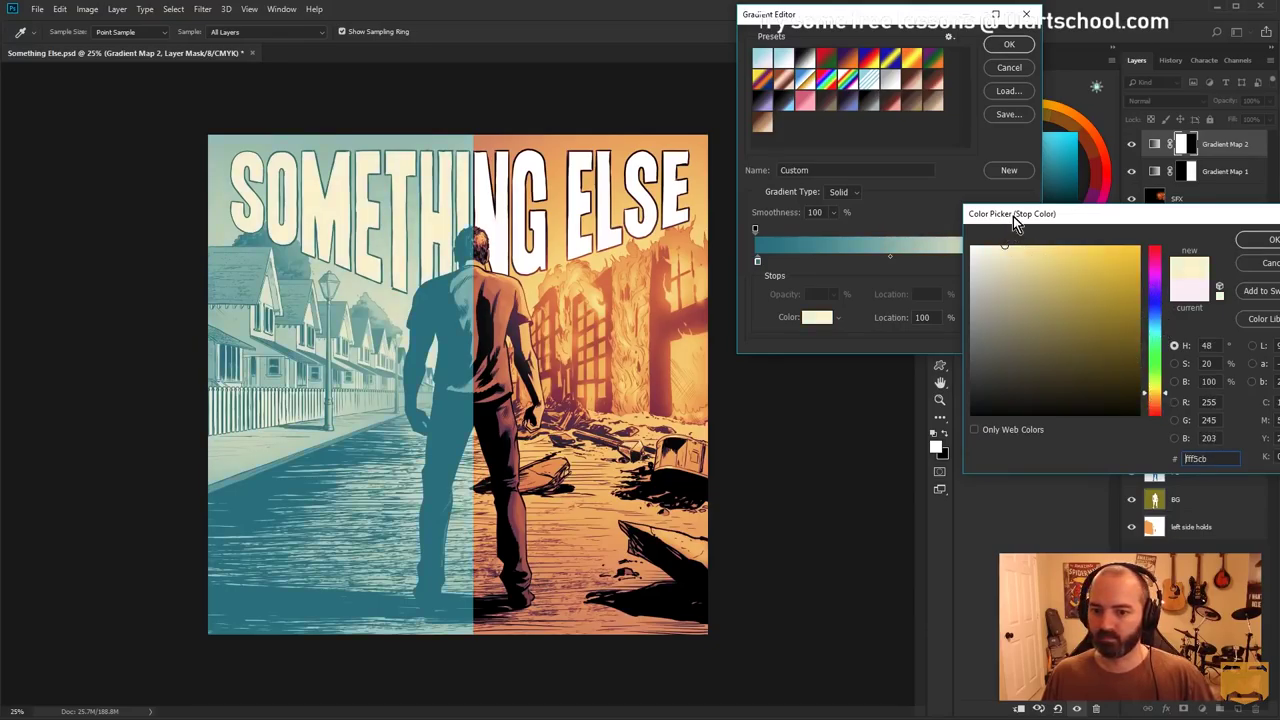
left_click(1017, 245)
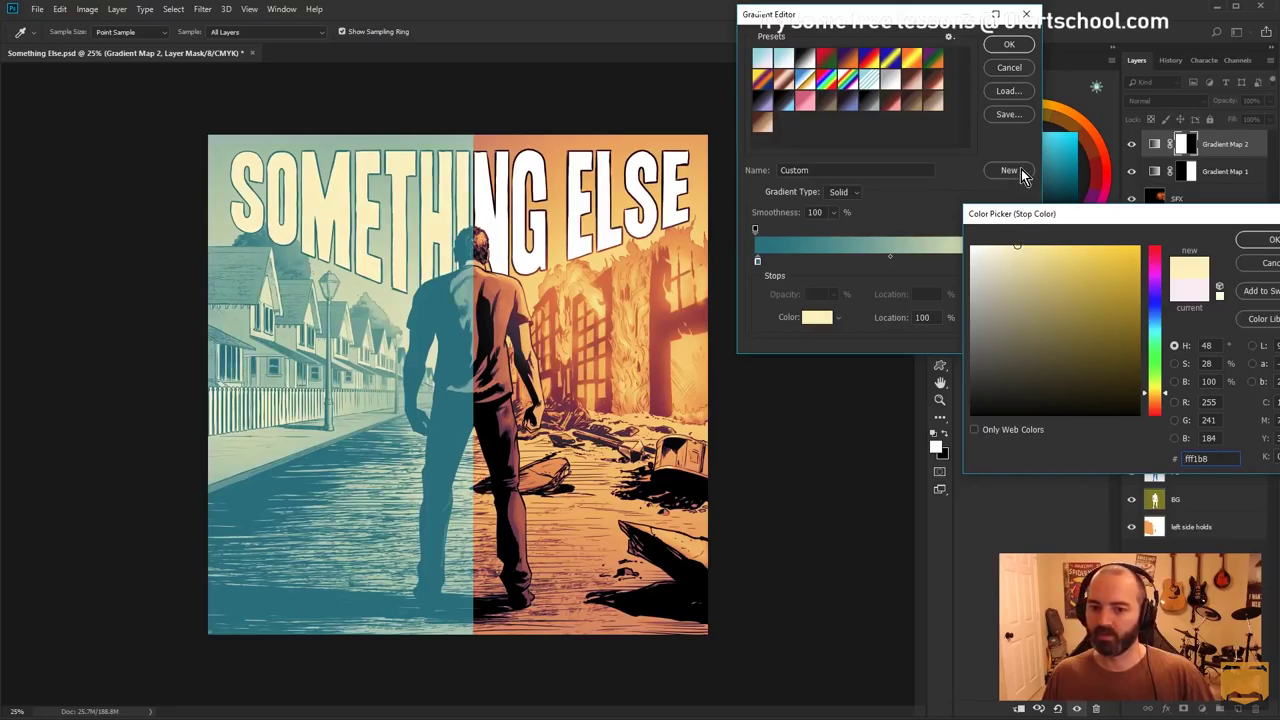
left_click(1002, 246)
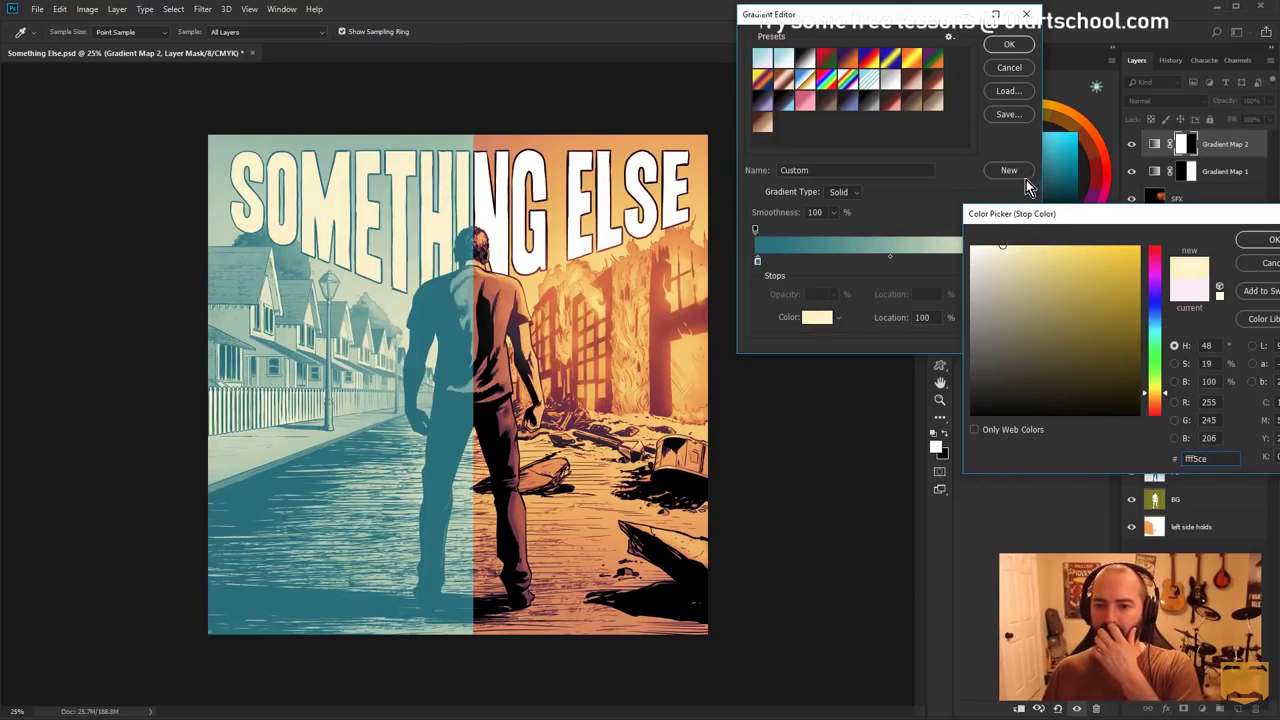
left_click(1268, 240)
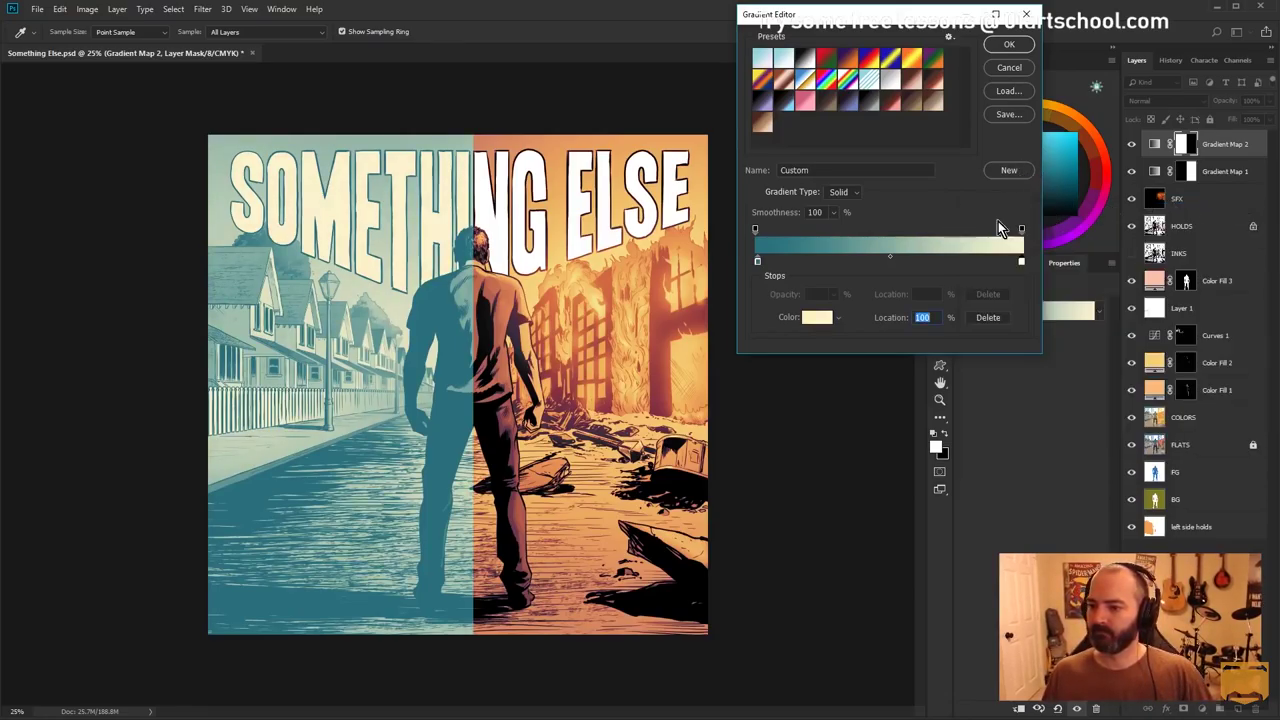
Add a colour stop at 50% of the gradient and tint it a muted periwinkle blue (6d75c5)
left_click(890, 261)
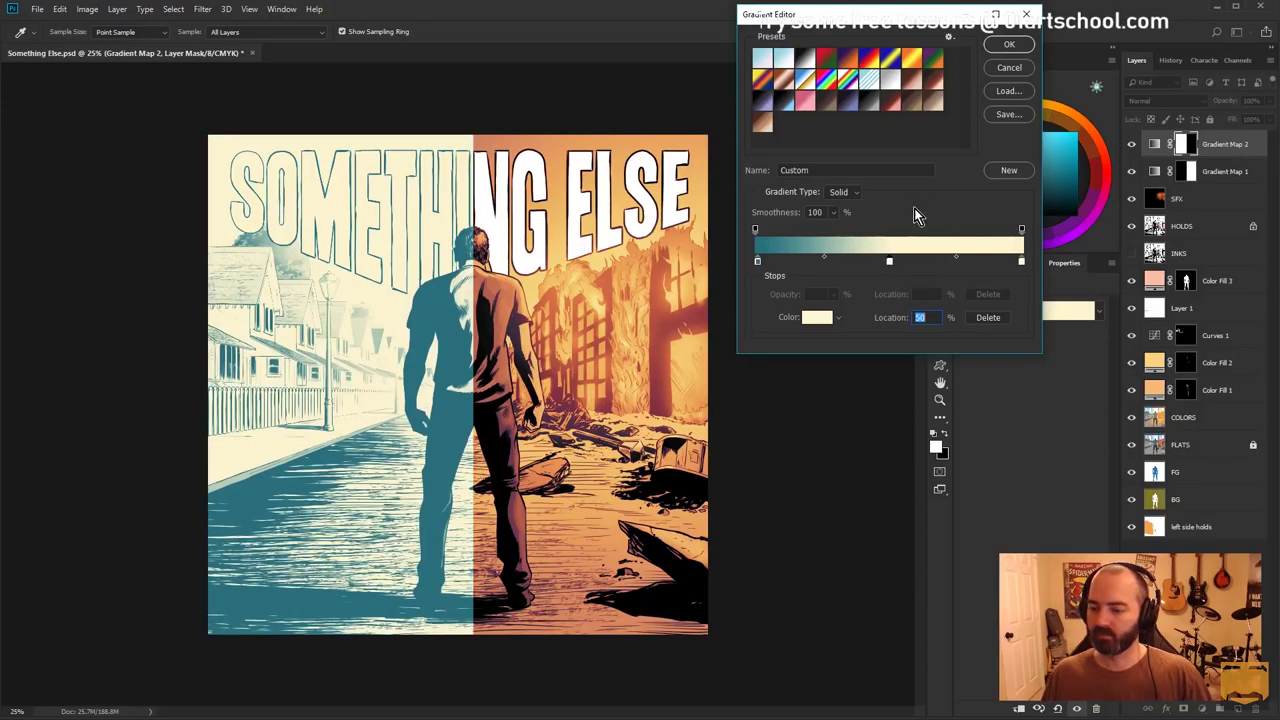
left_click(822, 316)
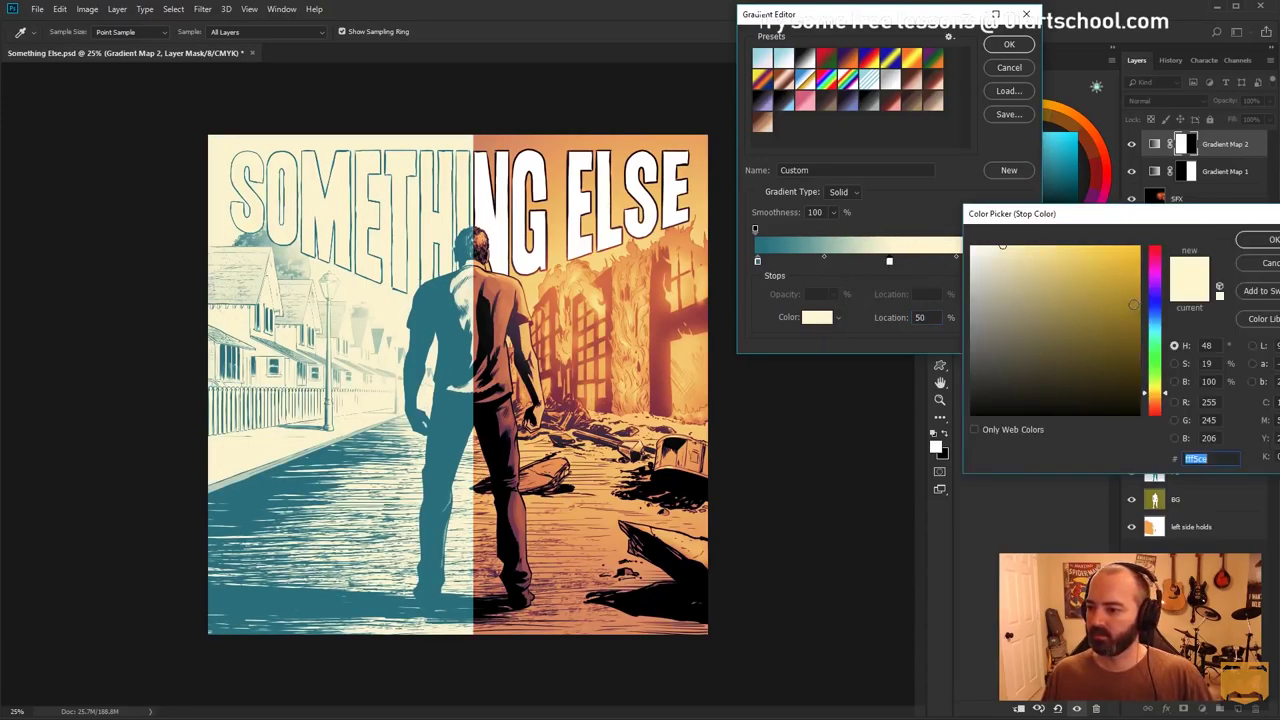
left_click(1153, 306)
left_click_drag(1087, 294, 1040, 247)
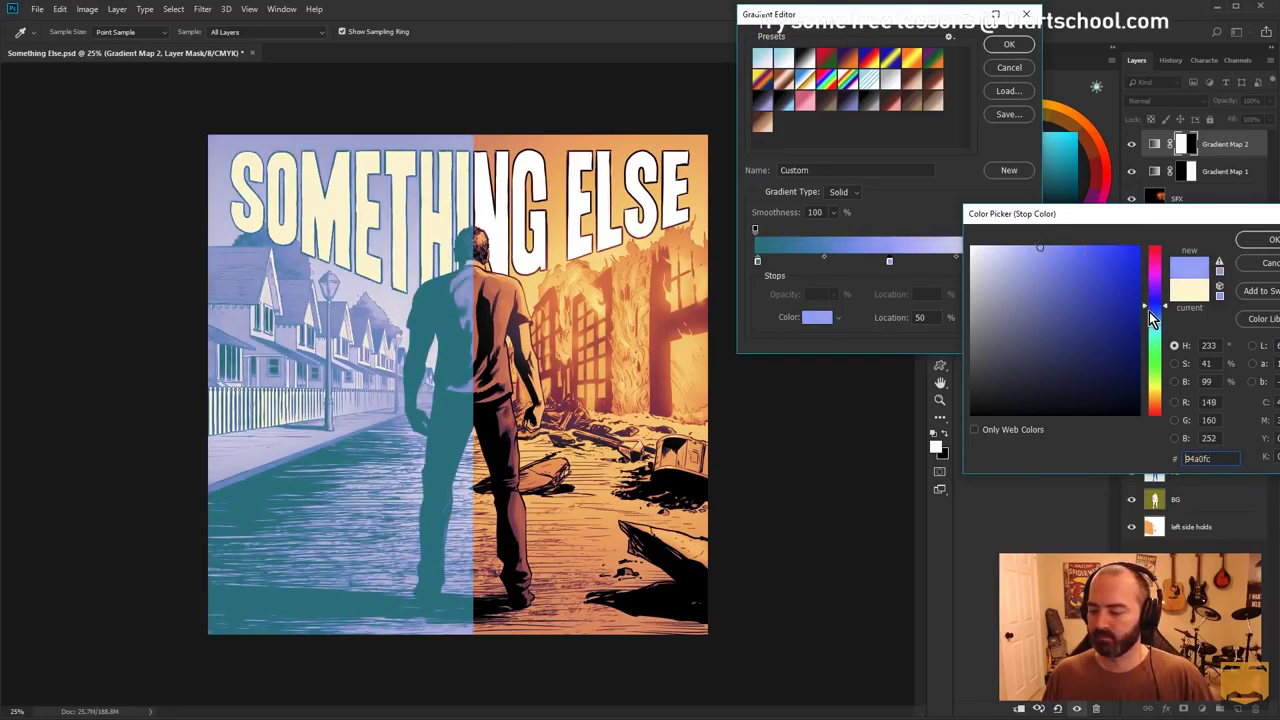
left_click_drag(1153, 315, 1158, 326)
left_click_drag(1162, 330, 1151, 305)
left_click_drag(1110, 217, 1163, 250)
left_click(1100, 320)
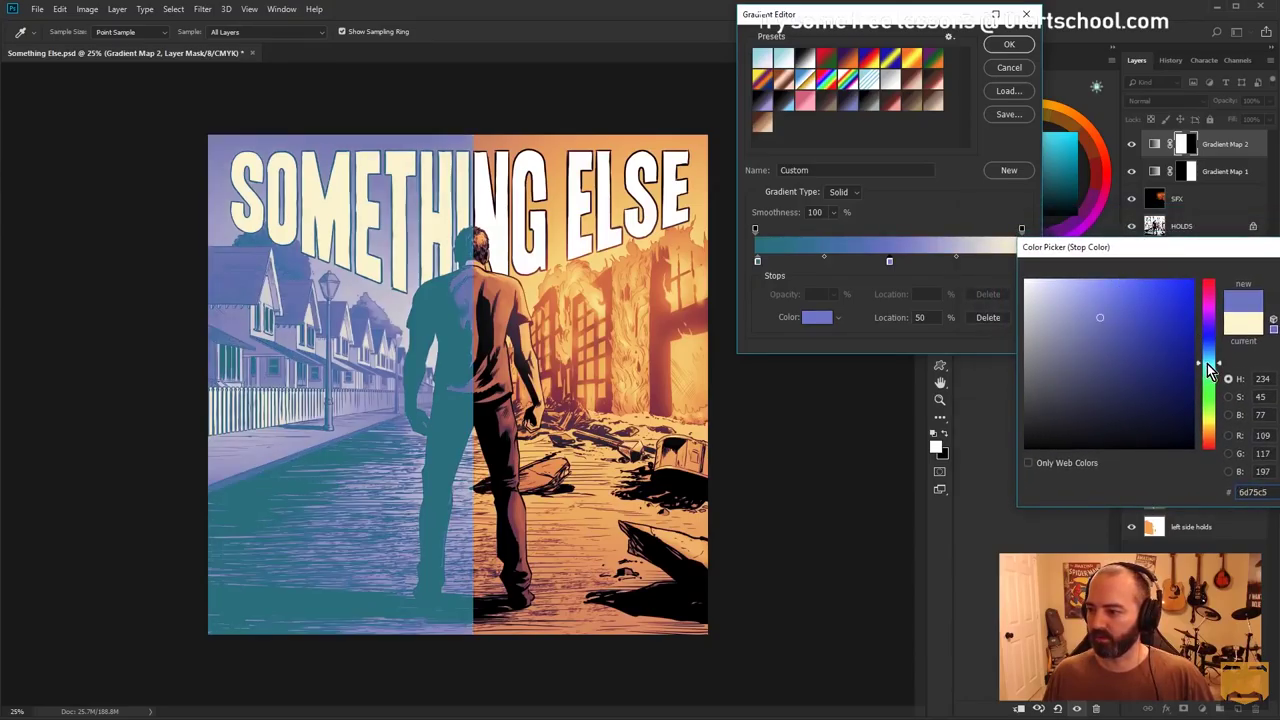
Shift the middle stop's colour to a sky blue (47accd) and move the stop to 40%
left_click(1207, 356)
left_click_drag(1206, 355, 1207, 362)
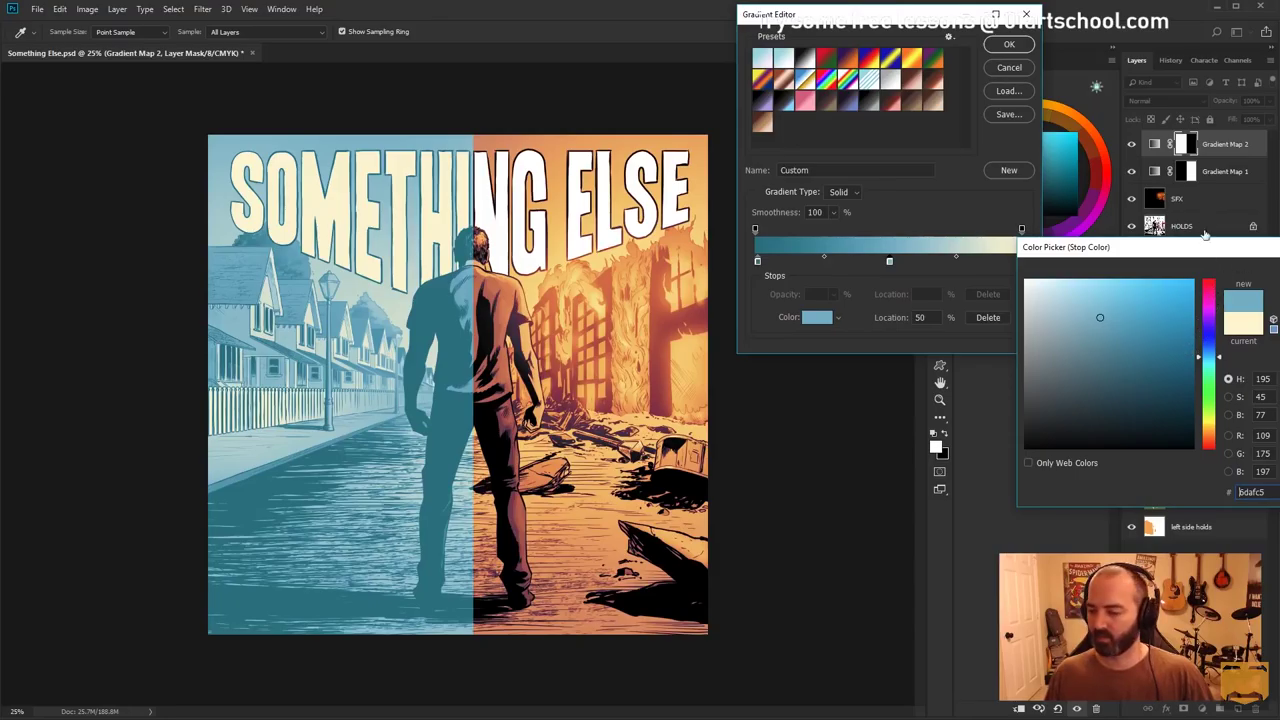
left_click(1132, 332)
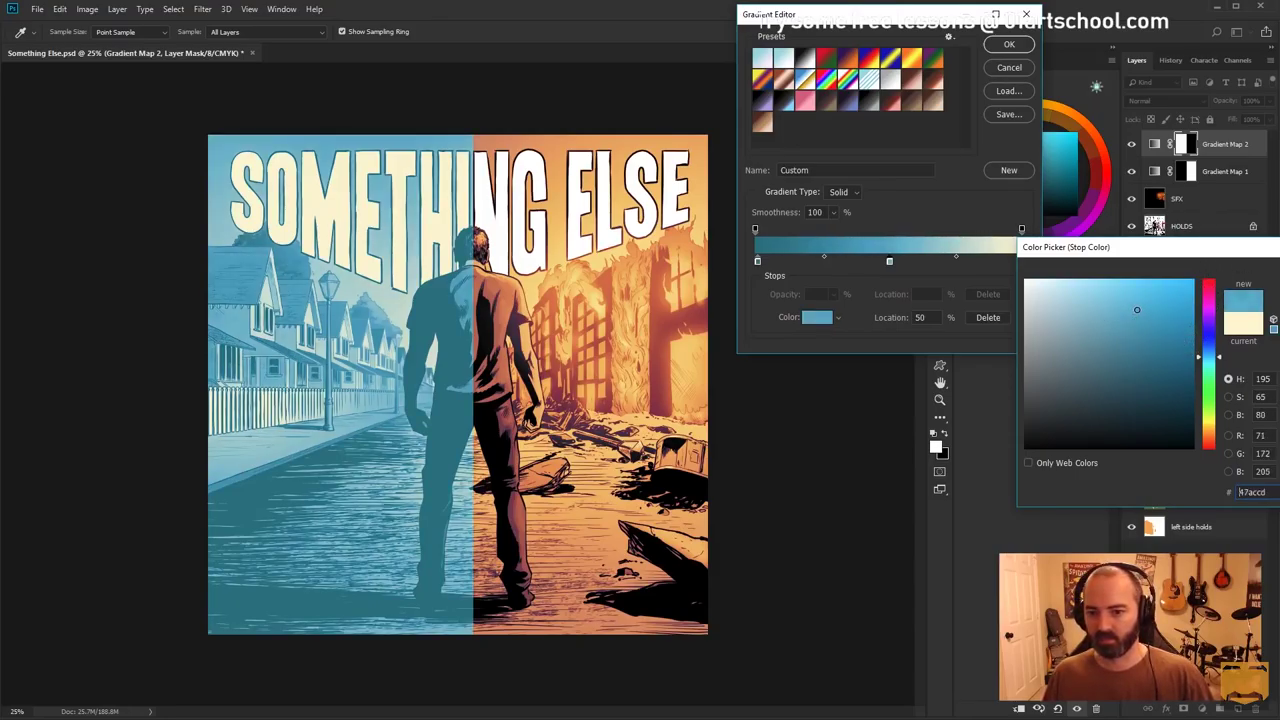
left_click(1138, 310)
key("Return")
left_click_drag(889, 261, 862, 259)
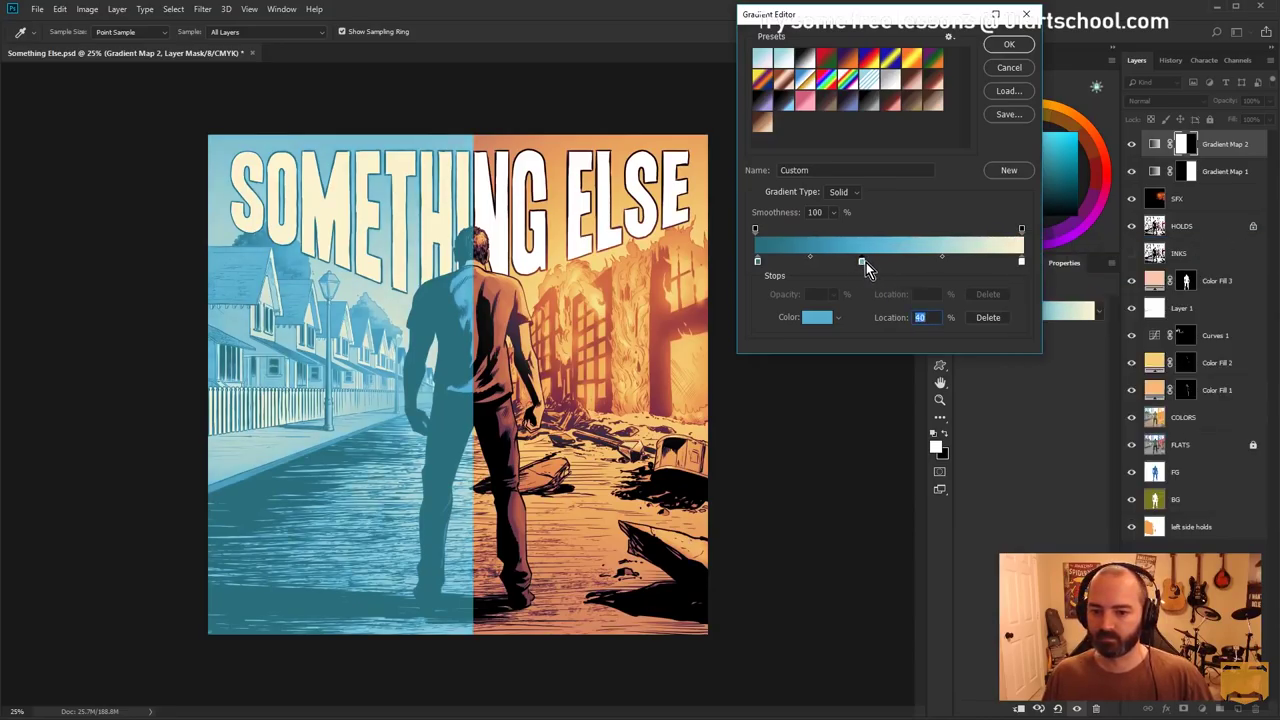
Recolour the gradient's dark start stop to a deep navy blue (032362)
left_click(758, 261)
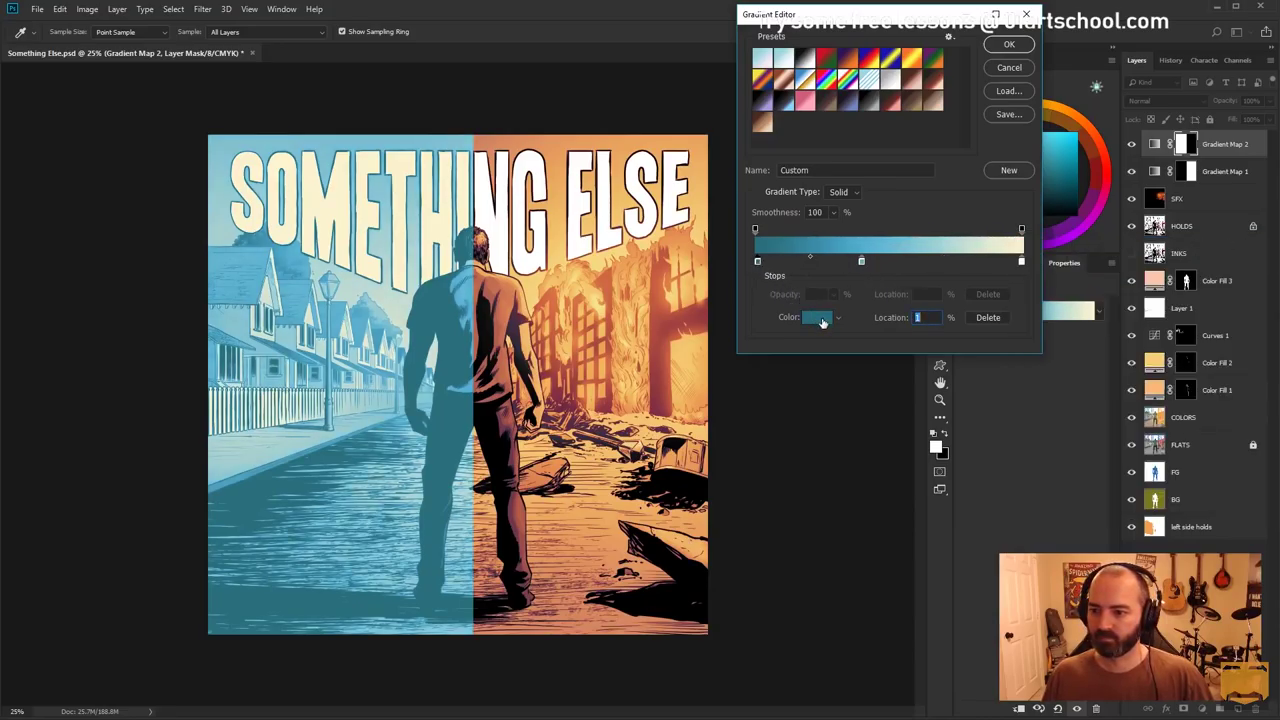
left_click(823, 321)
left_click(1187, 384)
left_click_drag(1214, 360, 1213, 350)
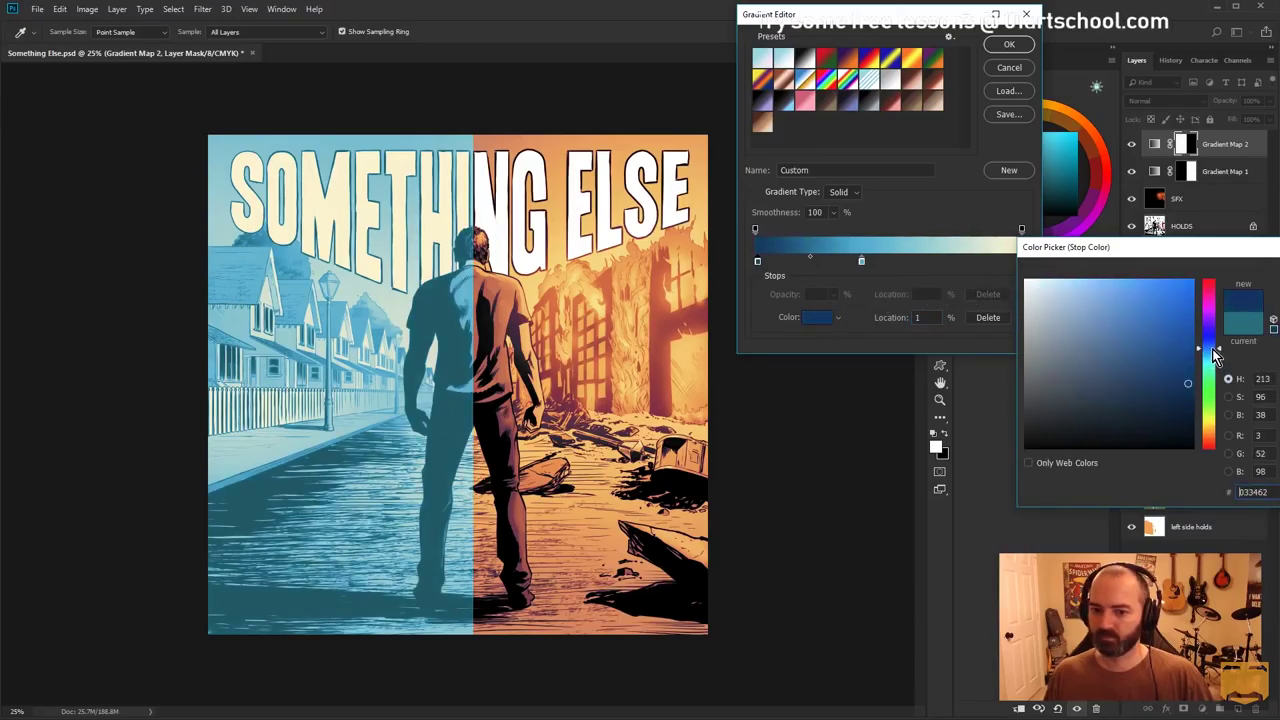
left_click(1212, 352)
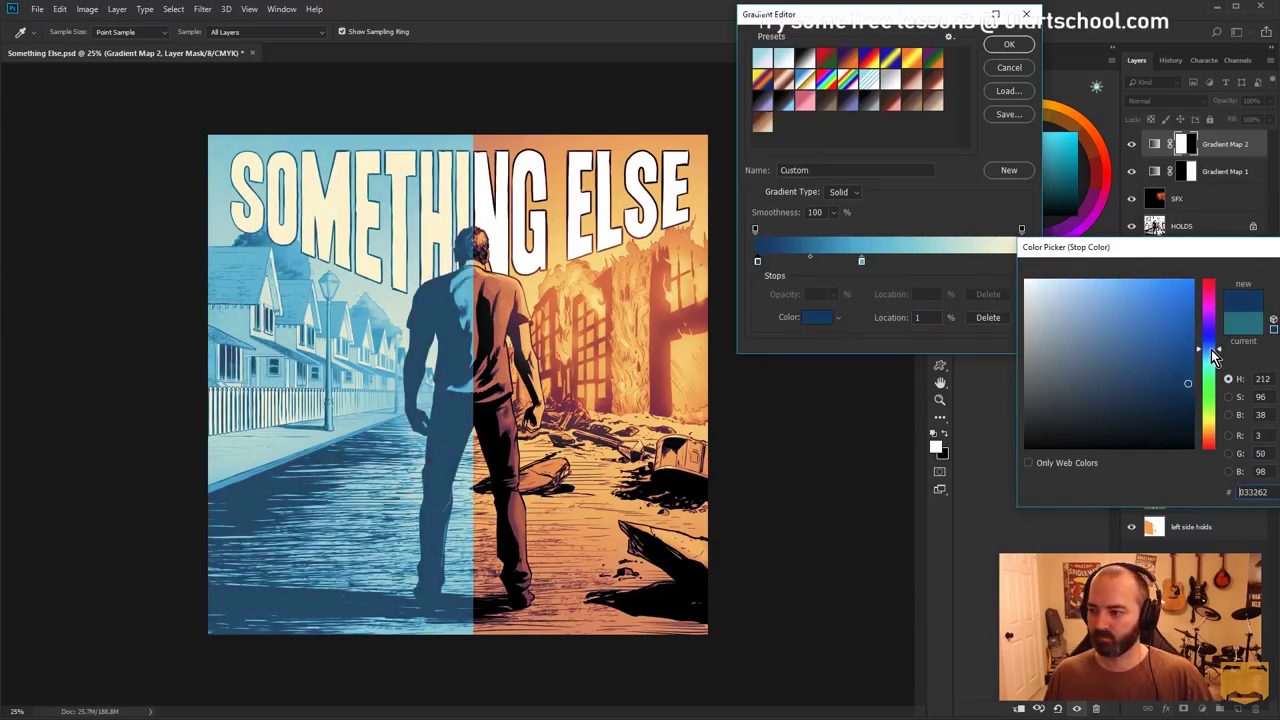
left_click(1211, 344)
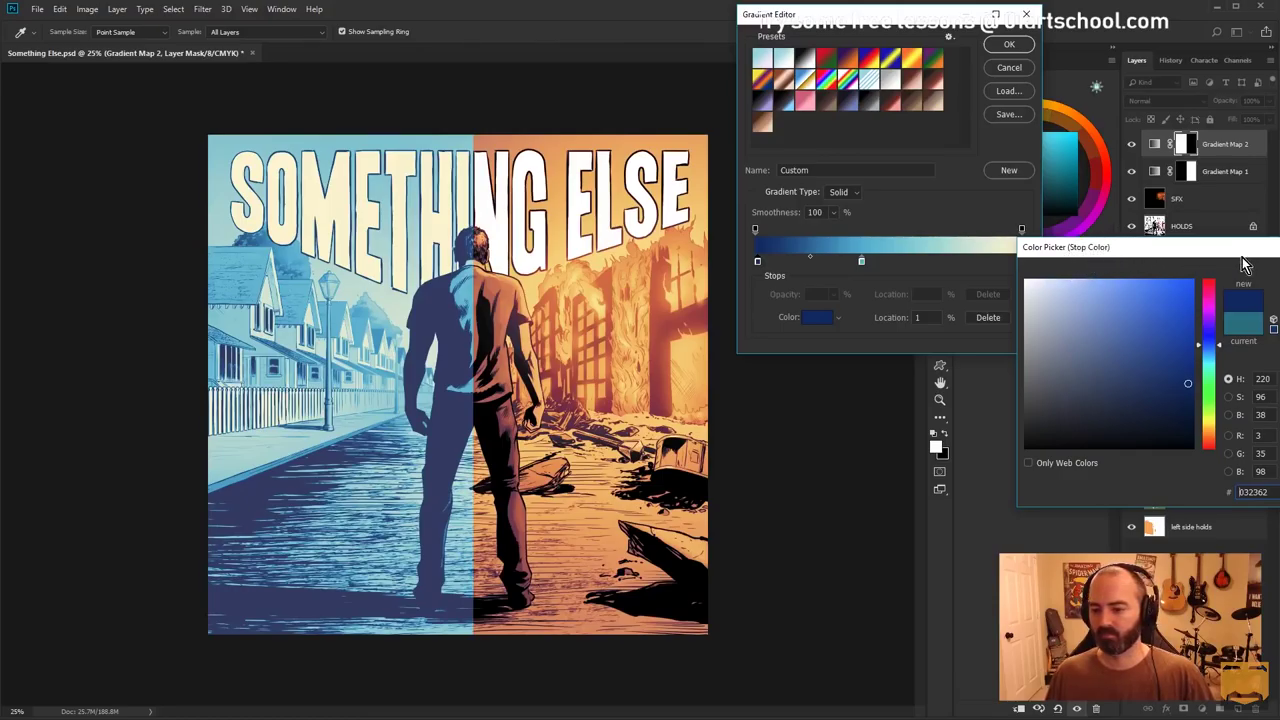
key("Return")
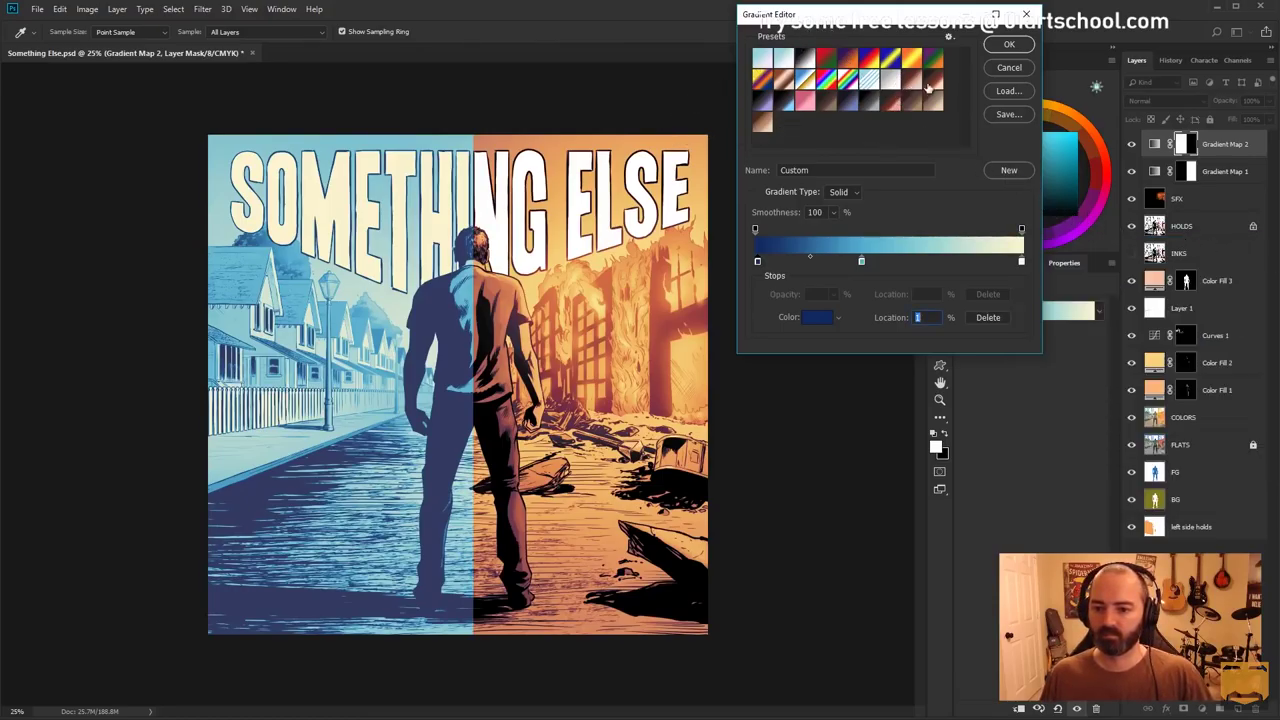
Accept the edited gradient and set the new Gradient Map layer's blend mode to Color
key("Return")
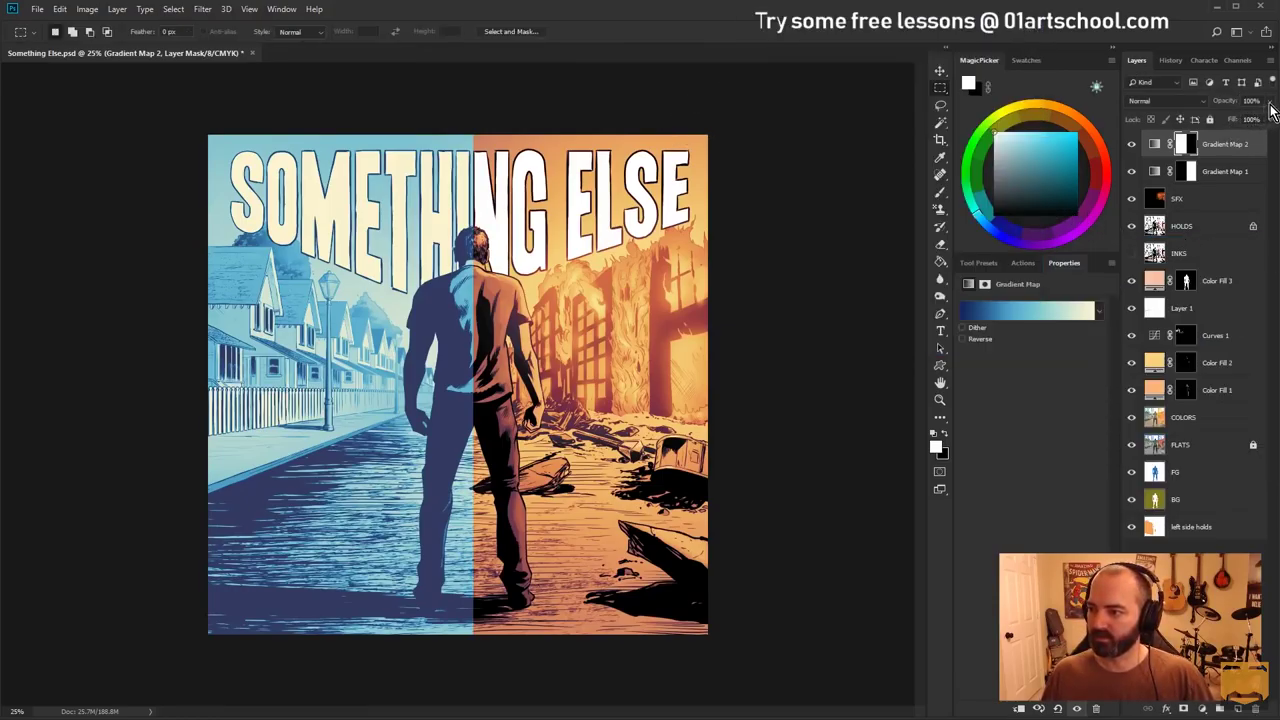
left_click(1188, 101)
left_click(1140, 410)
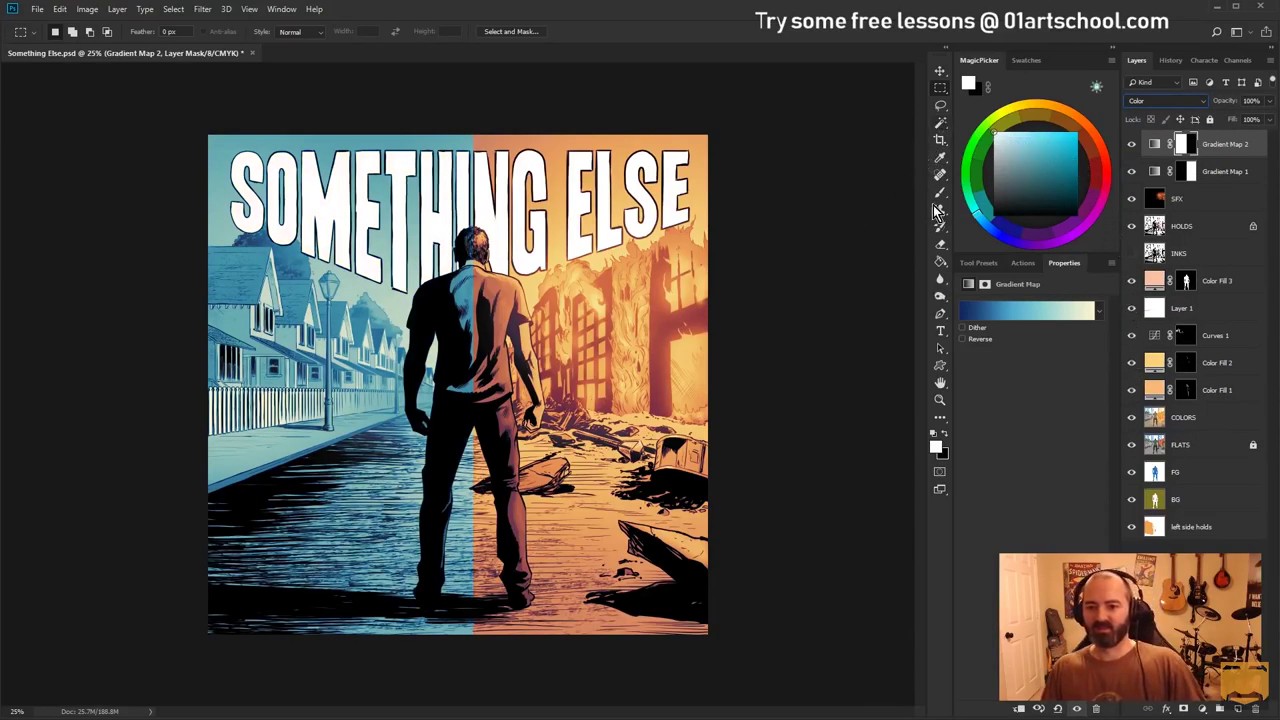
Reopen the blue gradient, recolour its cream end stop to a pale mint green and accept the change
left_click(1029, 303)
left_click(1021, 261)
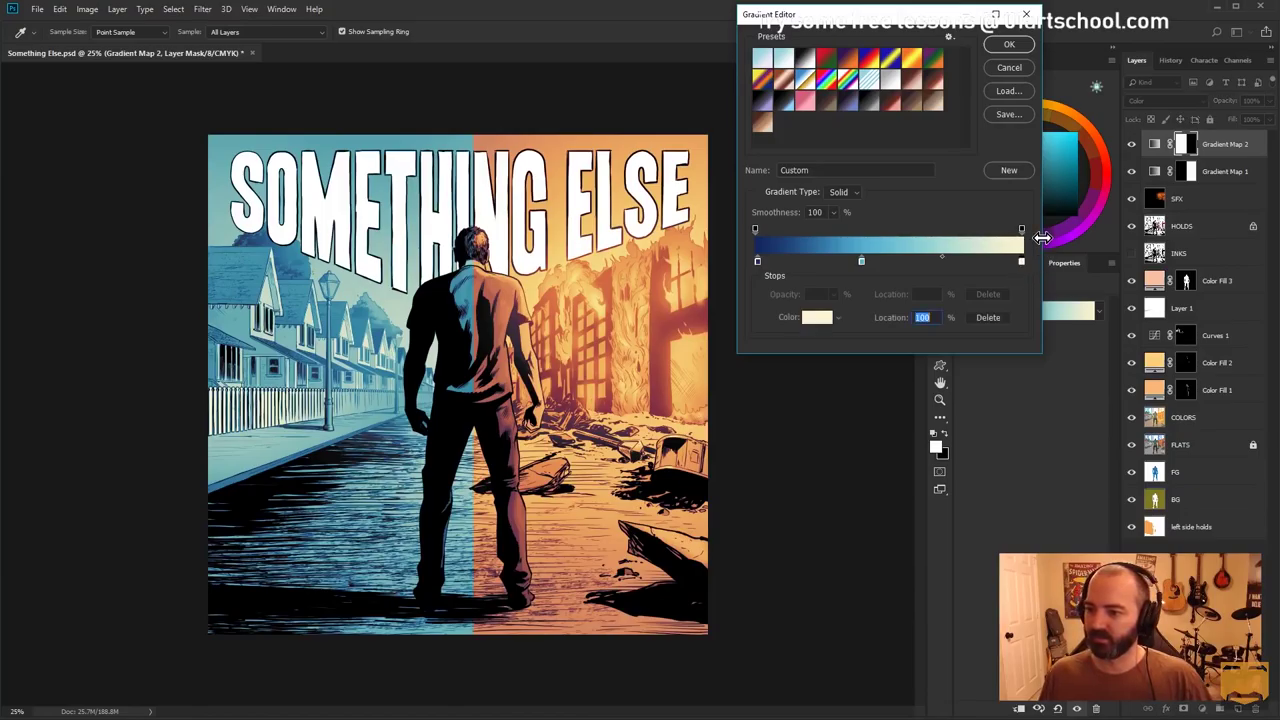
left_click(818, 316)
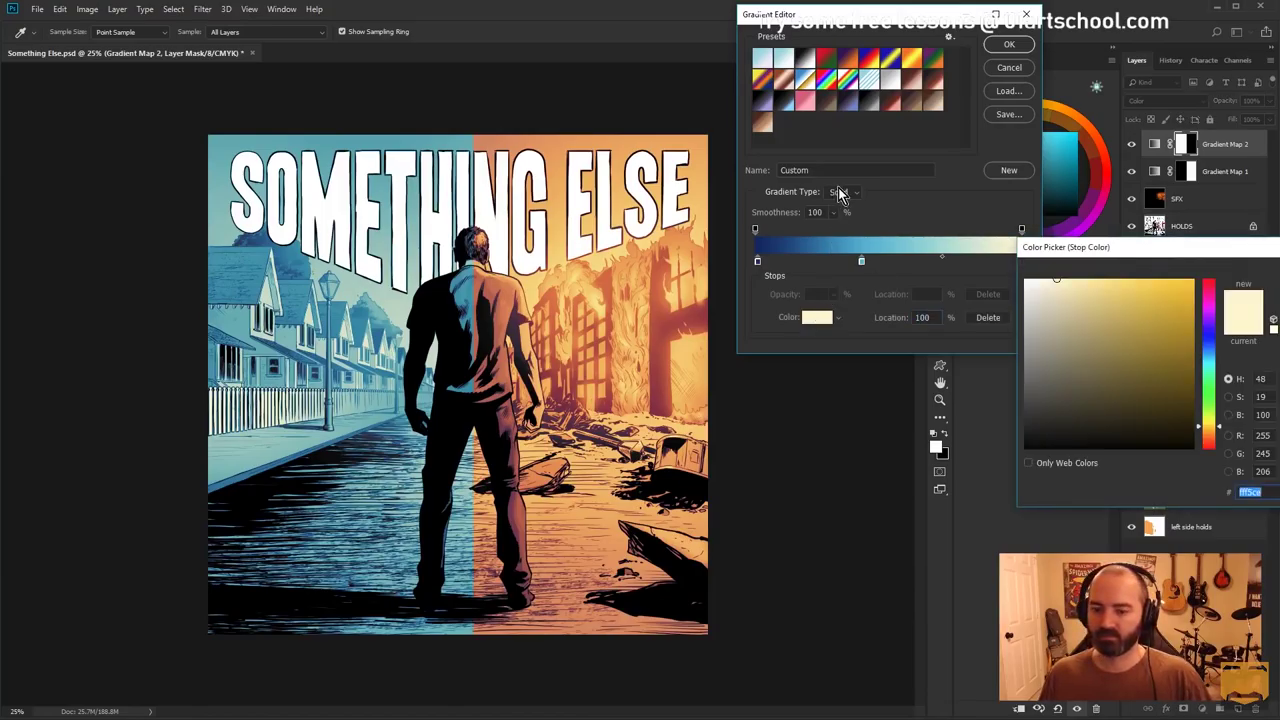
left_click(1206, 357)
mouse_move(1208, 355)
left_mouse_down()
mouse_move(1209, 331)
mouse_move(1212, 393)
mouse_move(1212, 378)
left_mouse_up()
key("Return")
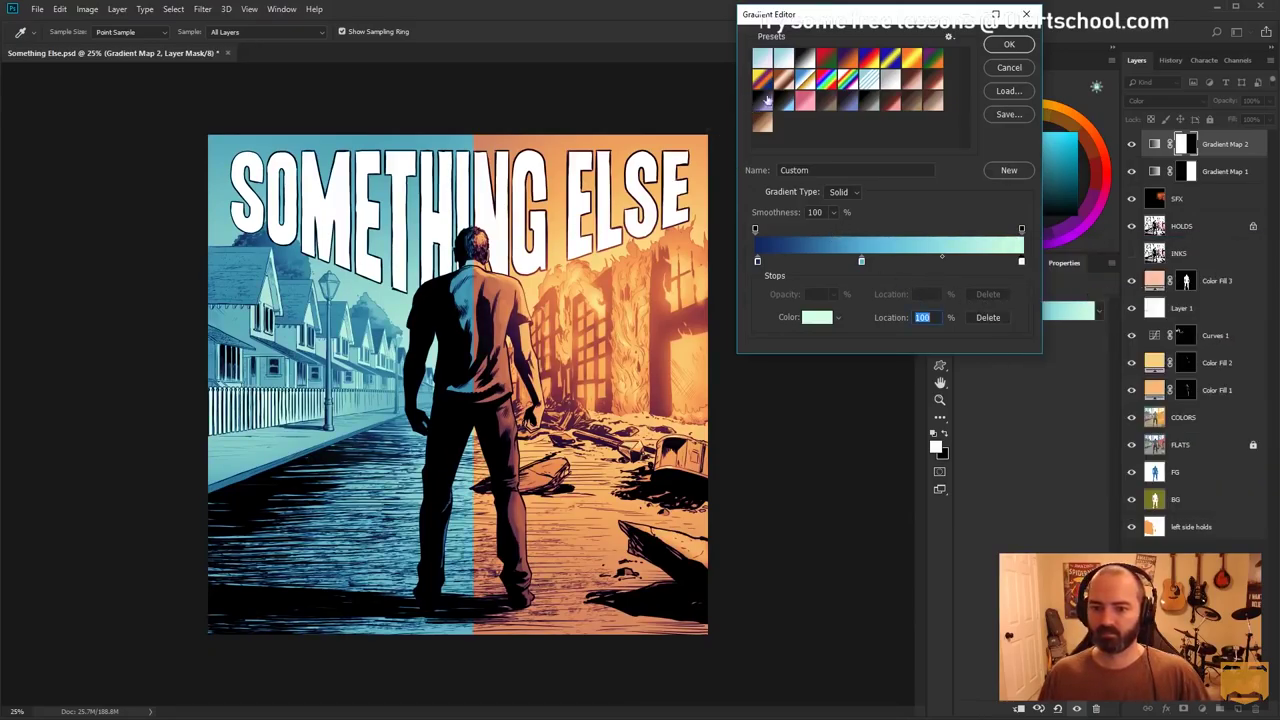
left_click(1009, 44)
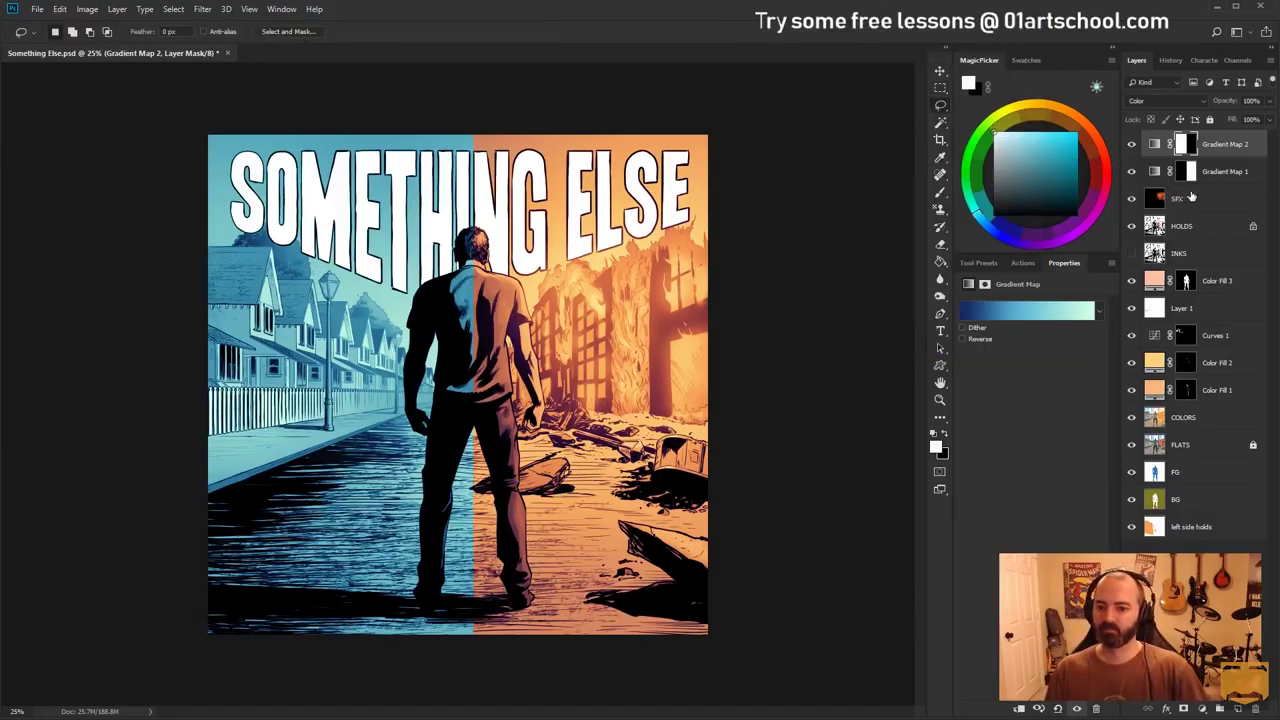
Lower the blue Gradient Map layer's opacity to 45%
left_click(1264, 101)
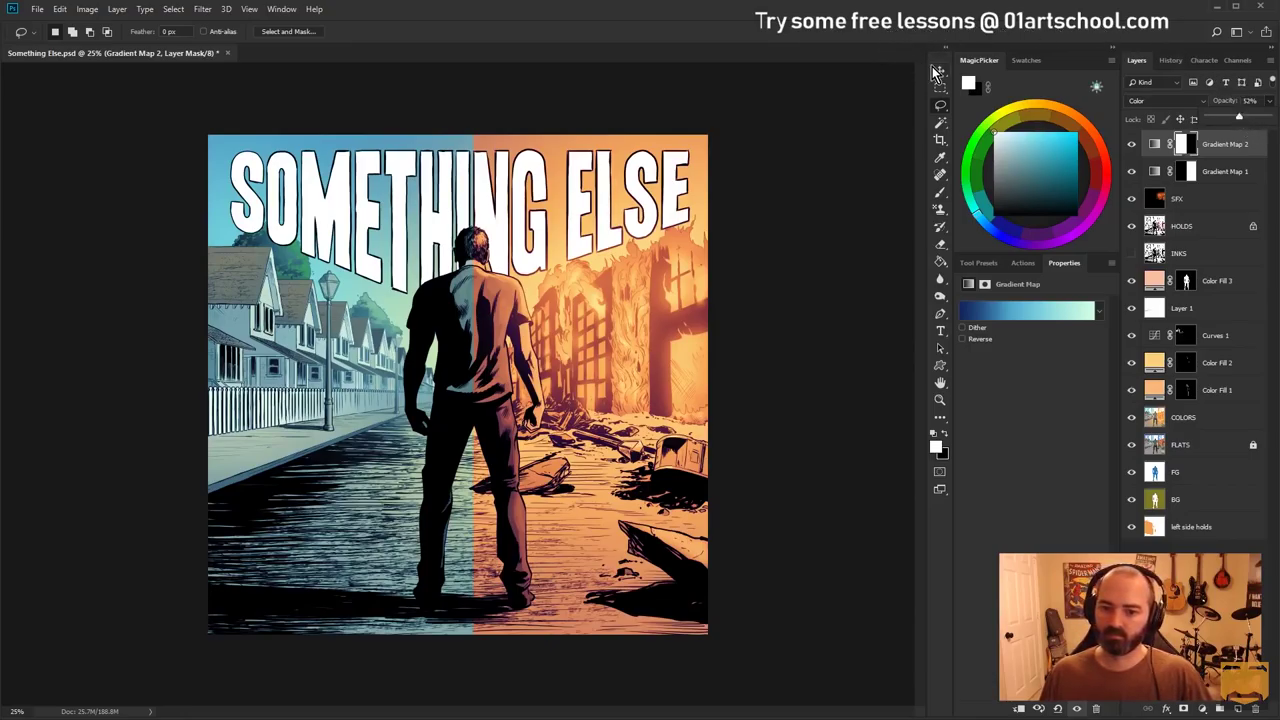
left_click_drag(1259, 120, 1237, 120)
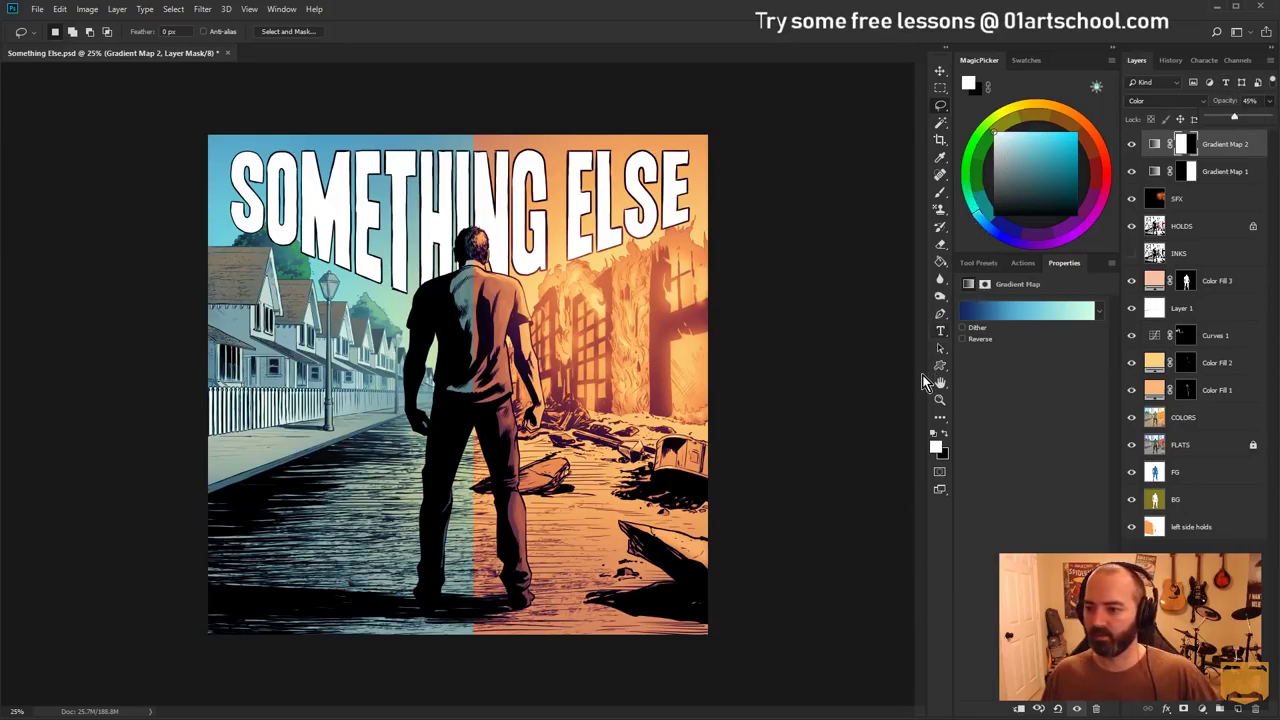
Load the man's silhouette as a selection and fill it with black on the blue Gradient Map's layer mask
key("z")
left_click(581, 244, "alt")
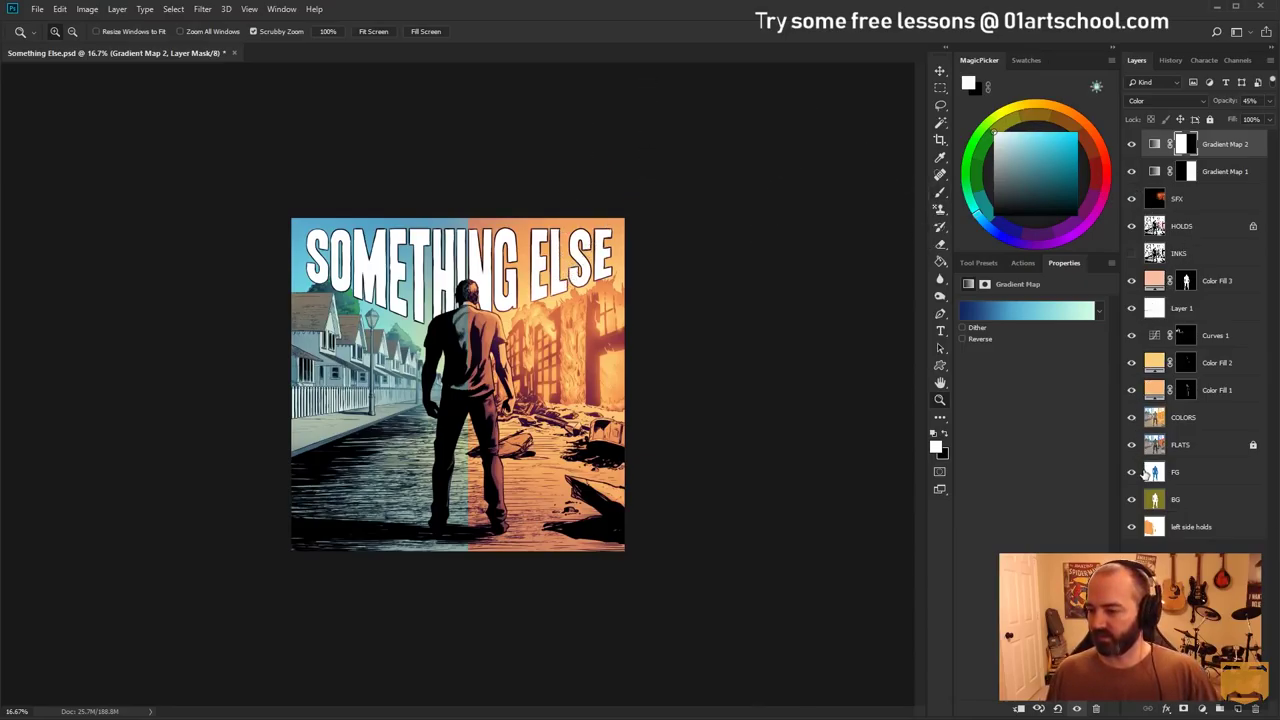
left_click(1185, 145, "ctrl")
left_click(1187, 145)
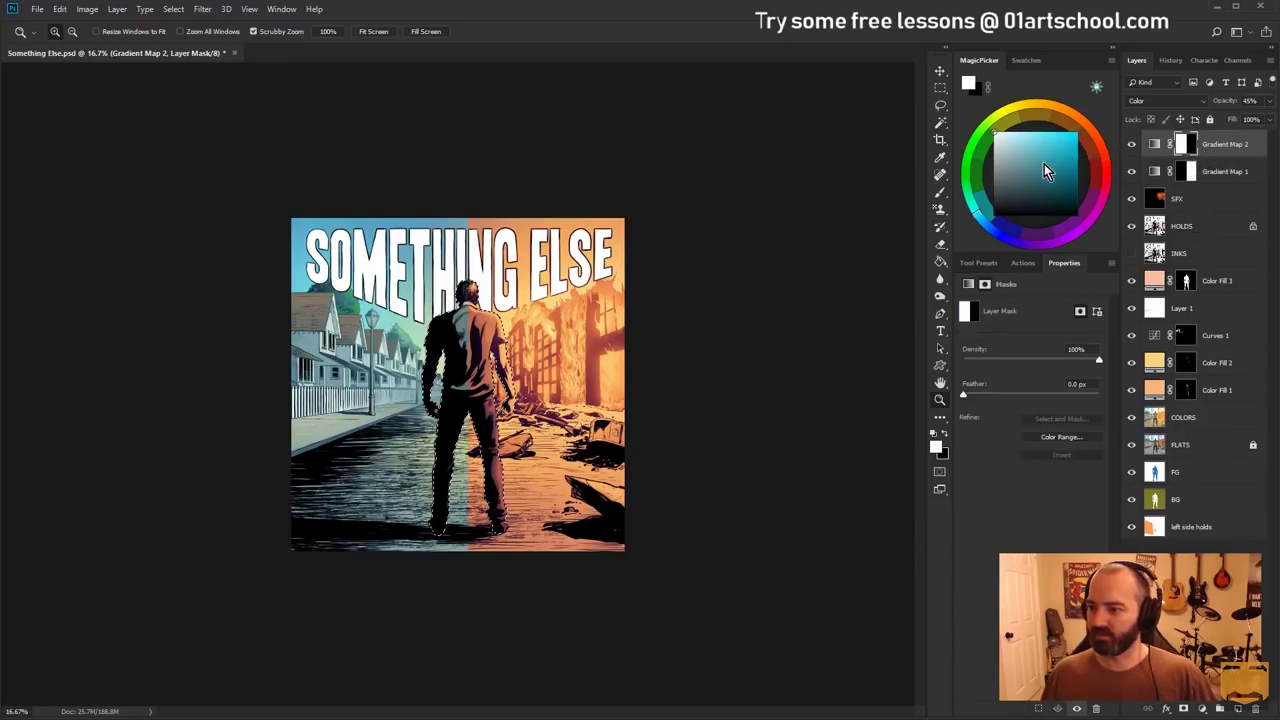
key("x")
key("g")
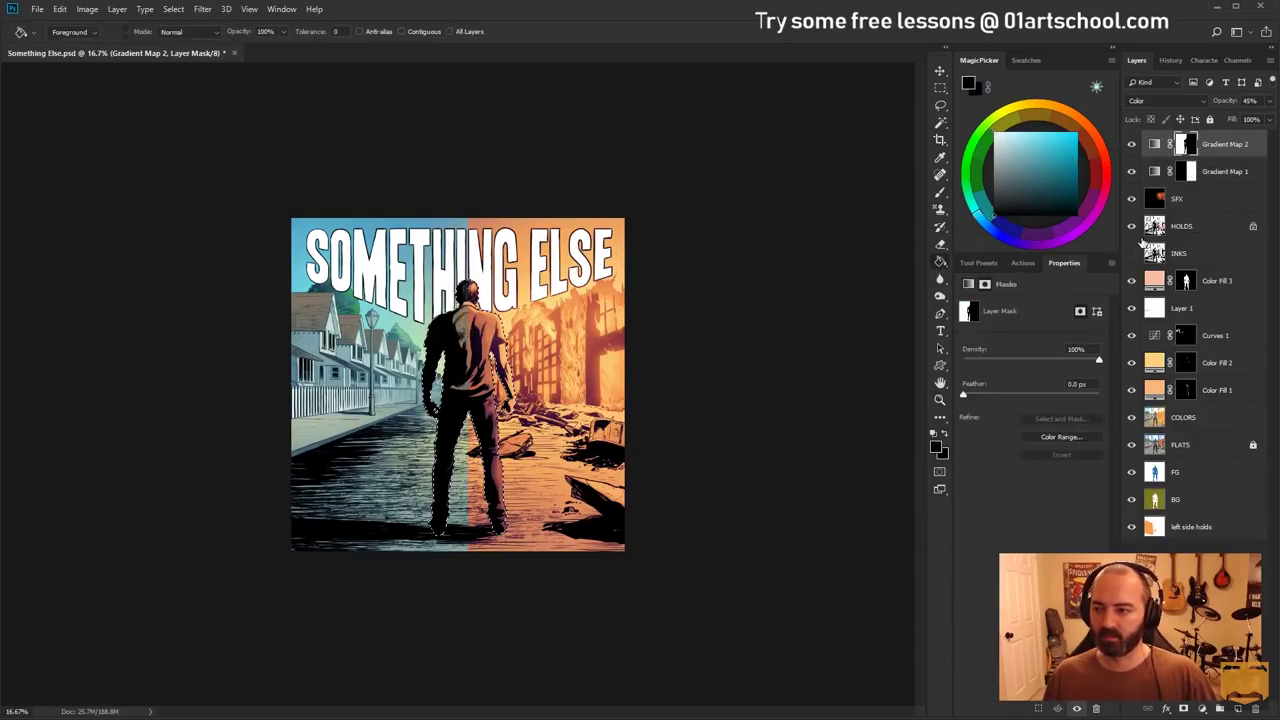
Fill the man's silhouette with black on the orange Gradient Map's layer mask and deselect
key("alt+bracketleft")
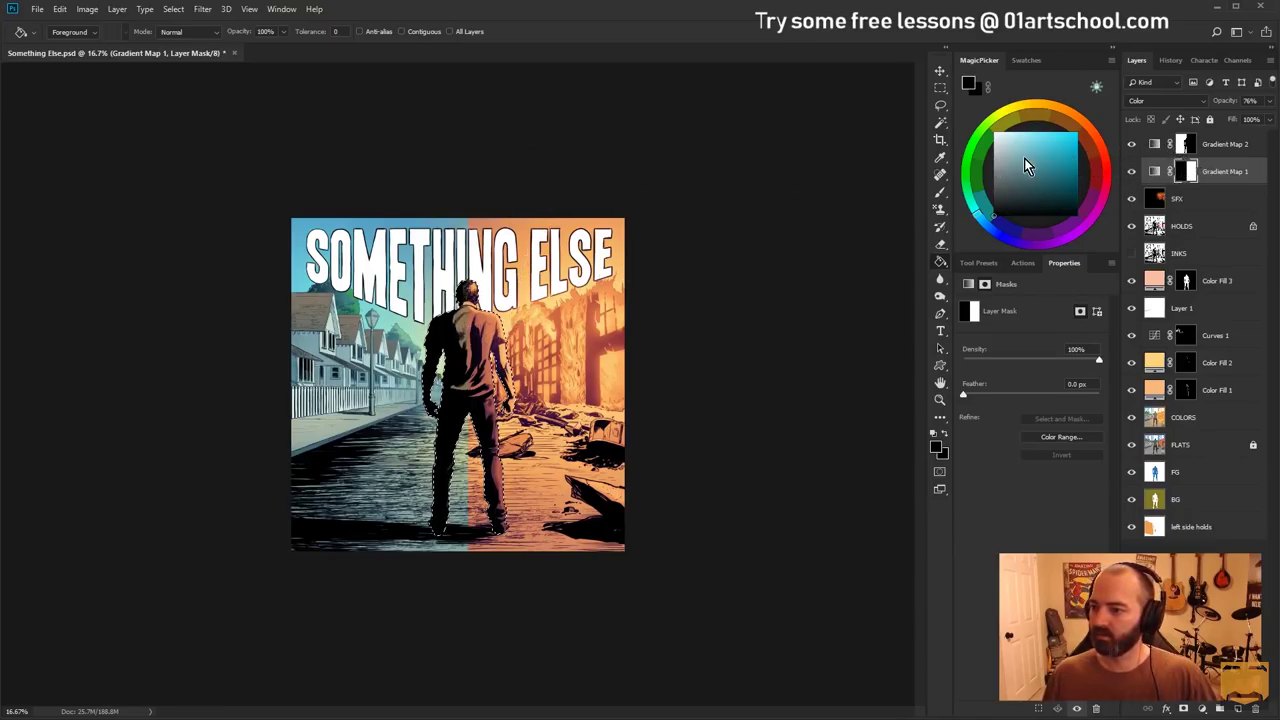
left_click(487, 353)
key("ctrl+d")
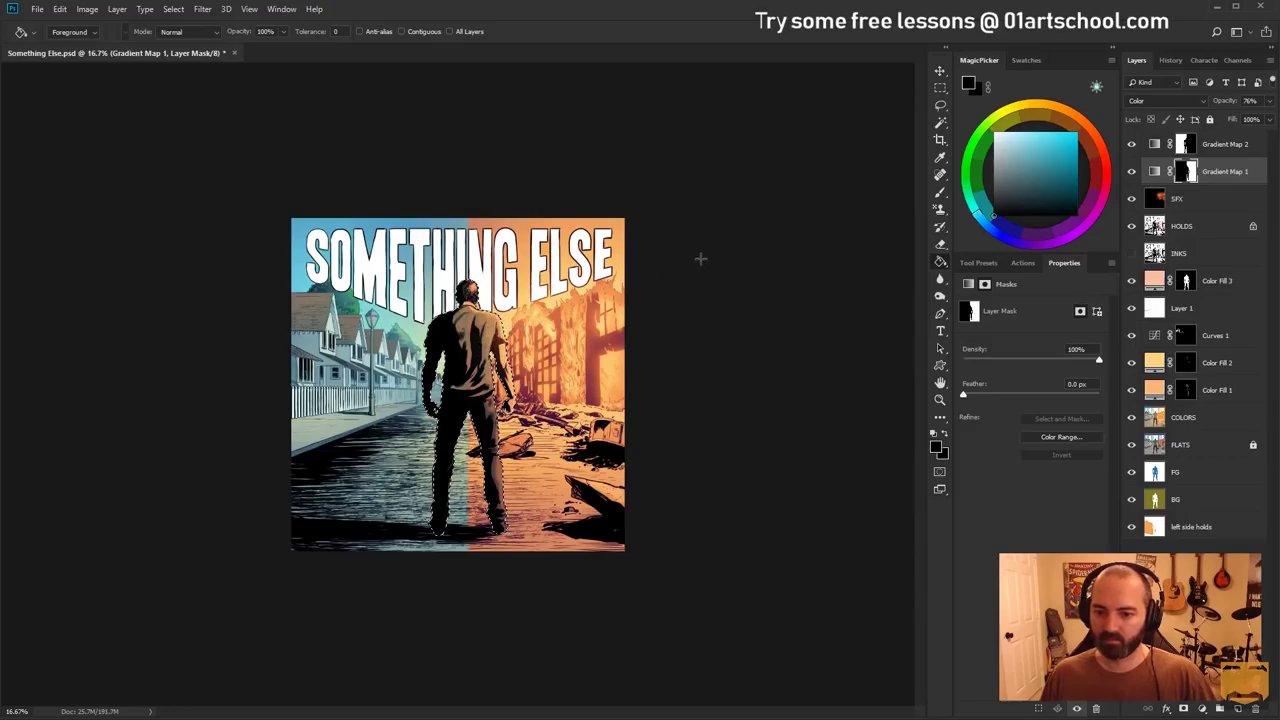
Target the blue Gradient Map's layer mask, hide that layer and load a soft brush preset at 49% opacity in Normal mode
key("l")
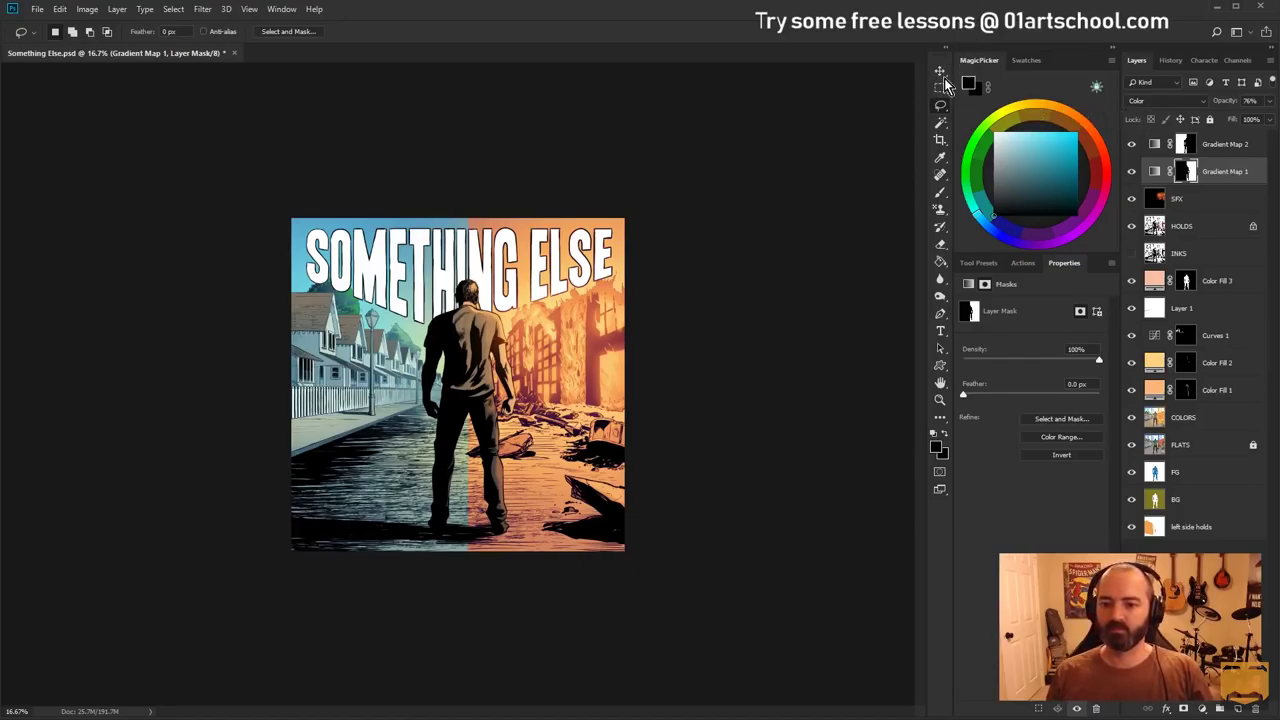
key("ctrl+space")
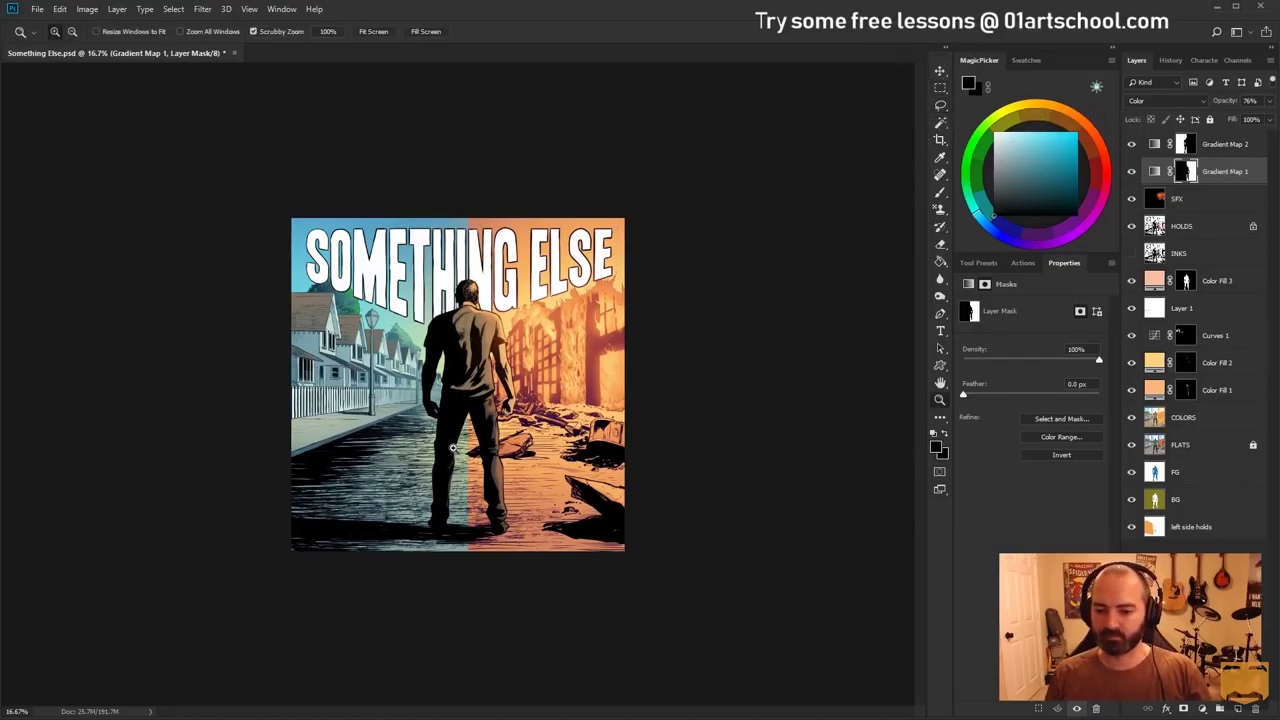
left_click(449, 446, "ctrl")
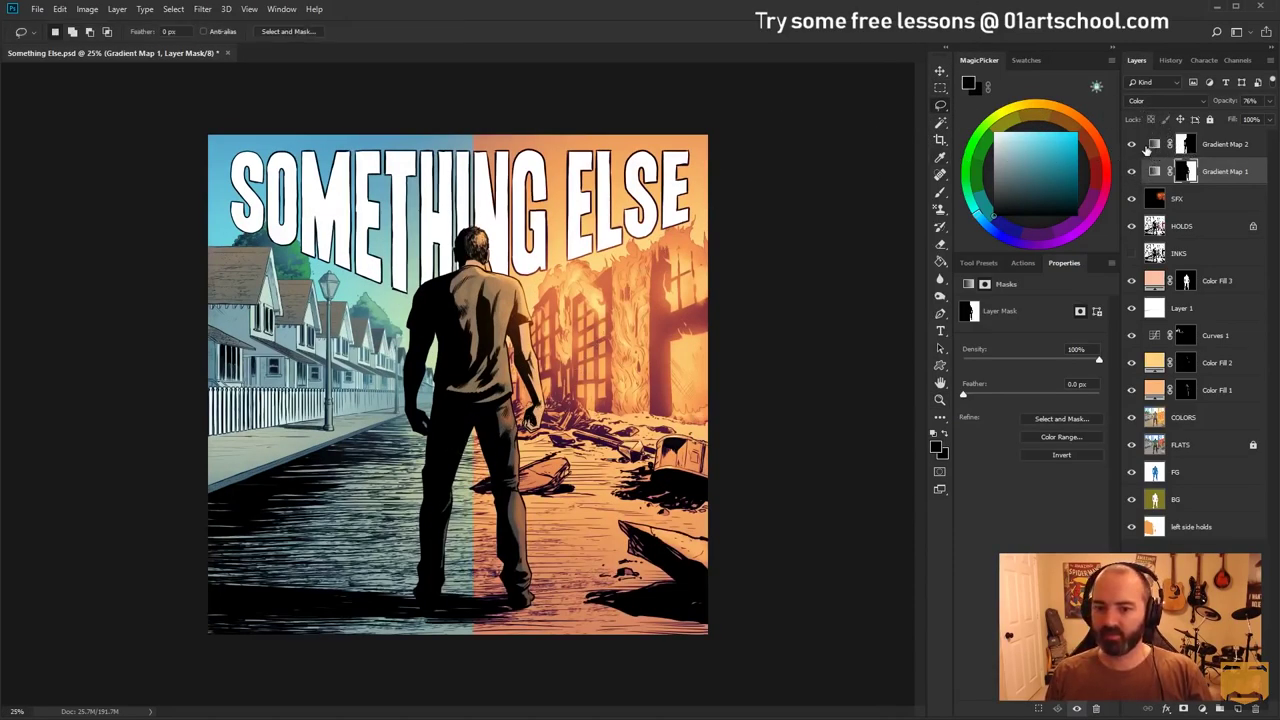
left_click(1181, 146)
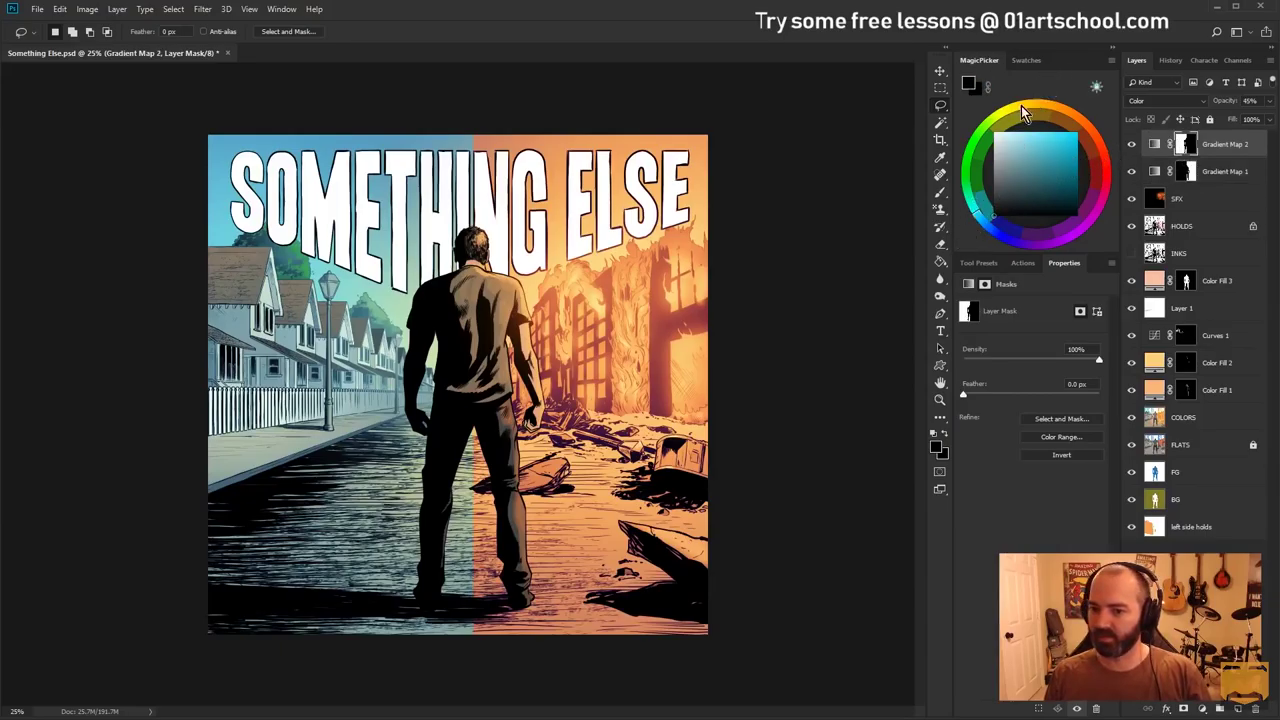
key("b")
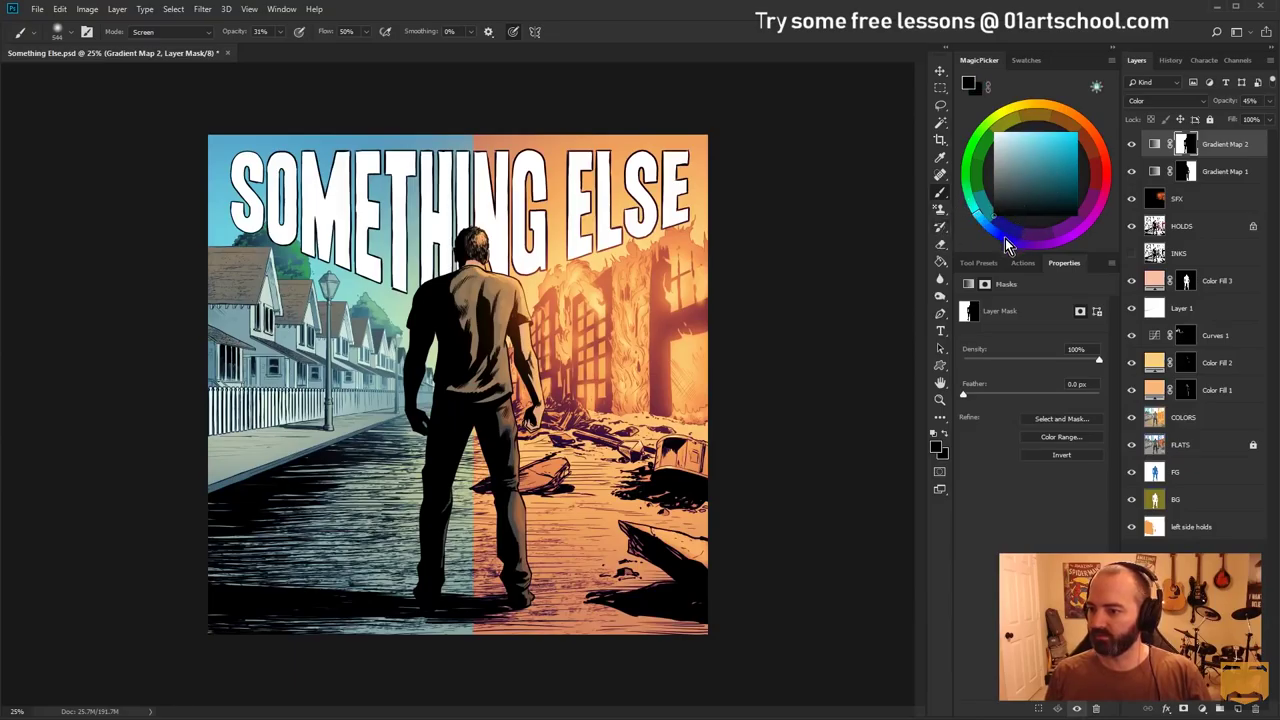
left_click(979, 263)
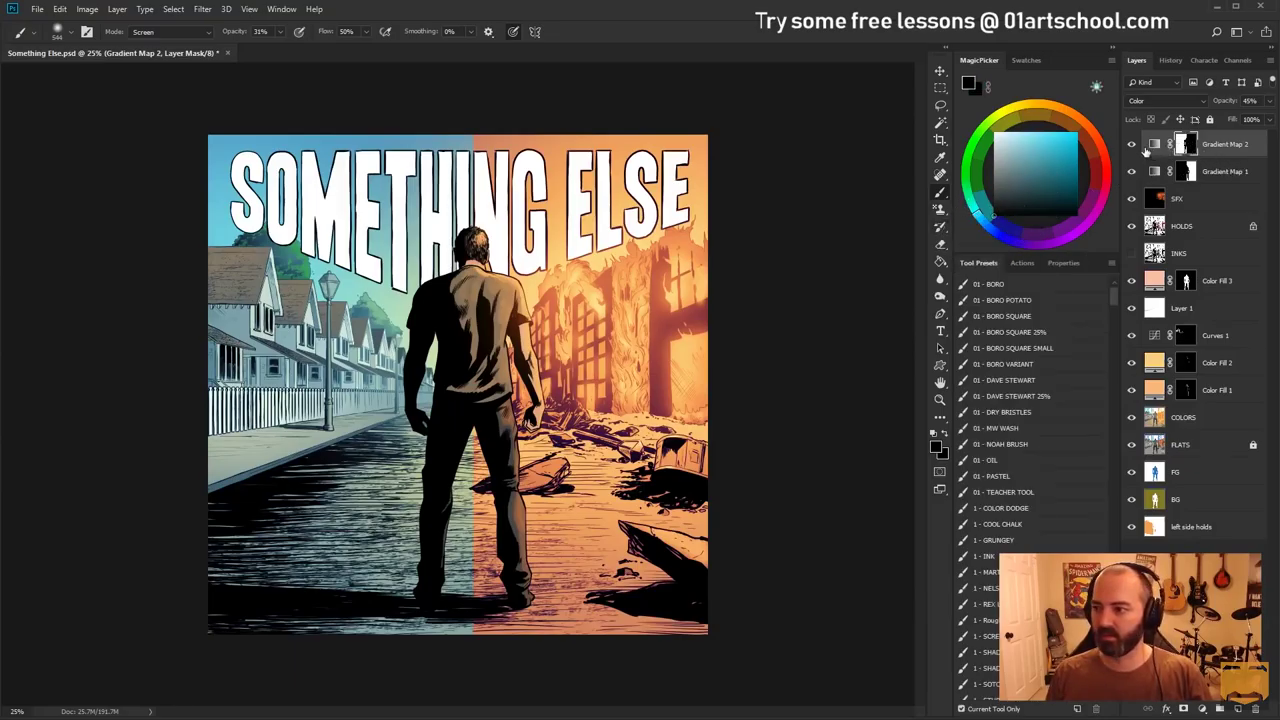
left_click(1133, 146)
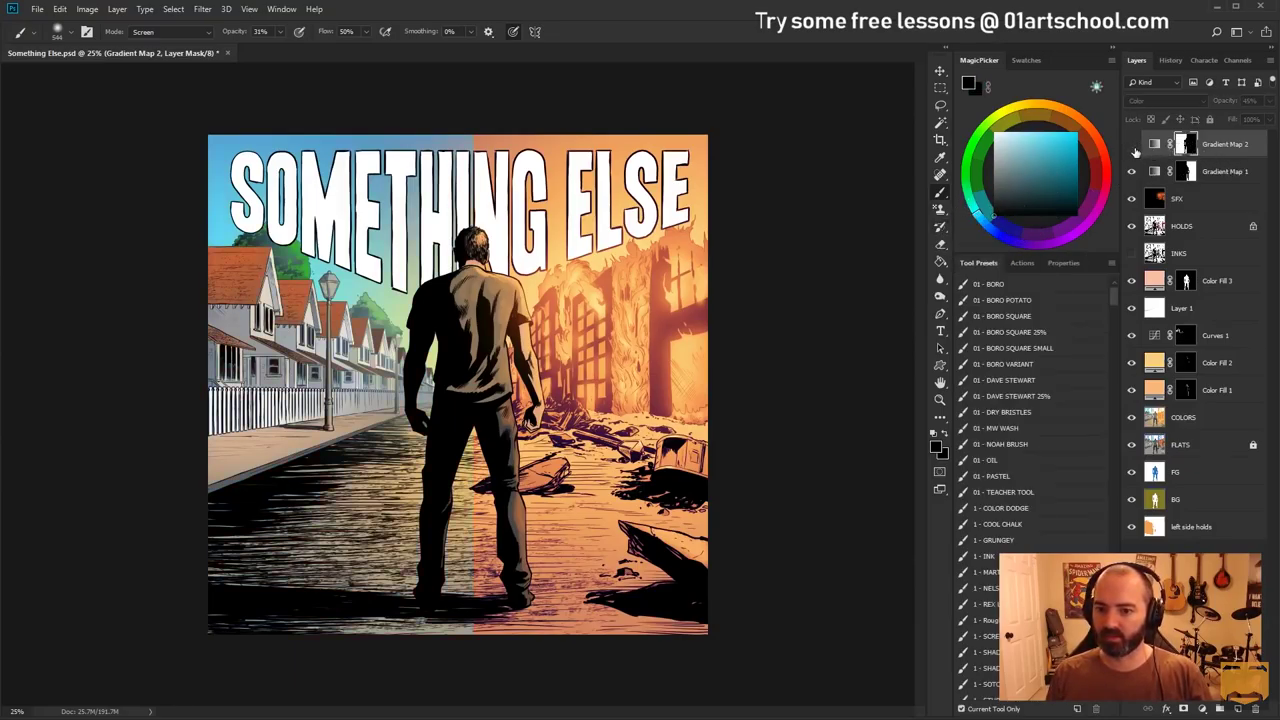
left_click(980, 684)
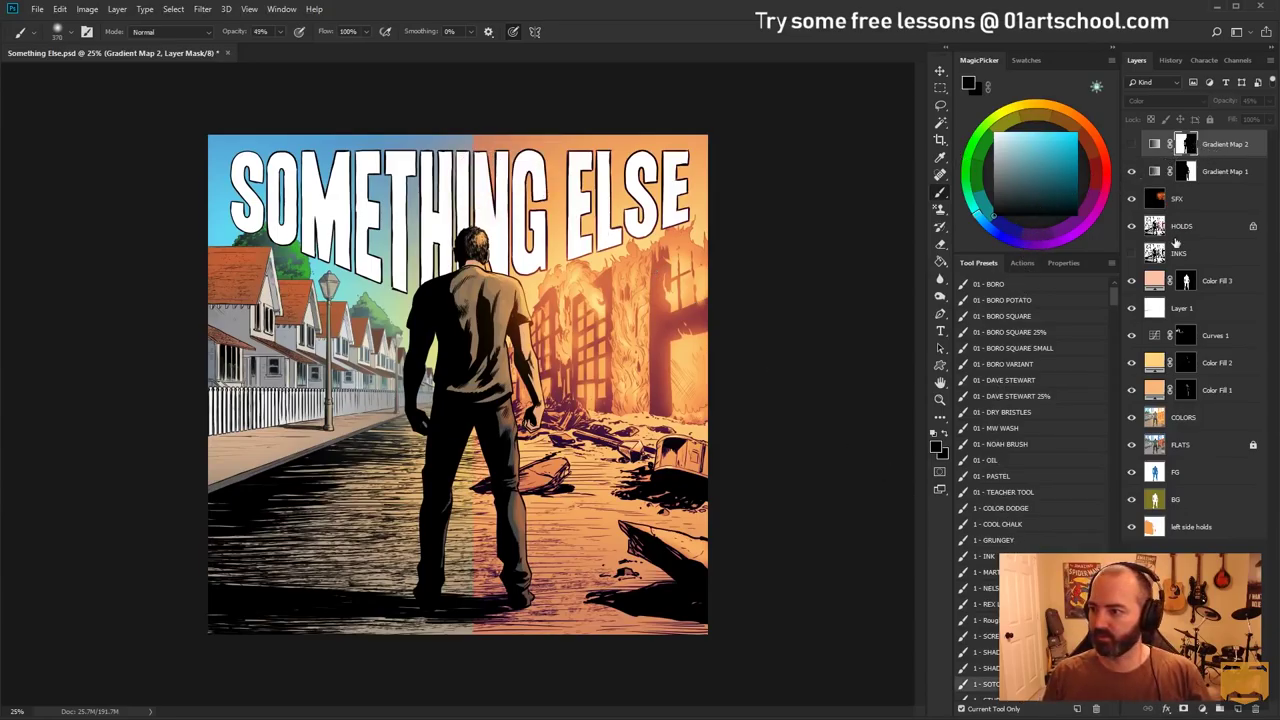
Add a second mask to the blue Gradient Map layer
left_click(1203, 709)
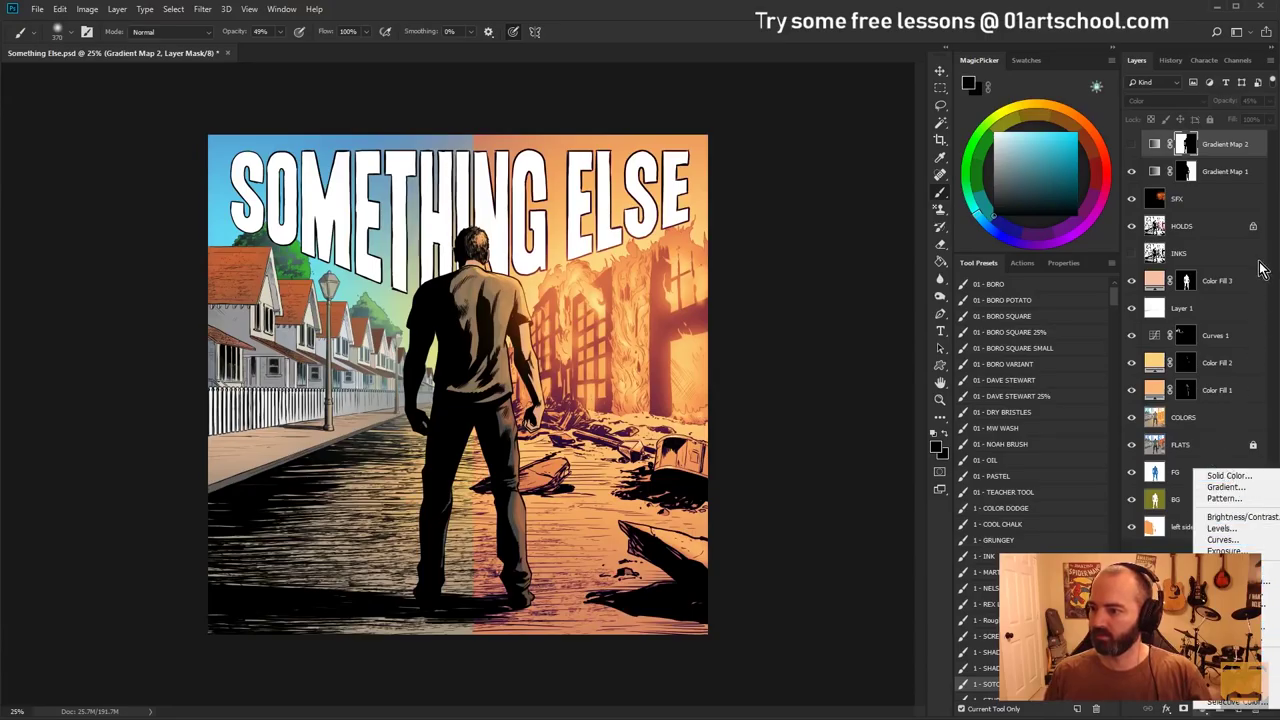
left_click(1185, 143)
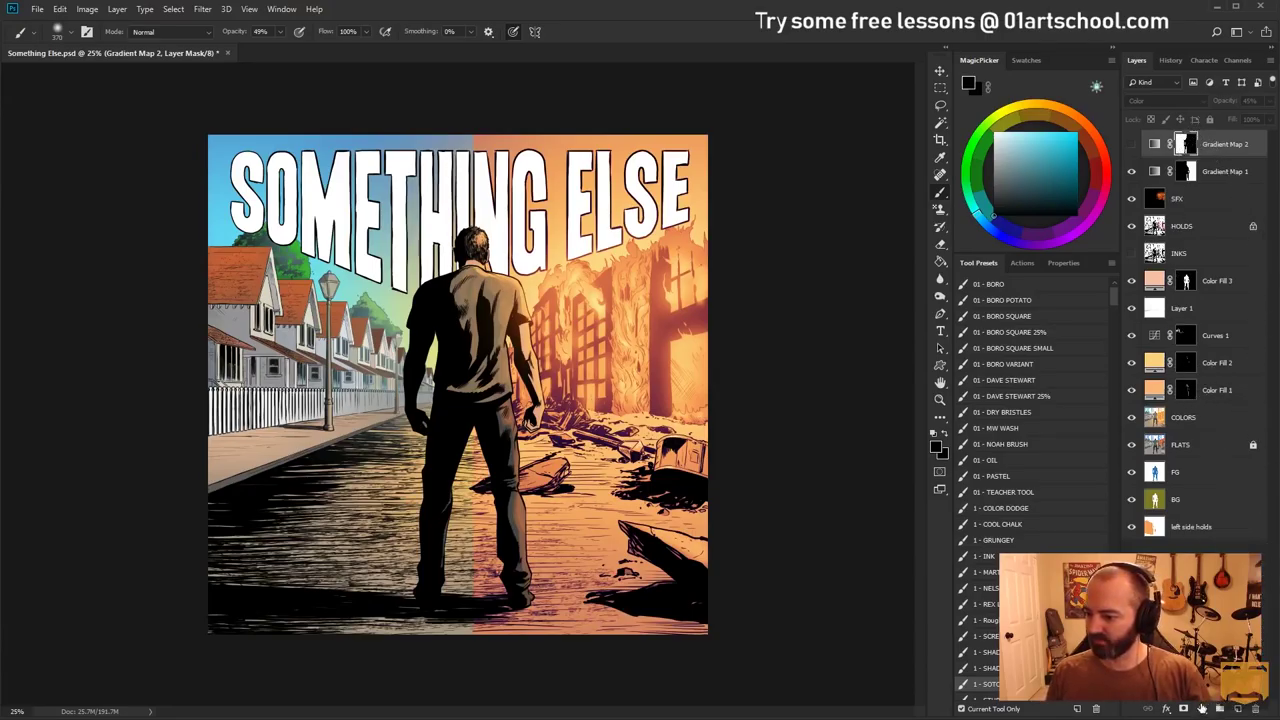
left_click(1183, 709)
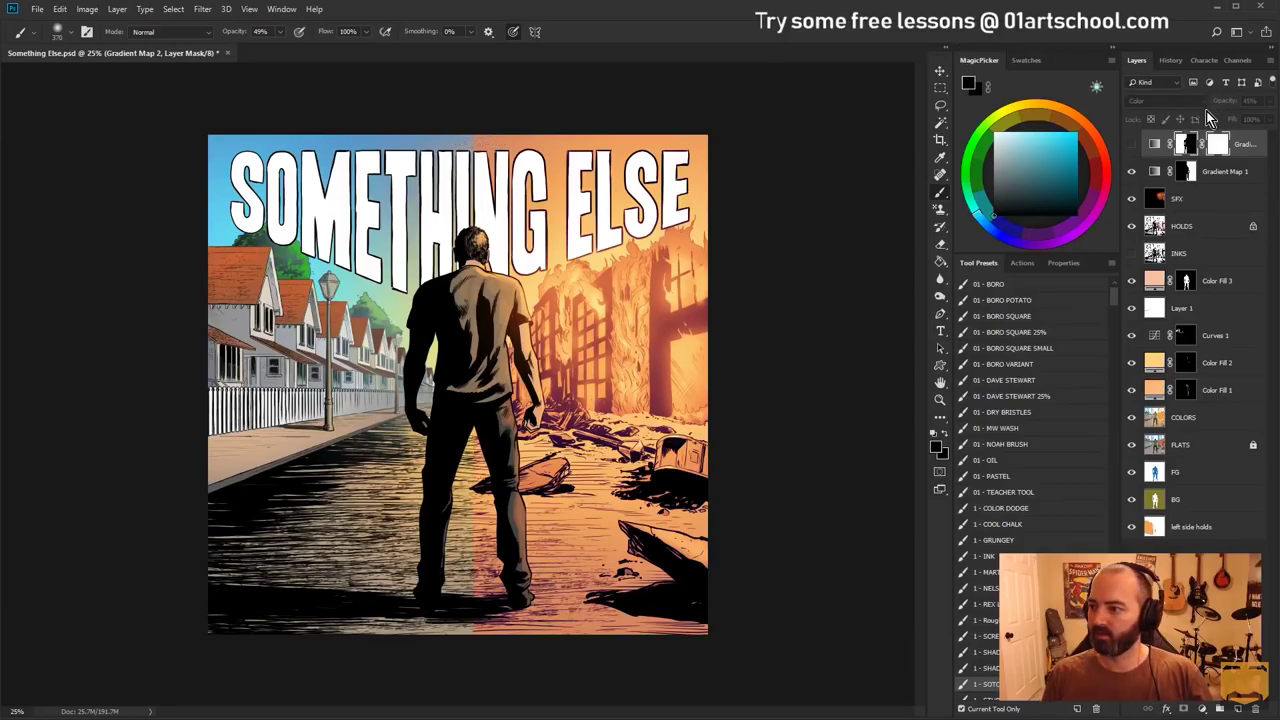
Switch the paint colour to white, dab around the man's head and the title's centre, and show the blue Gradient Map layer again
left_click_drag(470, 175, 477, 160)
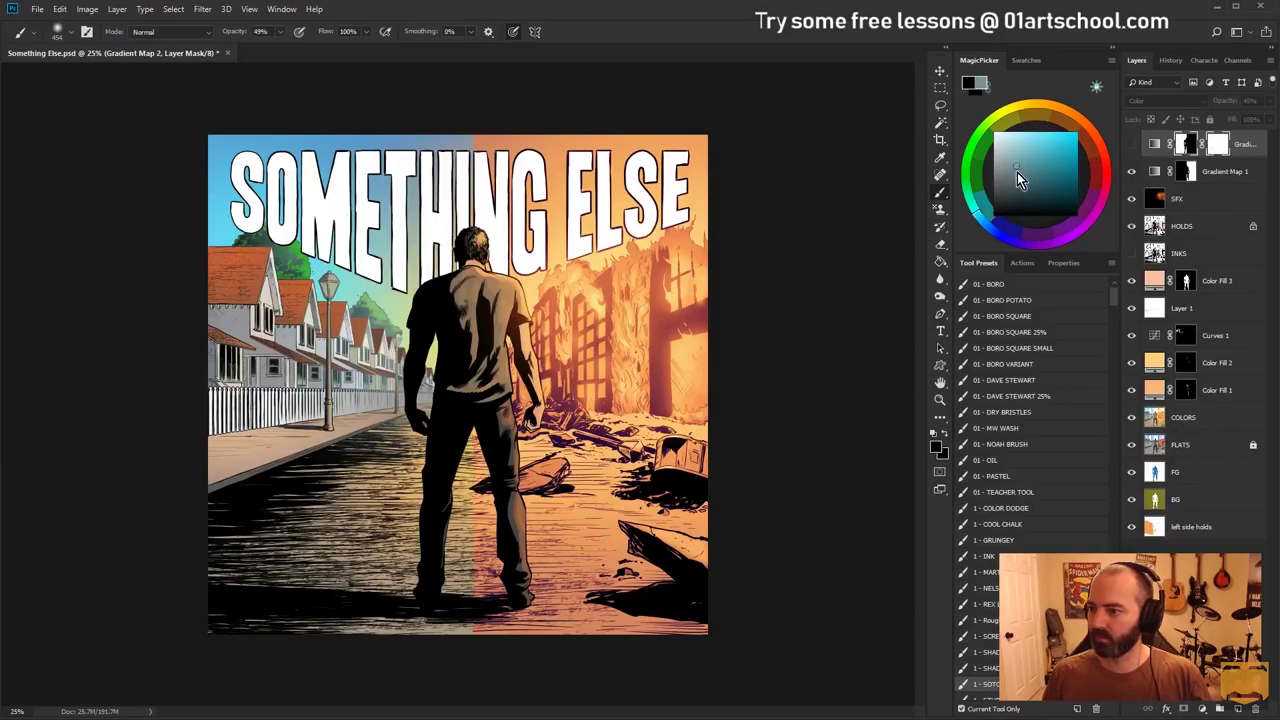
left_click_drag(1028, 152, 977, 77)
left_click(523, 198)
left_click(438, 291)
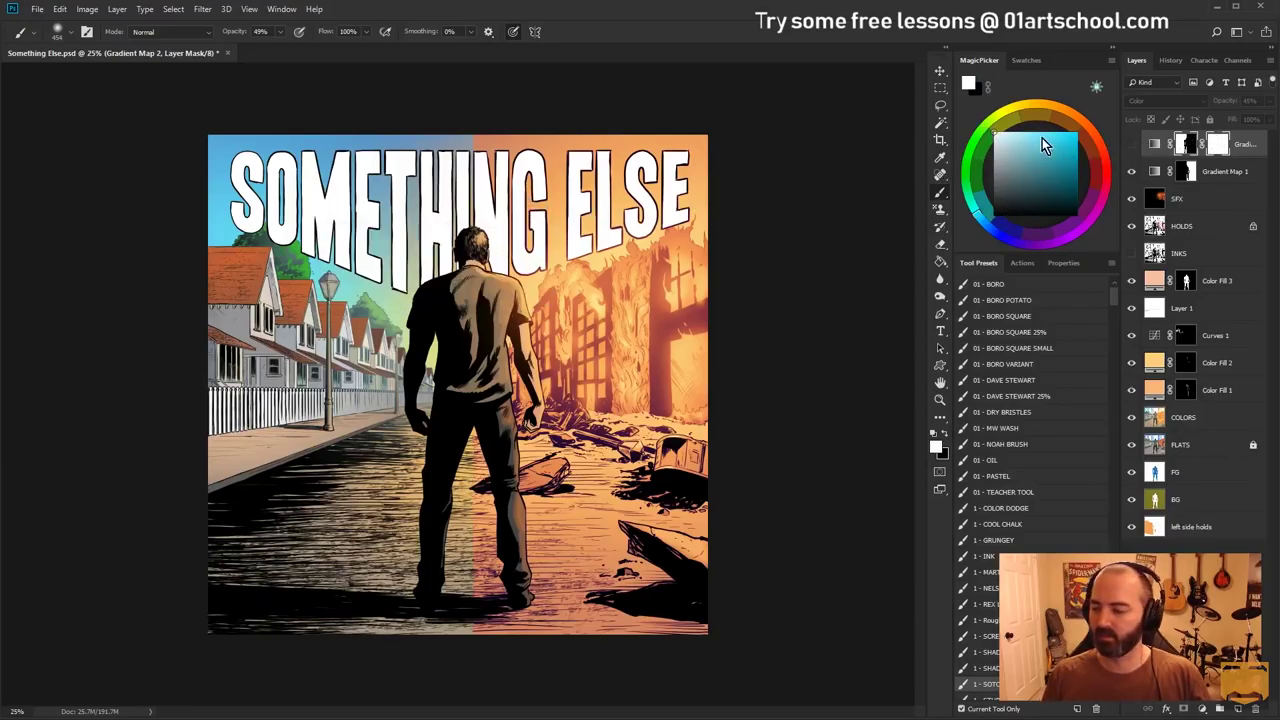
left_click(1132, 144)
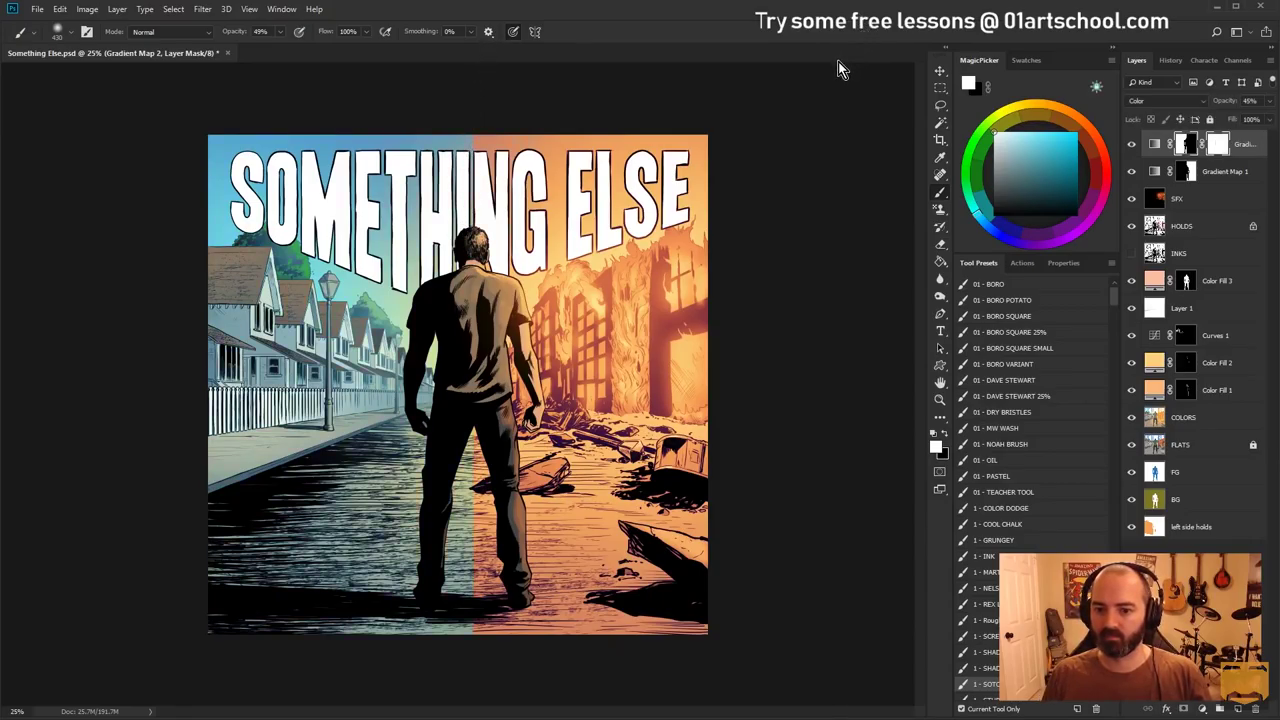
Paint black at 100% opacity down the central seam on the blue Gradient Map's original mask with an increasingly large soft brush
key("x")
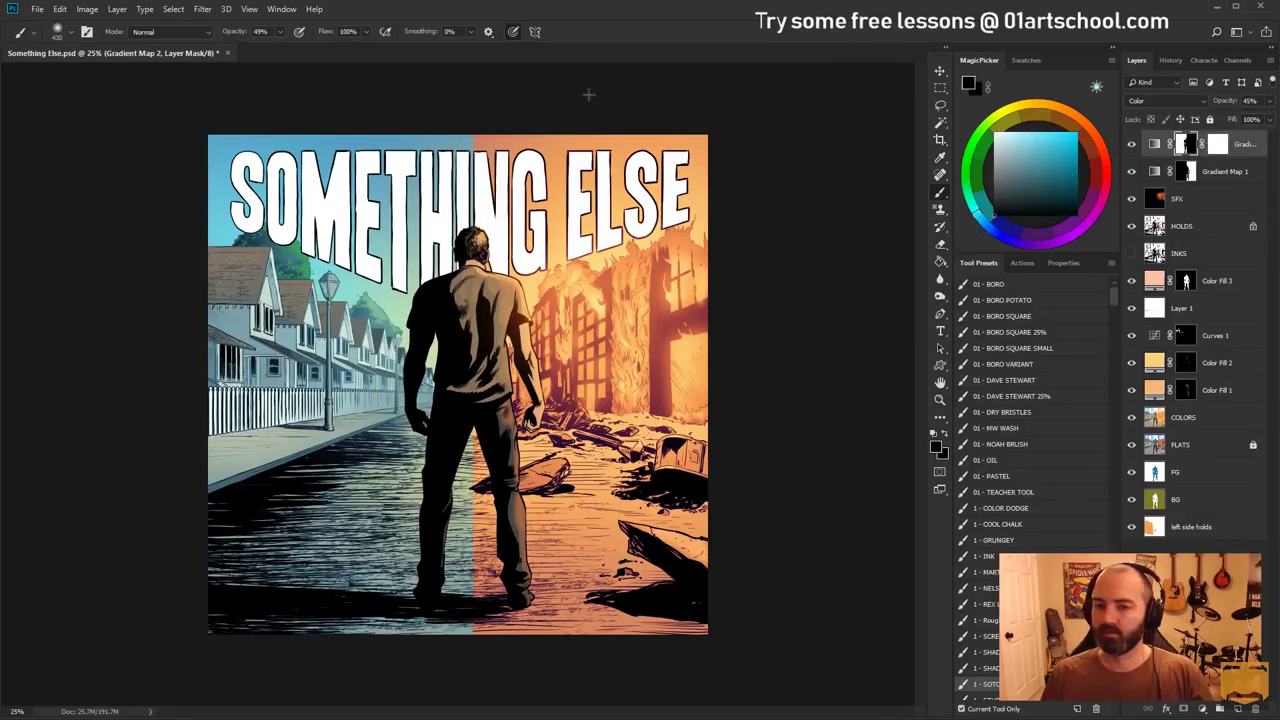
left_click(351, 31)
left_click_drag(530, 157, 545, 157)
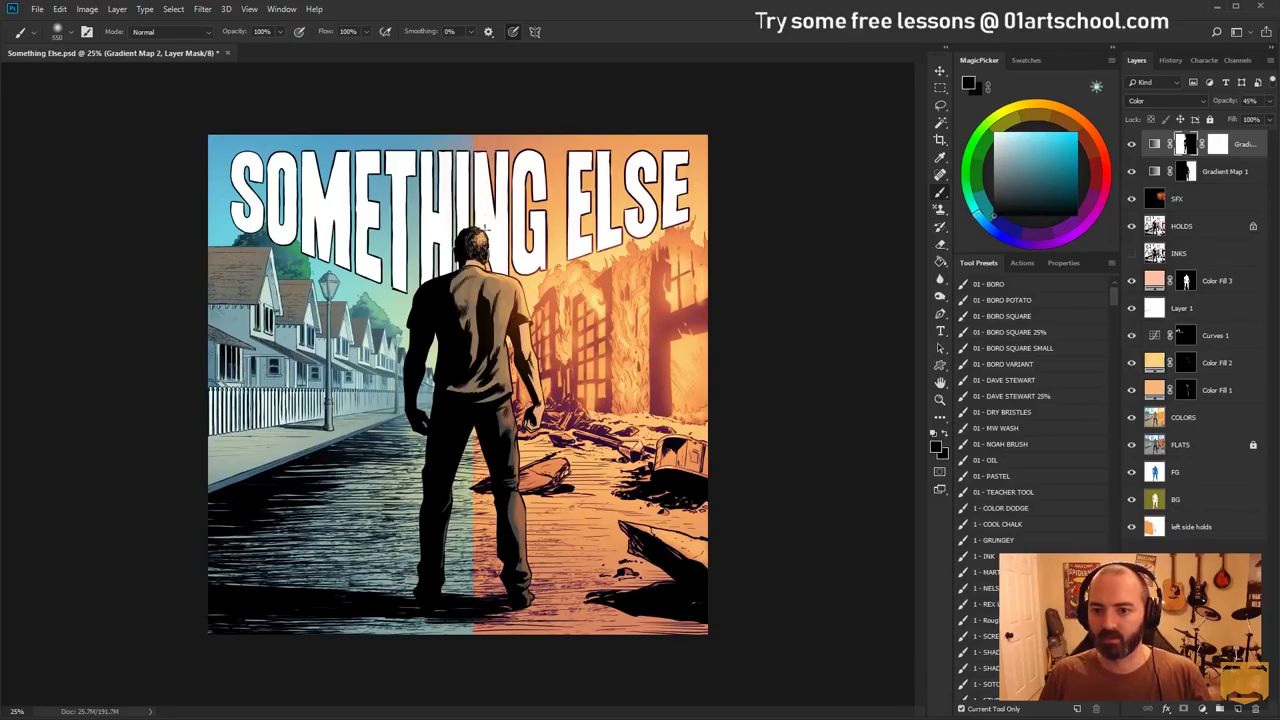
right_click(474, 420, "alt")
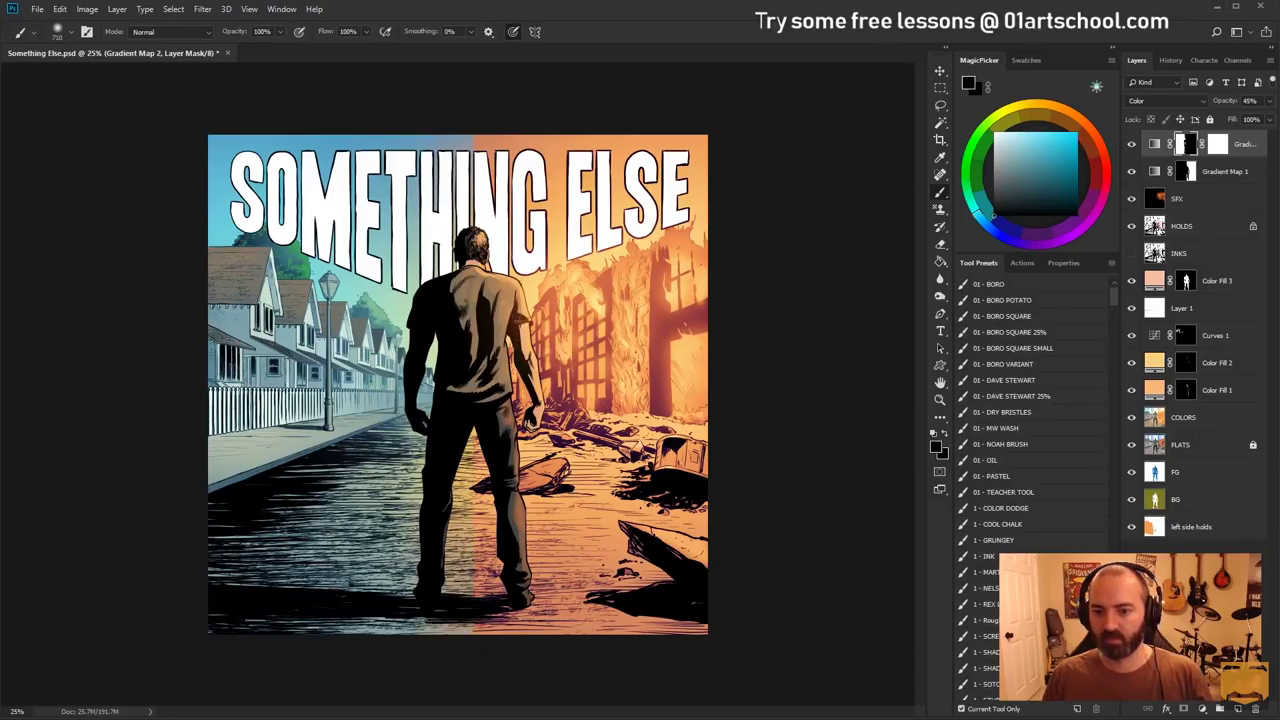
right_click(440, 535, "alt")
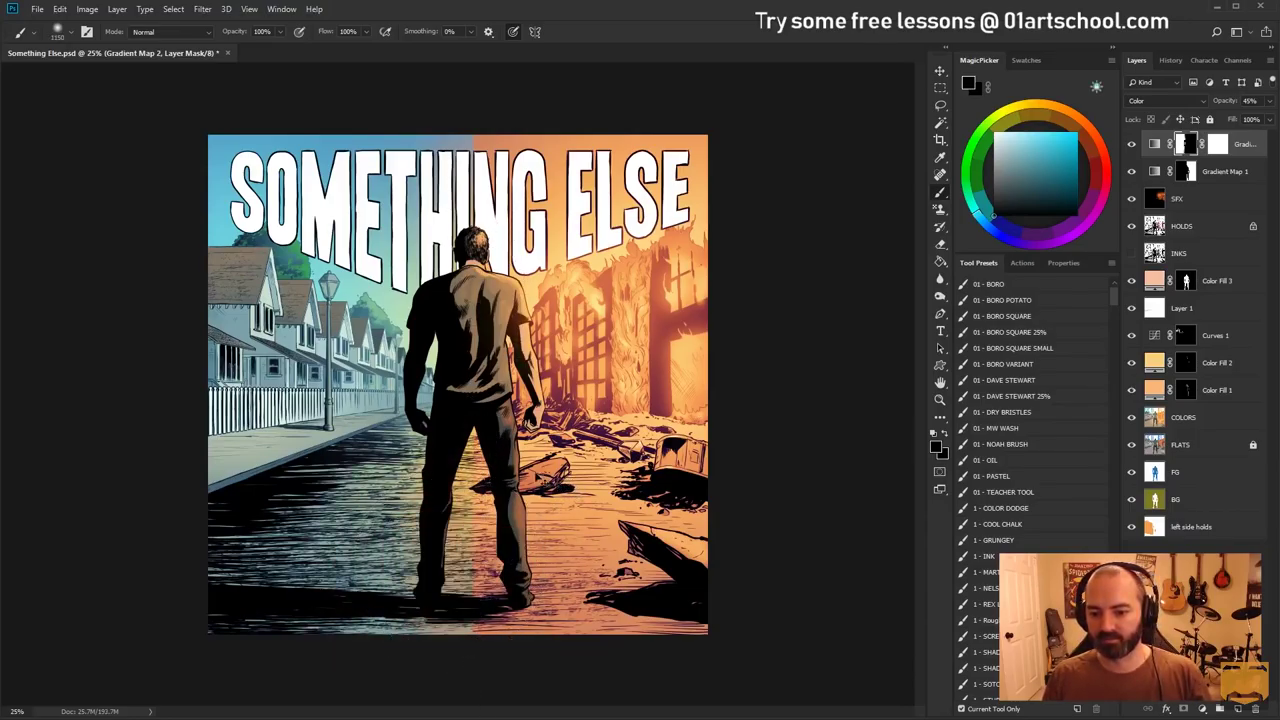
right_click(484, 470, "alt")
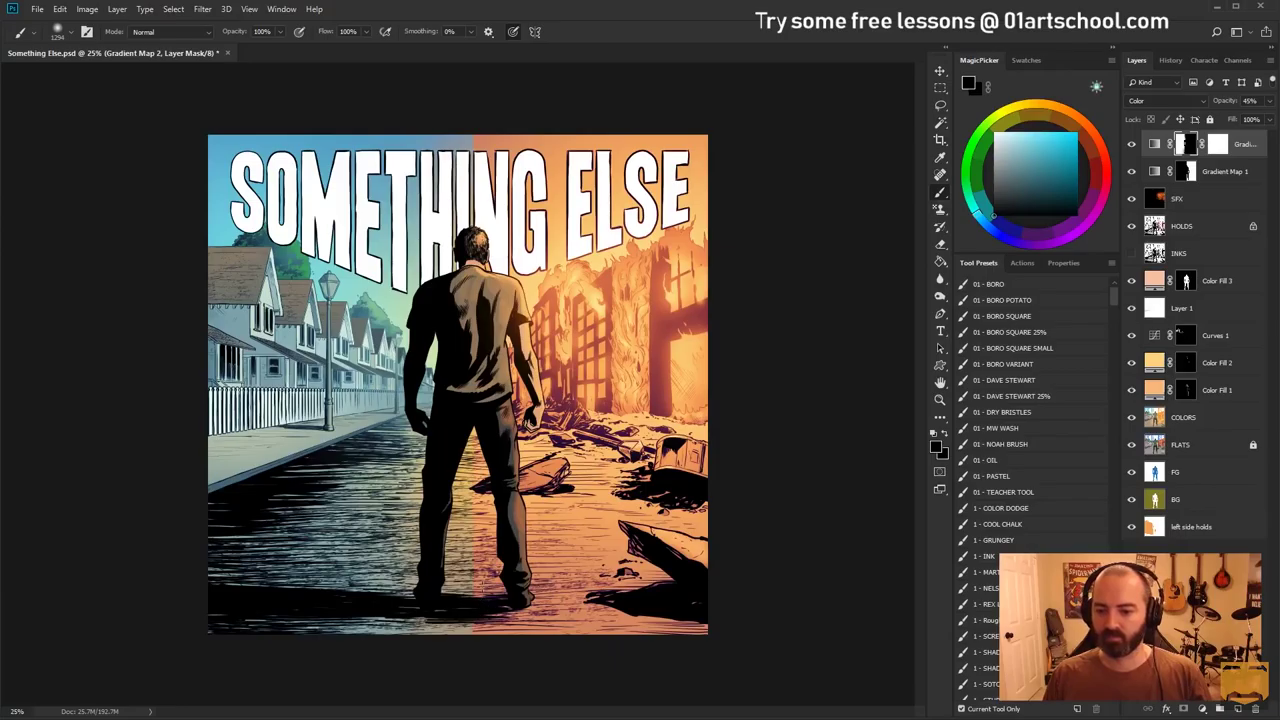
Add a second mask to the orange Gradient Map layer
left_click(1195, 175)
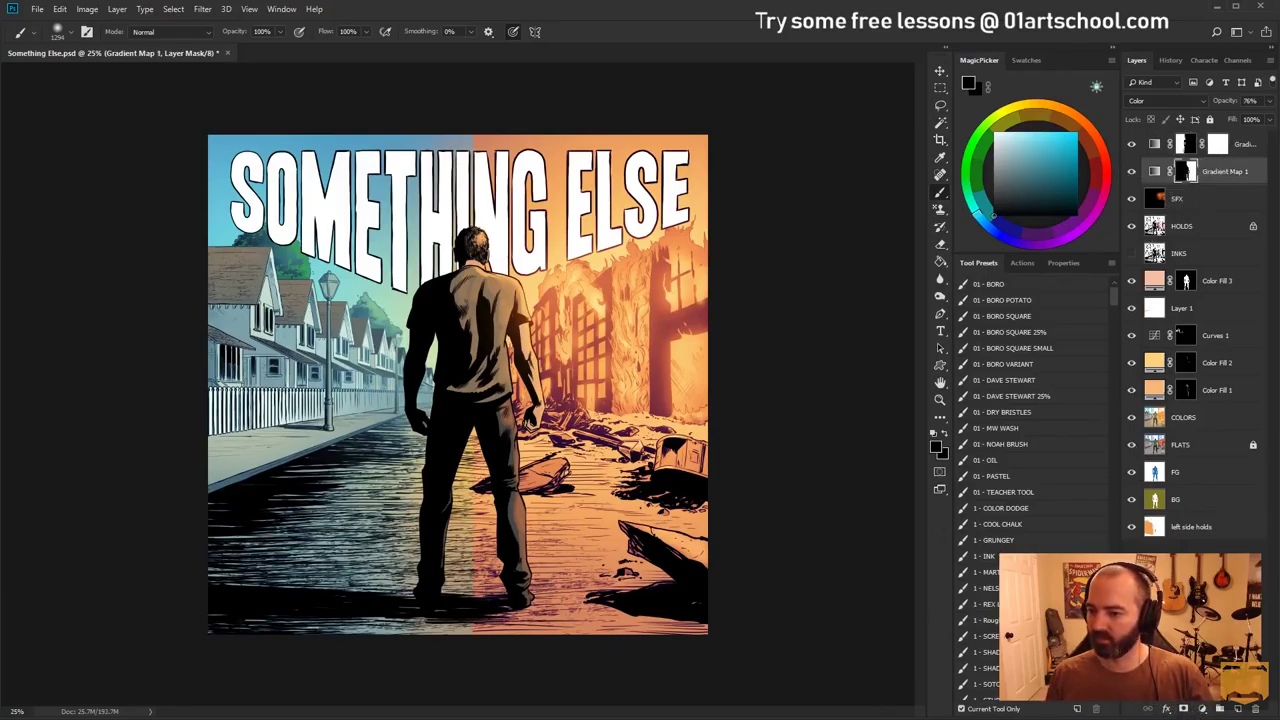
key("l")
left_click(1185, 709)
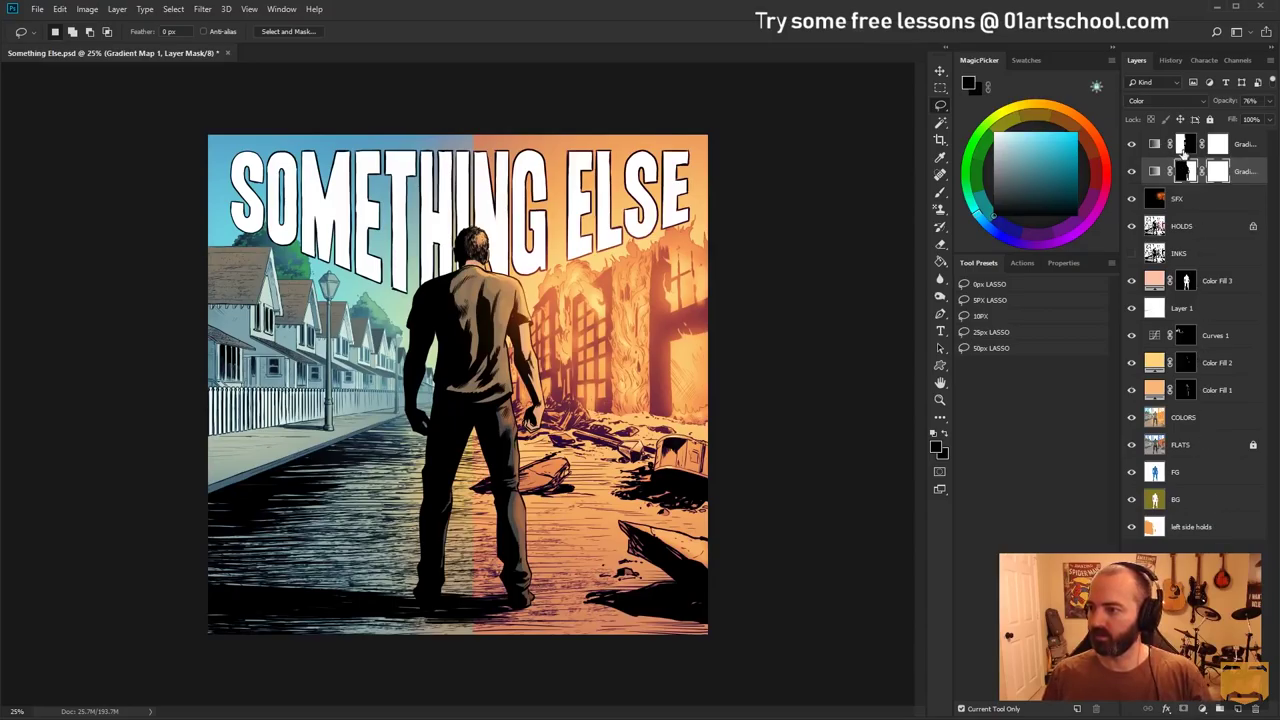
Soften the orange side's edge by painting black along the central seam on the orange Gradient Map's original mask with a large soft brush
key("b")
mouse_move(417, 386)
left_mouse_down()
mouse_move(428, 400)
mouse_move(377, 418)
left_mouse_up()
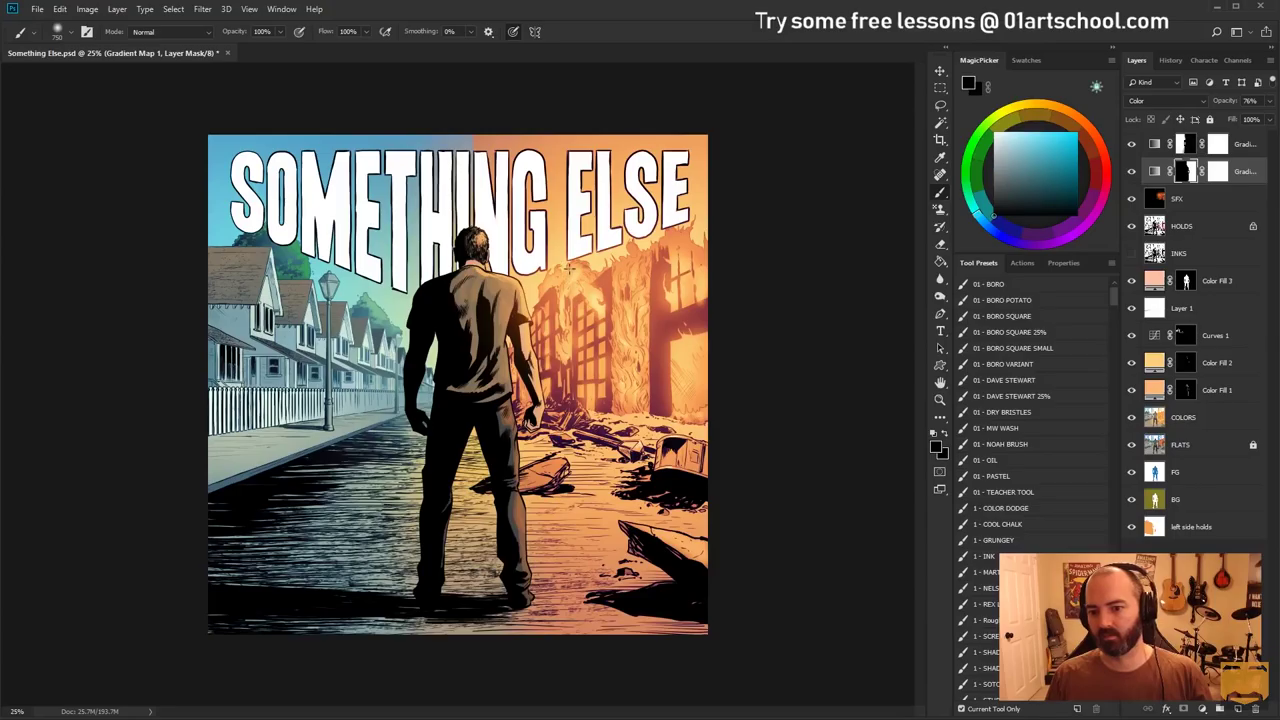
left_click_drag(498, 424, 535, 420)
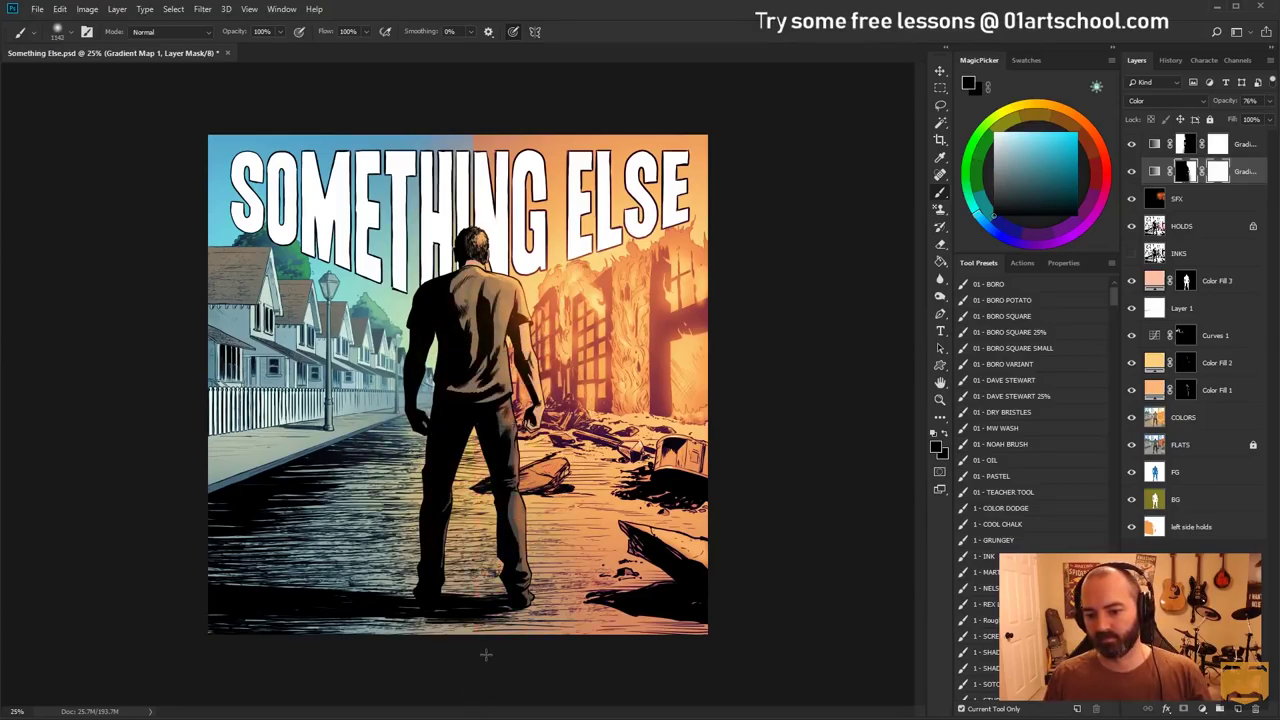
left_click_drag(490, 512, 515, 514)
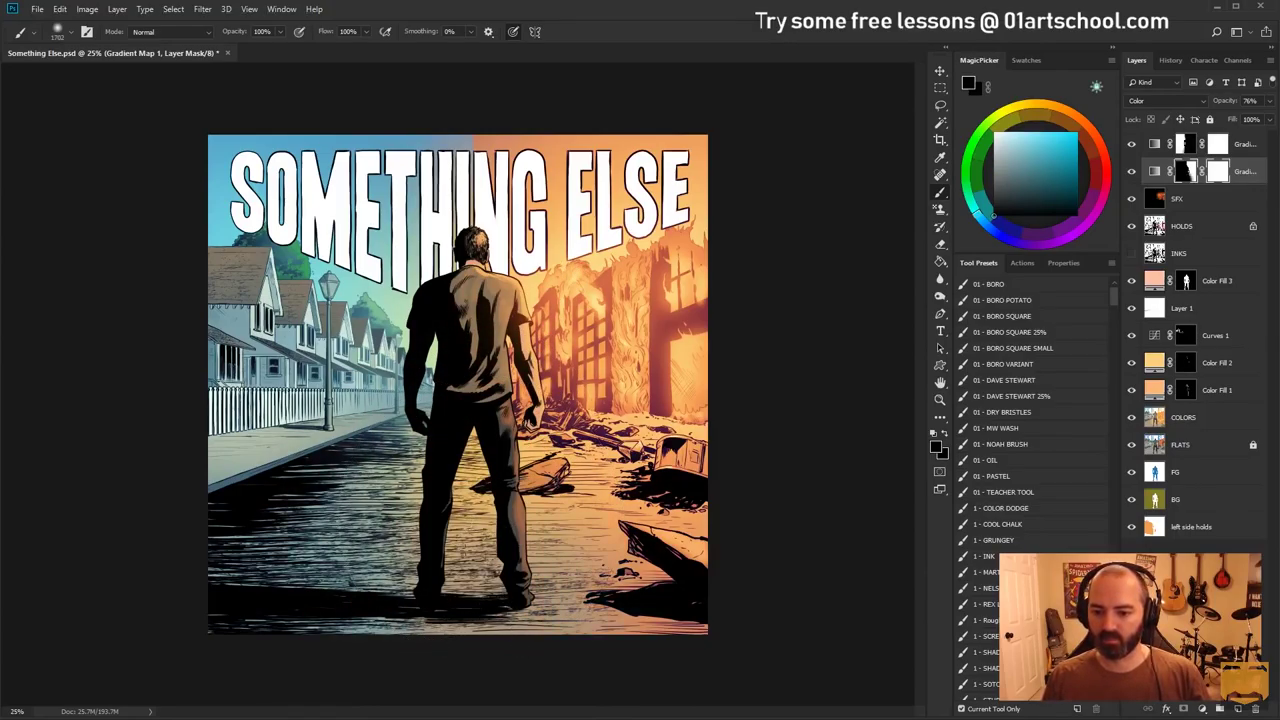
left_click_drag(440, 177, 372, 172)
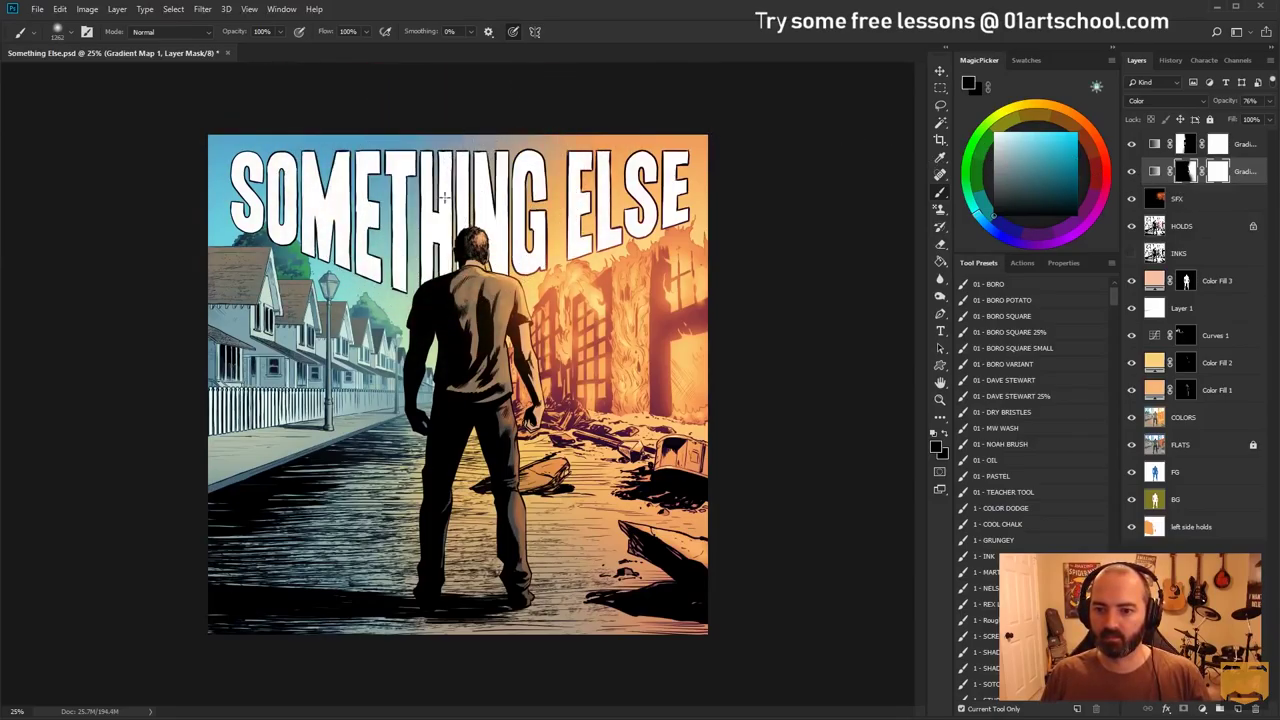
Select the orange Gradient Map adjustment and adjust its layer opacity while viewing the whole cover
key("z")
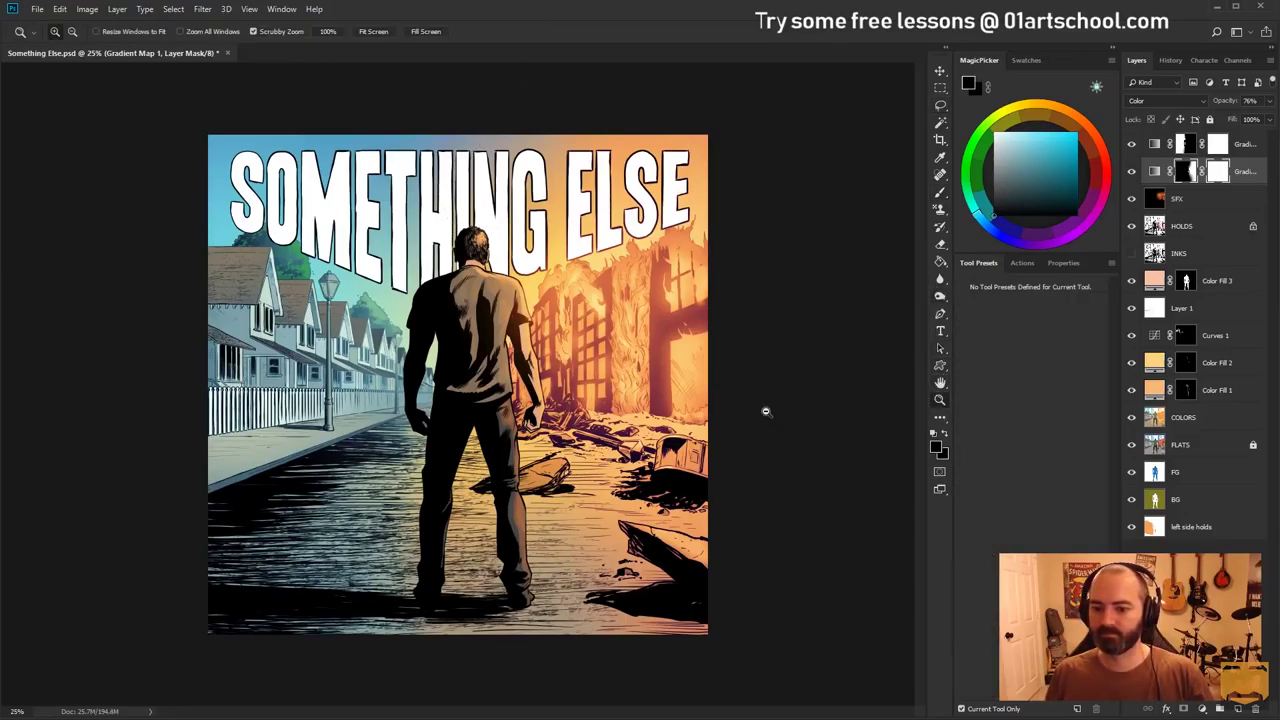
left_click(852, 220, "alt")
left_click(522, 337)
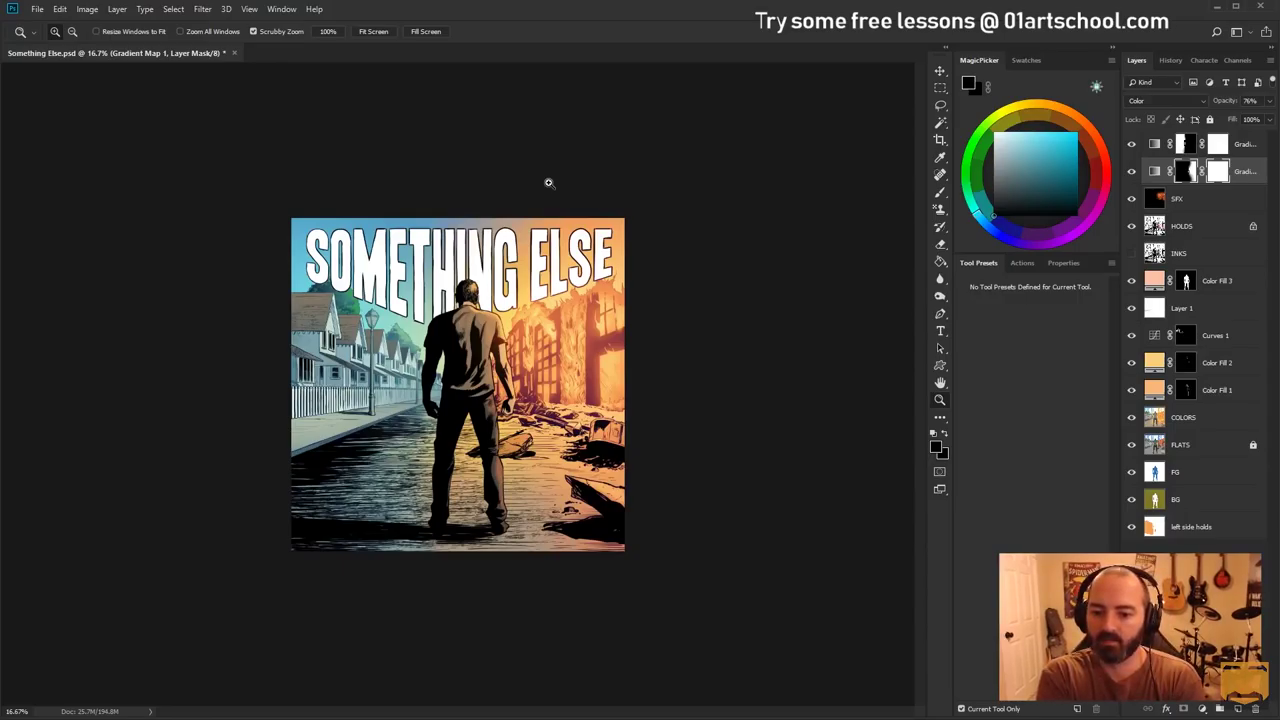
left_click(1164, 166)
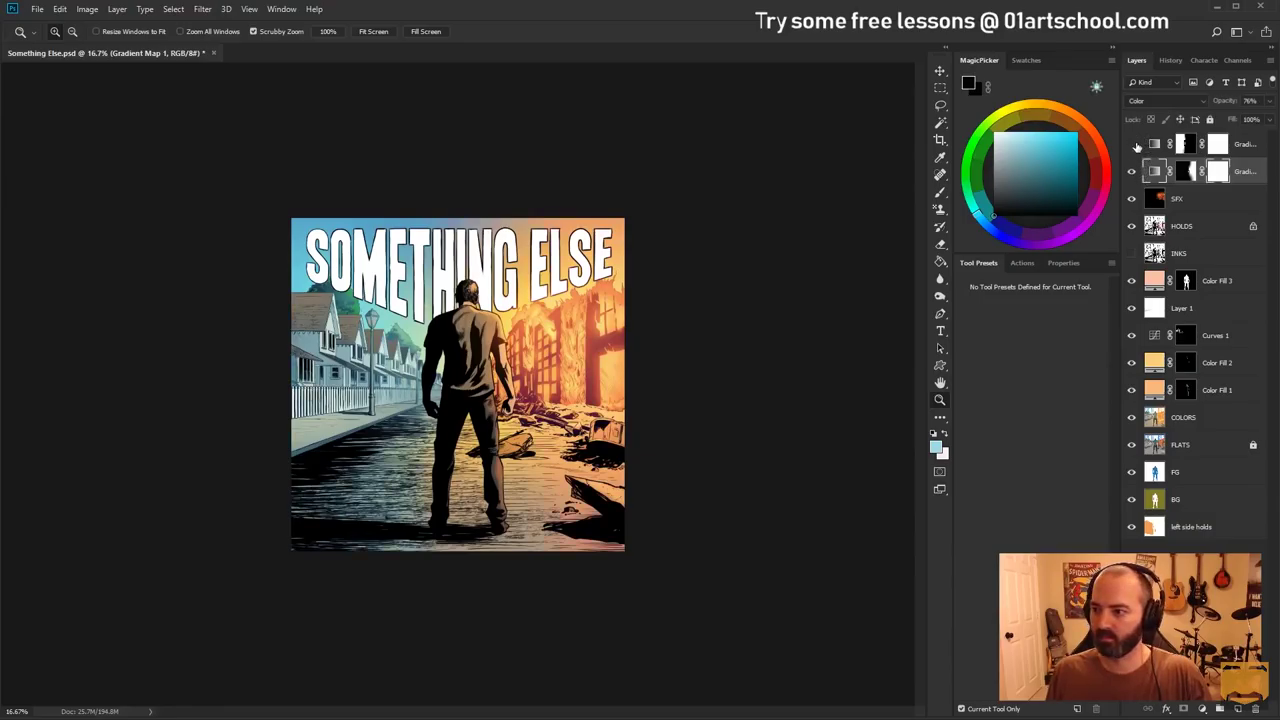
left_click(1270, 101)
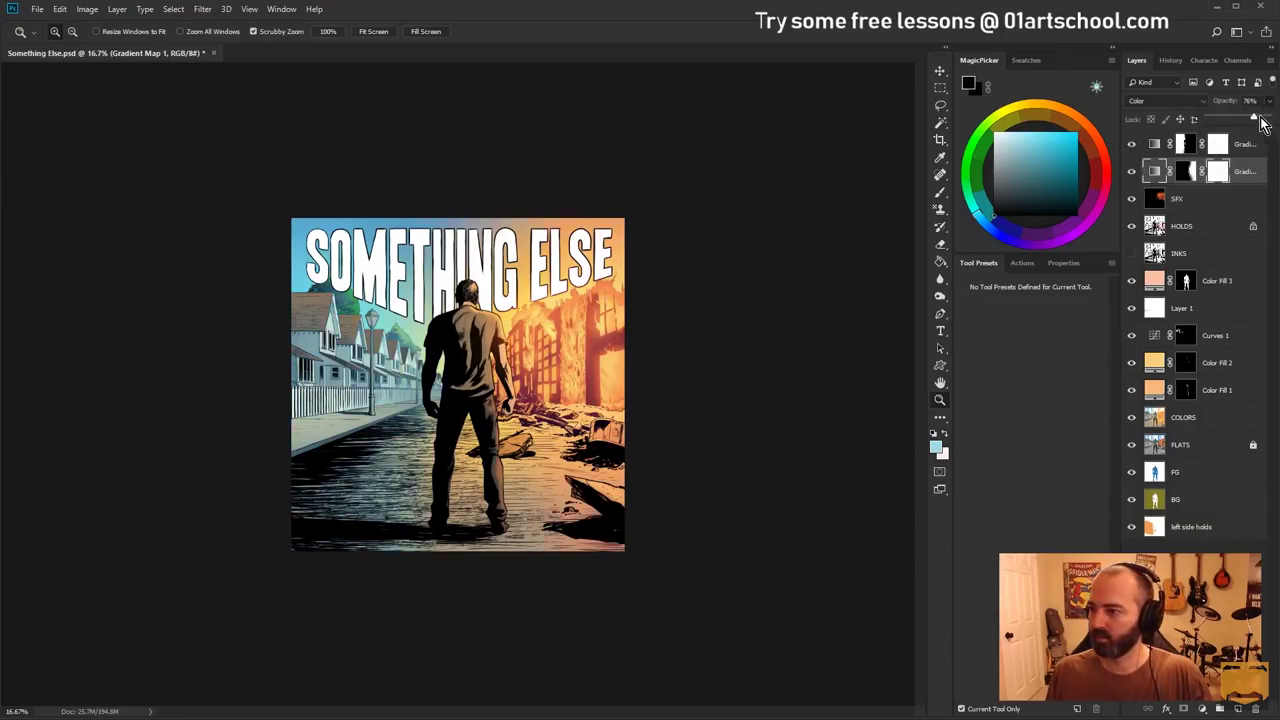
left_click_drag(1257, 117, 1270, 117)
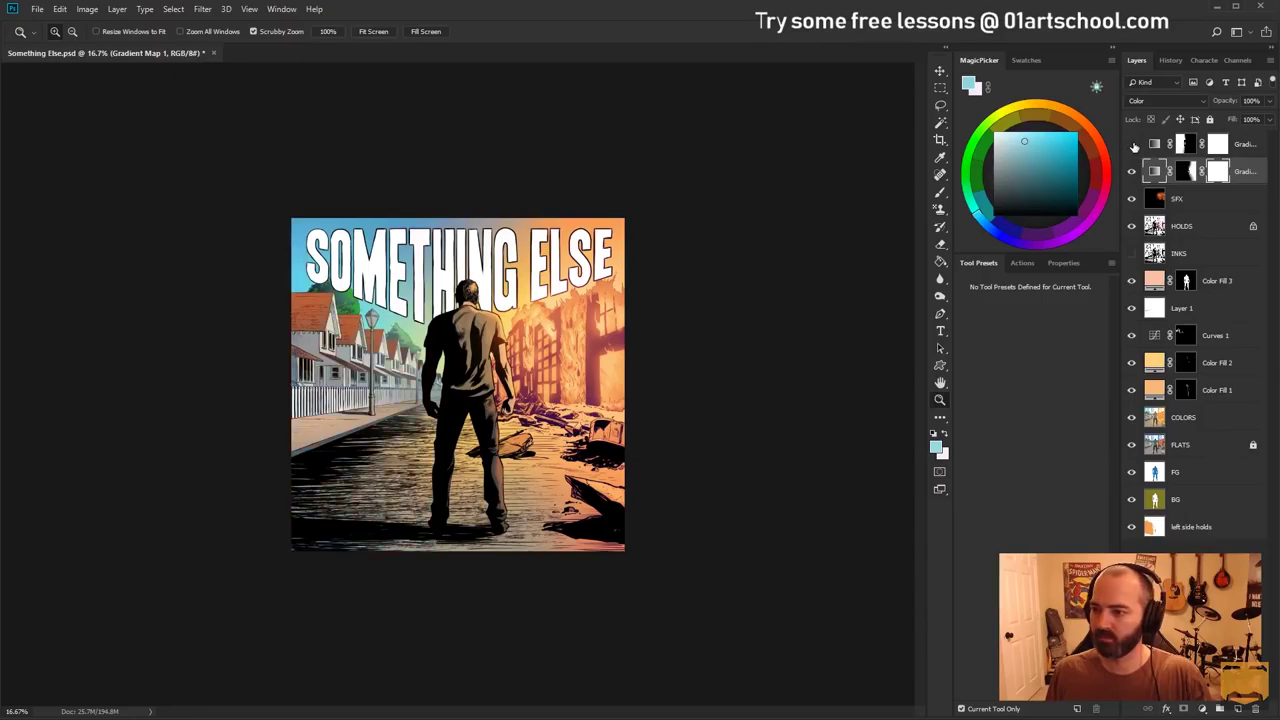
Lower the blue Gradient Map layer's opacity to 21%
left_click(1205, 143)
left_click_drag(1270, 101, 1258, 125)
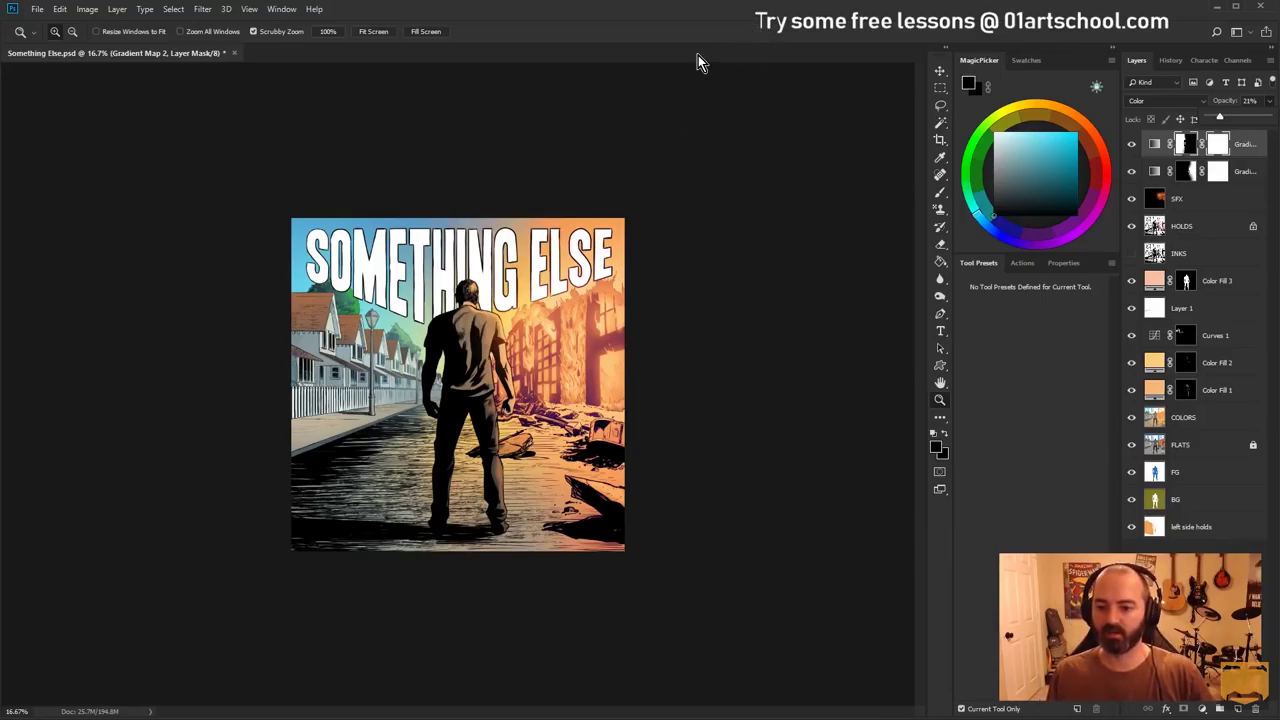
left_click(629, 208)
left_click(606, 362, "alt")
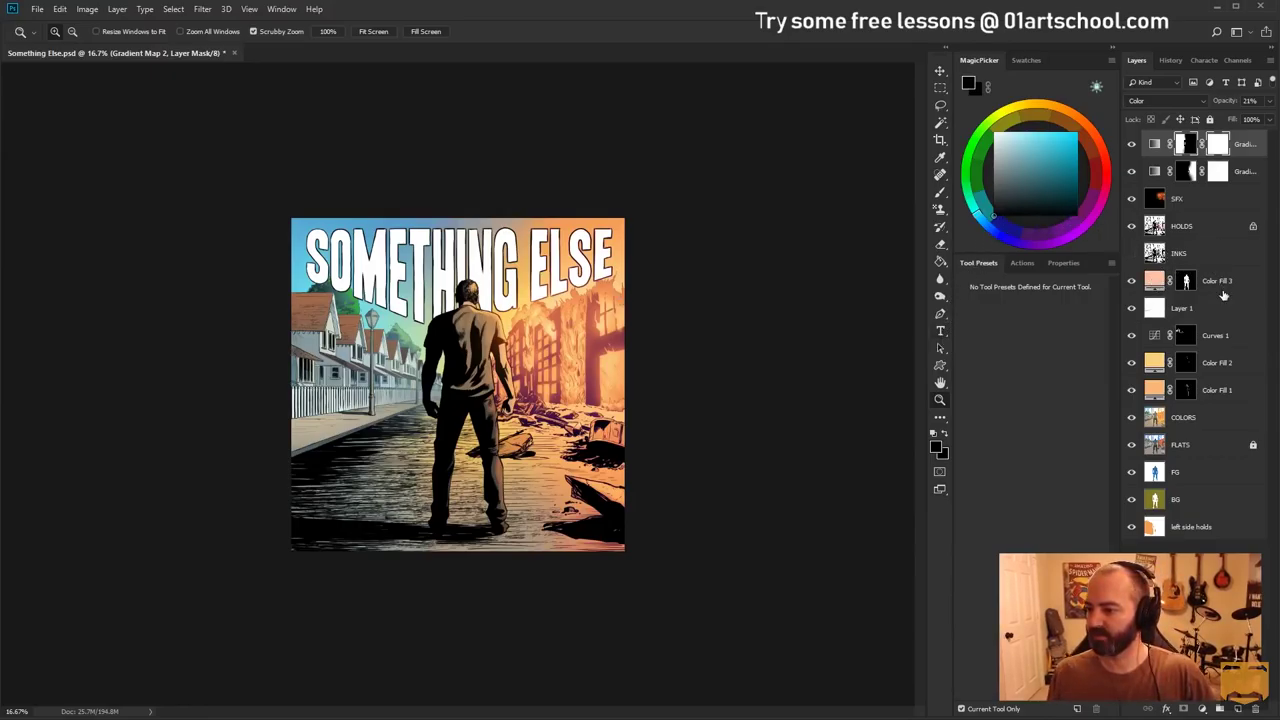
Add a light blue (#8fd7e2) Solid Color fill masked to the central man and place it directly beneath the HOLDS layer
left_click(1215, 707)
left_click(1220, 479)
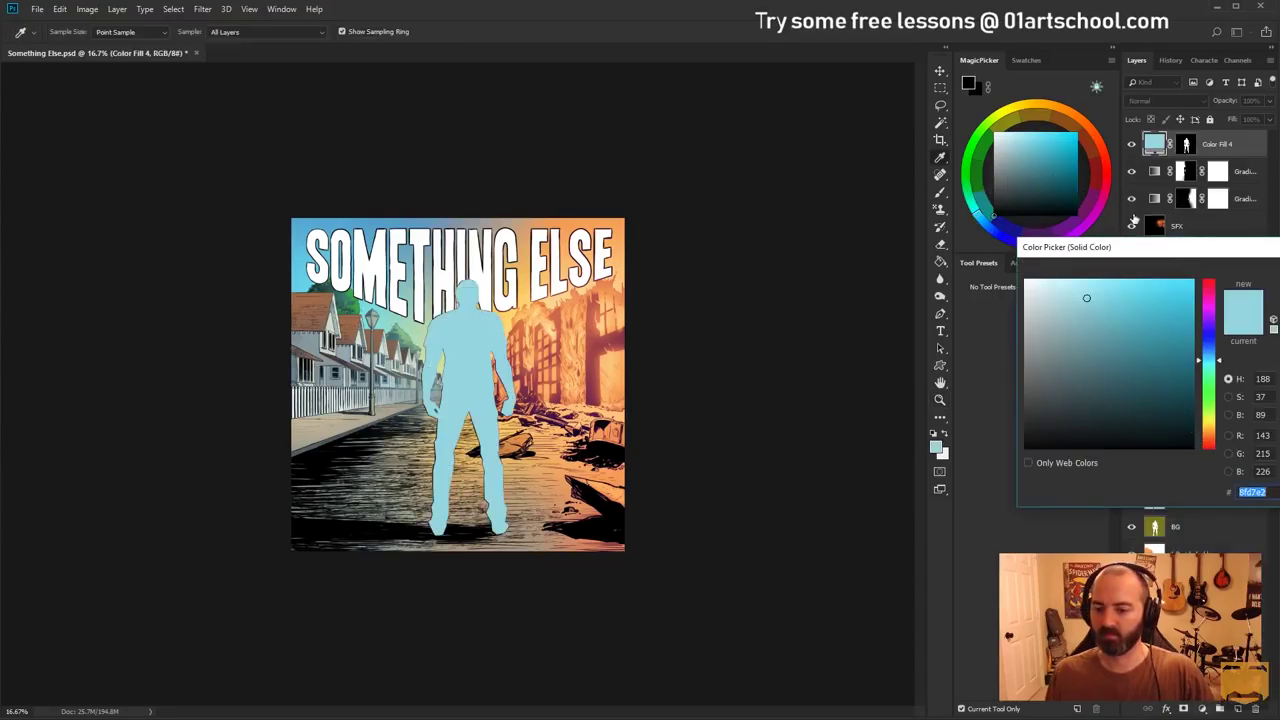
left_click(1278, 274)
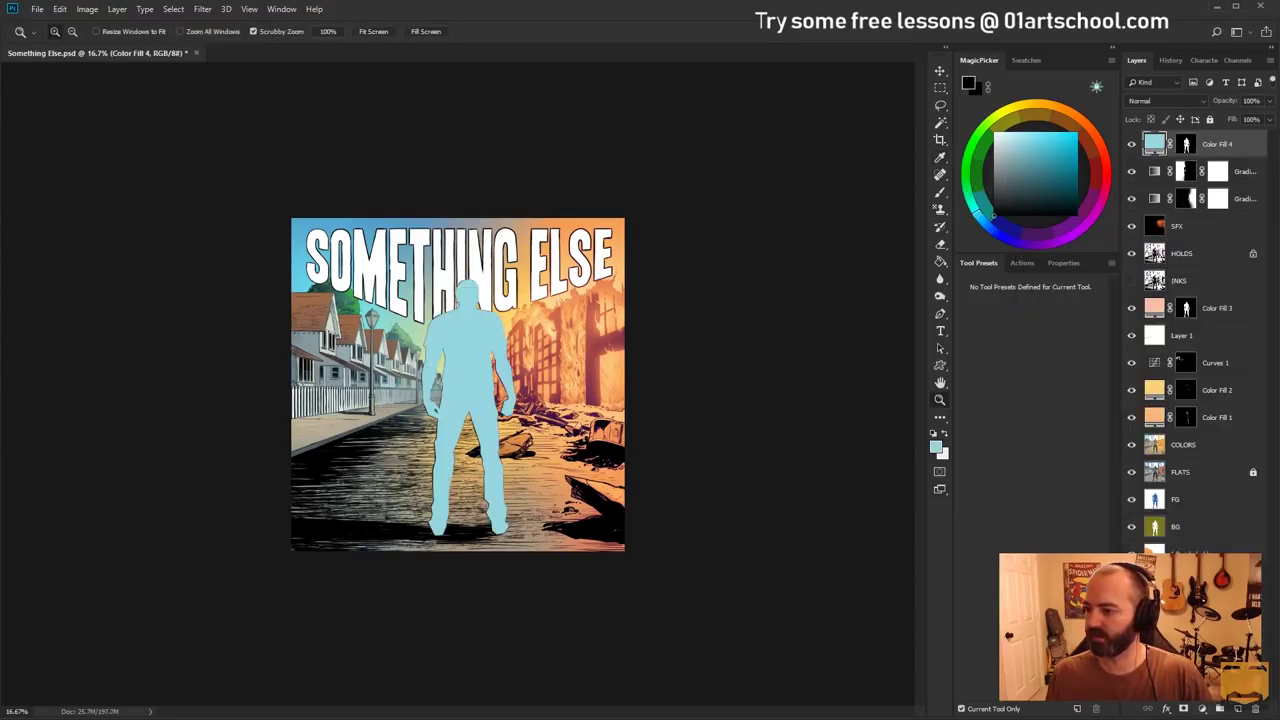
mouse_move(1222, 151)
left_mouse_down()
mouse_move(1213, 313)
mouse_move(1213, 266)
left_mouse_up()
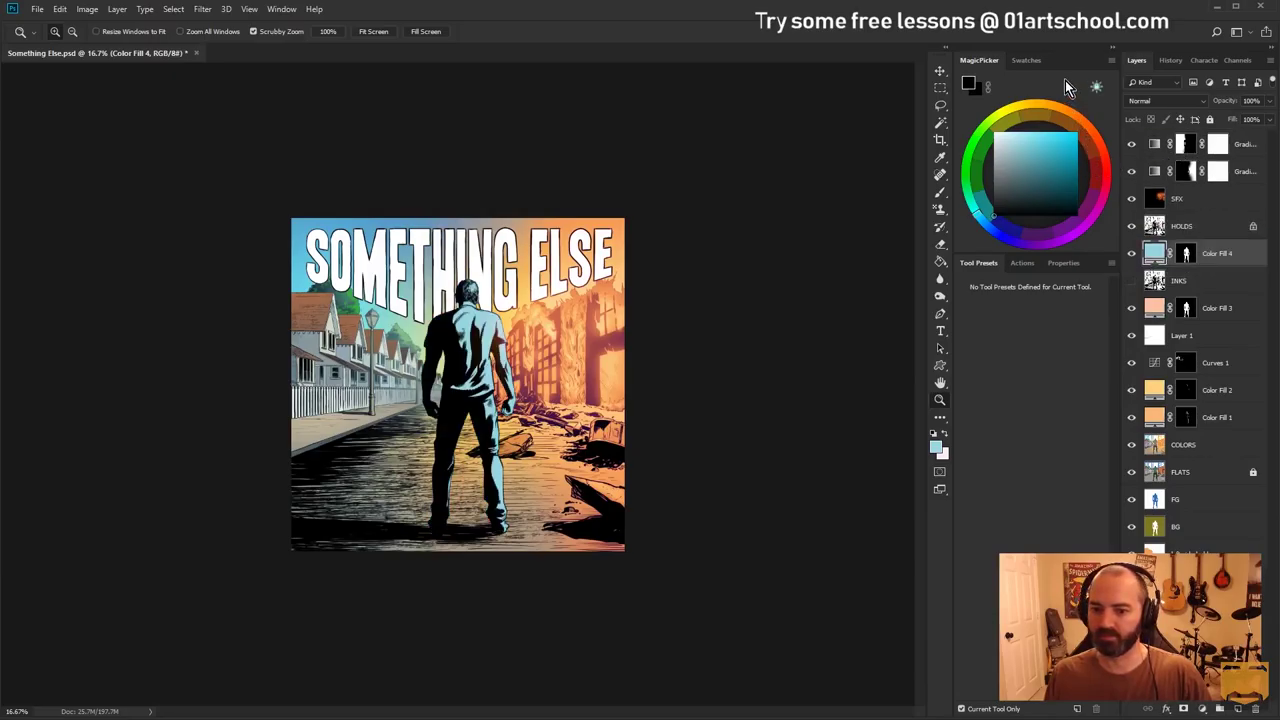
Recolour the man's new solid fill to a bright red (#f84d31)
double_click(1155, 253)
mouse_move(1152, 313)
left_mouse_down()
mouse_move(1160, 284)
mouse_move(1211, 296)
mouse_move(1209, 279)
mouse_move(1209, 454)
left_mouse_up()
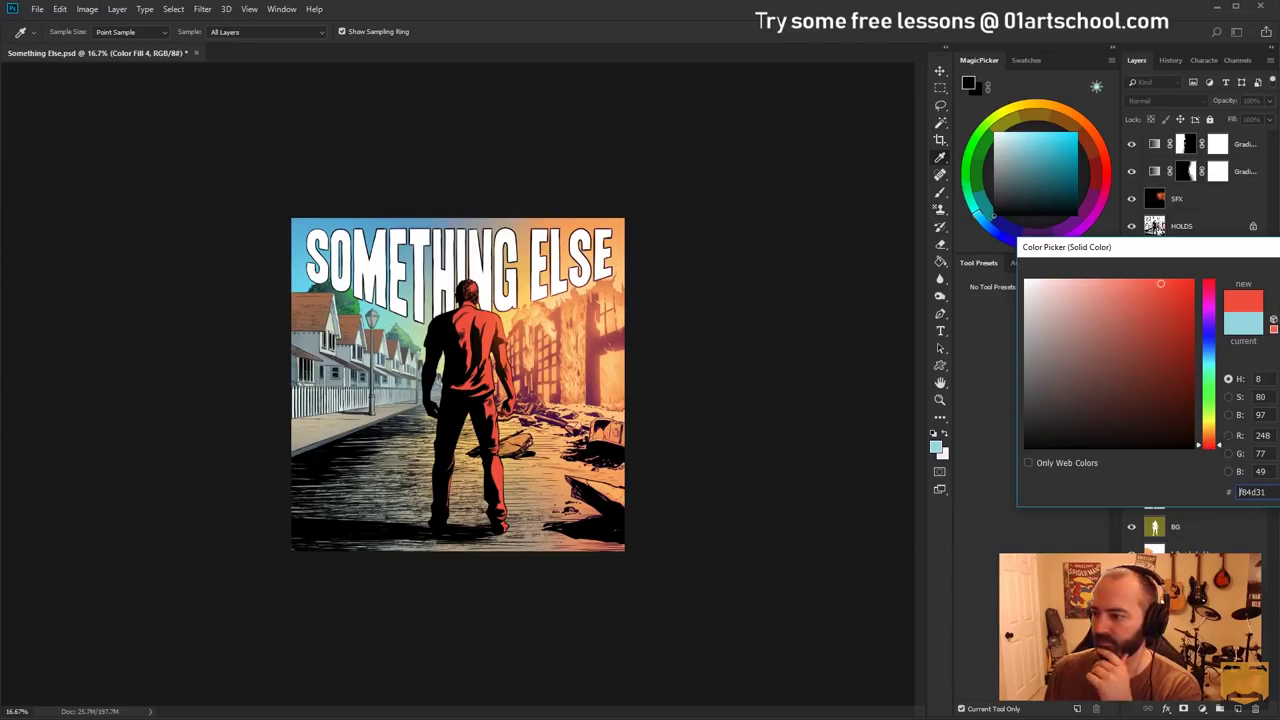
key("Return")
Lower the man's new fill layer to 37% opacity and set its blend mode to Color
left_click(1270, 101)
left_click_drag(1271, 117, 1232, 119)
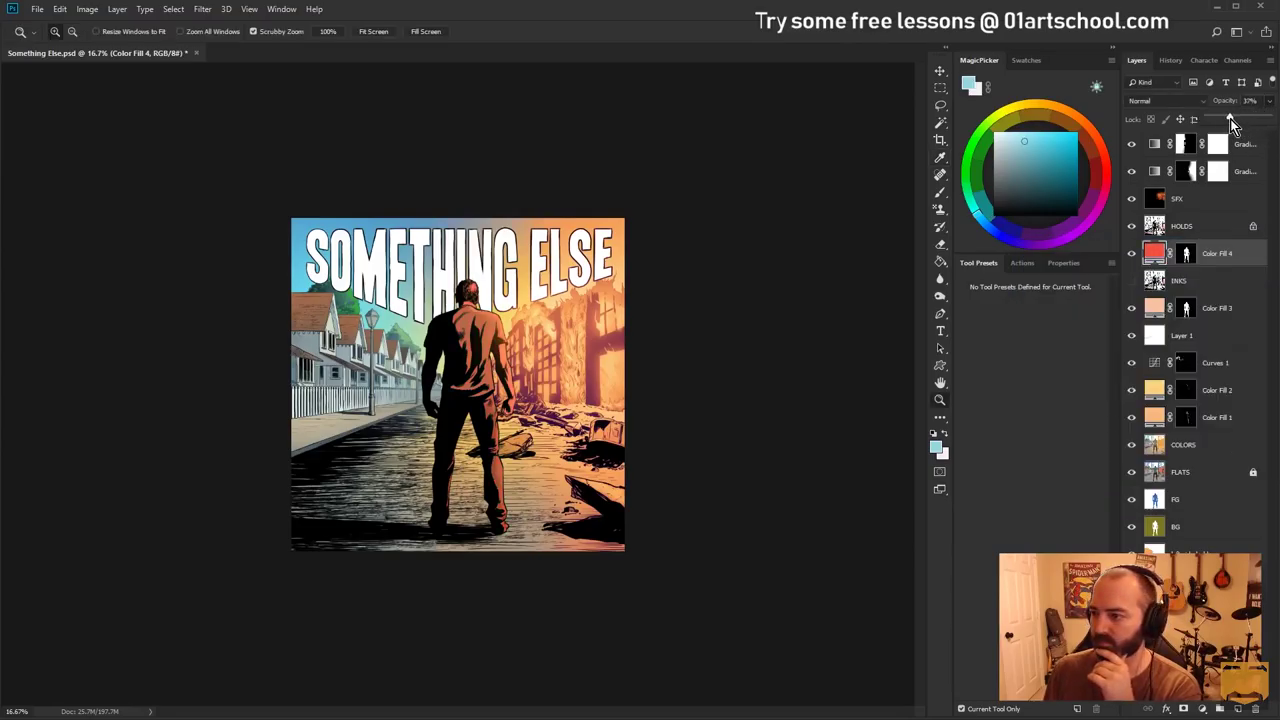
left_click(1190, 101)
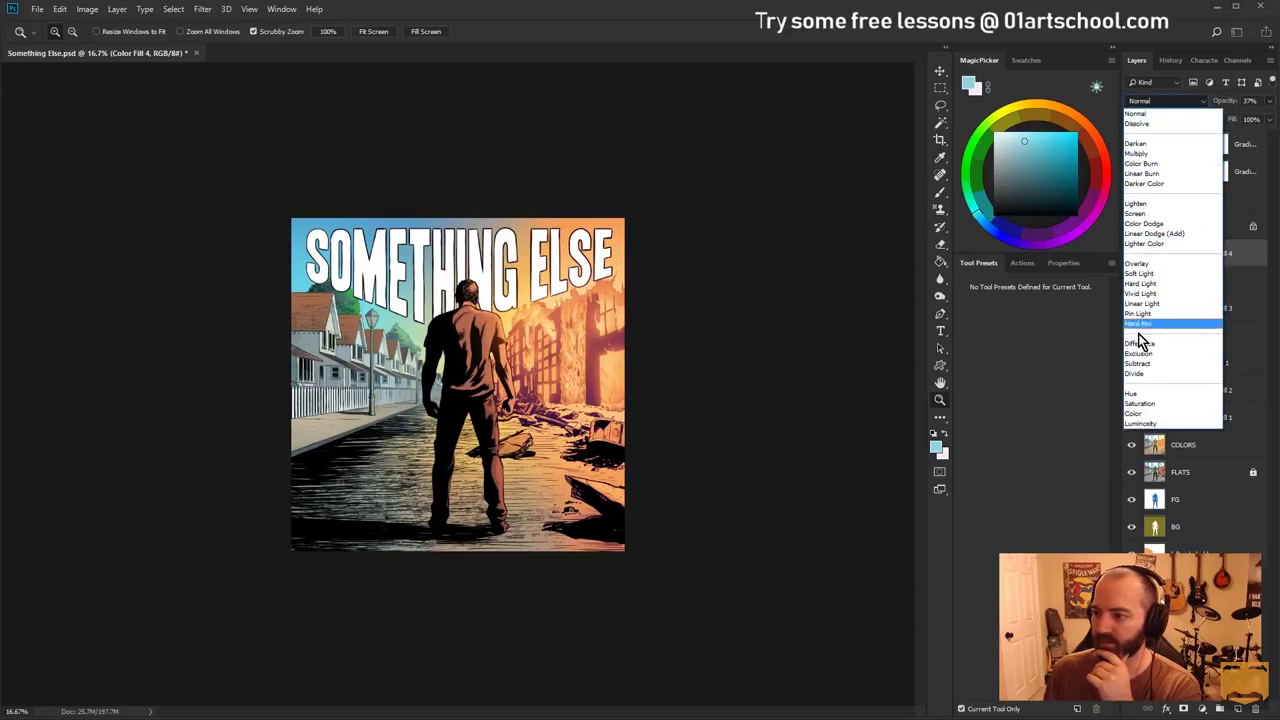
left_click(1133, 415)
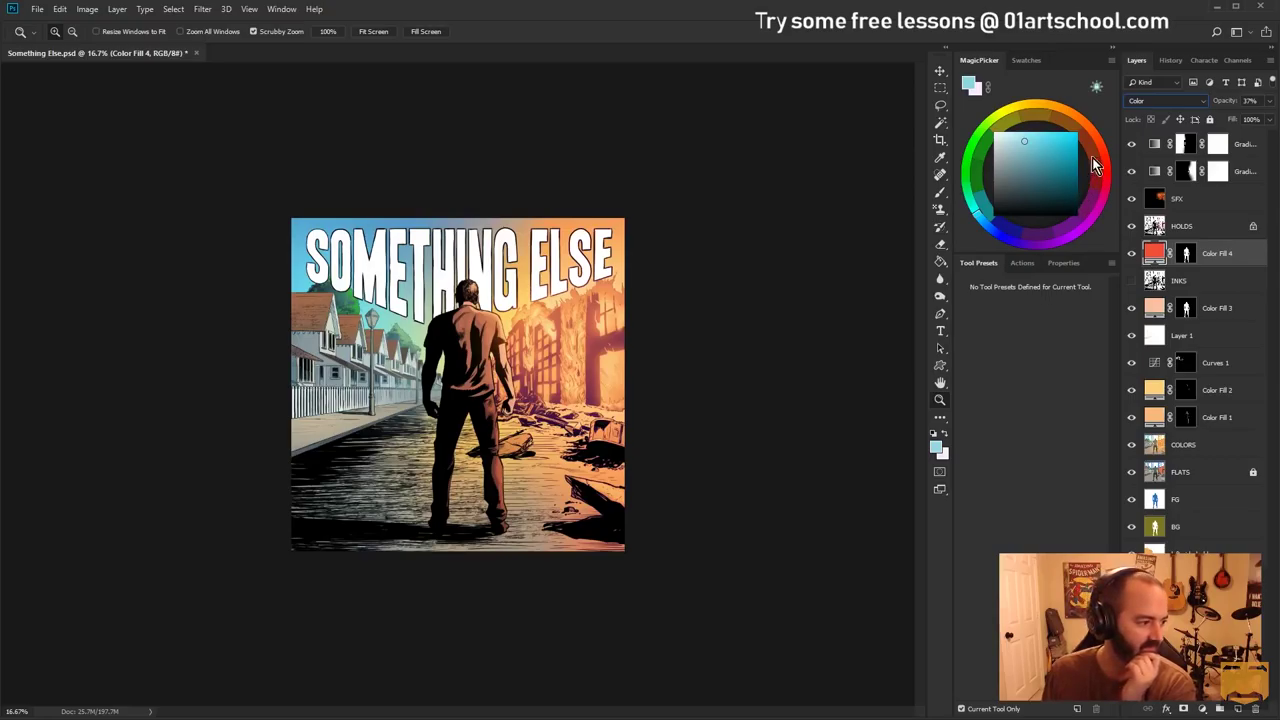
Change the colour of the man's Color-mode fill layer to a soft periwinkle blue
double_click(1154, 256)
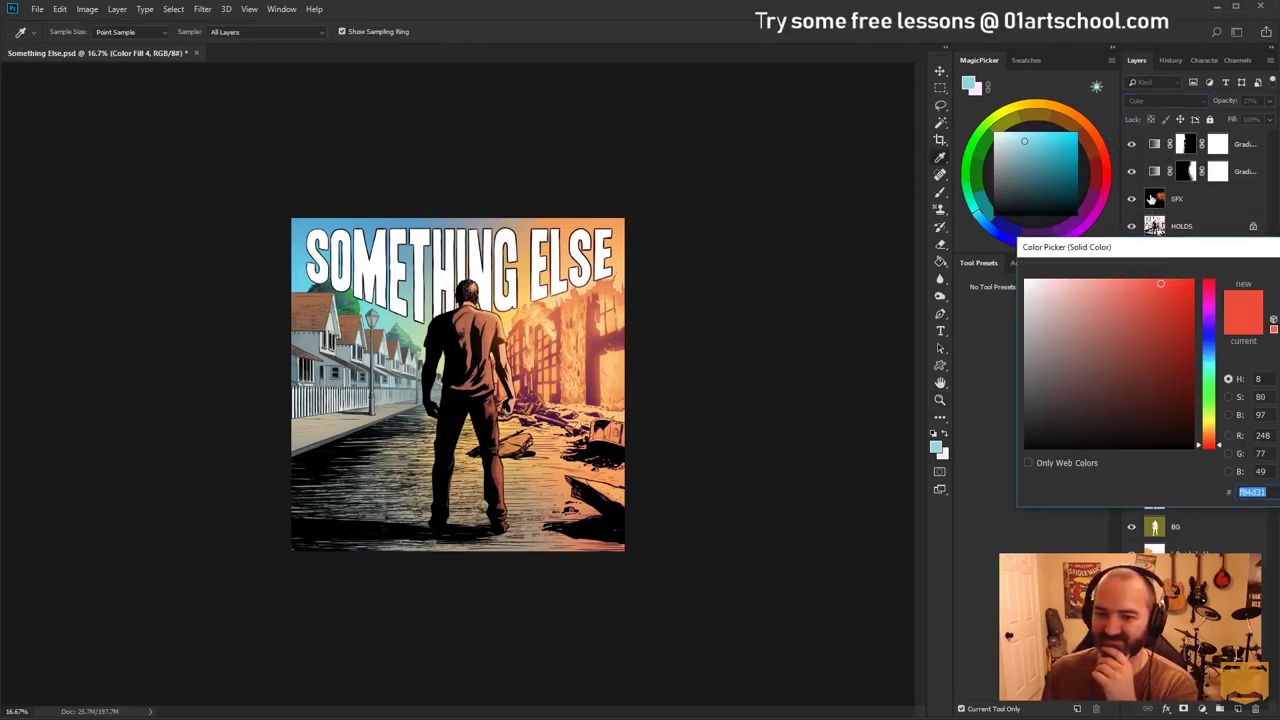
left_click_drag(1206, 290, 1202, 342)
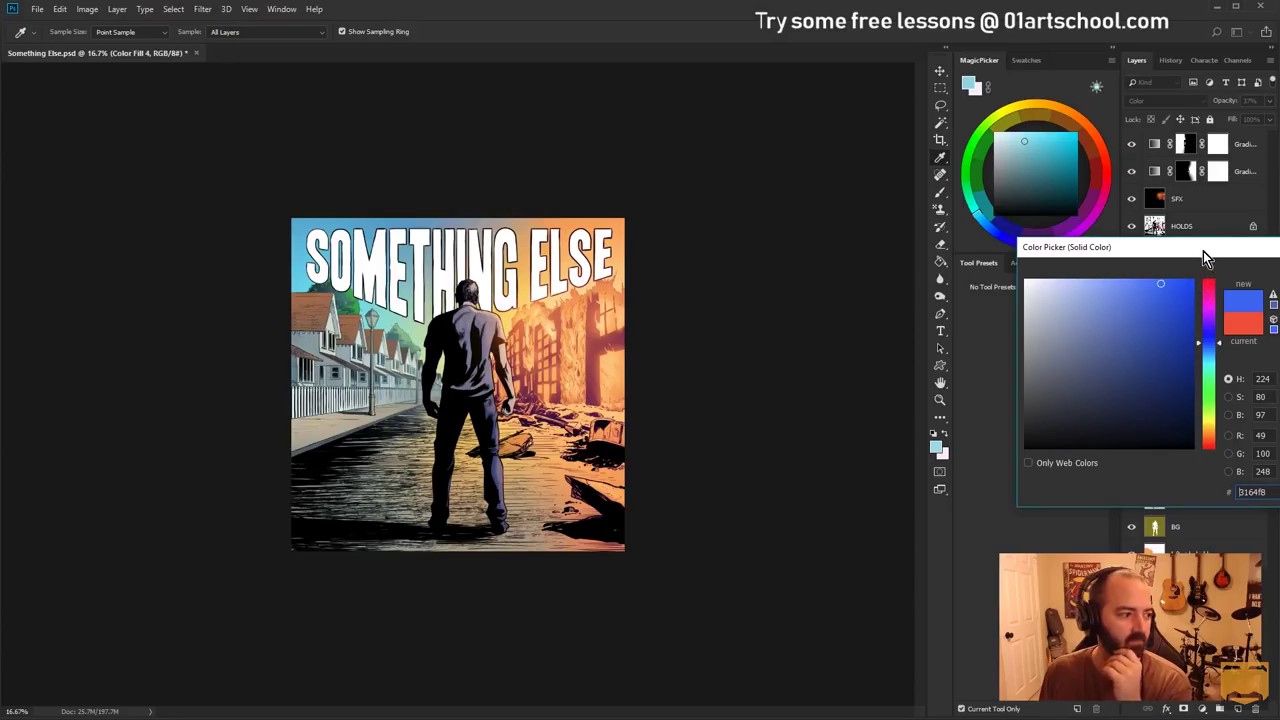
left_click(1133, 333)
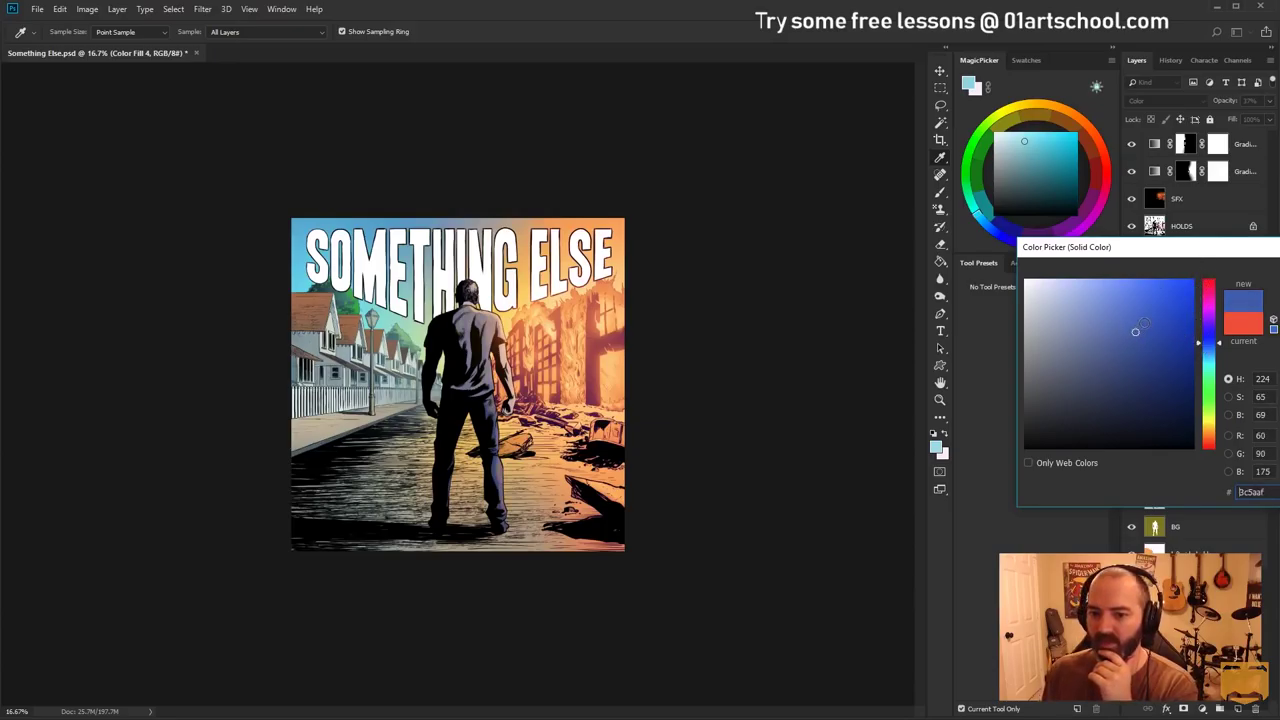
left_click_drag(1133, 333, 1112, 318)
left_click(1109, 329)
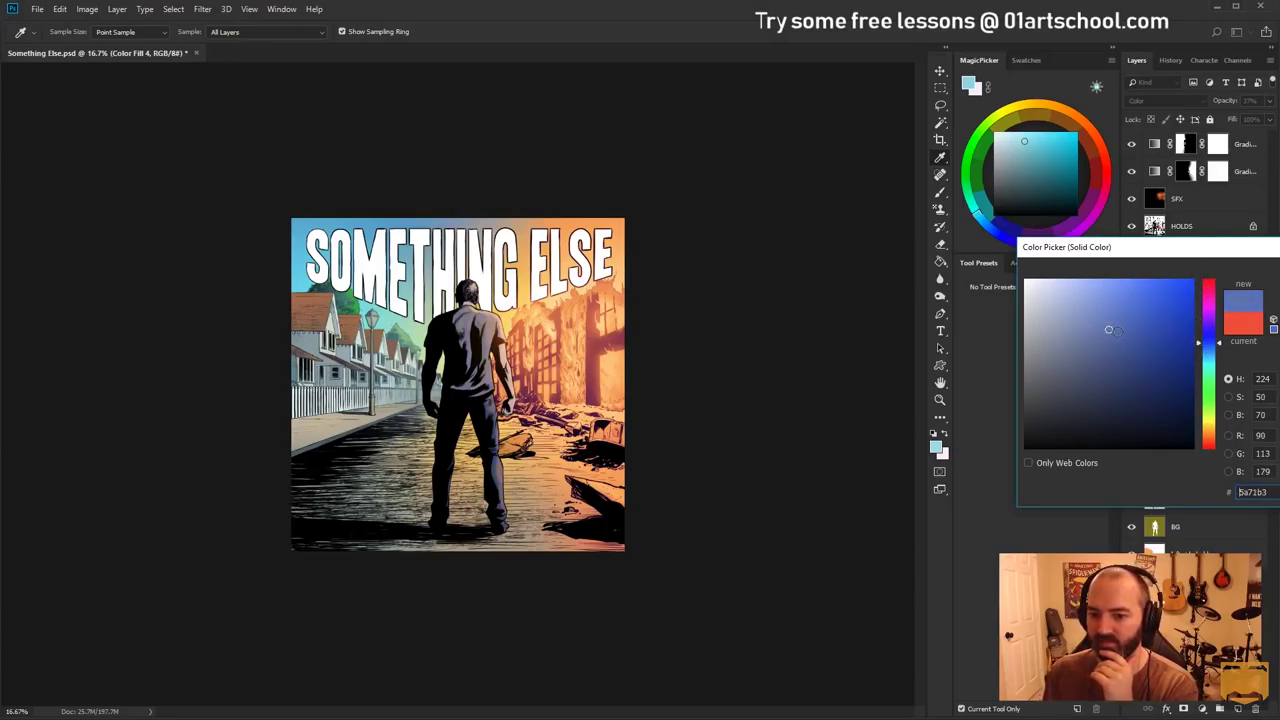
left_click_drag(1109, 329, 1057, 300)
key("Return")
key("z")
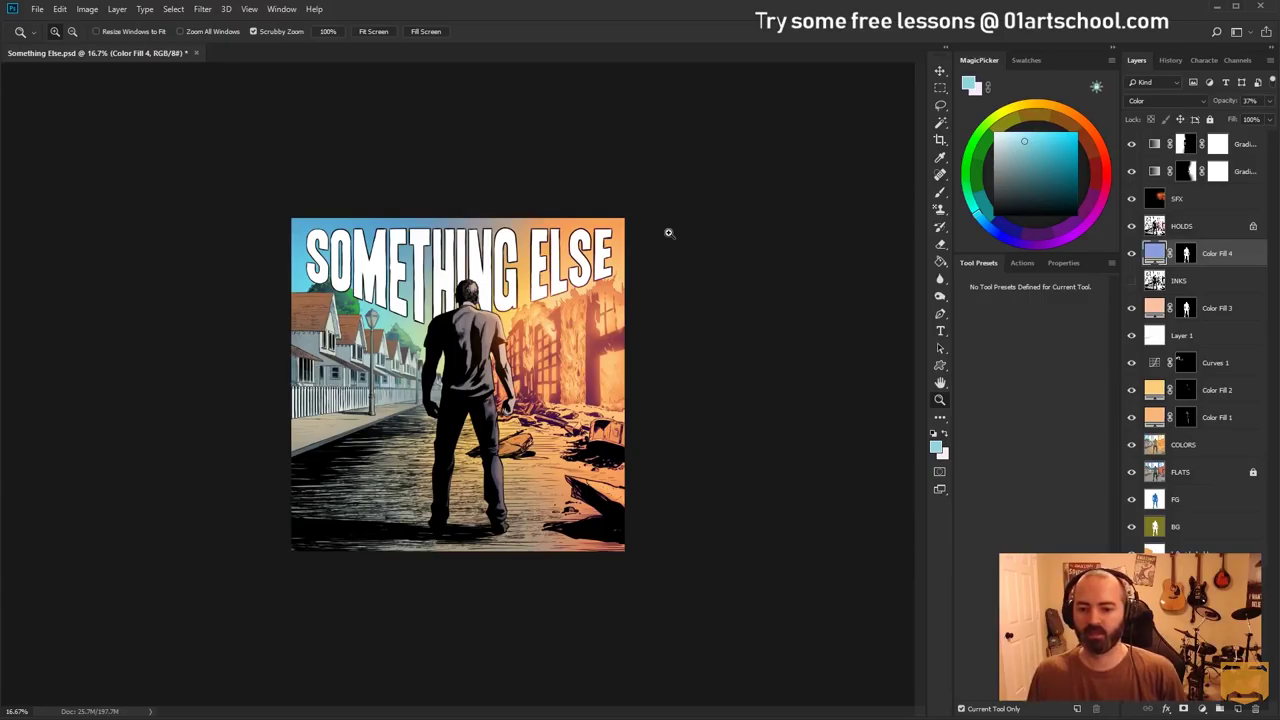